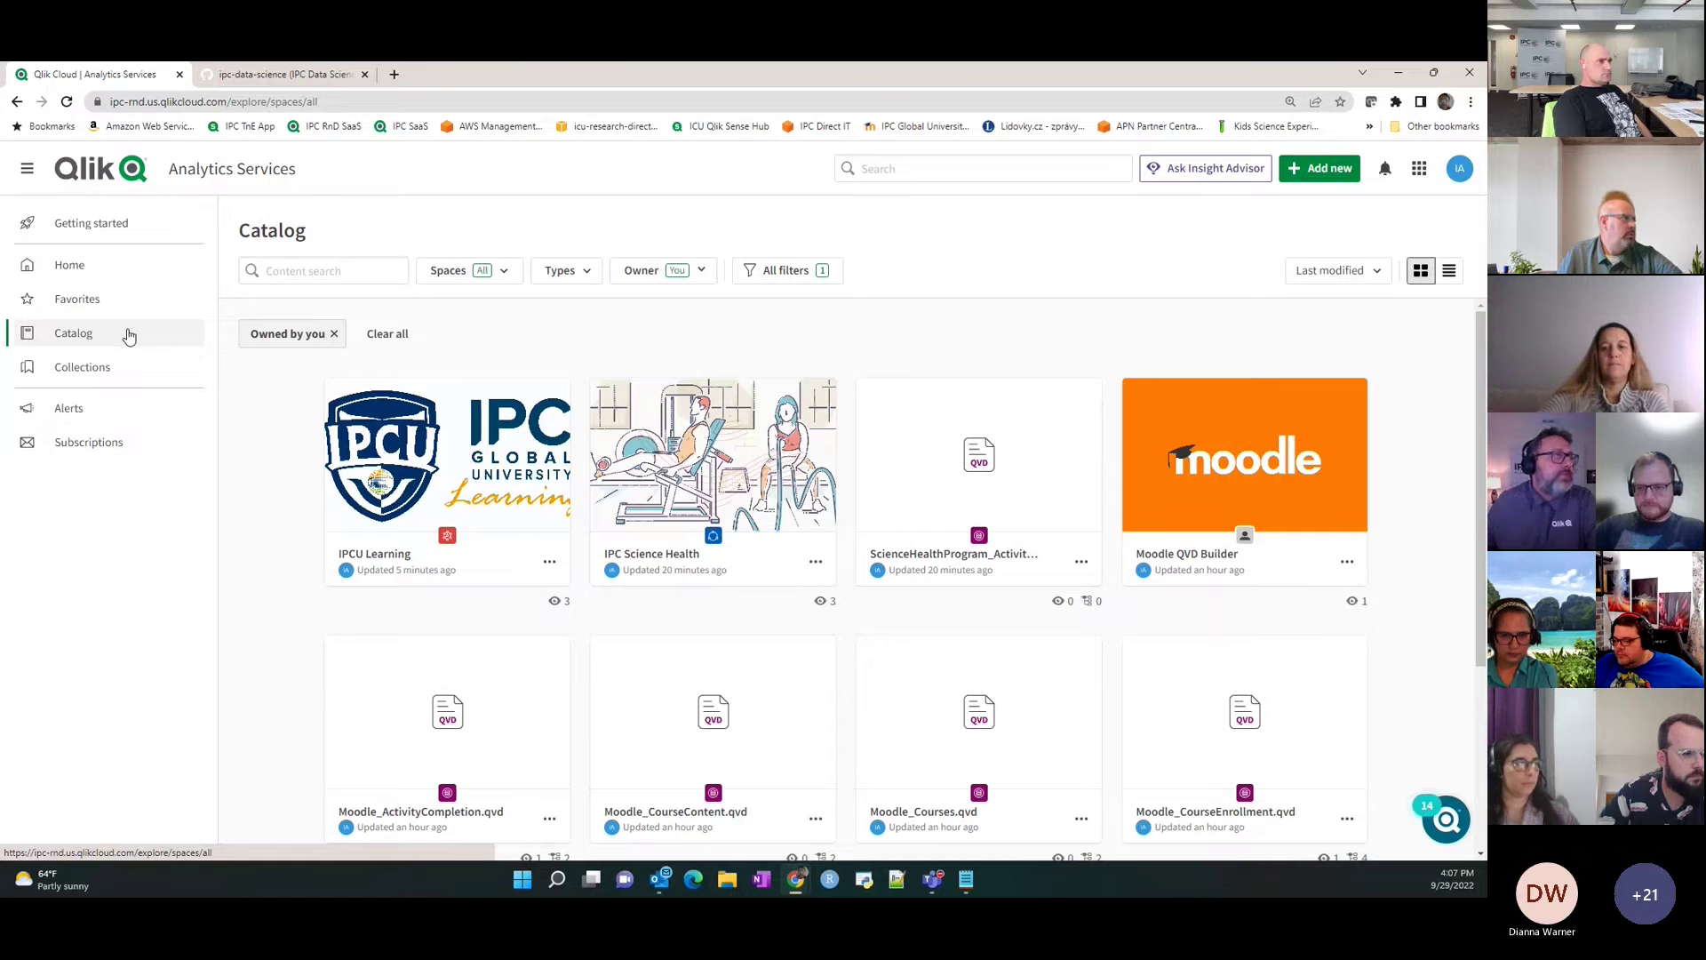
Filter the catalog to the Financial apps Managed space and show content owned by anyone.
{"action": "left_click", "coordinate": [502, 274]}
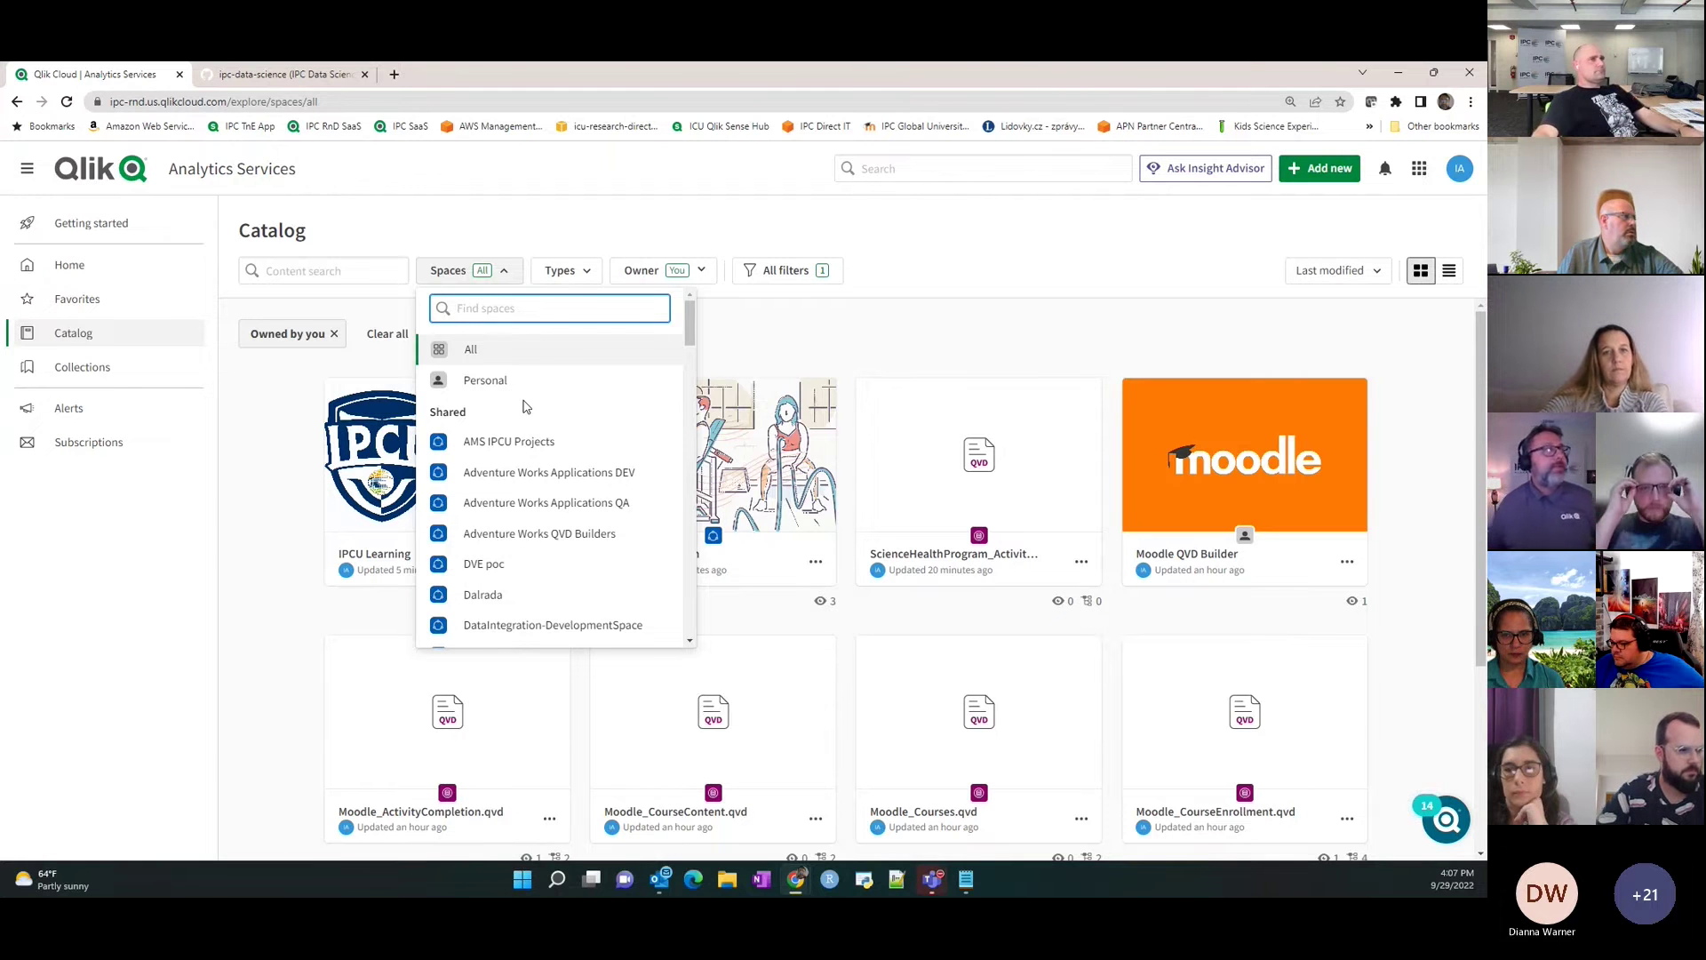
{"action": "scroll", "coordinate": [694, 579], "scroll_direction": "down", "scroll_amount": 2}
{"action": "scroll", "coordinate": [694, 578], "scroll_direction": "down", "scroll_amount": 6}
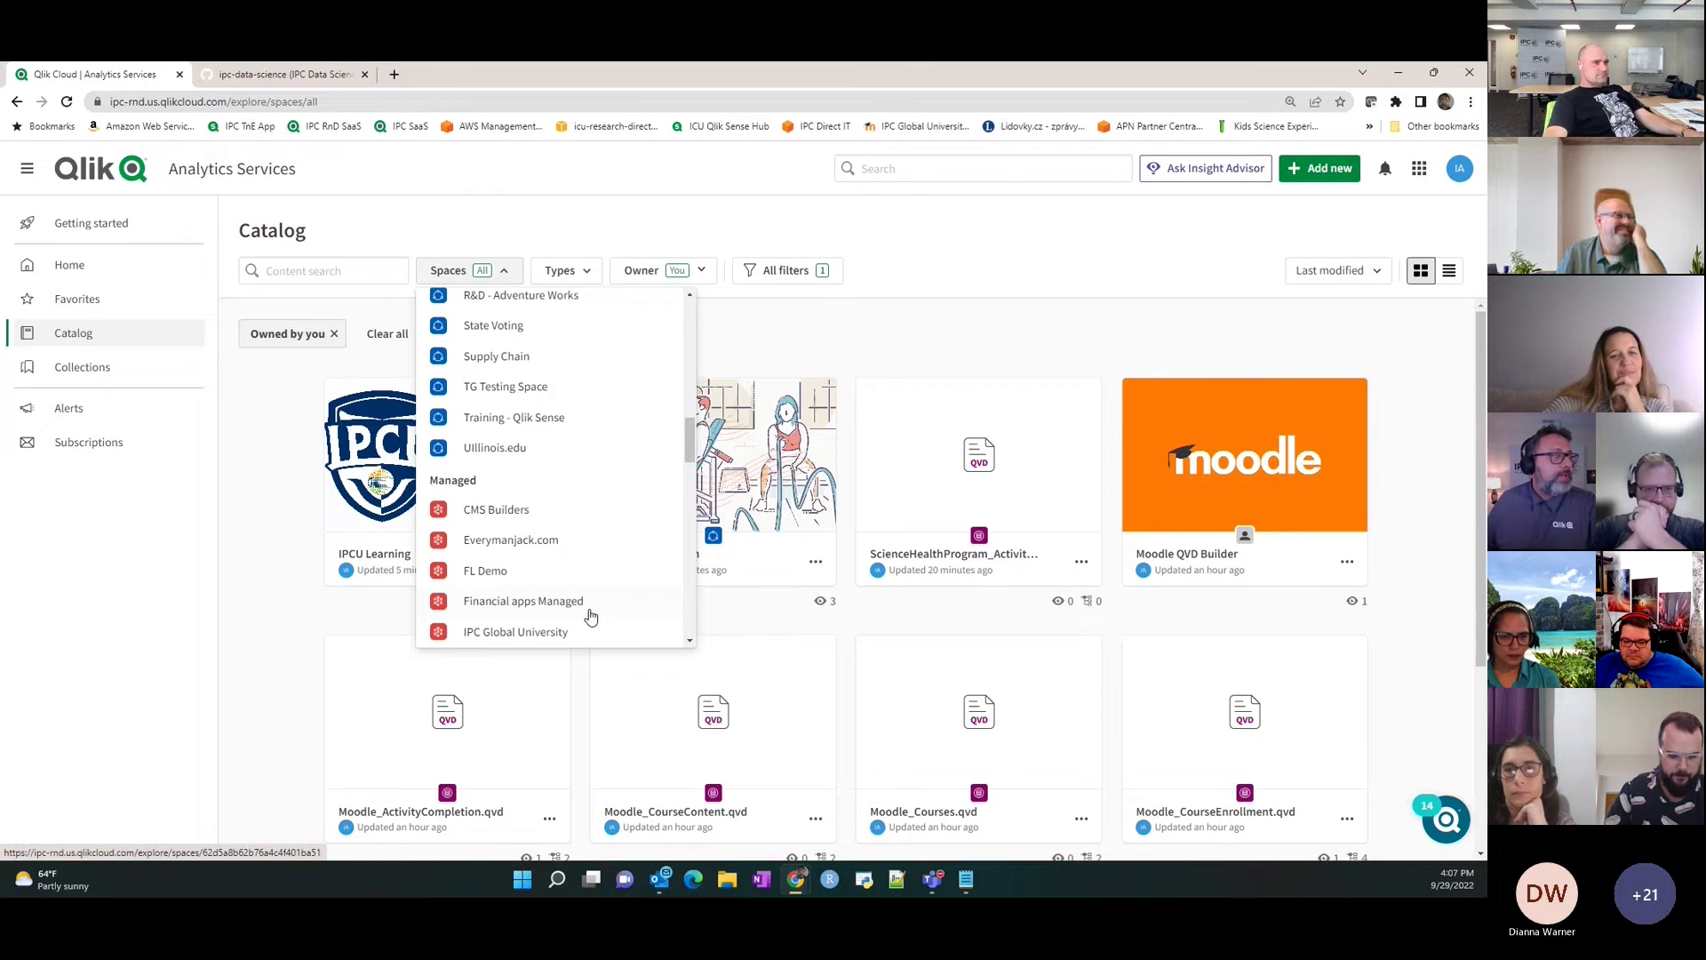
{"action": "left_click", "coordinate": [551, 603]}
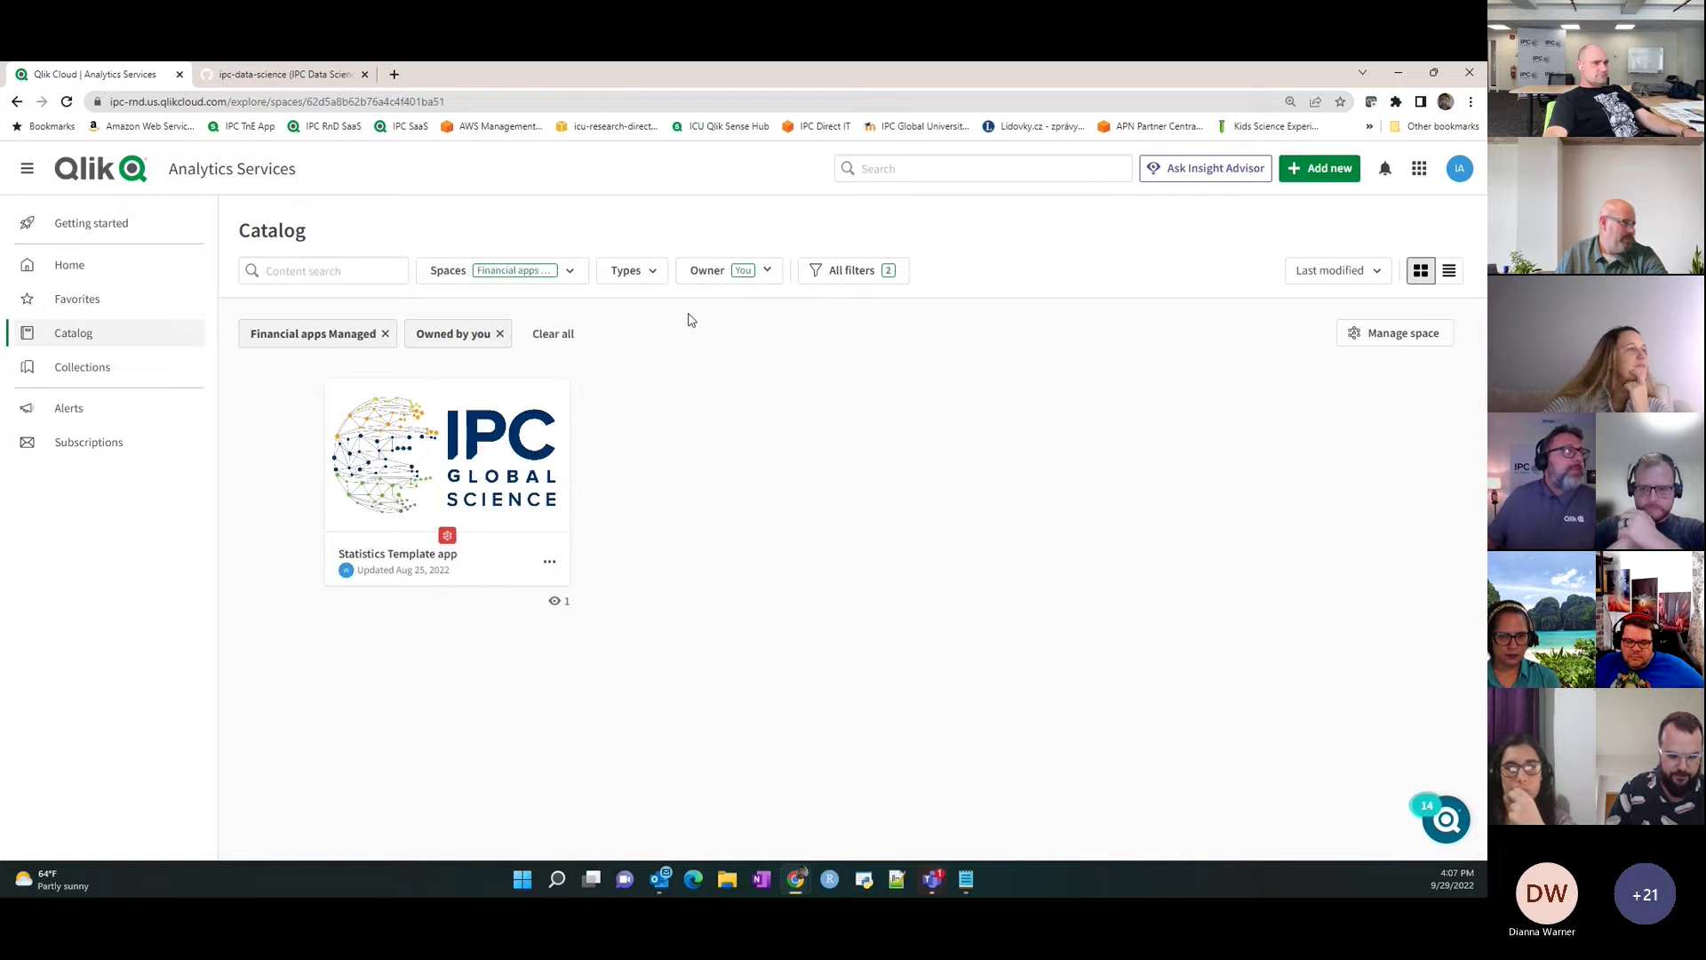
{"action": "left_click", "coordinate": [713, 271]}
{"action": "left_click", "coordinate": [727, 349]}
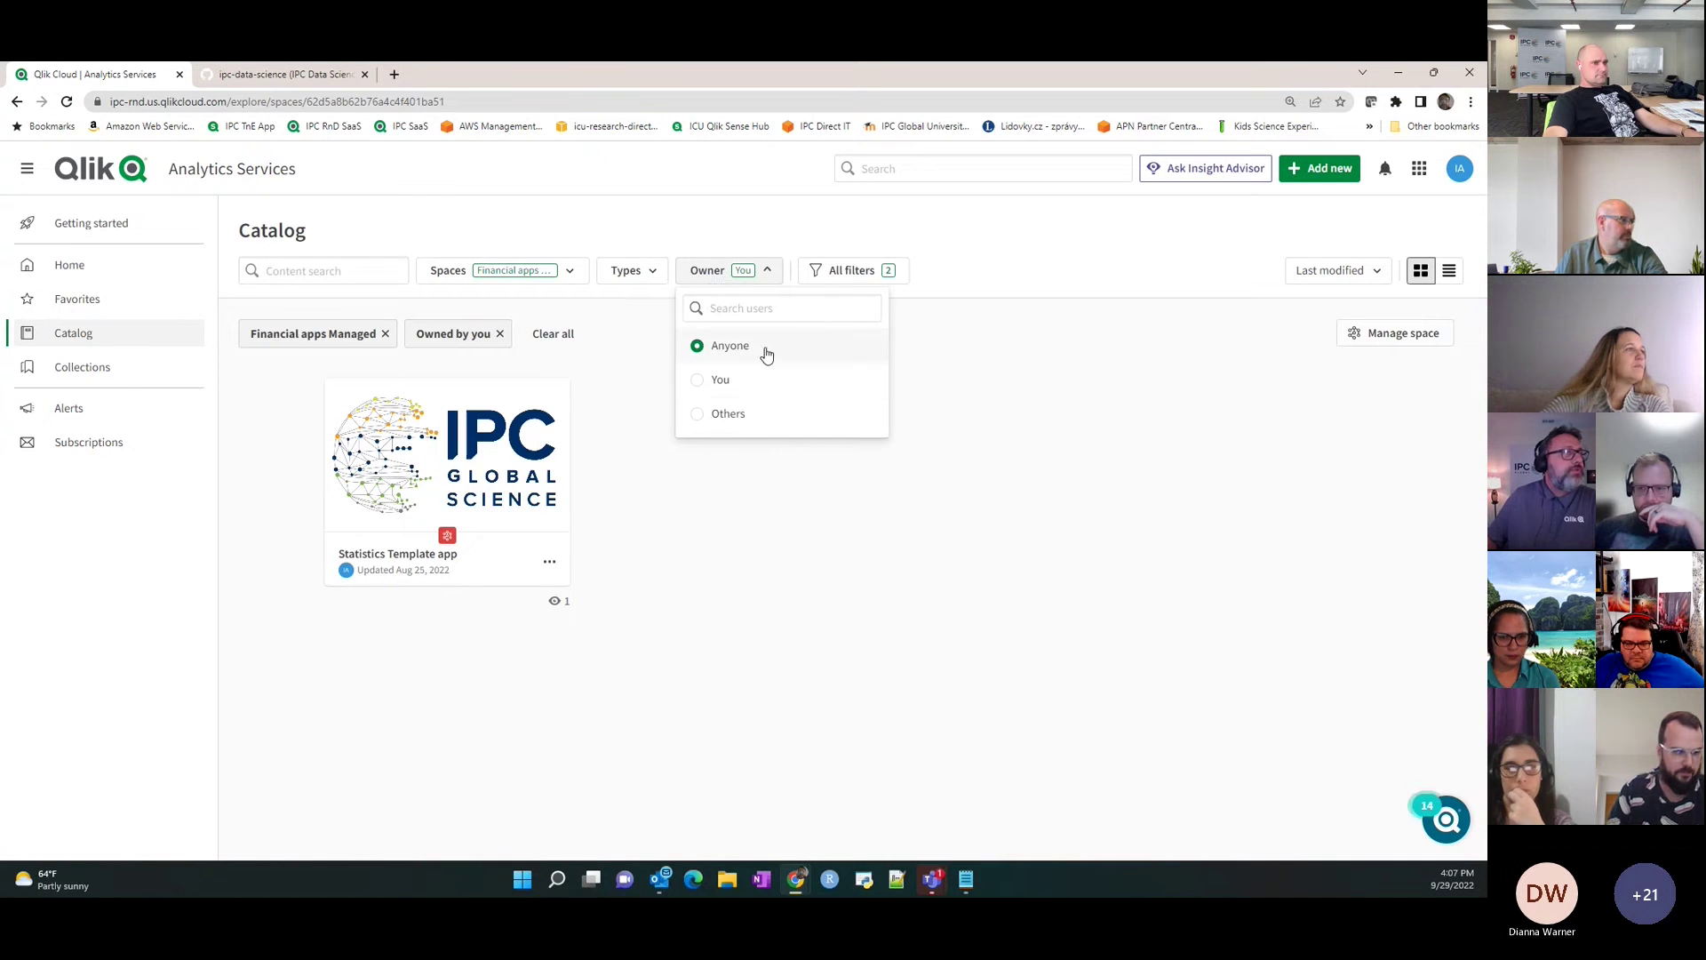
{"action": "left_click", "coordinate": [1006, 287]}
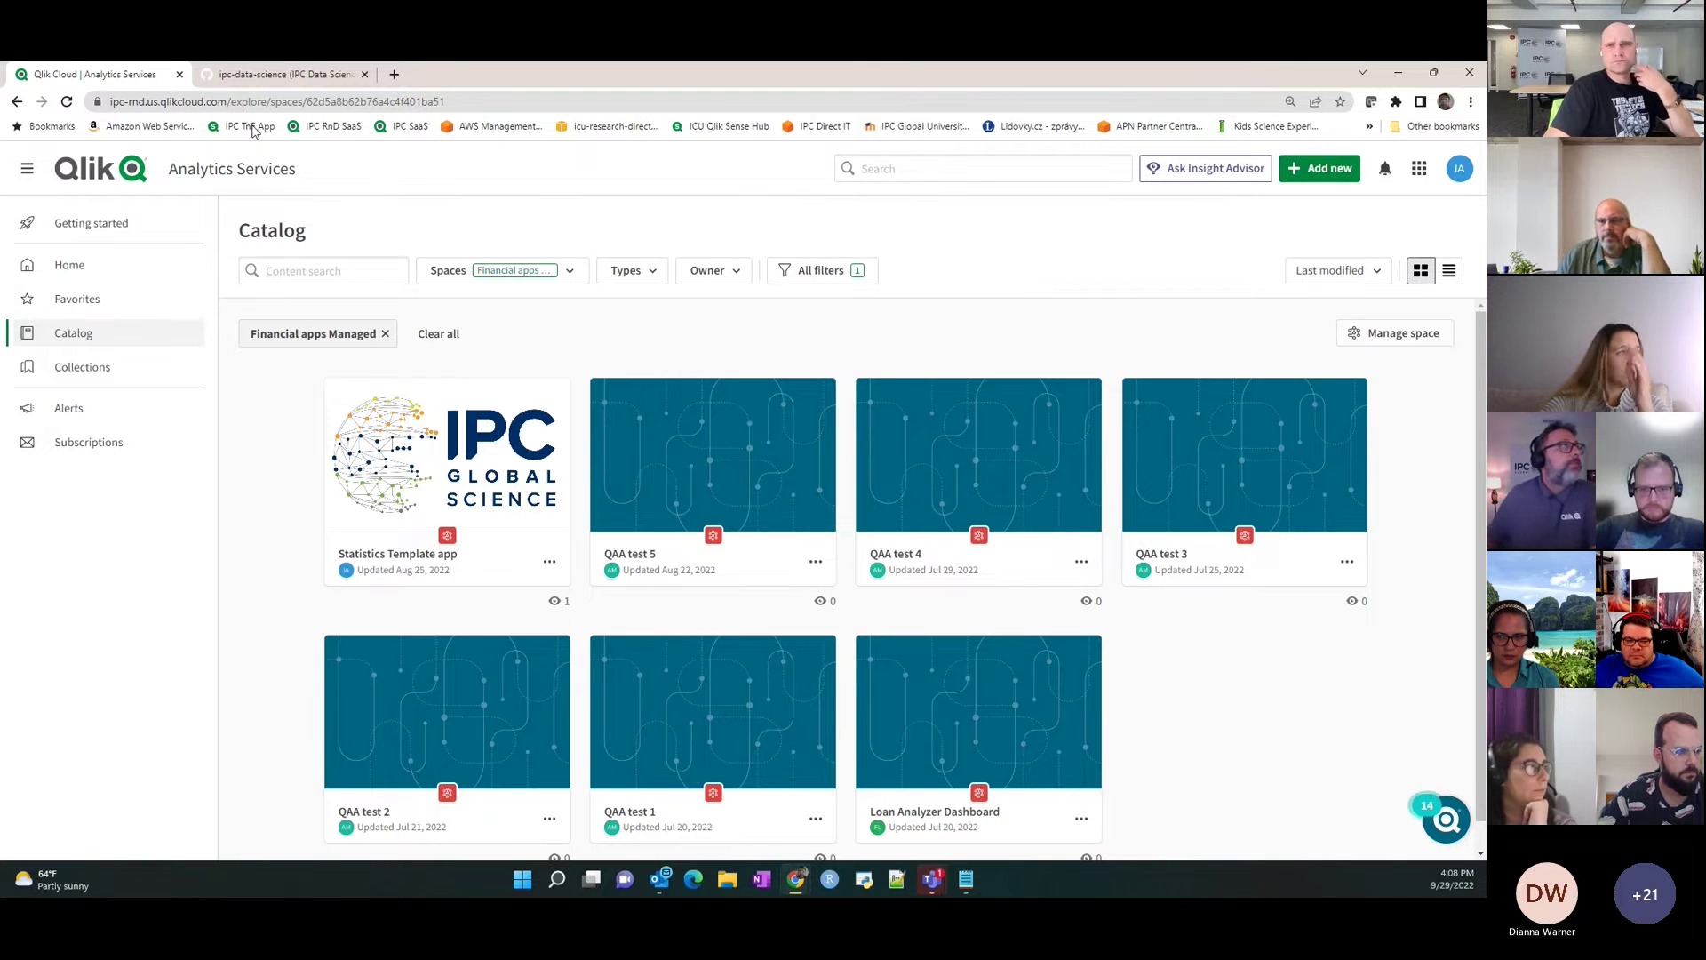
Review the IPC Data Science account's repositories on GitHub, comparing them with the Qlik Cloud catalog, and return to the catalog.
{"action": "key", "text": "ctrl+Tab"}
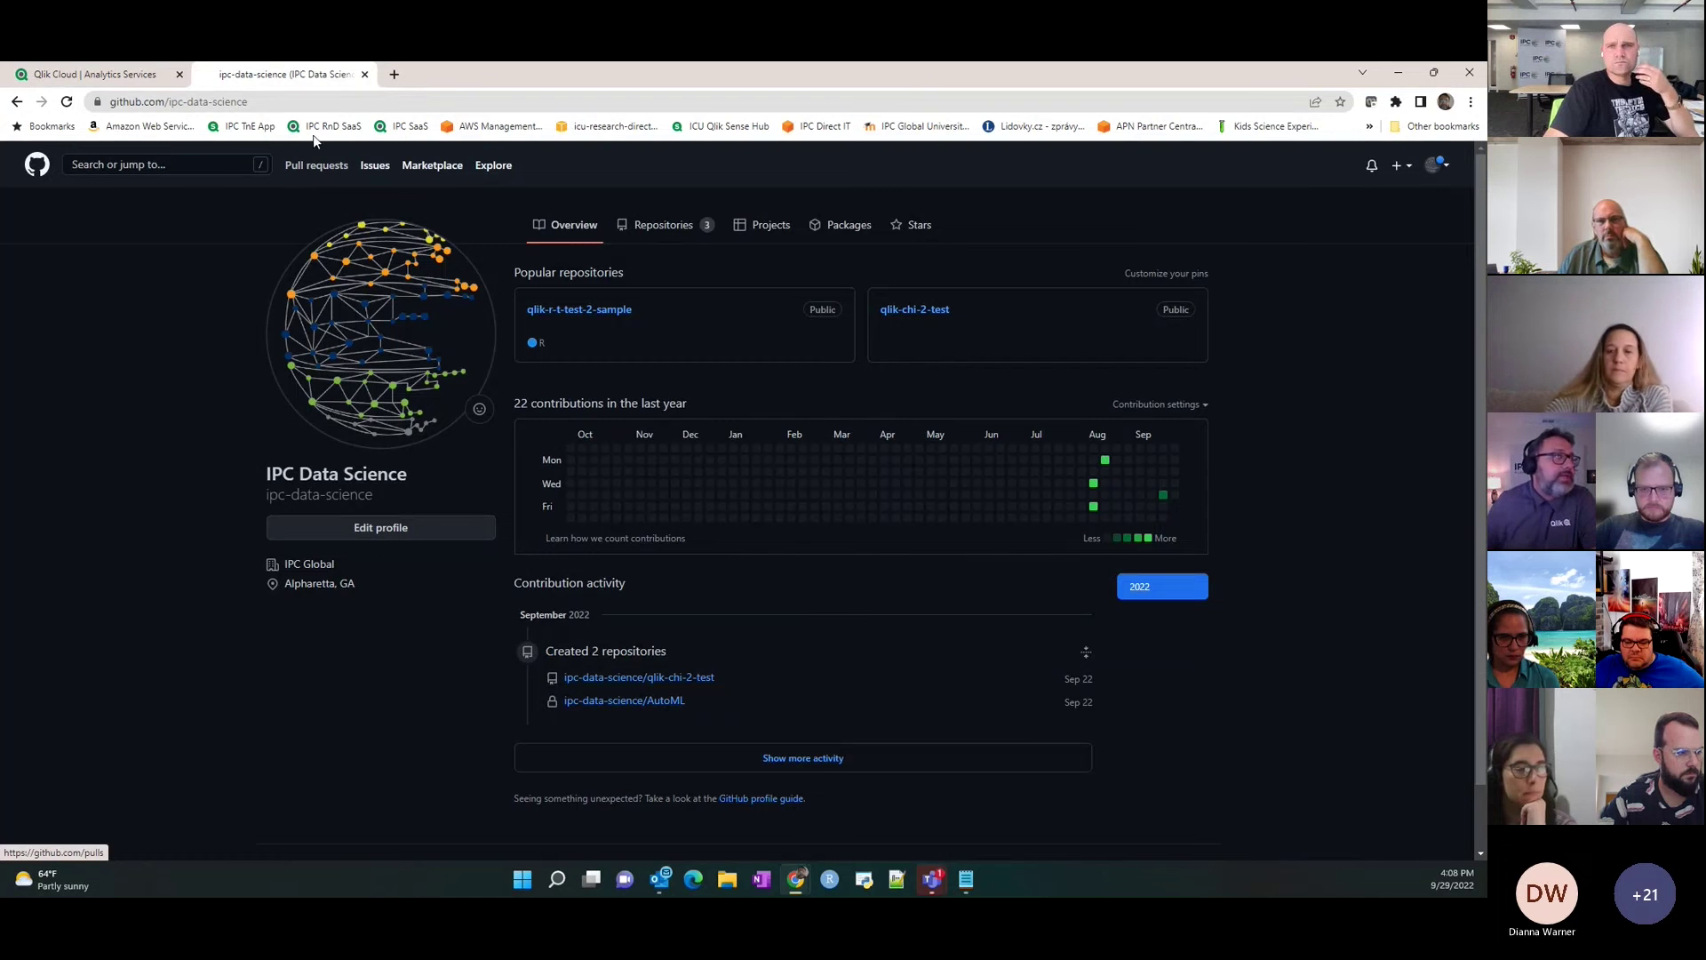
{"action": "left_click", "coordinate": [646, 235]}
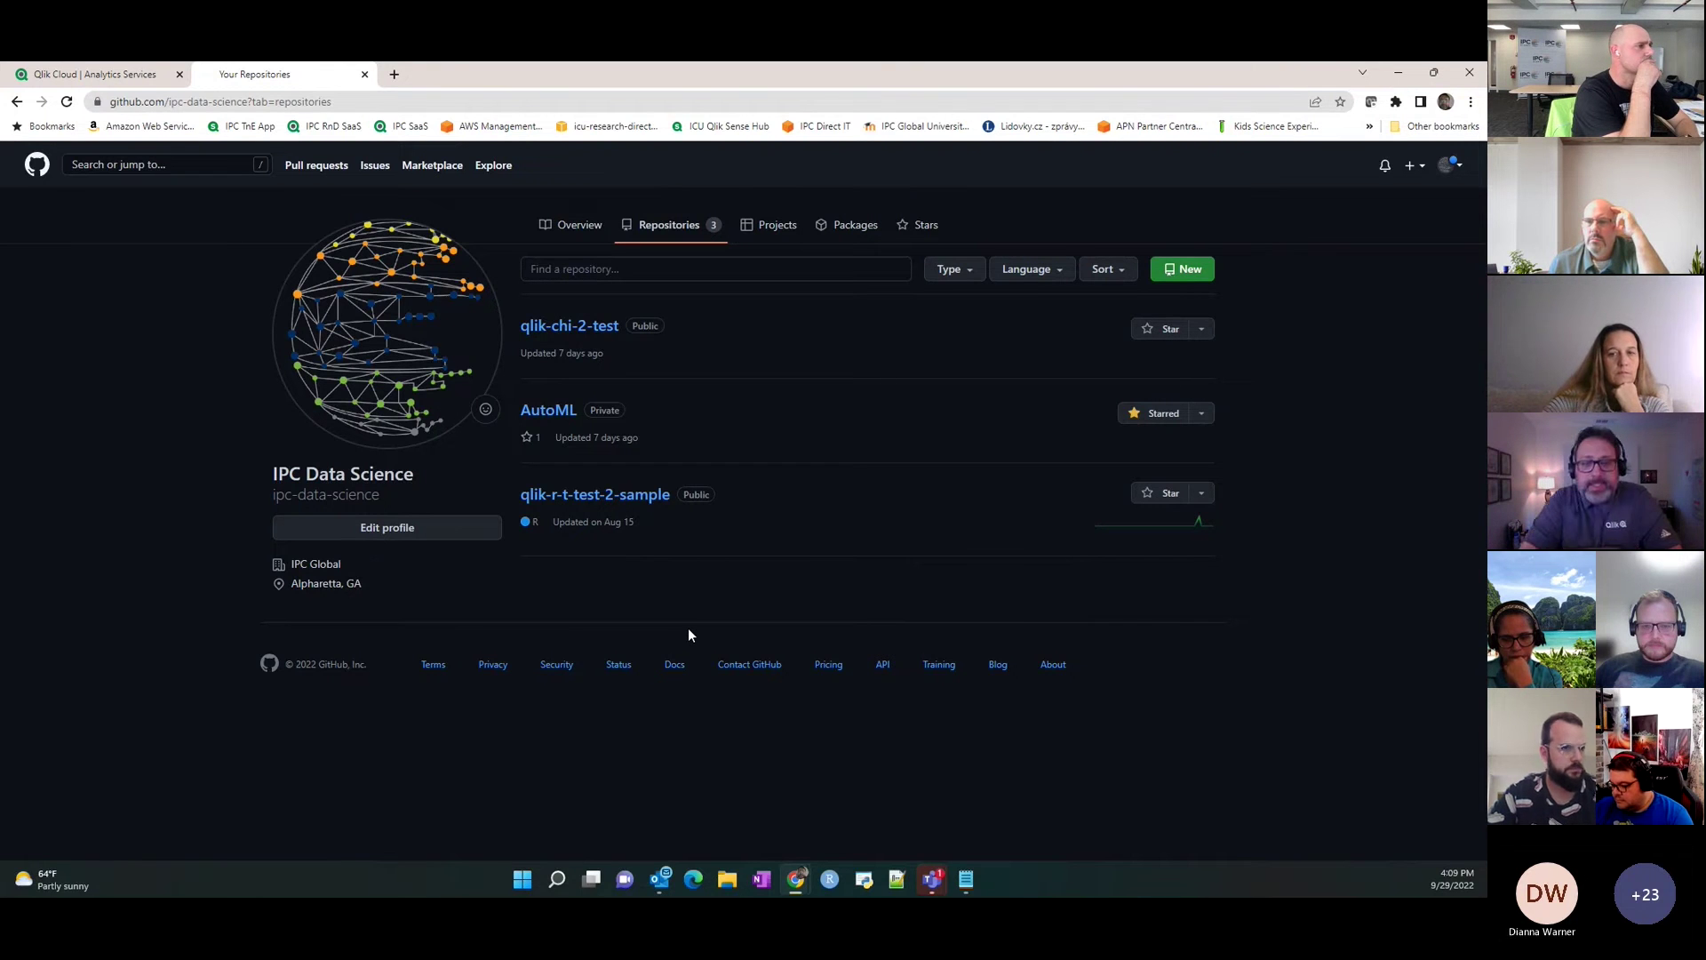
{"action": "left_click", "coordinate": [121, 73]}
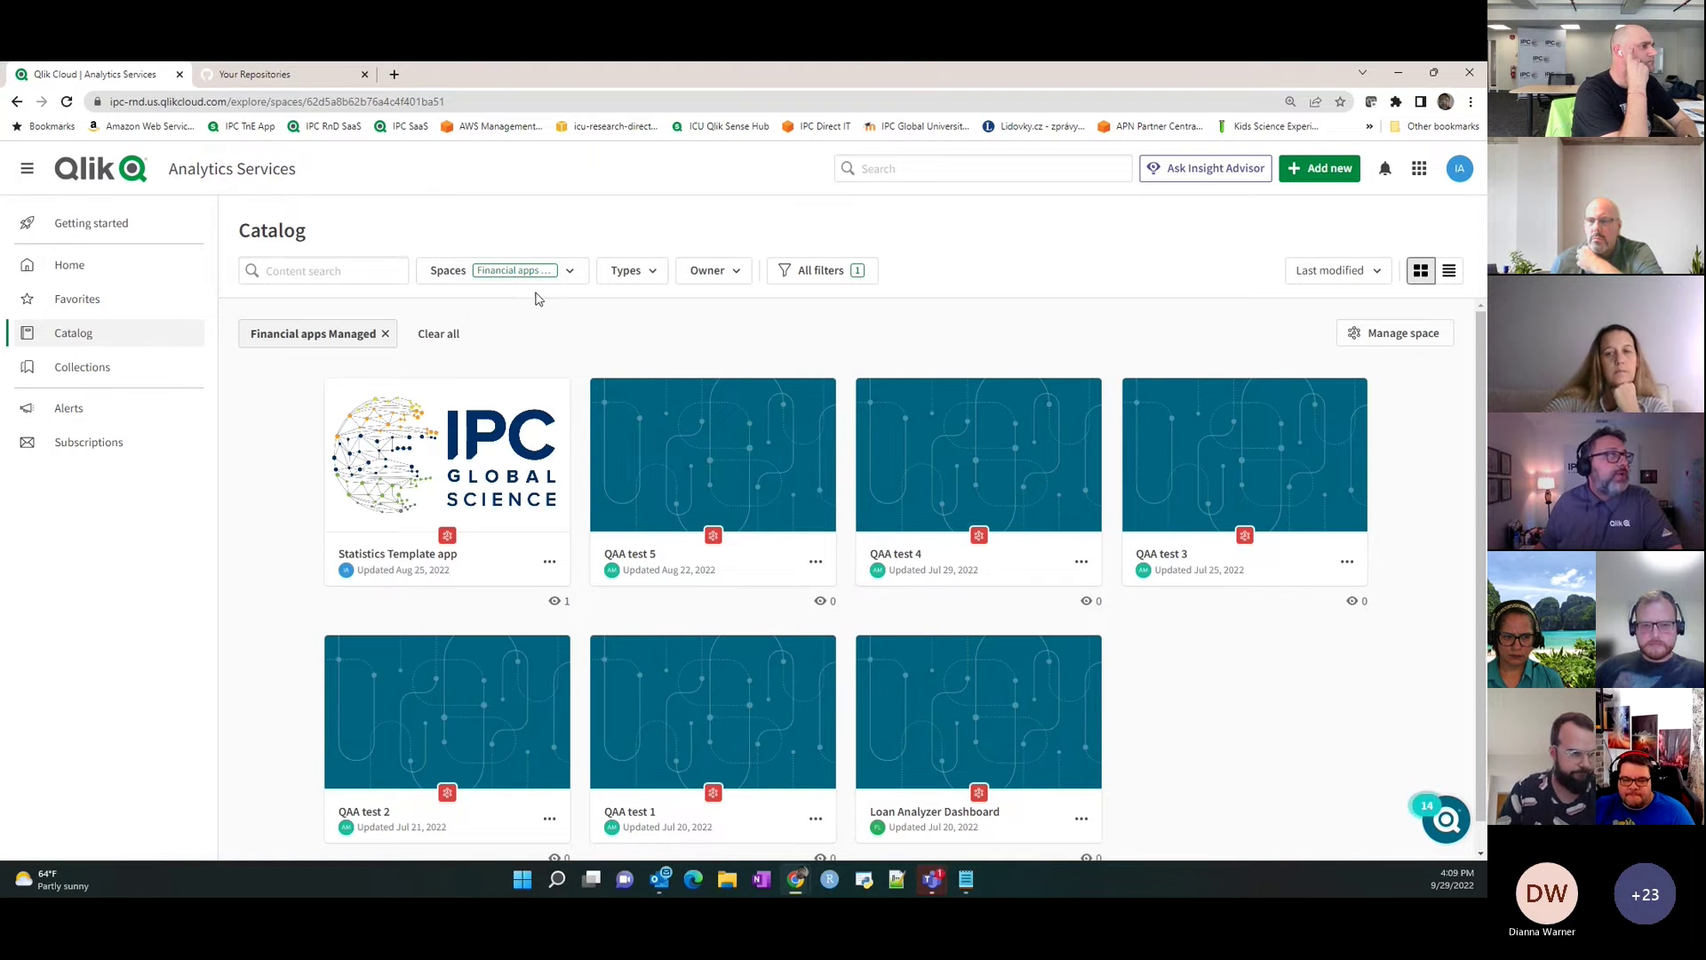
{"action": "left_click", "coordinate": [301, 79]}
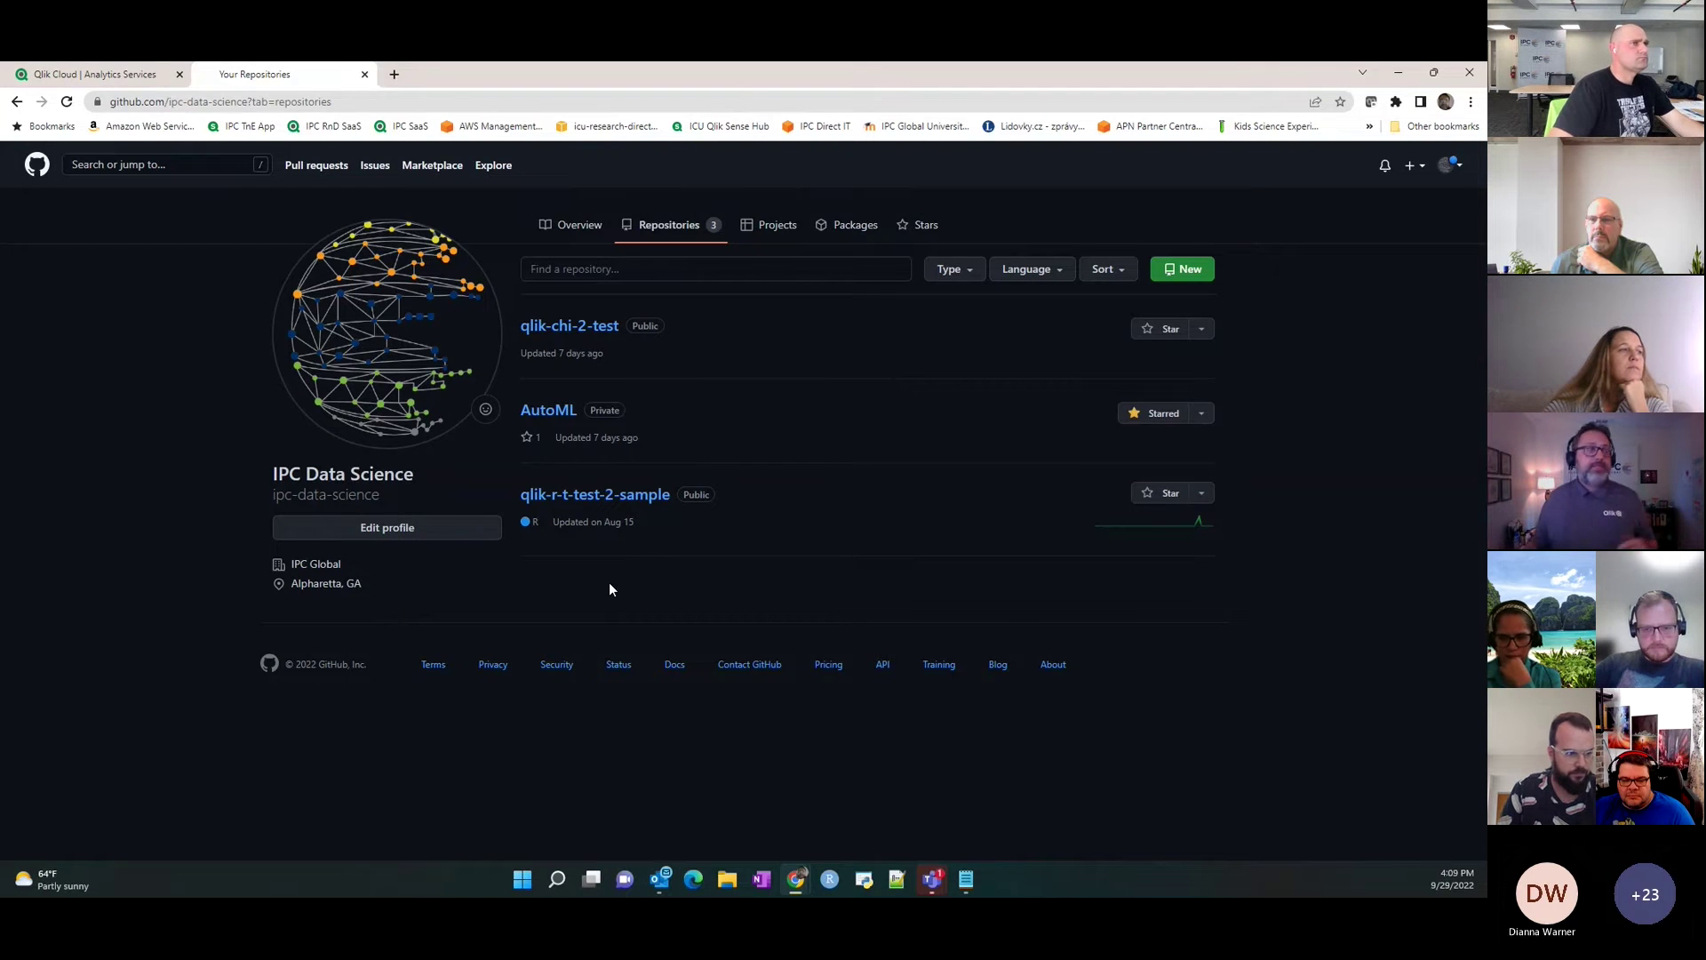
{"action": "left_click", "coordinate": [92, 76]}
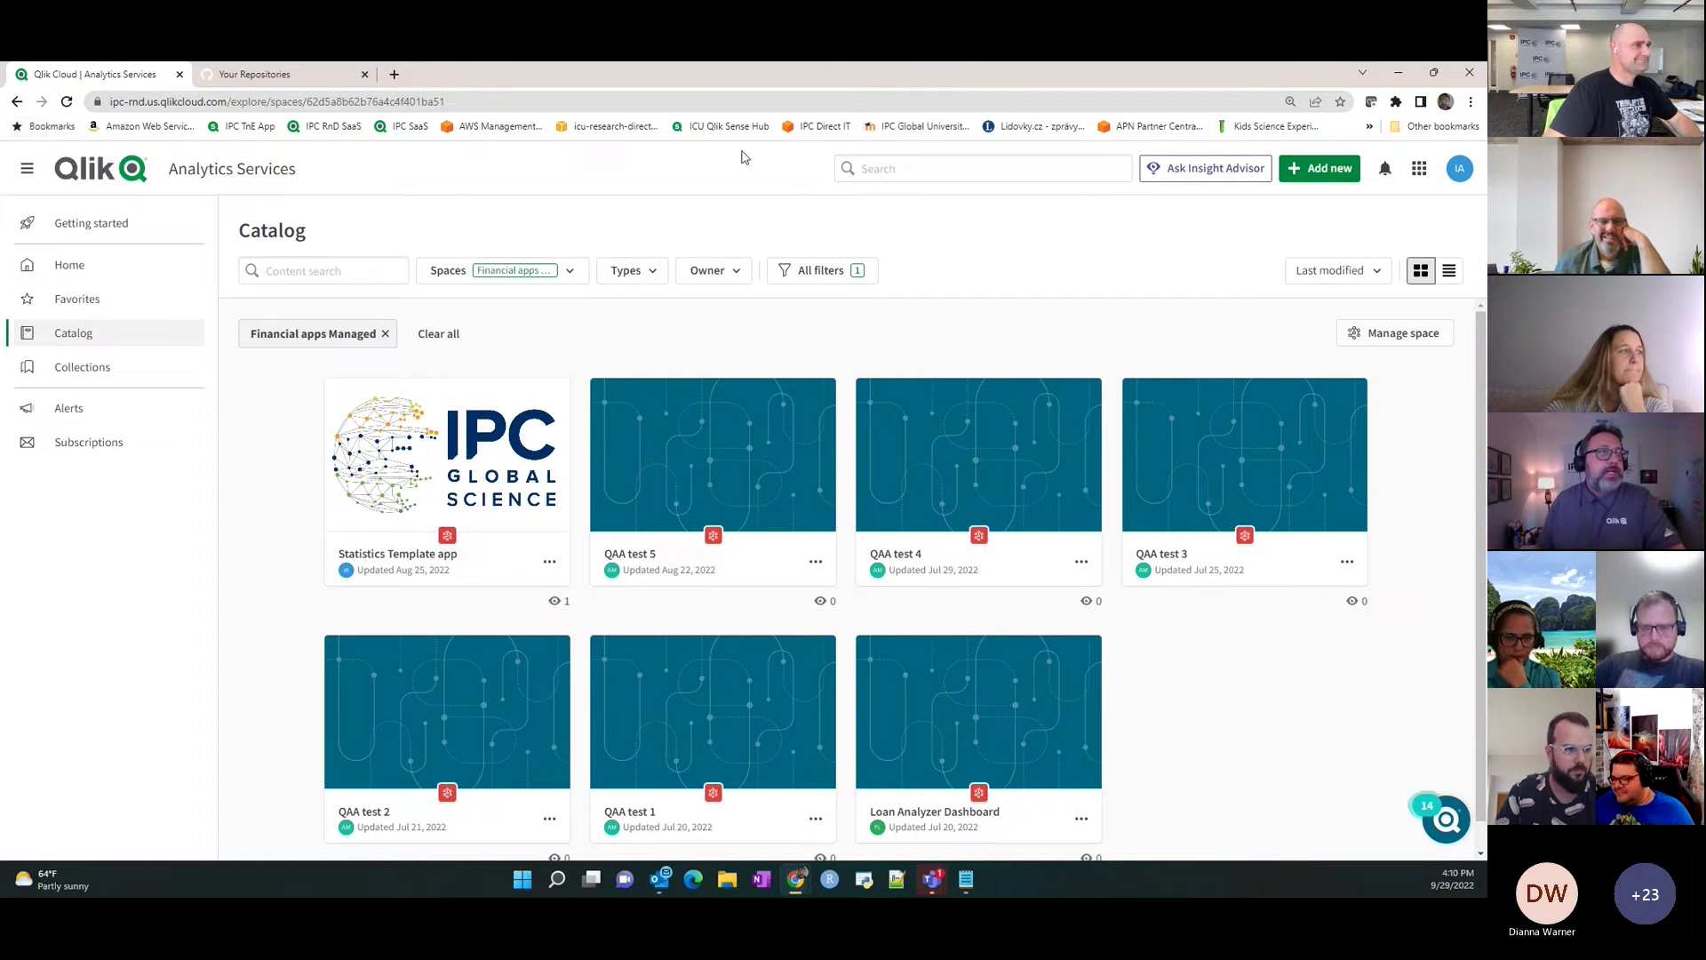
Start creating a new automation to bring up the automation templates.
{"action": "left_click", "coordinate": [1317, 182]}
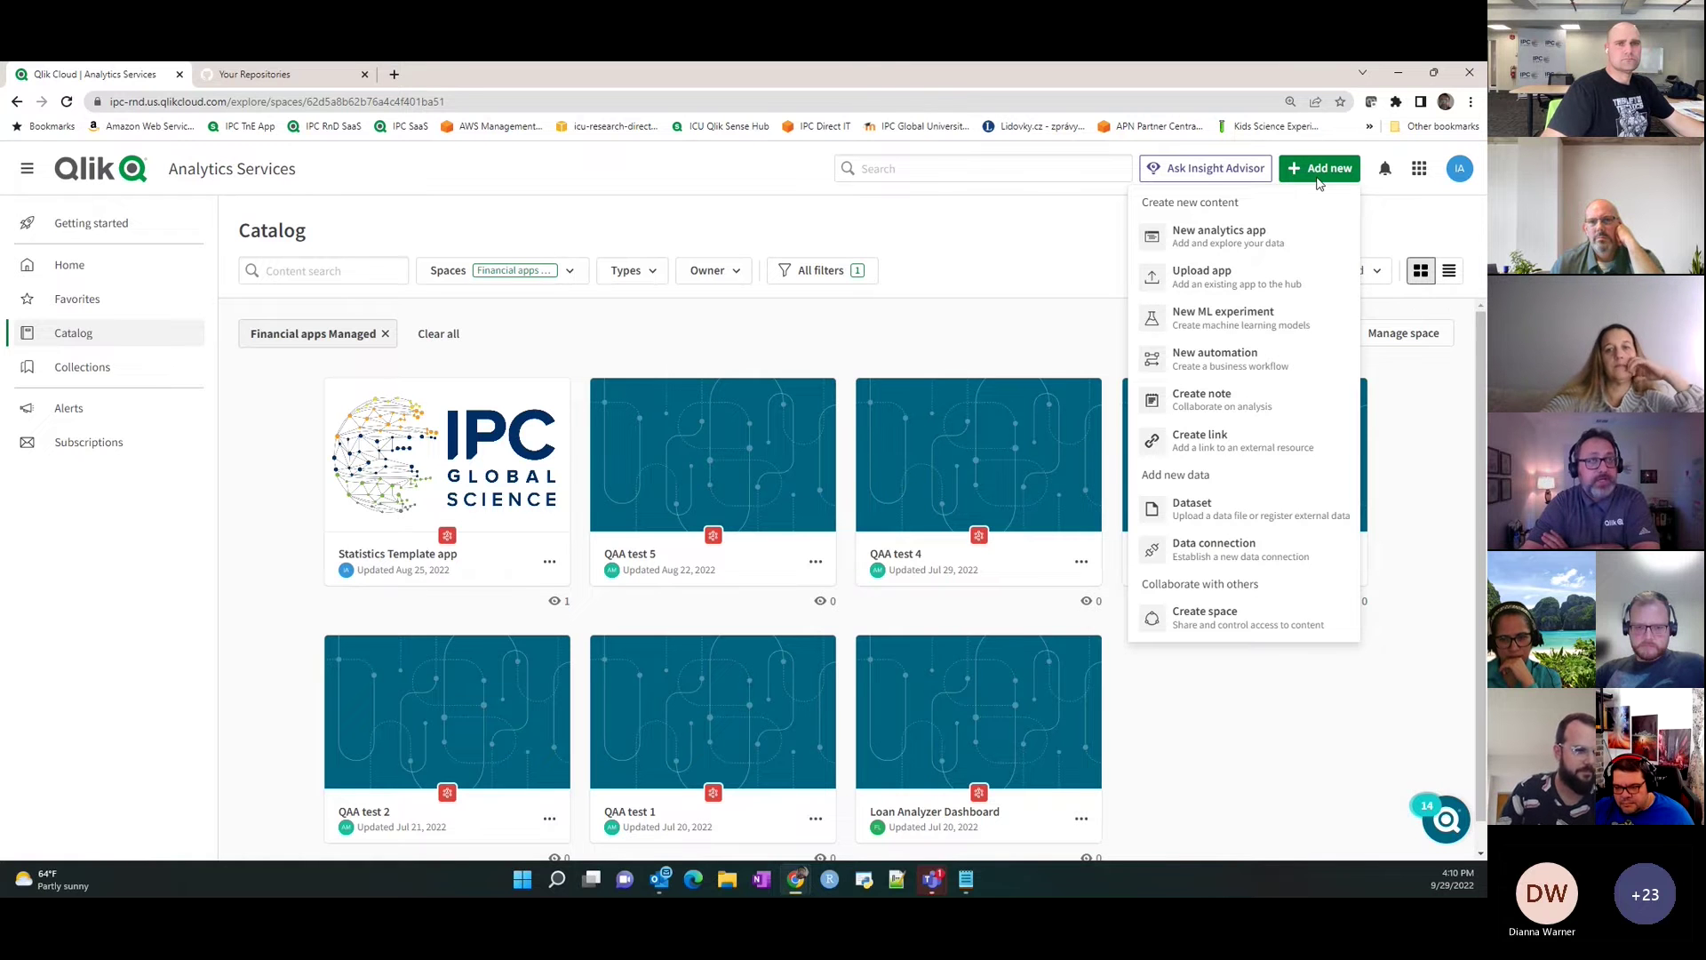
{"action": "left_click", "coordinate": [1244, 374]}
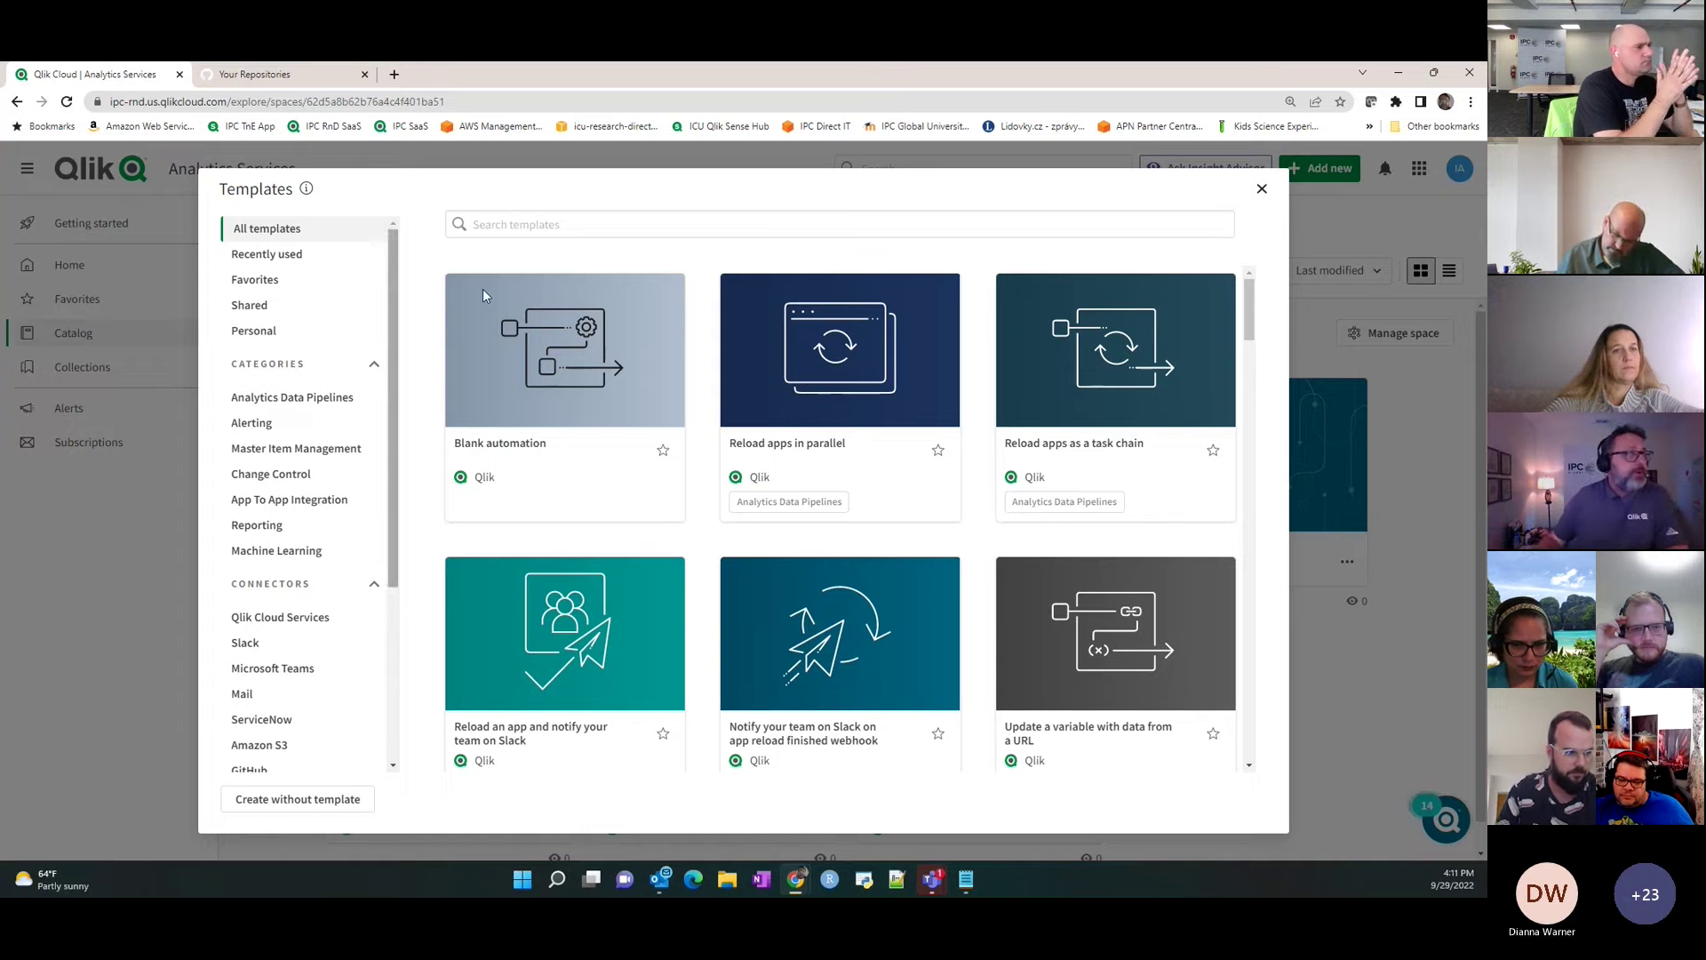
{"action": "mouse_move", "coordinate": [807, 403]}
{"action": "mouse_move", "coordinate": [1006, 747]}
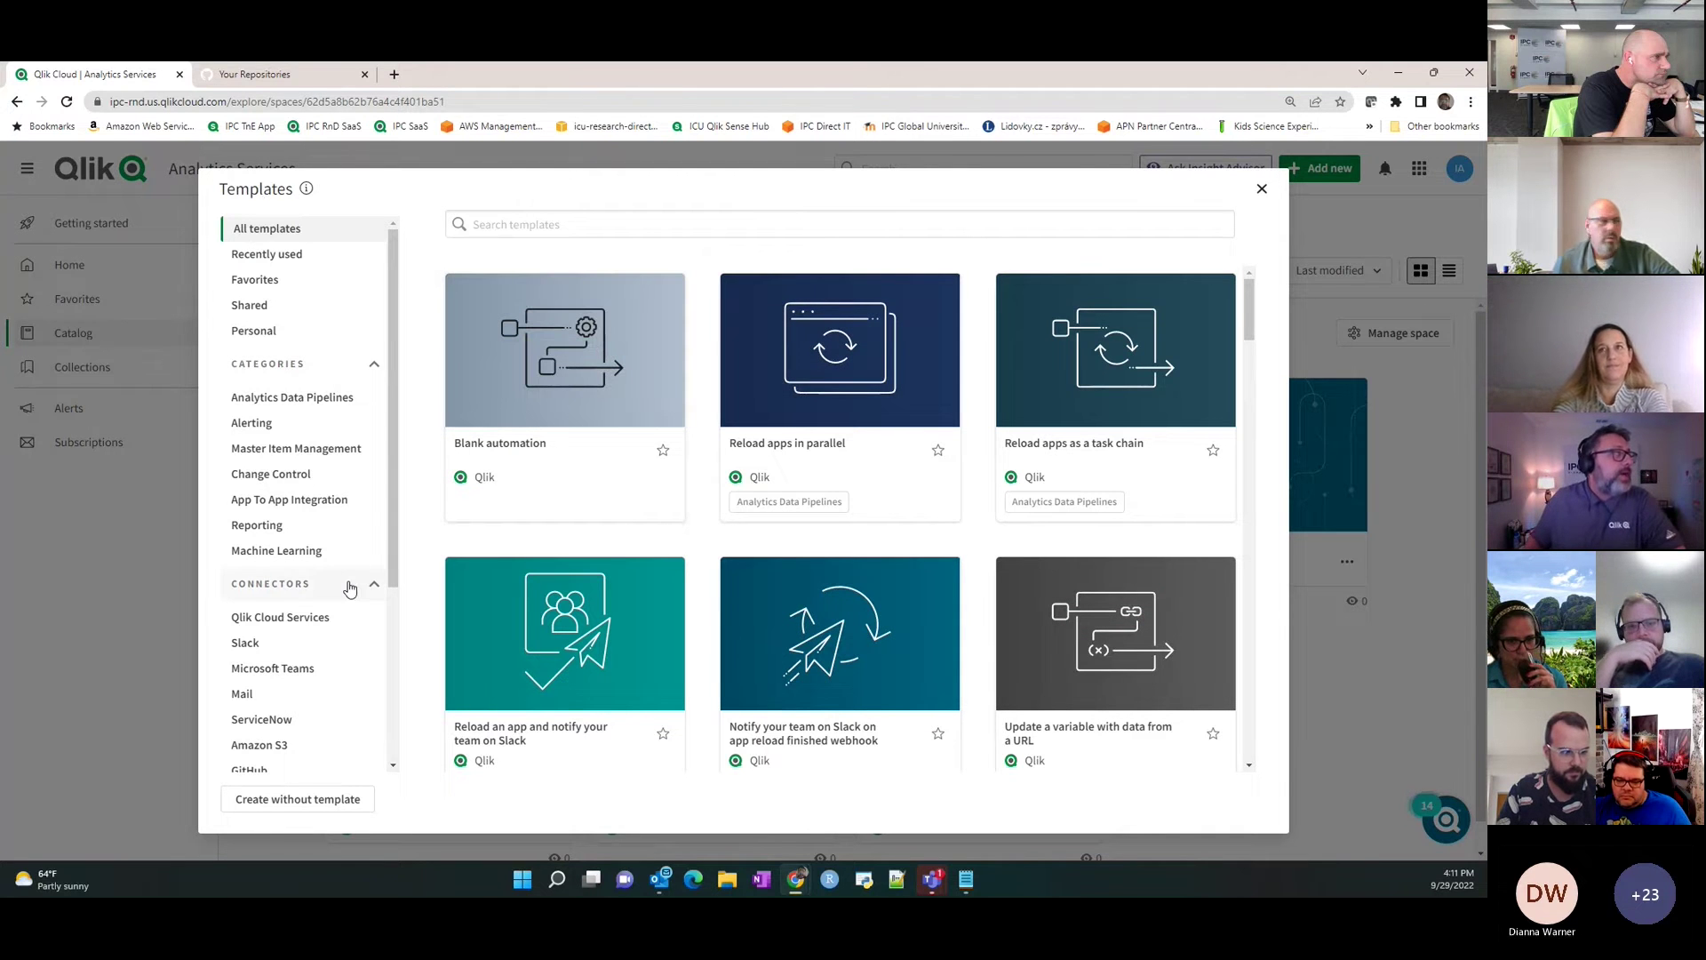
Look through the automation templates for Alerting, Reporting, Amazon S3, ServiceNow and Slack, and the remaining connector categories.
{"action": "left_click", "coordinate": [285, 426]}
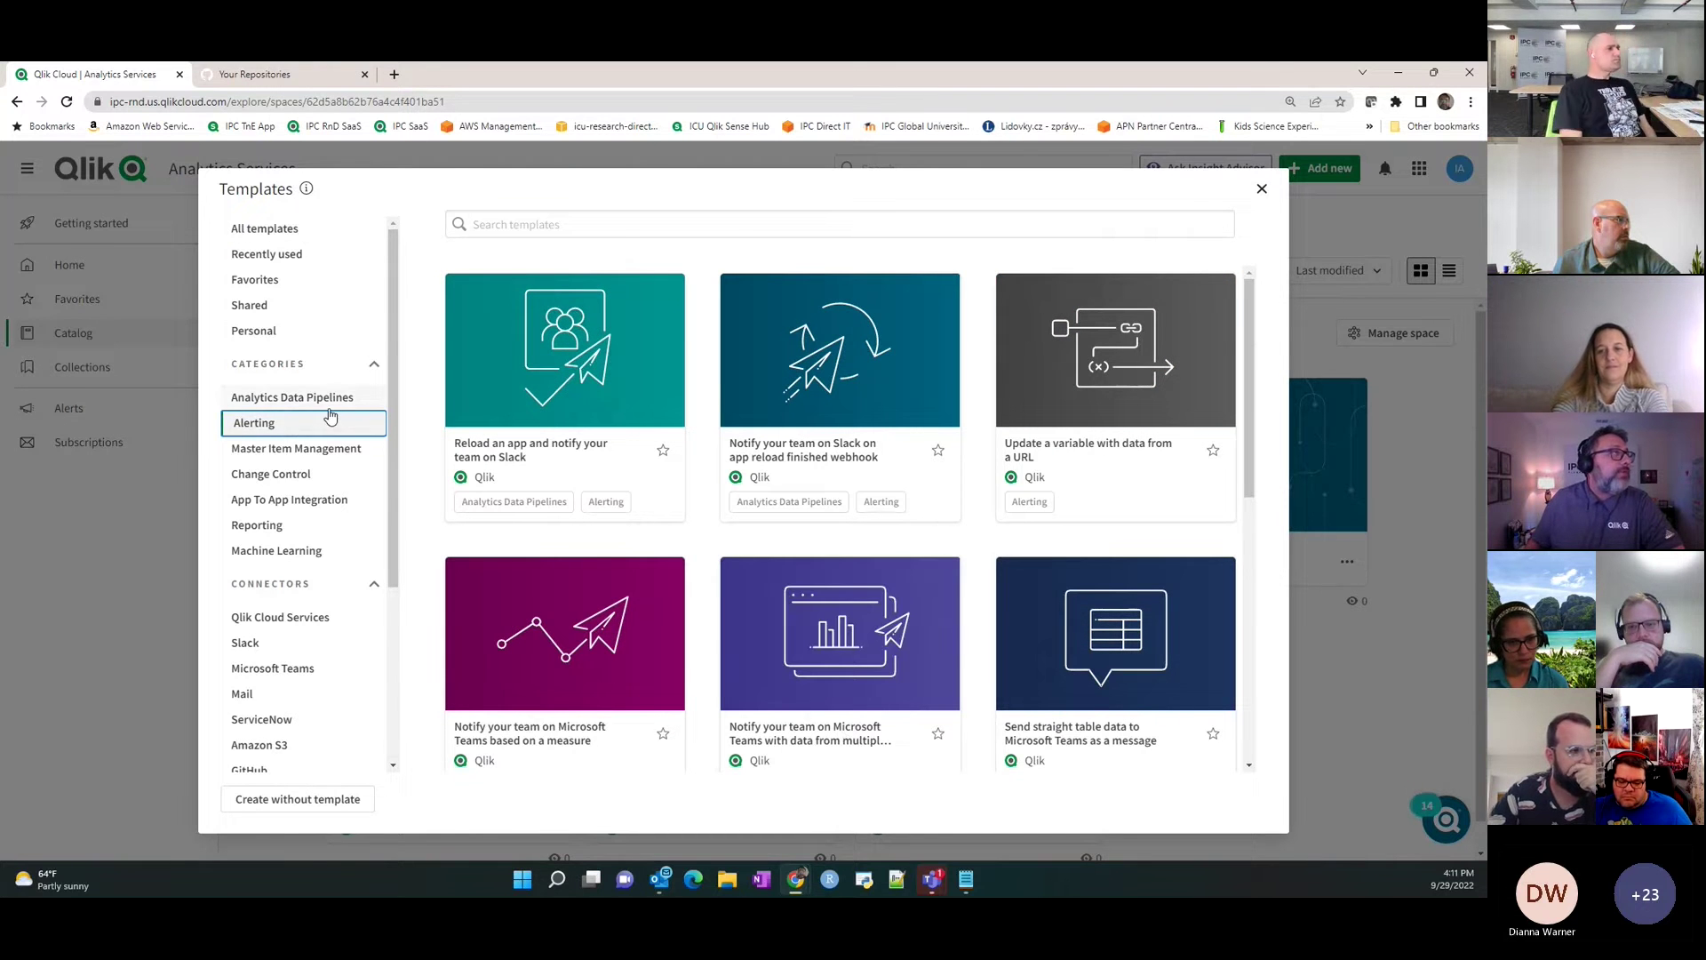
{"action": "left_click", "coordinate": [335, 527]}
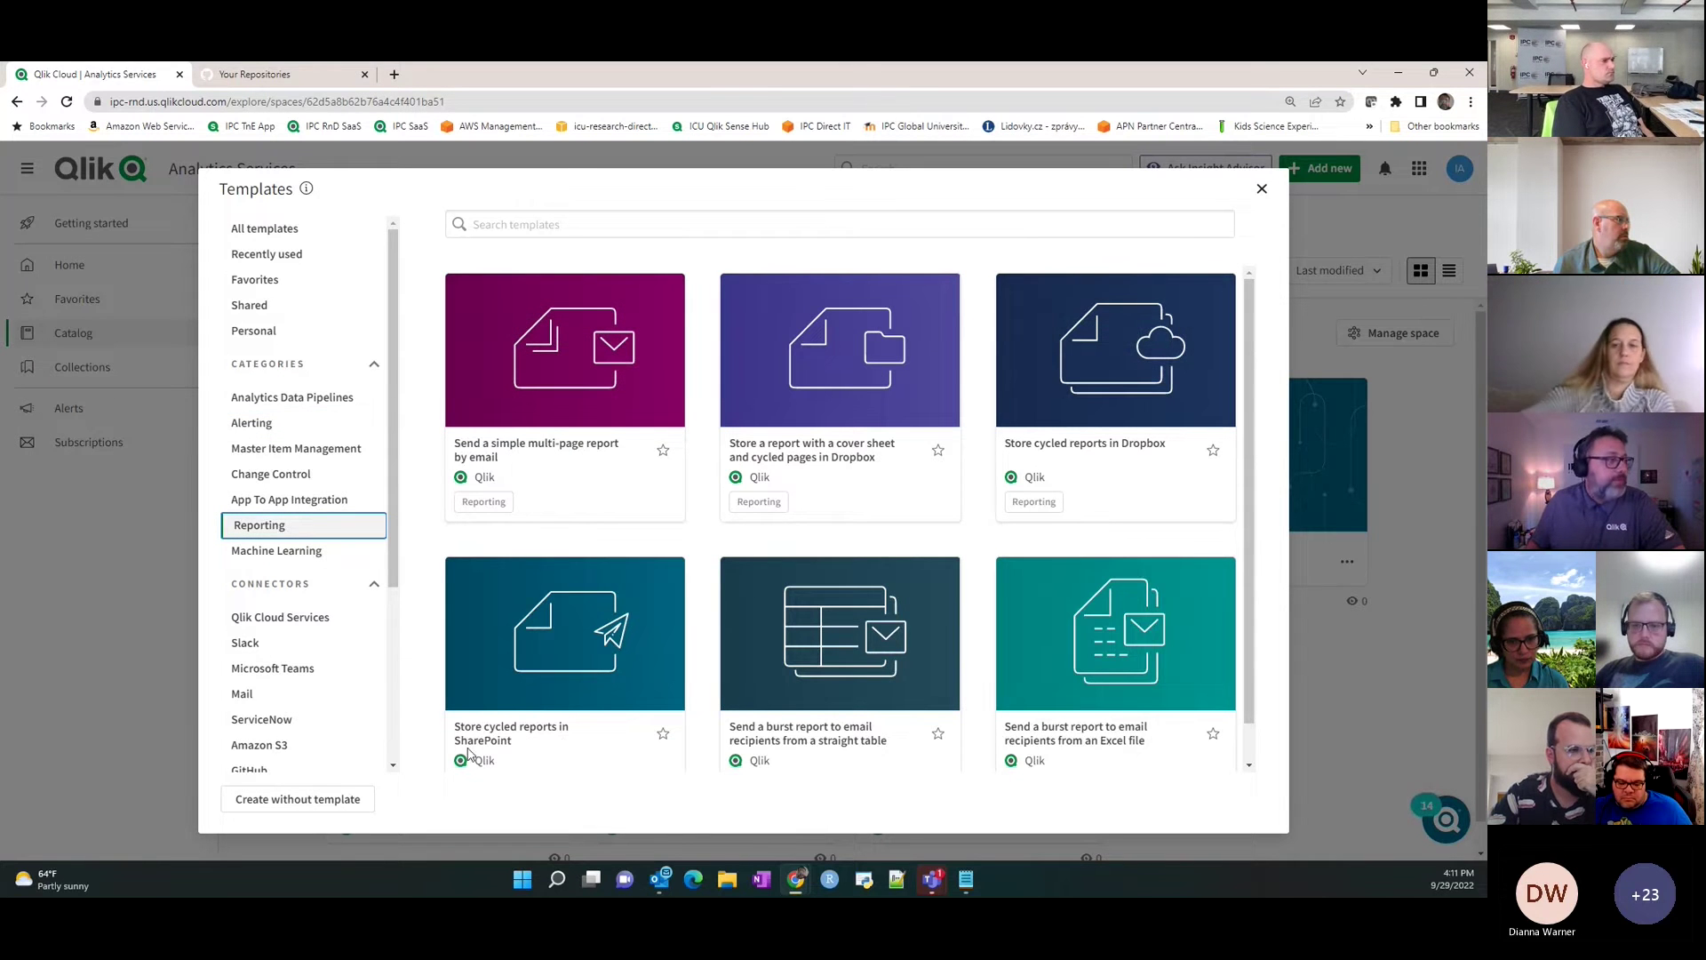
{"action": "left_click", "coordinate": [308, 744]}
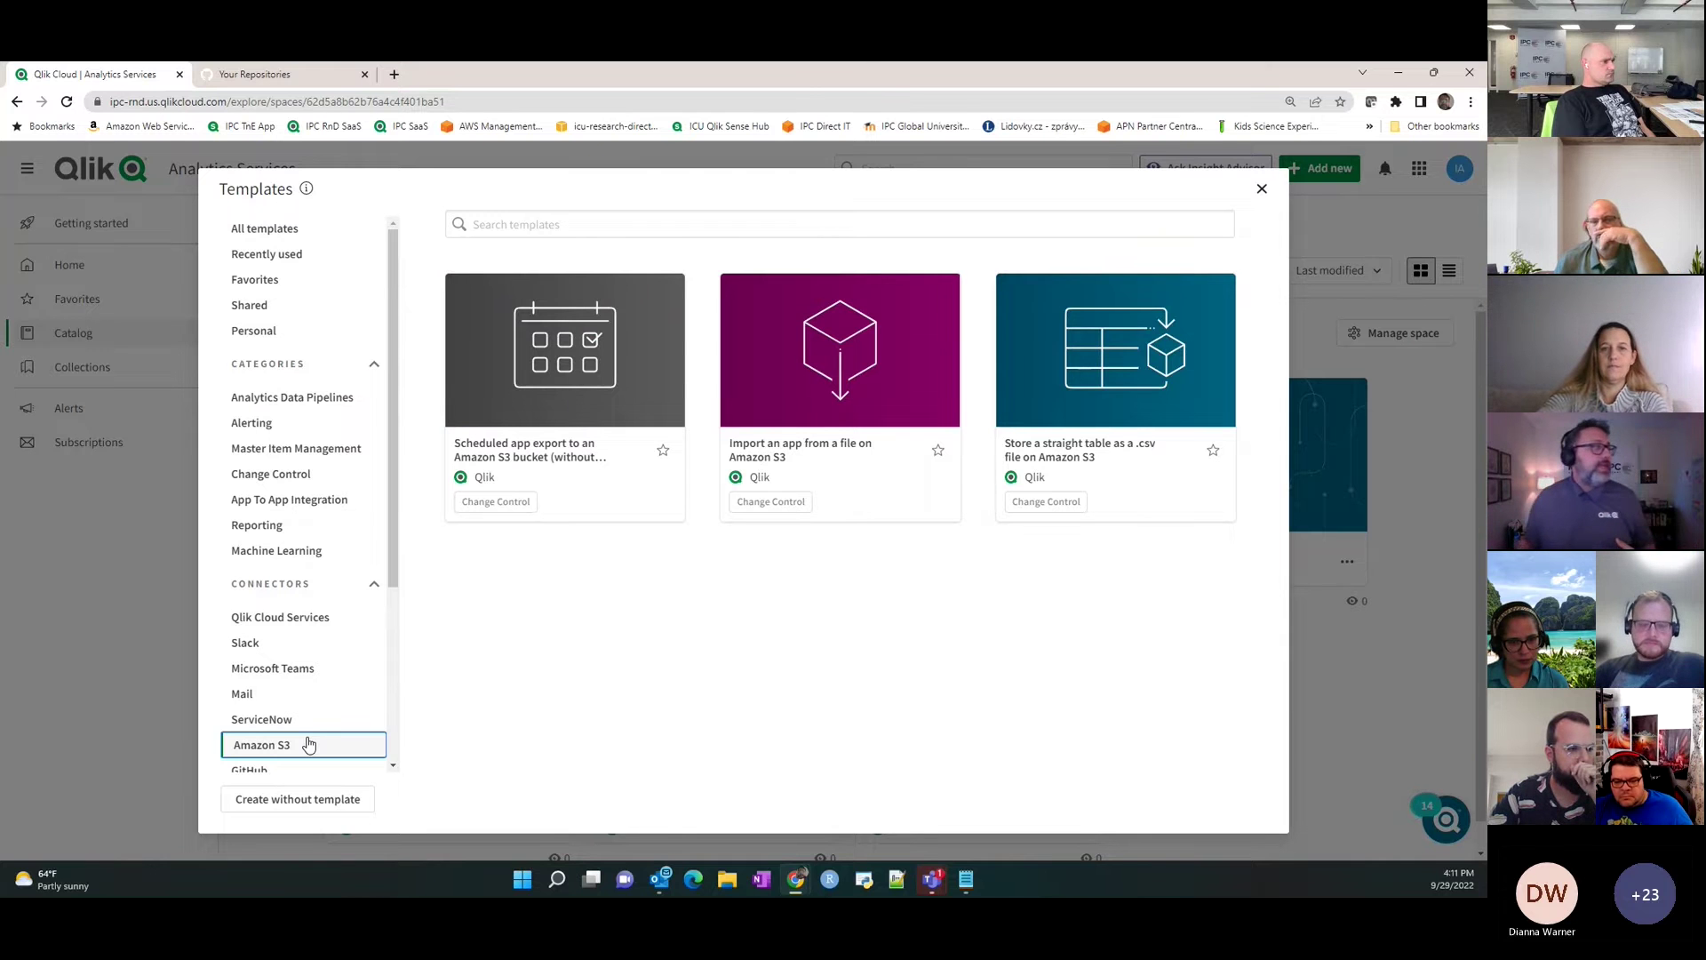
{"action": "left_click", "coordinate": [315, 725]}
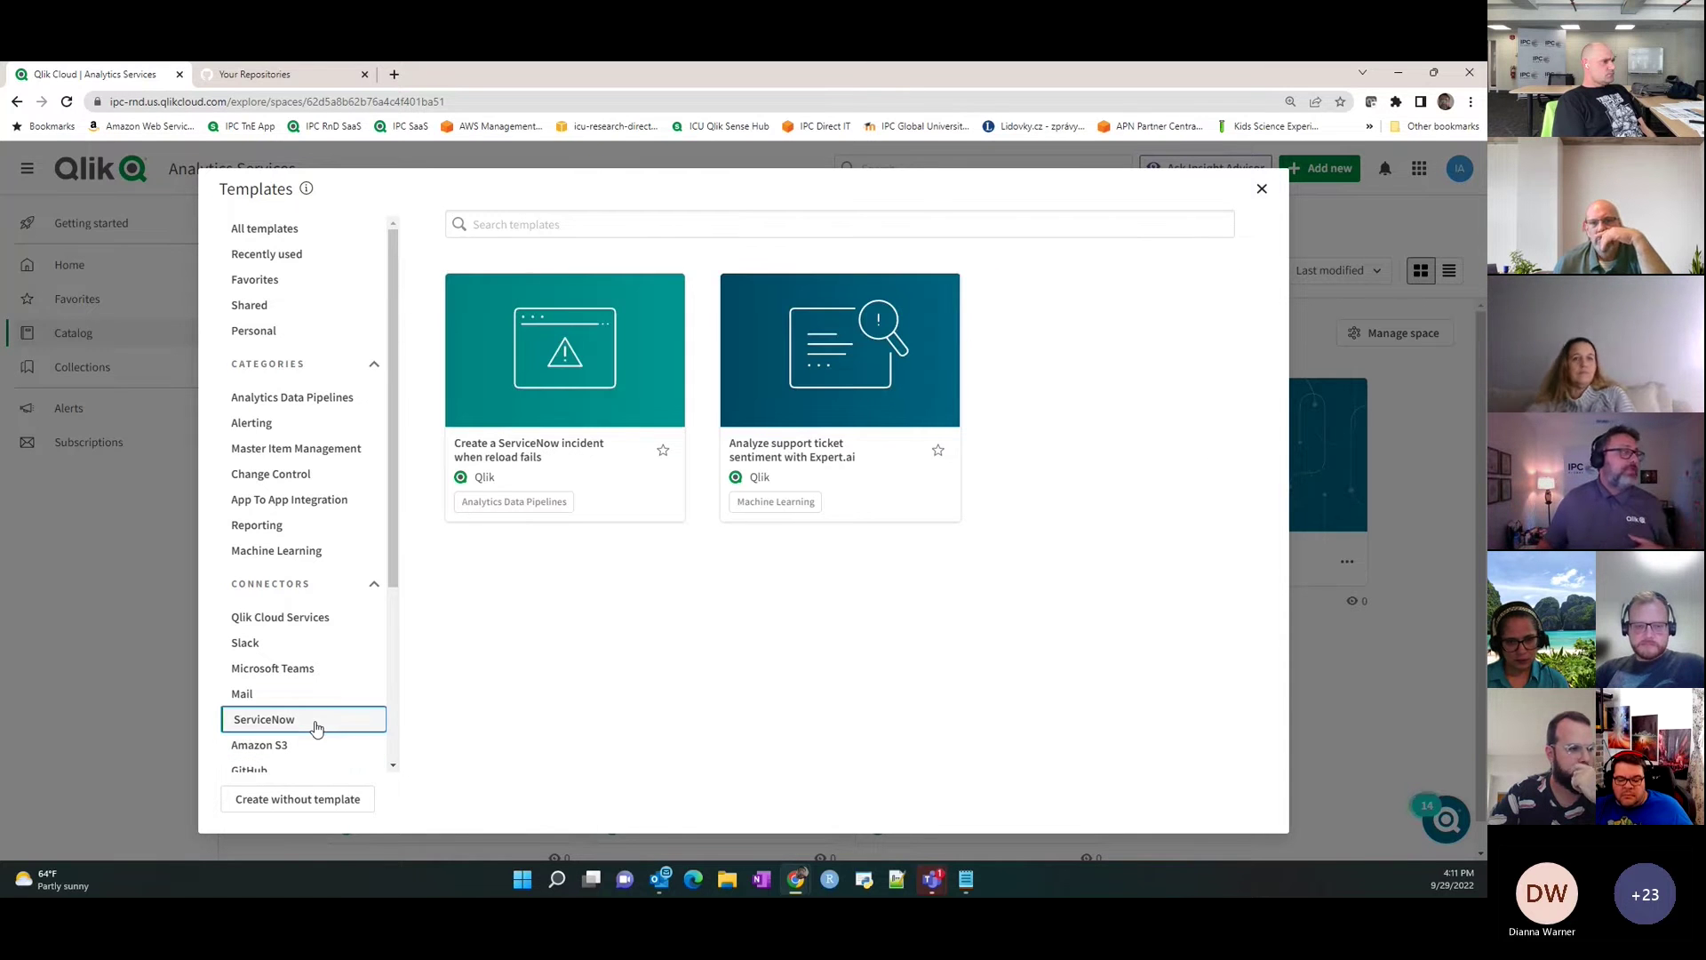
{"action": "left_click", "coordinate": [320, 645]}
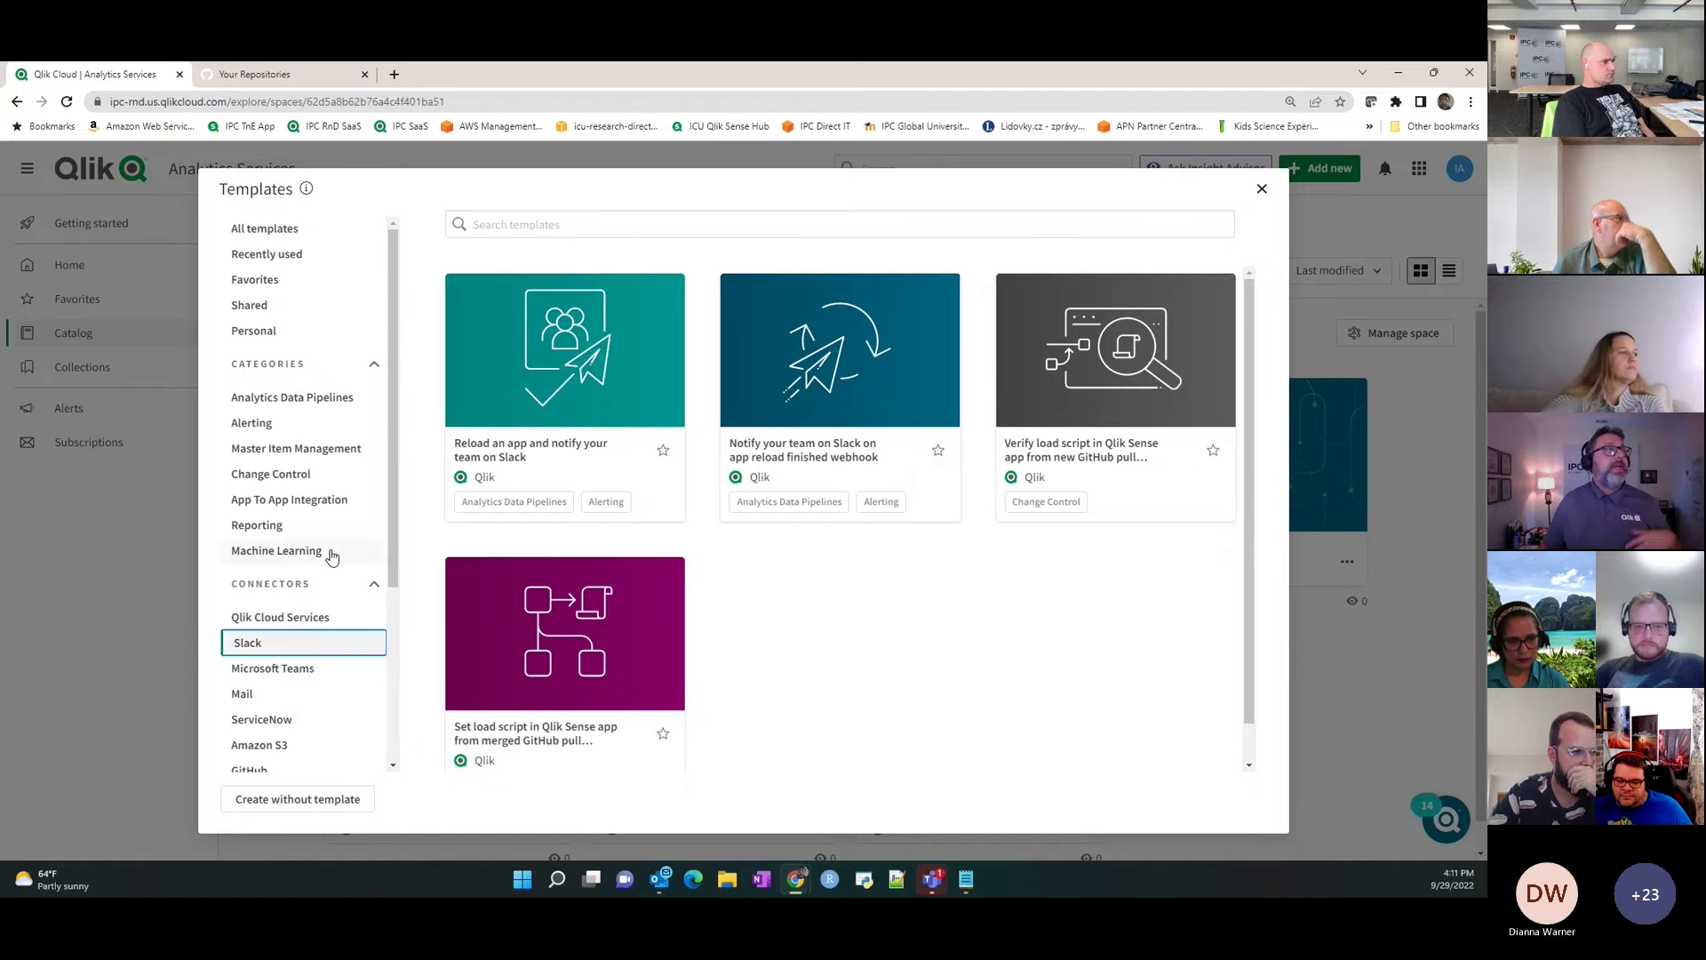
{"action": "scroll", "coordinate": [331, 557], "scroll_direction": "down", "scroll_amount": 3}
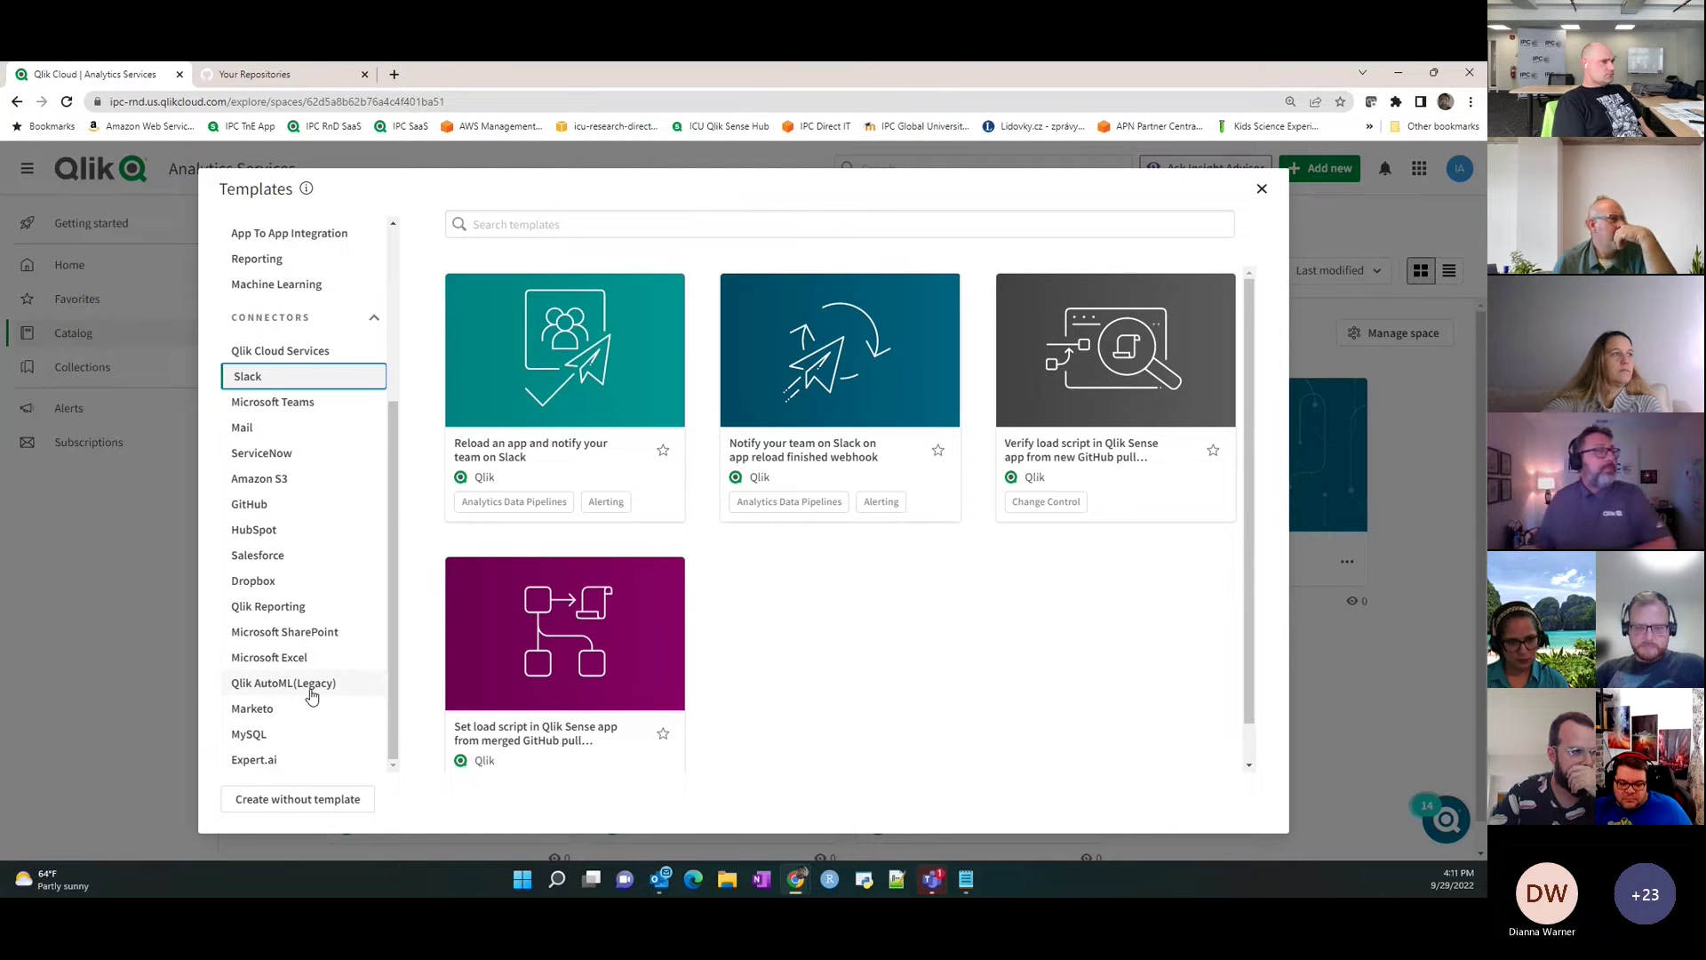
{"action": "scroll", "coordinate": [311, 695], "scroll_direction": "up", "scroll_amount": 3}
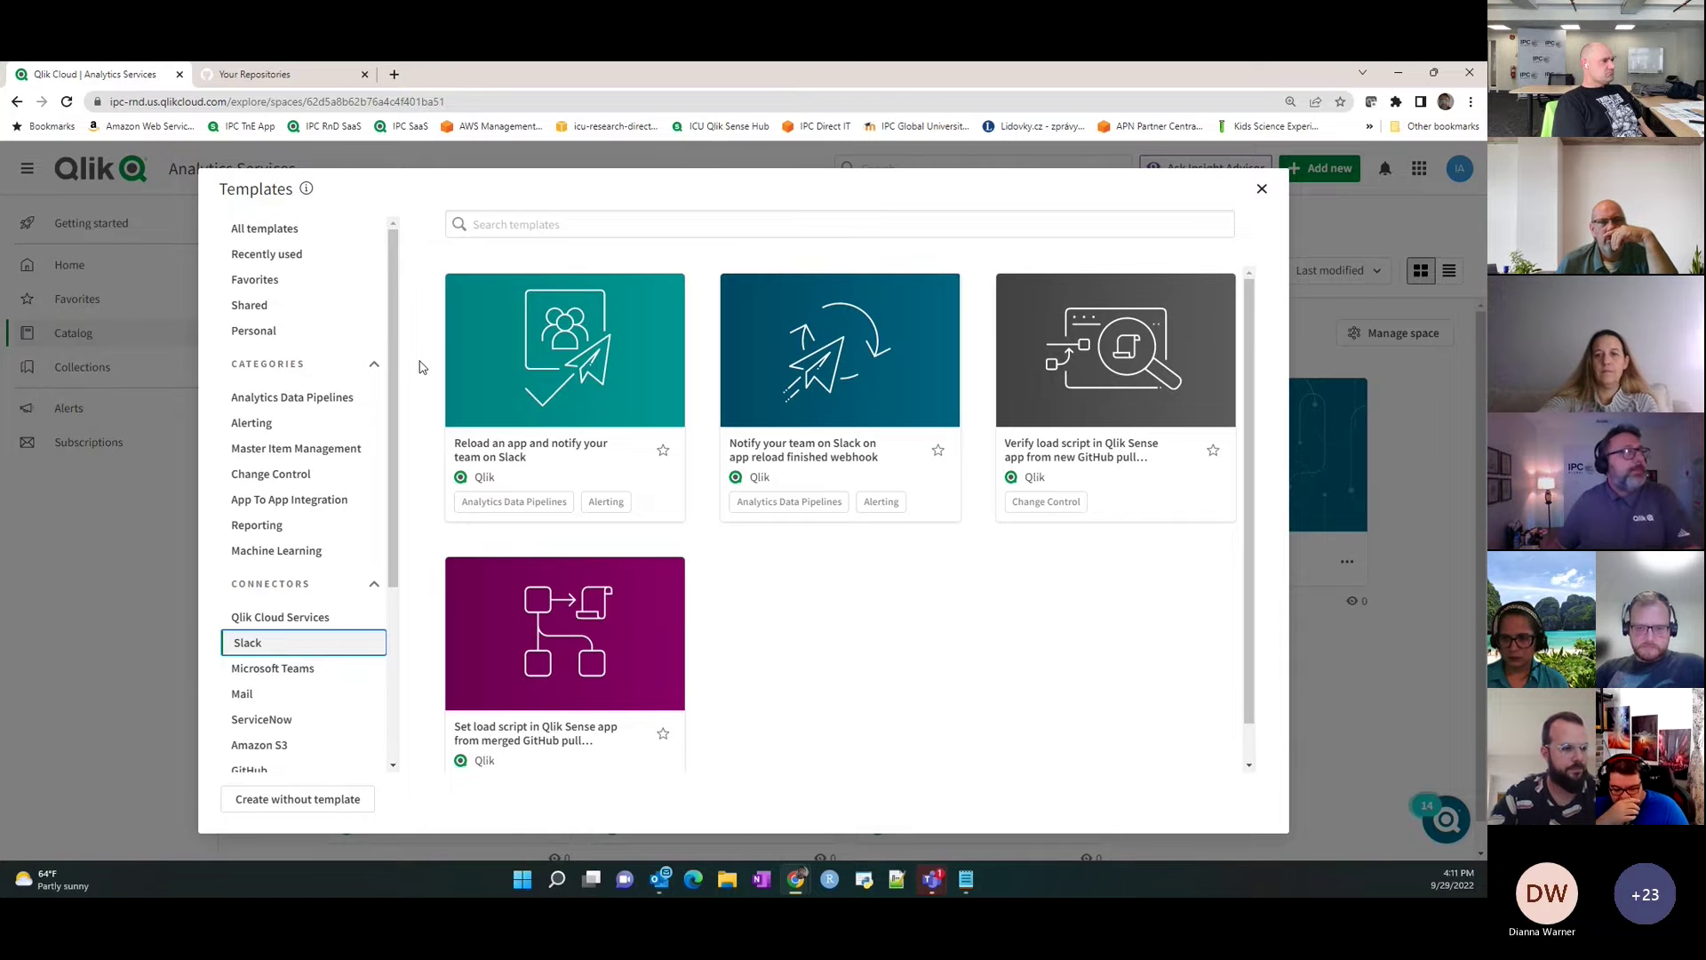
Return to all templates and use the Blank automation template.
{"action": "left_click", "coordinate": [287, 230]}
{"action": "mouse_move", "coordinate": [569, 356]}
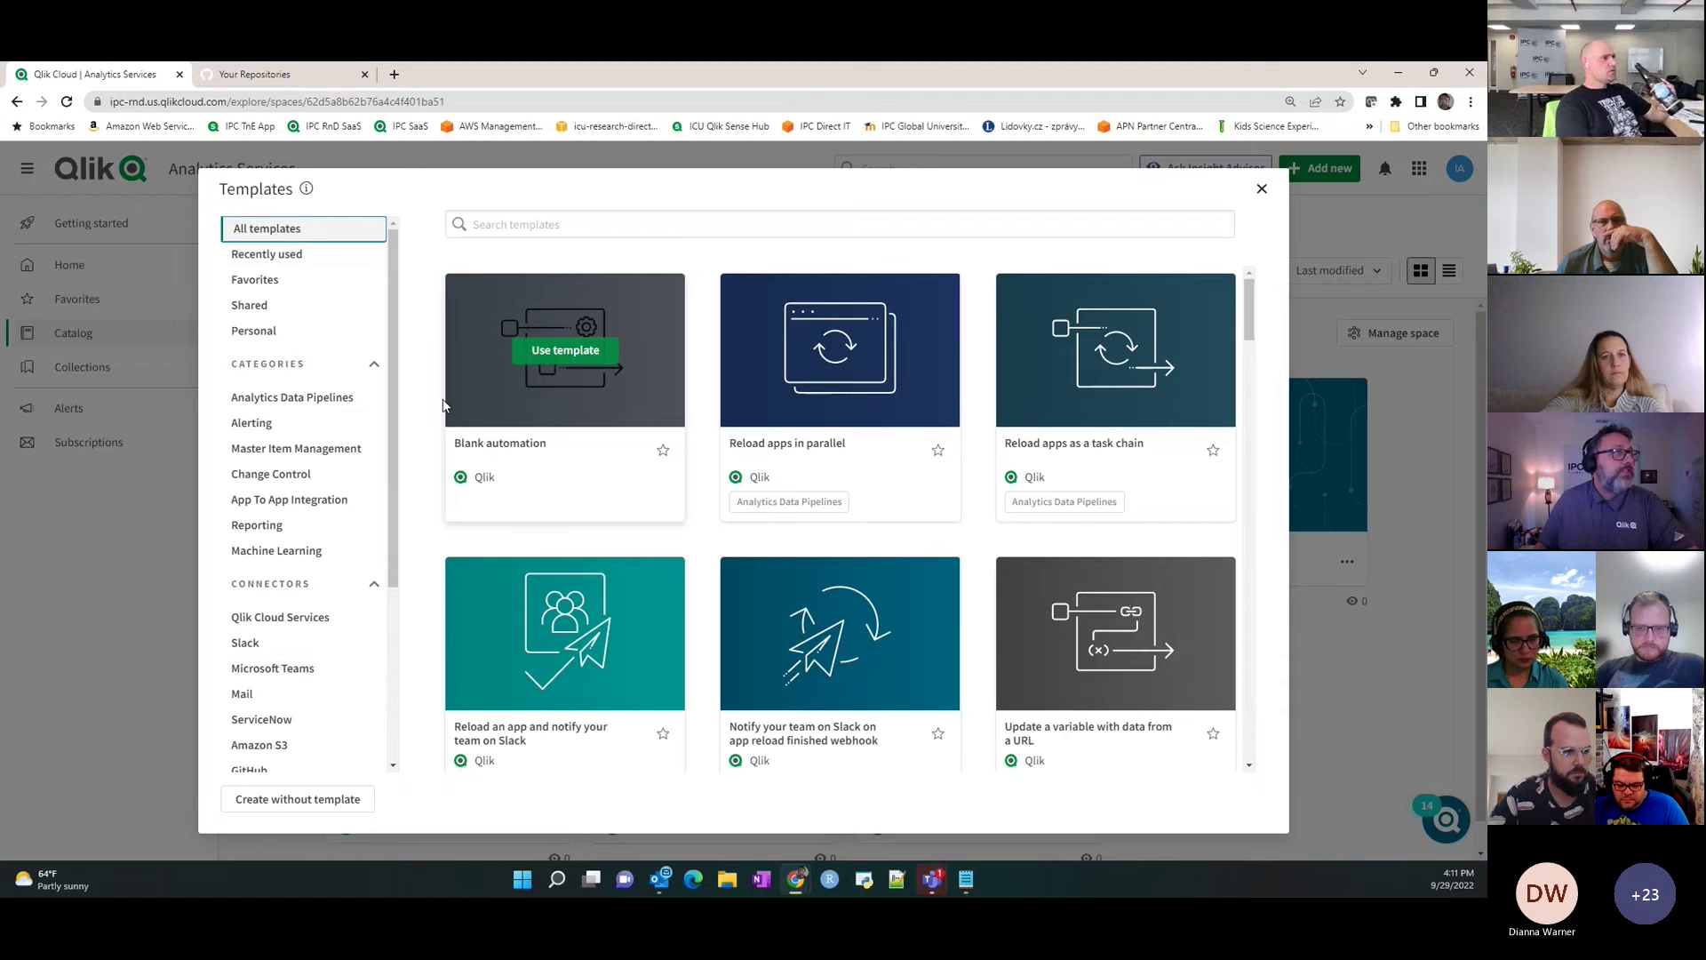
{"action": "left_click", "coordinate": [565, 350]}
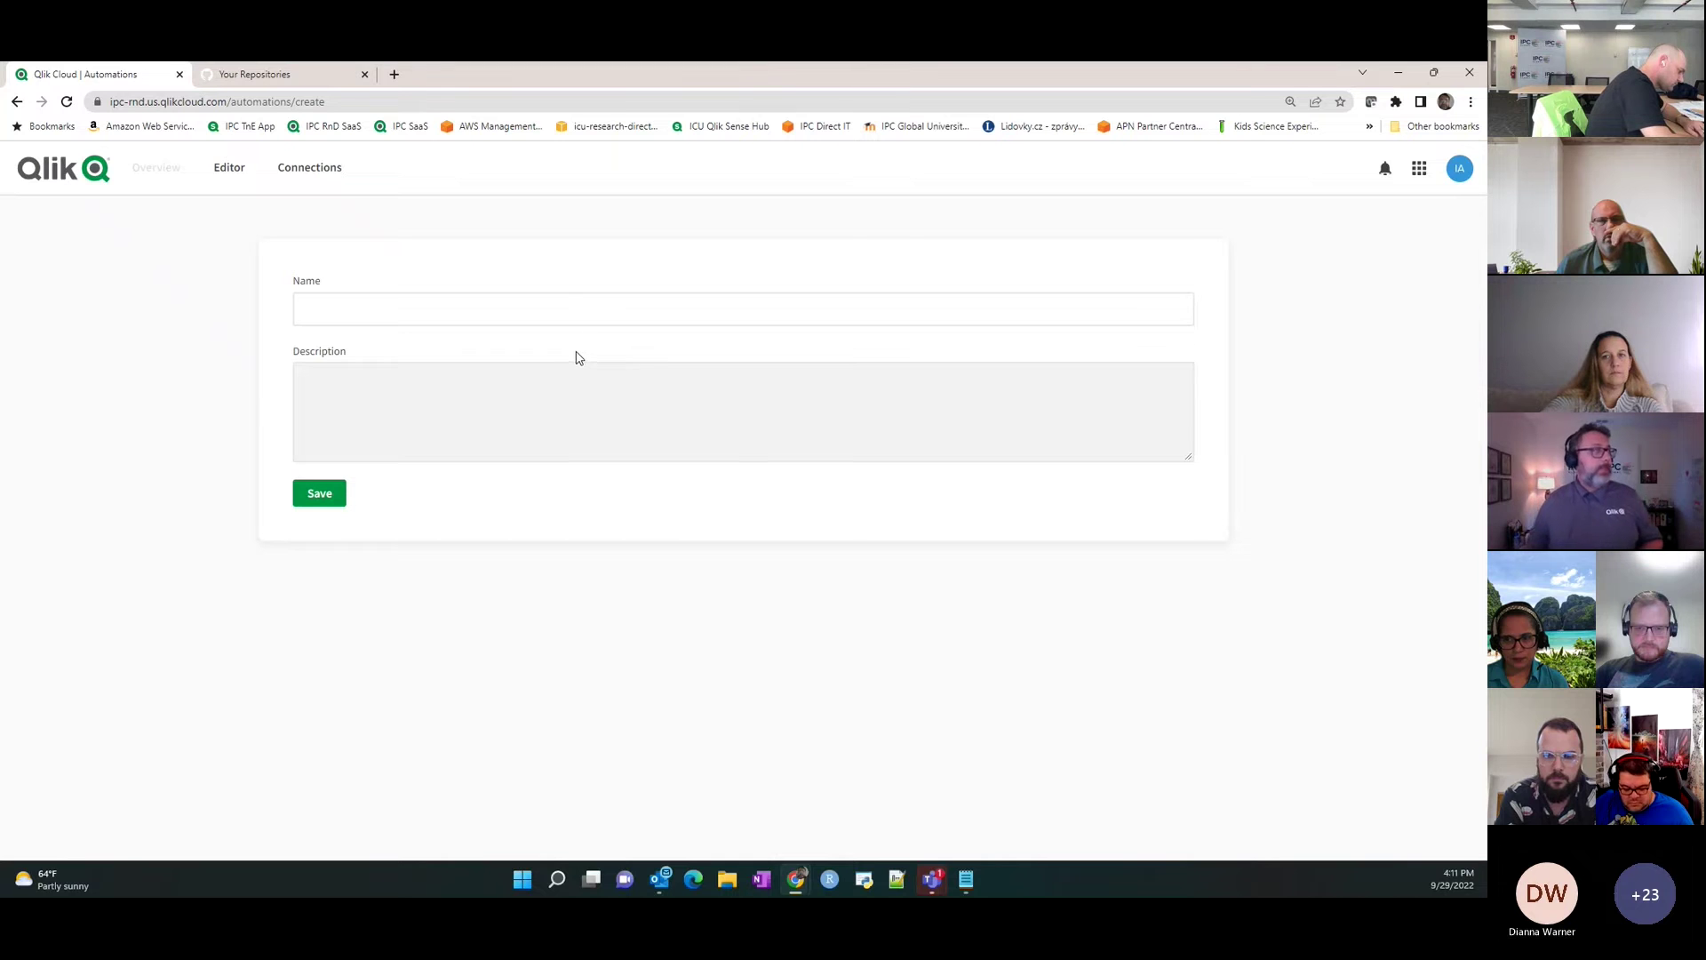
Name the automation "Financial Apps Managed - Git Hub", leave the description empty and save it.
{"action": "left_click", "coordinate": [610, 311]}
{"action": "type", "text": "Fina"}
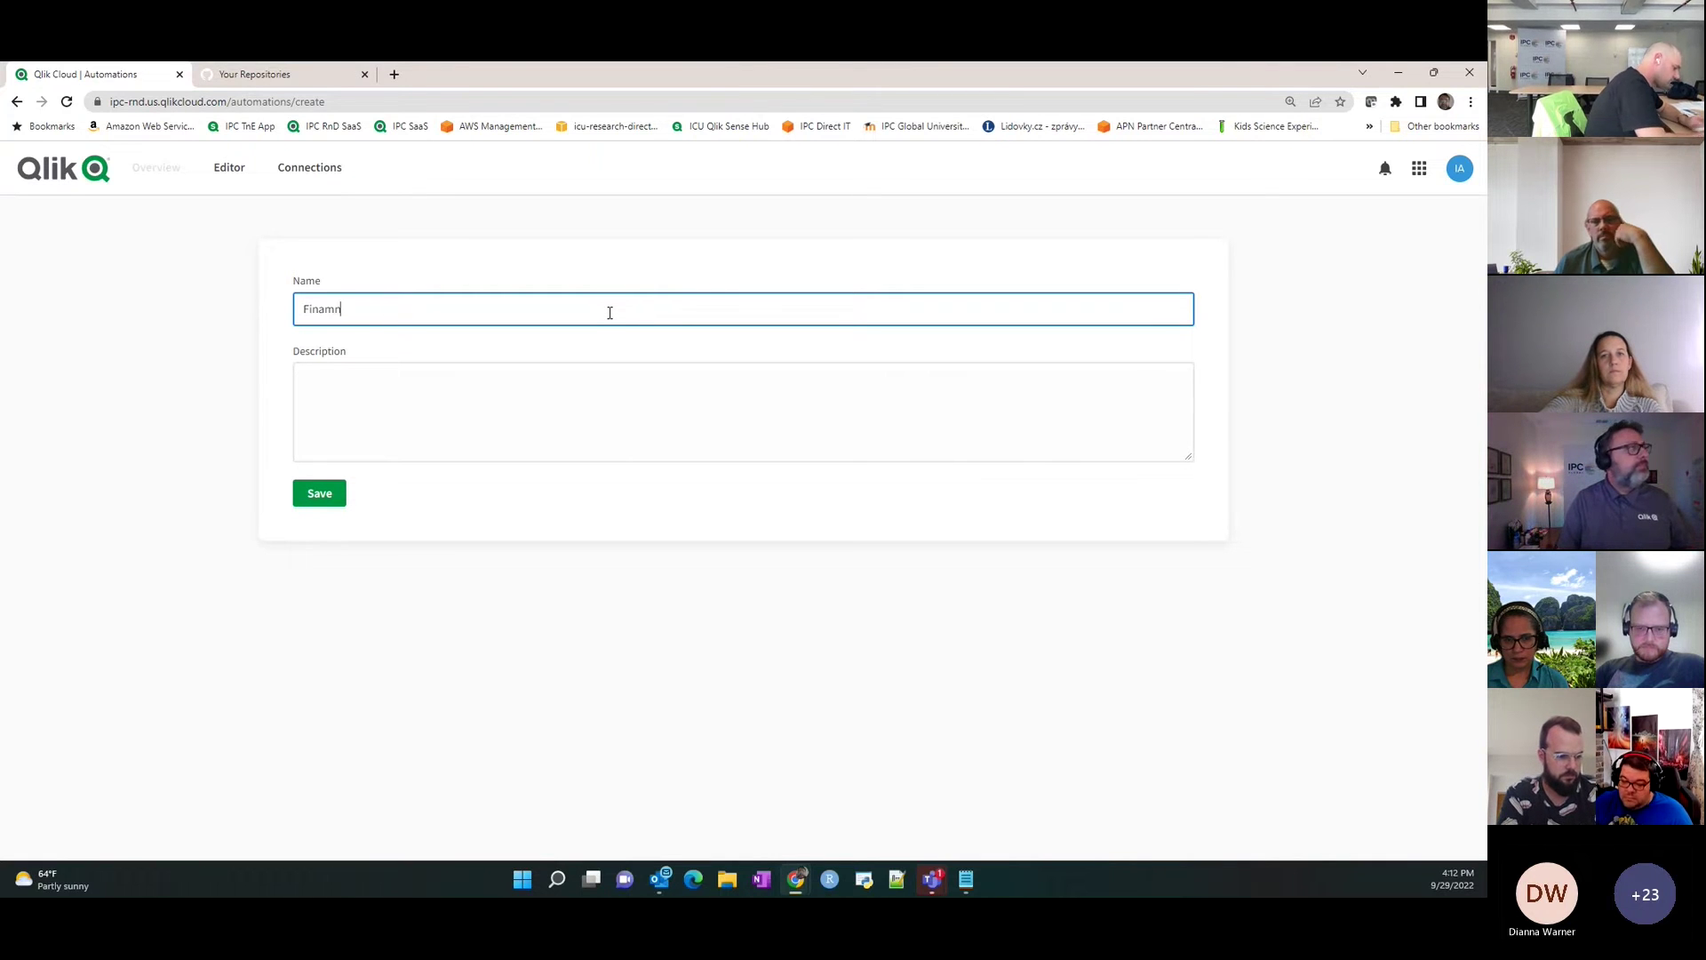
{"action": "type", "text": "ncial "}
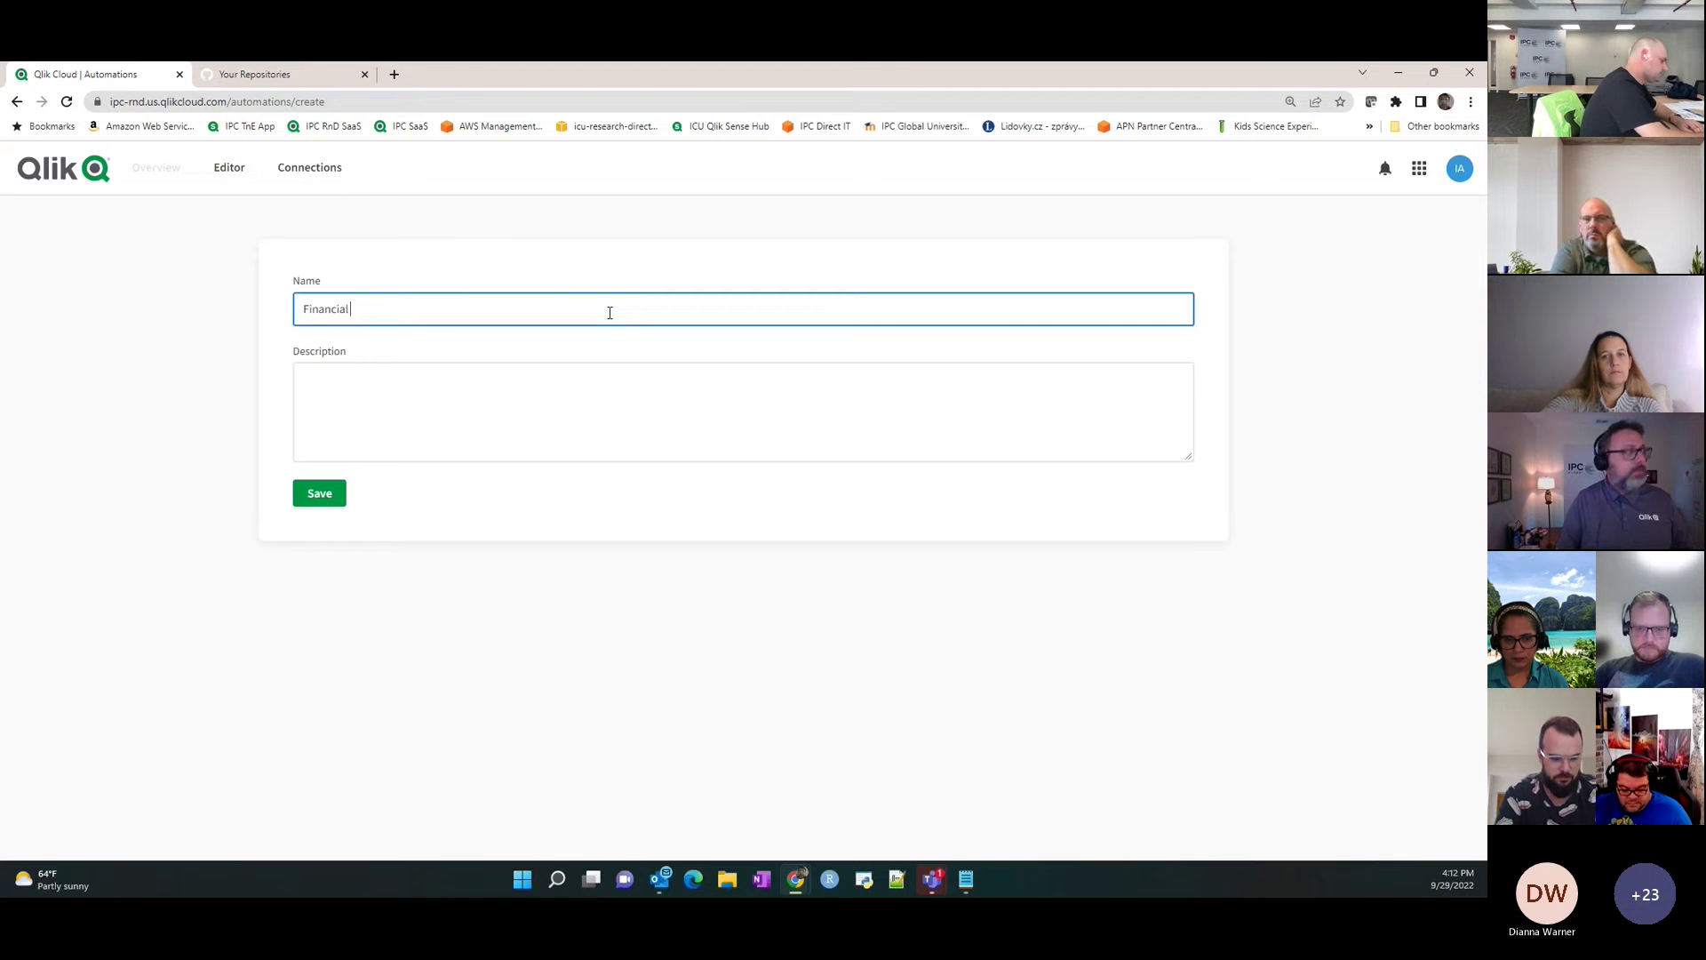
{"action": "type", "text": "Apps Man"}
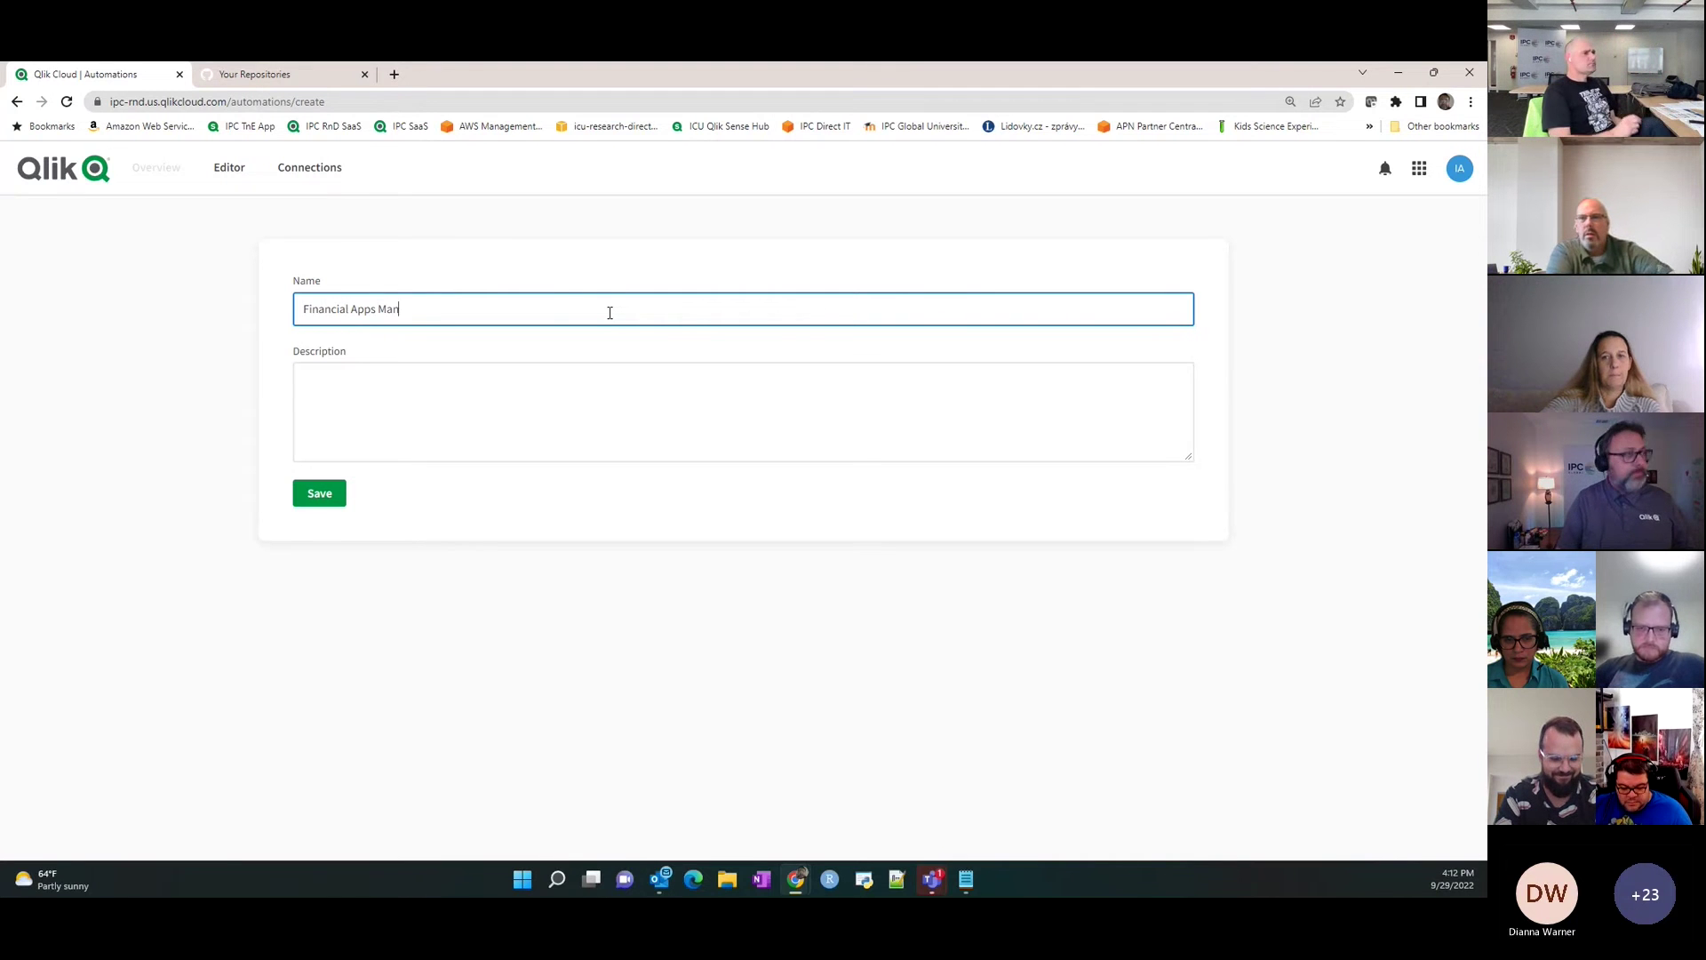
{"action": "type", "text": "aged - Git Hub"}
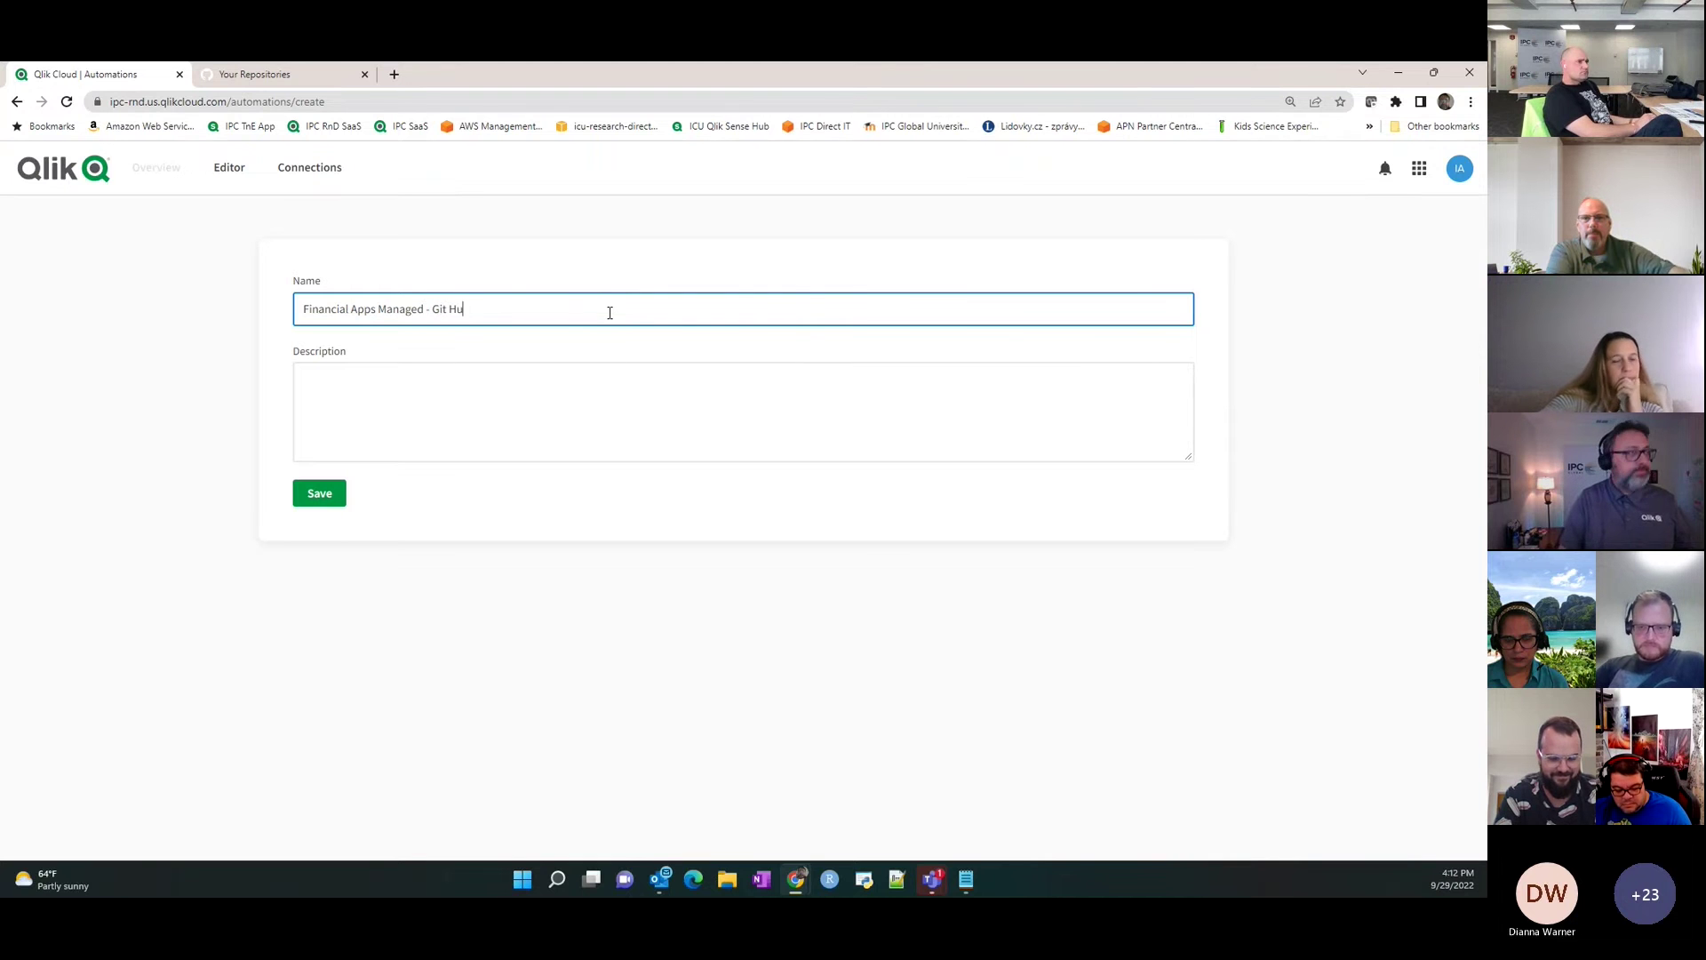
{"action": "left_click", "coordinate": [640, 381]}
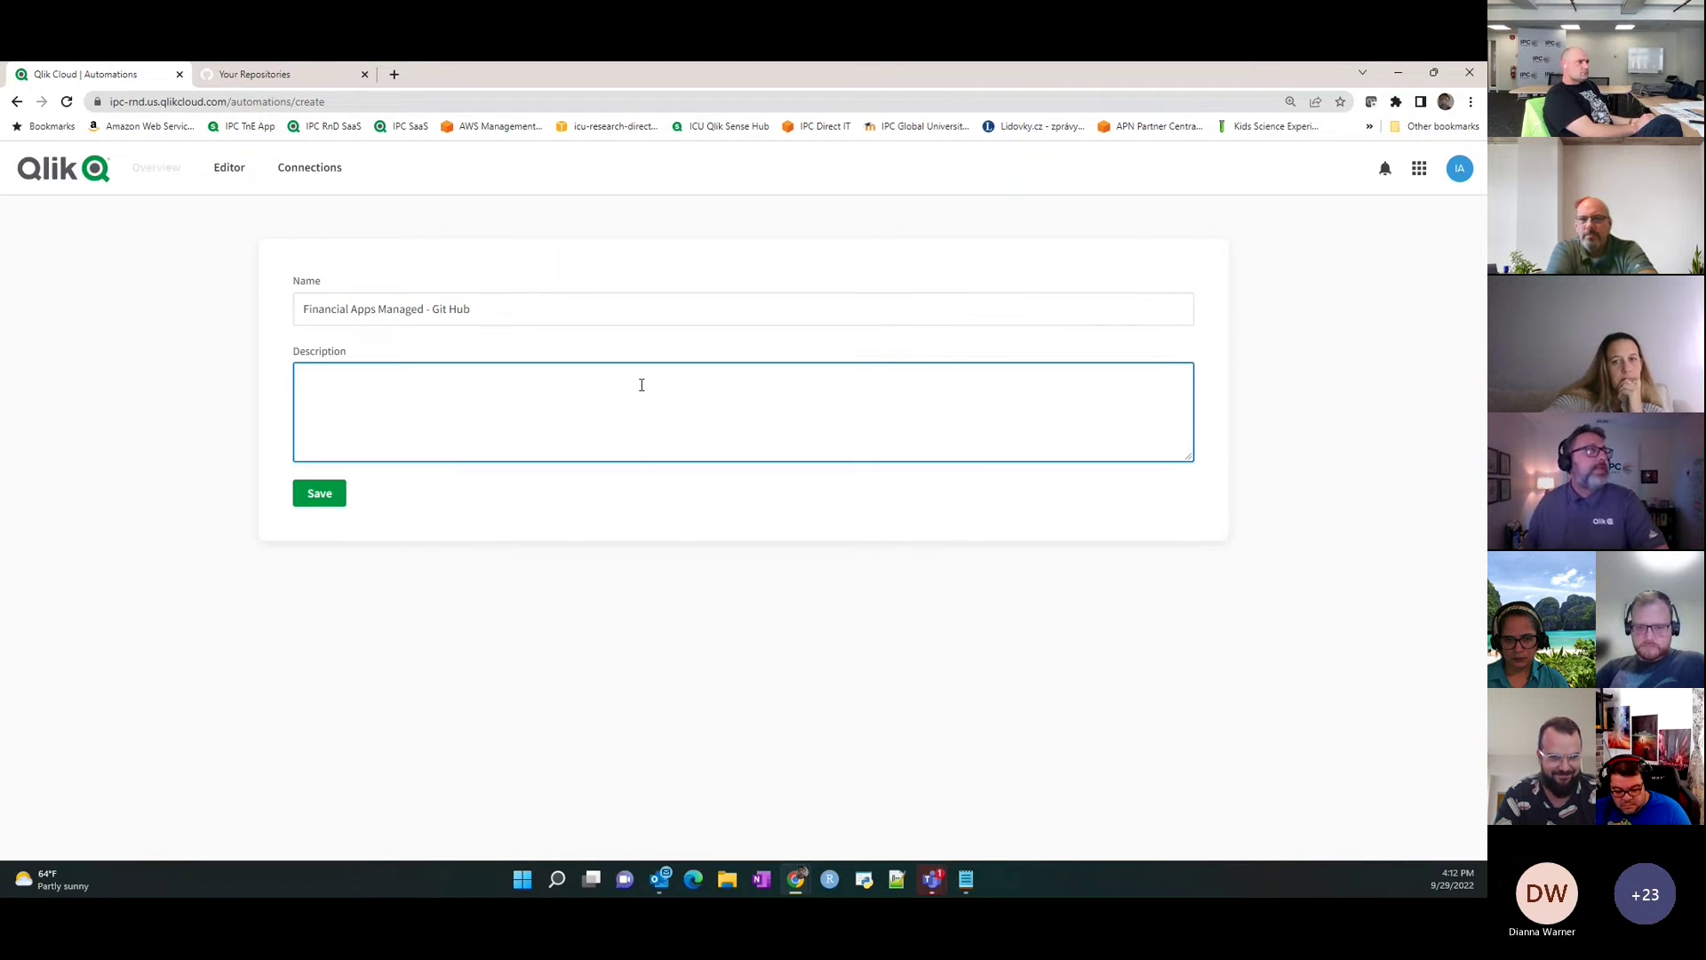
{"action": "left_click", "coordinate": [325, 499]}
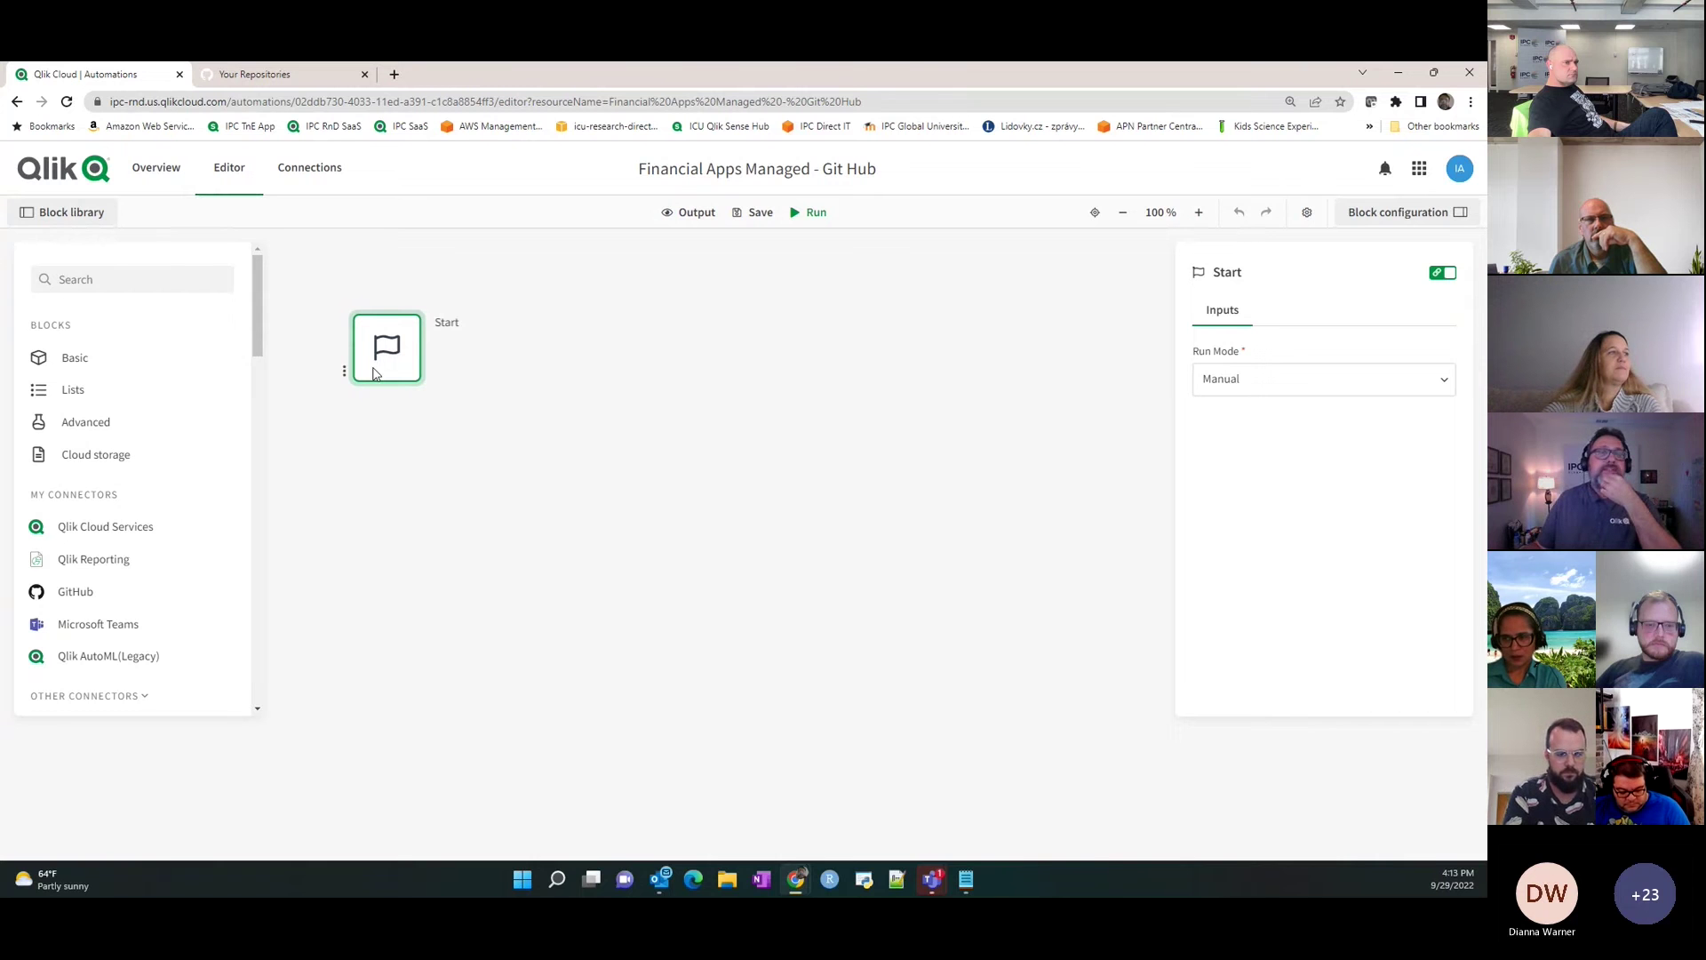
Set the Start block's run mode to Webhook.
{"action": "left_click", "coordinate": [1290, 398]}
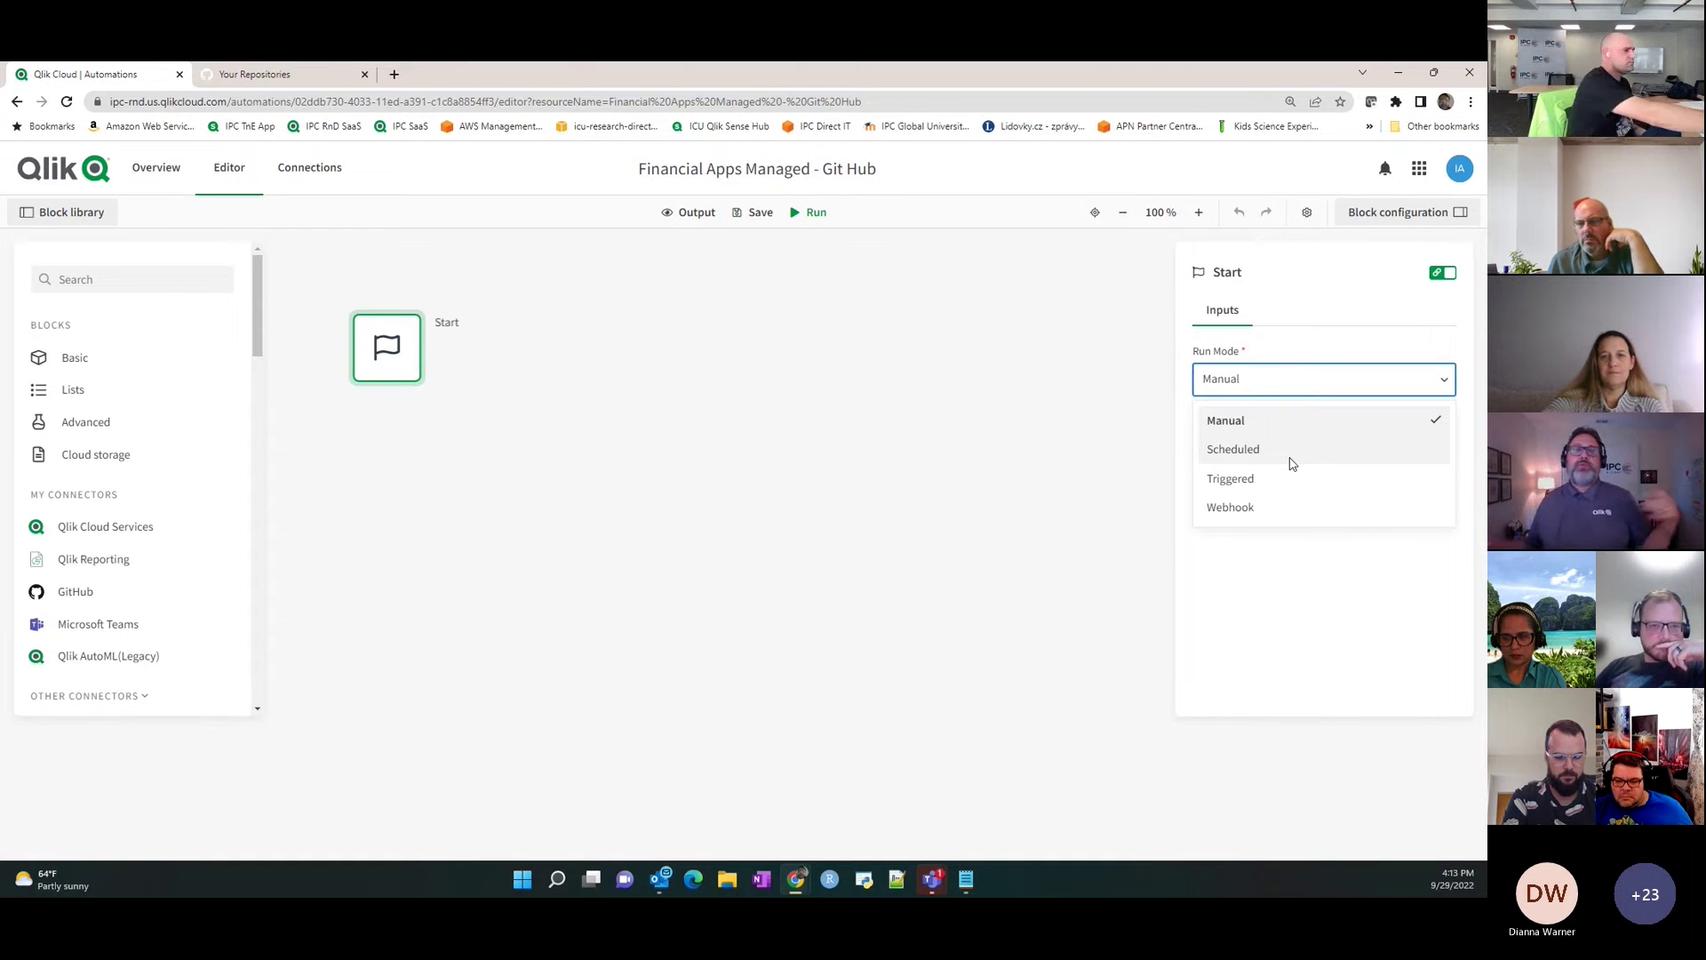
{"action": "left_click", "coordinate": [1373, 510]}
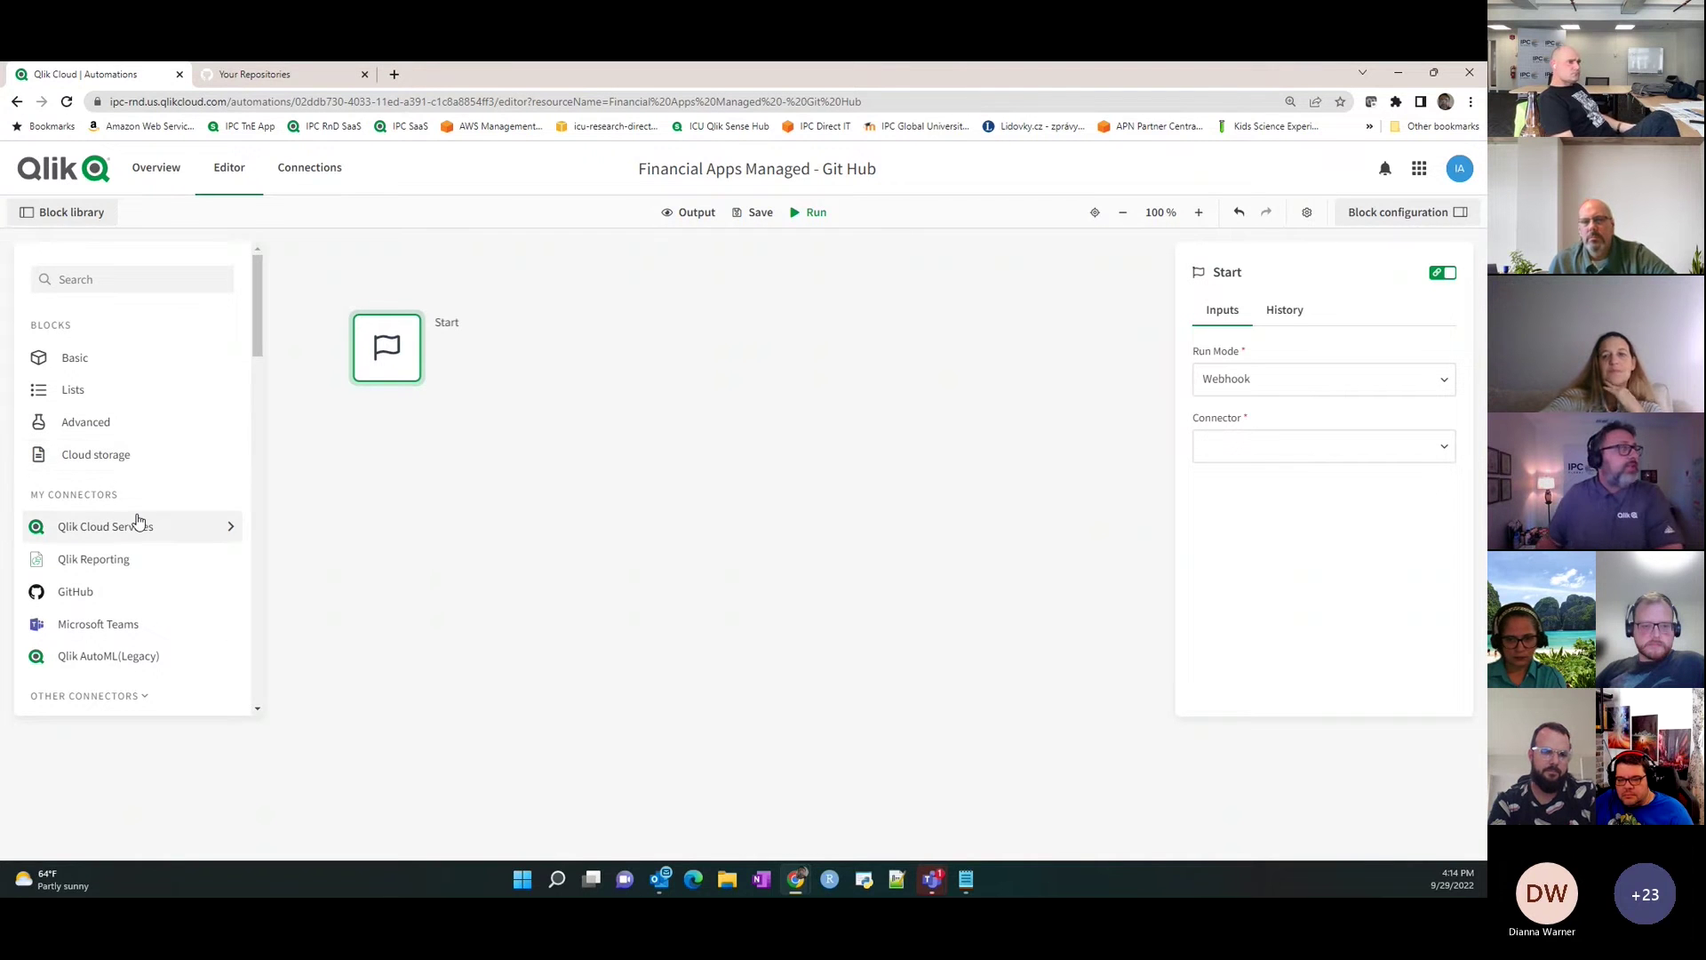
Look through the connectors available in the block library, from Qlik Reporting down to Twitter, and return to the beginning.
{"action": "scroll", "coordinate": [142, 551], "scroll_direction": "down", "scroll_amount": 3}
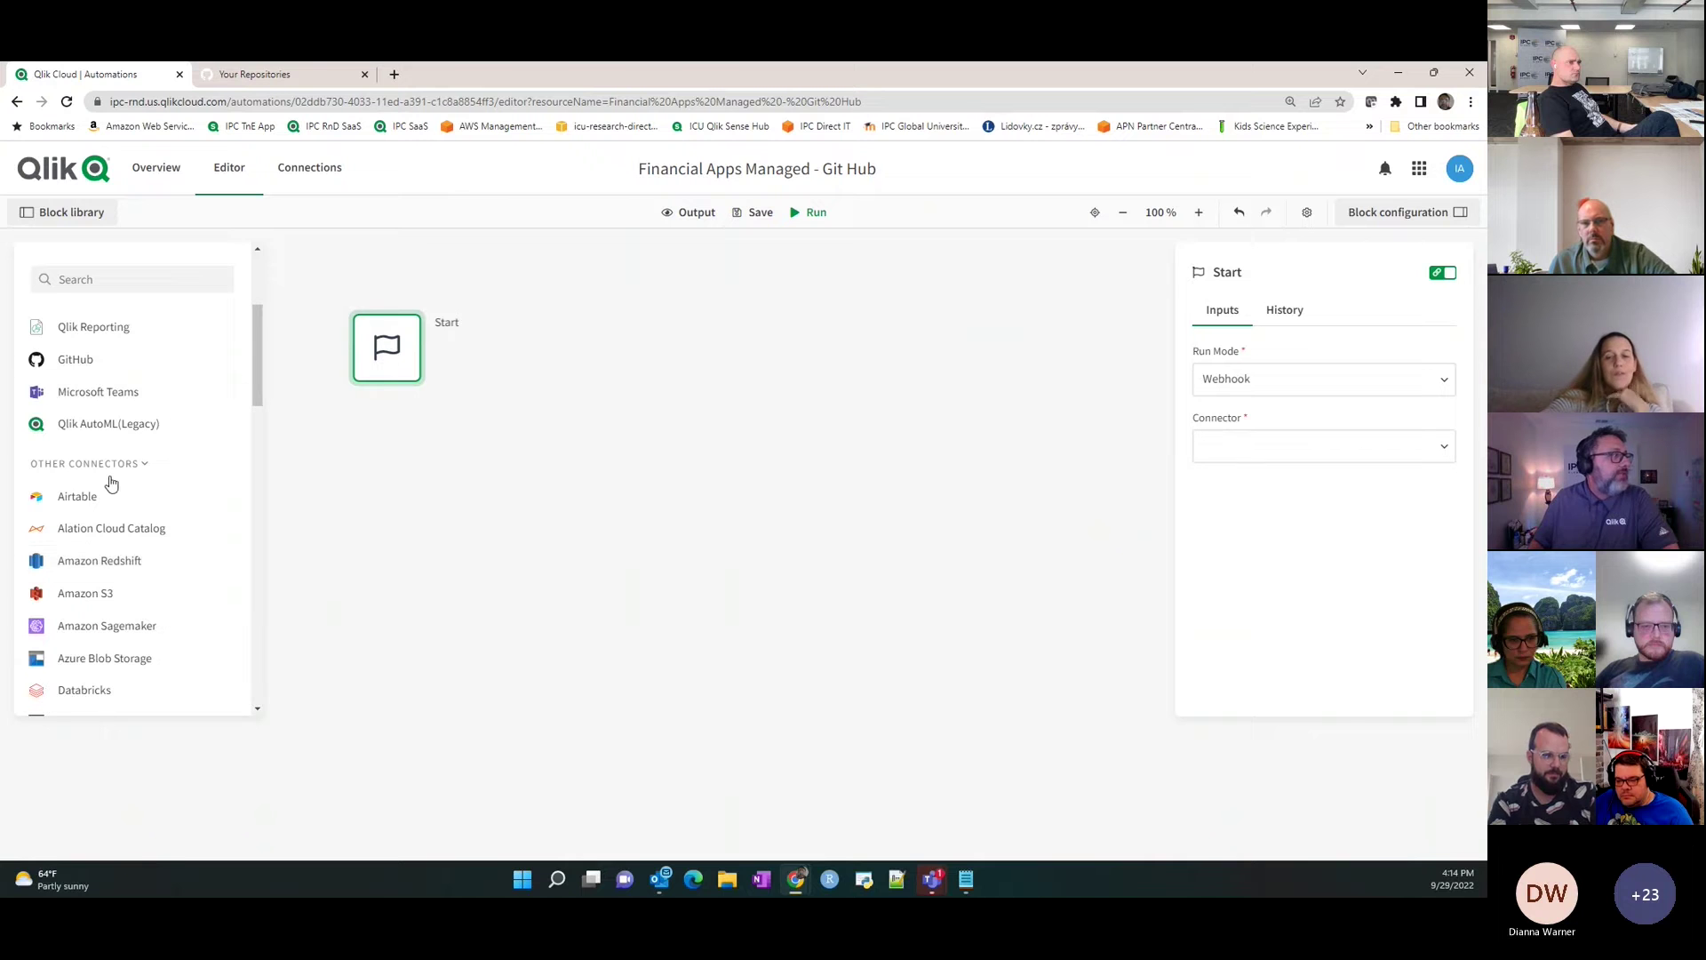
{"action": "scroll", "coordinate": [120, 575], "scroll_direction": "down", "scroll_amount": 6}
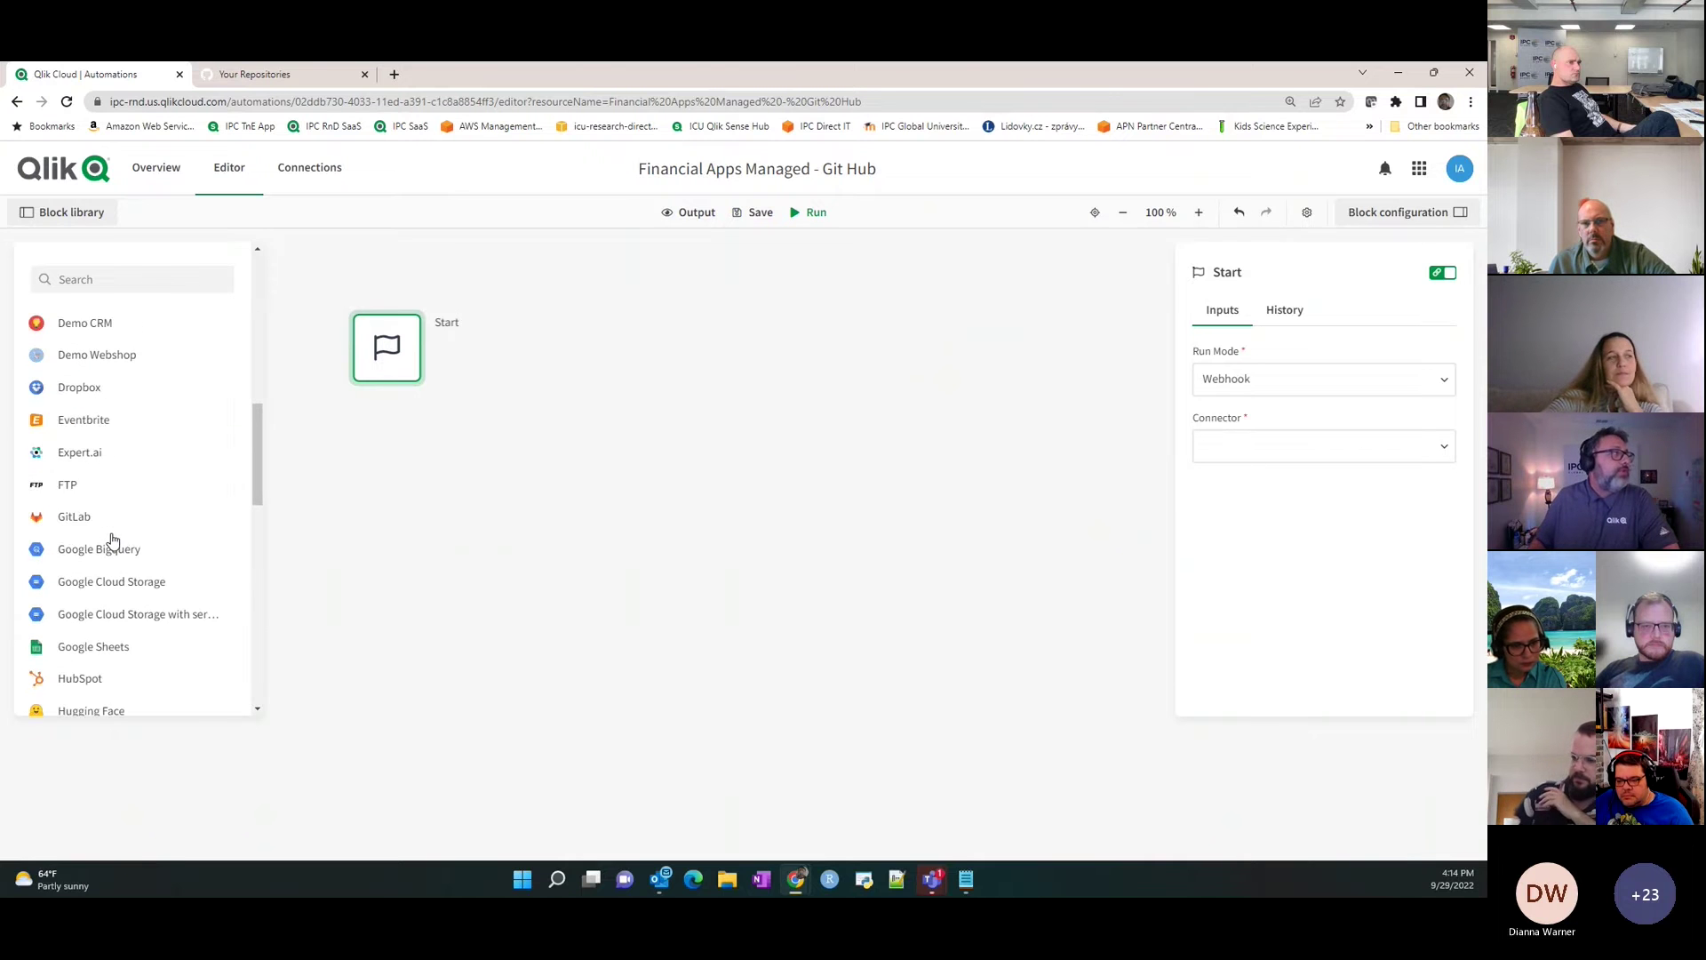
{"action": "scroll", "coordinate": [113, 540], "scroll_direction": "down", "scroll_amount": 10}
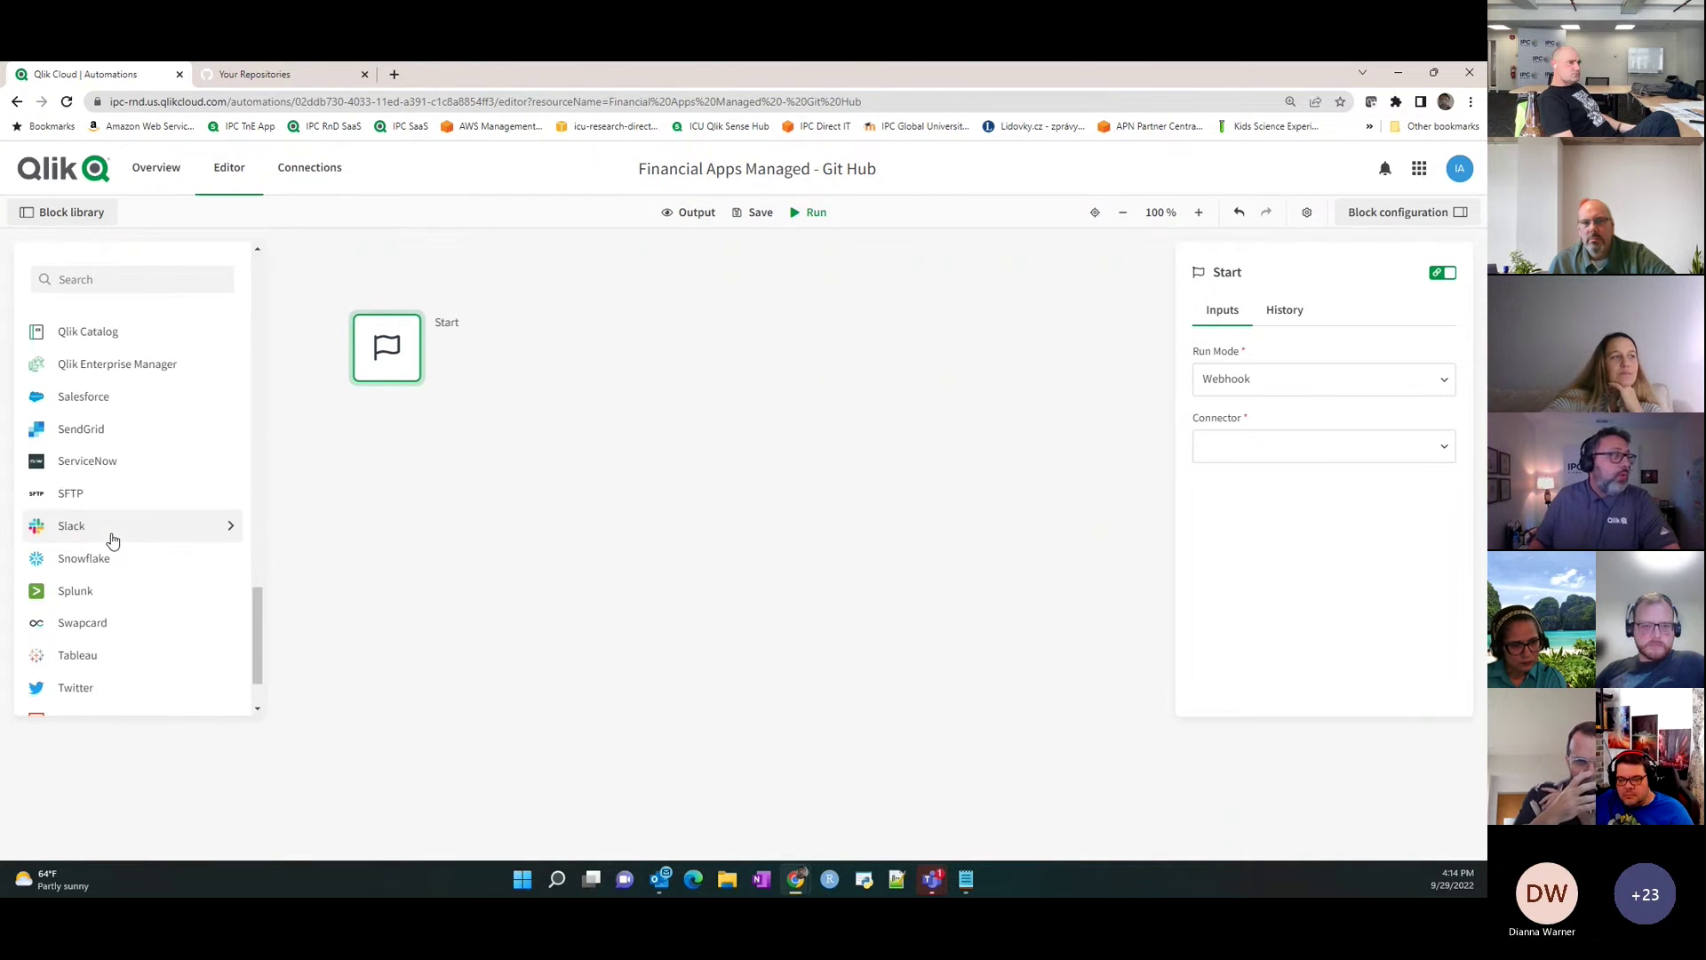
{"action": "scroll", "coordinate": [113, 539], "scroll_direction": "up", "scroll_amount": 3}
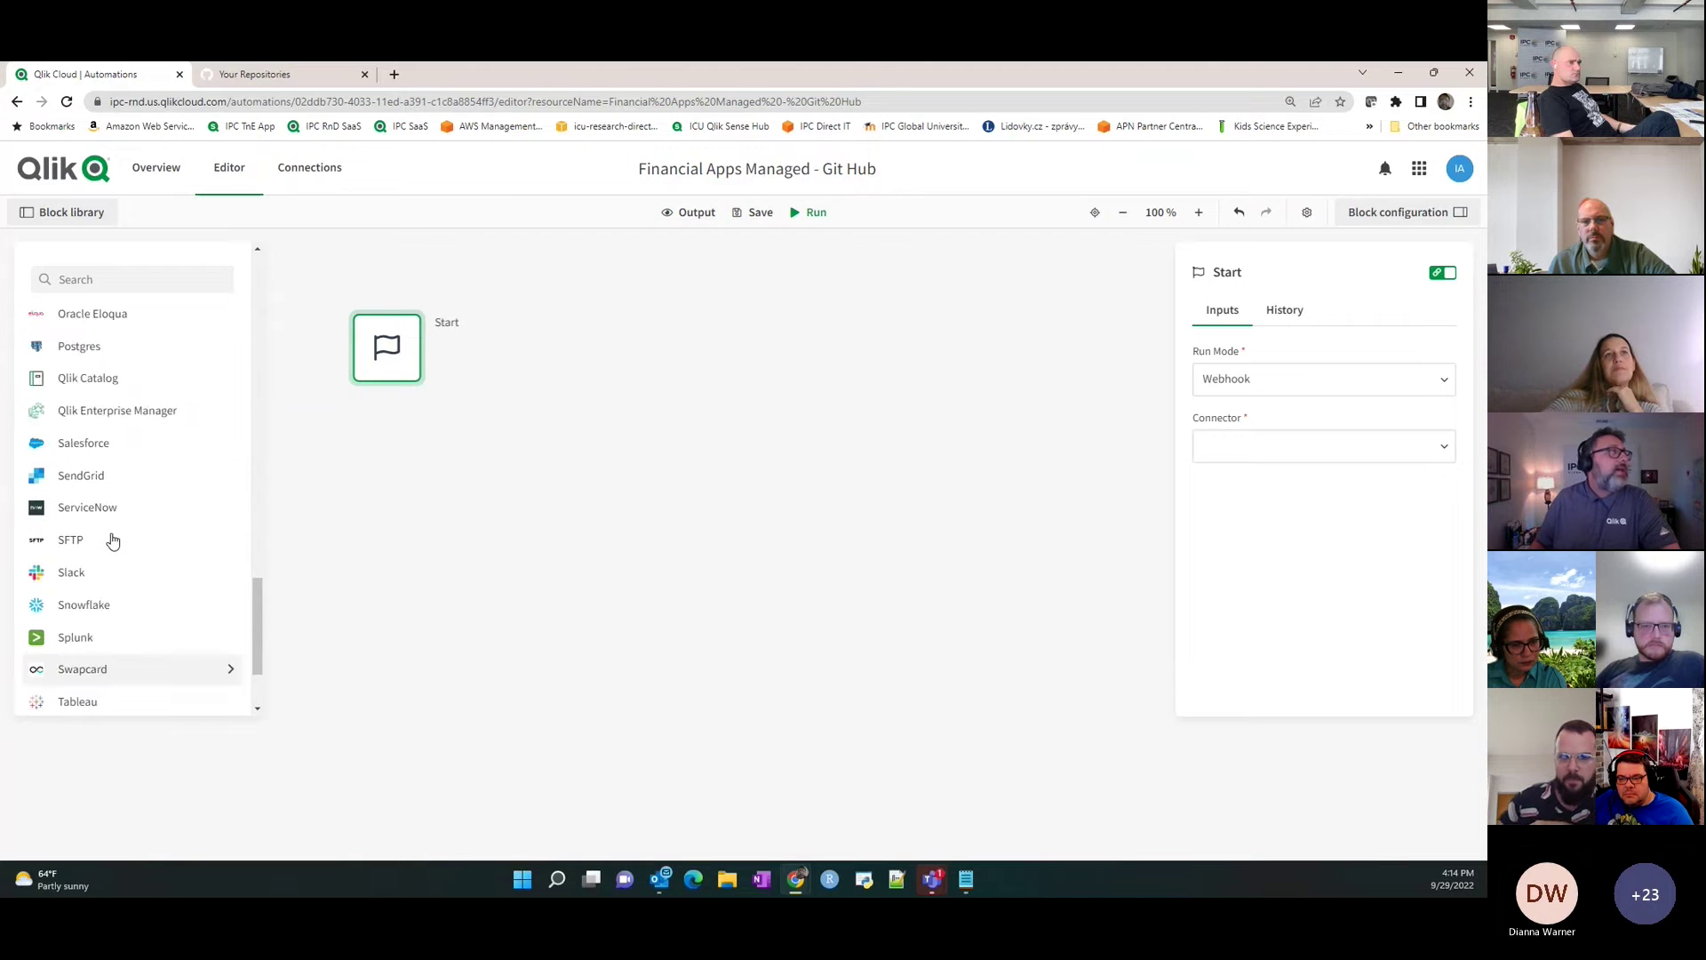
{"action": "scroll", "coordinate": [113, 539], "scroll_direction": "up", "scroll_amount": 15}
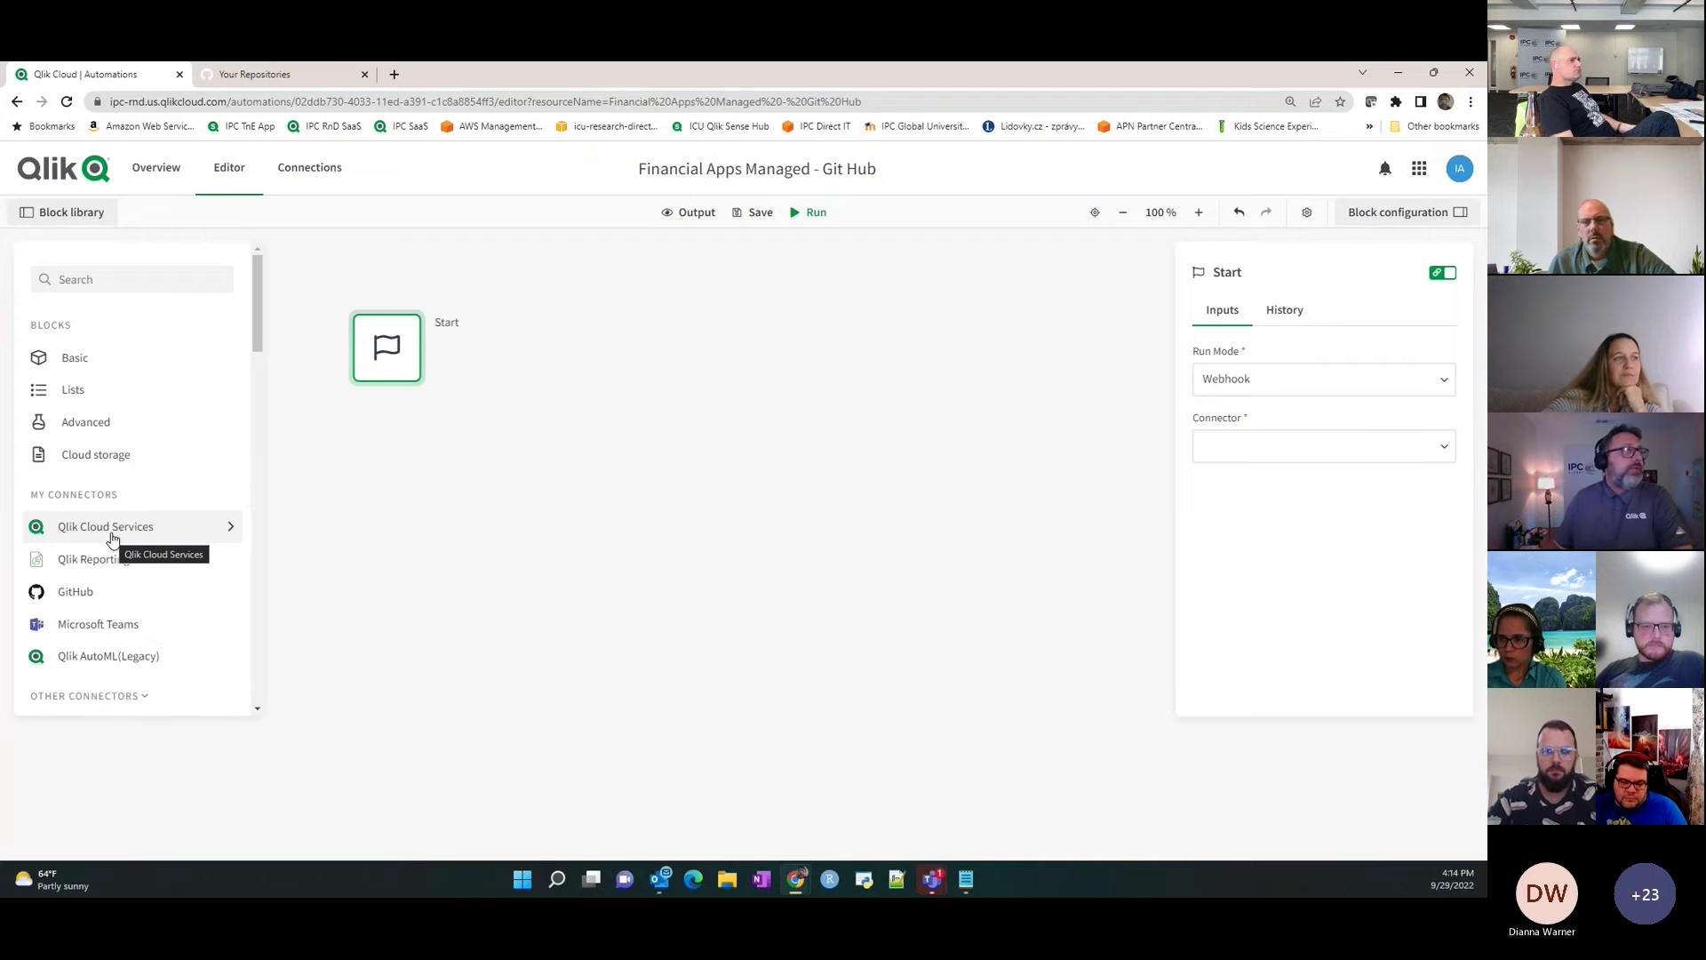
Set the webhook's connector to Qlik Cloud Services and its event to App Published.
{"action": "left_click", "coordinate": [1293, 447]}
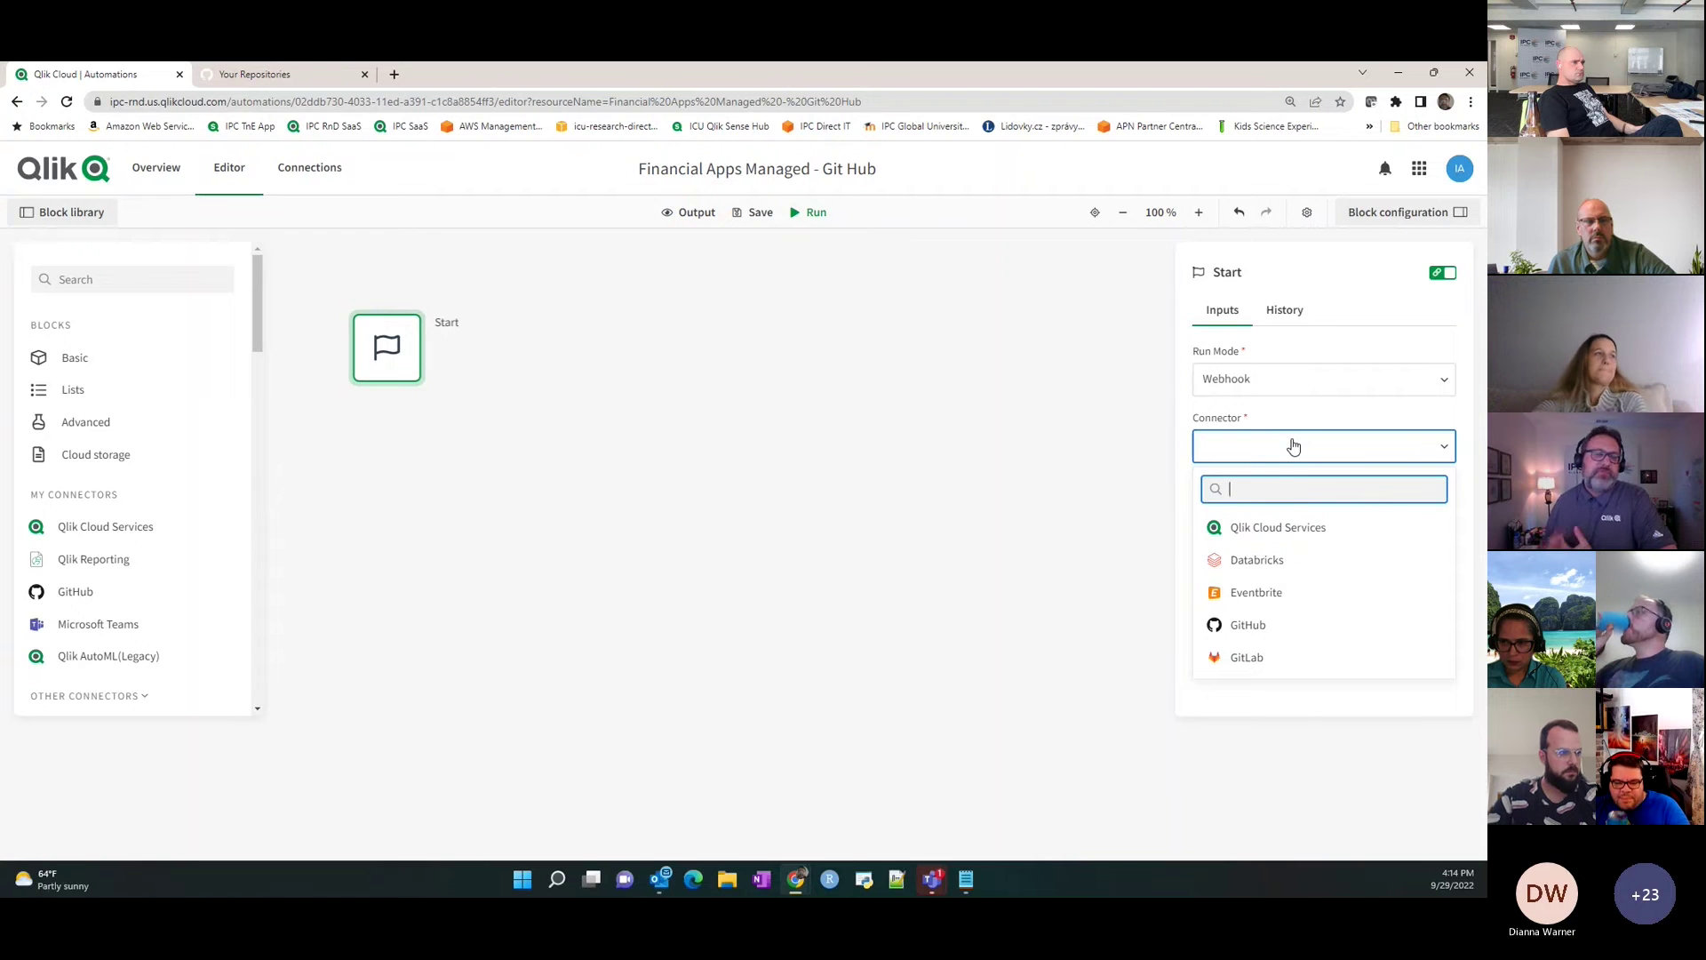
{"action": "left_click", "coordinate": [1289, 531]}
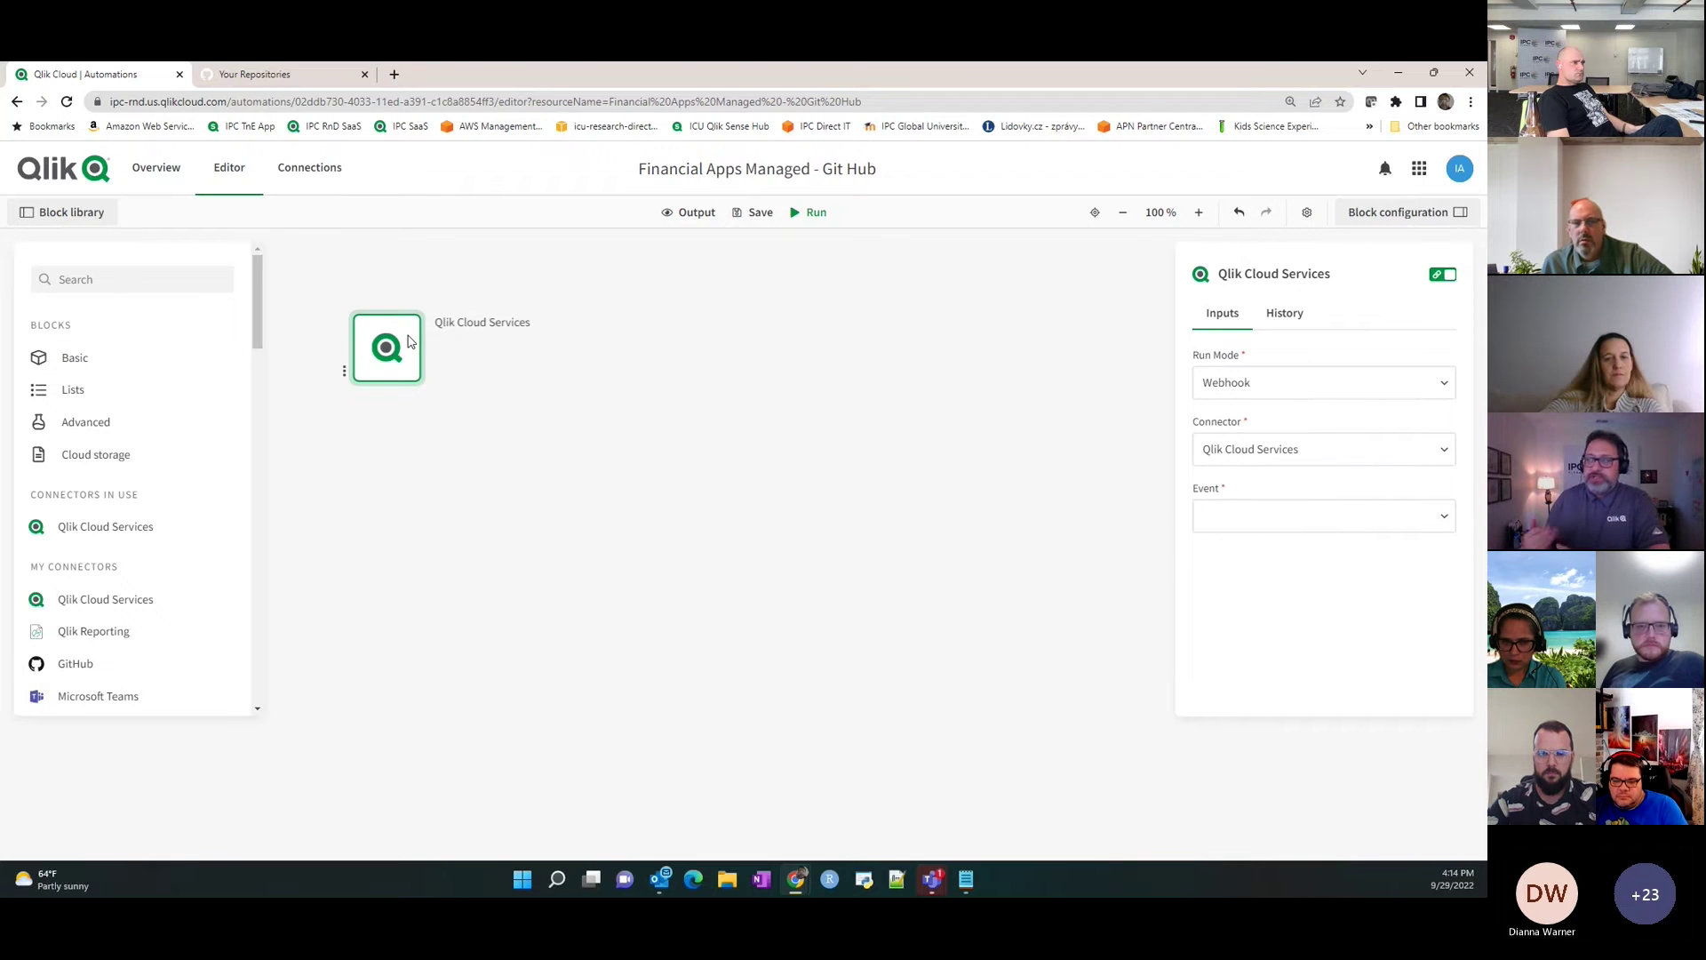
{"action": "left_click", "coordinate": [1306, 528]}
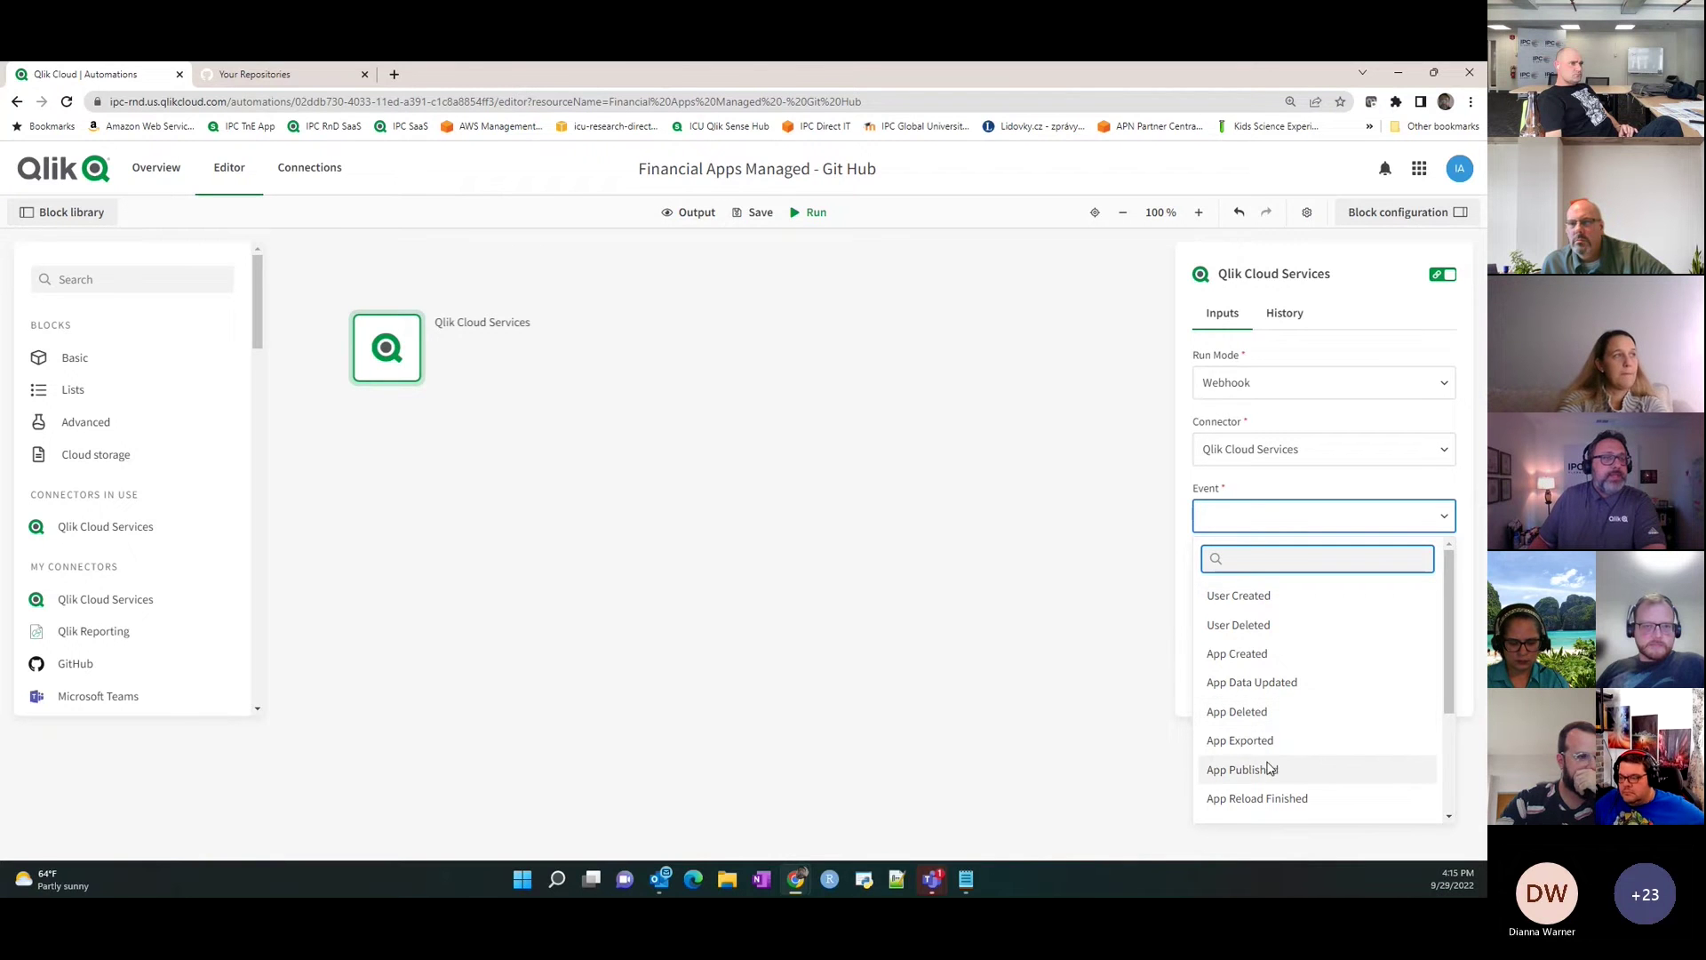
{"action": "left_click", "coordinate": [1248, 770]}
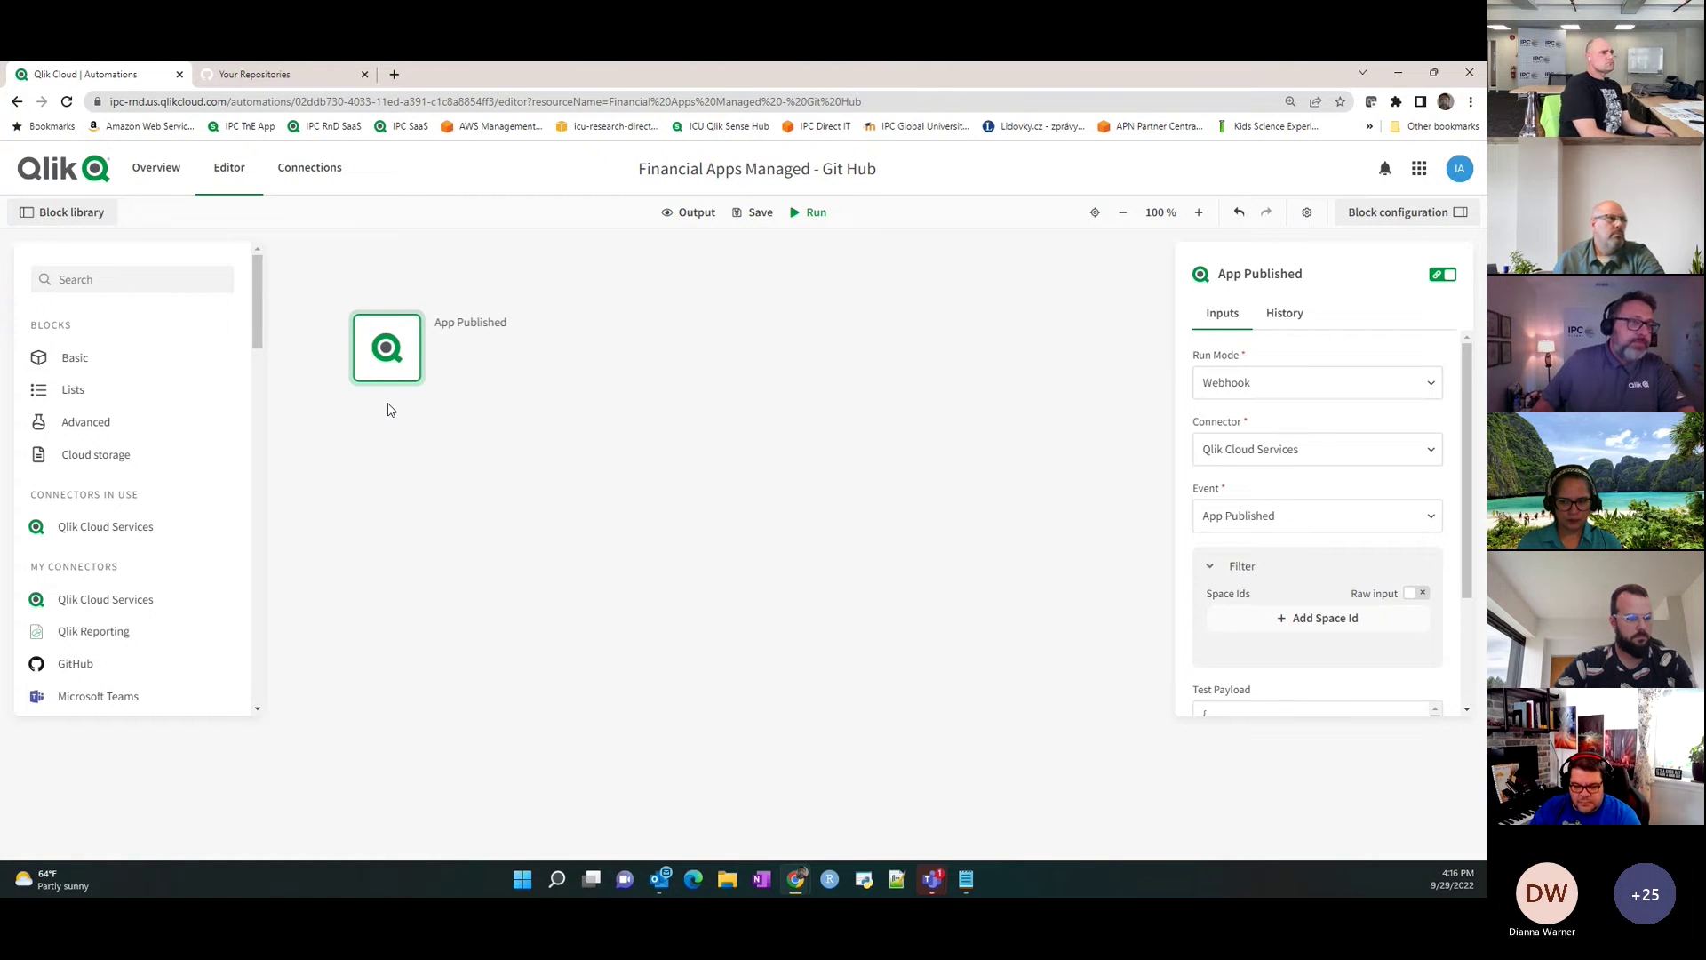
Add a space ID filter to the App Published event, looking up the Financial apps Managed space.
{"action": "left_click", "coordinate": [1242, 625]}
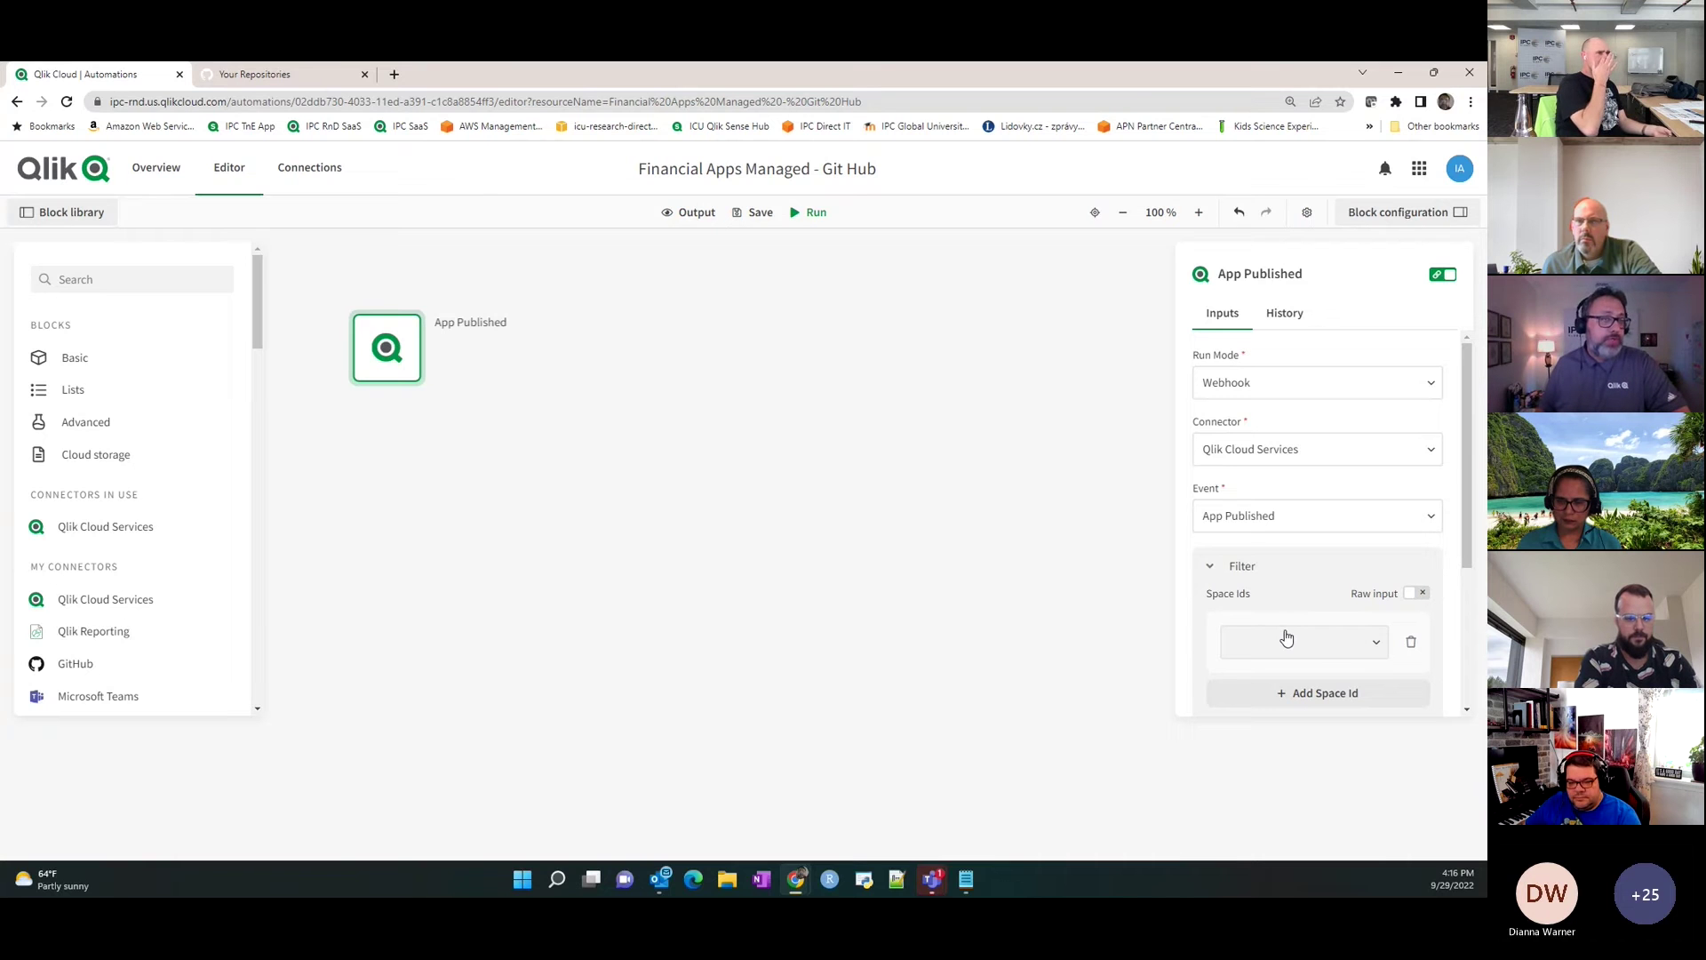
{"action": "left_click", "coordinate": [1328, 643]}
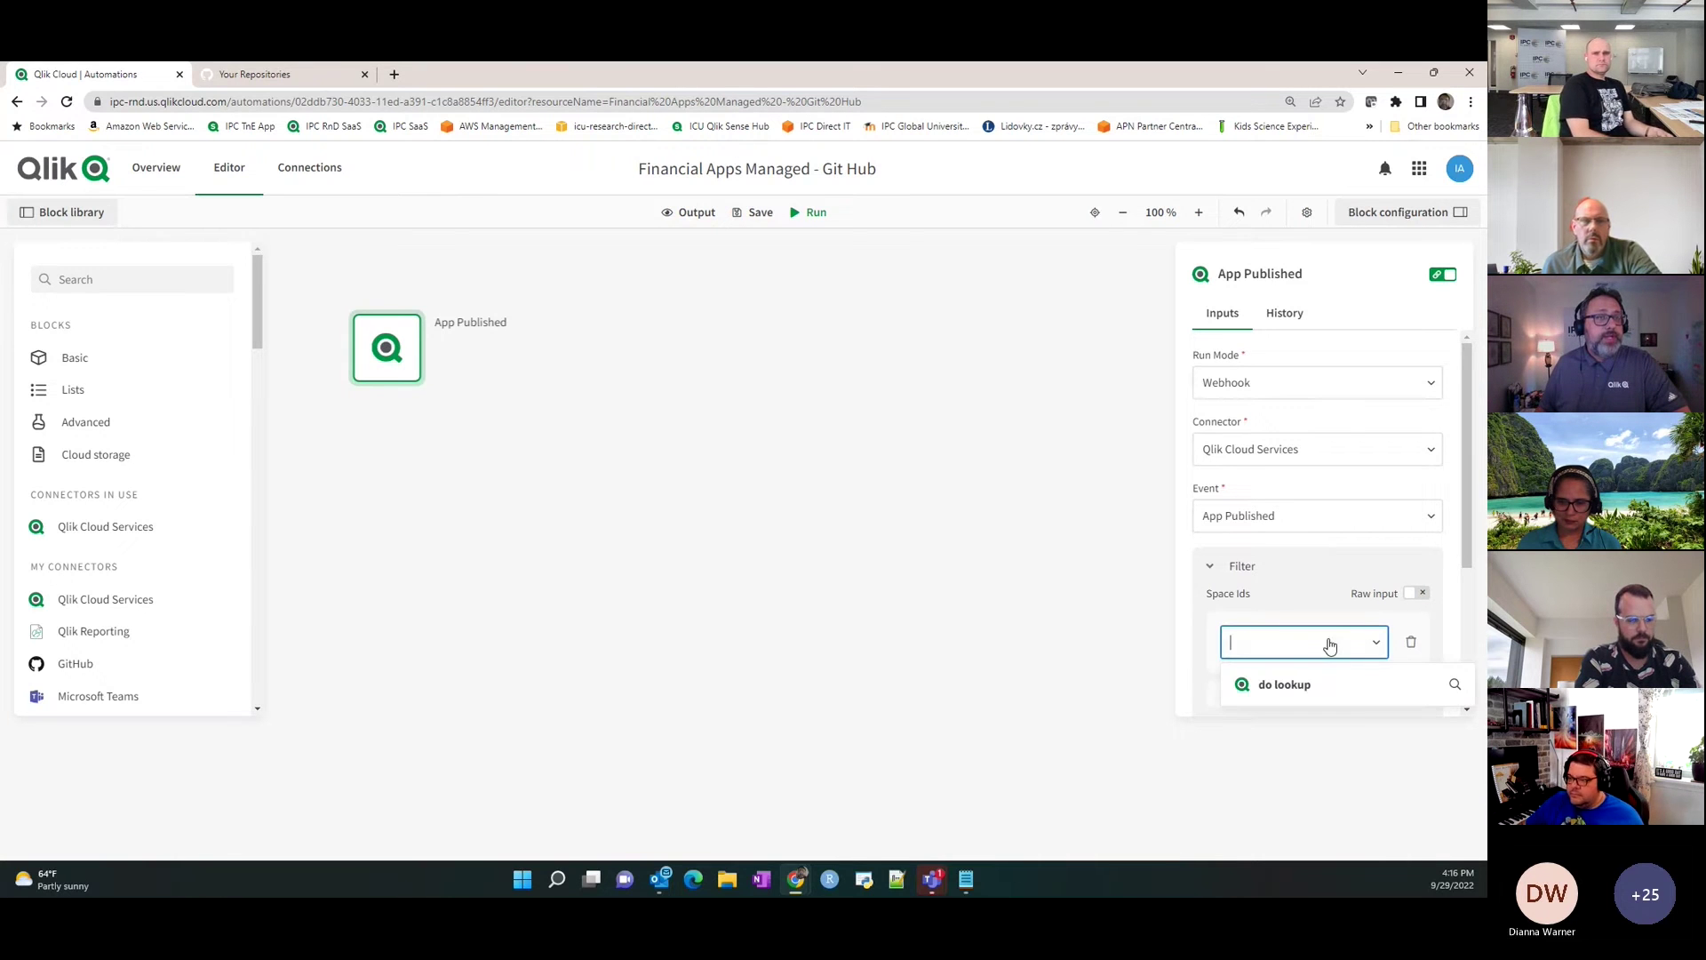
{"action": "scroll", "coordinate": [1463, 503], "scroll_direction": "down", "scroll_amount": 2}
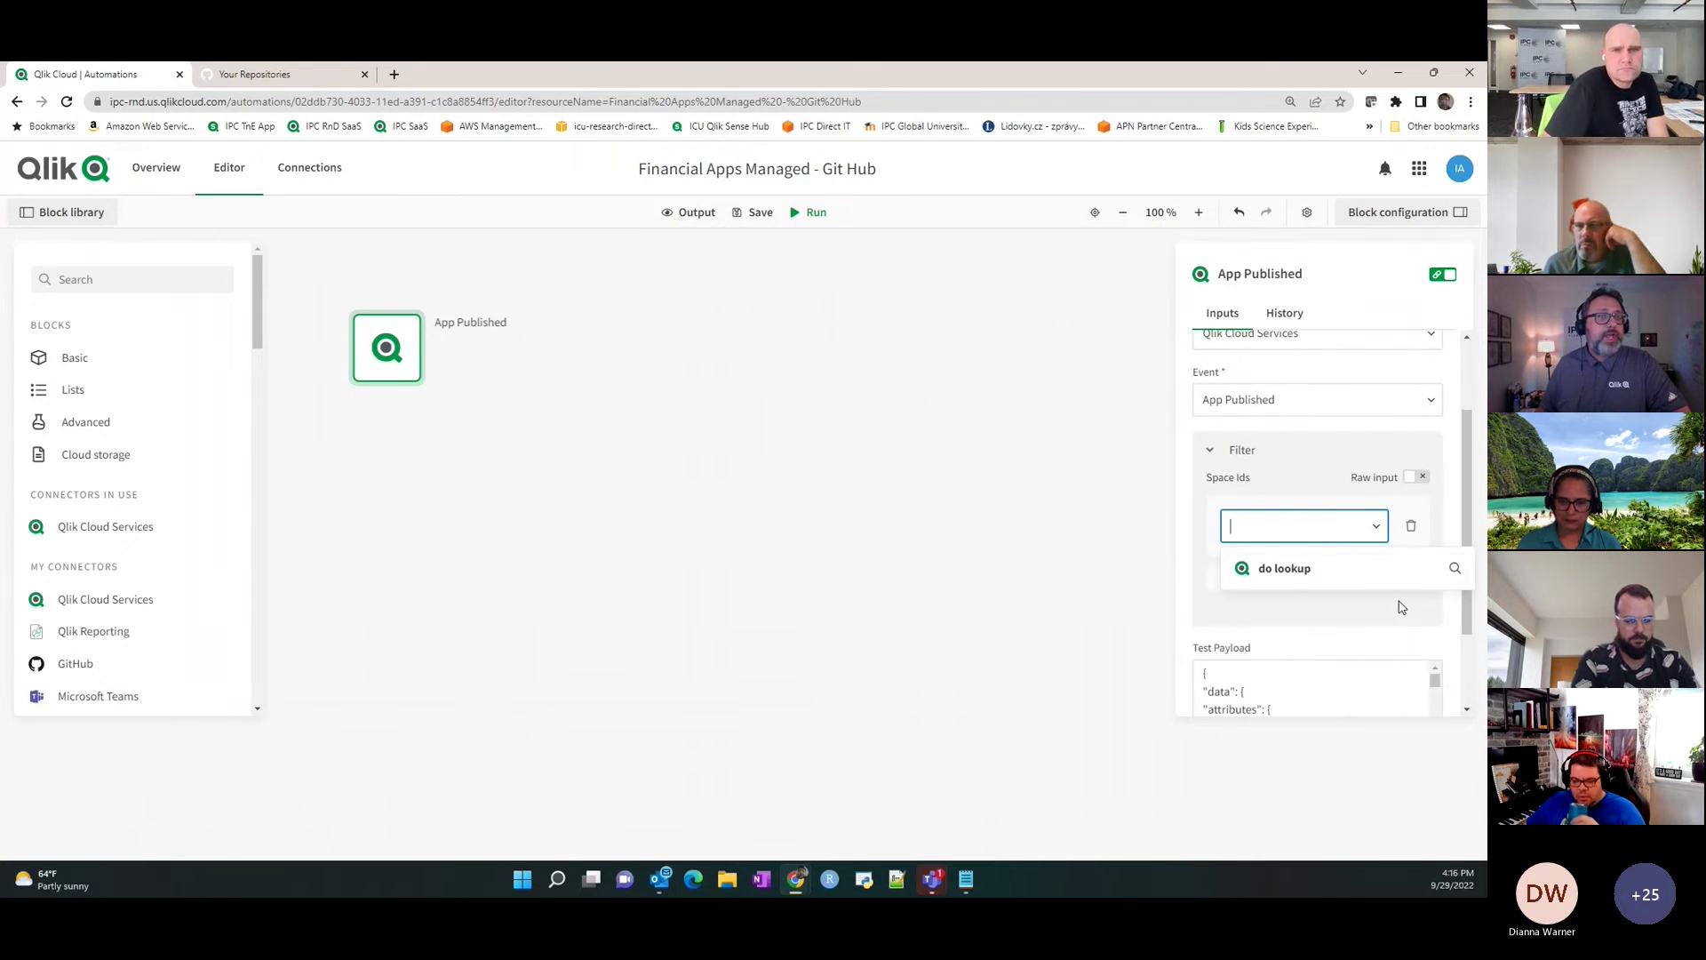
{"action": "left_click", "coordinate": [1283, 583]}
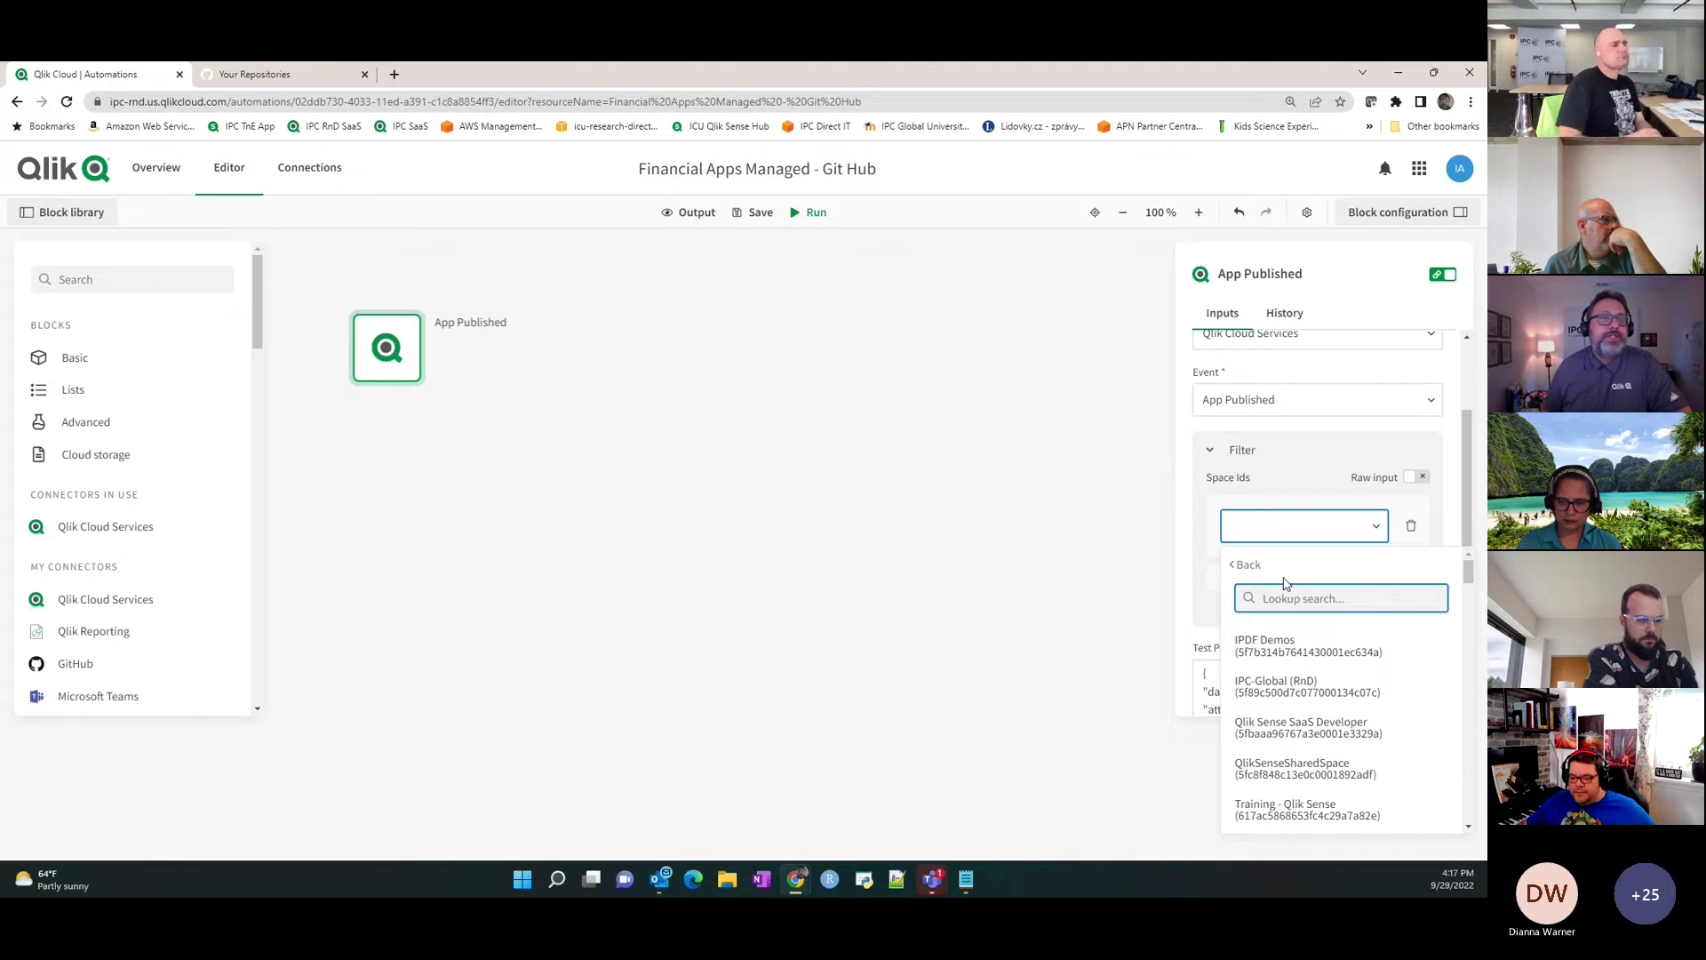
{"action": "type", "text": "finm"}
{"action": "key", "text": "BackSpace"}
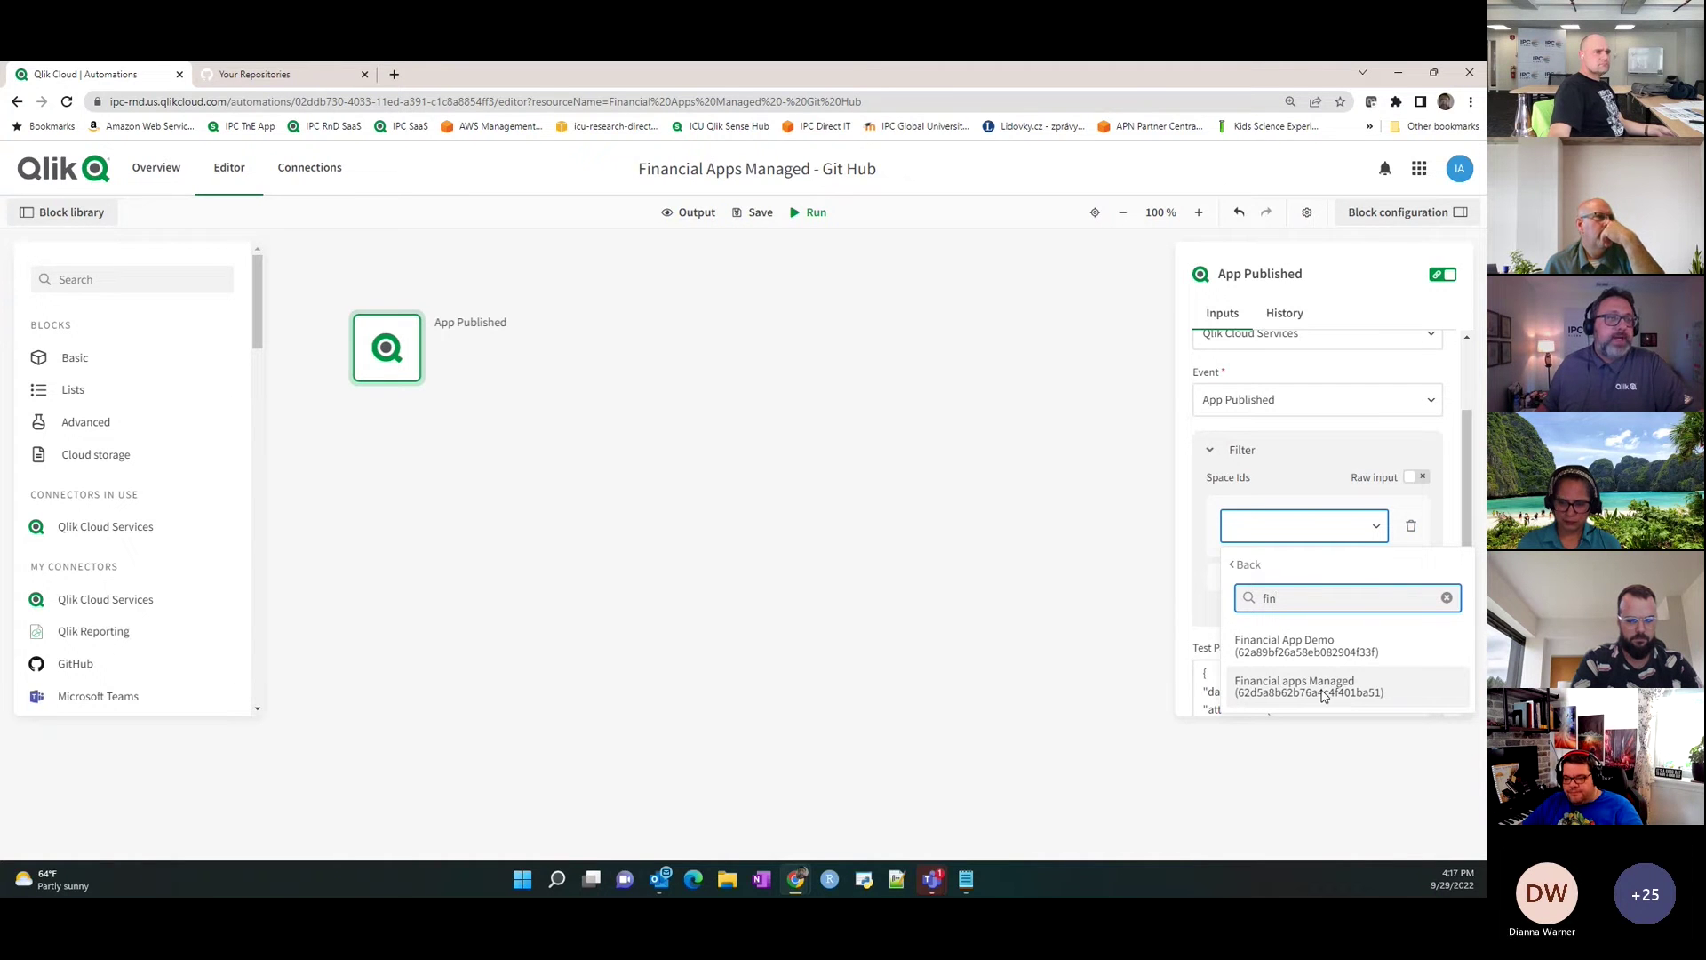
{"action": "left_click", "coordinate": [1322, 691]}
{"action": "left_click", "coordinate": [1007, 620]}
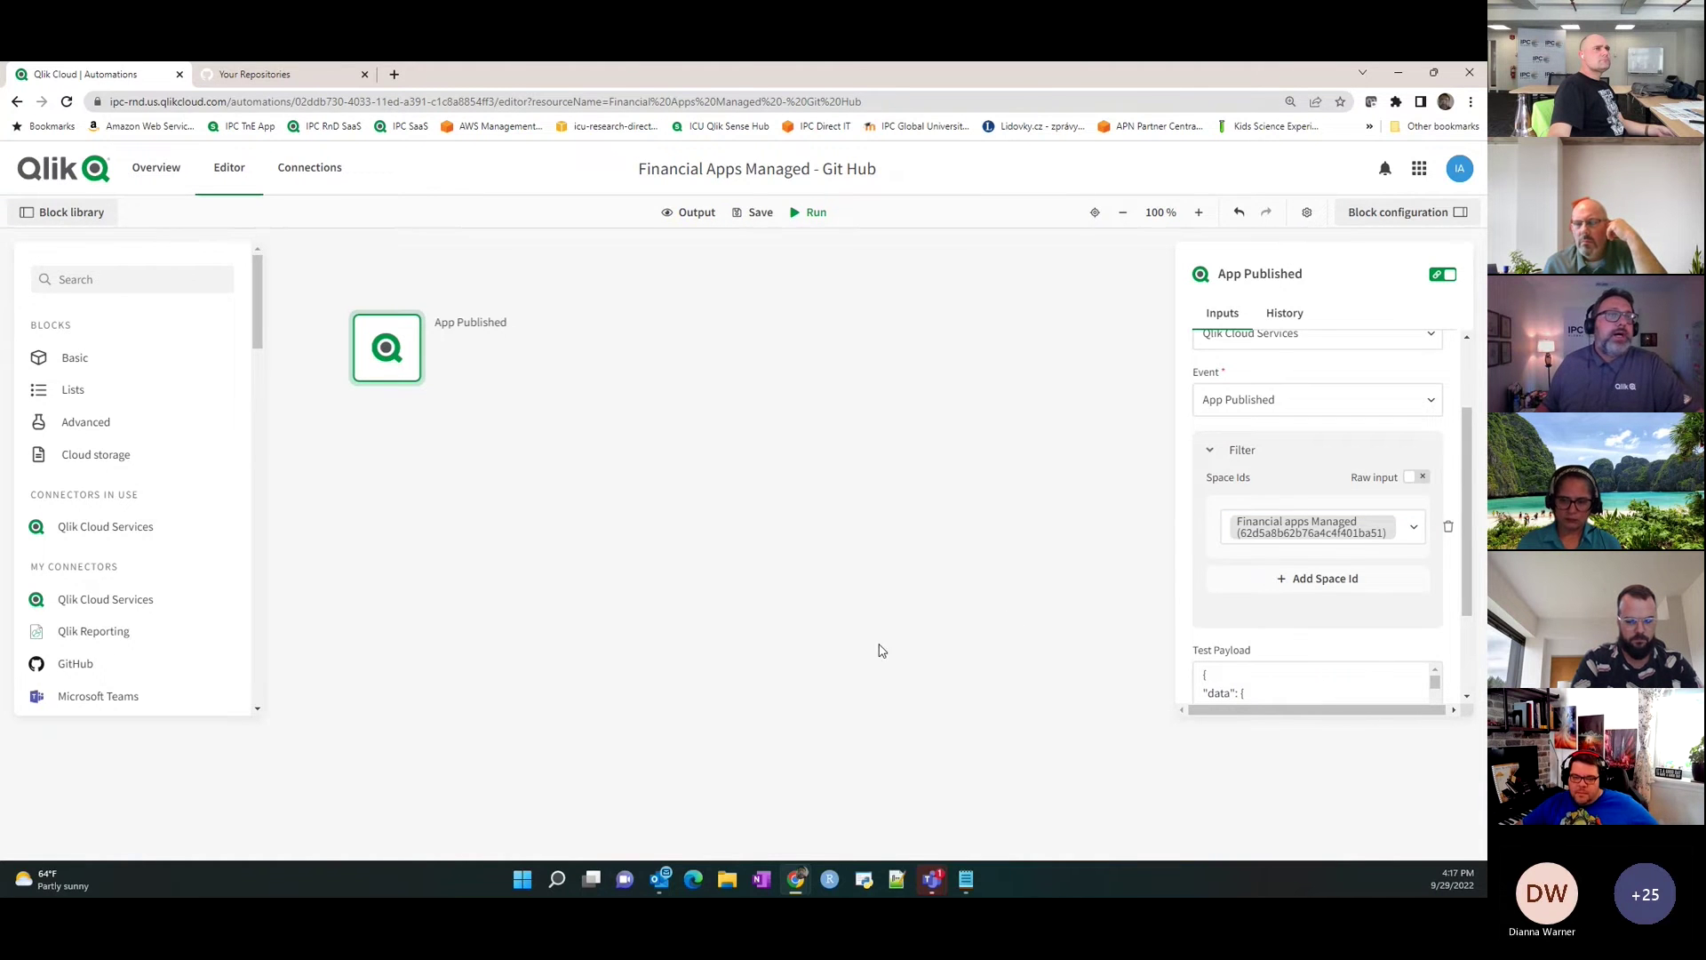
Replace the entire test payload of the App Published block with the copied JSON event payload.
{"action": "scroll", "coordinate": [1450, 542], "scroll_direction": "down", "scroll_amount": 1}
{"action": "scroll", "coordinate": [1450, 542], "scroll_direction": "down", "scroll_amount": 1}
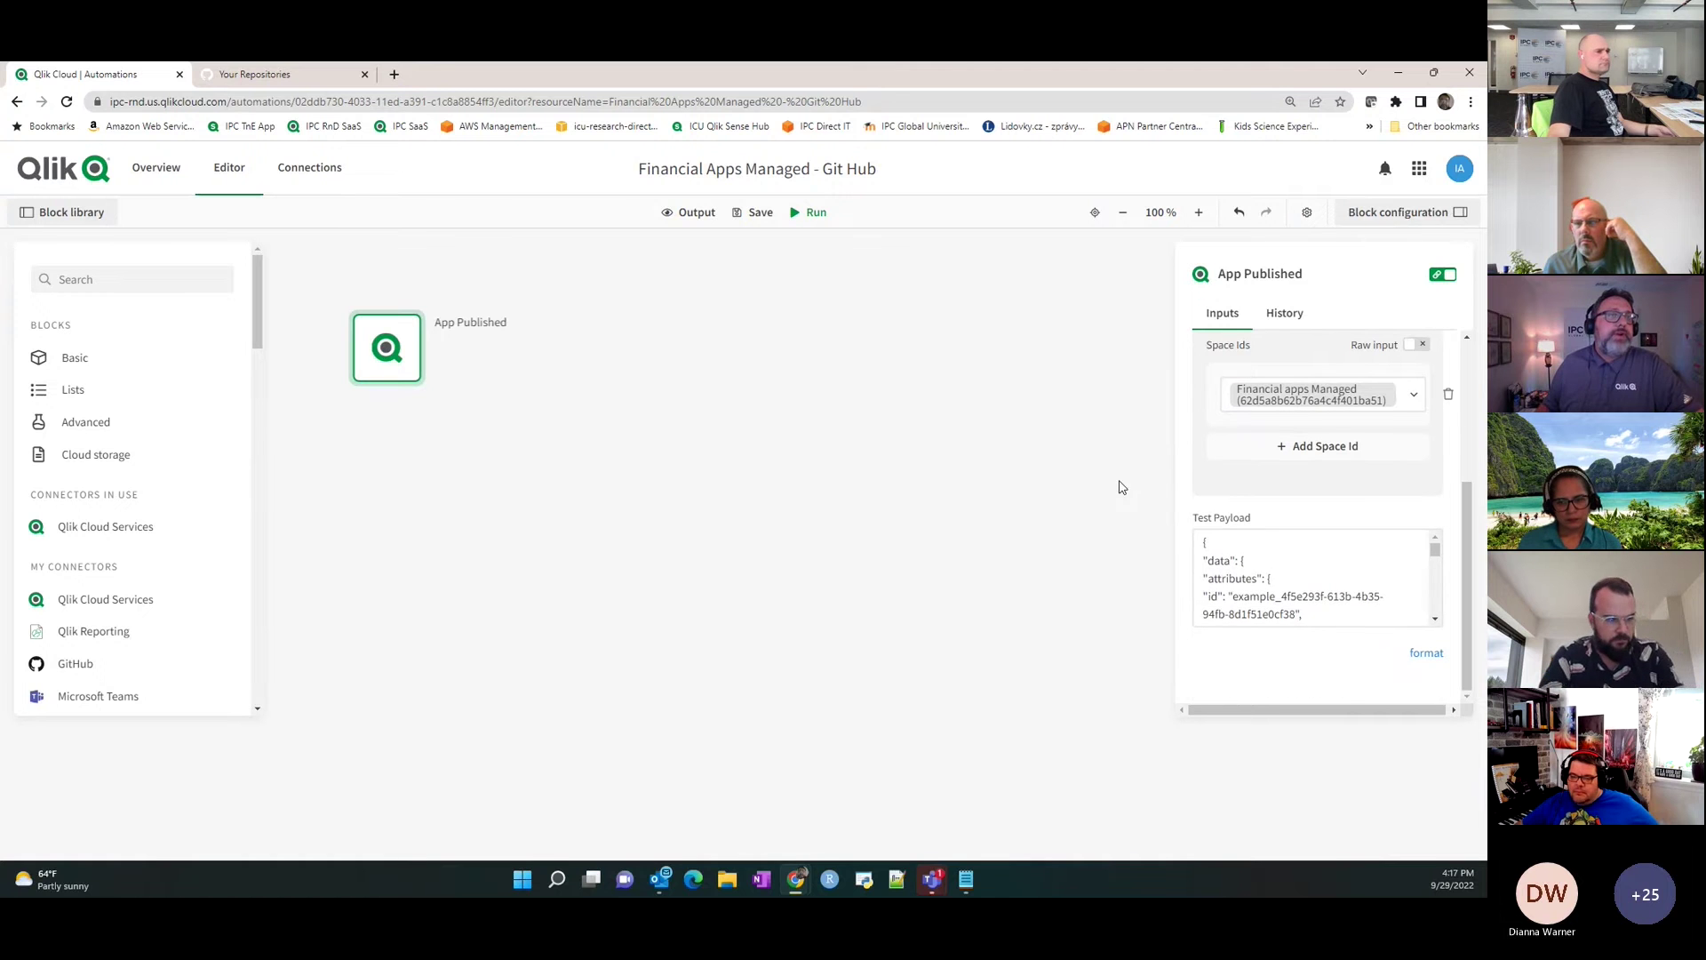
{"action": "left_click", "coordinate": [1327, 605]}
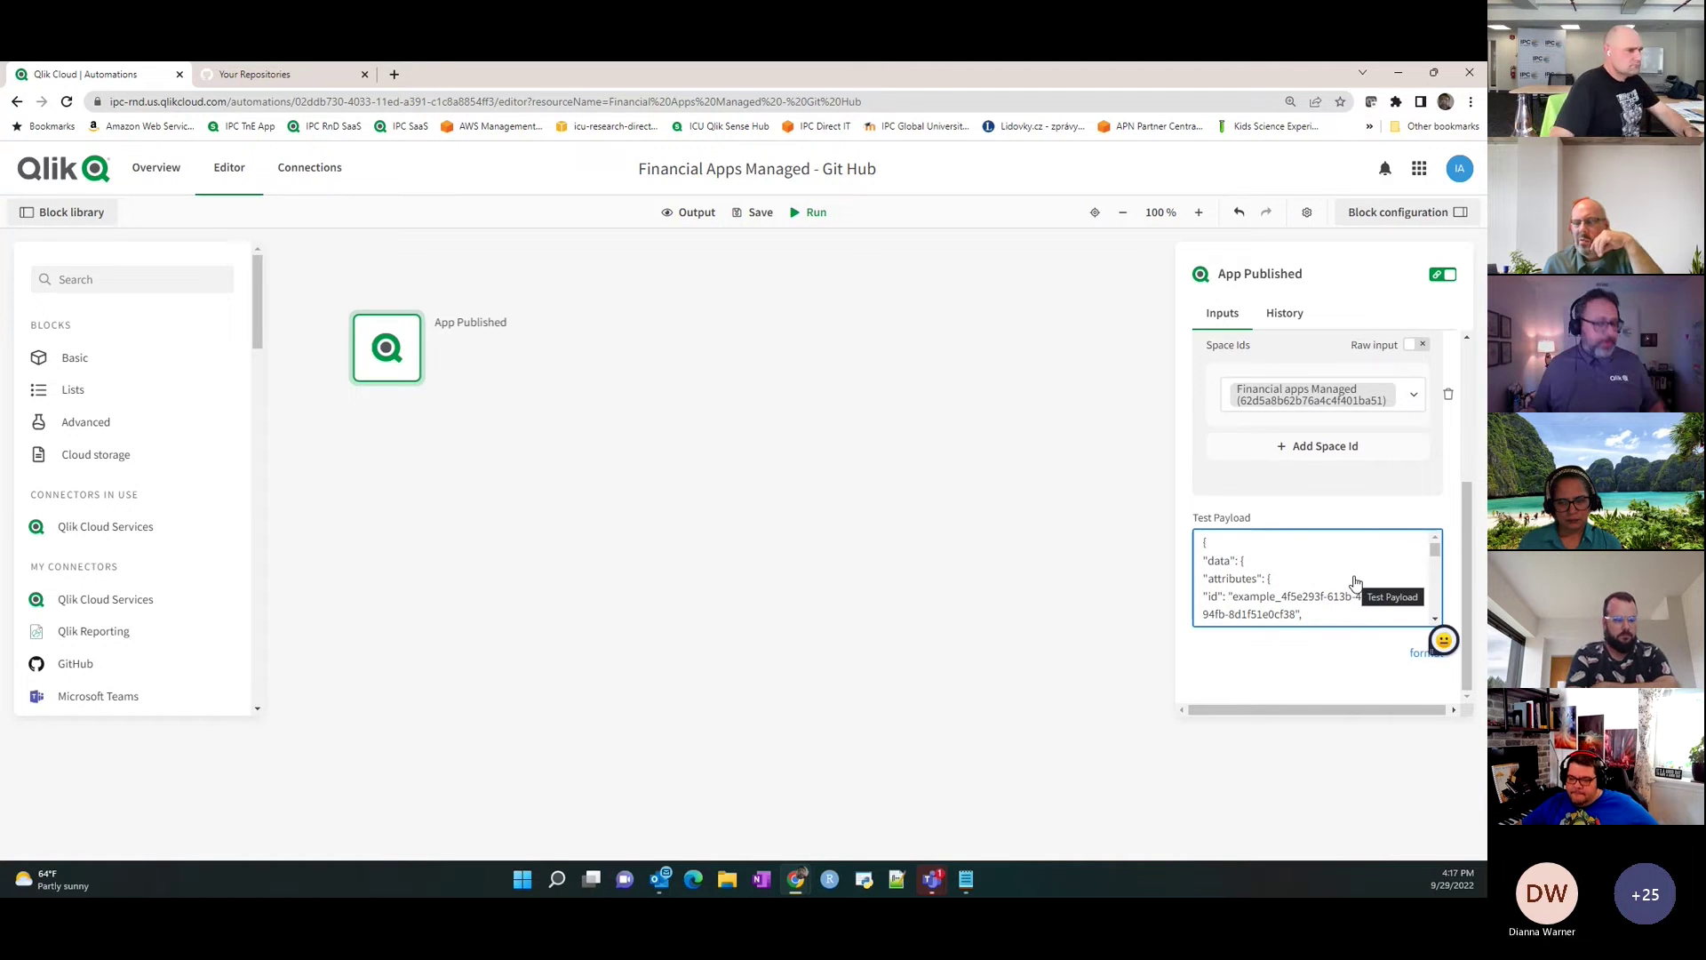
{"action": "key", "text": "ctrl+a"}
{"action": "key", "text": "ctrl+v"}
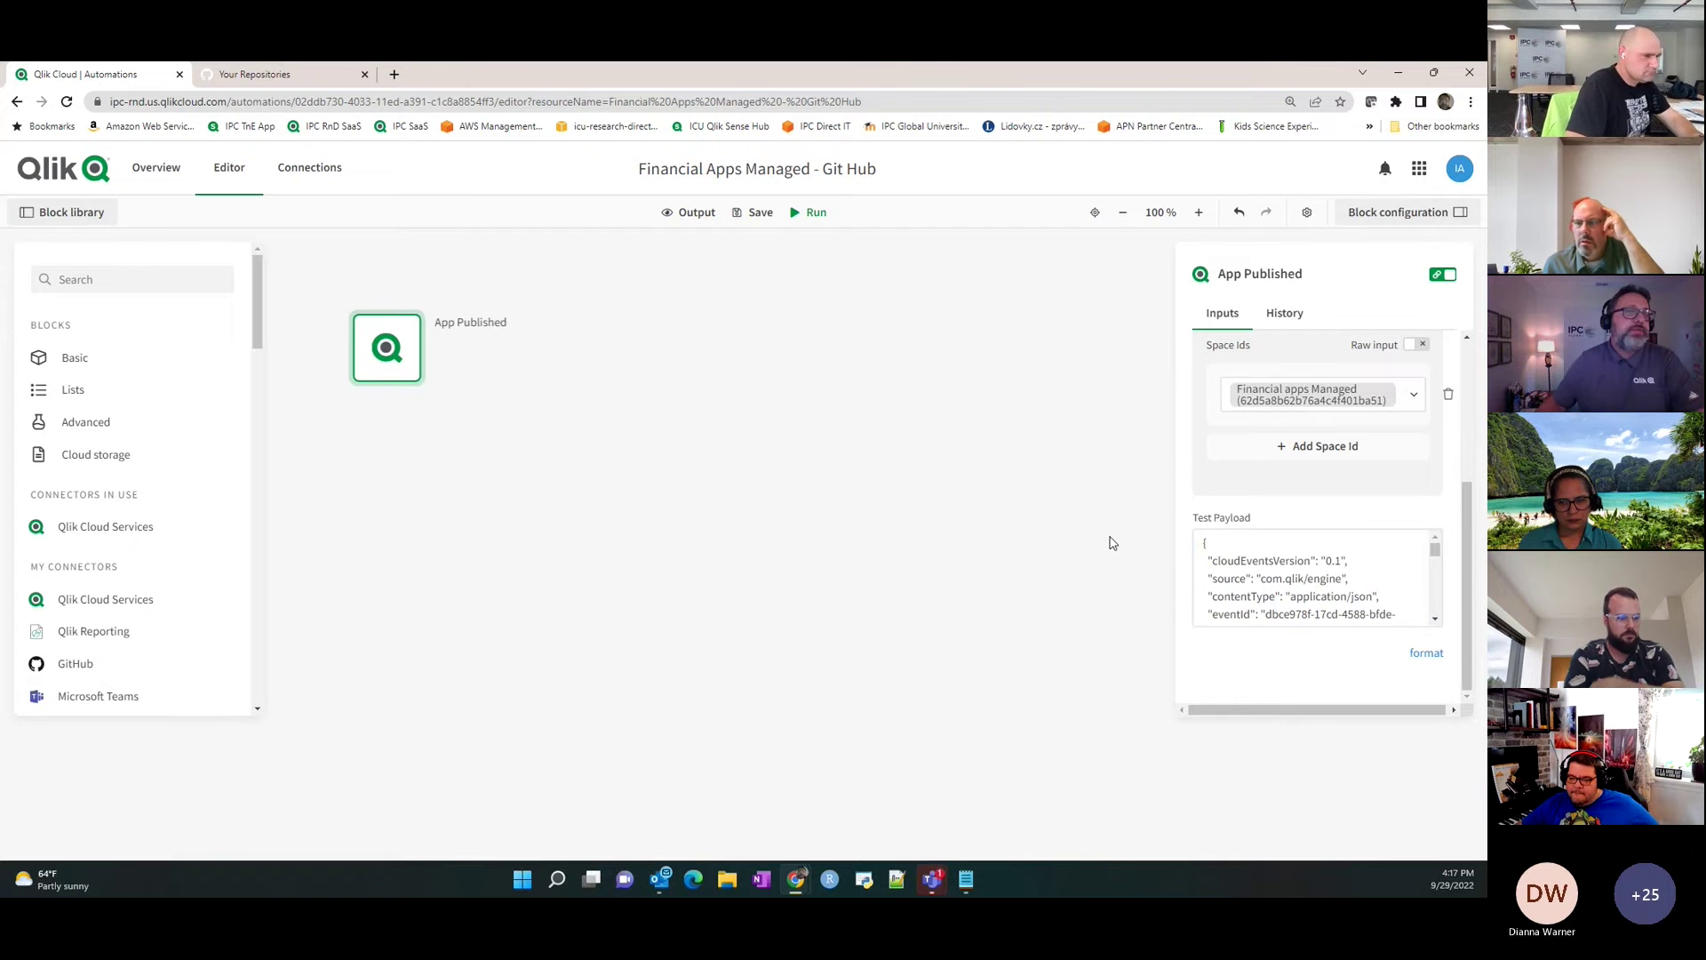
{"action": "scroll", "coordinate": [1380, 598], "scroll_direction": "up", "scroll_amount": 3}
{"action": "scroll", "coordinate": [1111, 547], "scroll_direction": "up", "scroll_amount": 3}
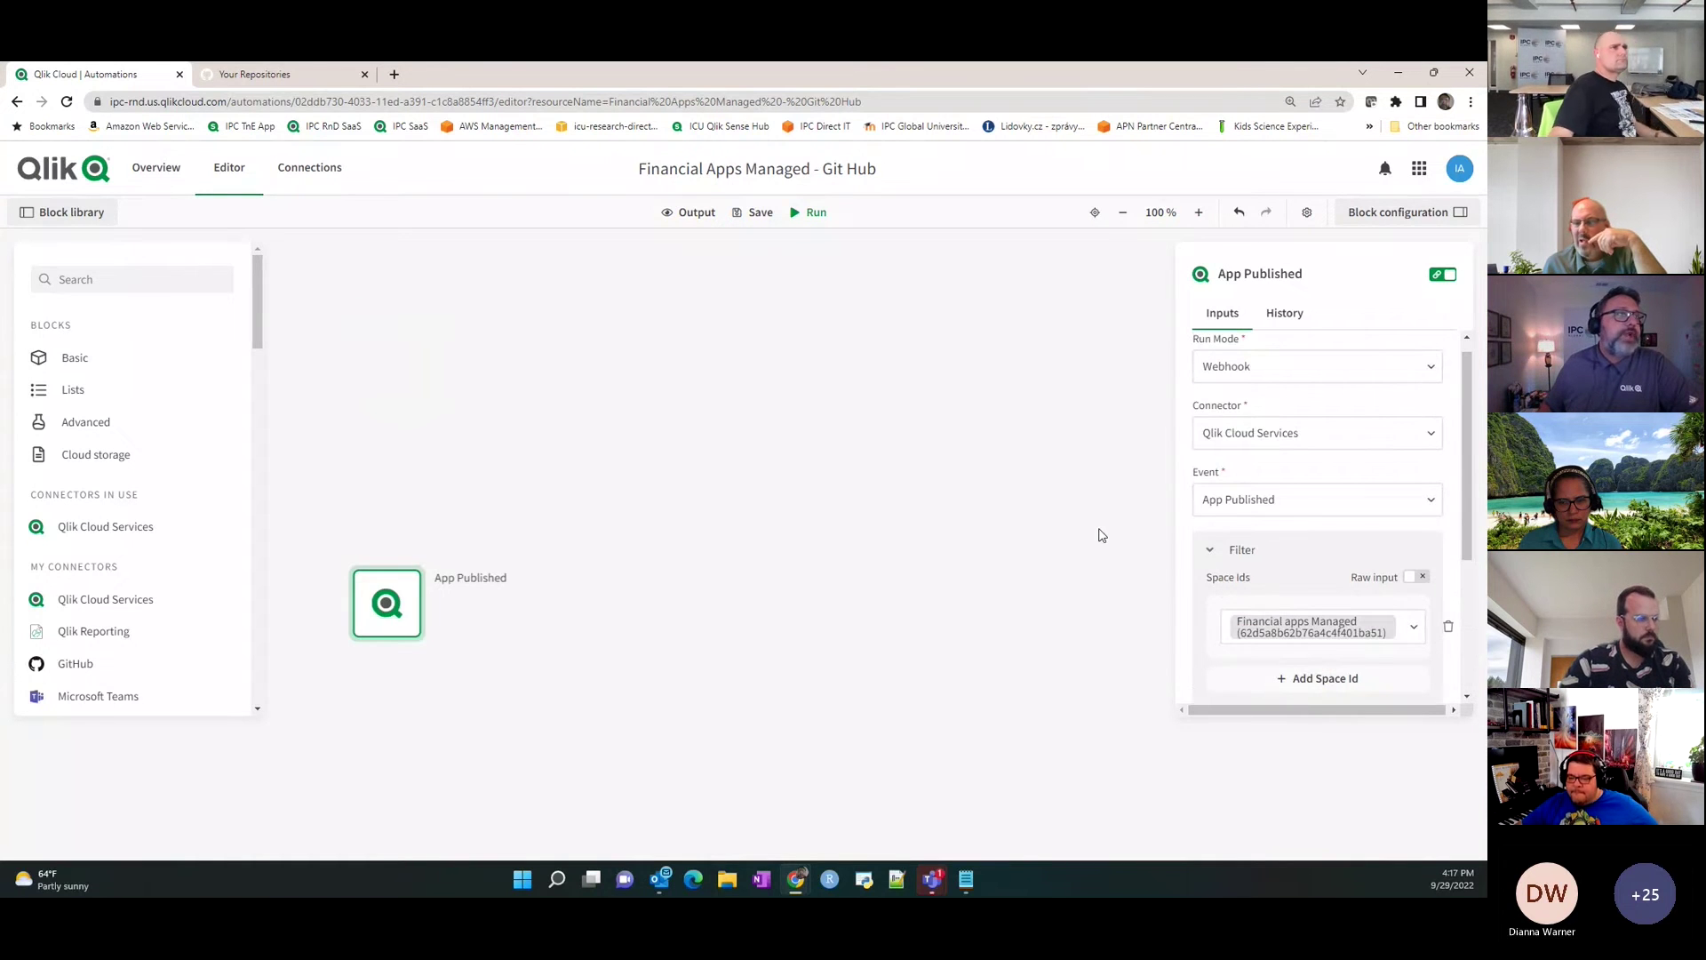
{"action": "scroll", "coordinate": [1102, 534], "scroll_direction": "down", "scroll_amount": 4}
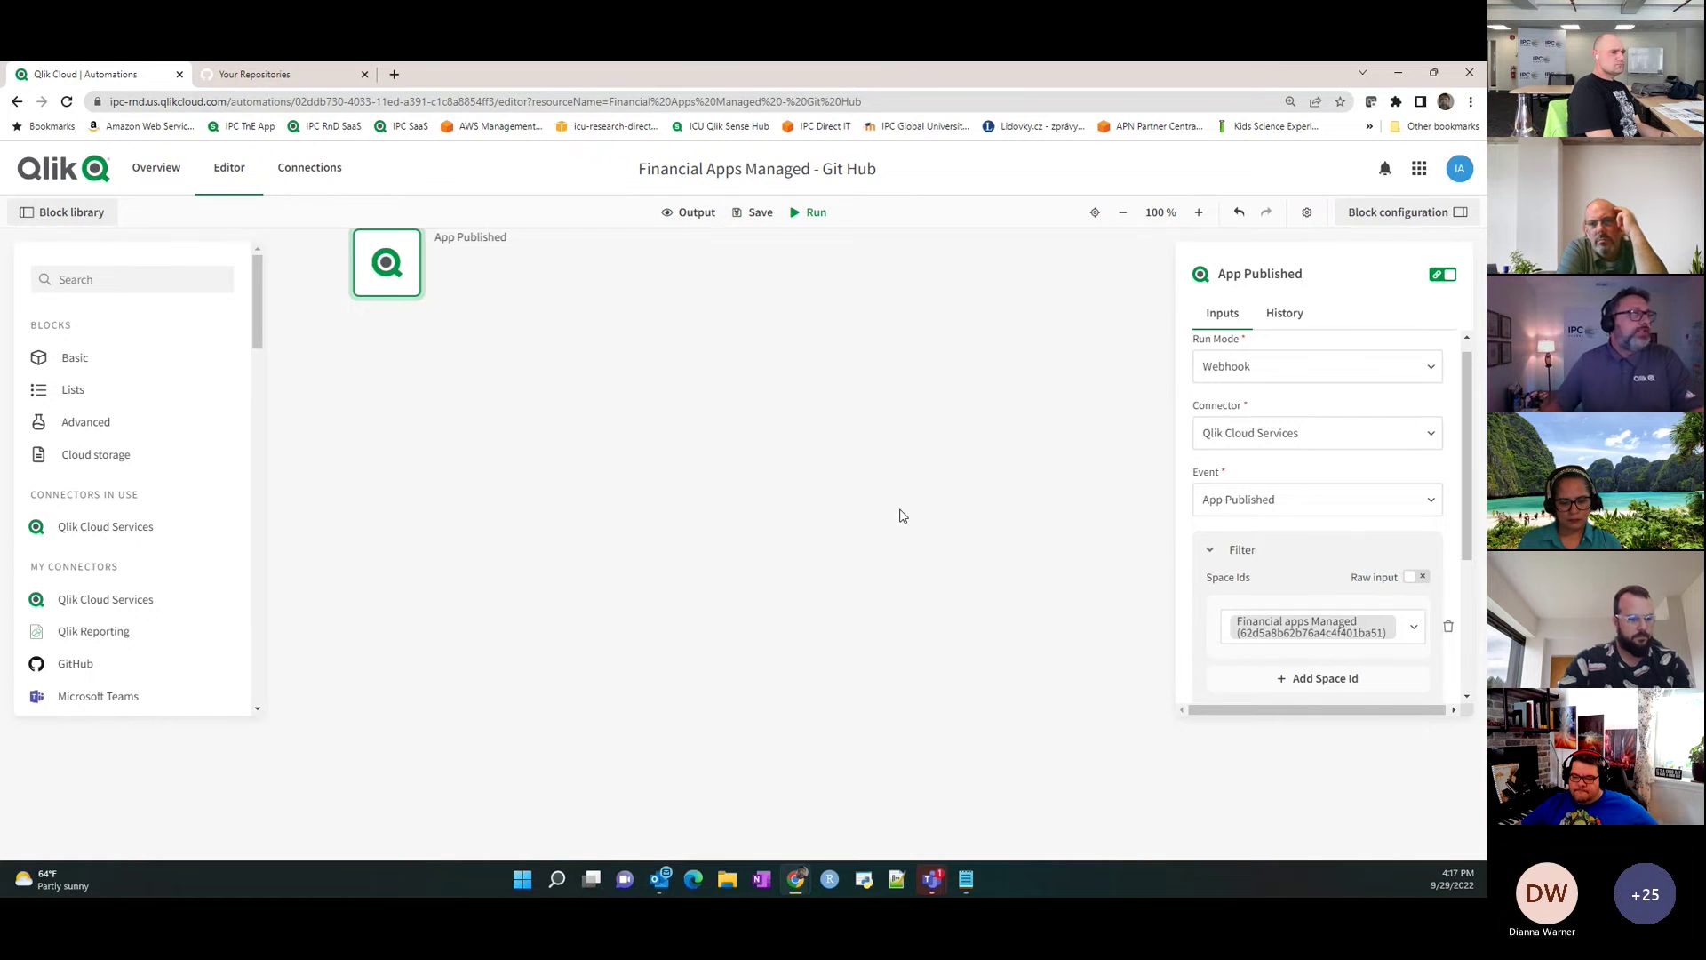
{"action": "scroll", "coordinate": [901, 509], "scroll_direction": "up", "scroll_amount": 1}
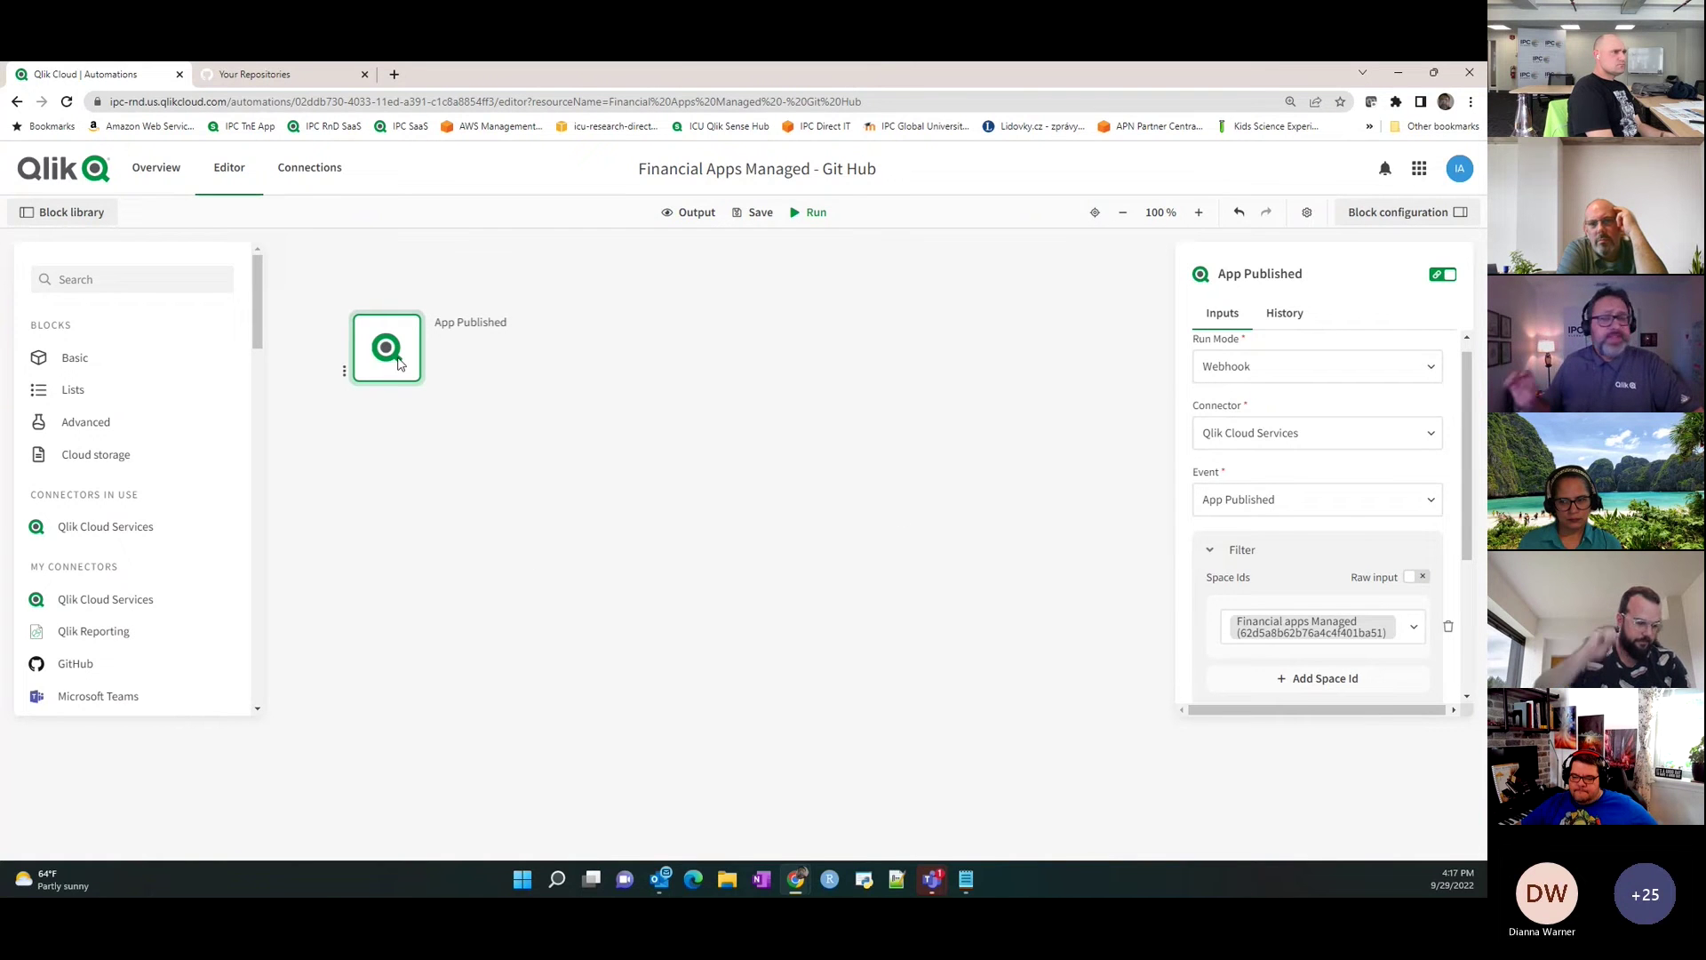
Add a Get Space block from the Qlik Cloud Services connector directly below the App Published block.
{"action": "mouse_move", "coordinate": [368, 364]}
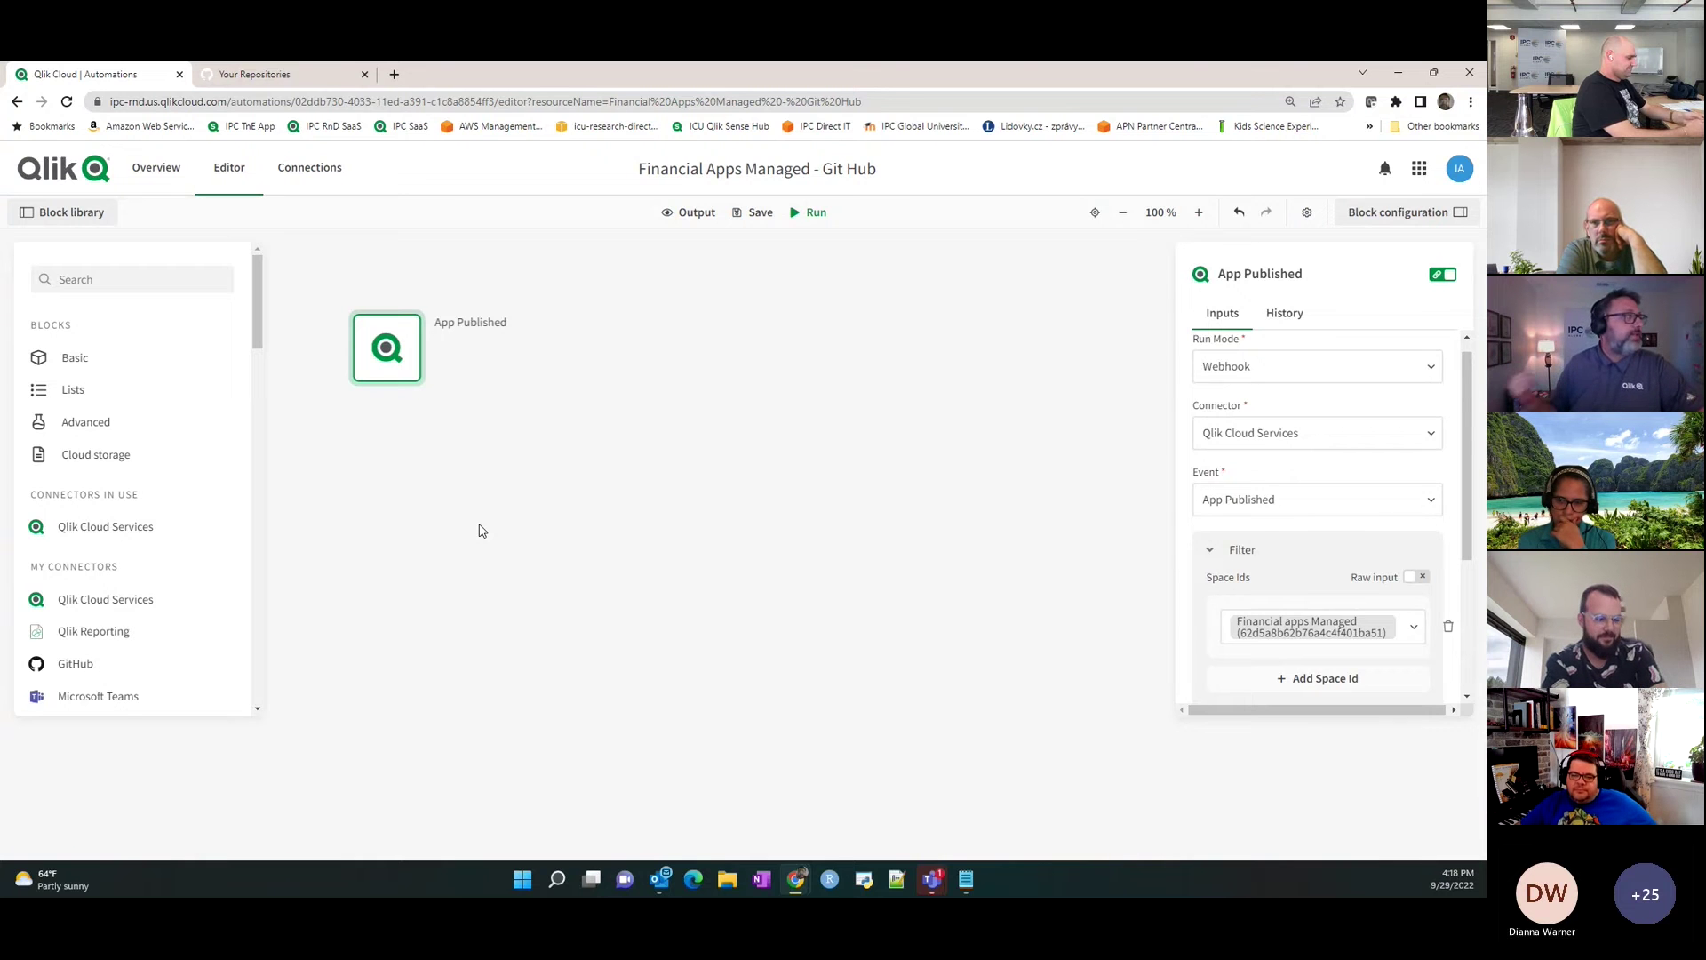
{"action": "left_click", "coordinate": [138, 601]}
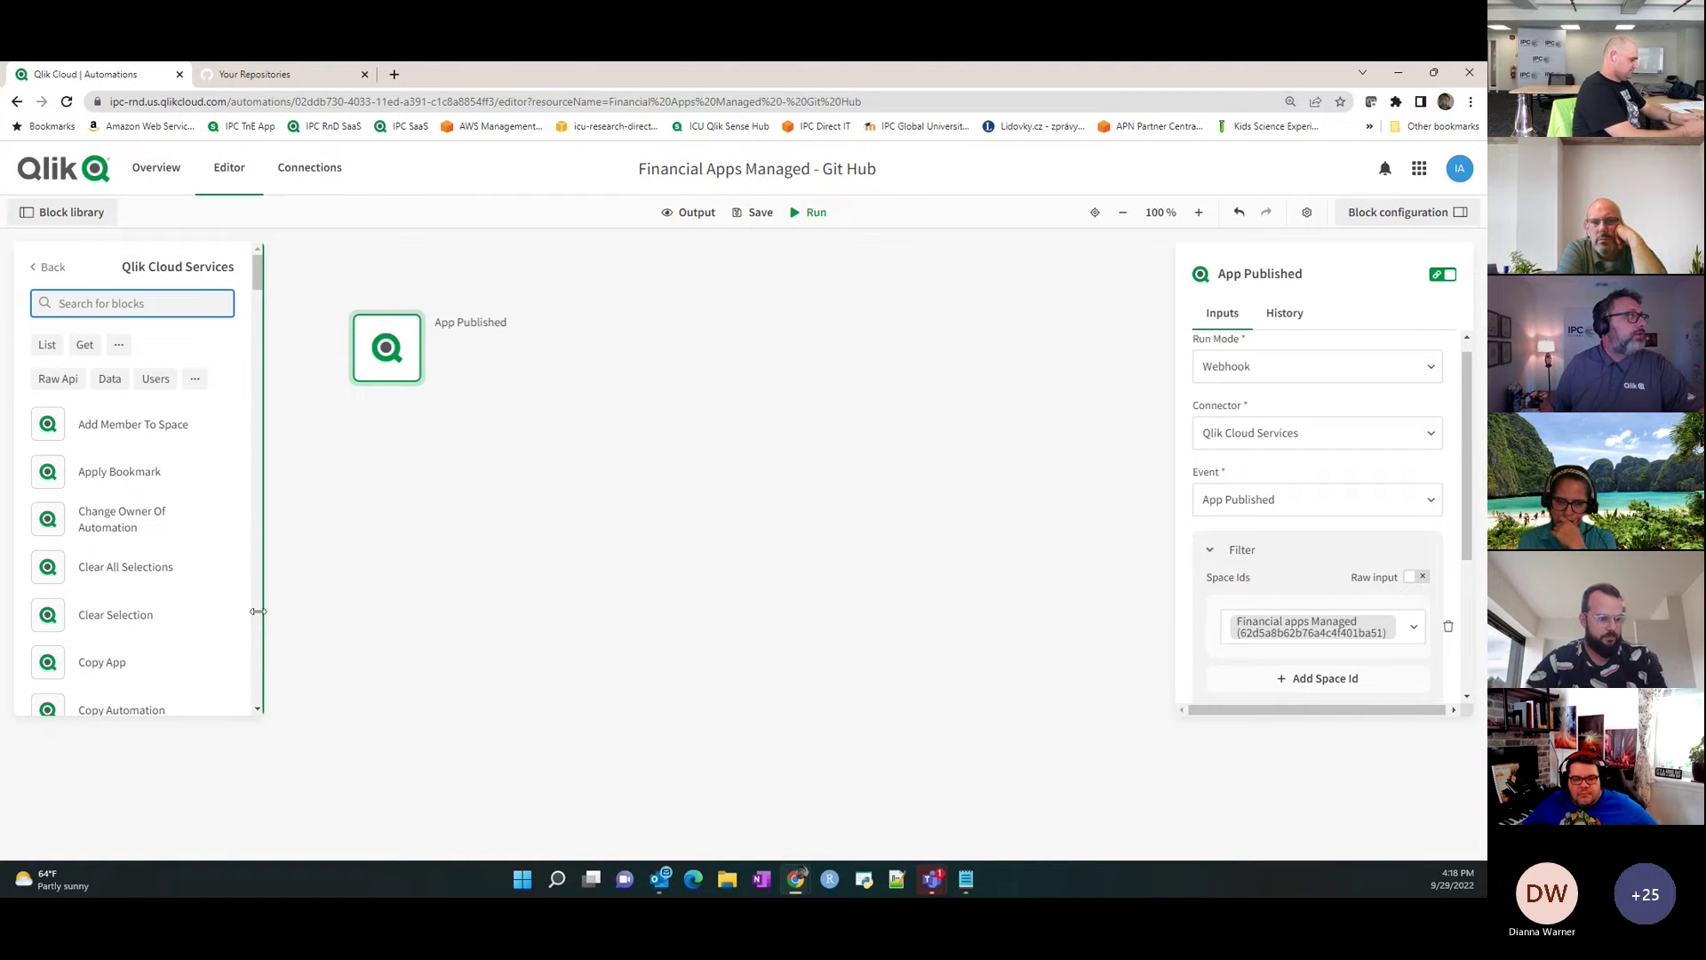
{"action": "scroll", "coordinate": [254, 615], "scroll_direction": "down", "scroll_amount": 5}
{"action": "scroll", "coordinate": [254, 615], "scroll_direction": "down", "scroll_amount": 15}
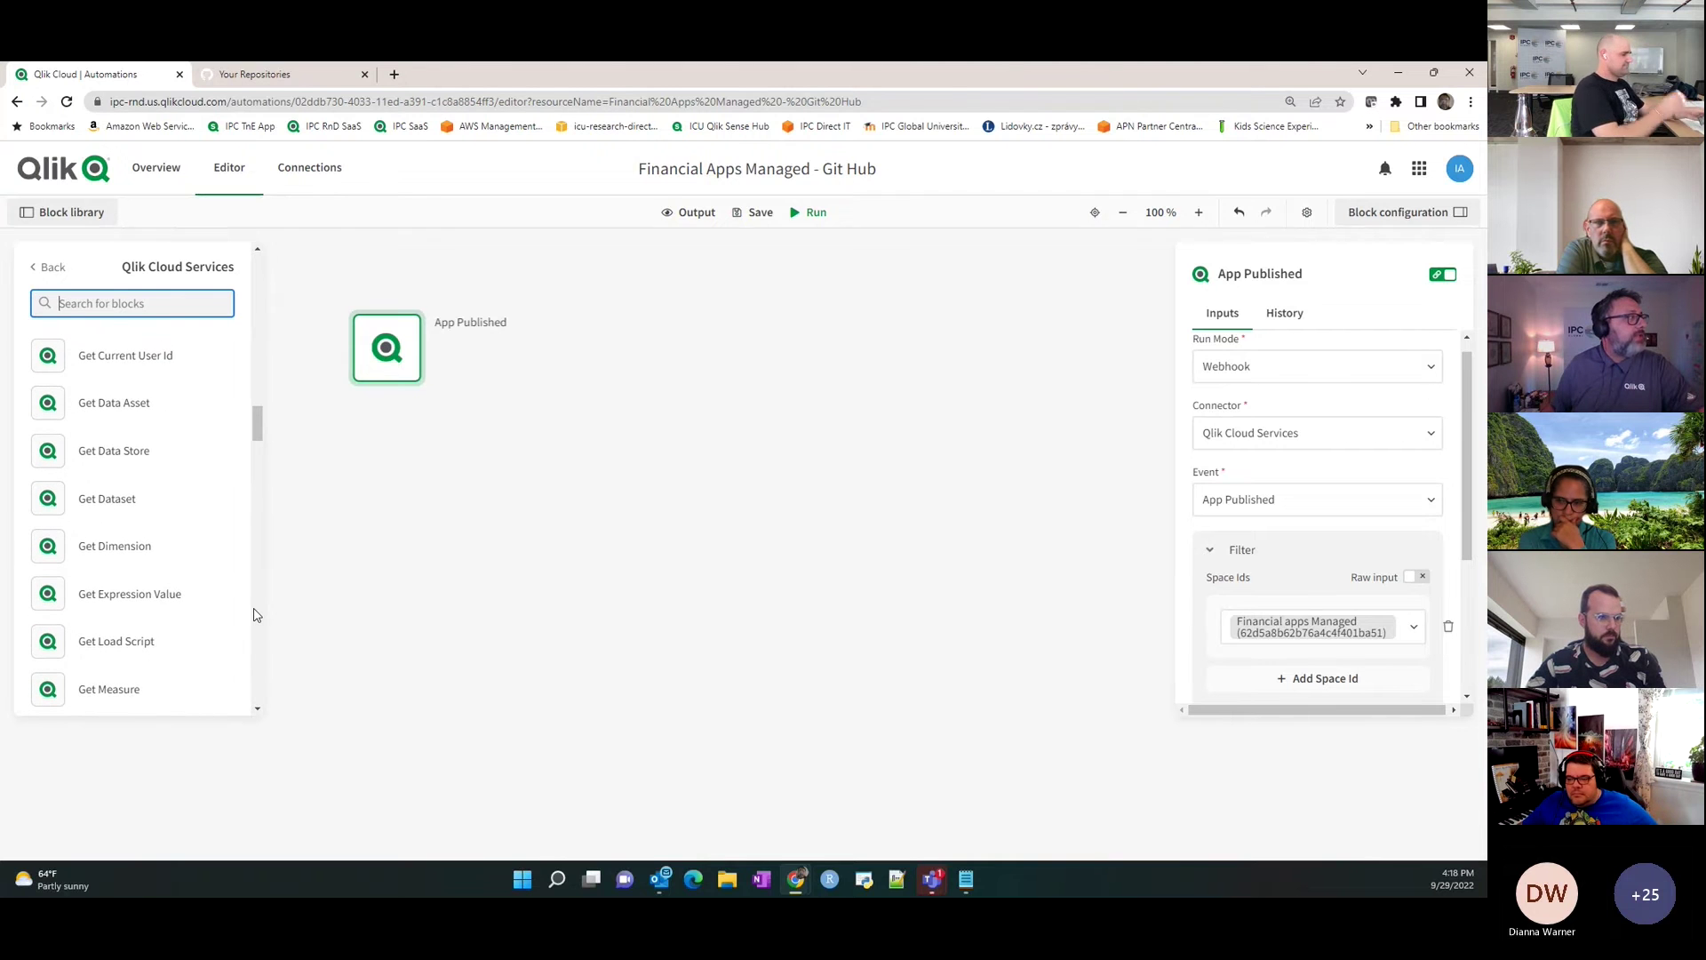
{"action": "scroll", "coordinate": [254, 615], "scroll_direction": "down", "scroll_amount": 5}
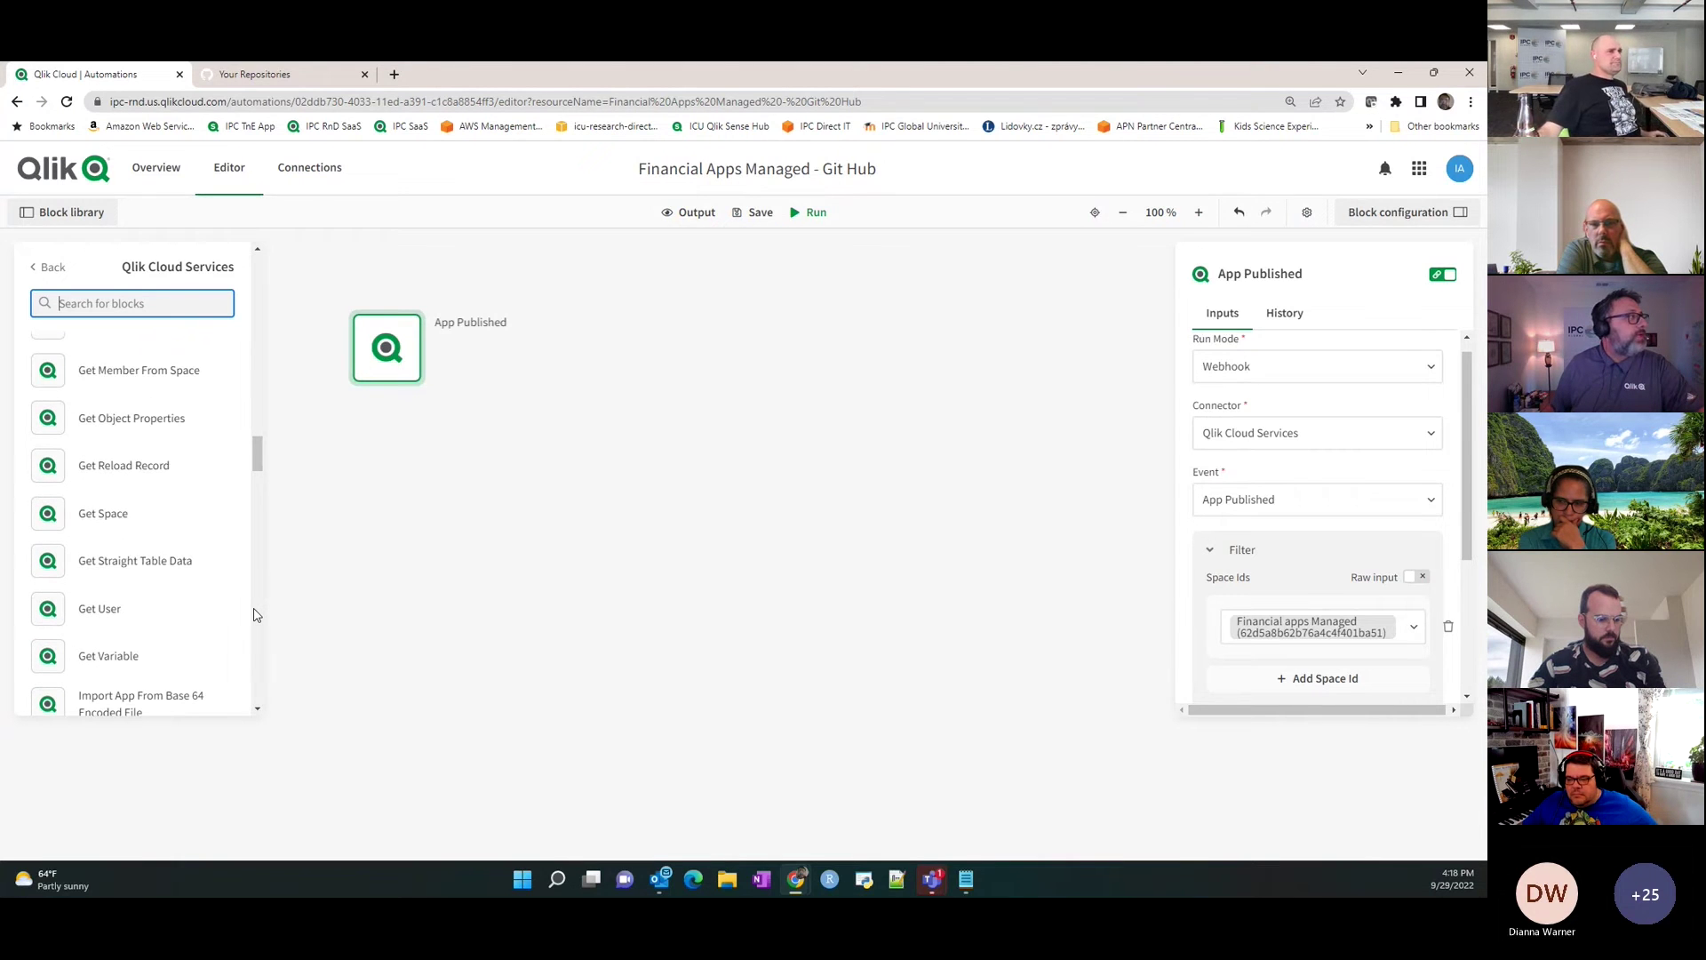
{"action": "left_click_drag", "start_coordinate": [134, 518], "coordinate": [403, 438]}
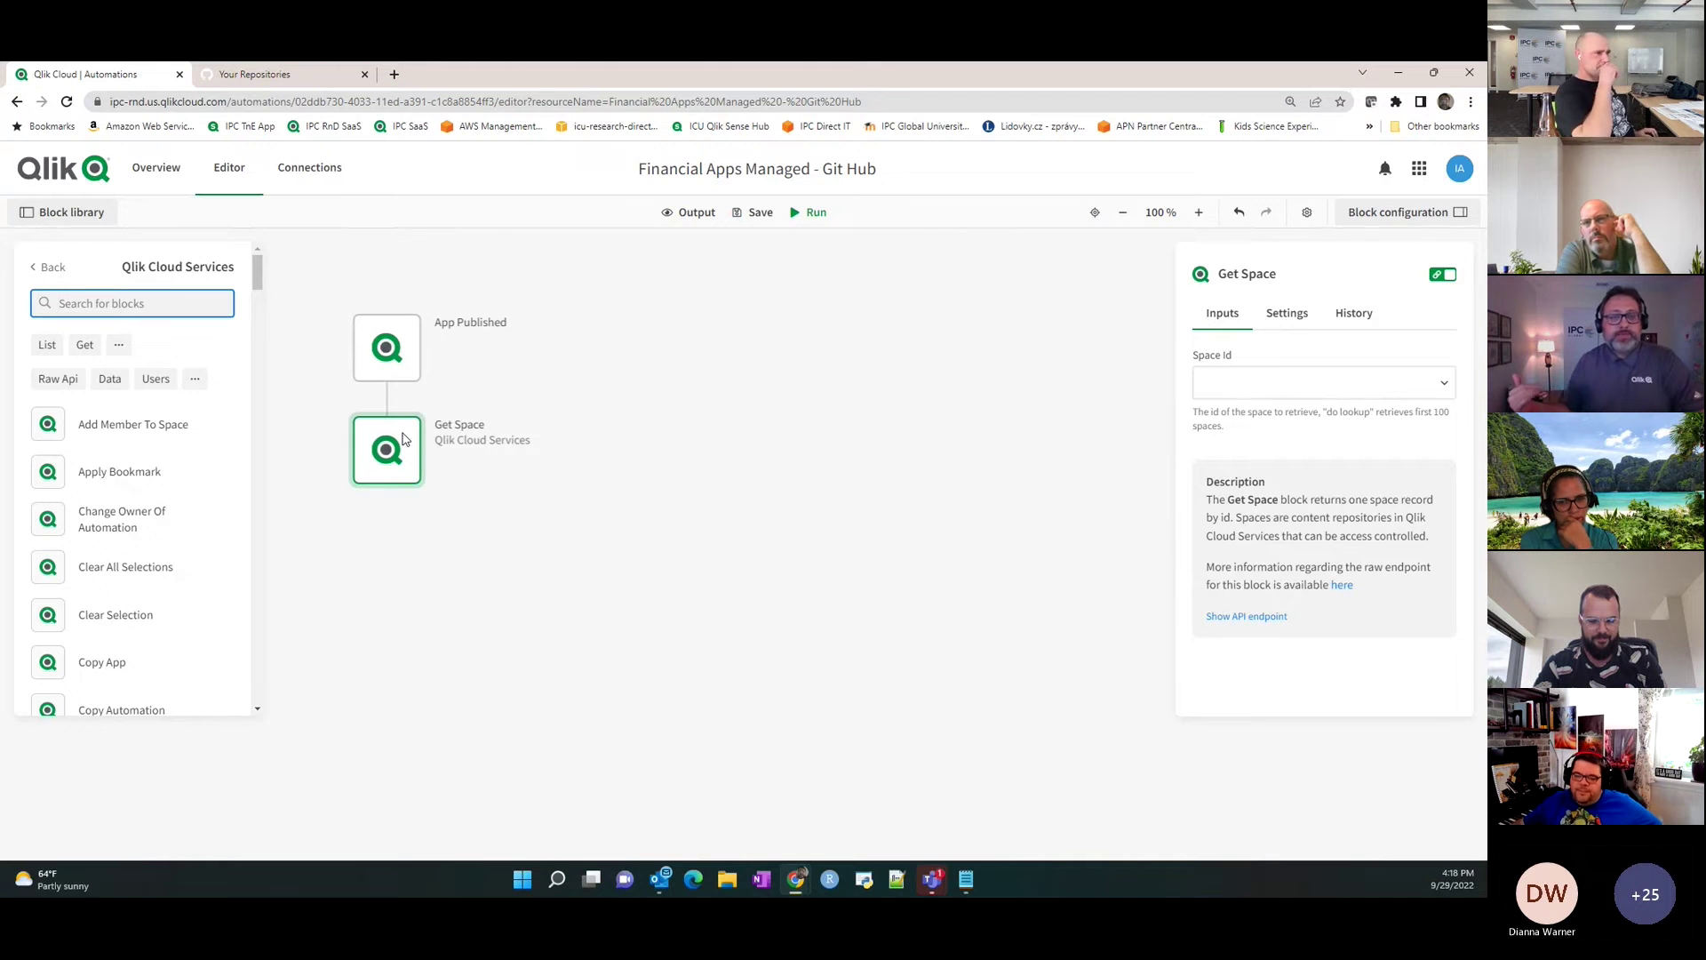
{"action": "left_click", "coordinate": [402, 438]}
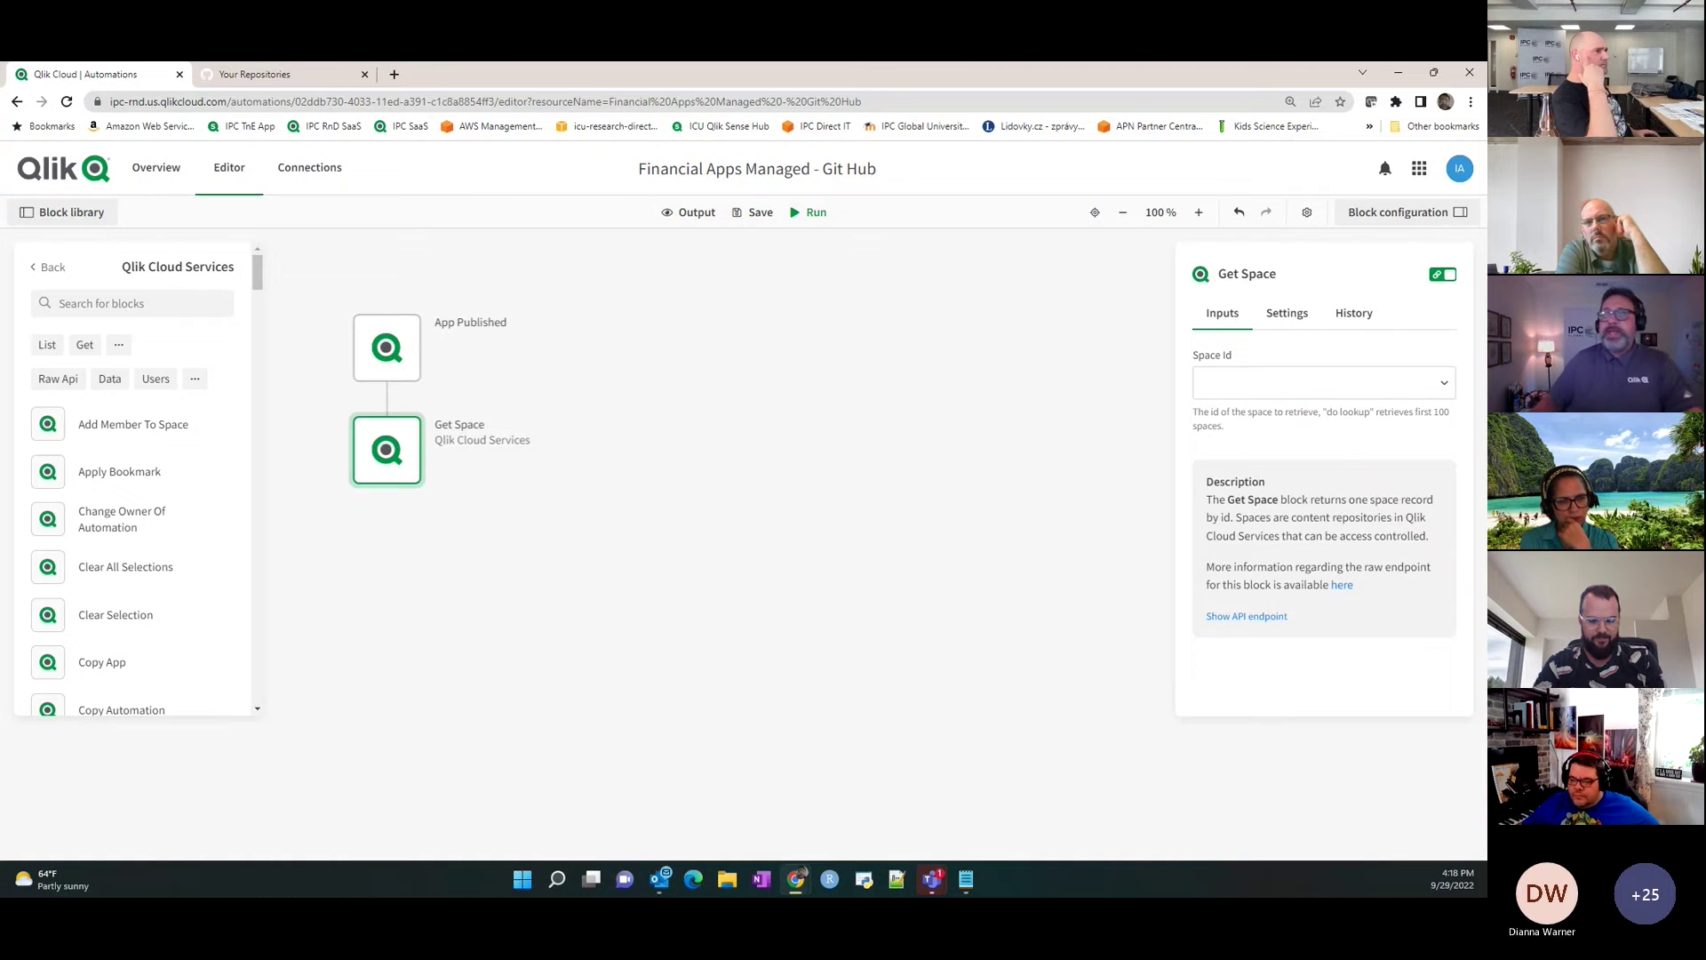
Map the Get Space block's Space Id to the spaceId under extensions in the App Published output.
{"action": "mouse_move", "coordinate": [406, 463]}
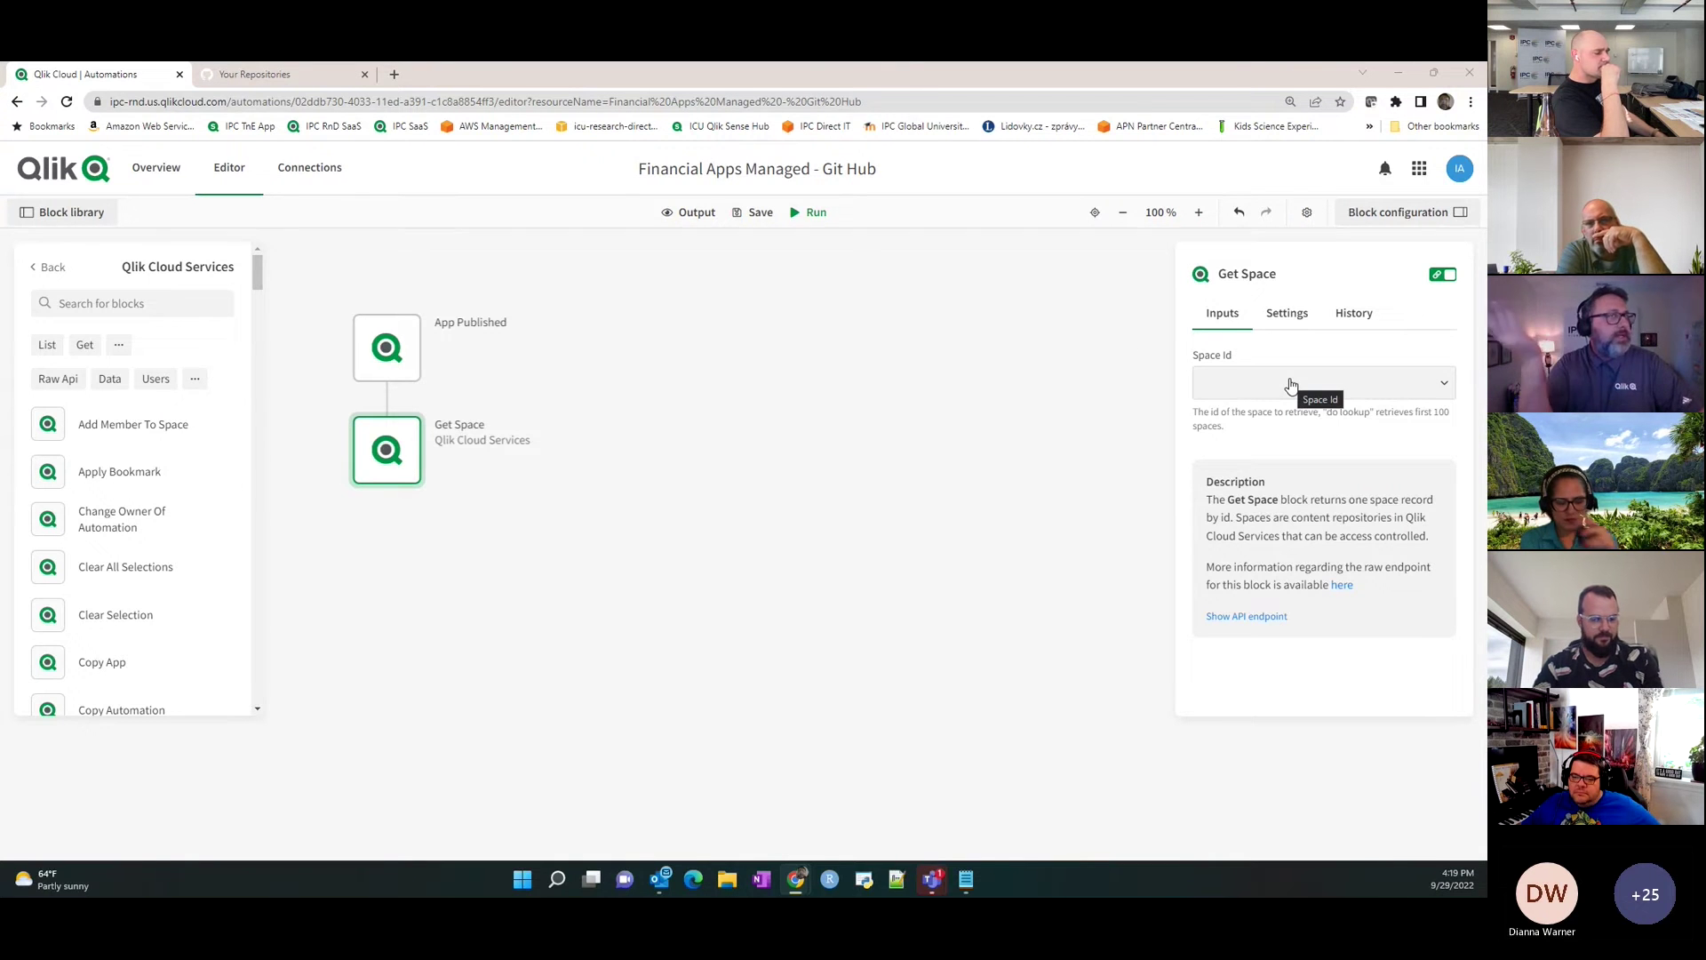
{"action": "left_click", "coordinate": [386, 347]}
{"action": "left_click", "coordinate": [387, 450]}
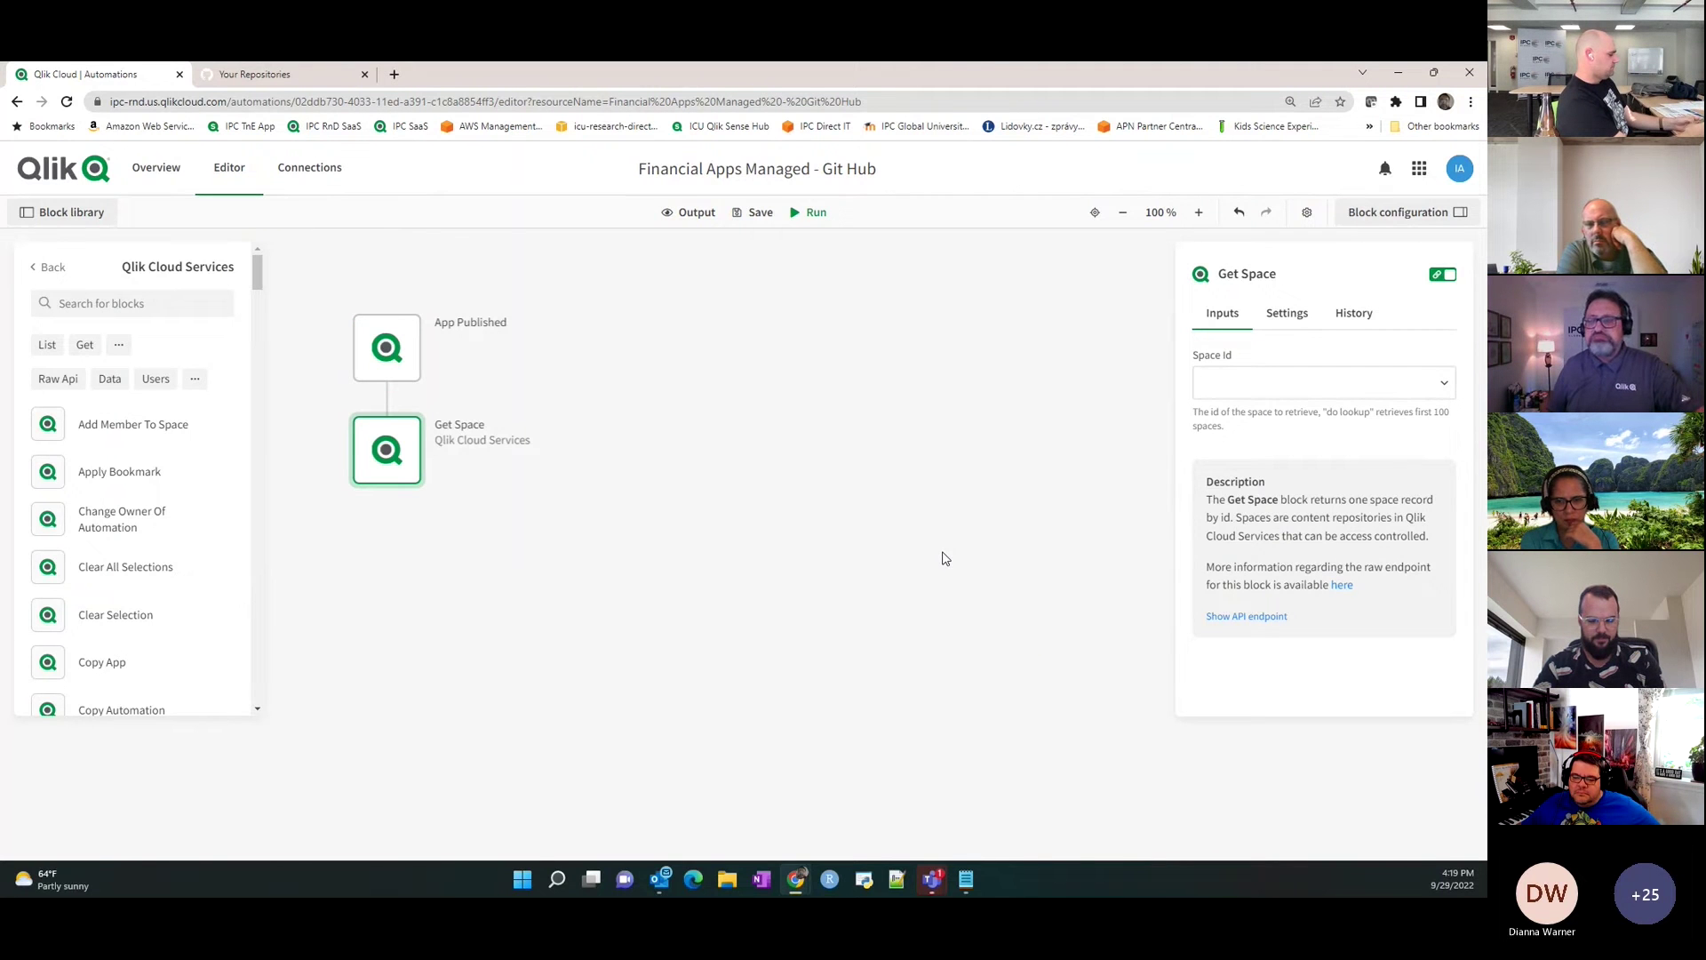
{"action": "left_click", "coordinate": [1239, 380]}
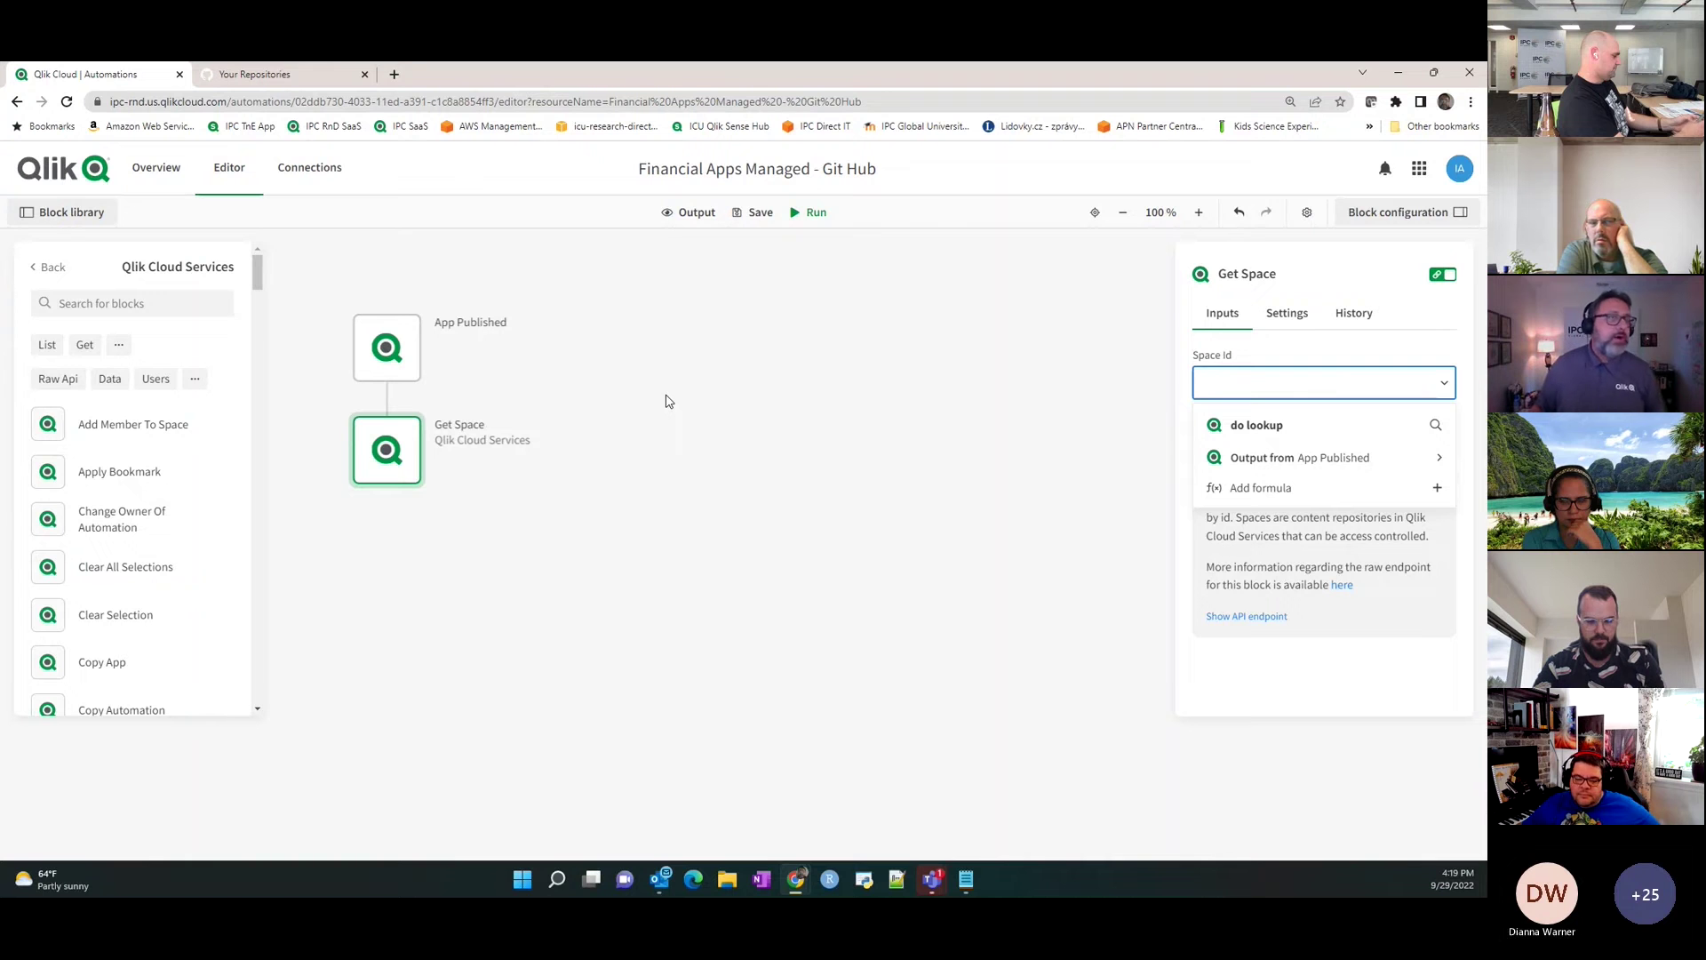
{"action": "left_click", "coordinate": [413, 344]}
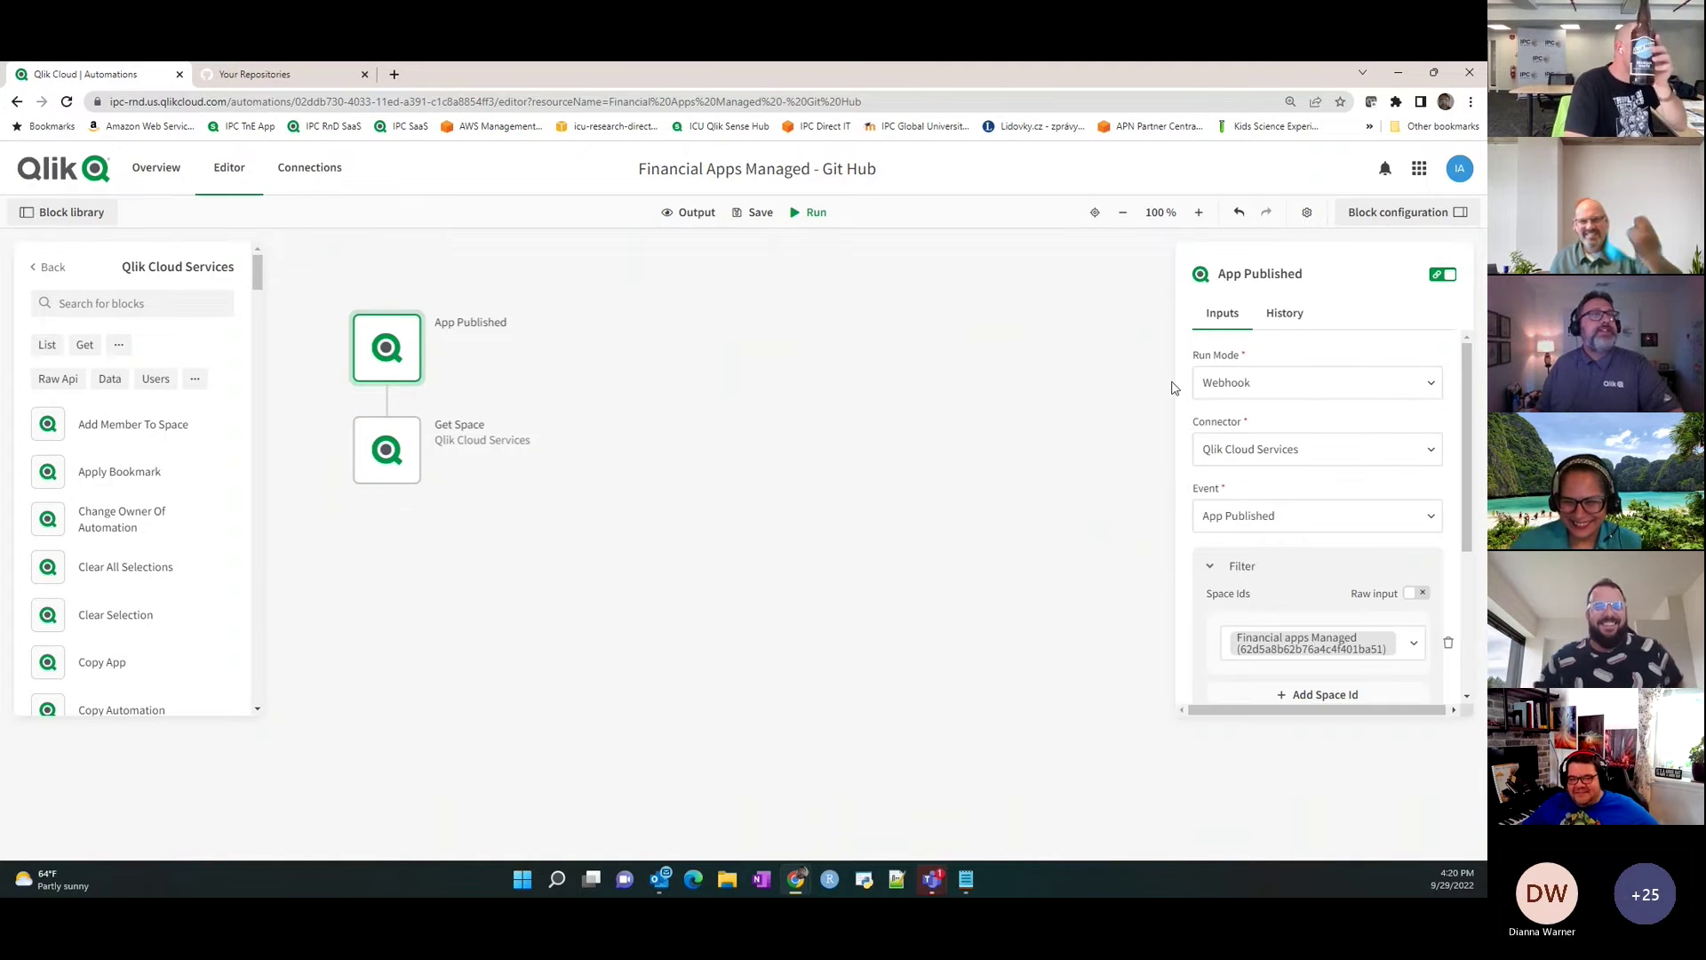
{"action": "left_click", "coordinate": [391, 453]}
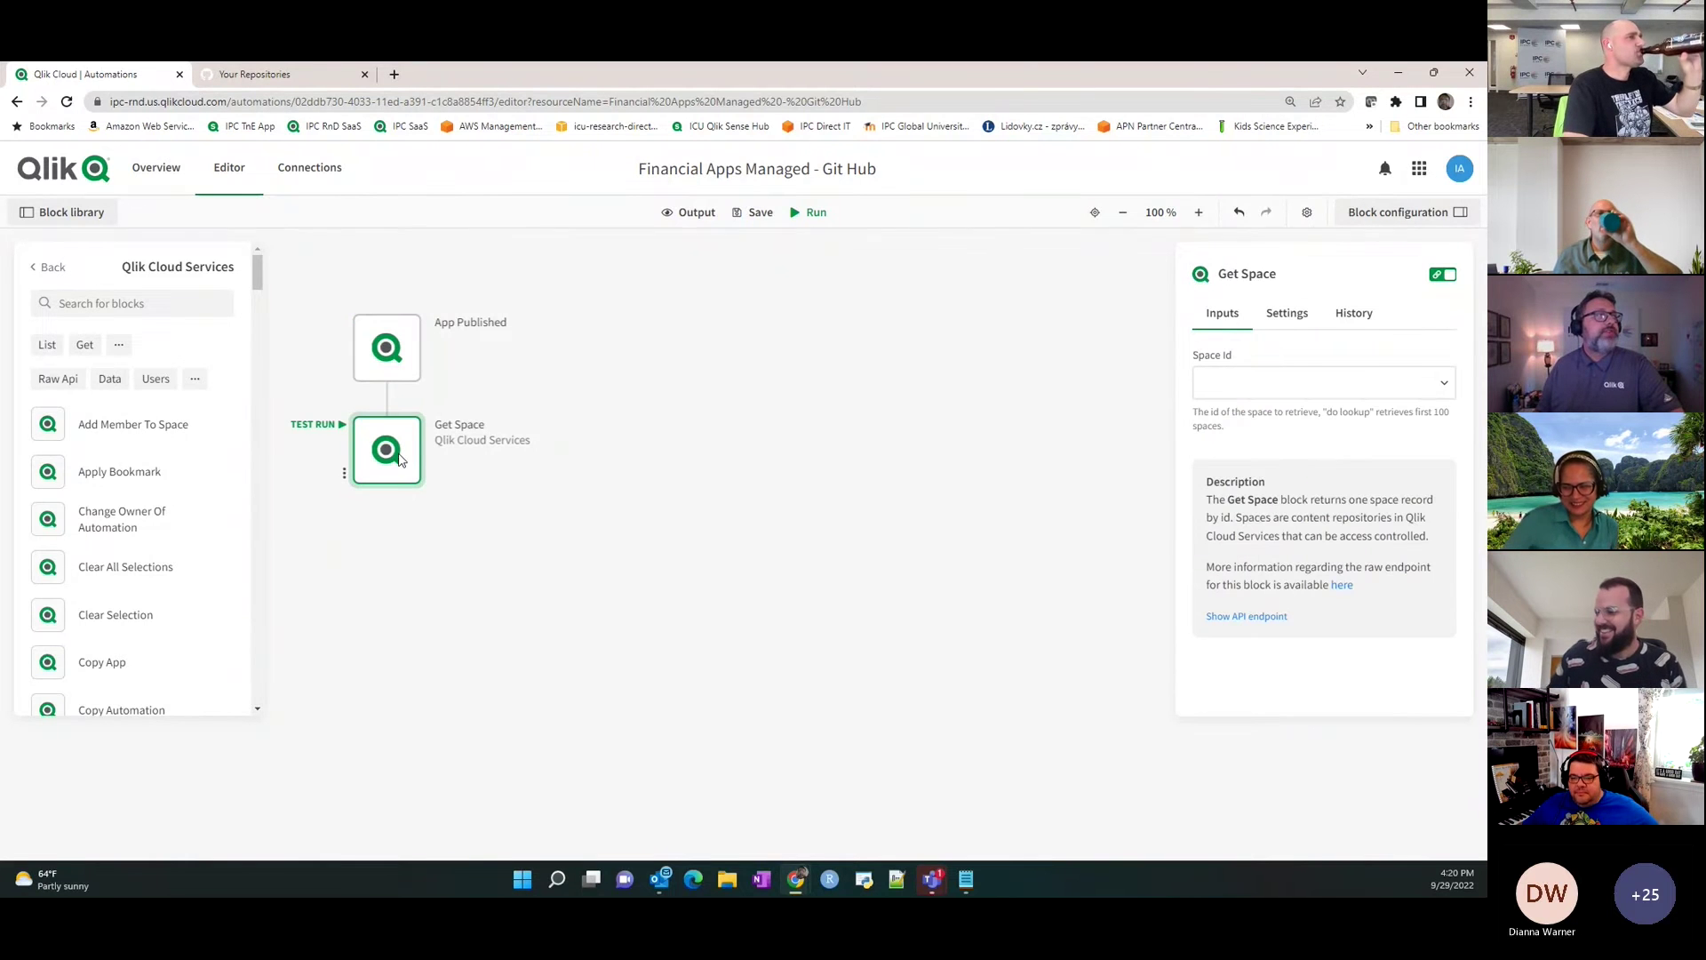
{"action": "left_click", "coordinate": [1306, 389]}
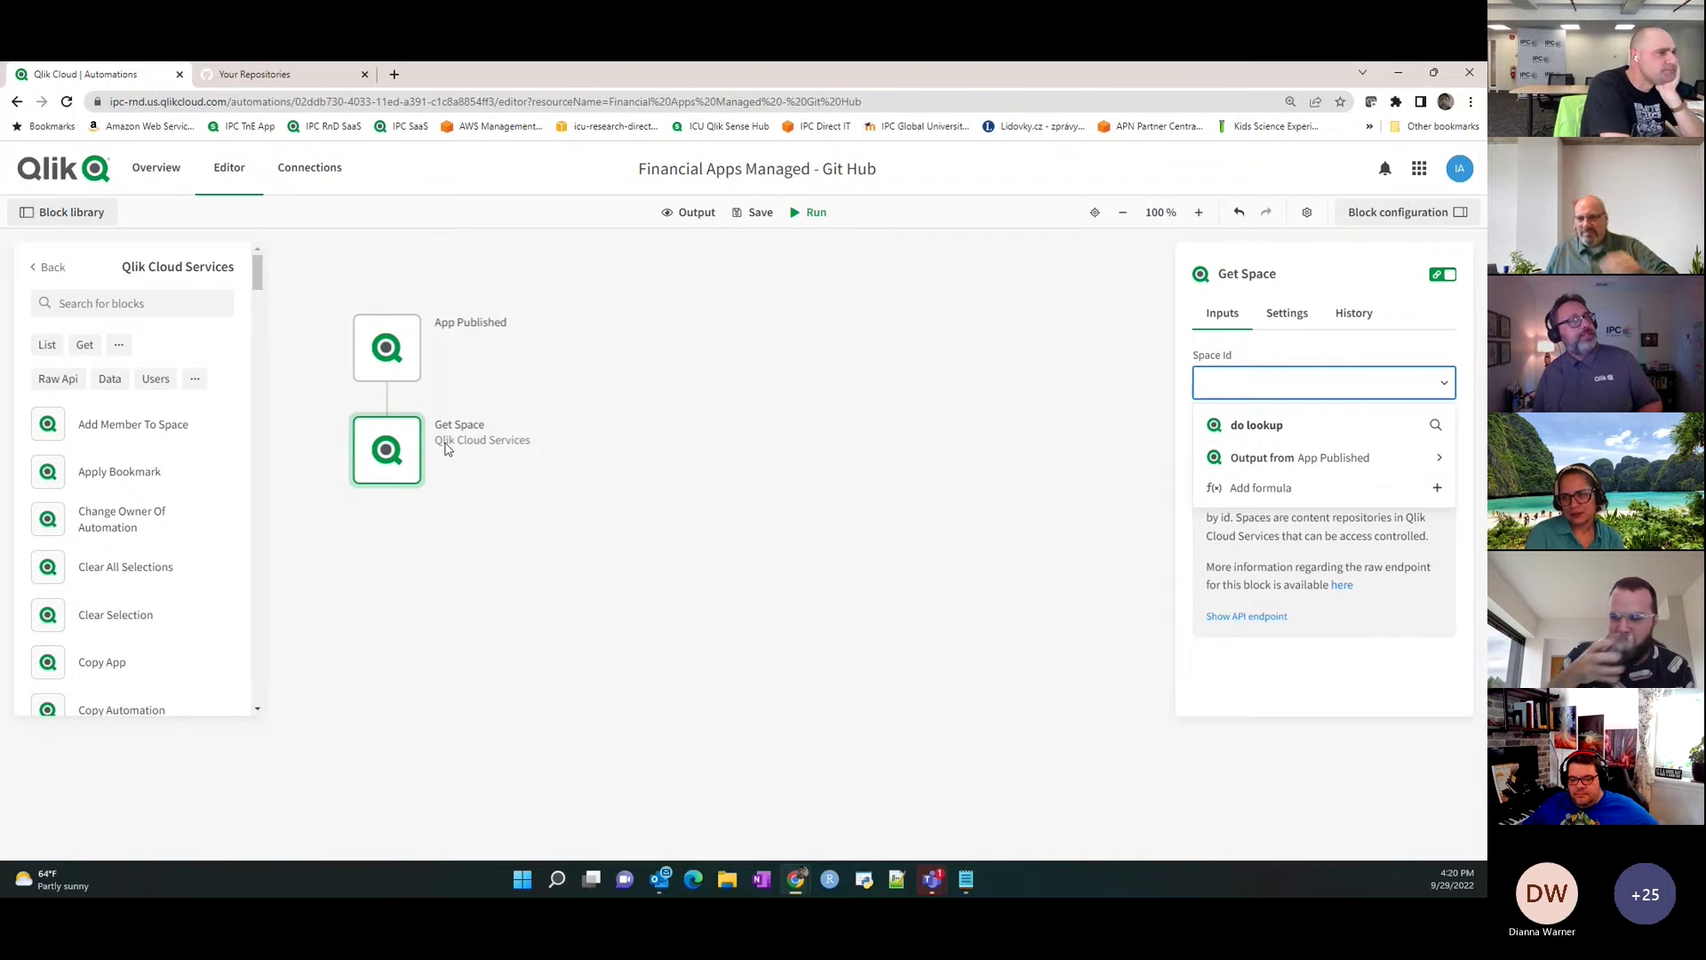
{"action": "left_click", "coordinate": [1307, 463]}
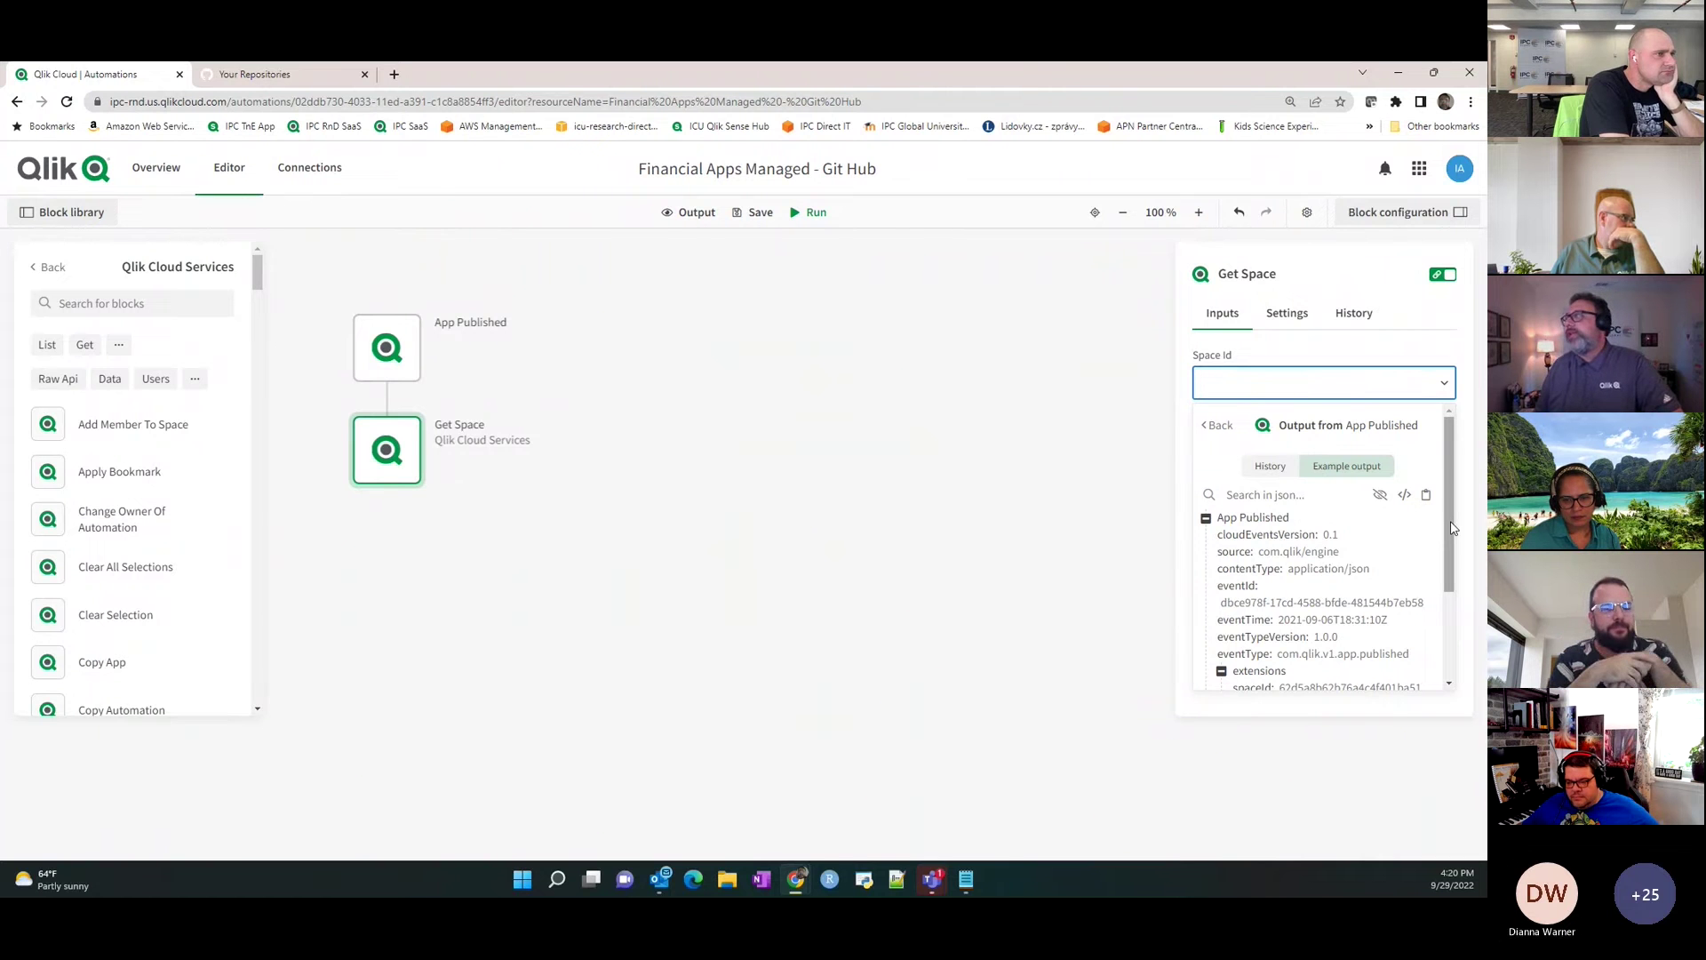
{"action": "scroll", "coordinate": [1453, 528], "scroll_direction": "down", "scroll_amount": 3}
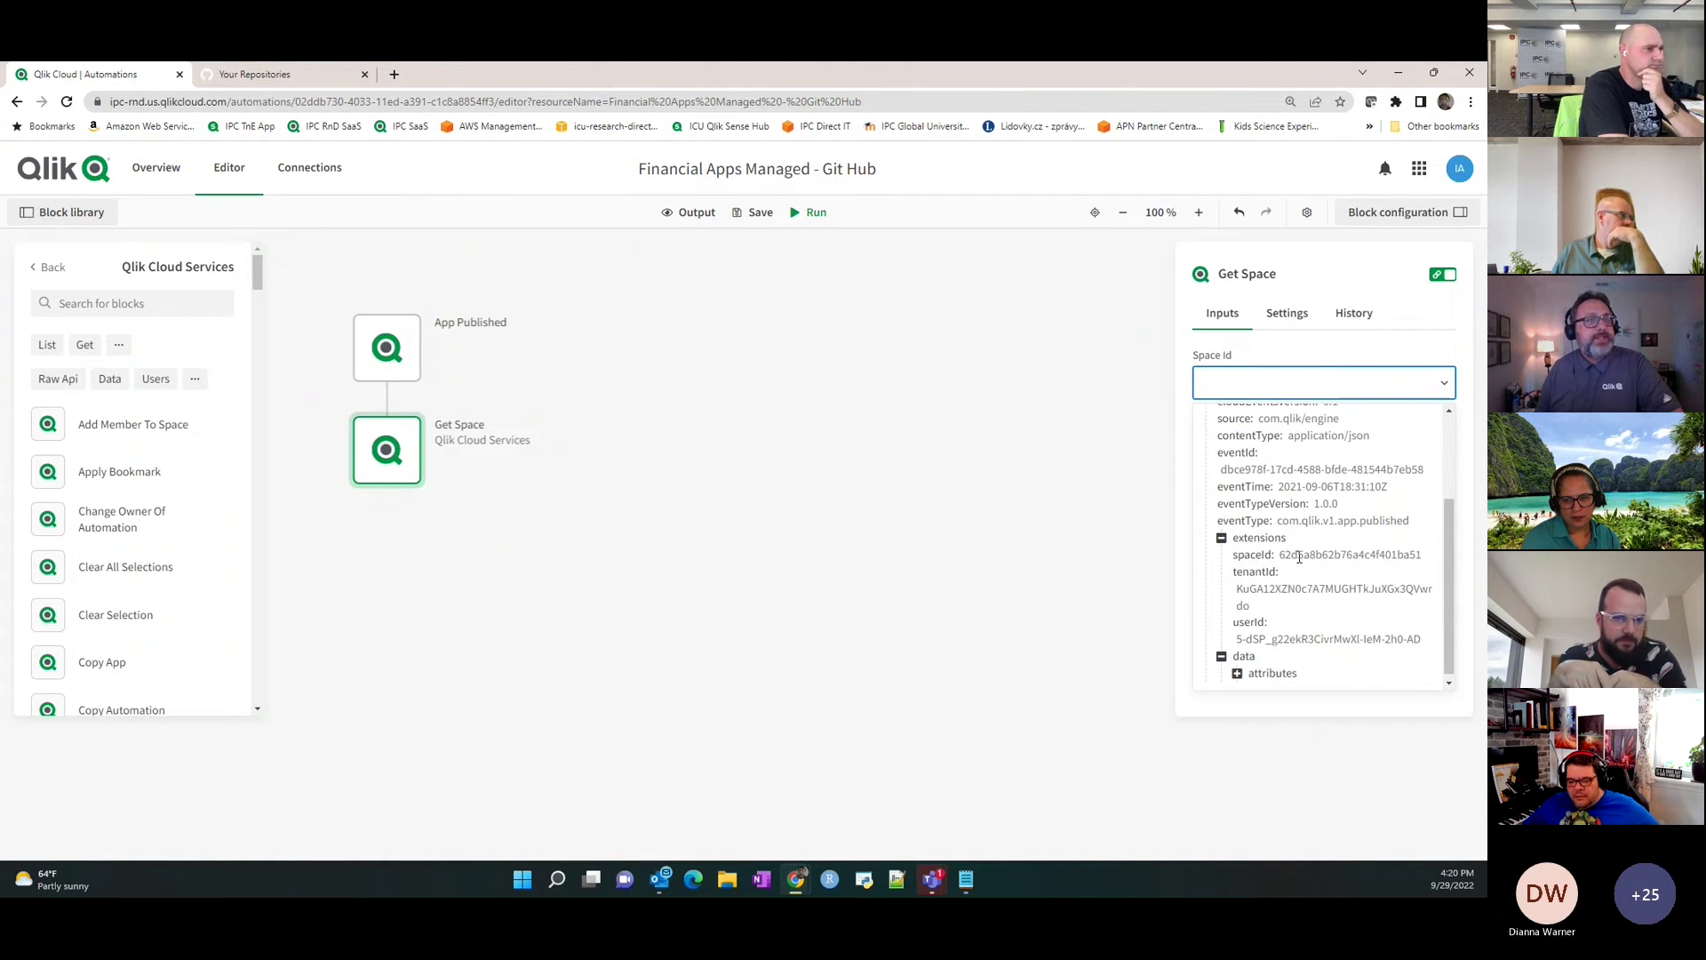
{"action": "left_click", "coordinate": [1247, 560]}
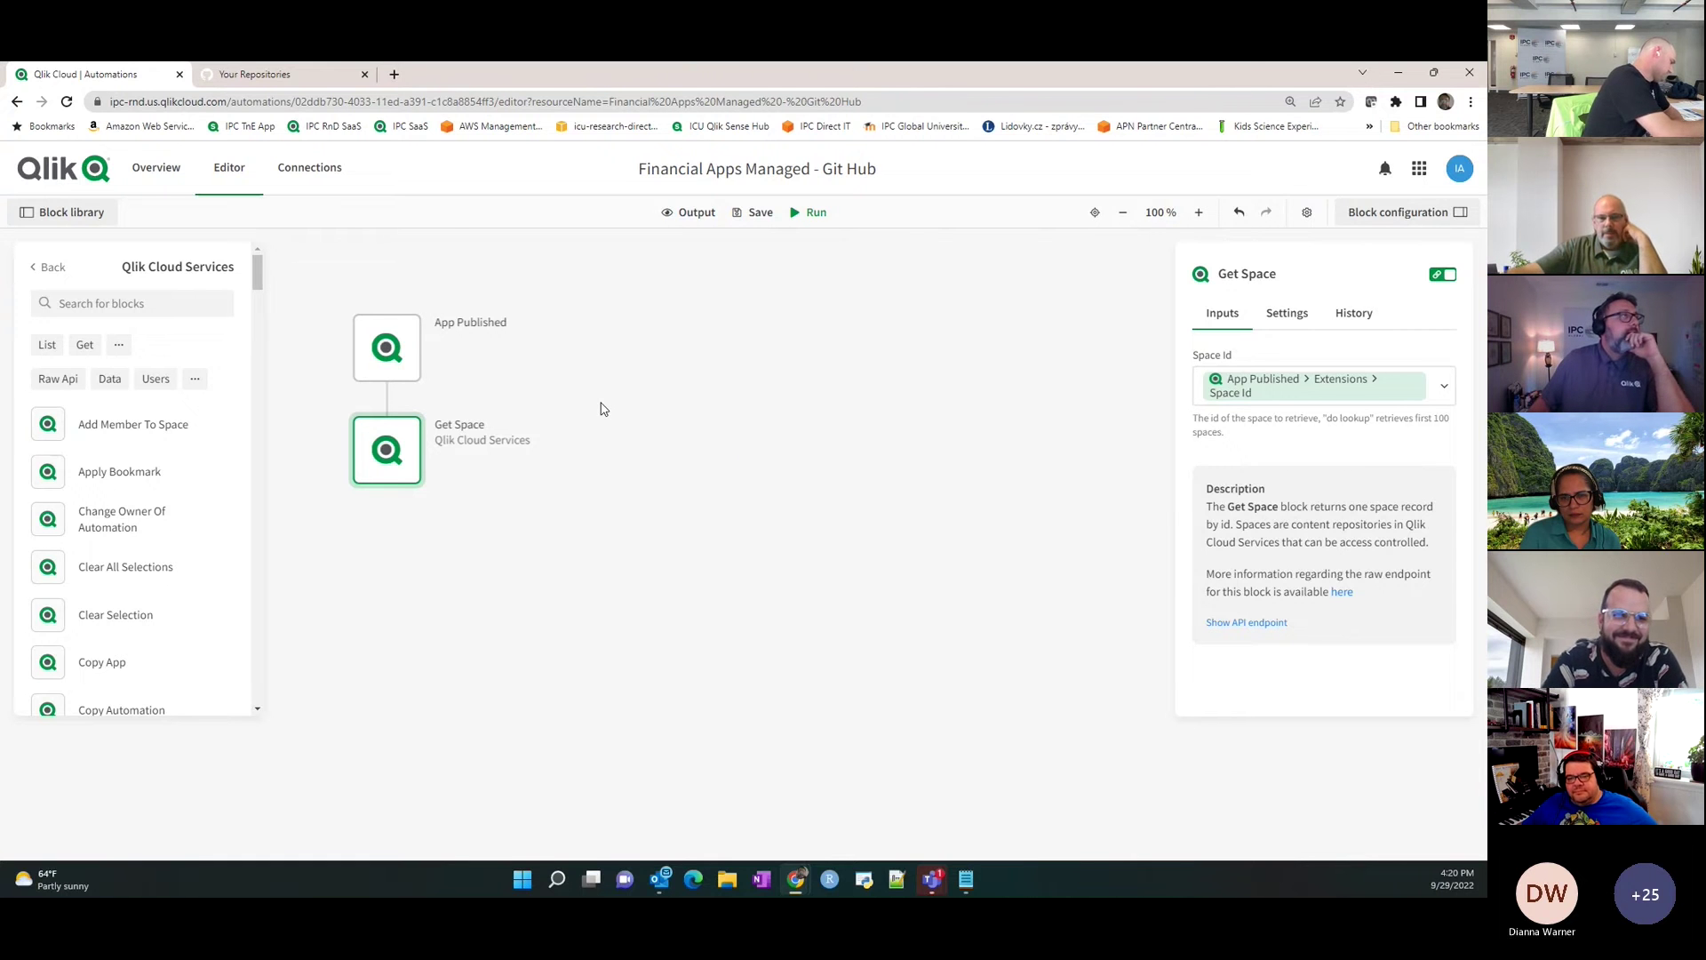
Review the App Published space filter, the repositories on GitHub and the Get Space block's settings.
{"action": "left_click", "coordinate": [414, 369]}
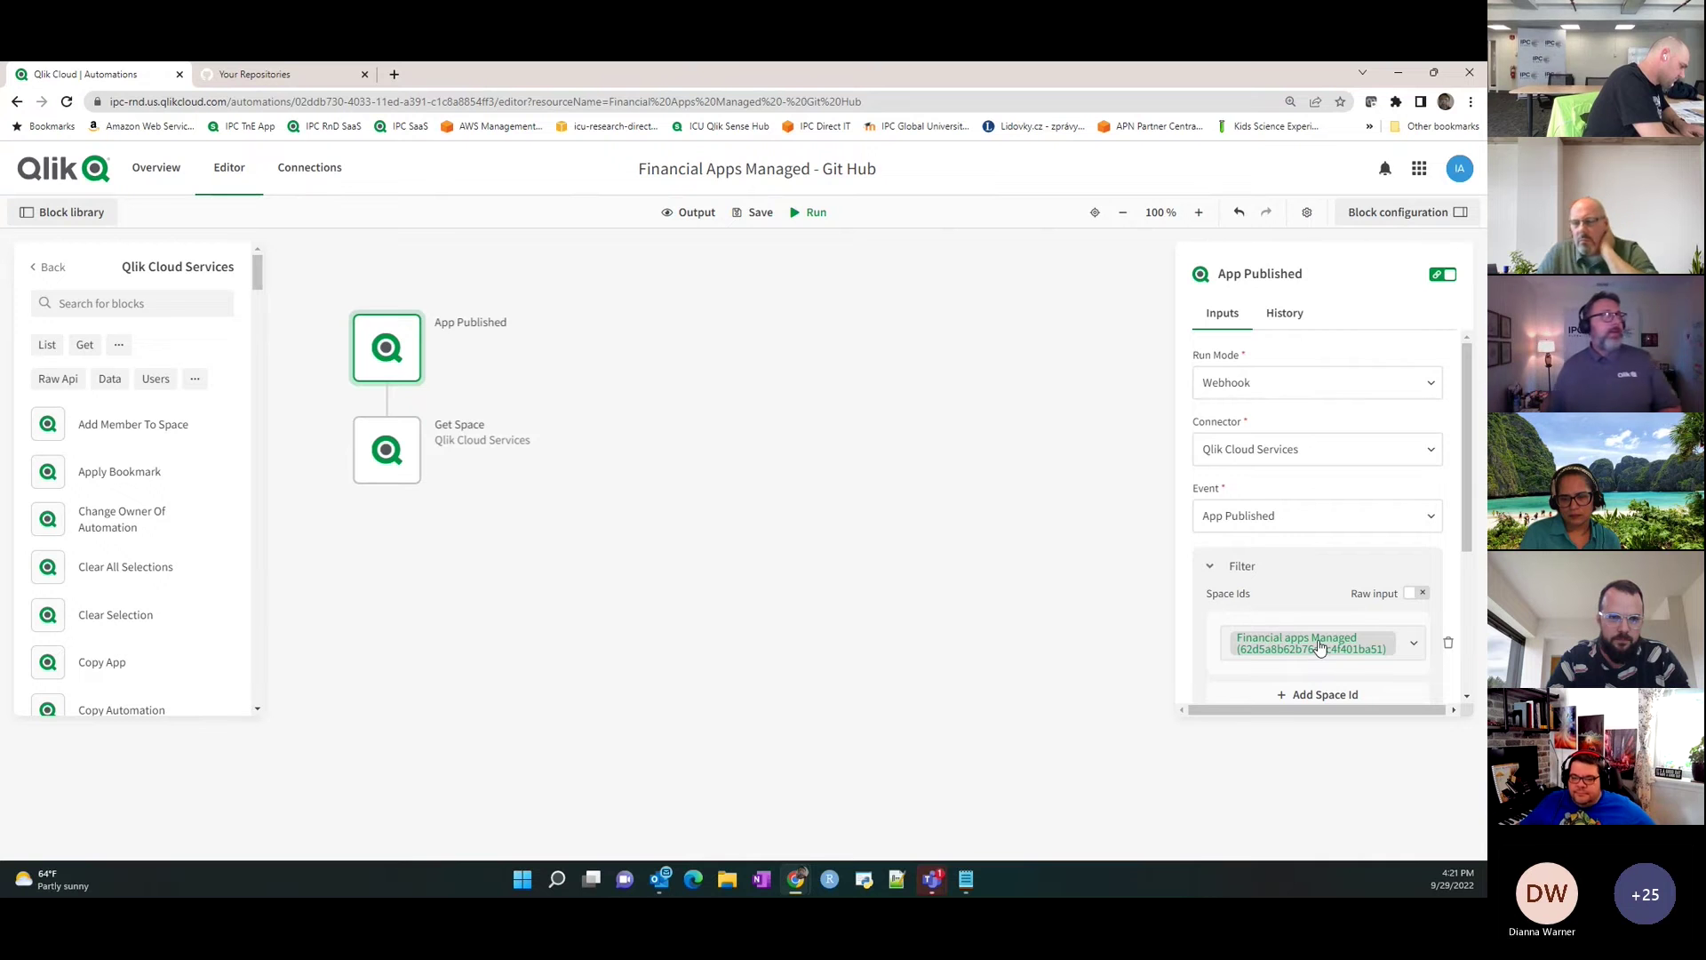
{"action": "left_click", "coordinate": [263, 75]}
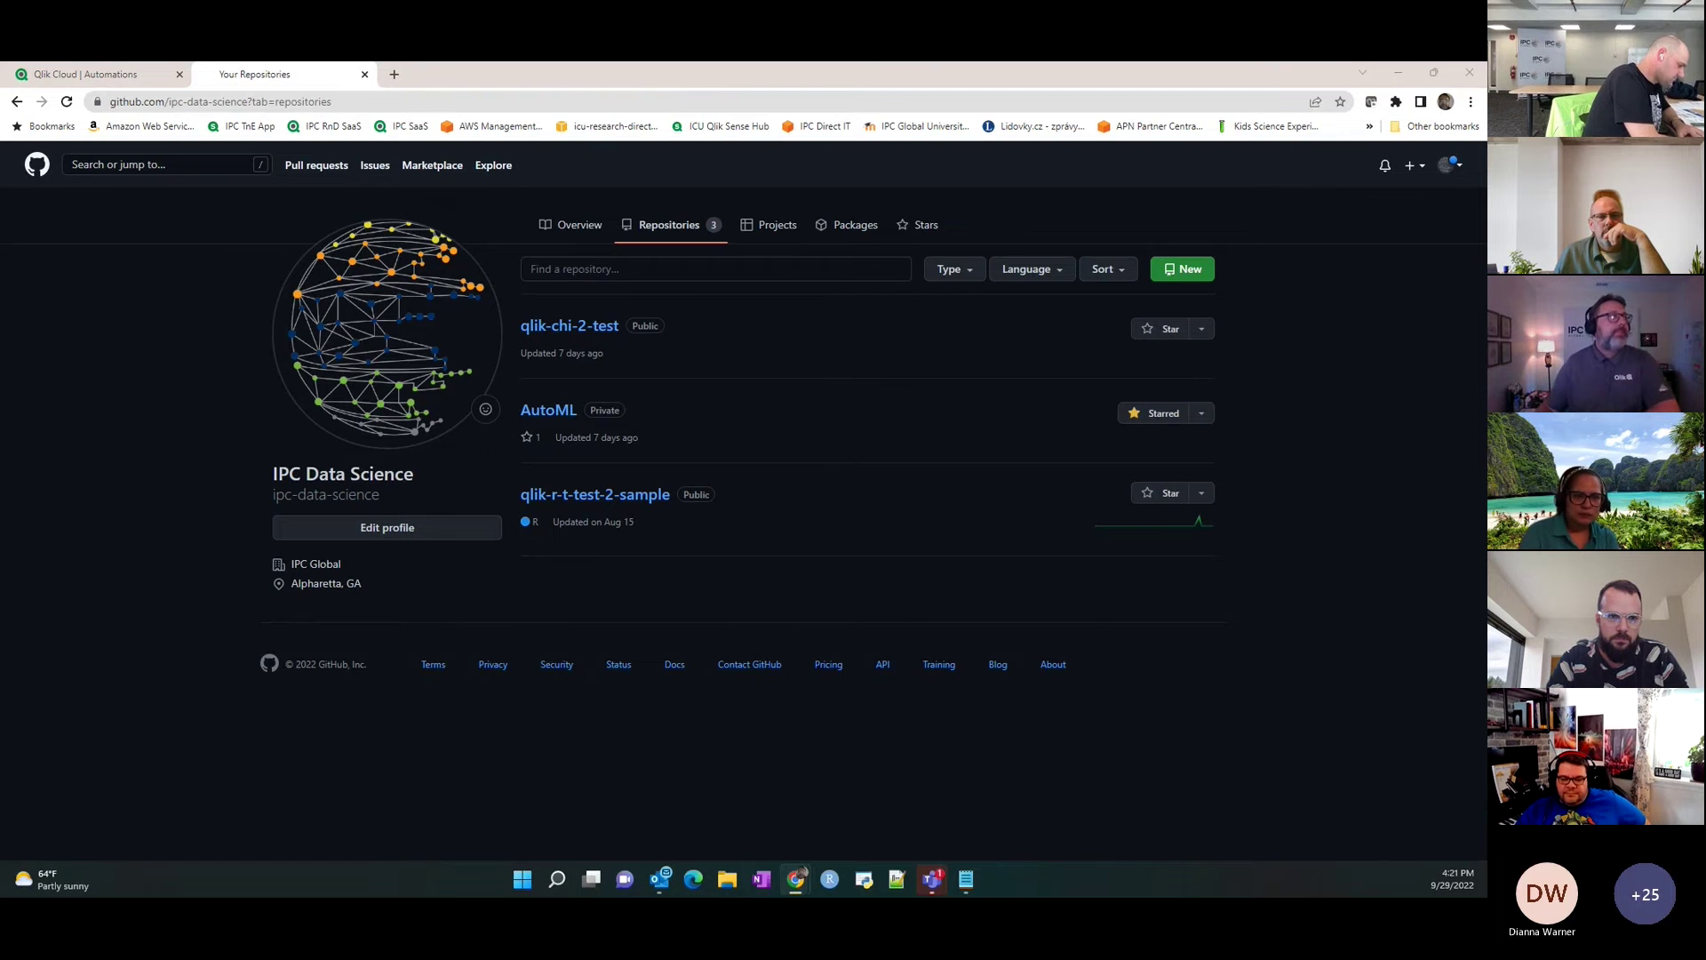
{"action": "left_click", "coordinate": [86, 74]}
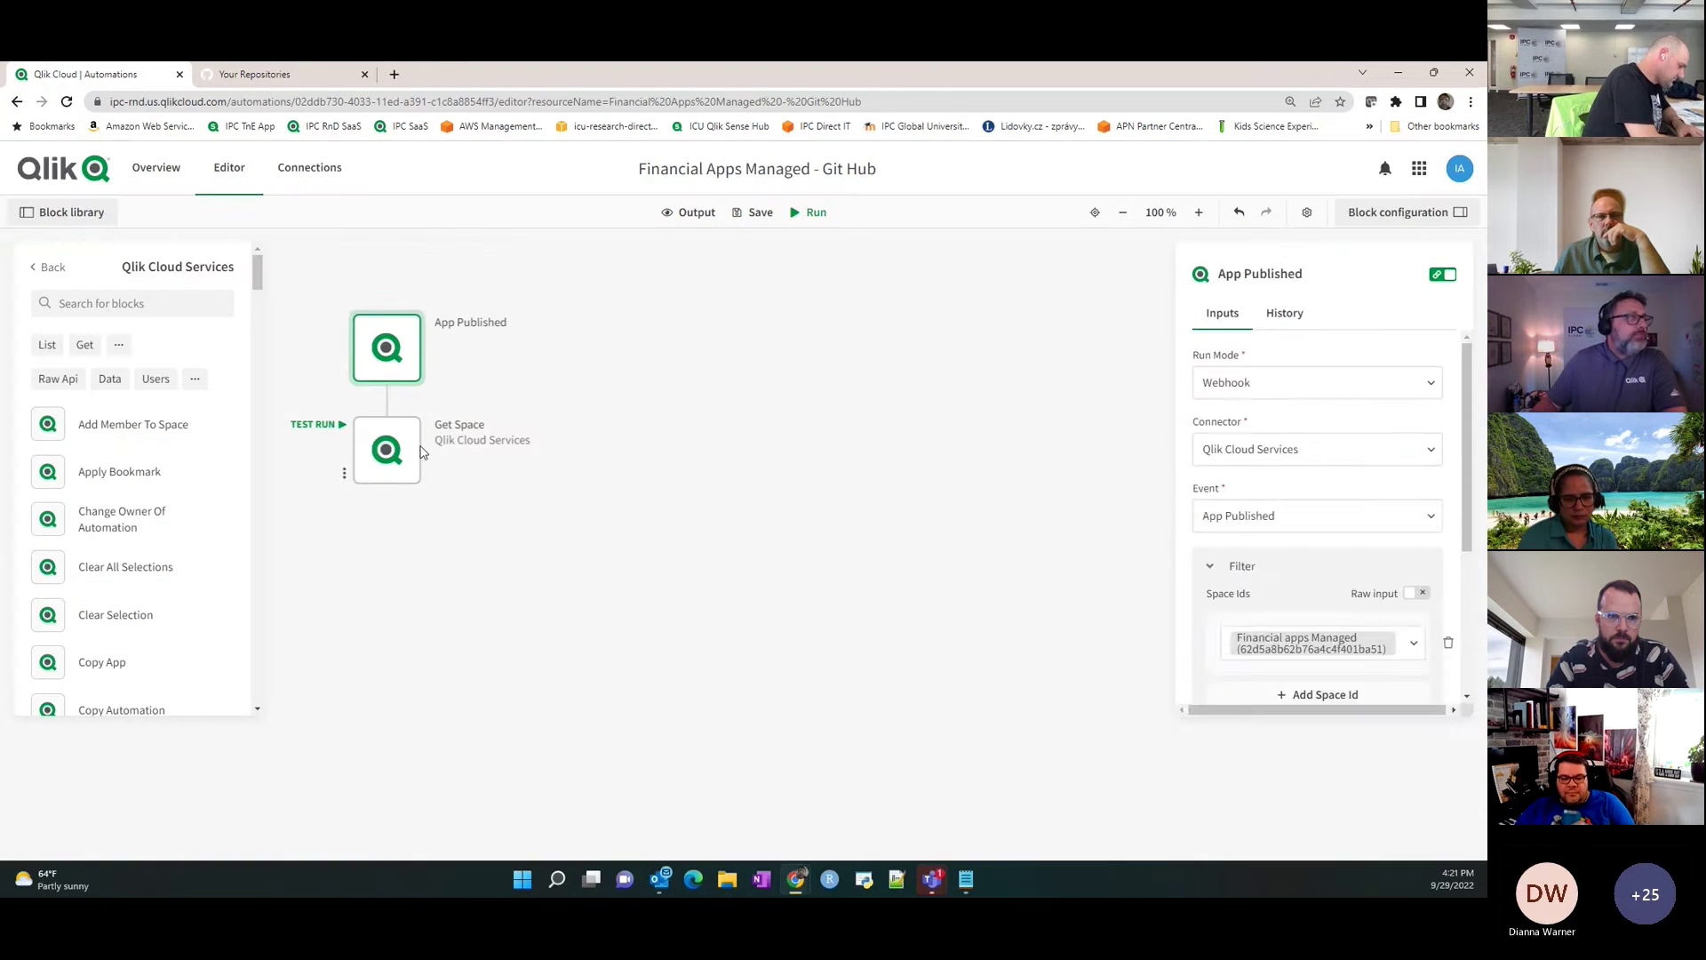
{"action": "left_click", "coordinate": [410, 459]}
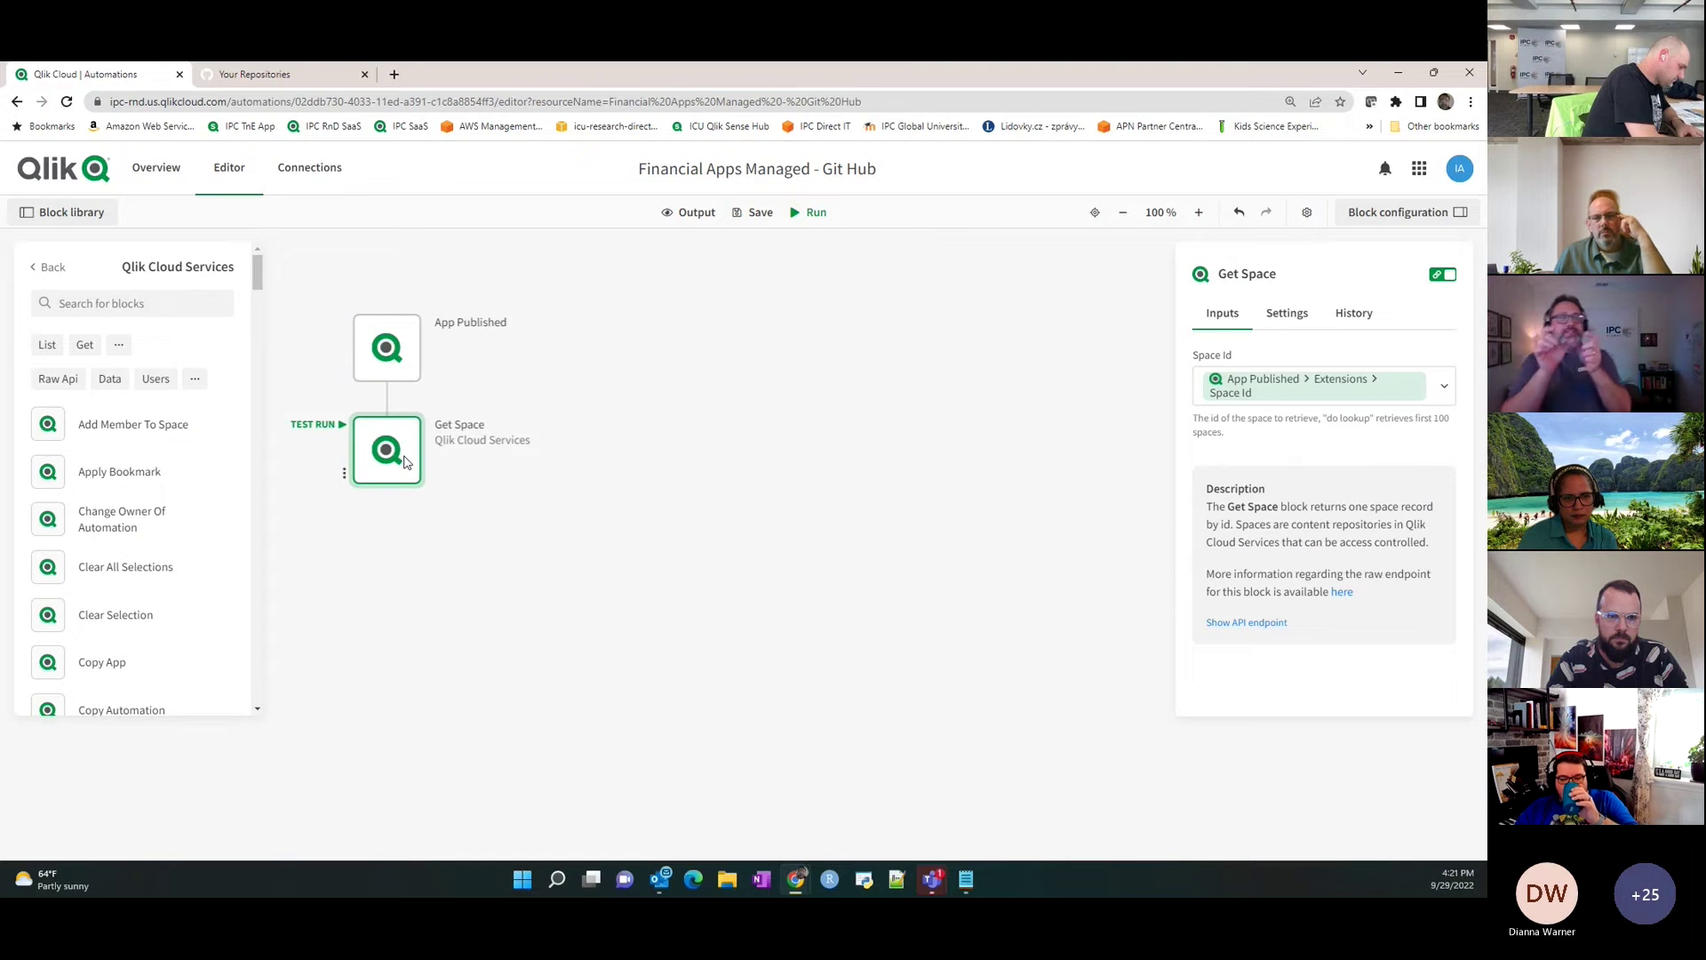
Add a Variable block from the Basic blocks directly below the Get Space block.
{"action": "left_click", "coordinate": [253, 75]}
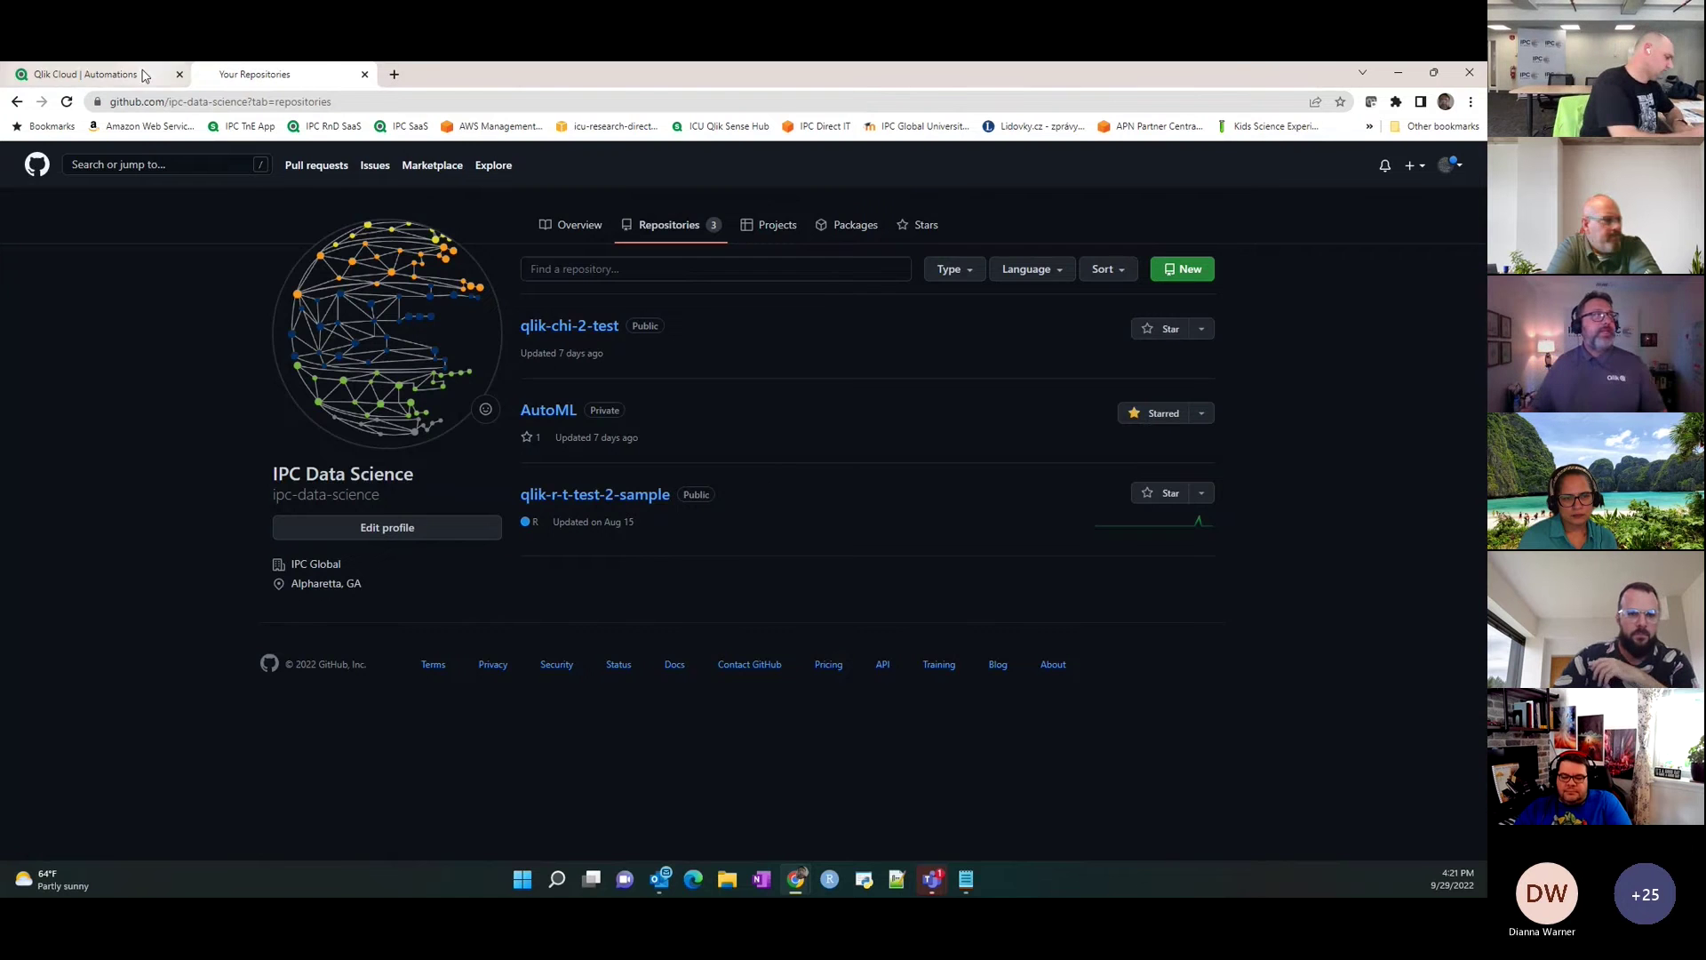
{"action": "left_click", "coordinate": [89, 75]}
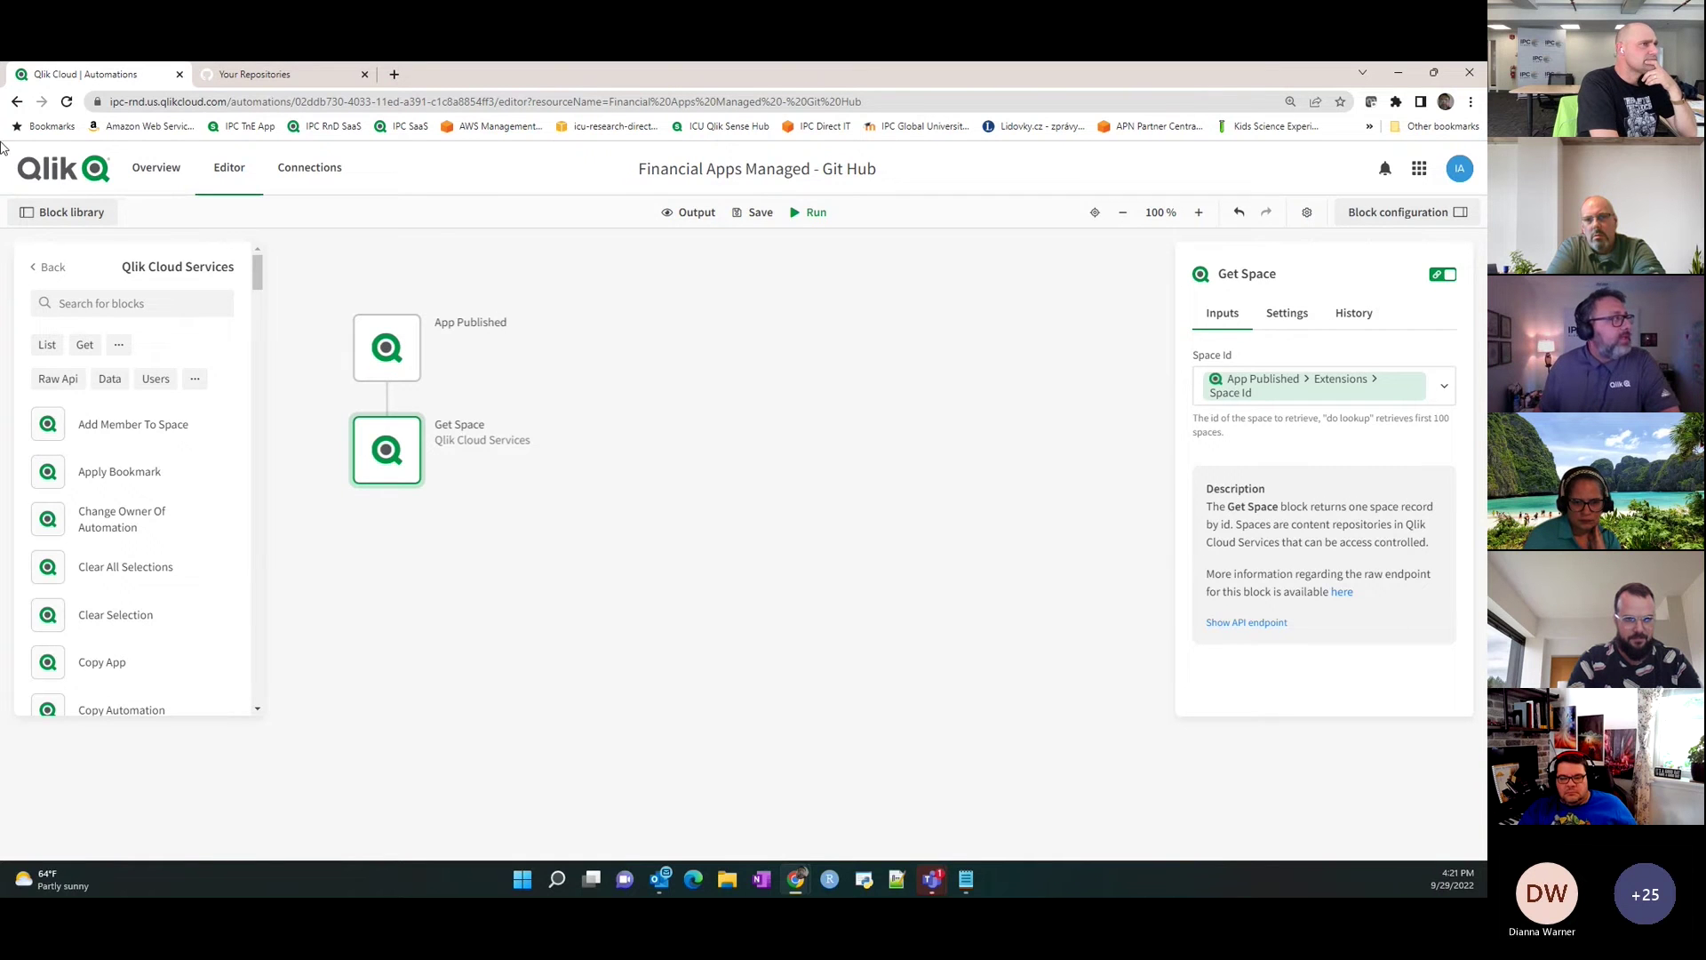
{"action": "left_click", "coordinate": [48, 267]}
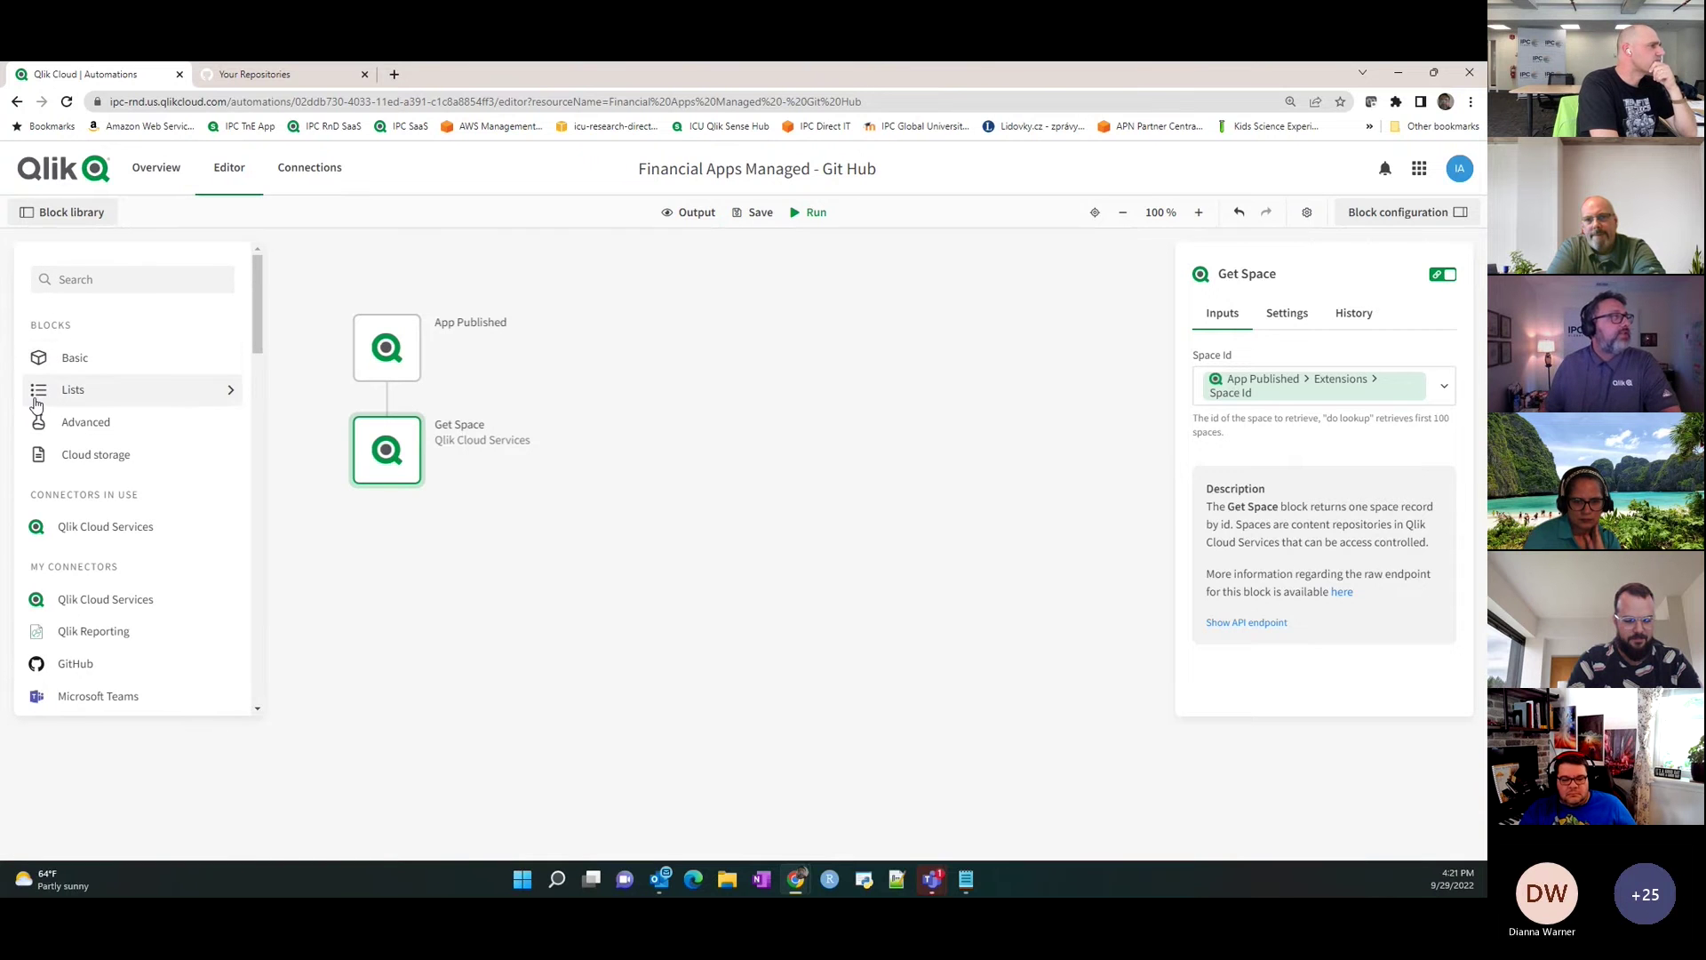
{"action": "left_click", "coordinate": [143, 281]}
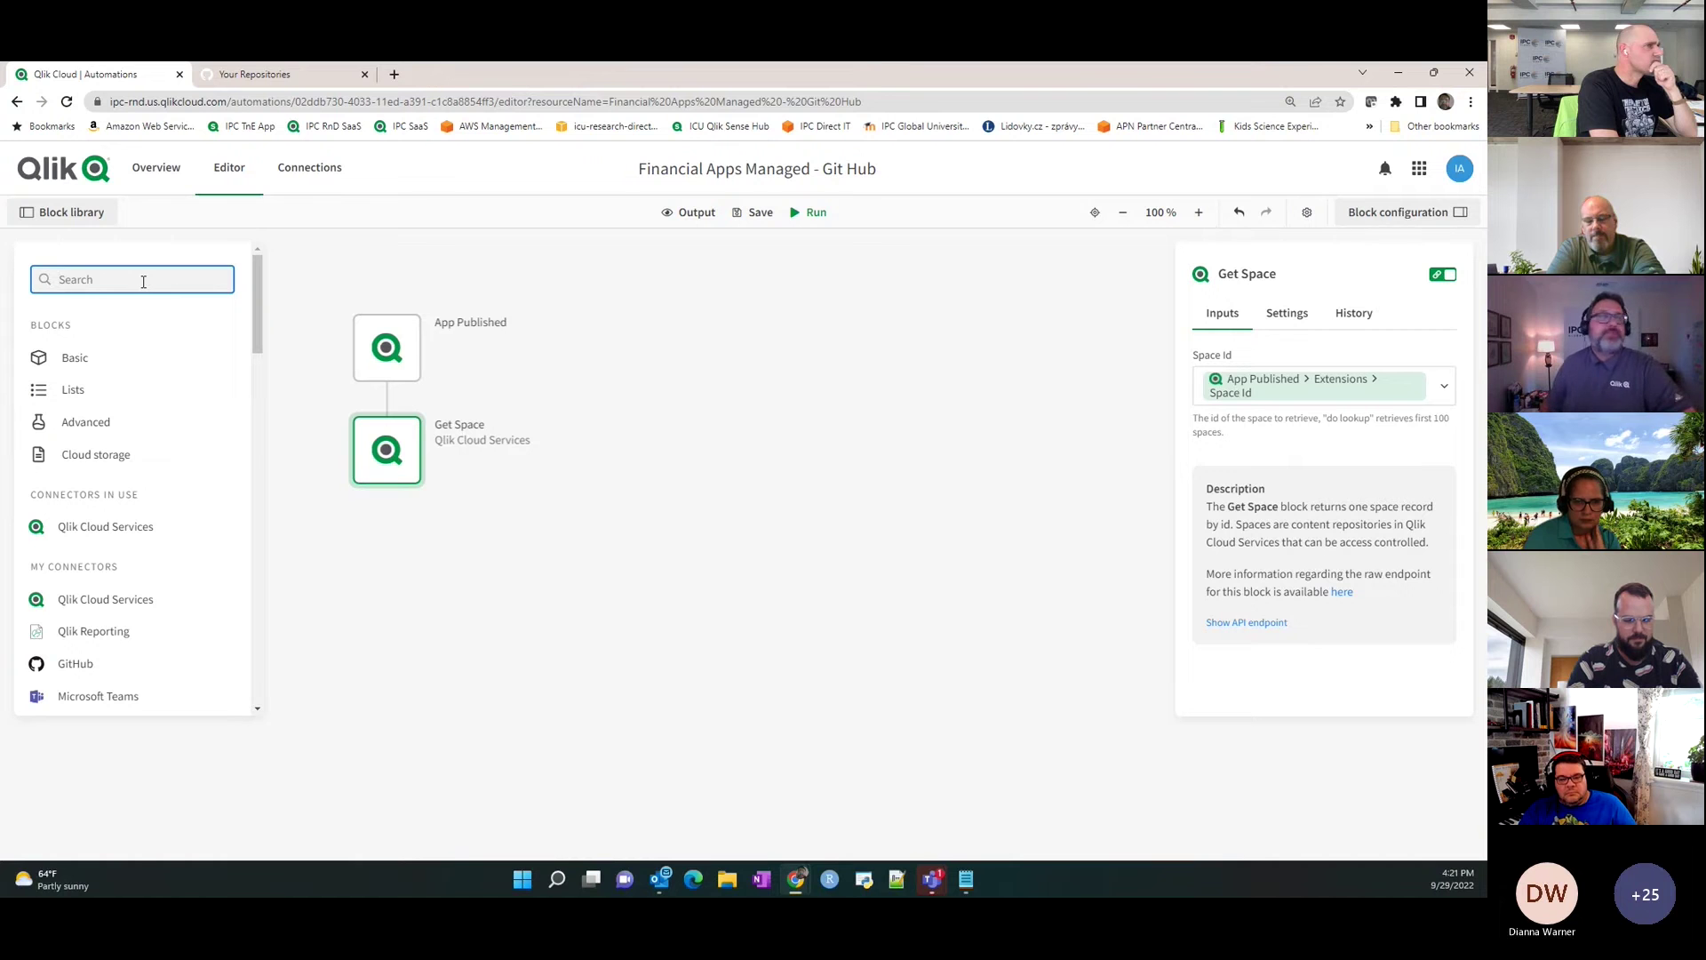
{"action": "left_click", "coordinate": [128, 359]}
{"action": "scroll", "coordinate": [171, 442], "scroll_direction": "down", "scroll_amount": 1}
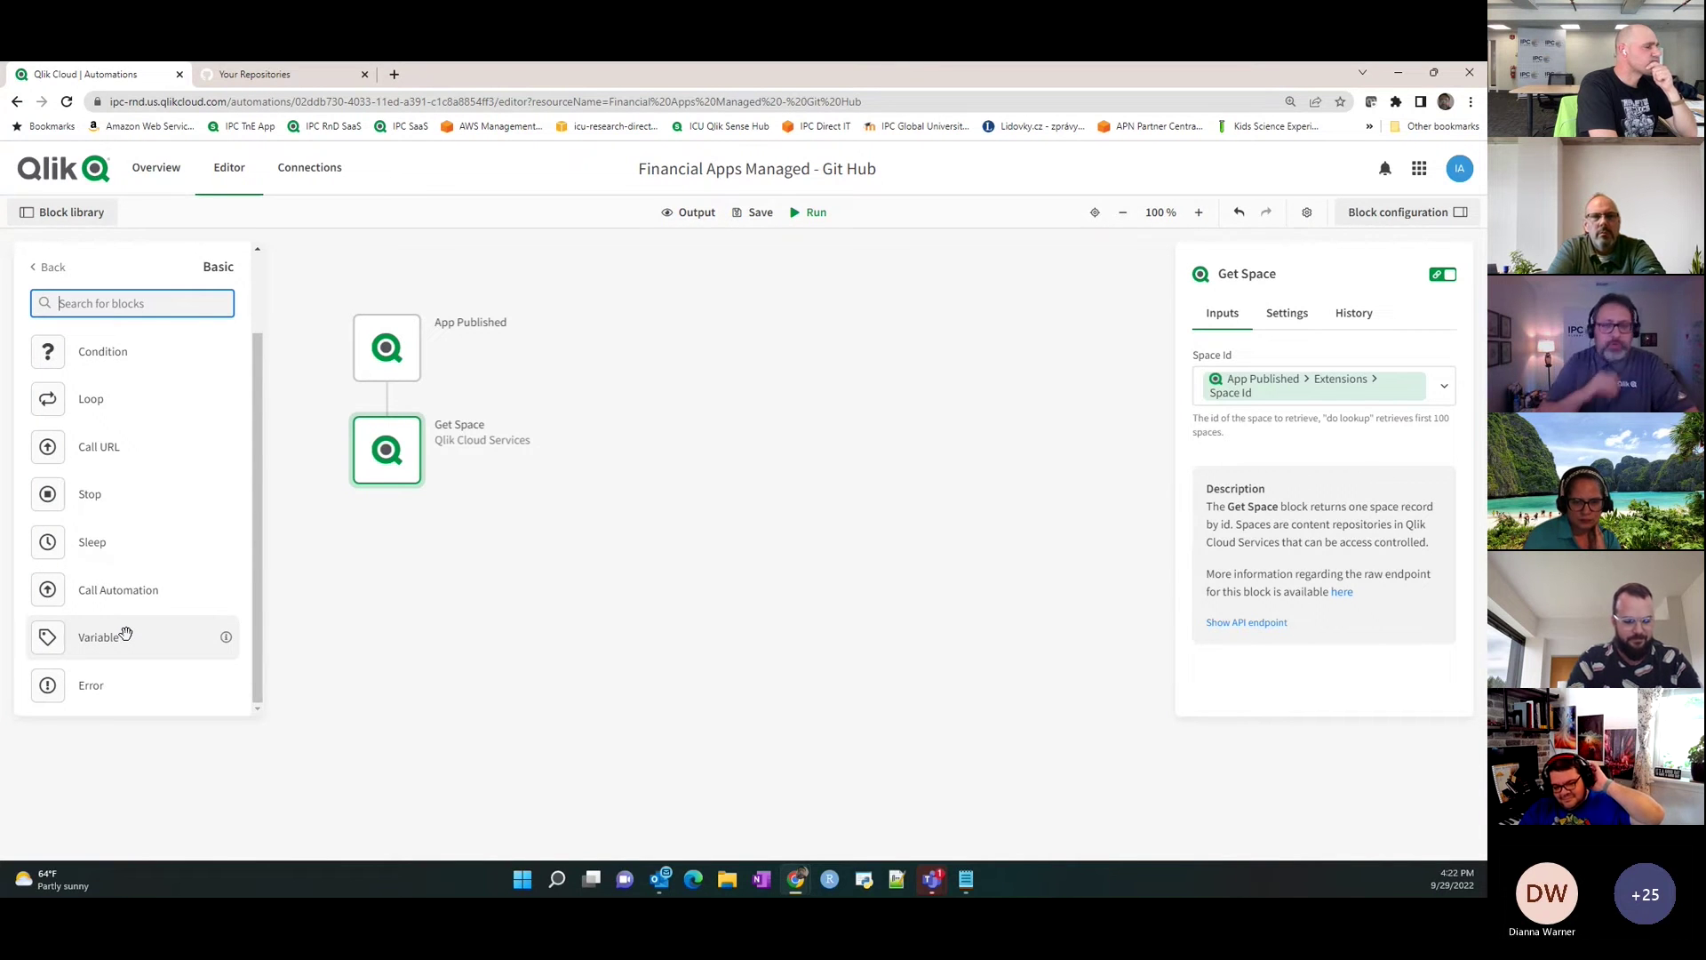
{"action": "left_click_drag", "start_coordinate": [125, 633], "coordinate": [394, 538]}
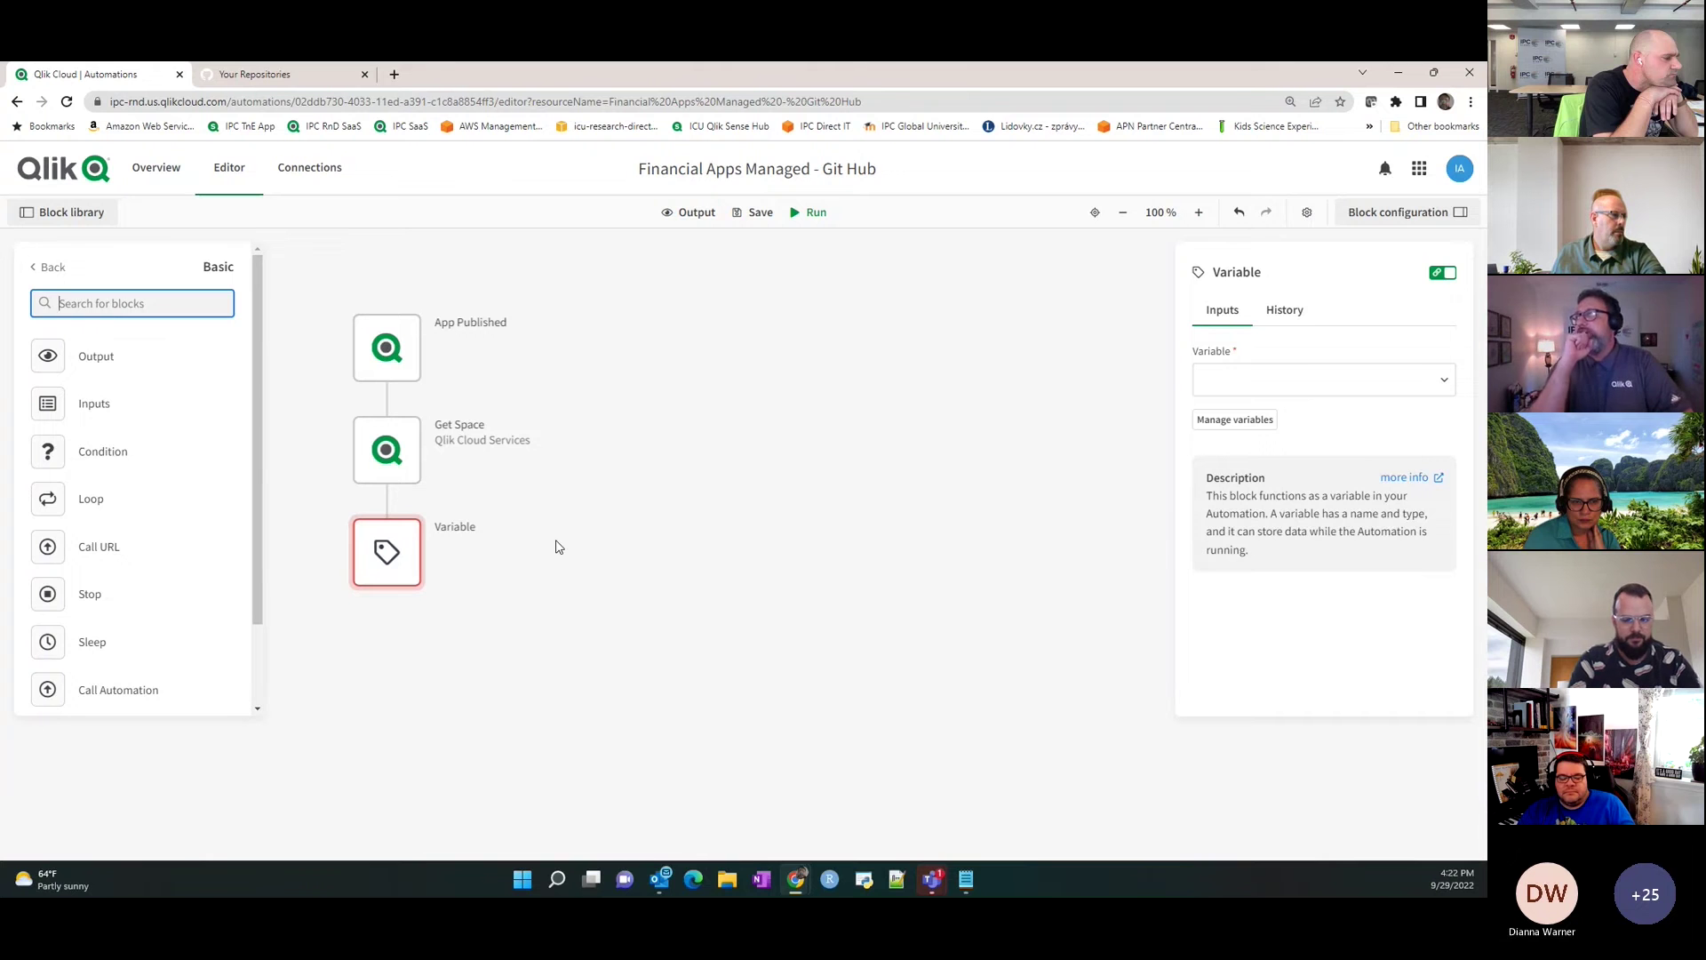
Create a String variable named vSpace and select it in the Variable block.
{"action": "left_click", "coordinate": [1359, 378]}
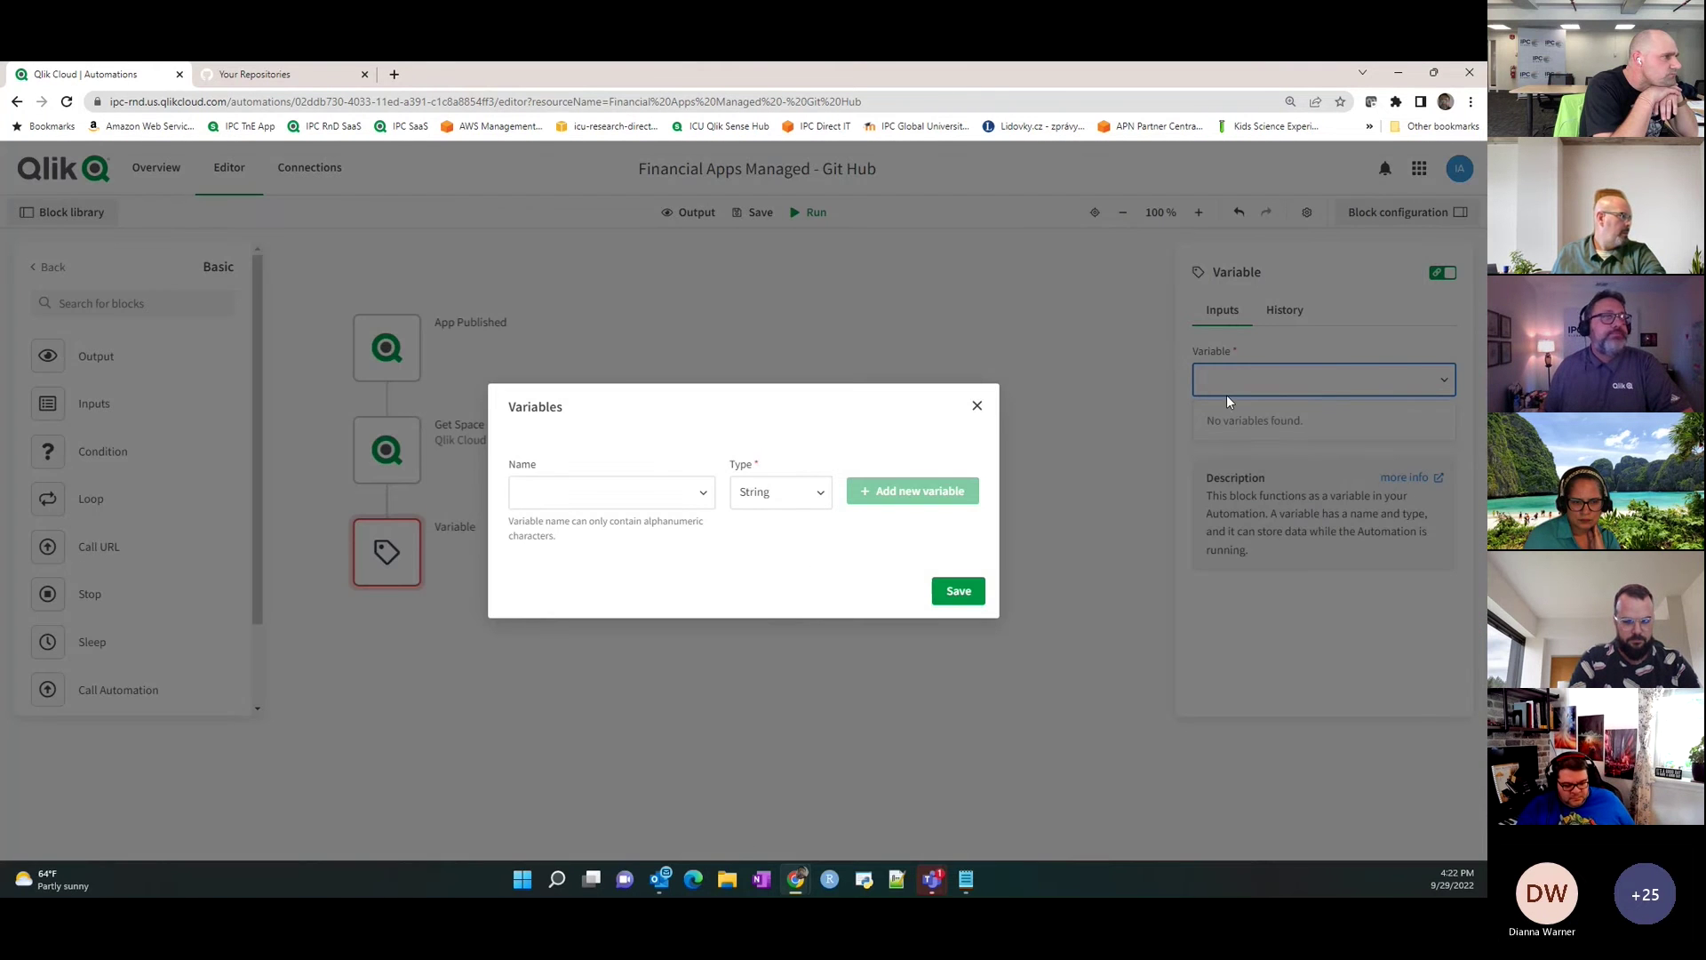
{"action": "left_click", "coordinate": [642, 499]}
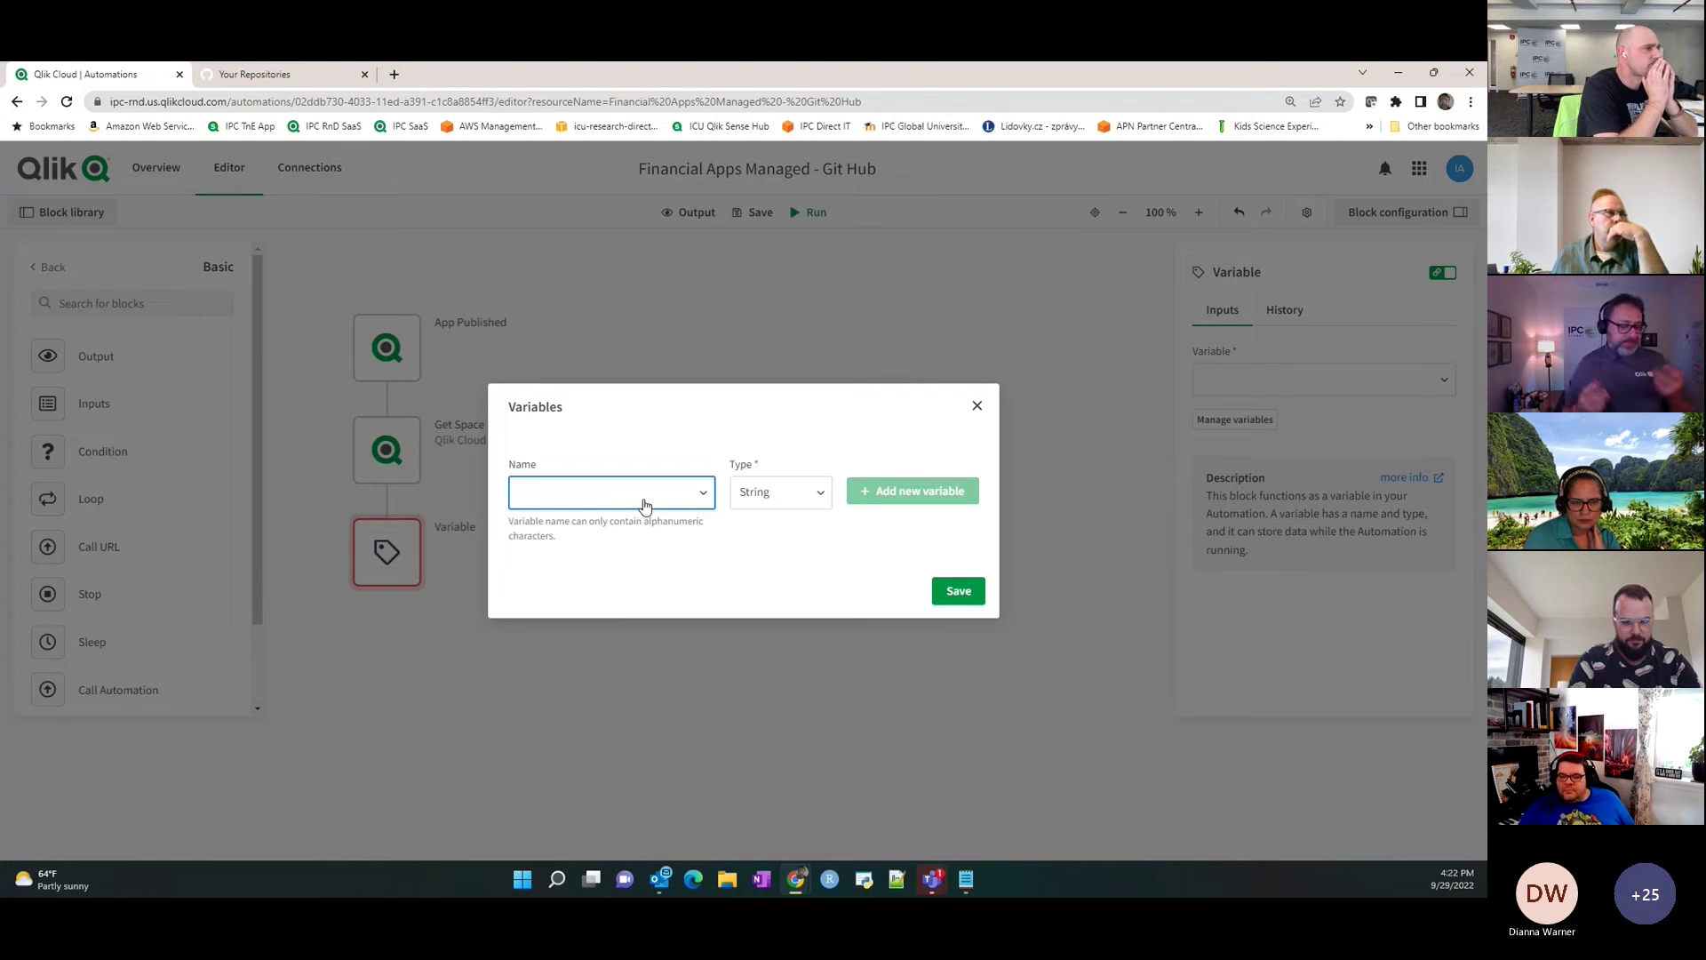
{"action": "type", "text": "vSpace"}
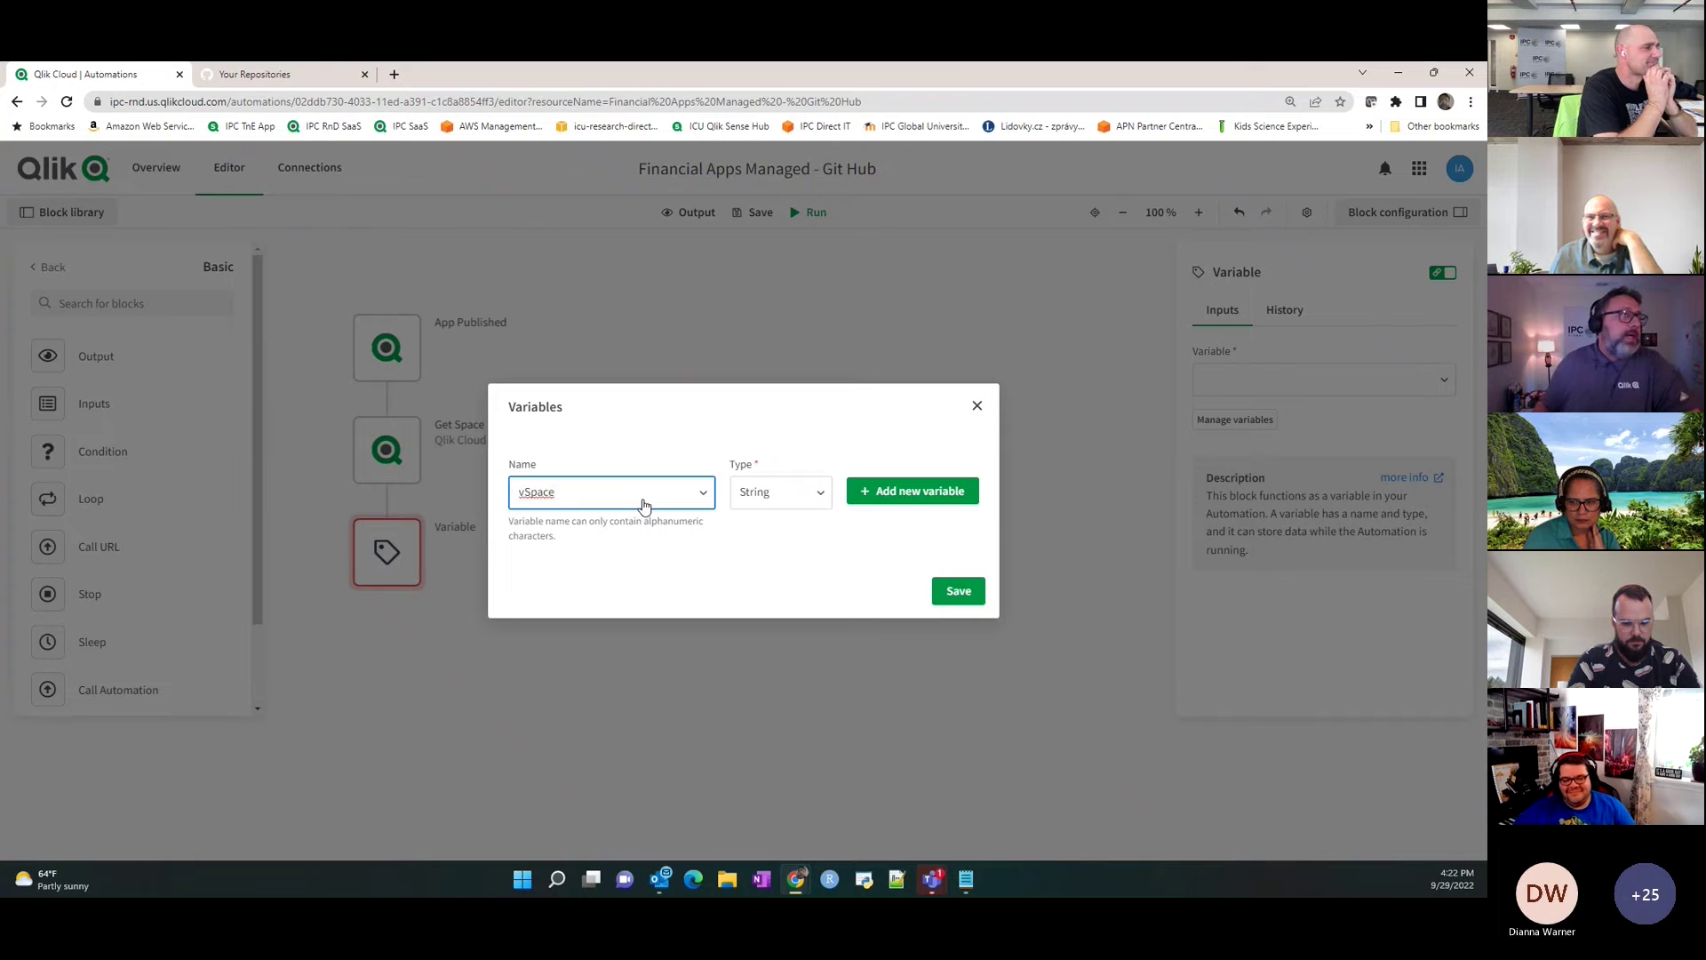
{"action": "left_click", "coordinate": [762, 496]}
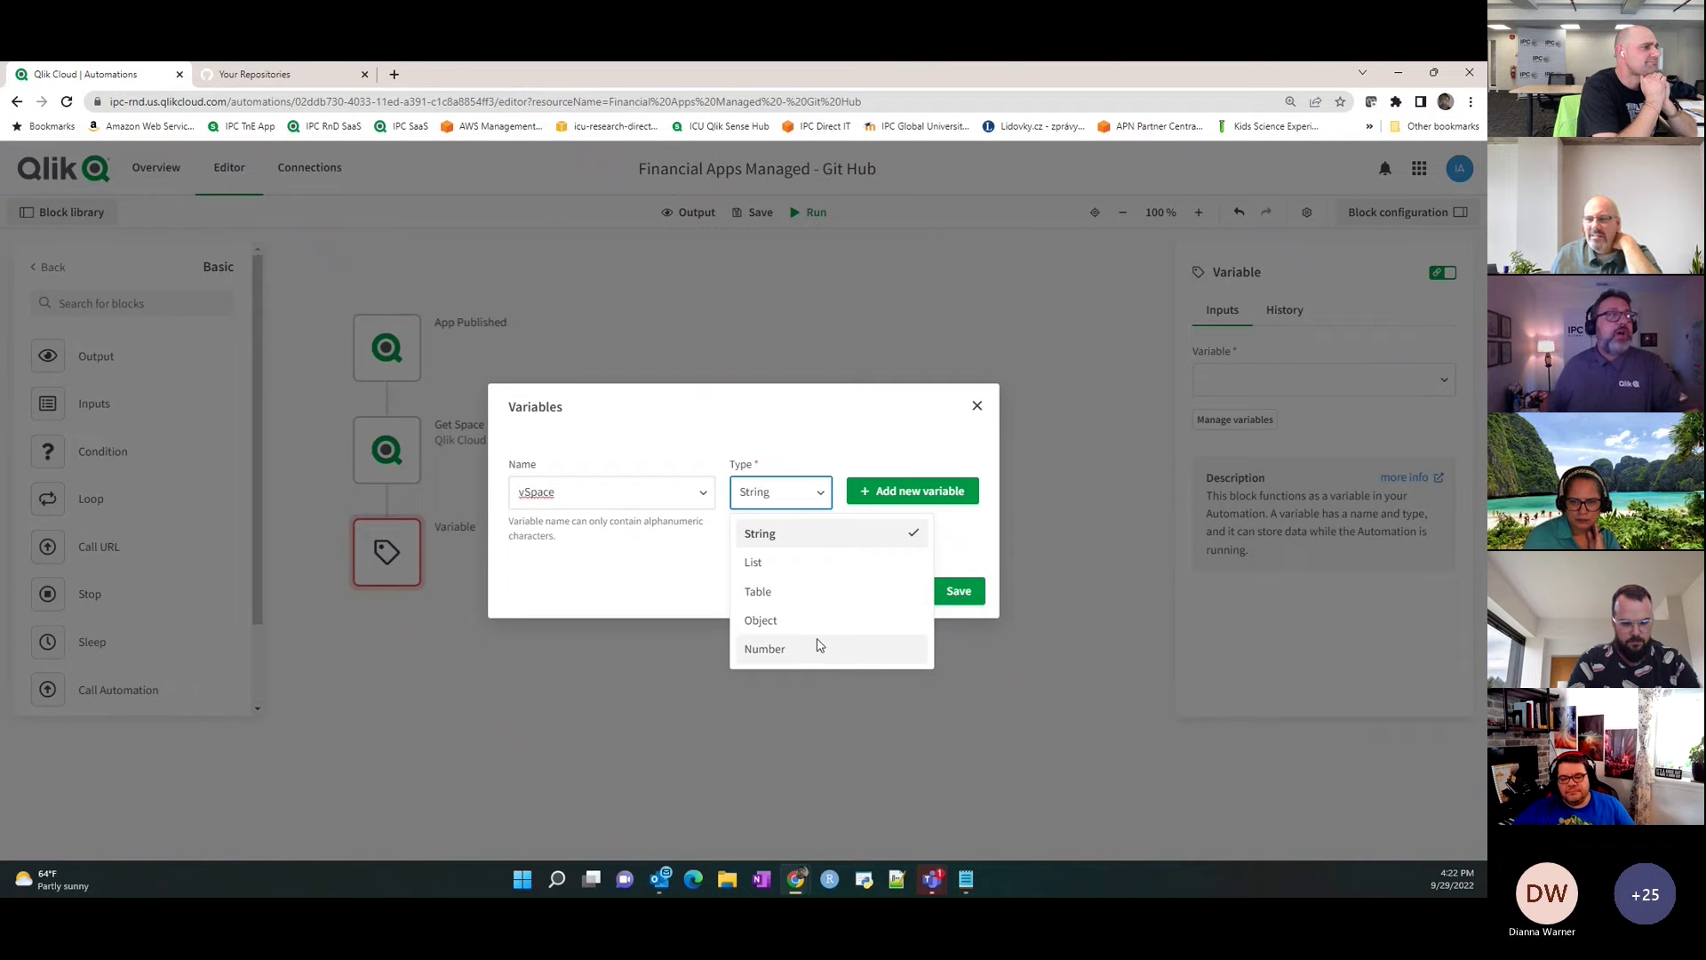
{"action": "left_click", "coordinate": [708, 598]}
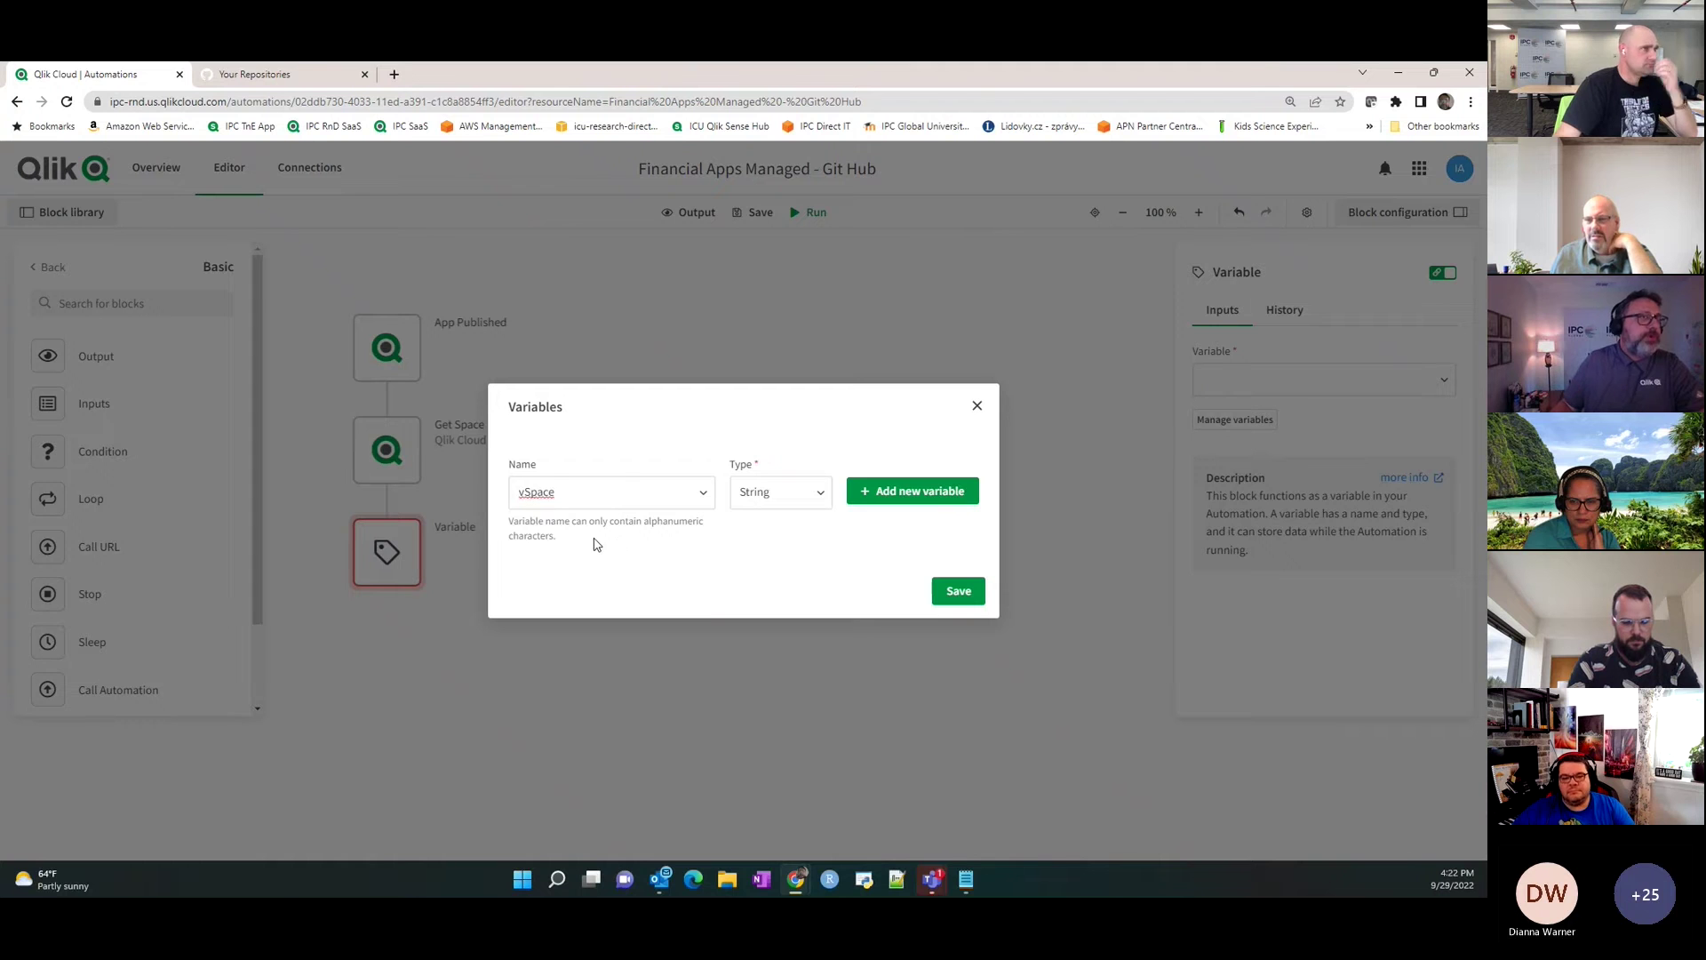
{"action": "left_click", "coordinate": [919, 497]}
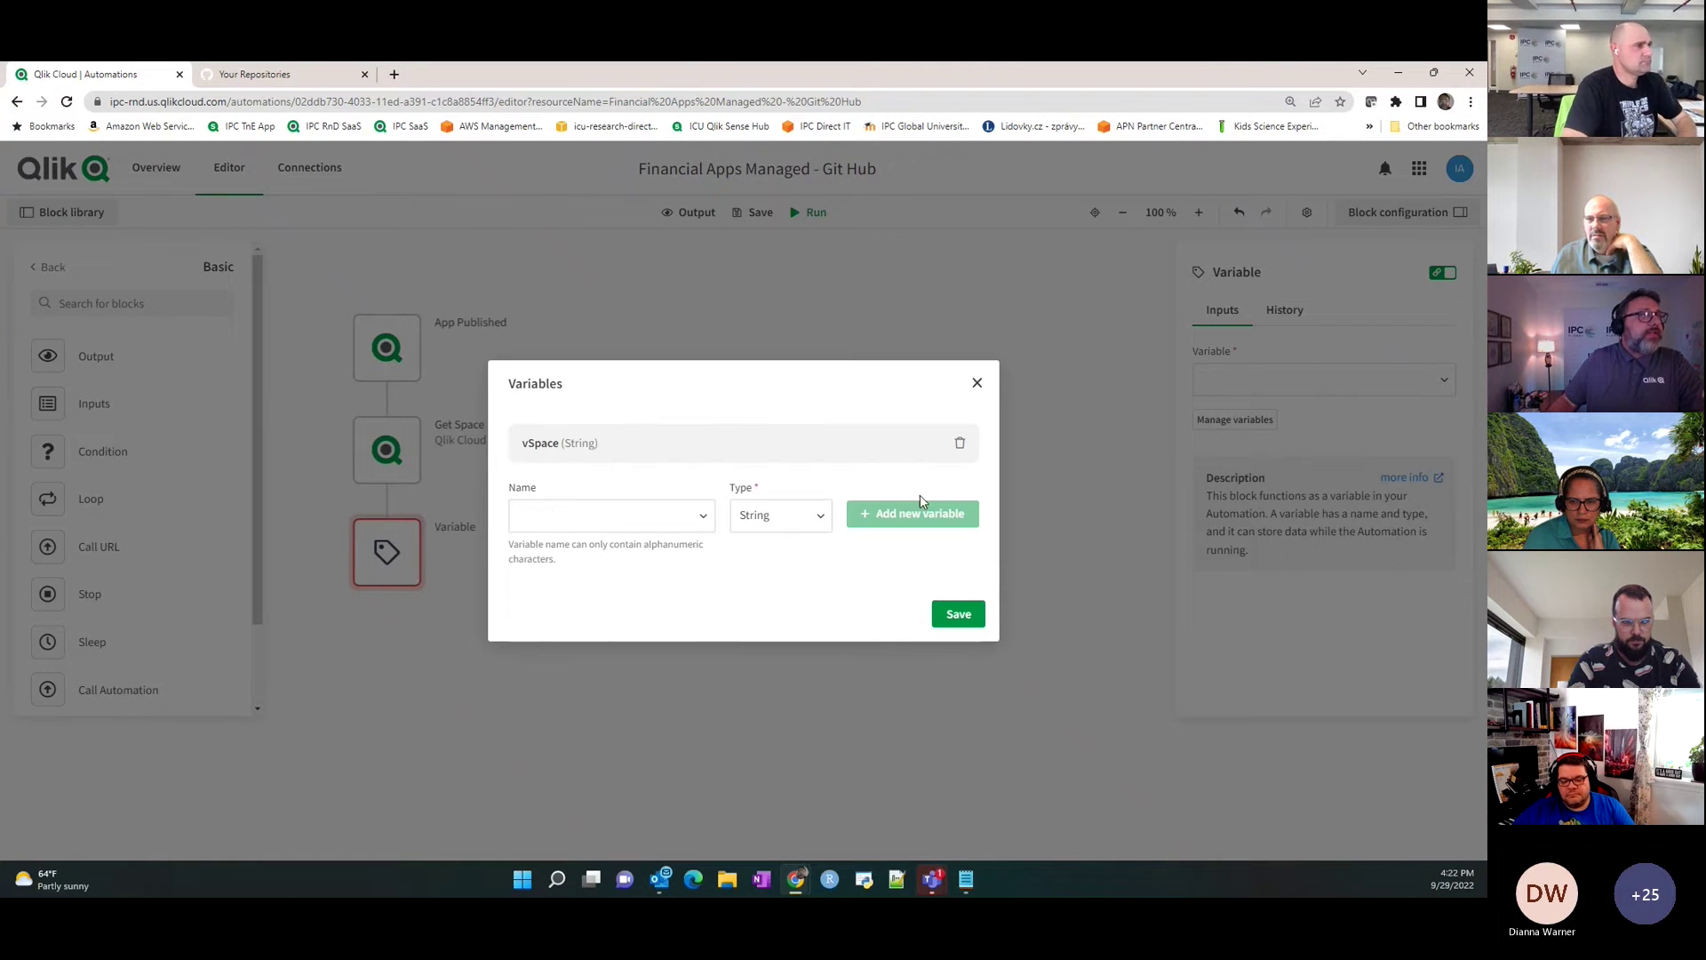
{"action": "left_click", "coordinate": [952, 617]}
{"action": "left_click", "coordinate": [1444, 379]}
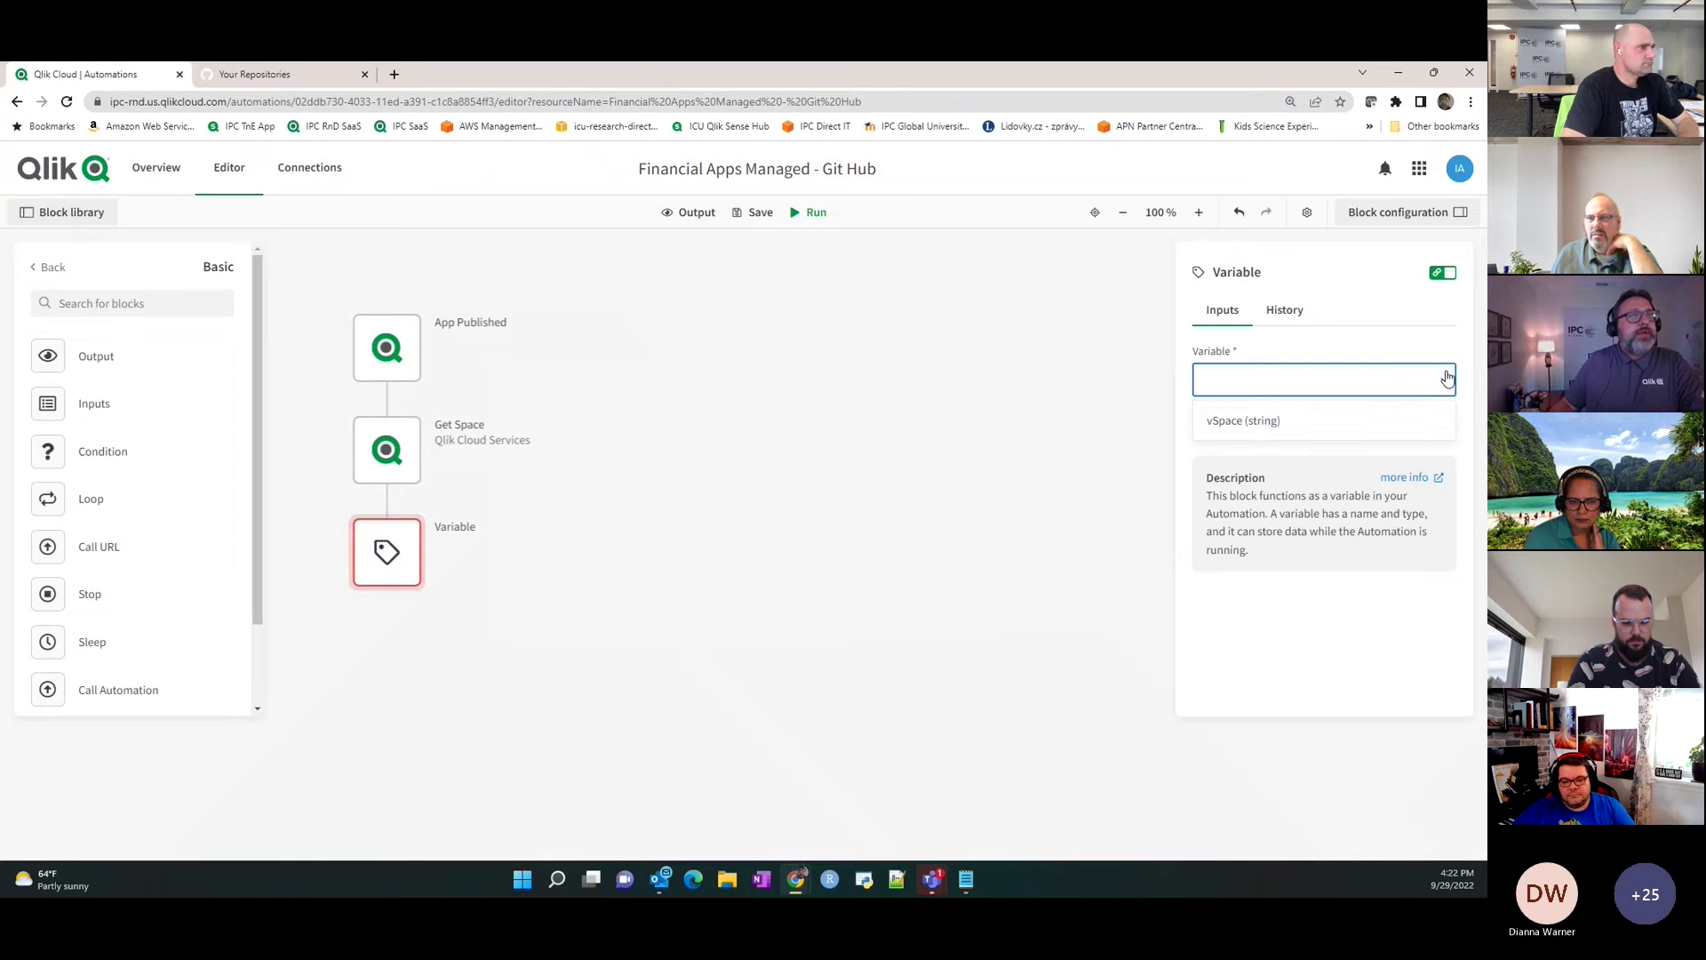
{"action": "left_click", "coordinate": [1300, 423]}
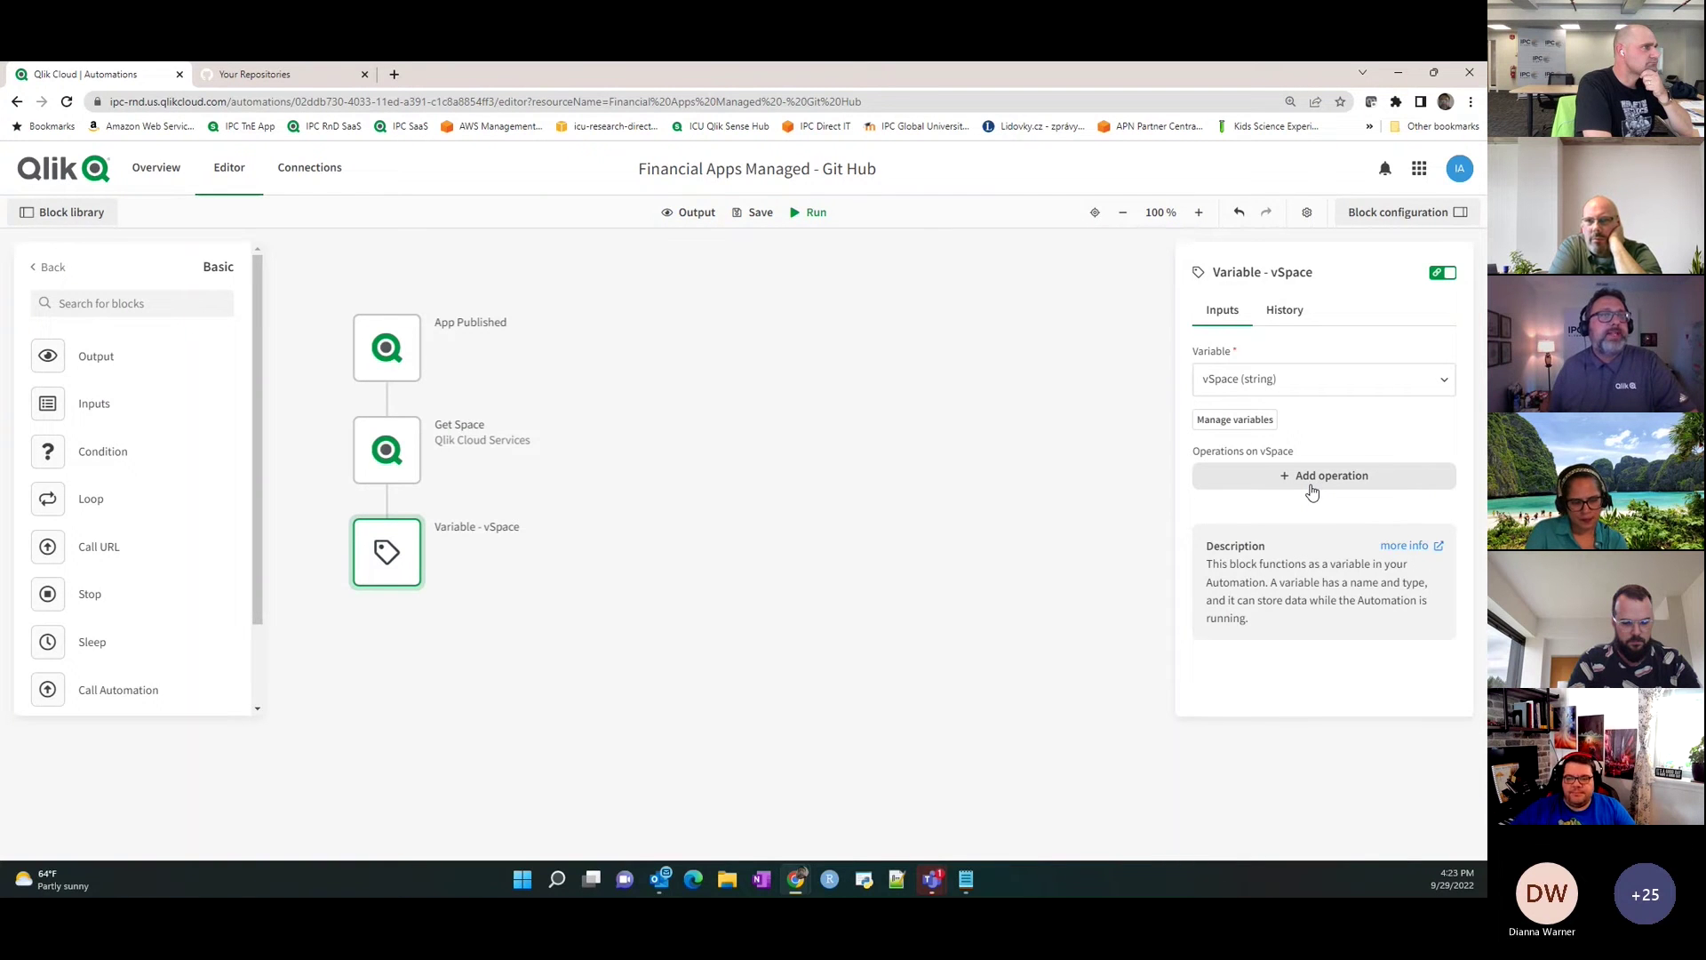
Add a Set value operation for vSpace that uses the Replace text function as its value.
{"action": "left_click", "coordinate": [1311, 492]}
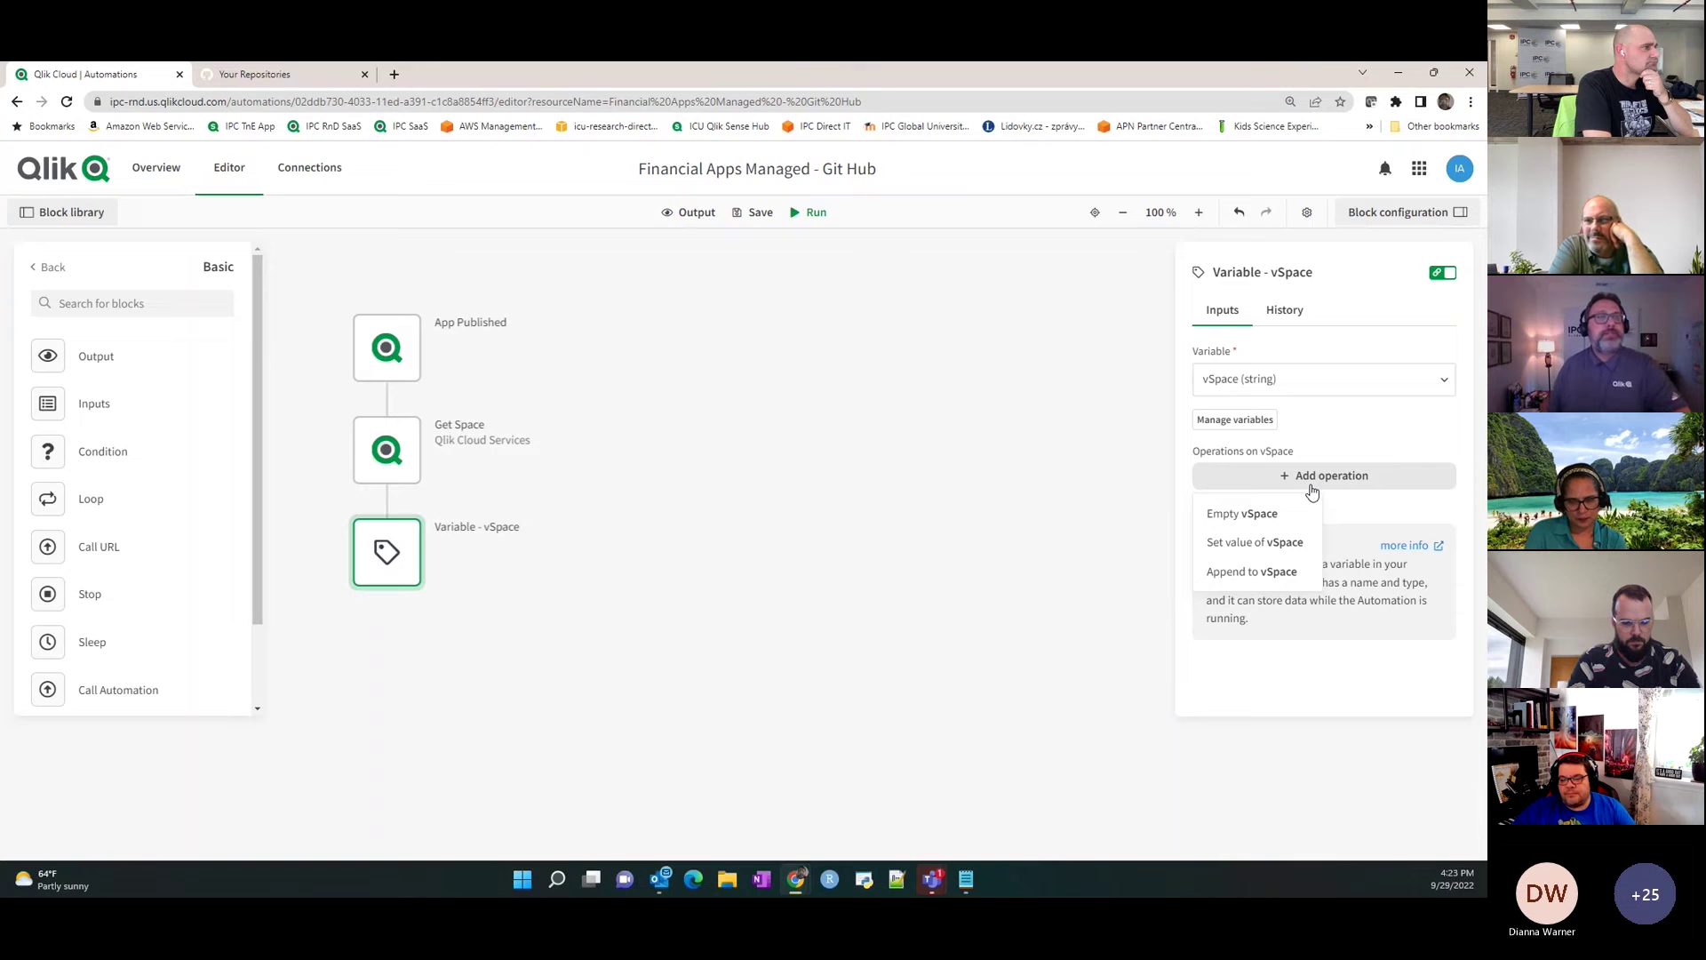
{"action": "left_click", "coordinate": [1280, 543]}
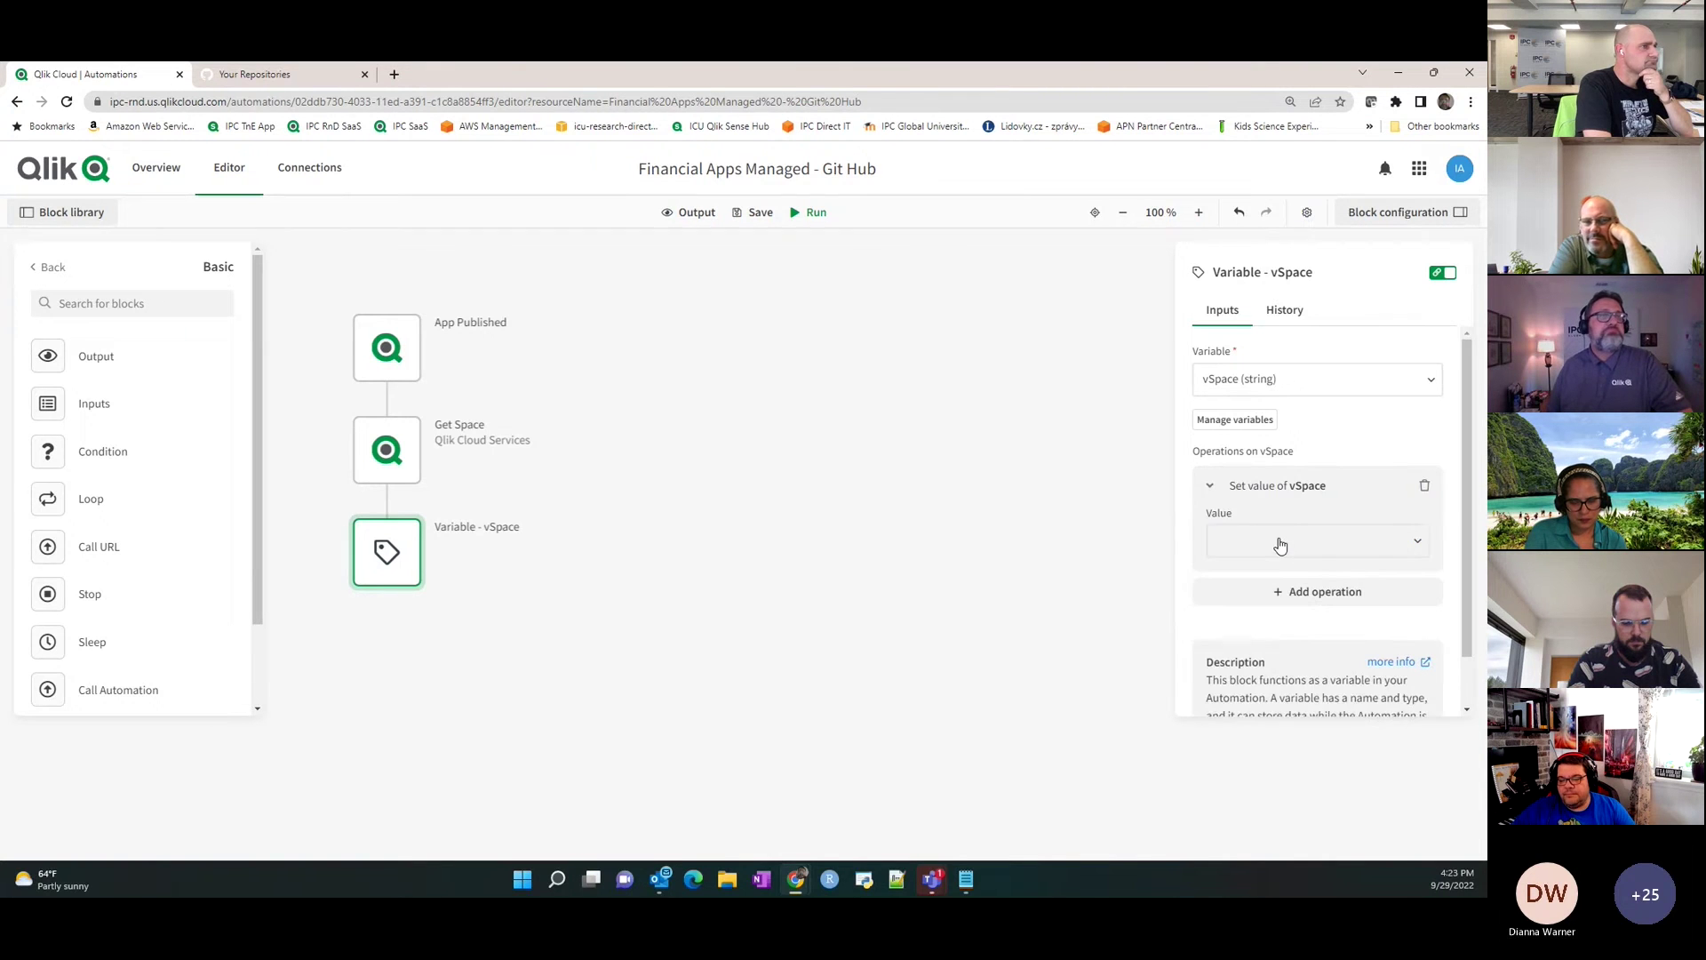
{"action": "left_click", "coordinate": [1280, 544]}
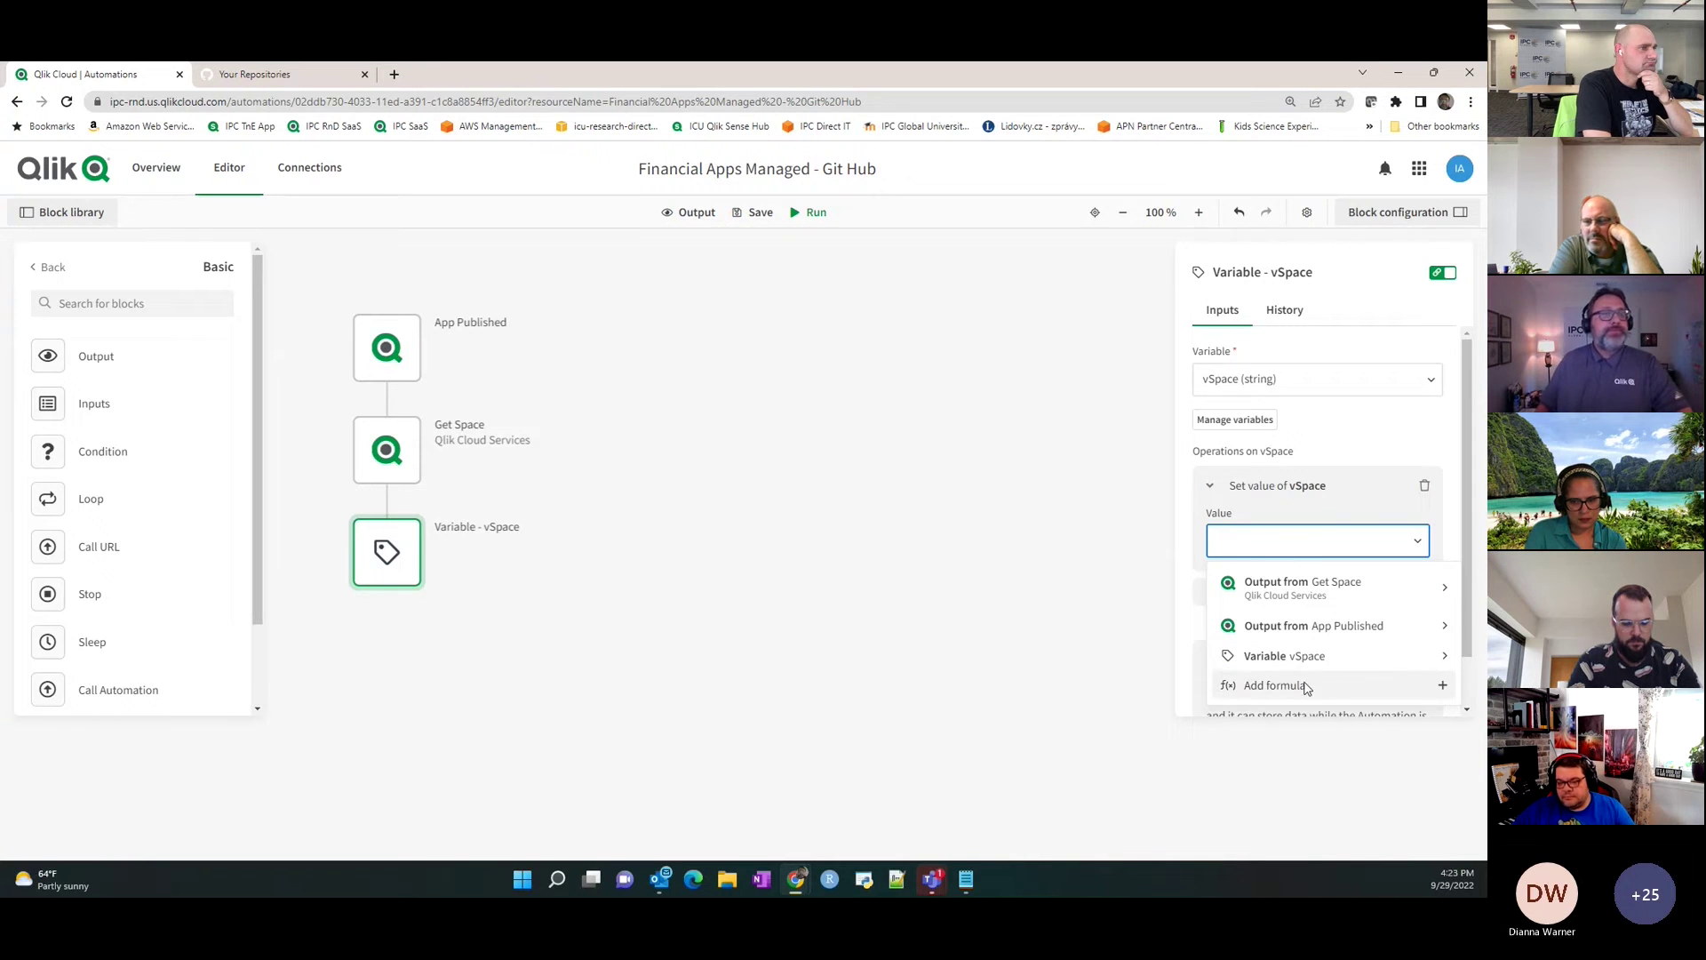
{"action": "left_click", "coordinate": [1274, 685]}
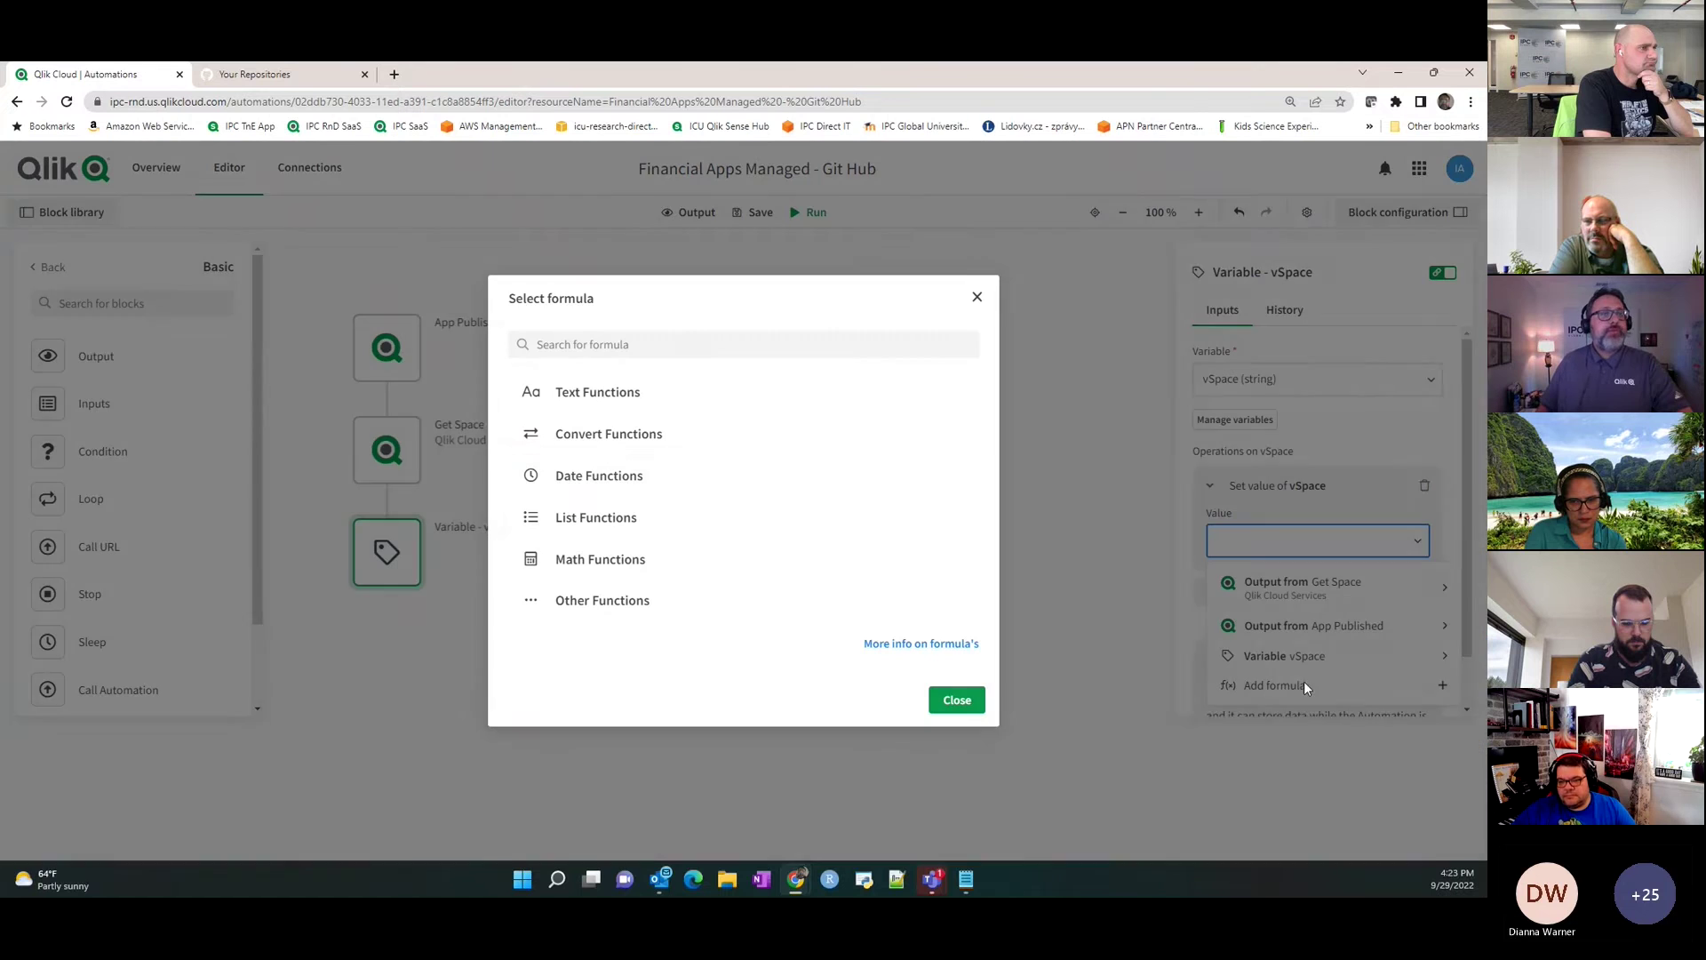
{"action": "left_click", "coordinate": [638, 394]}
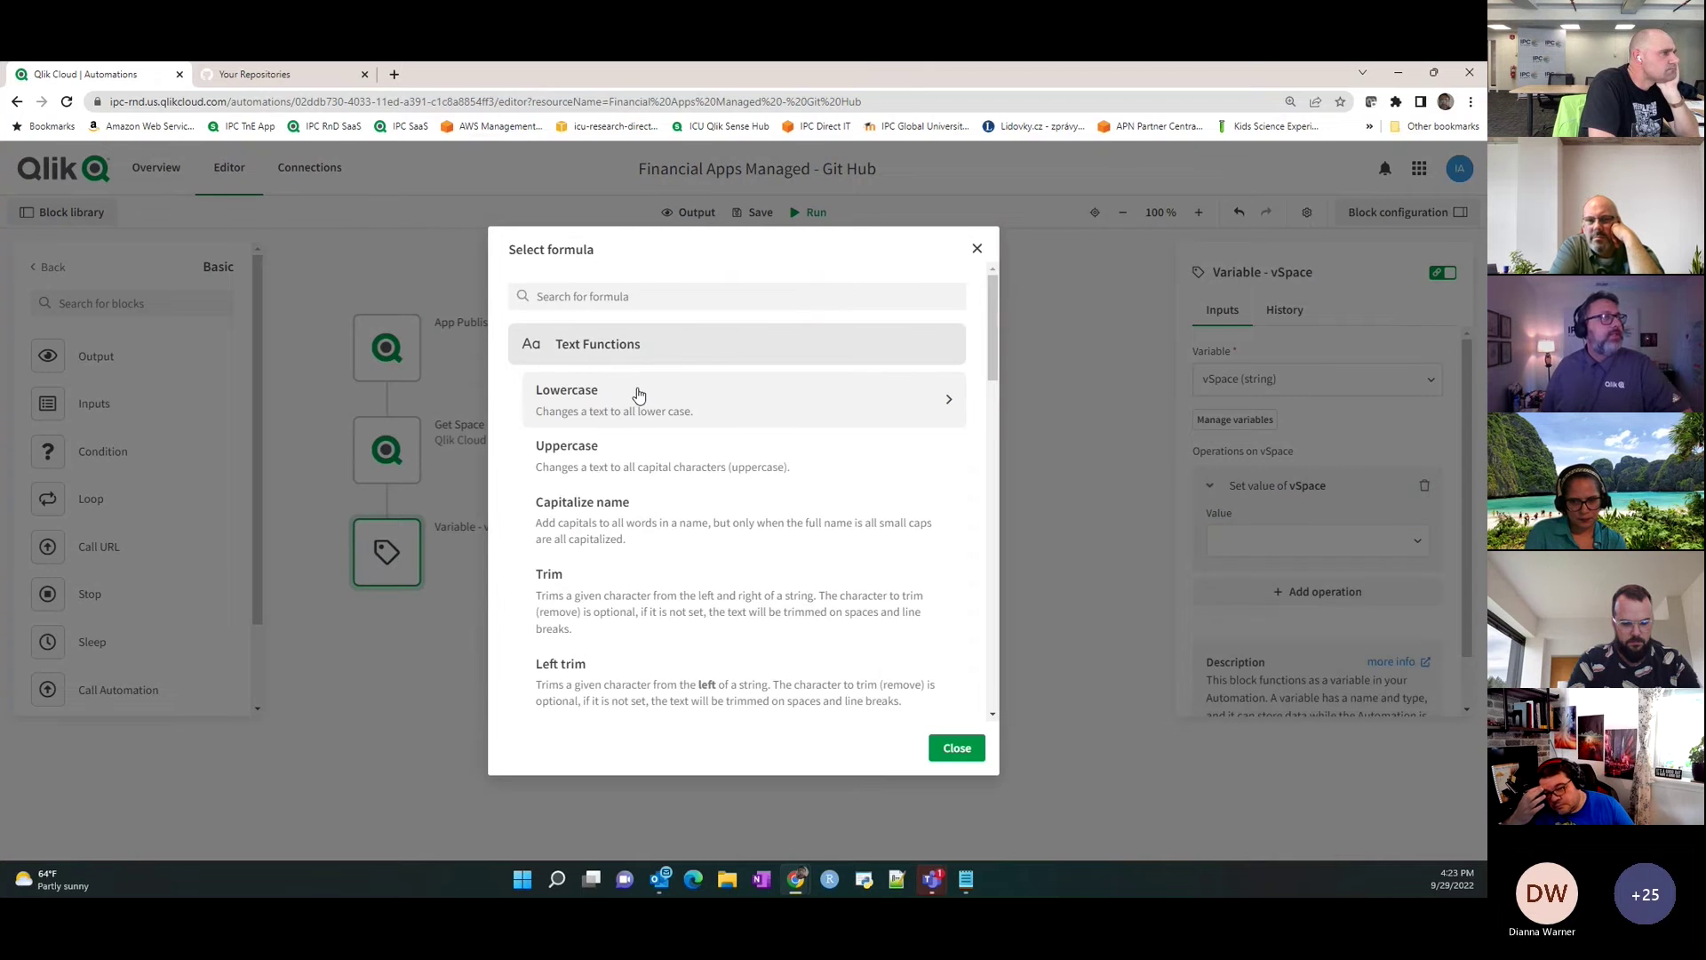
{"action": "scroll", "coordinate": [646, 466], "scroll_direction": "down", "scroll_amount": 8}
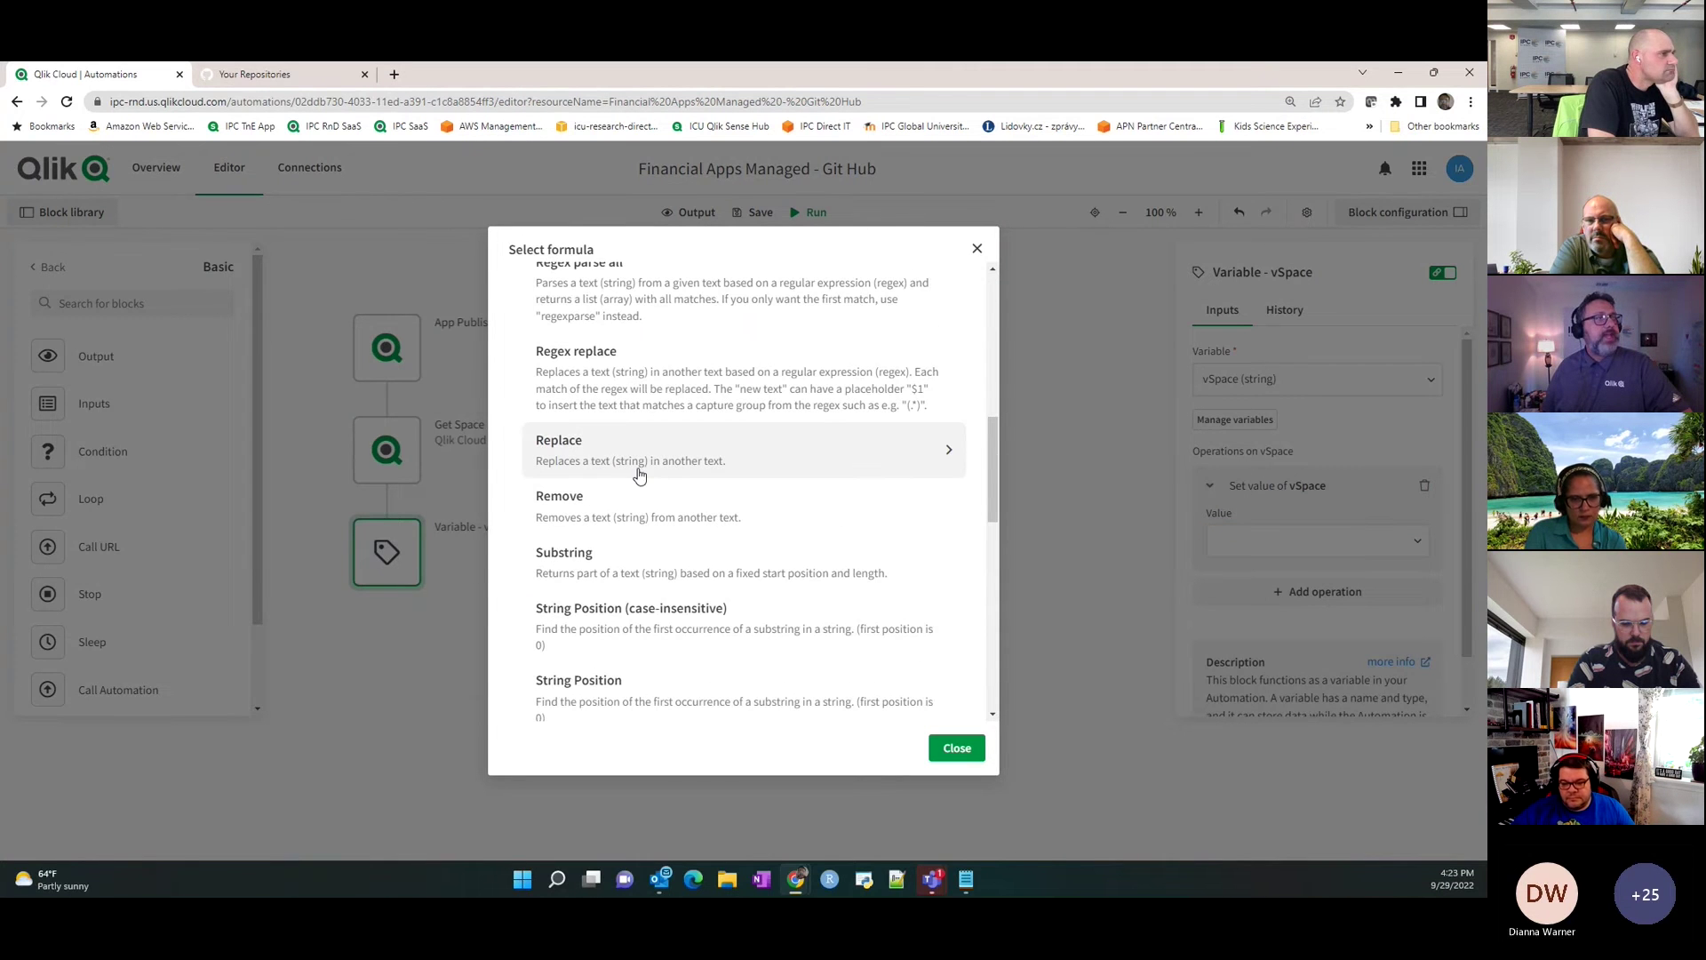
{"action": "left_click", "coordinate": [637, 473]}
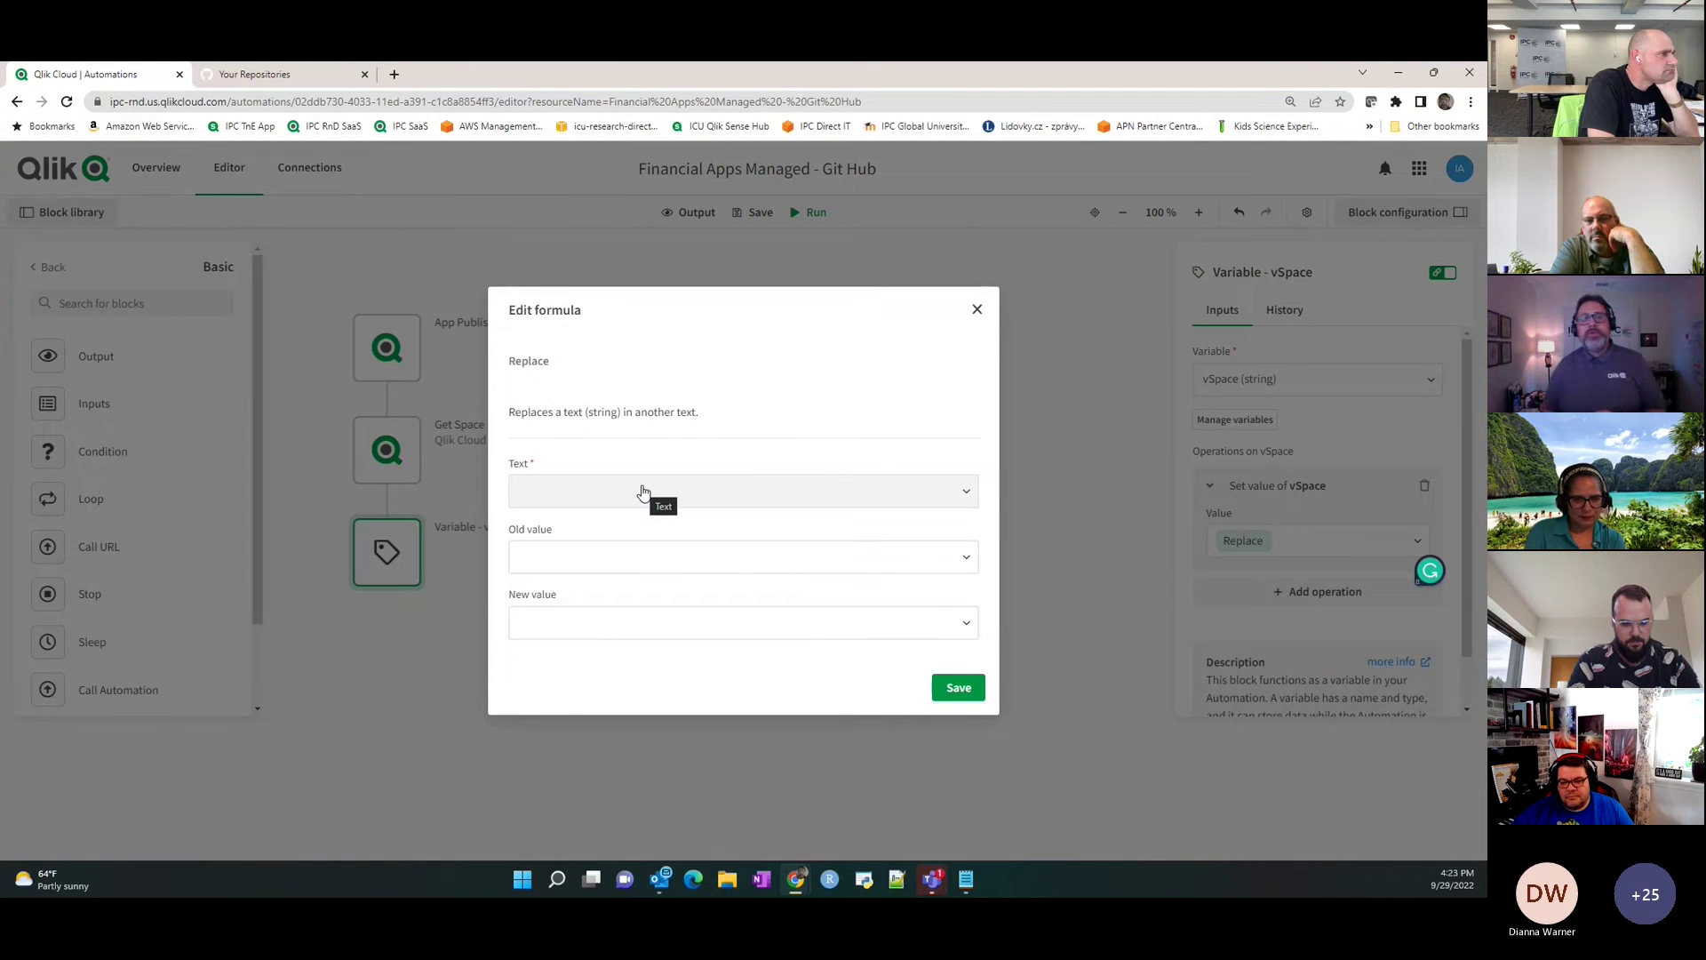
Configure the Replace formula with the Get Space output's Name as the text and "-" as the new value, and save it.
{"action": "left_click", "coordinate": [644, 491]}
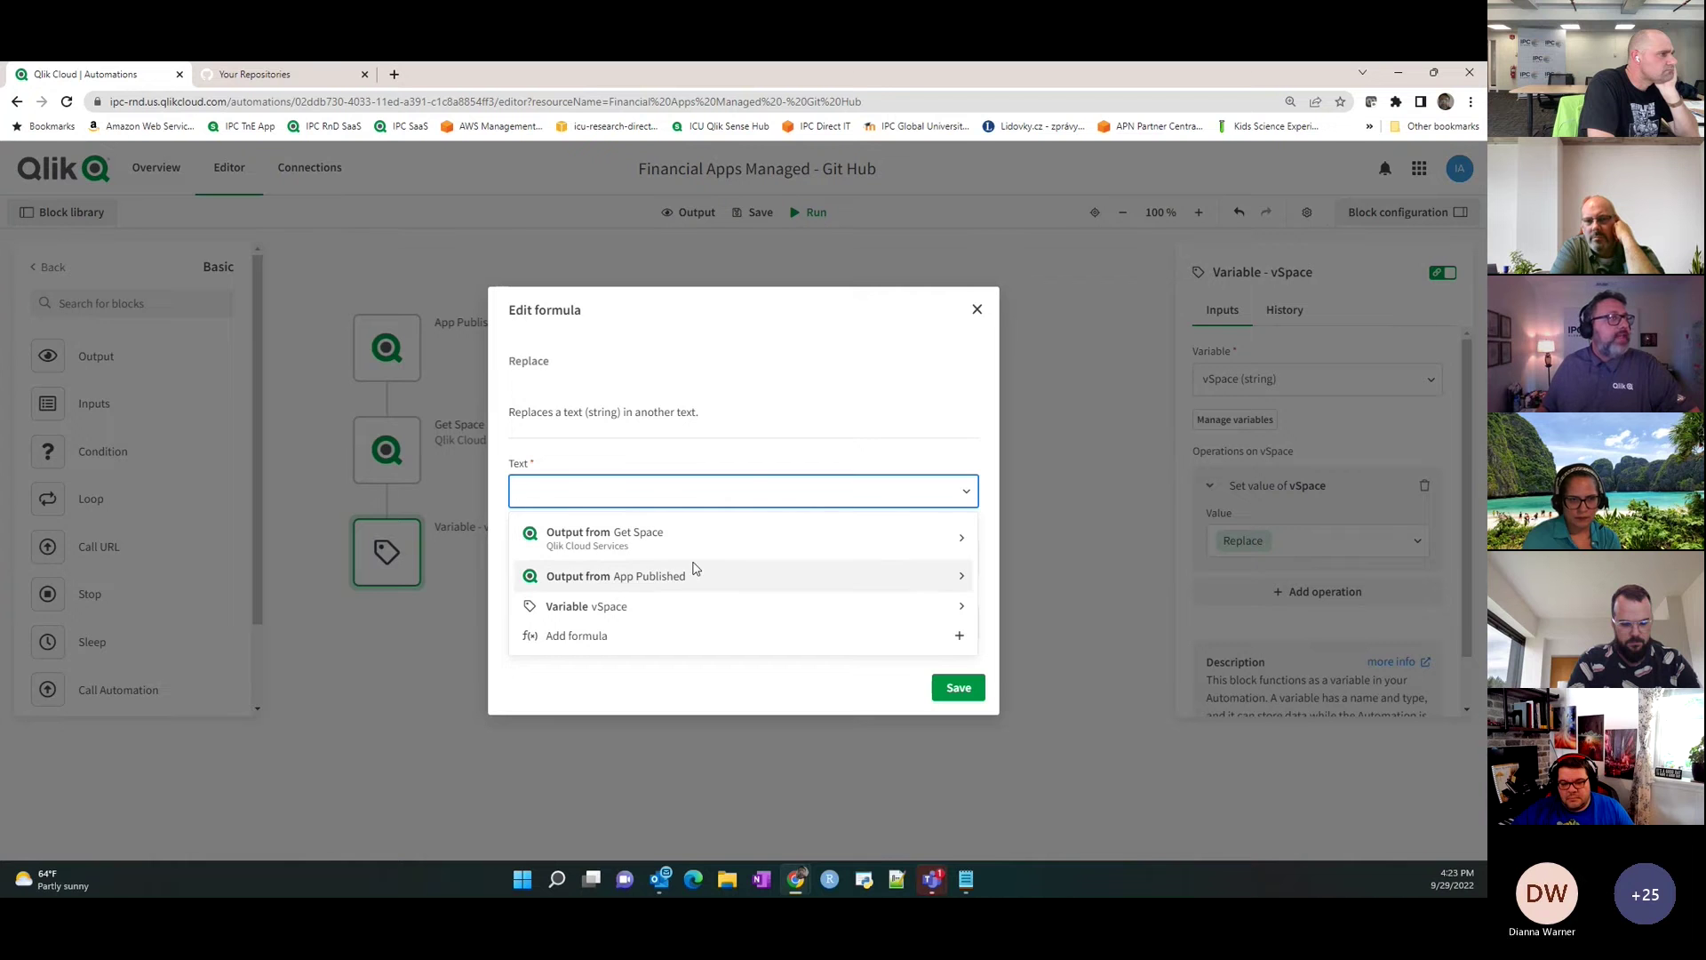
{"action": "left_click", "coordinate": [624, 536]}
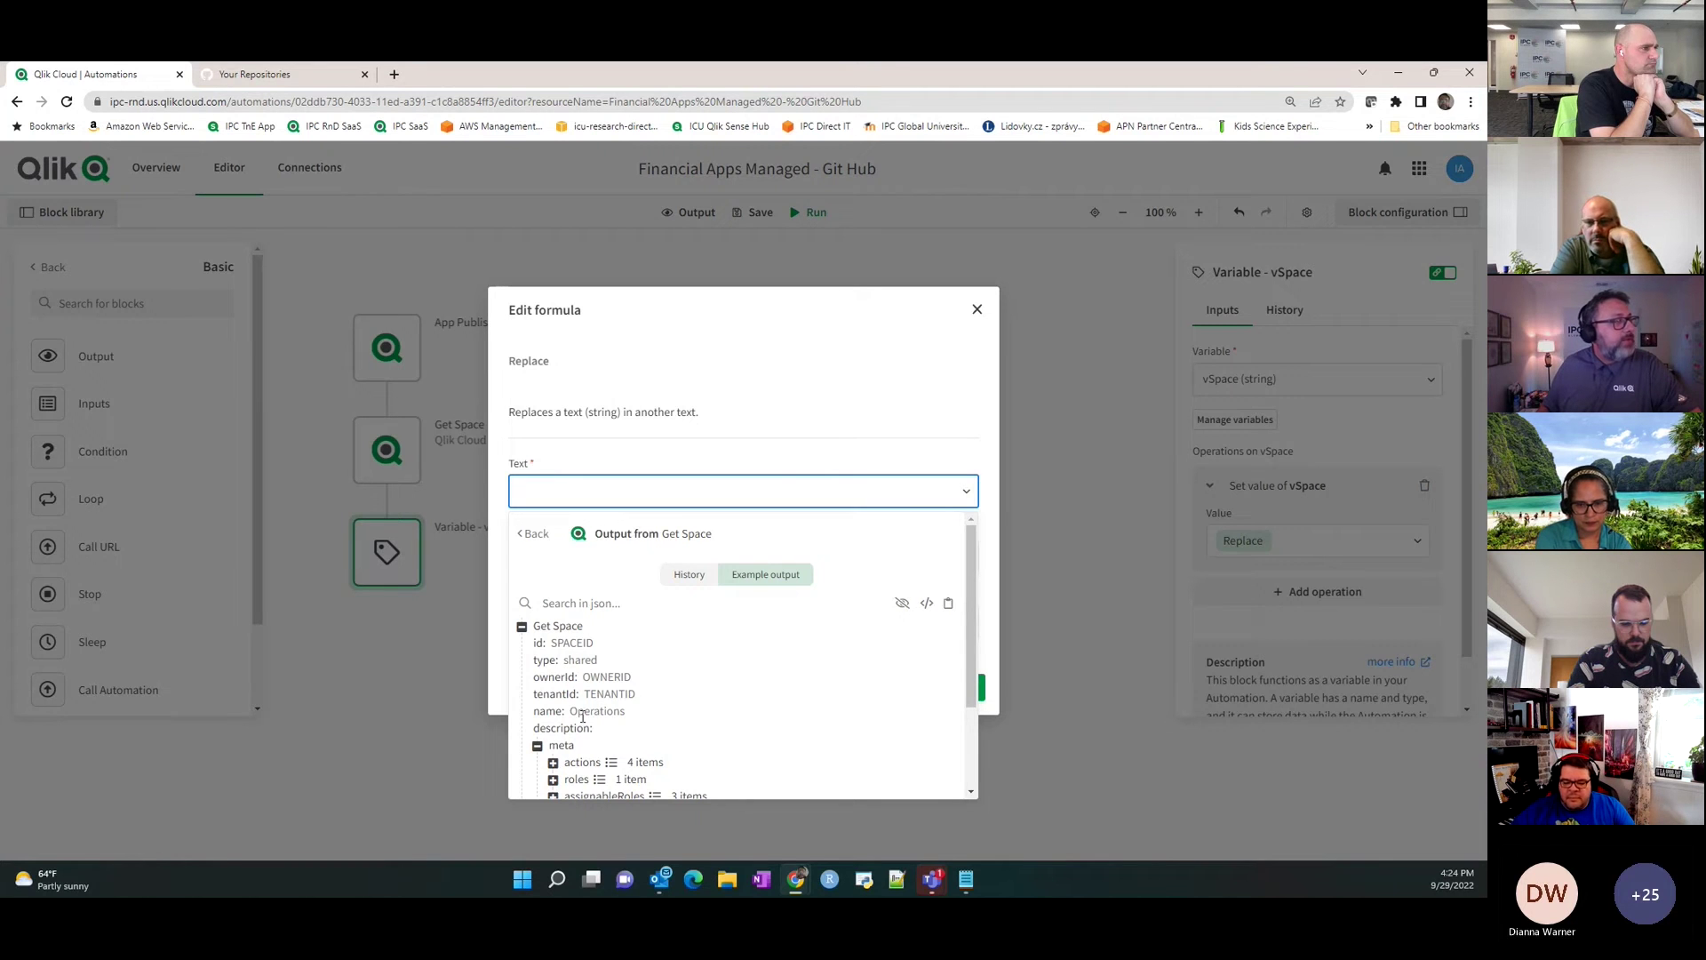
{"action": "left_click", "coordinate": [547, 711]}
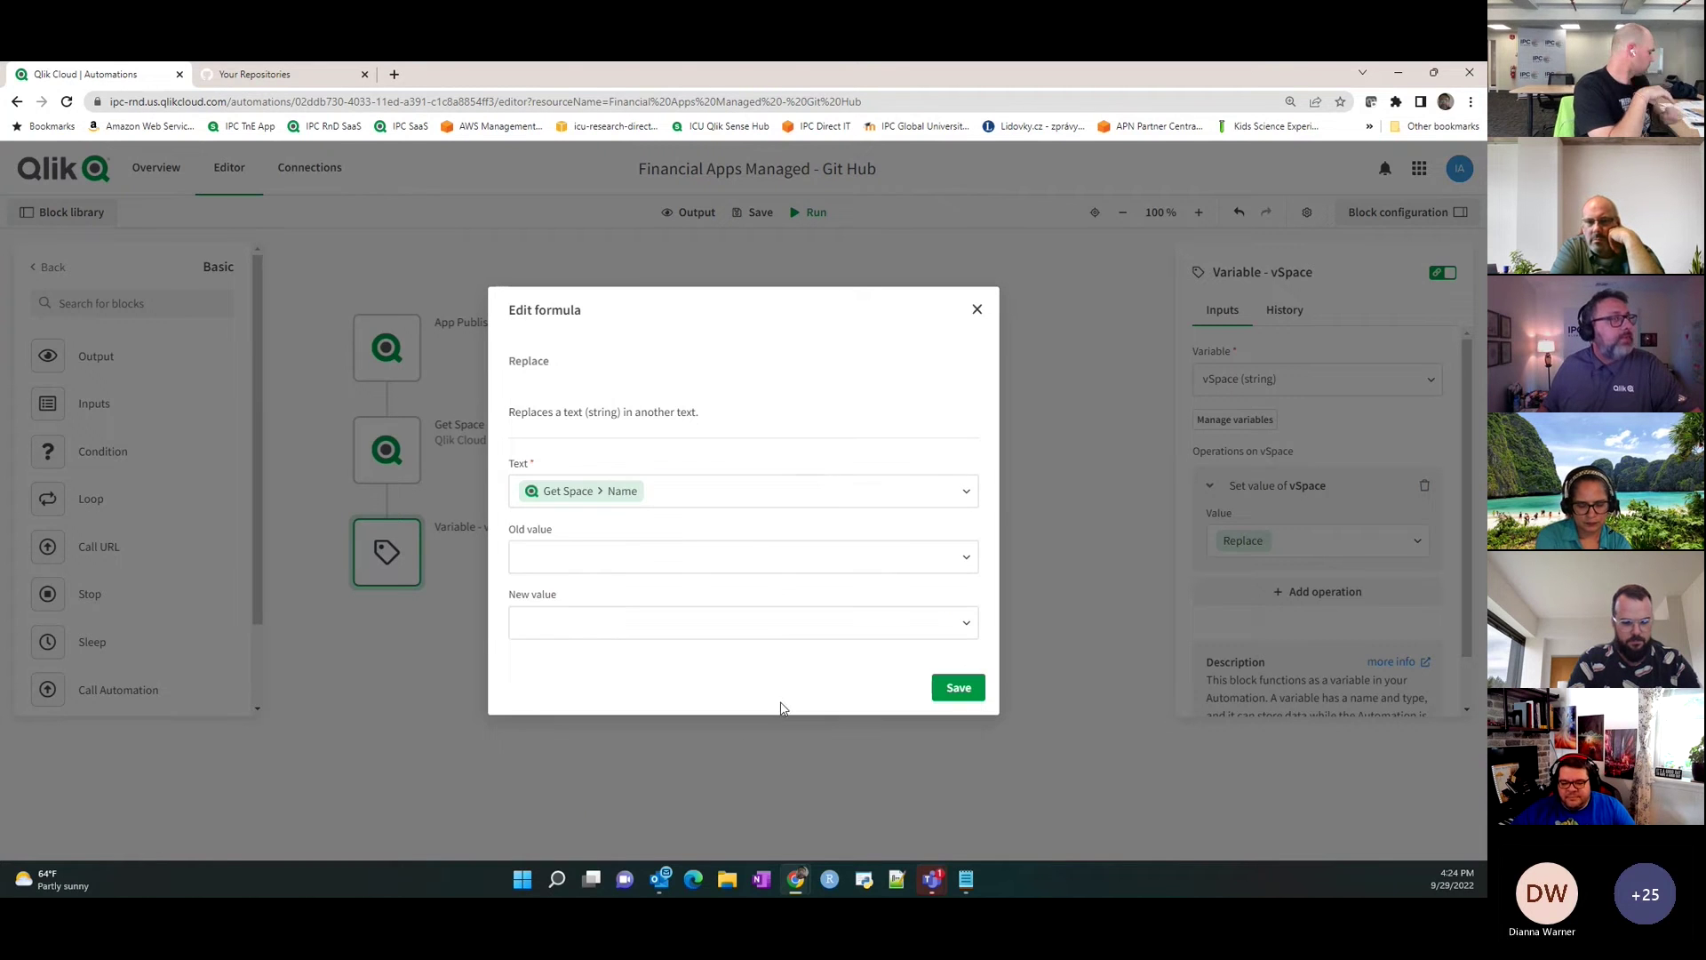
{"action": "left_click", "coordinate": [623, 565]}
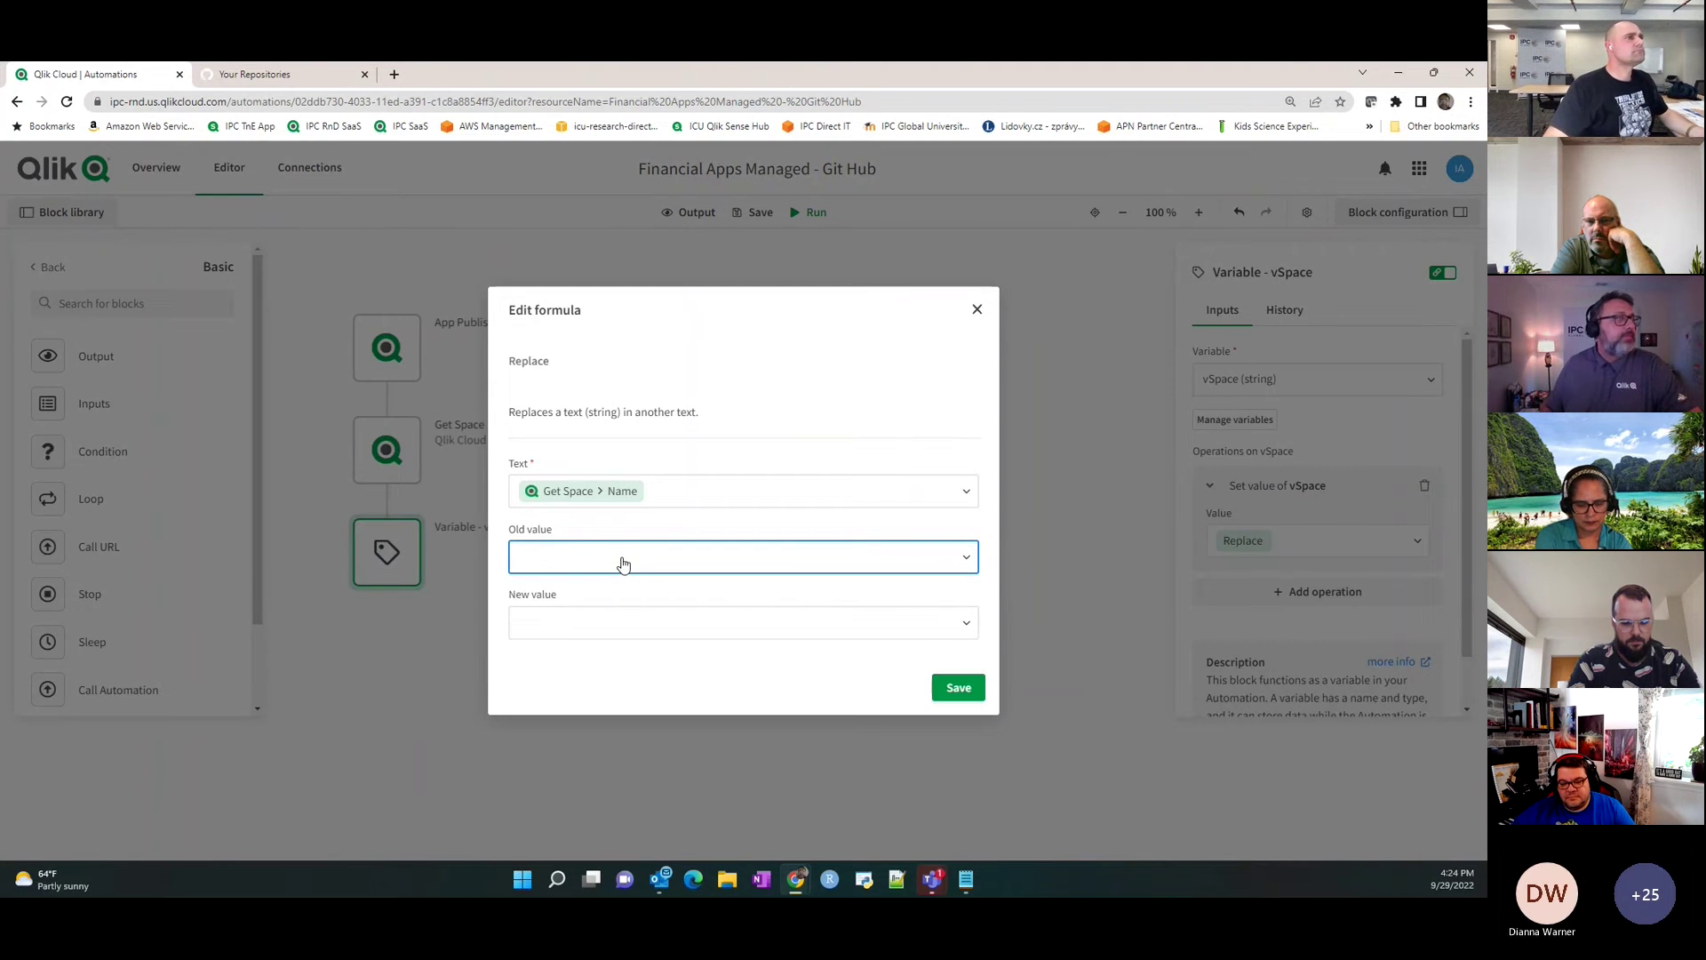
{"action": "left_click", "coordinate": [614, 627]}
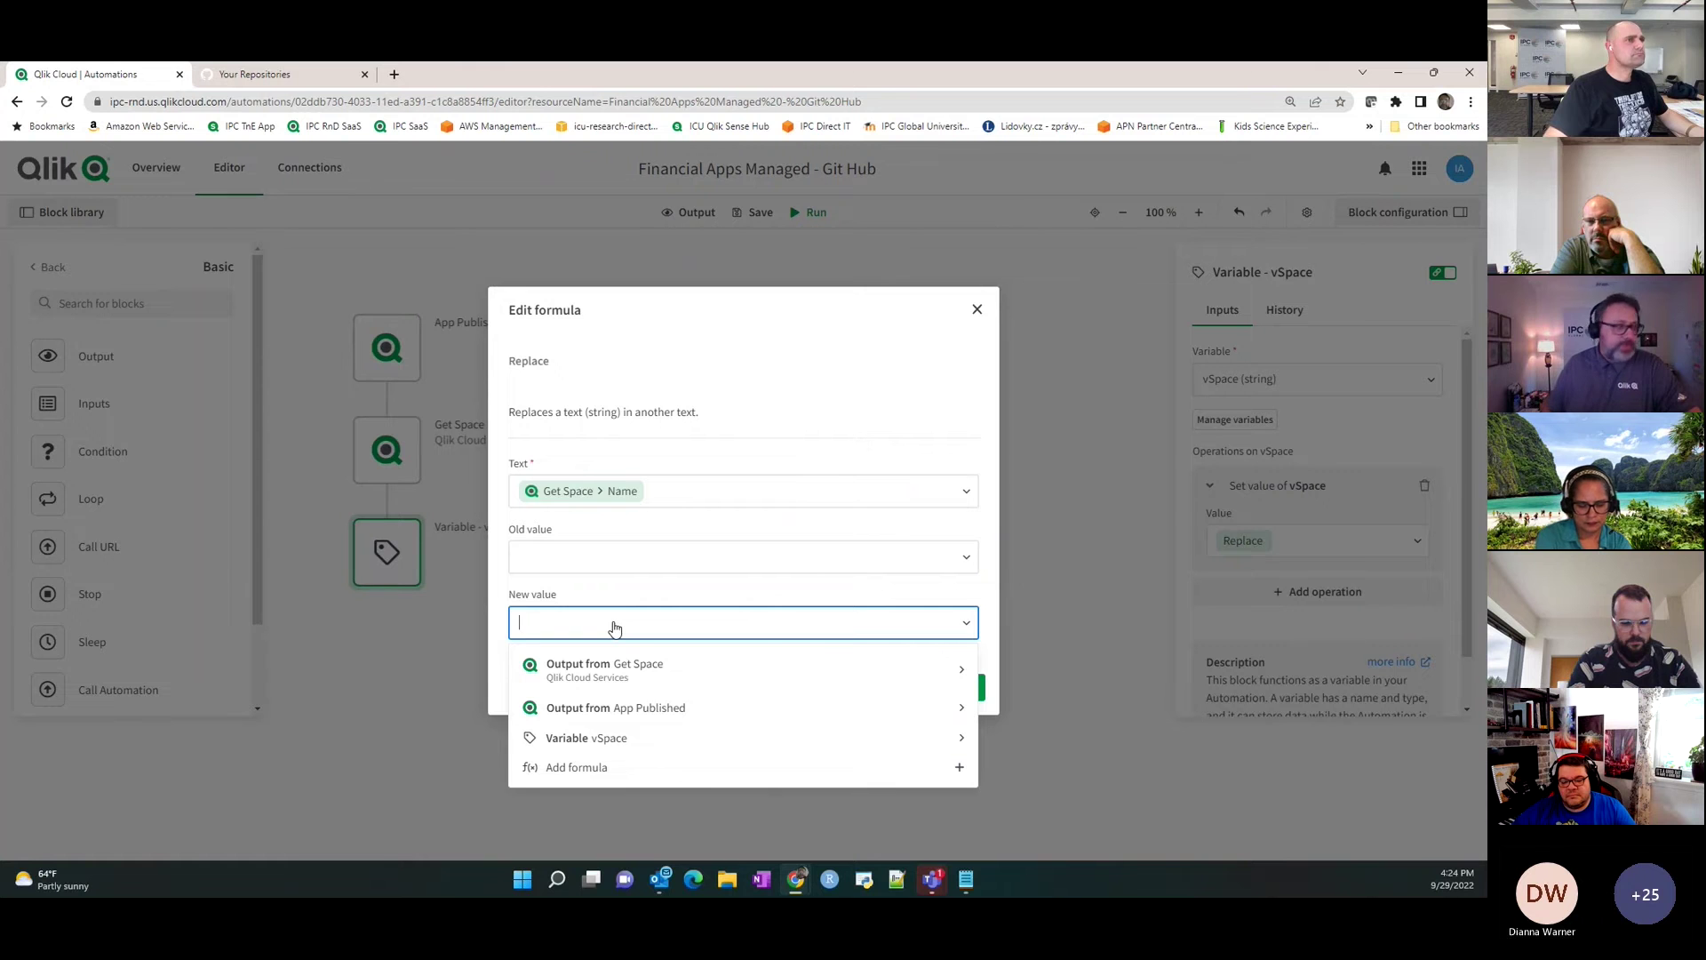
{"action": "type", "text": "-"}
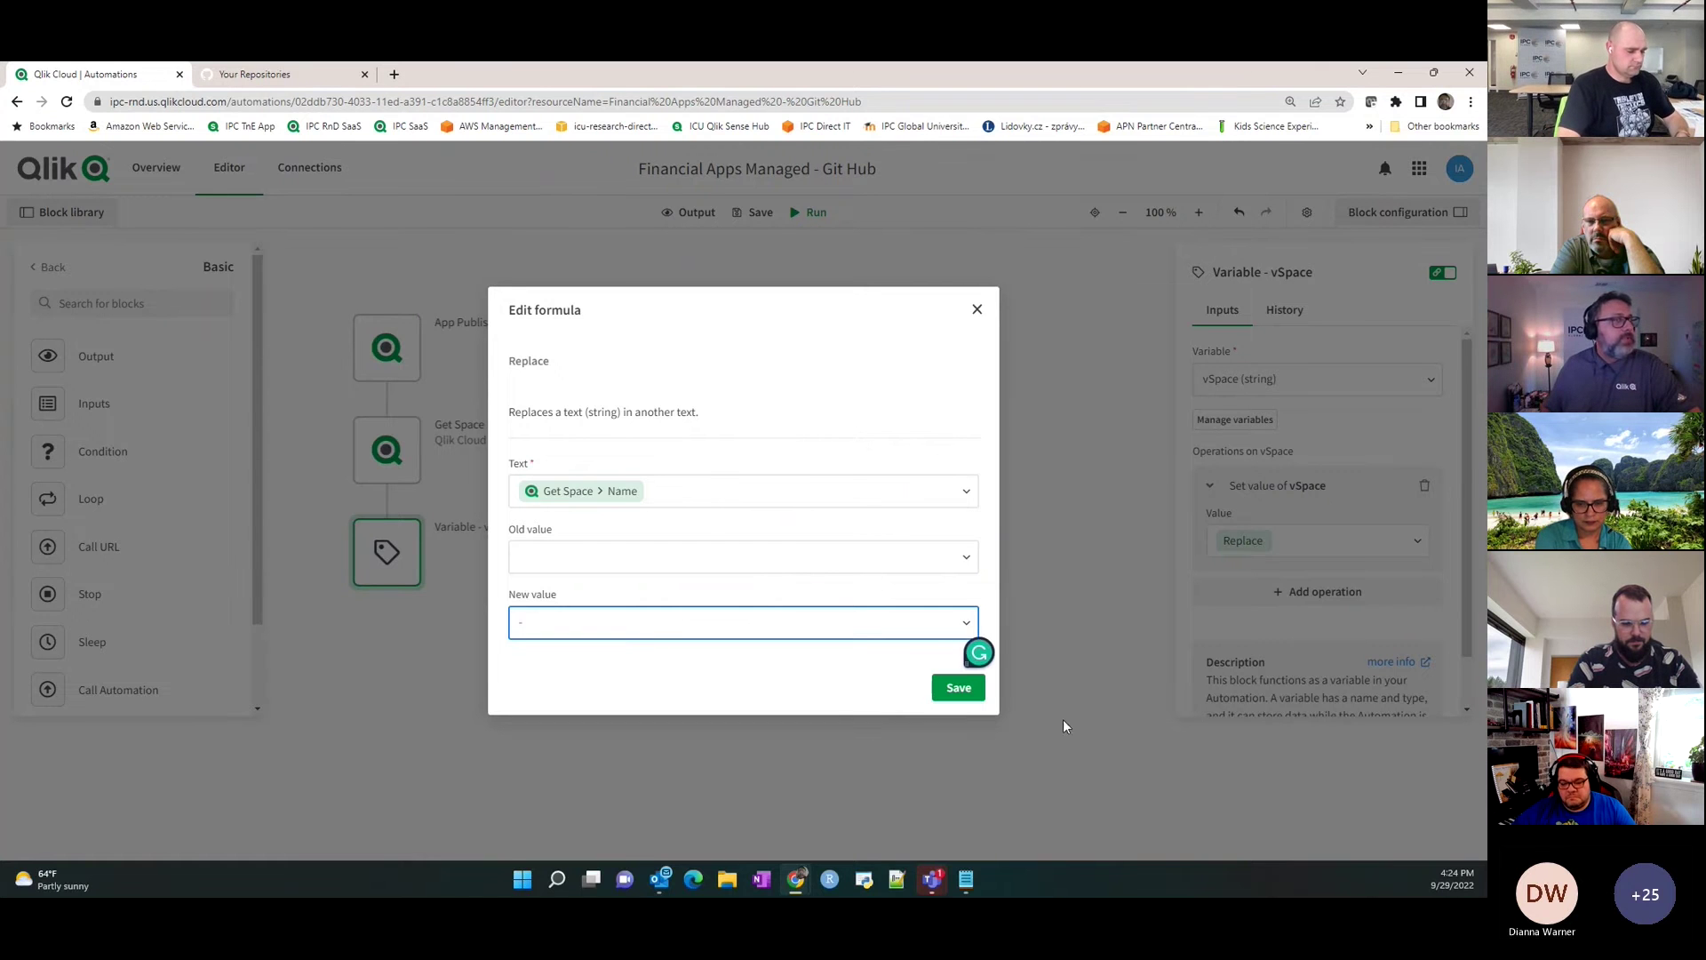
{"action": "left_click", "coordinate": [958, 687]}
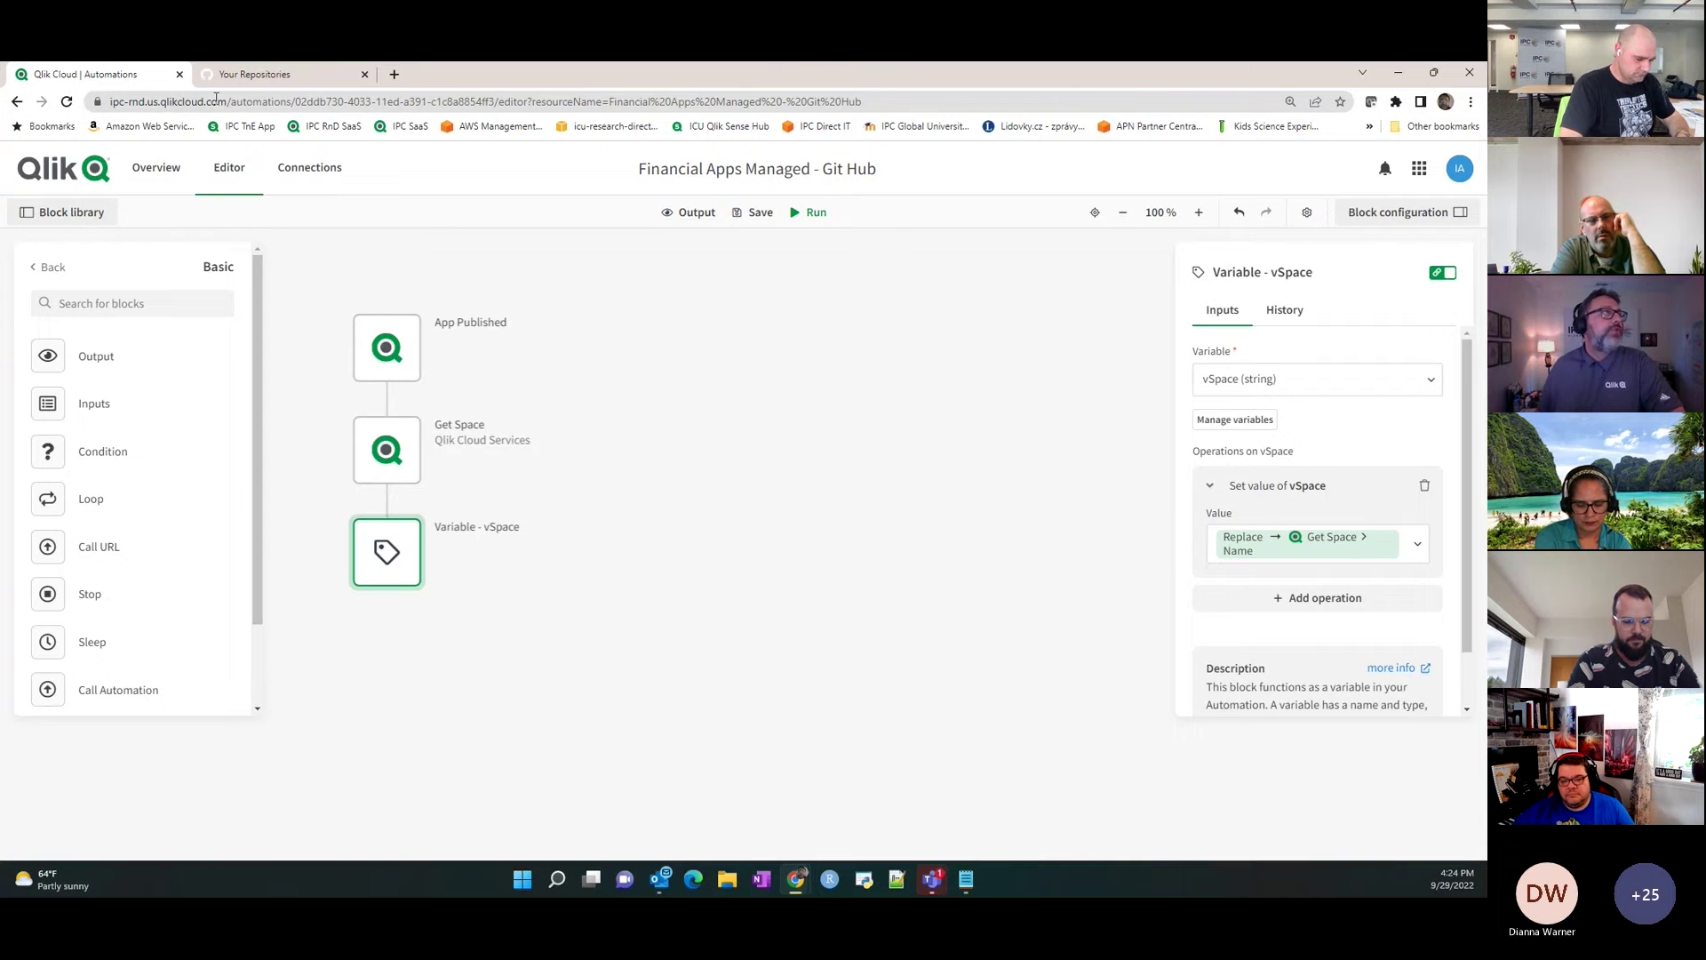
Review the repository names on GitHub and the settings of the App Published and Variable blocks.
{"action": "left_click", "coordinate": [248, 75]}
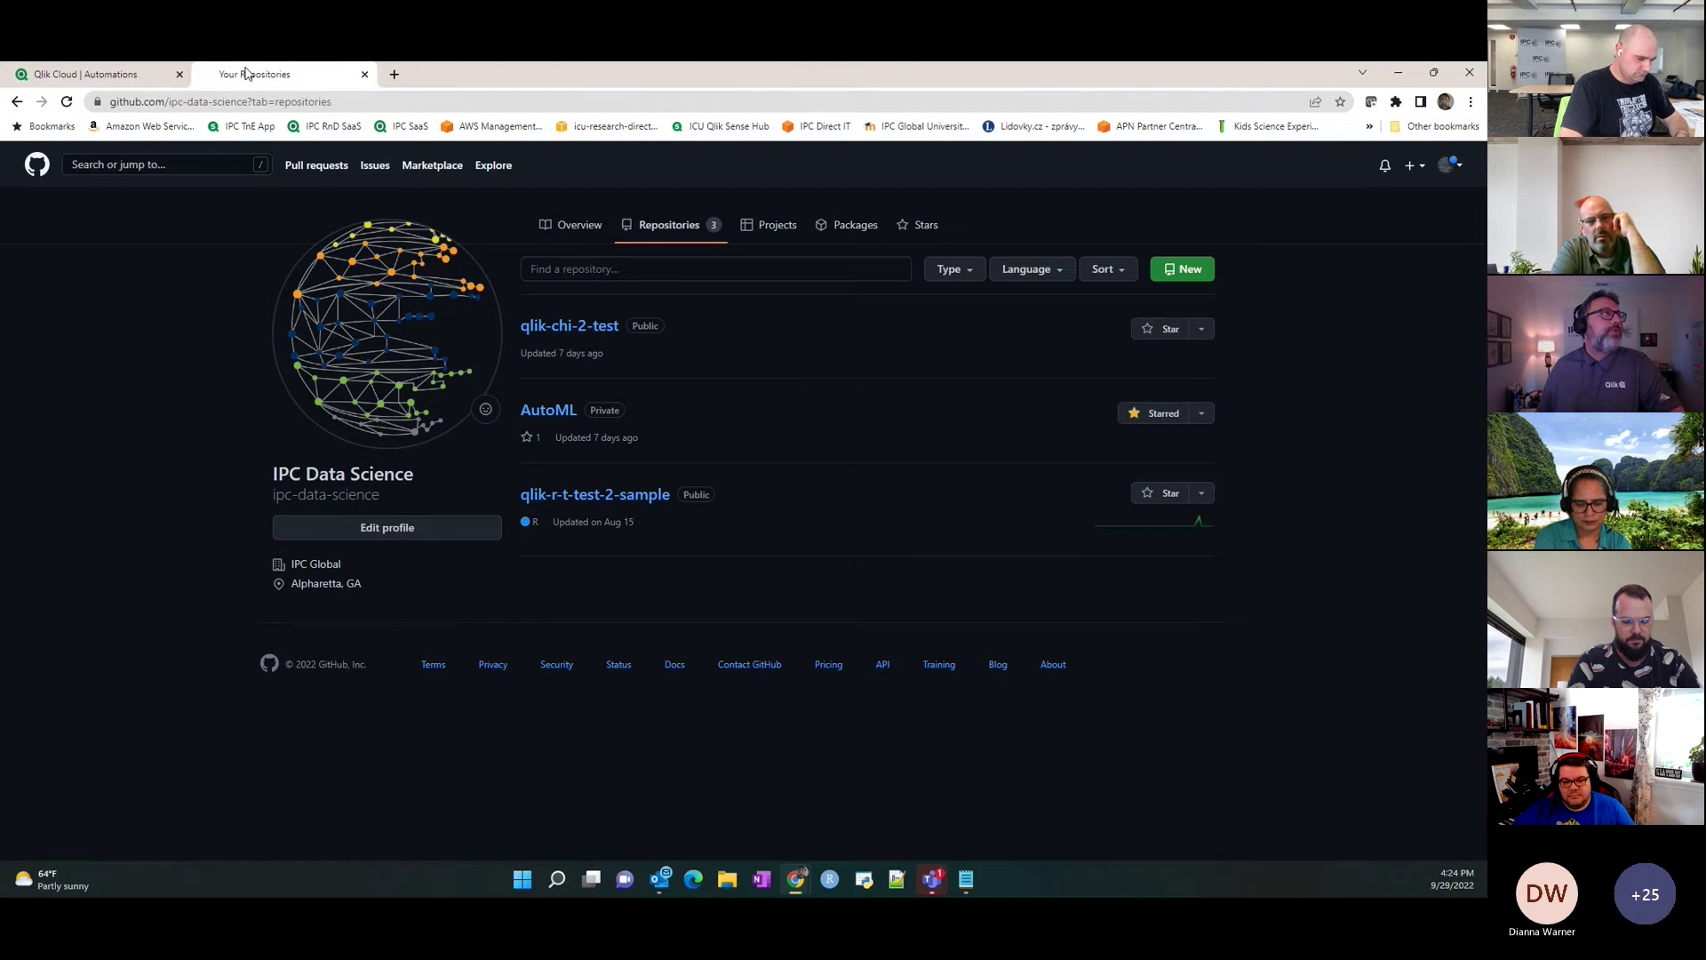
{"action": "left_click", "coordinate": [124, 75]}
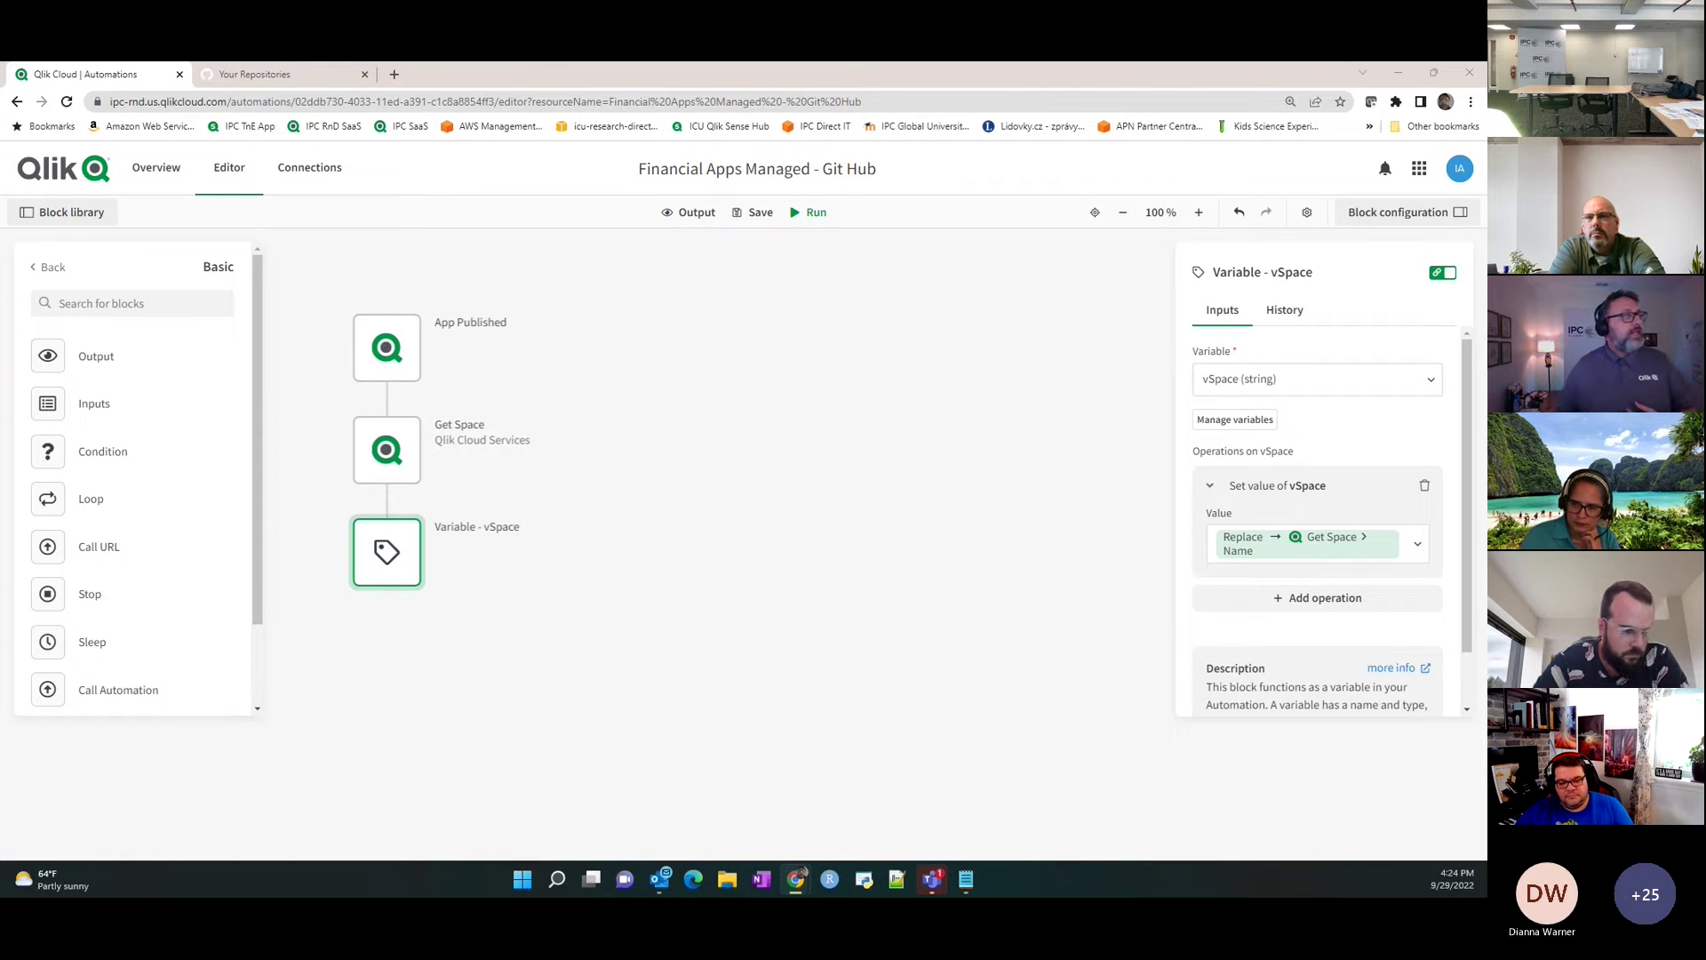
{"action": "left_click", "coordinate": [396, 346]}
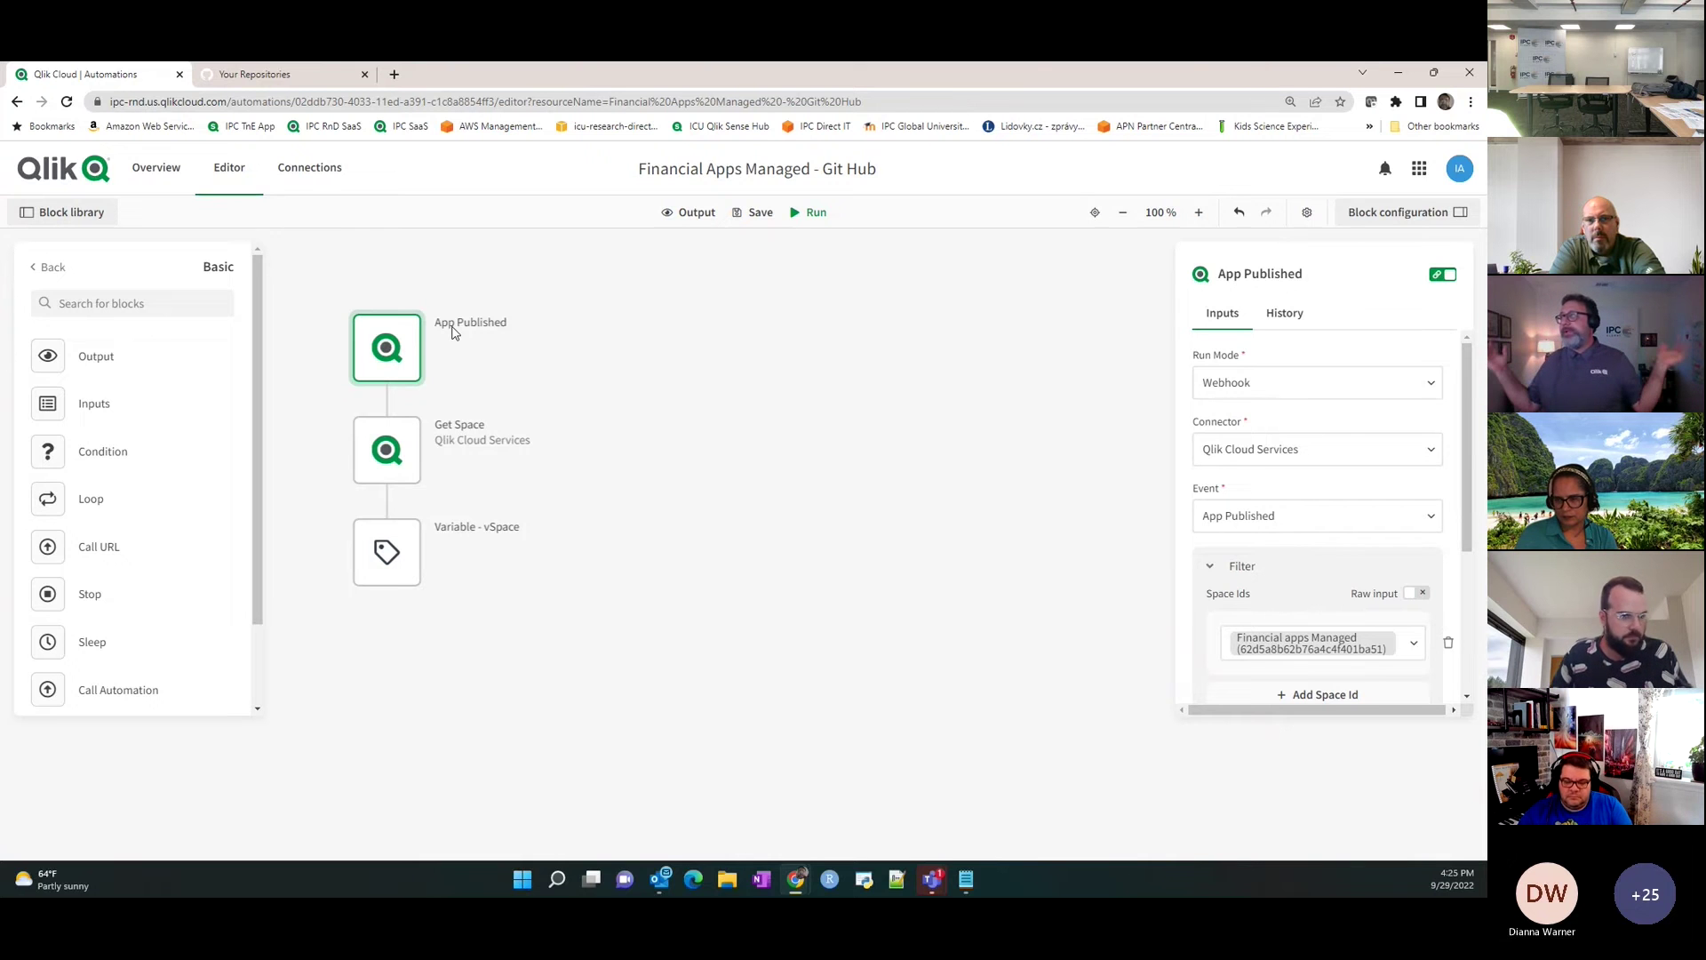
{"action": "left_click", "coordinate": [414, 562]}
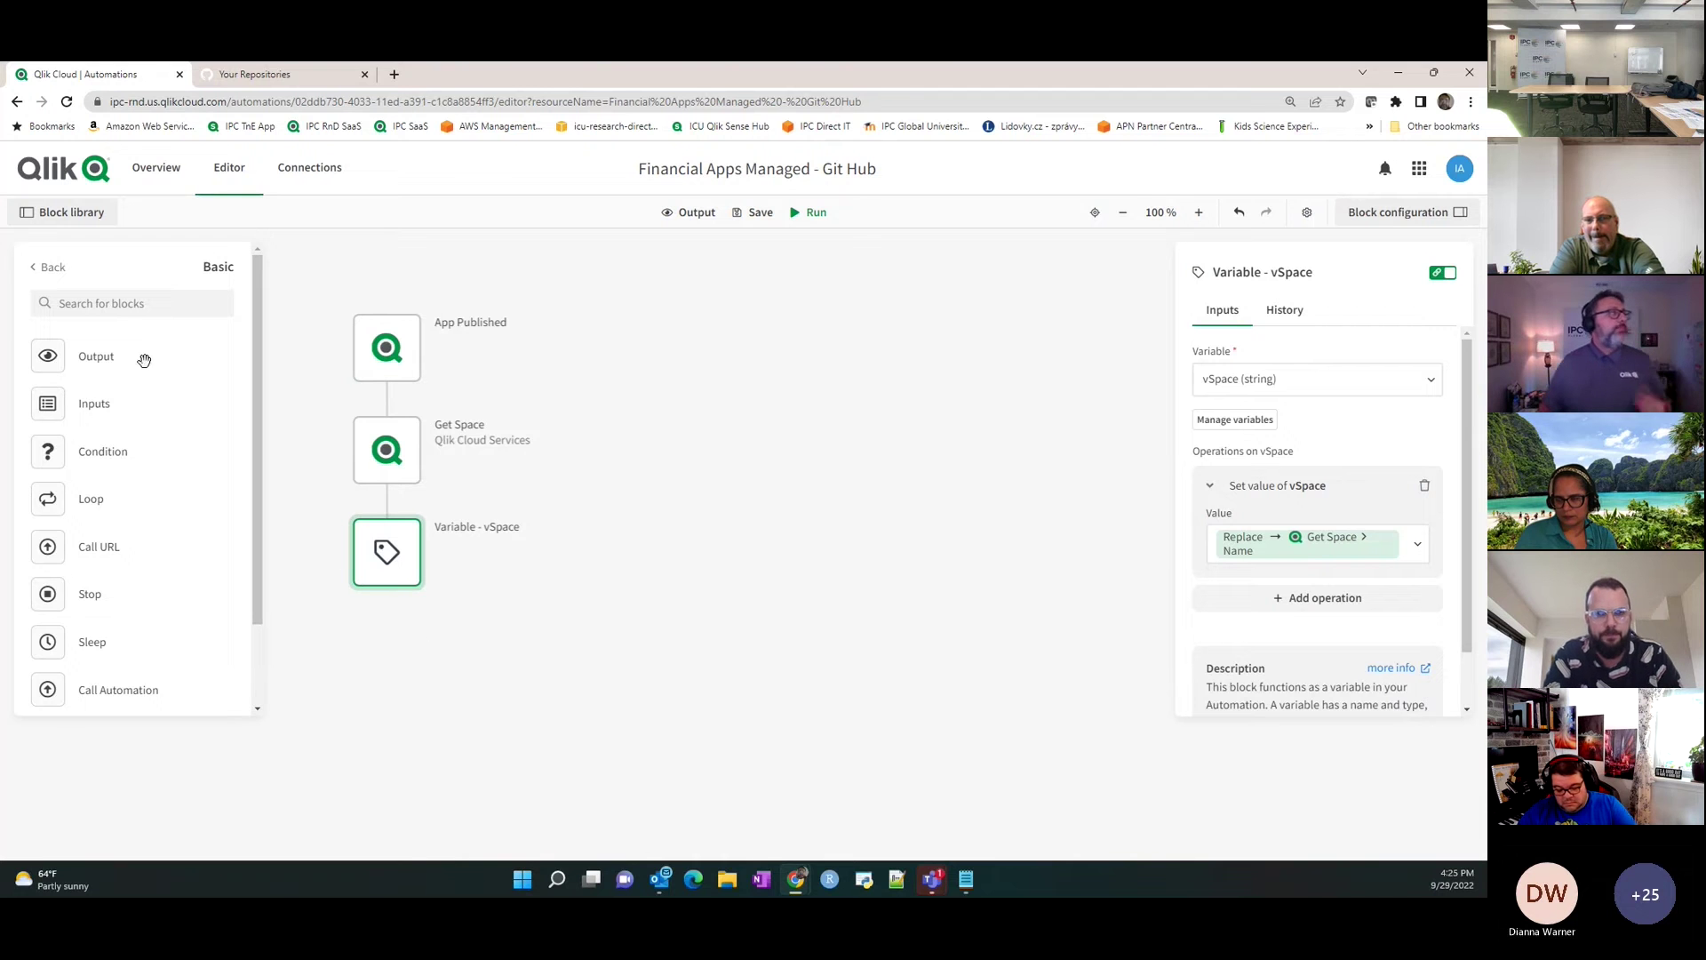
Add a Get App Information block from Qlik Cloud Services below the vSpace Variable block.
{"action": "left_click", "coordinate": [53, 267]}
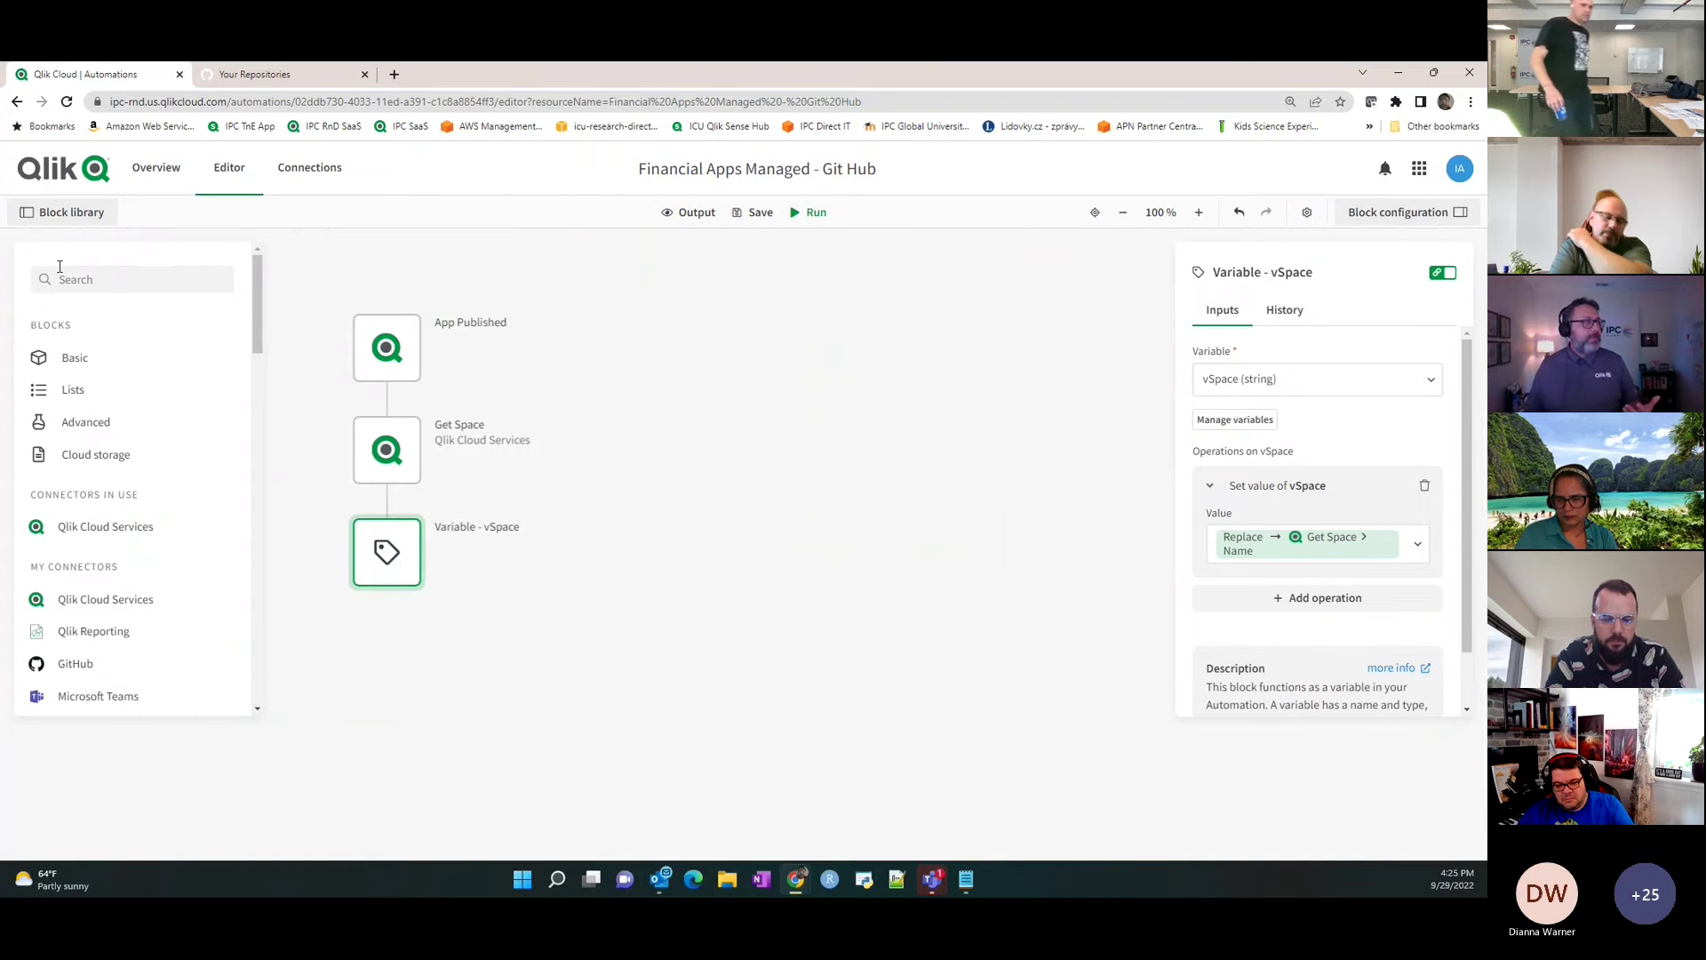
{"action": "left_click", "coordinate": [112, 526]}
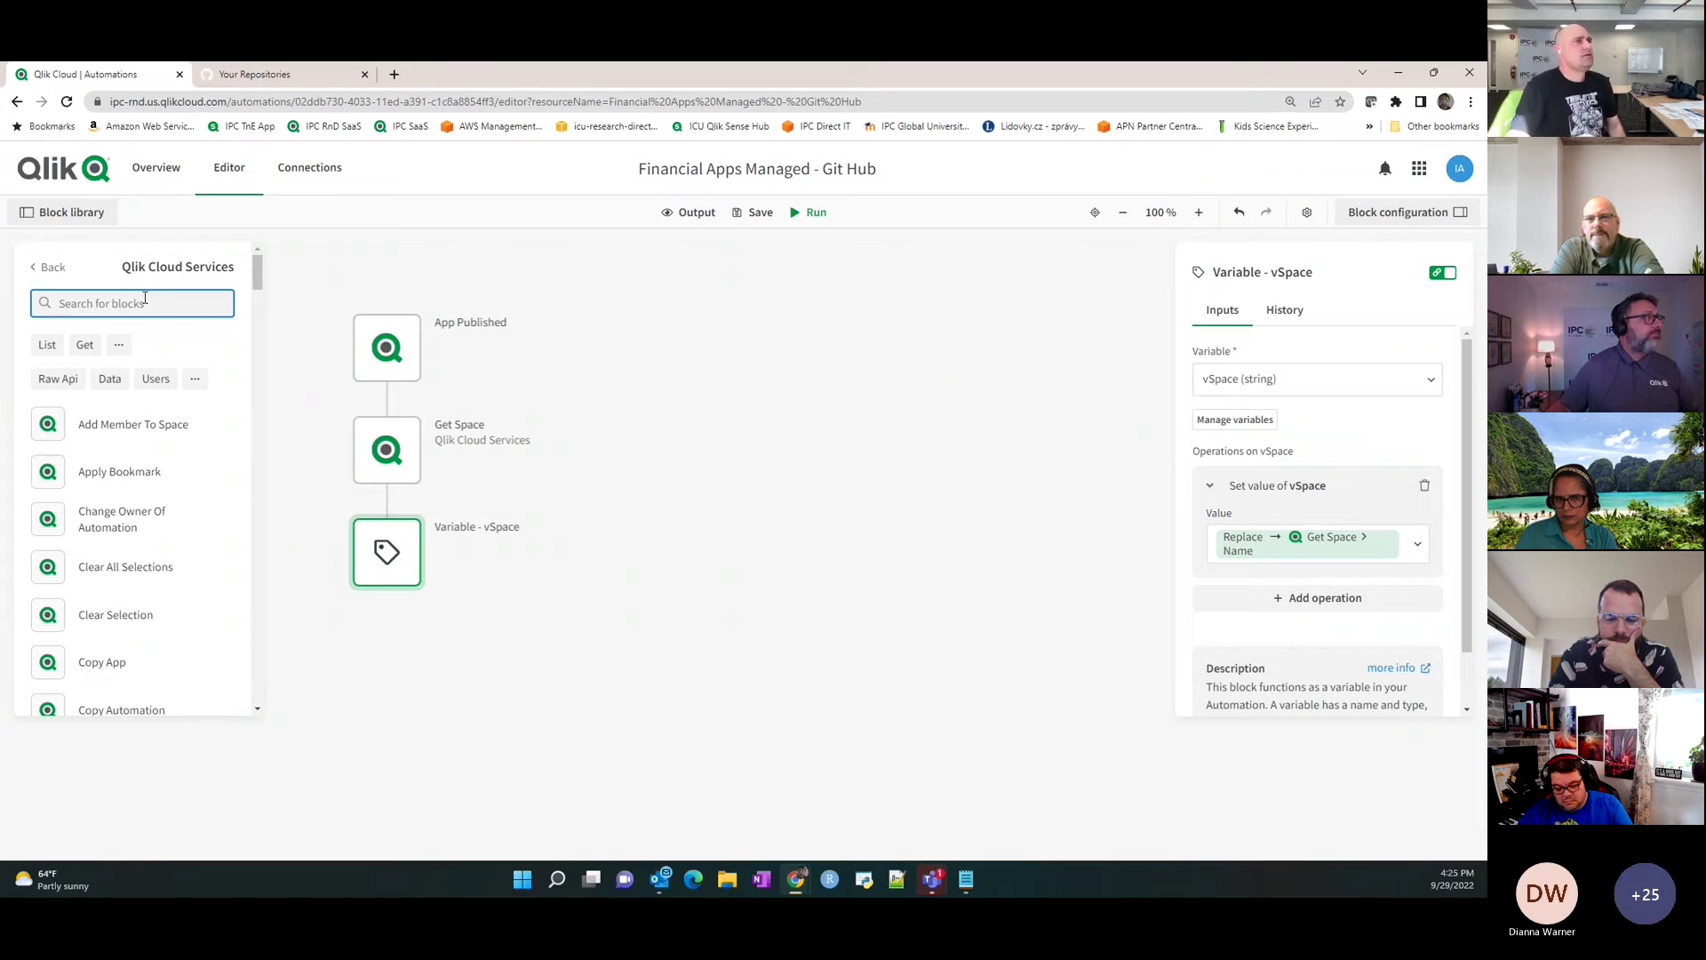
{"action": "scroll", "coordinate": [227, 521], "scroll_direction": "down", "scroll_amount": 5}
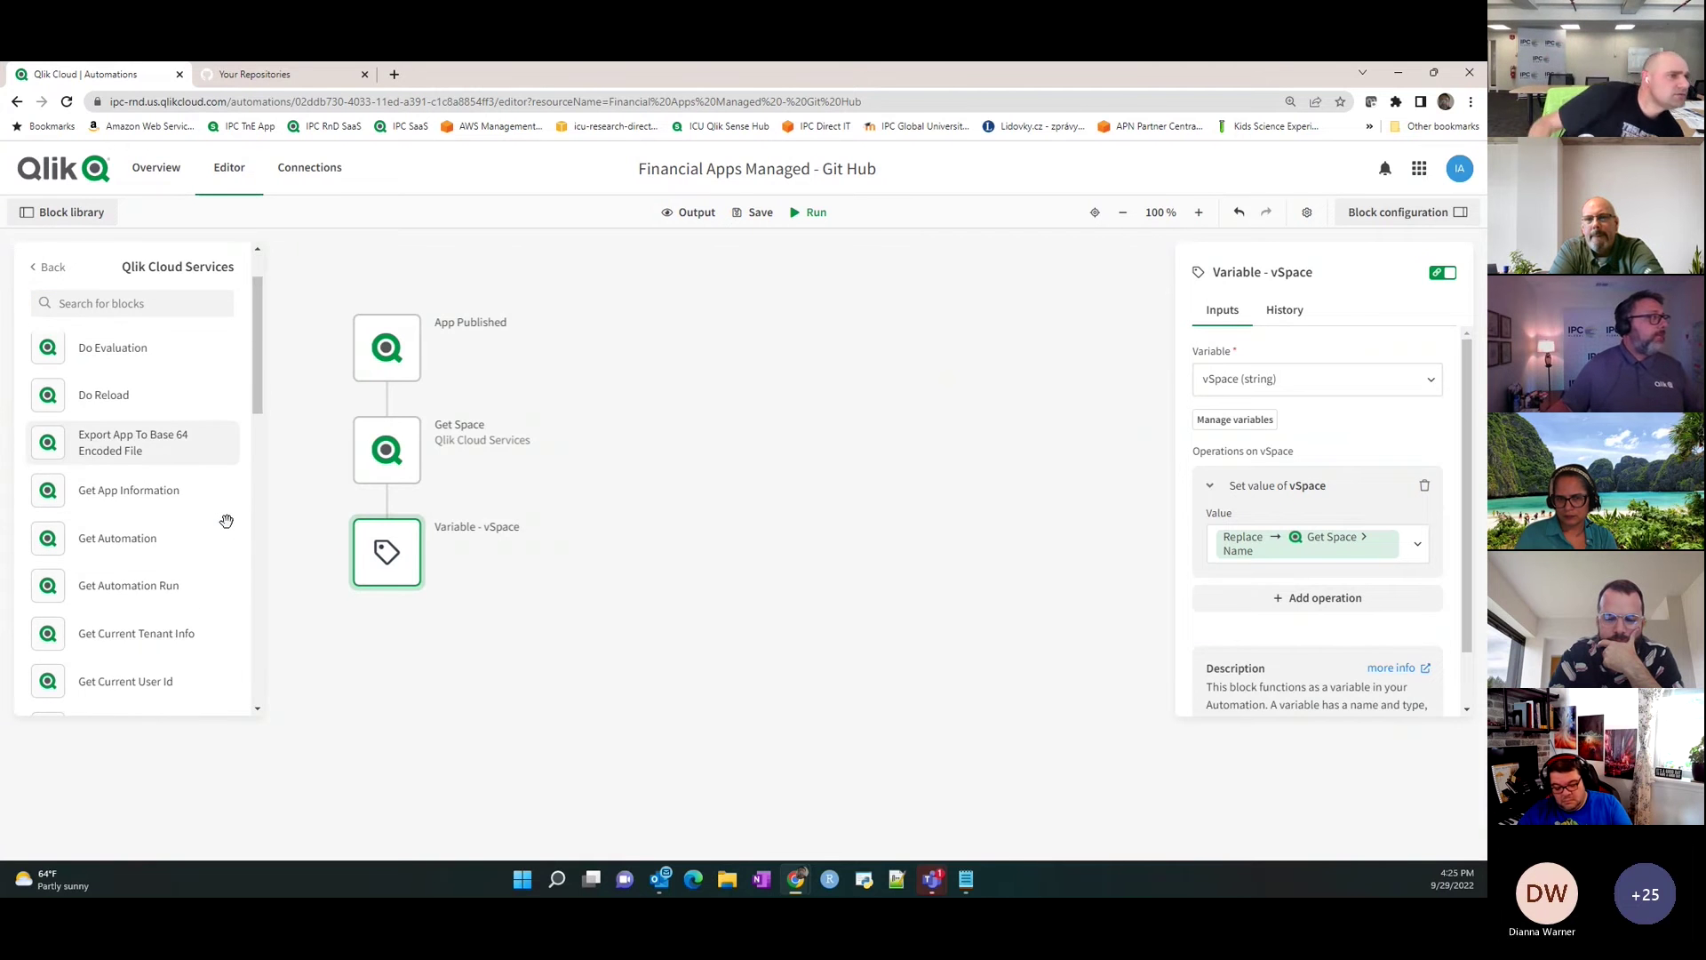
{"action": "scroll", "coordinate": [227, 521], "scroll_direction": "down", "scroll_amount": 2}
{"action": "scroll", "coordinate": [227, 521], "scroll_direction": "up", "scroll_amount": 3}
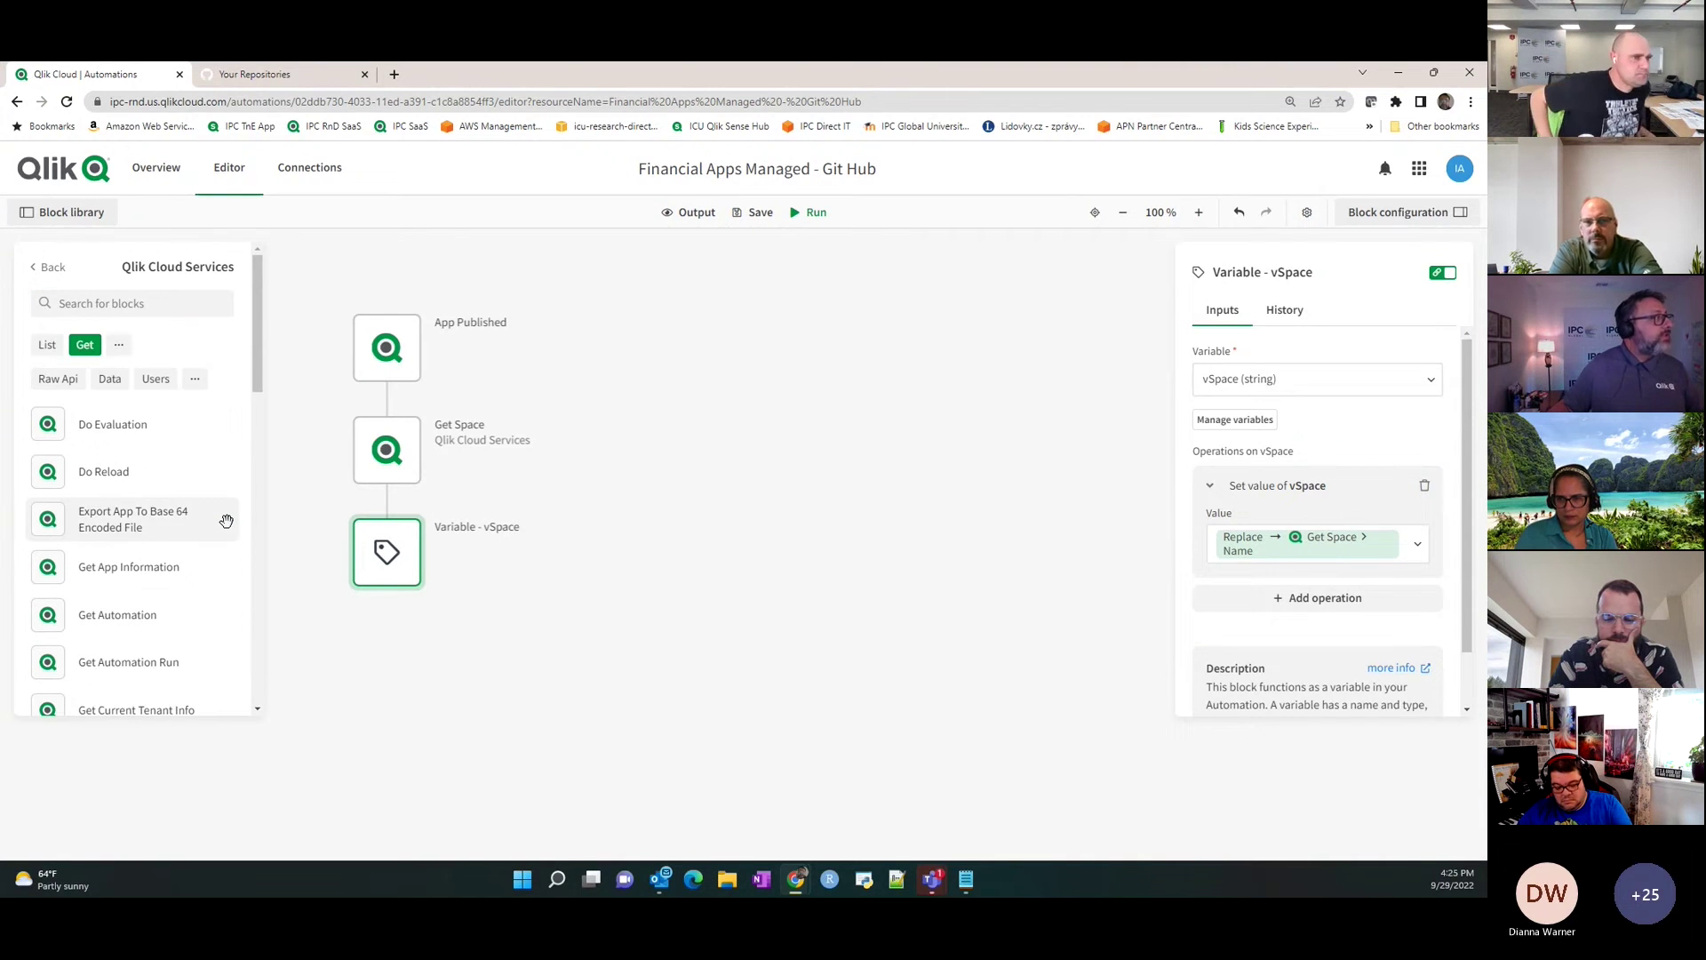
{"action": "left_click_drag", "start_coordinate": [160, 565], "coordinate": [438, 670]}
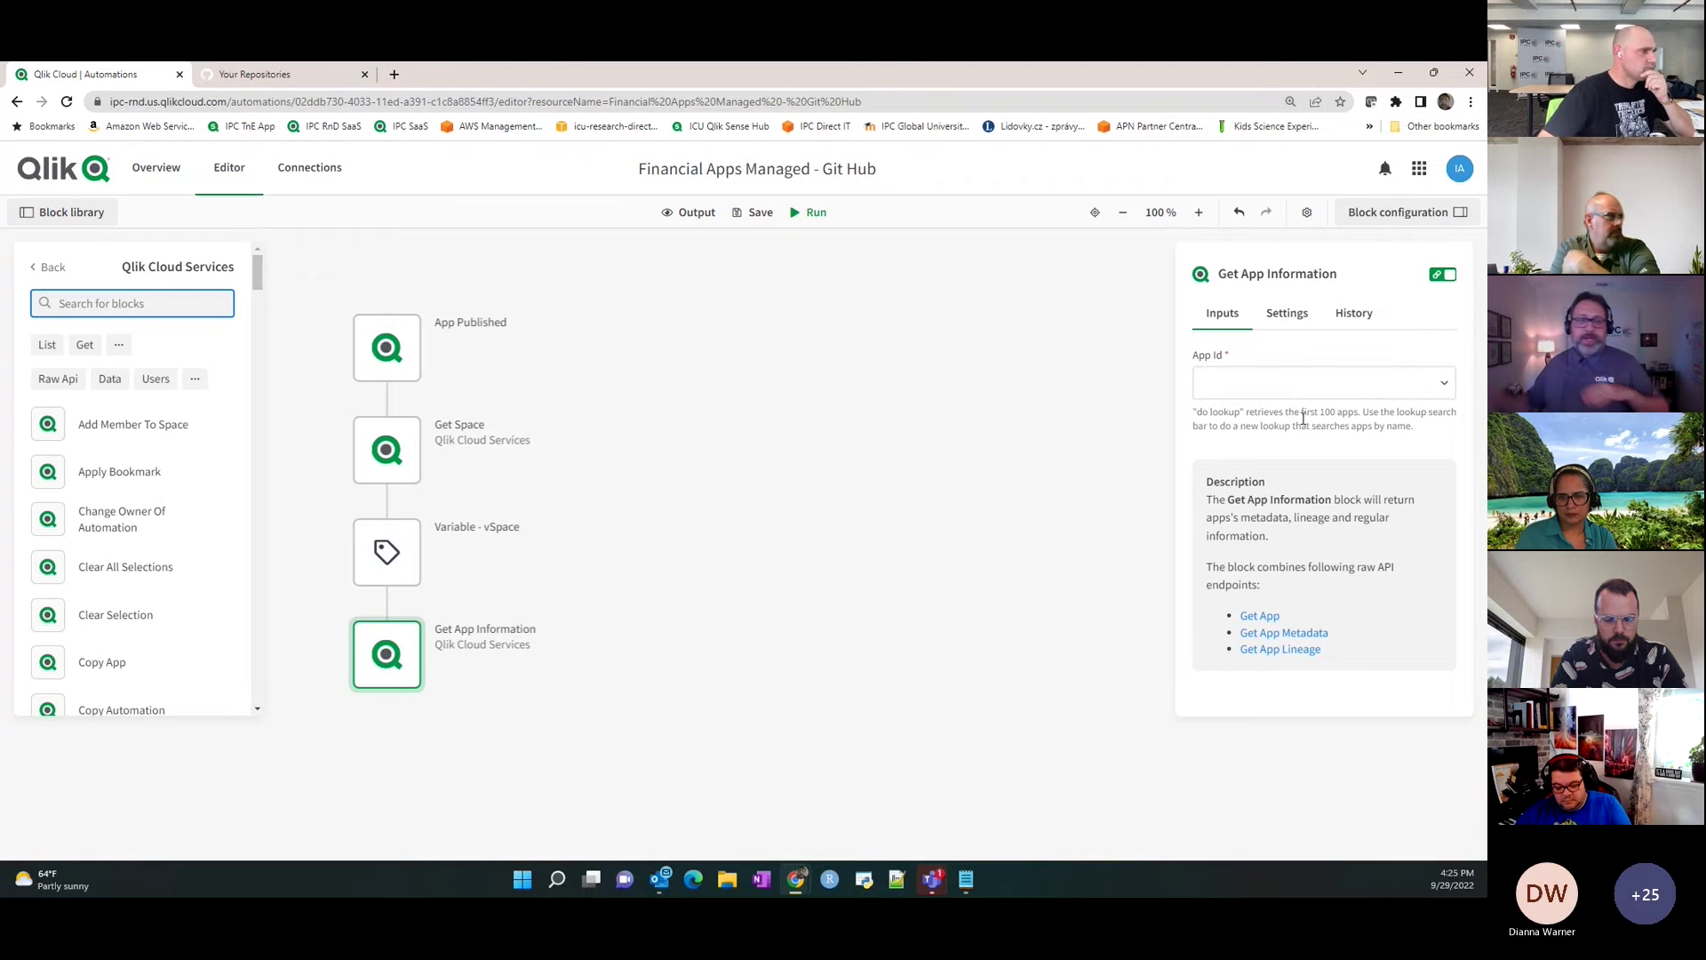
Set the Get App Information block's App Id to the id under data attributes in the App Published output.
{"action": "left_click", "coordinate": [1217, 373]}
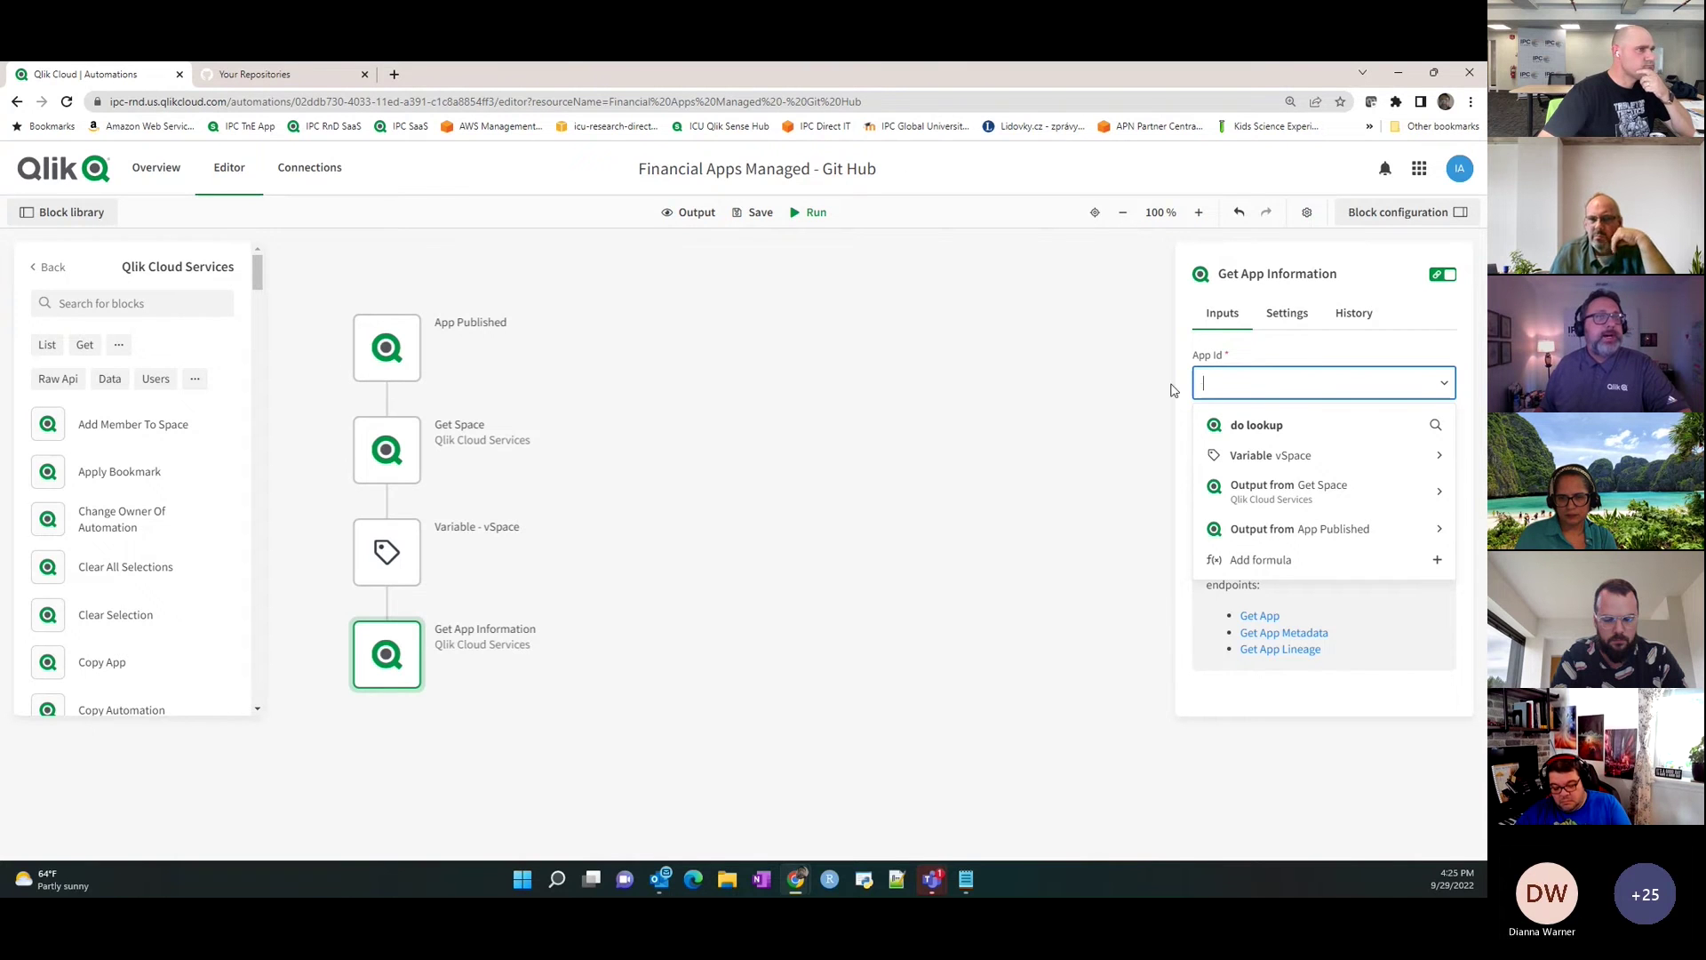
{"action": "left_click", "coordinate": [1295, 532]}
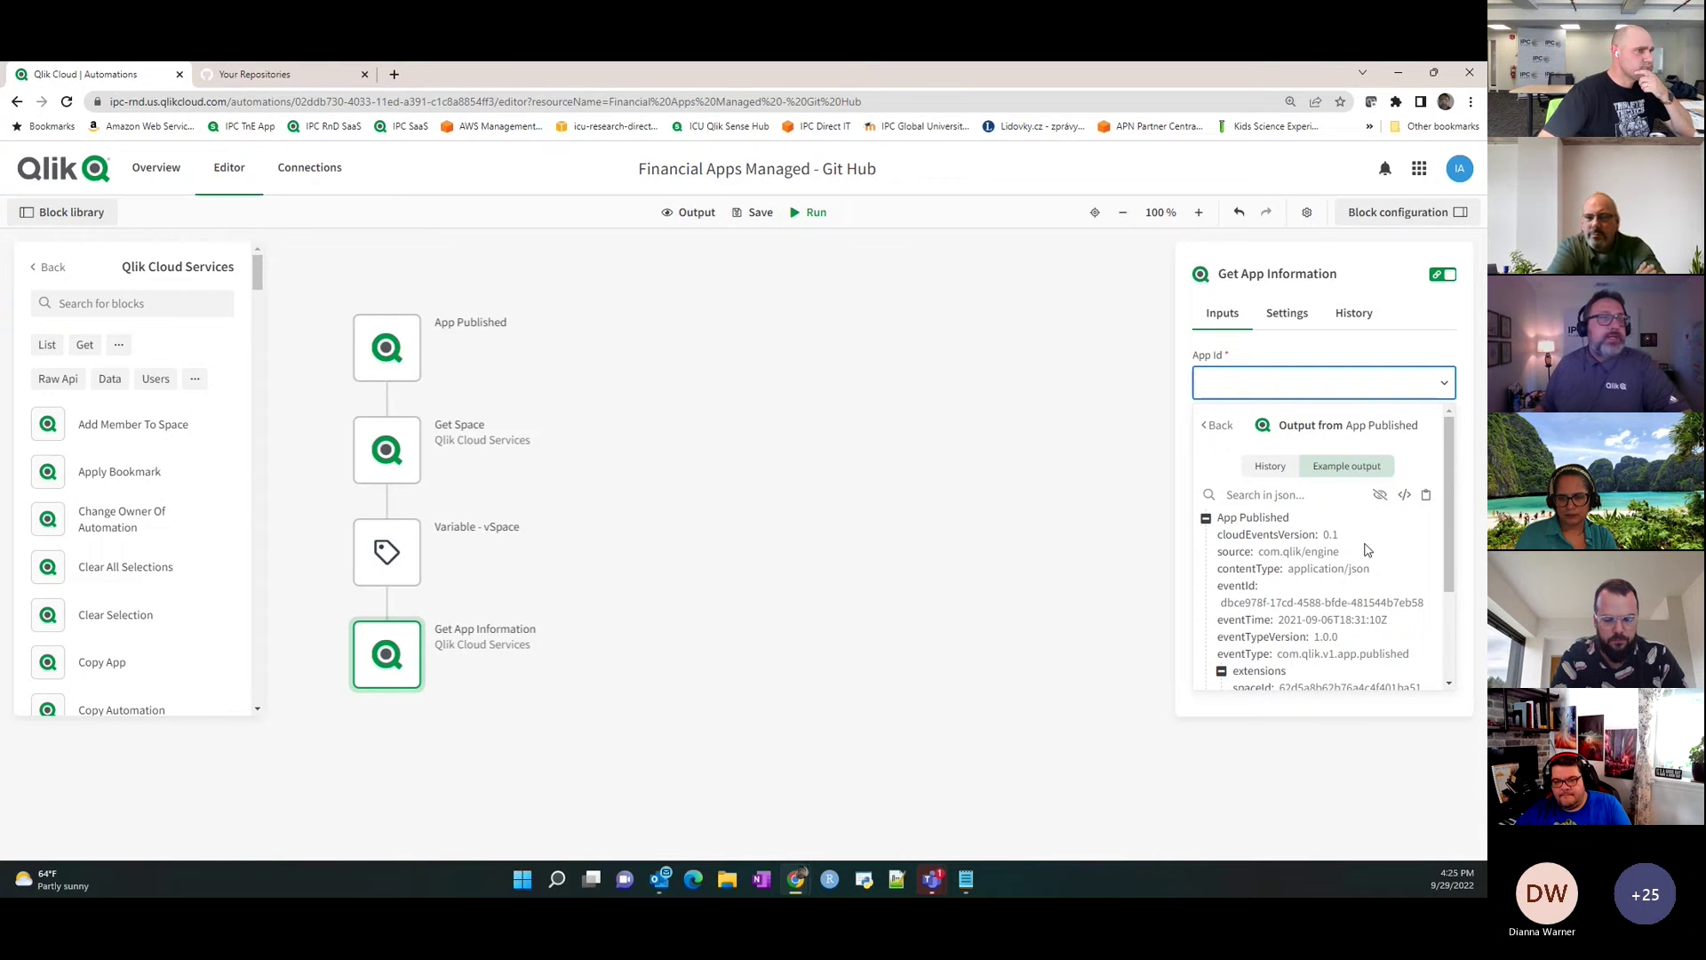
{"action": "scroll", "coordinate": [1333, 569], "scroll_direction": "down", "scroll_amount": 3}
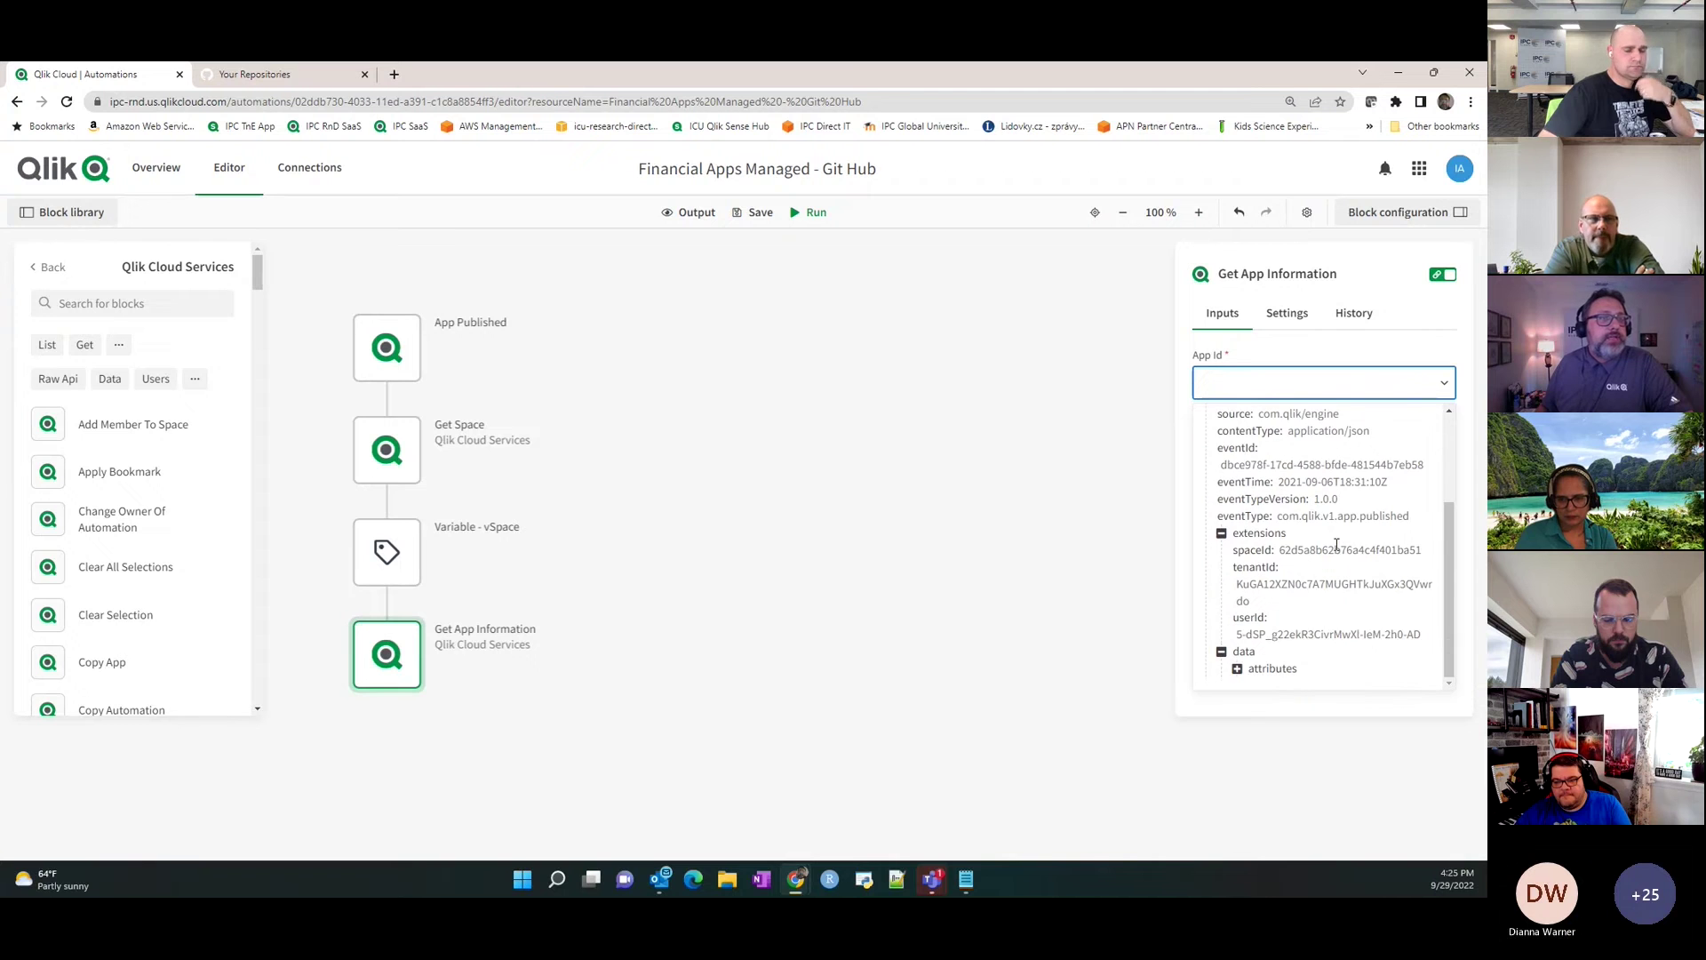
{"action": "left_click", "coordinate": [1236, 668]}
{"action": "scroll", "coordinate": [1262, 604], "scroll_direction": "down", "scroll_amount": 3}
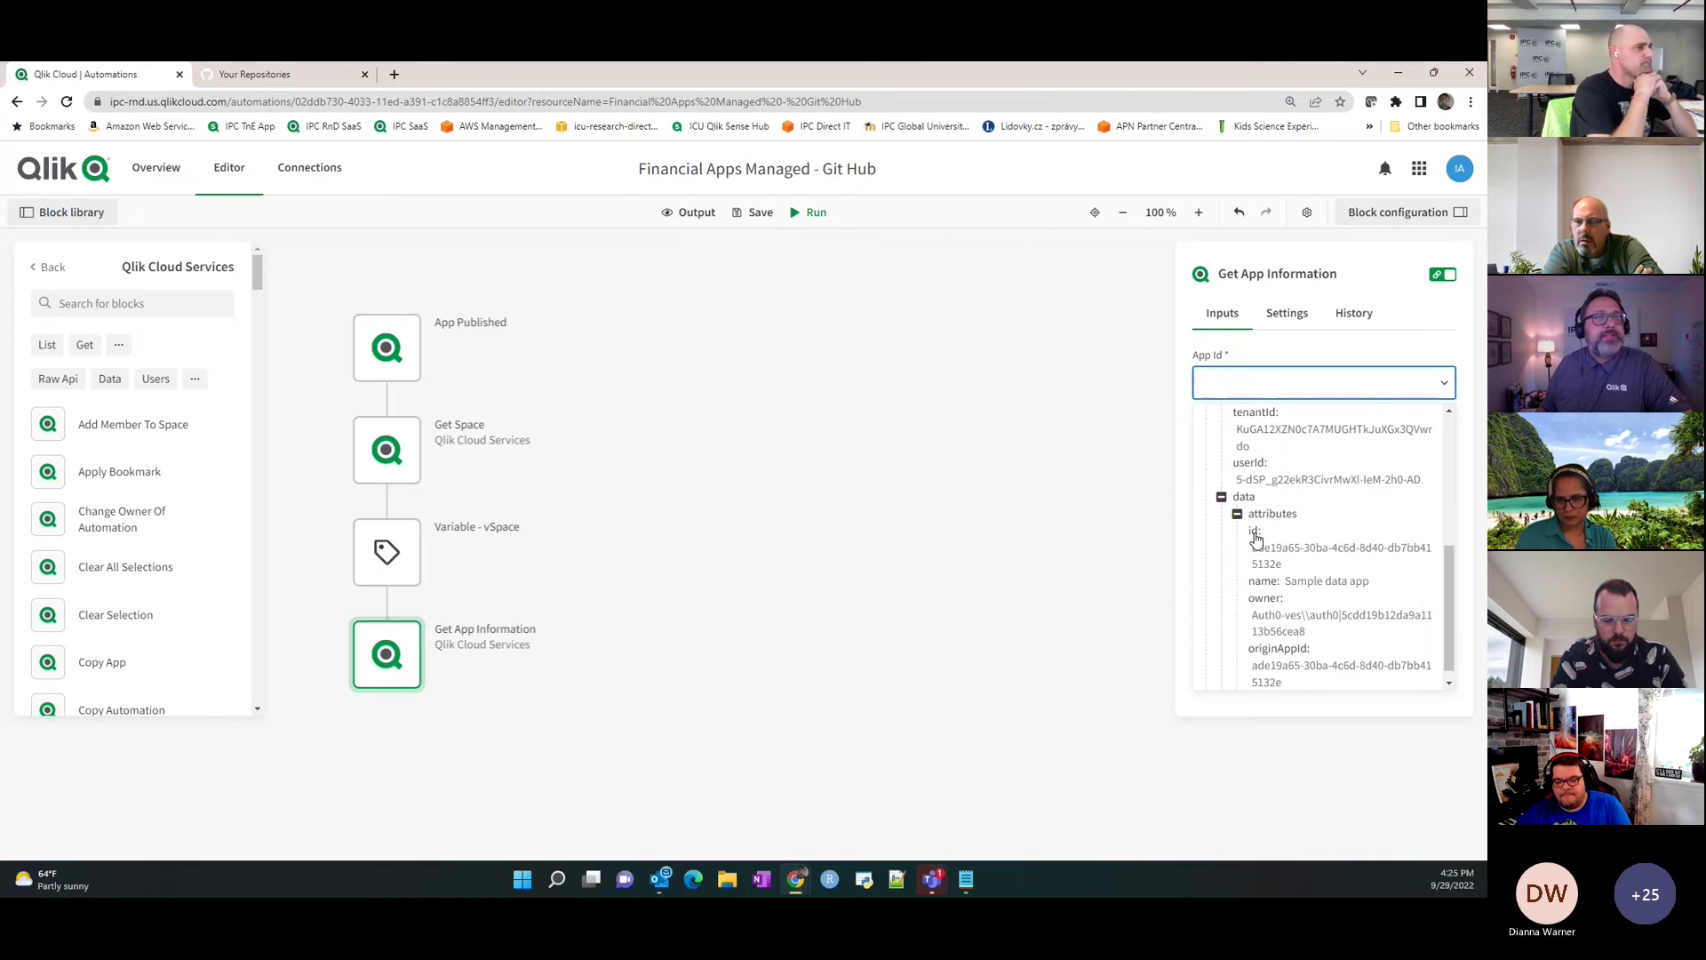
{"action": "left_click", "coordinate": [1255, 538]}
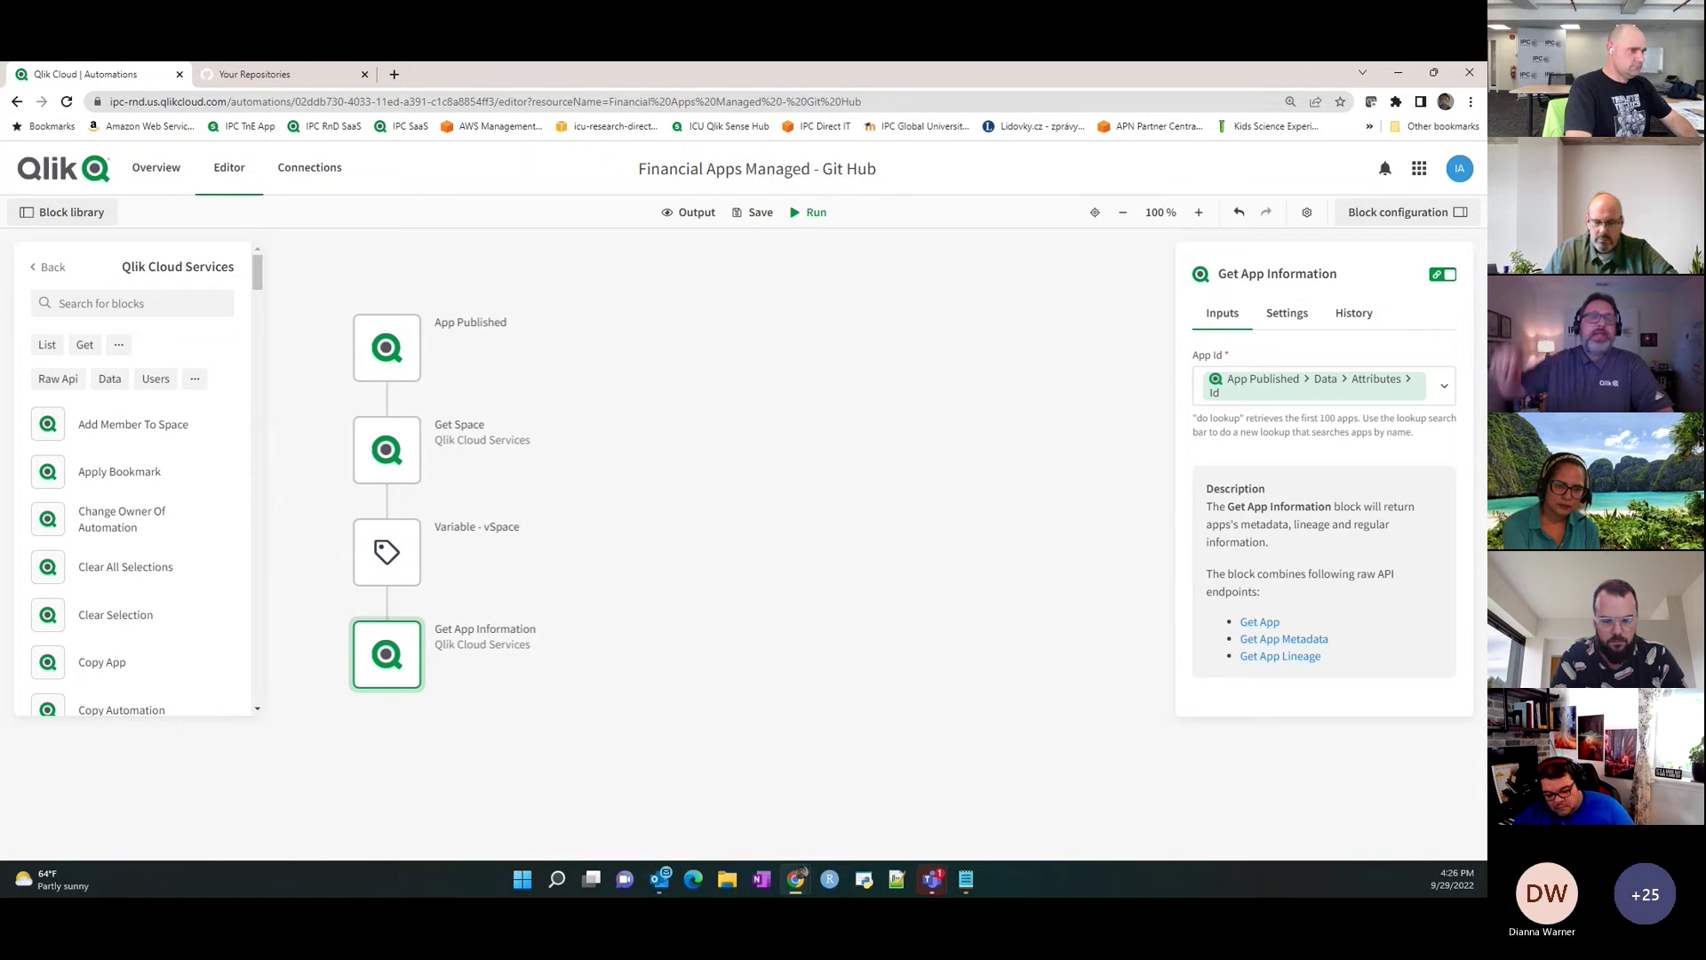
Add an Export App To Base 64 Encoded File block from Qlik Cloud Services below Get App Information.
{"action": "mouse_move", "coordinate": [318, 452]}
{"action": "mouse_move", "coordinate": [383, 682]}
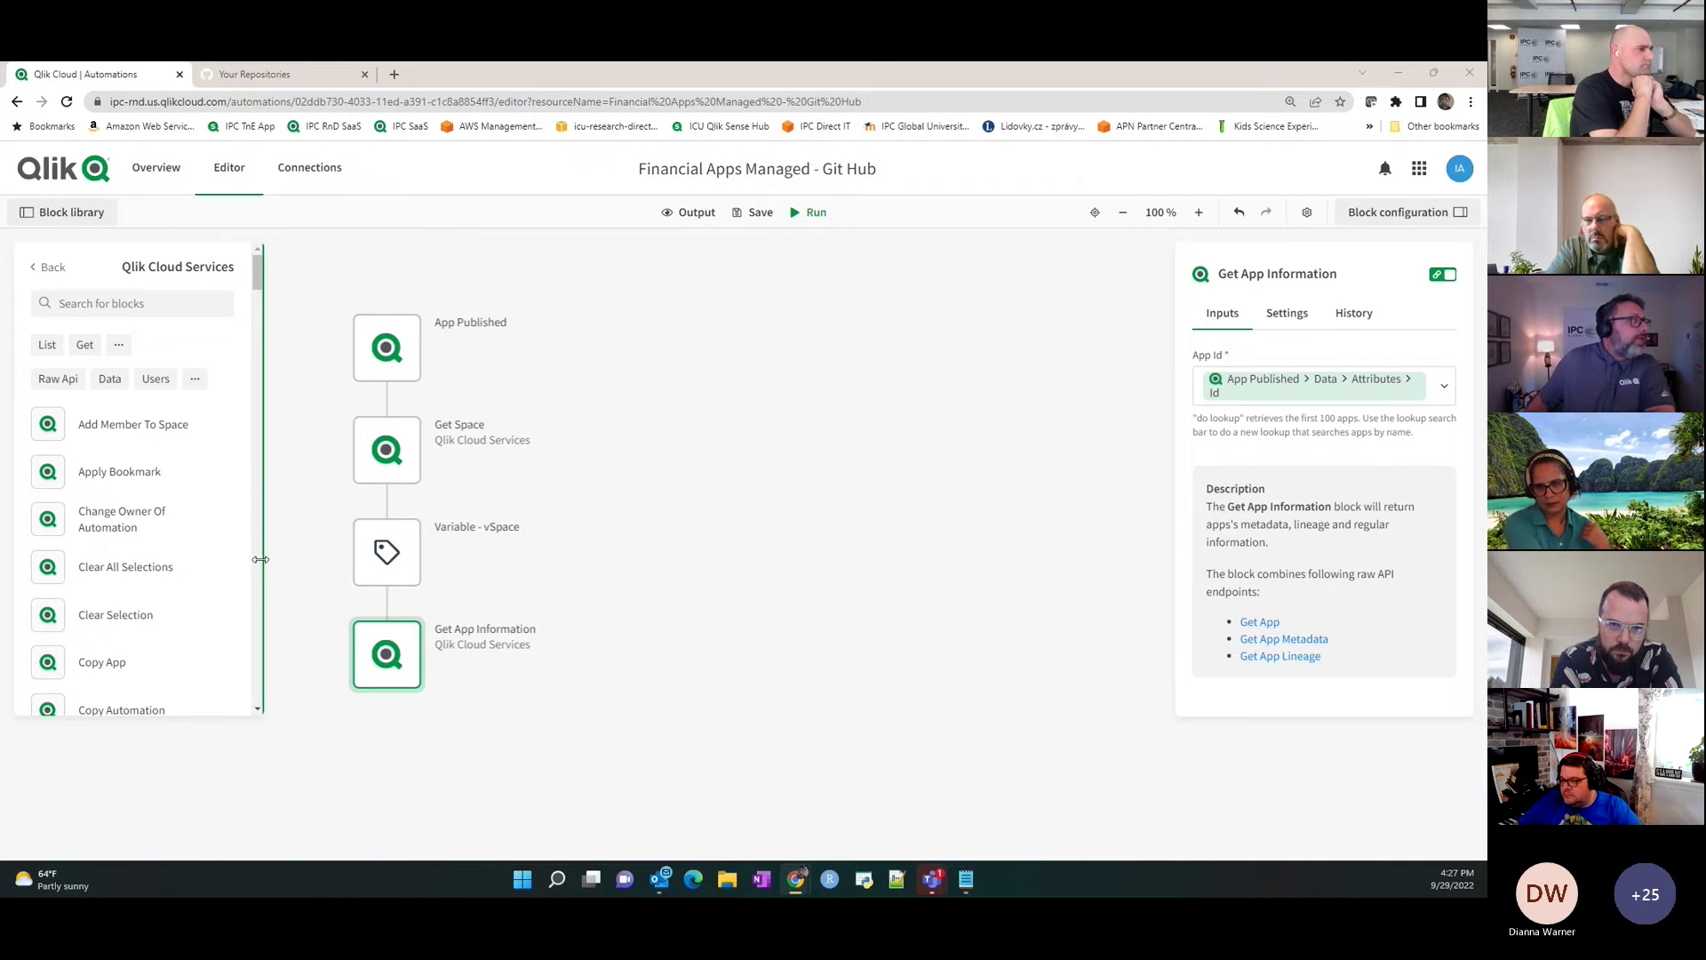
{"action": "scroll", "coordinate": [247, 561], "scroll_direction": "down", "scroll_amount": 6}
{"action": "scroll", "coordinate": [254, 567], "scroll_direction": "down", "scroll_amount": 10}
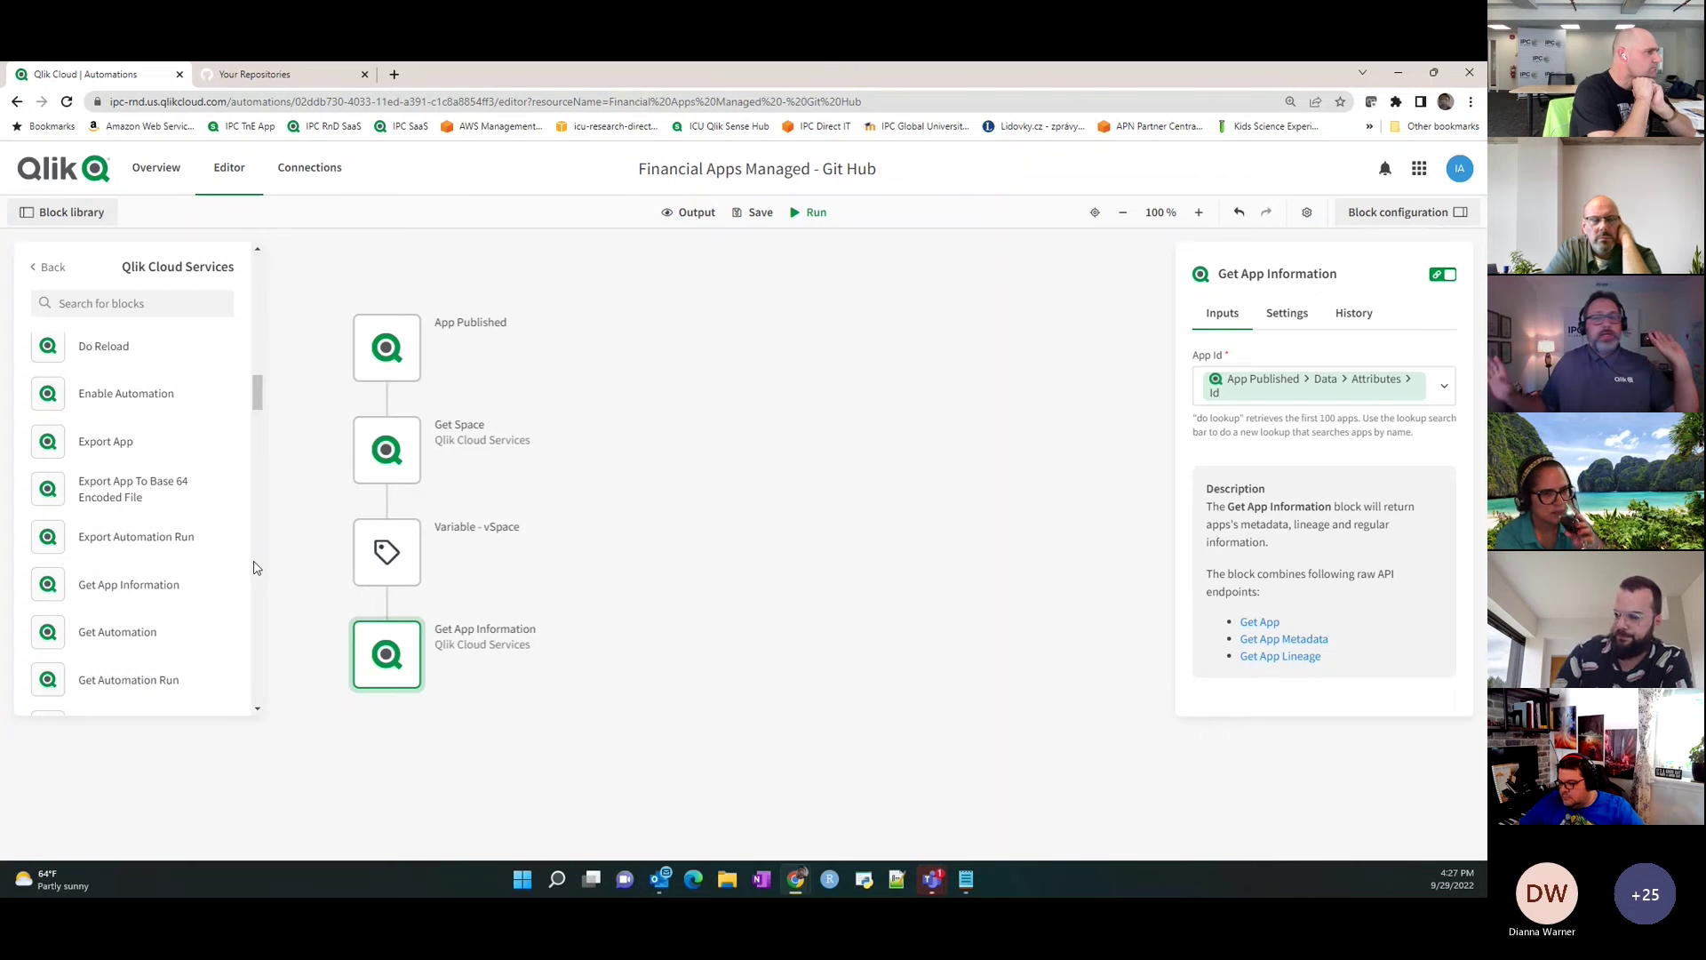
{"action": "scroll", "coordinate": [253, 567], "scroll_direction": "down", "scroll_amount": 5}
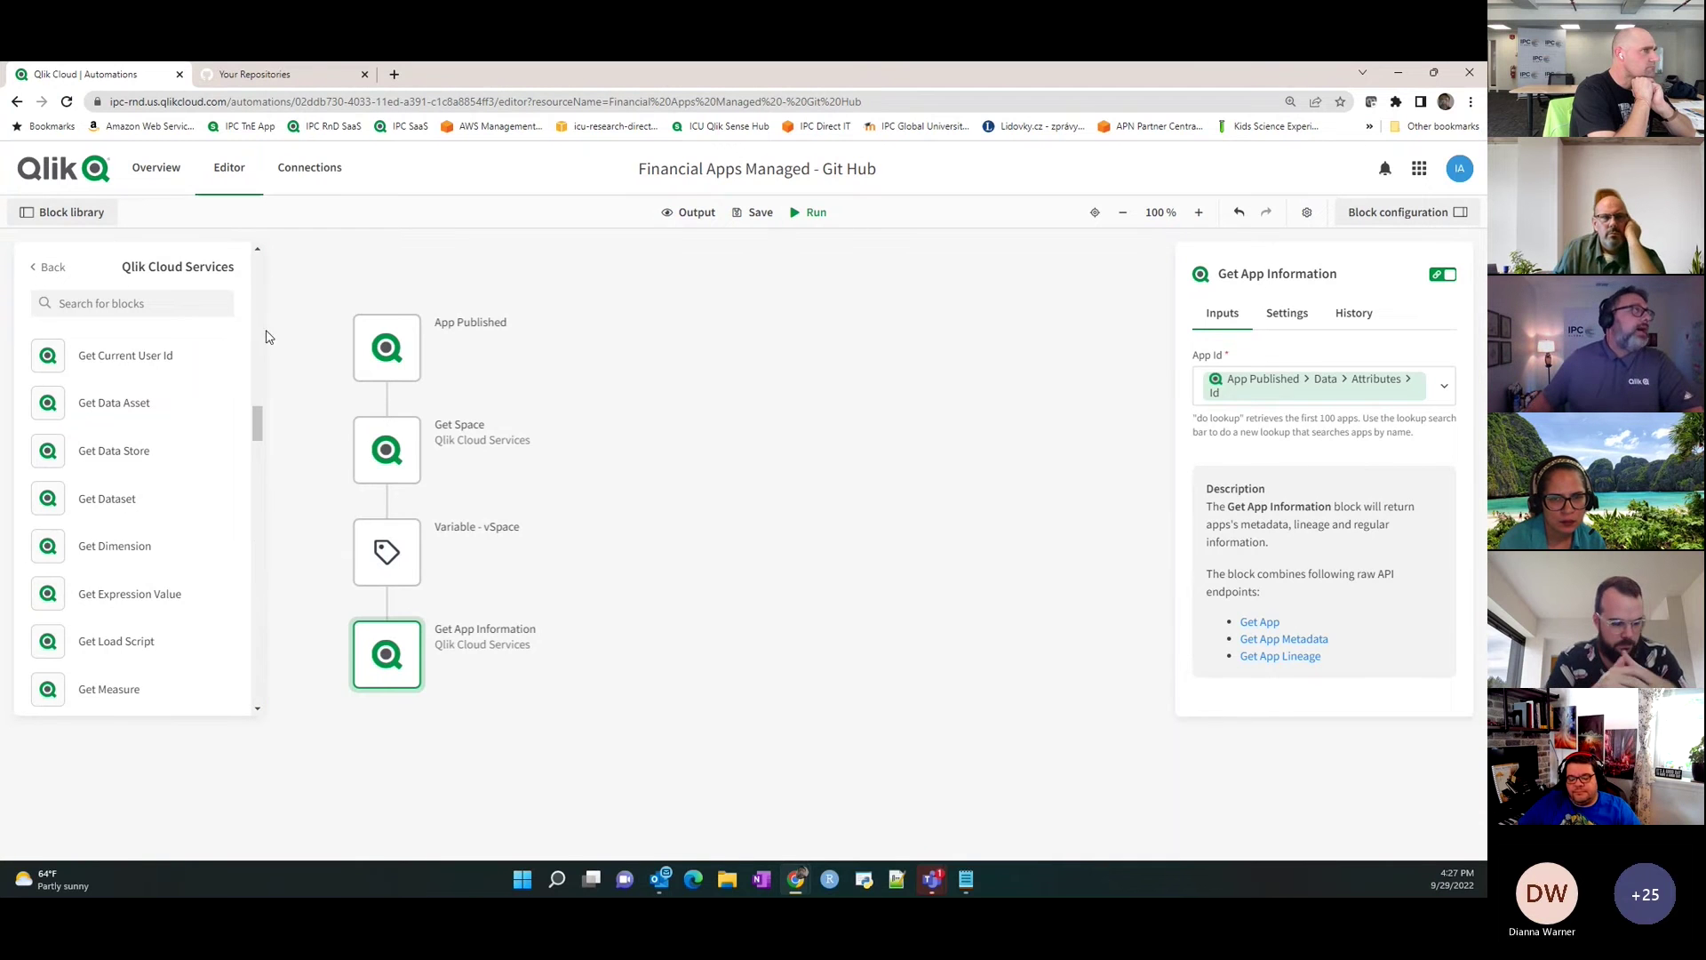
{"action": "scroll", "coordinate": [255, 321], "scroll_direction": "up", "scroll_amount": 8}
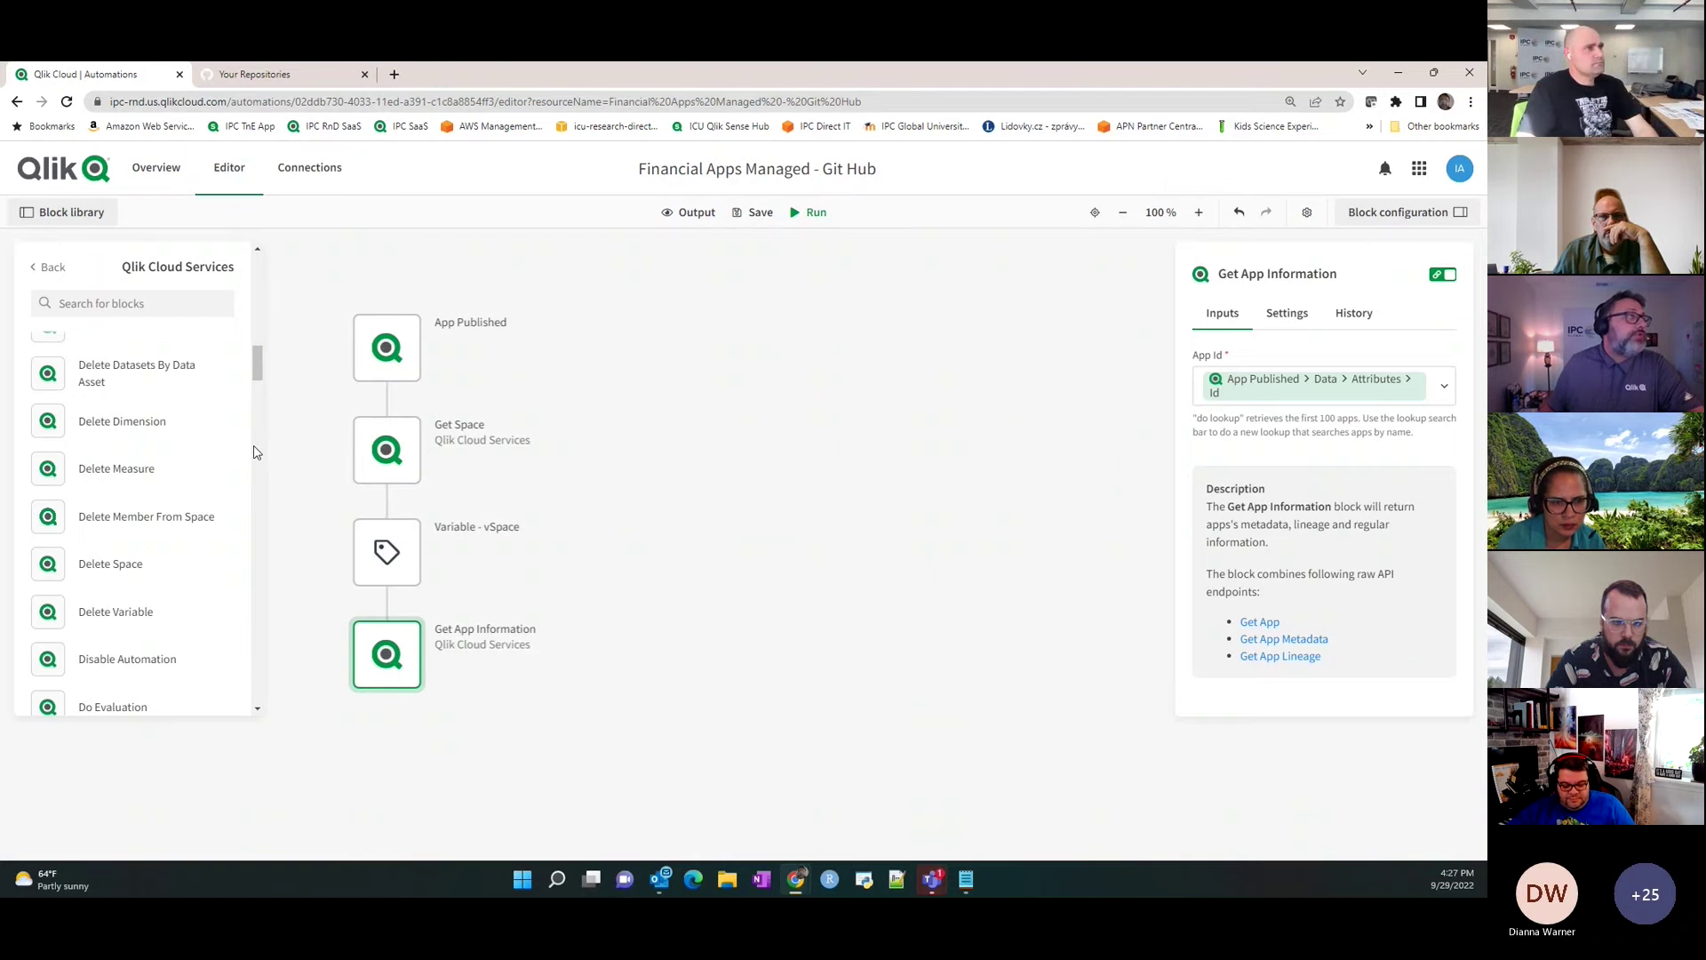
{"action": "scroll", "coordinate": [255, 453], "scroll_direction": "down", "scroll_amount": 5}
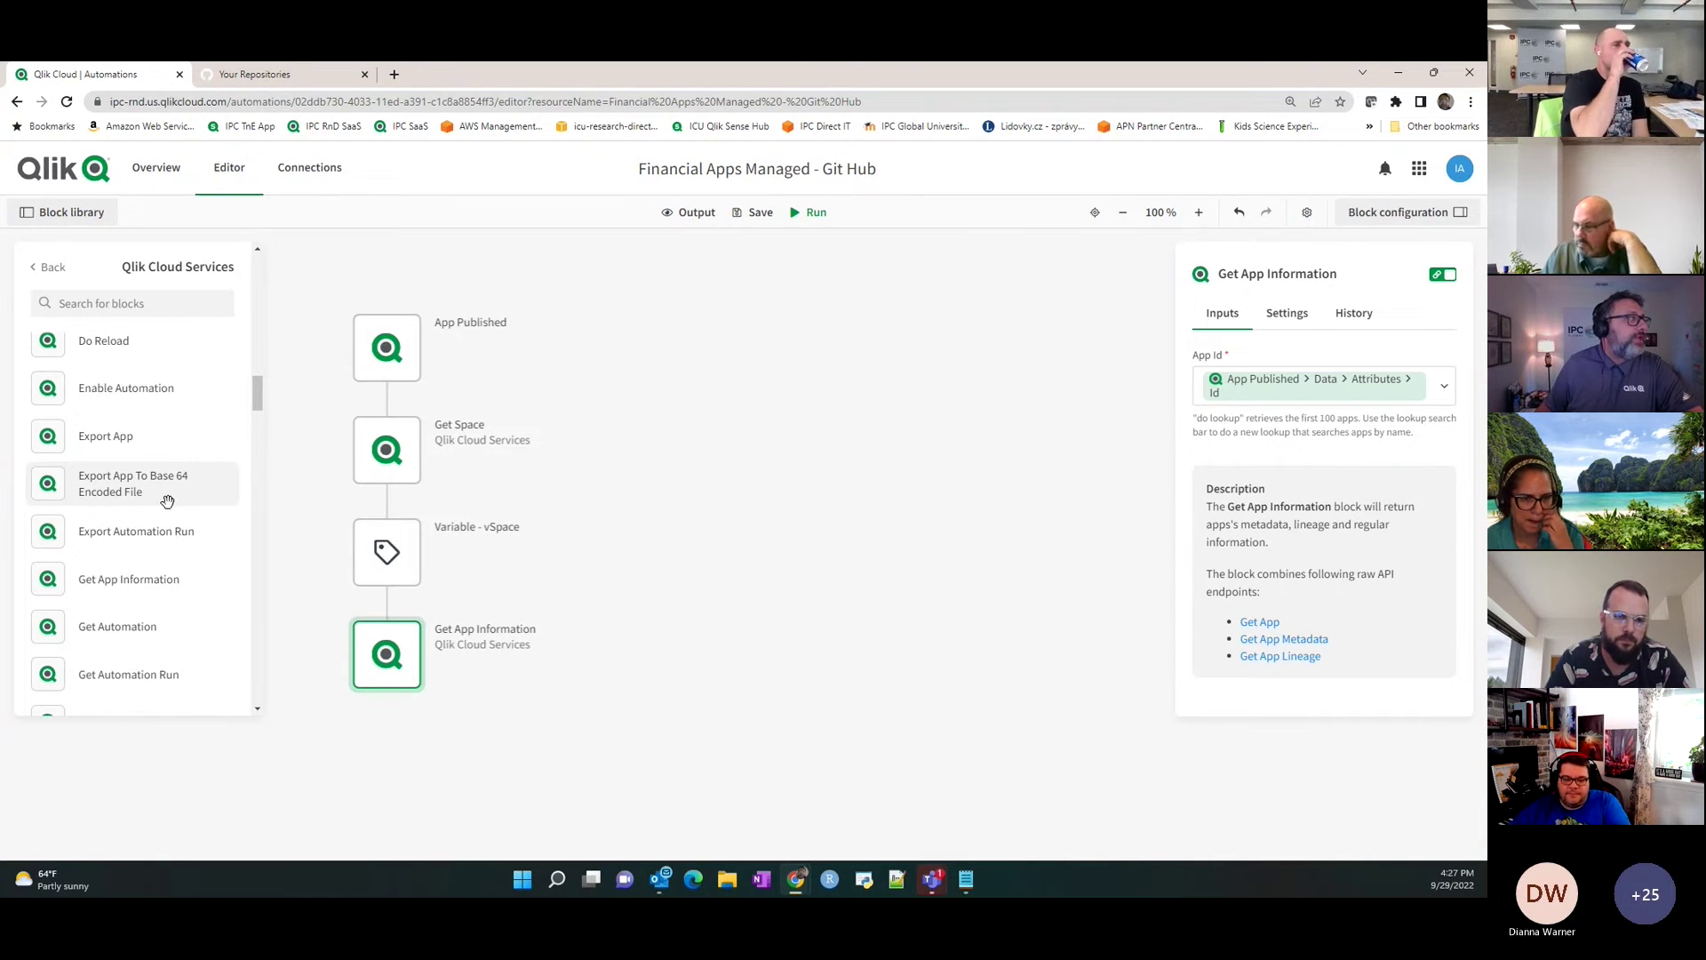
{"action": "left_click_drag", "start_coordinate": [41, 494], "coordinate": [416, 758]}
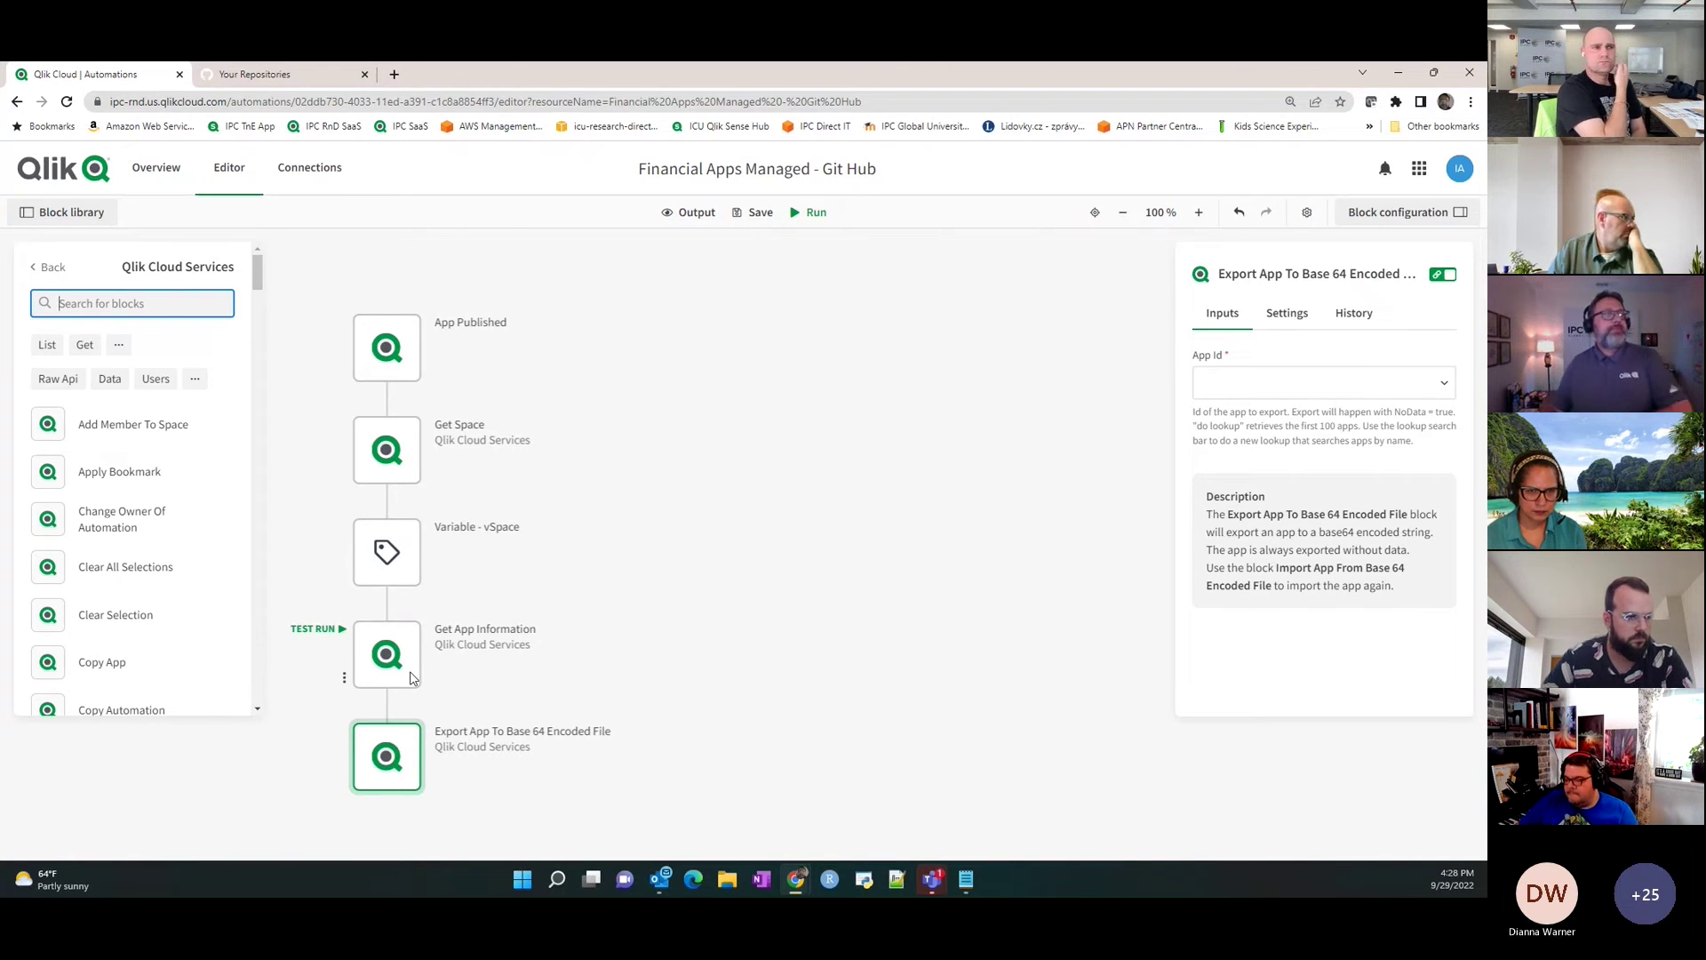
{"action": "left_click", "coordinate": [1297, 391]}
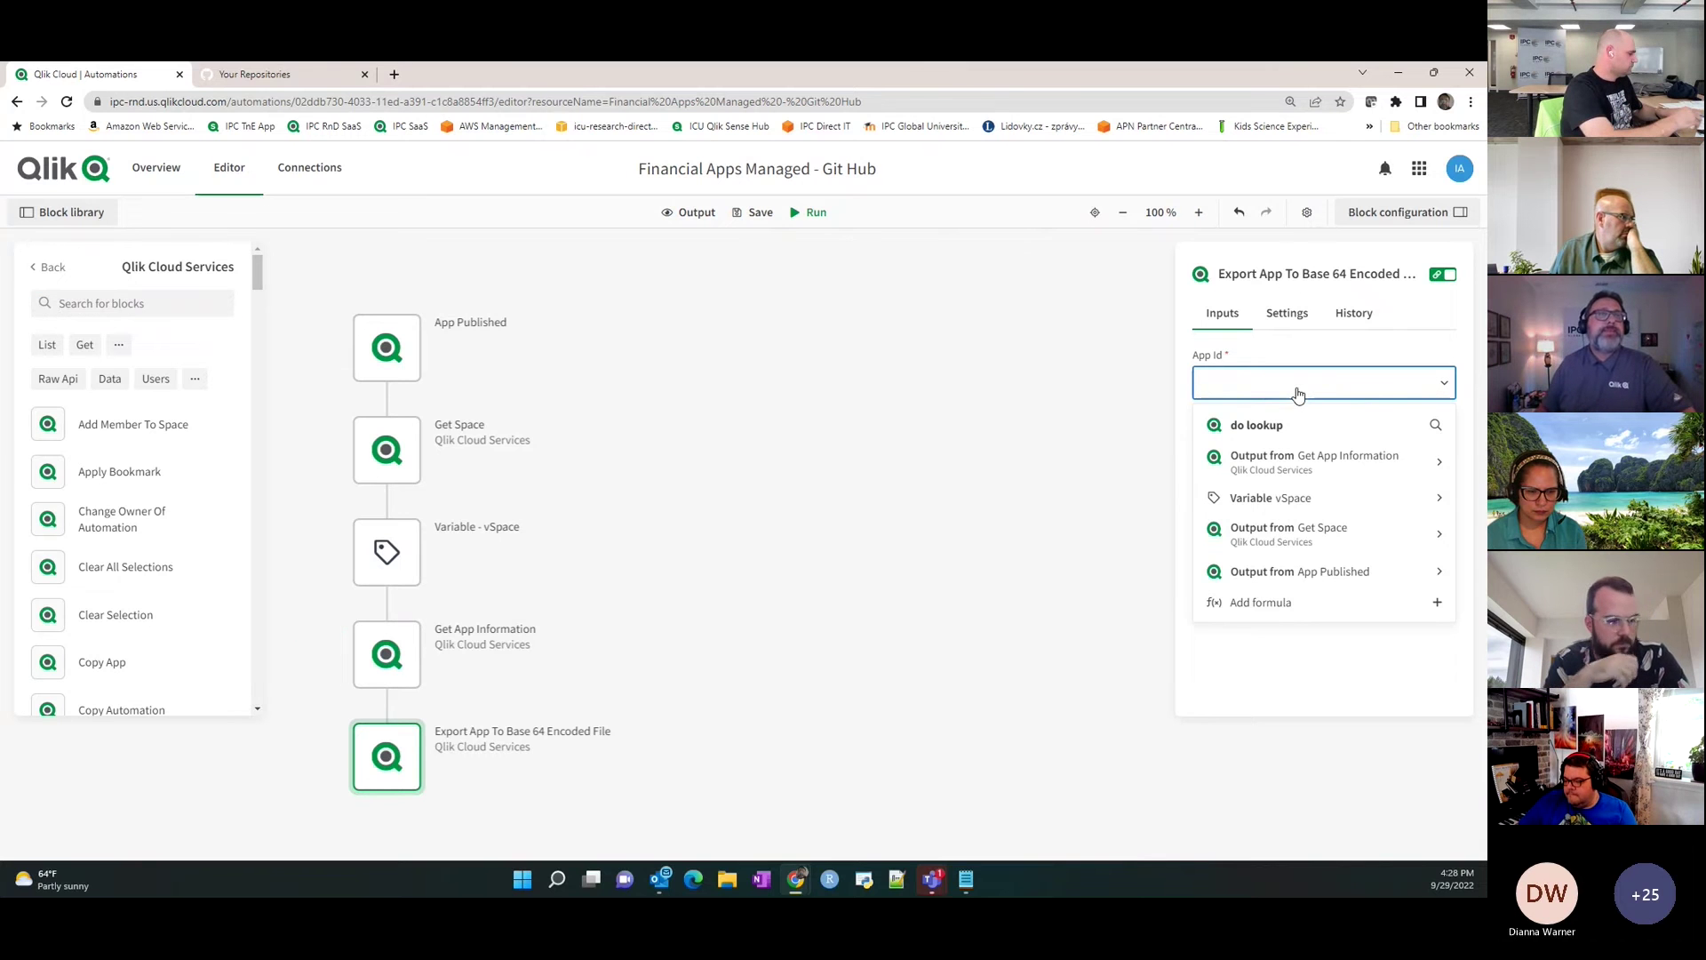
{"action": "left_click", "coordinate": [1324, 462]}
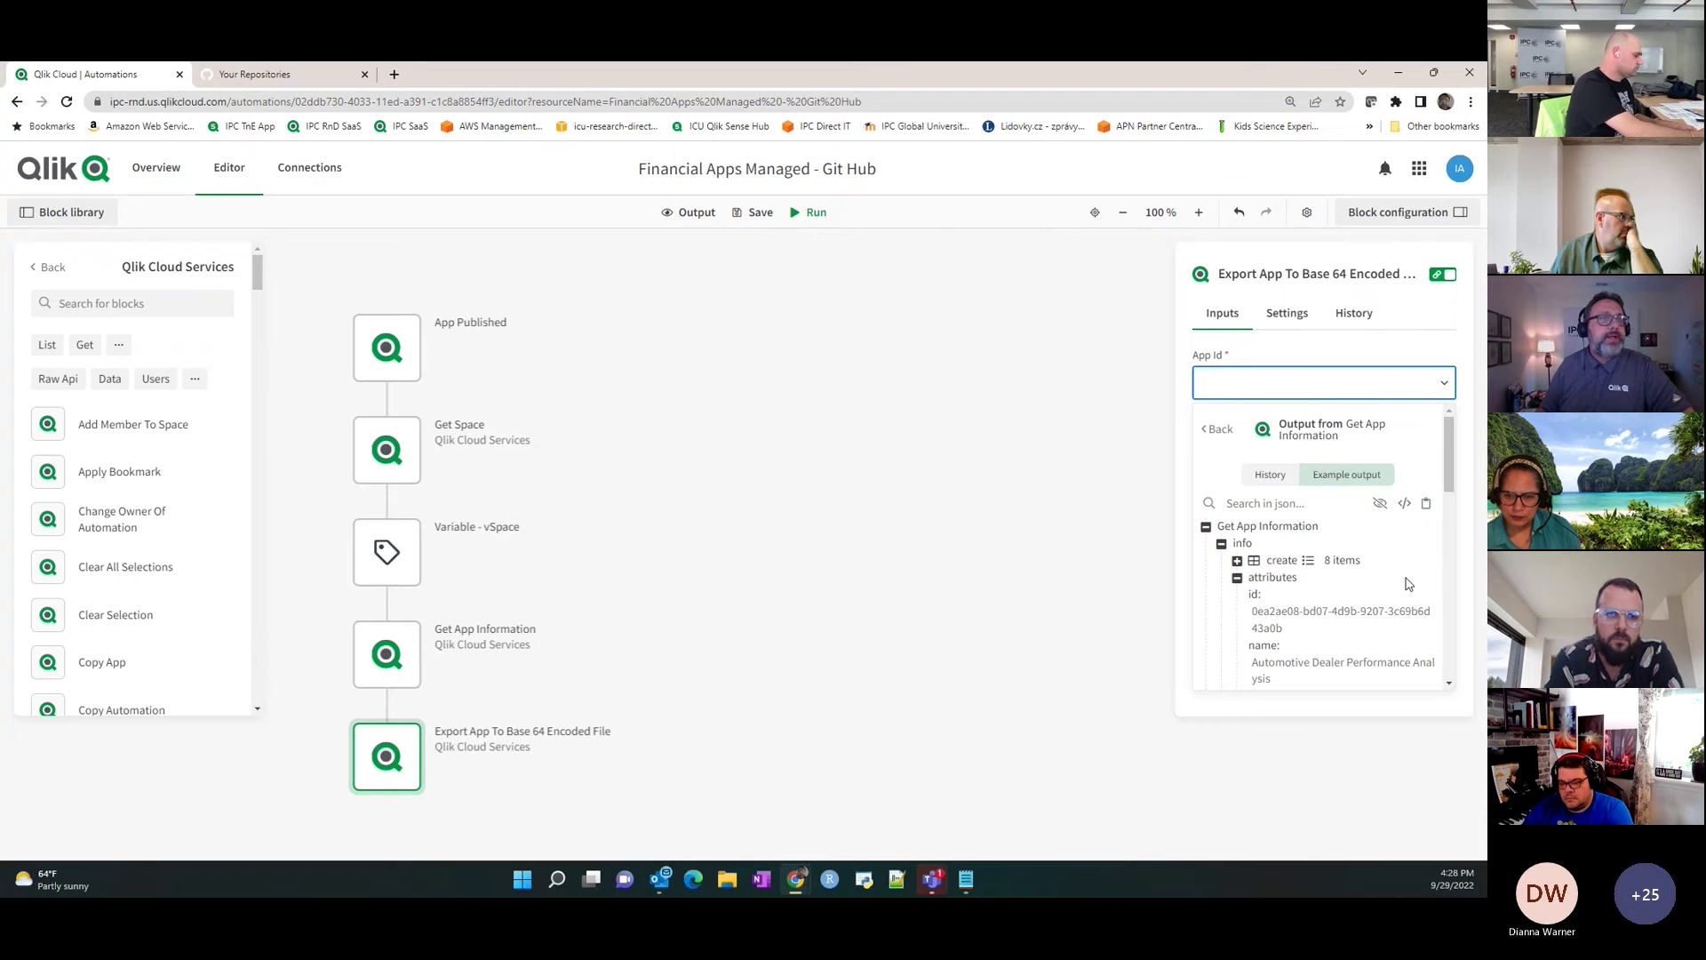
{"action": "left_click", "coordinate": [1257, 605]}
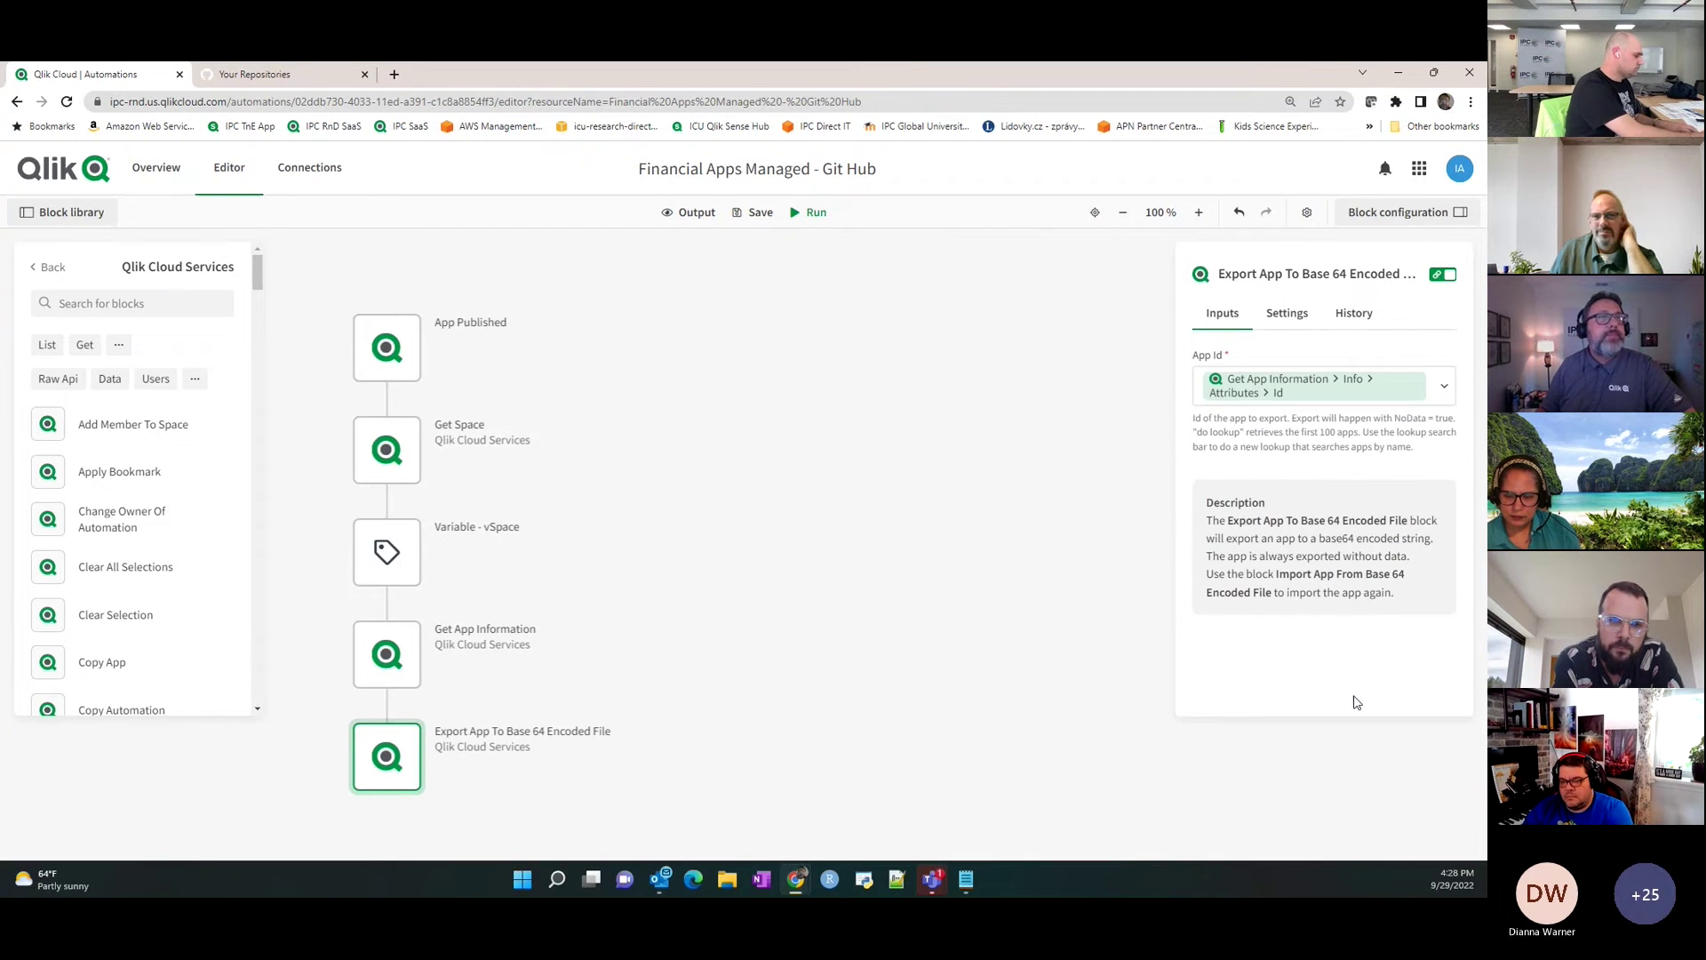
{"action": "left_click", "coordinate": [1445, 389]}
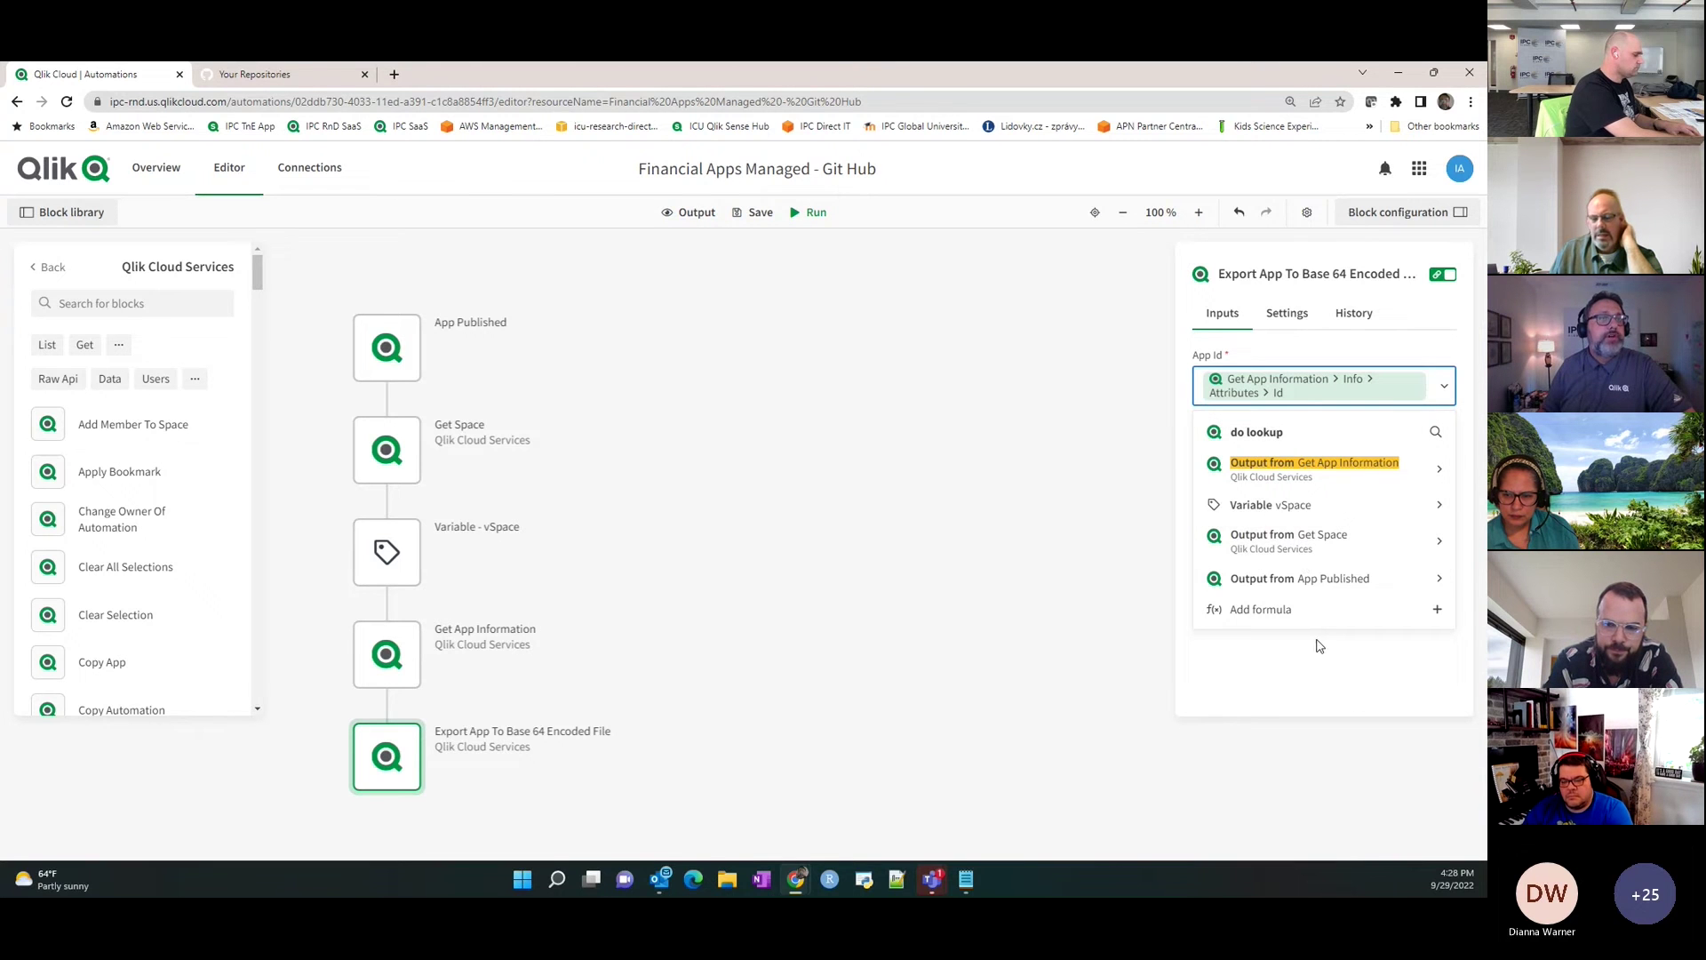
{"action": "left_click", "coordinate": [1304, 586]}
{"action": "scroll", "coordinate": [1313, 563], "scroll_direction": "down", "scroll_amount": 5}
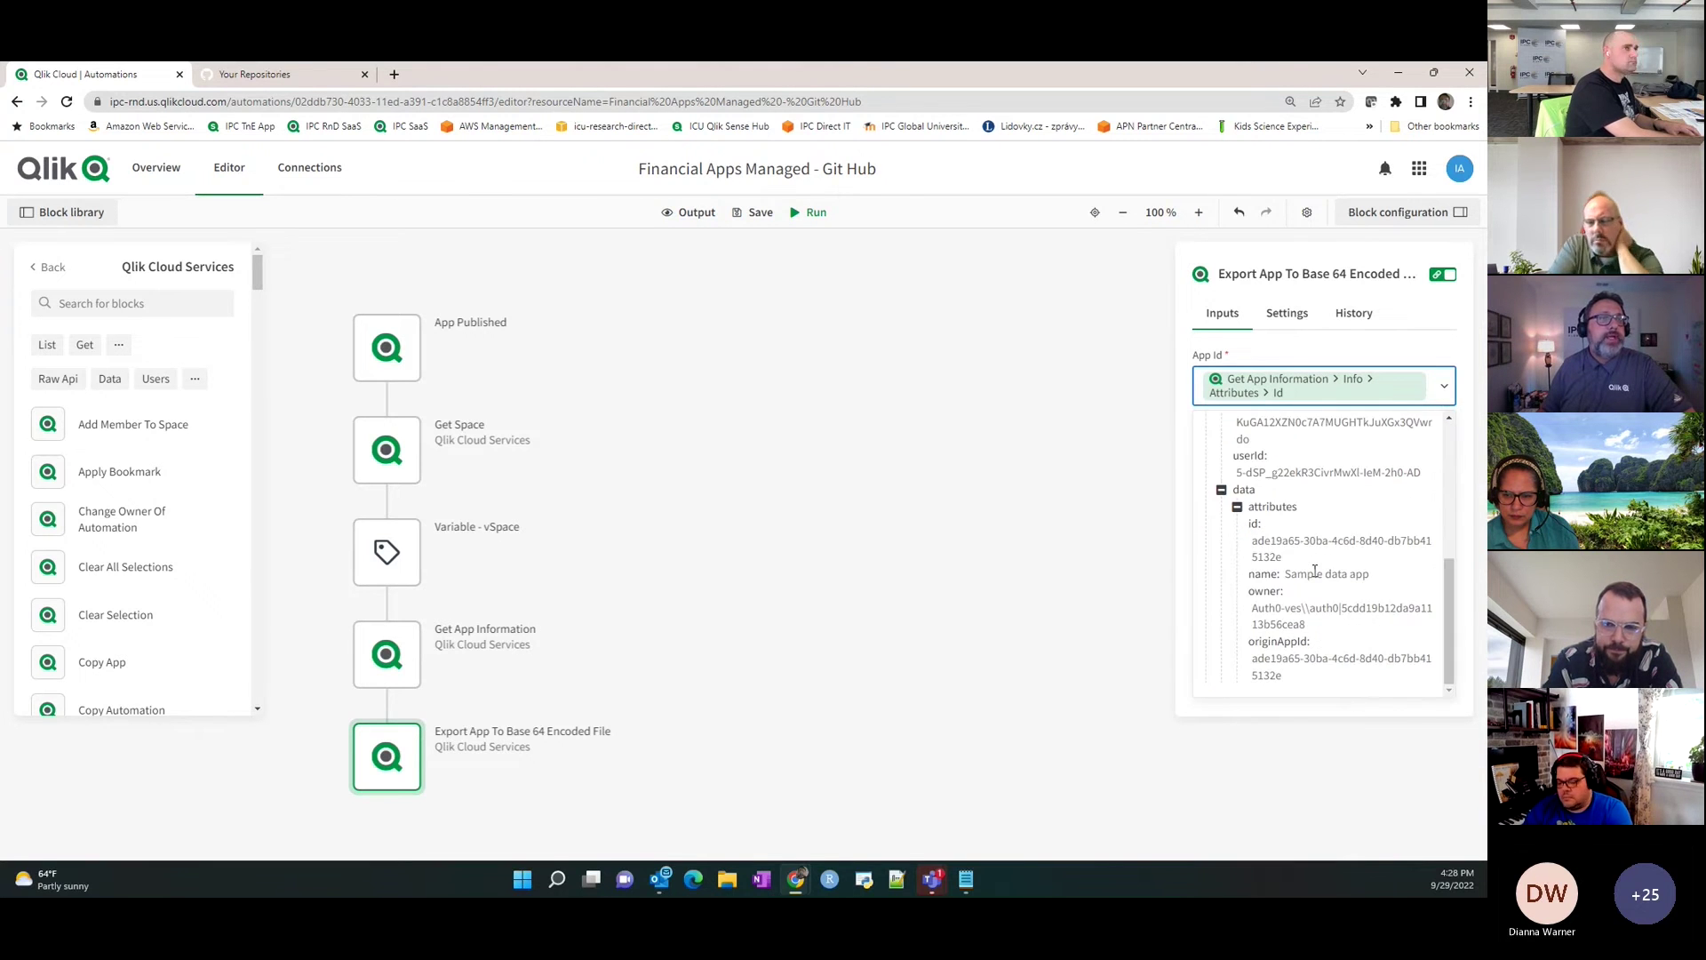
{"action": "left_click", "coordinate": [1254, 526]}
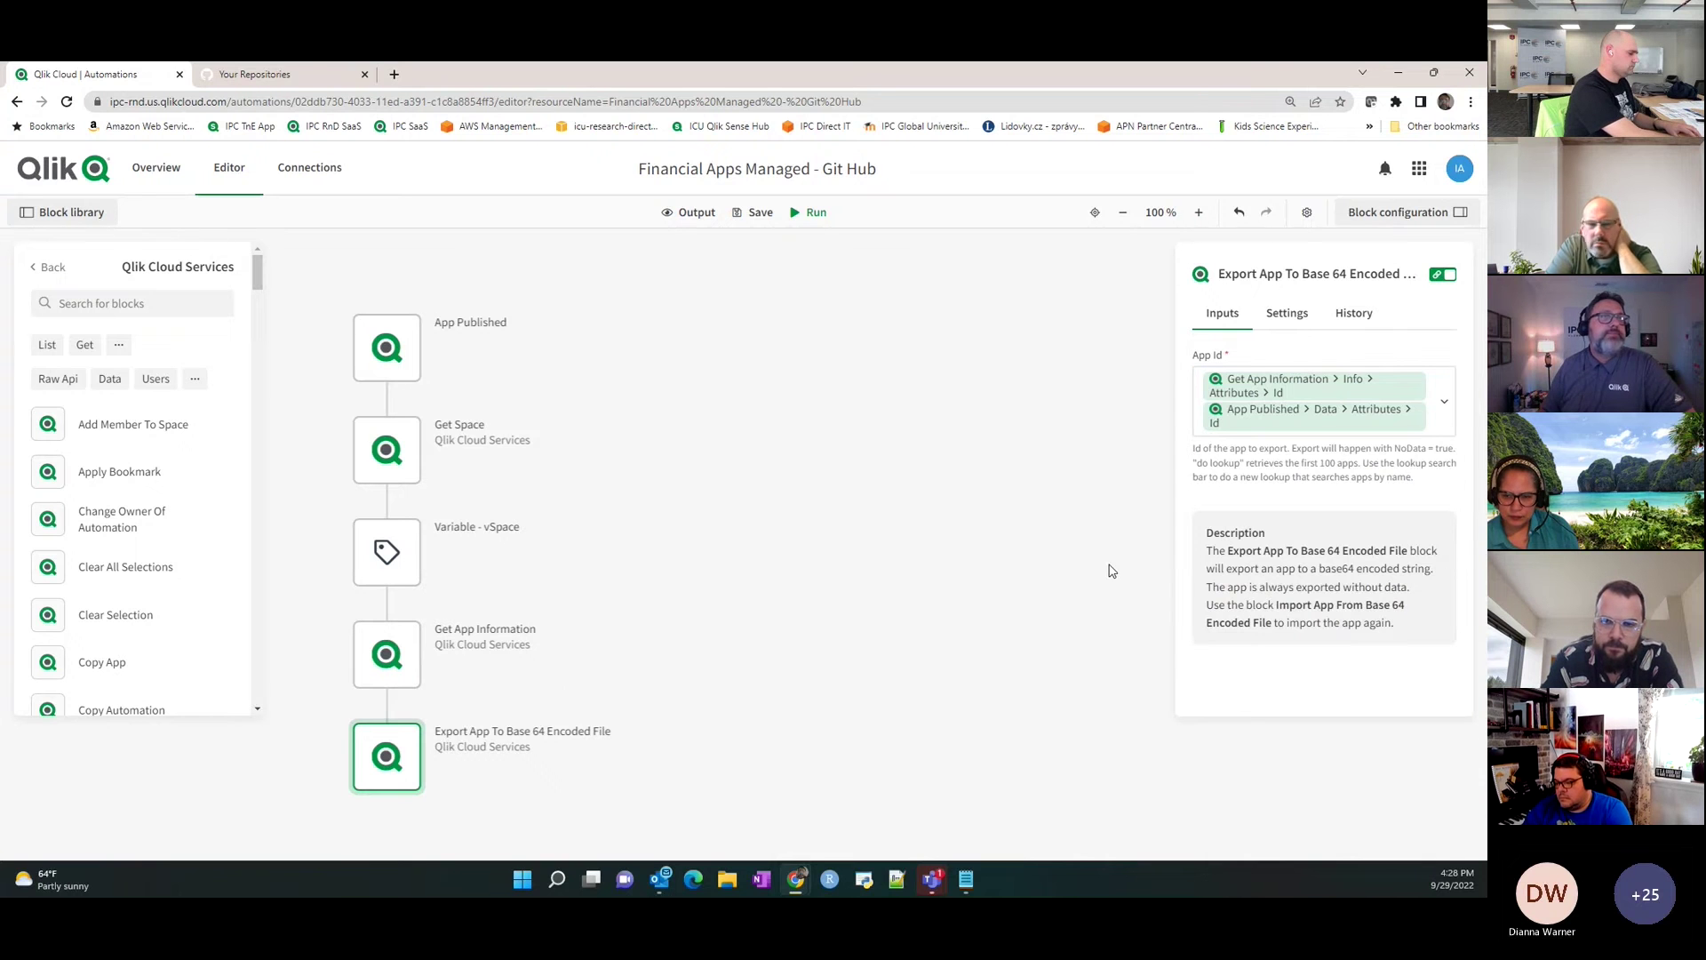
{"action": "left_click", "coordinate": [1434, 393]}
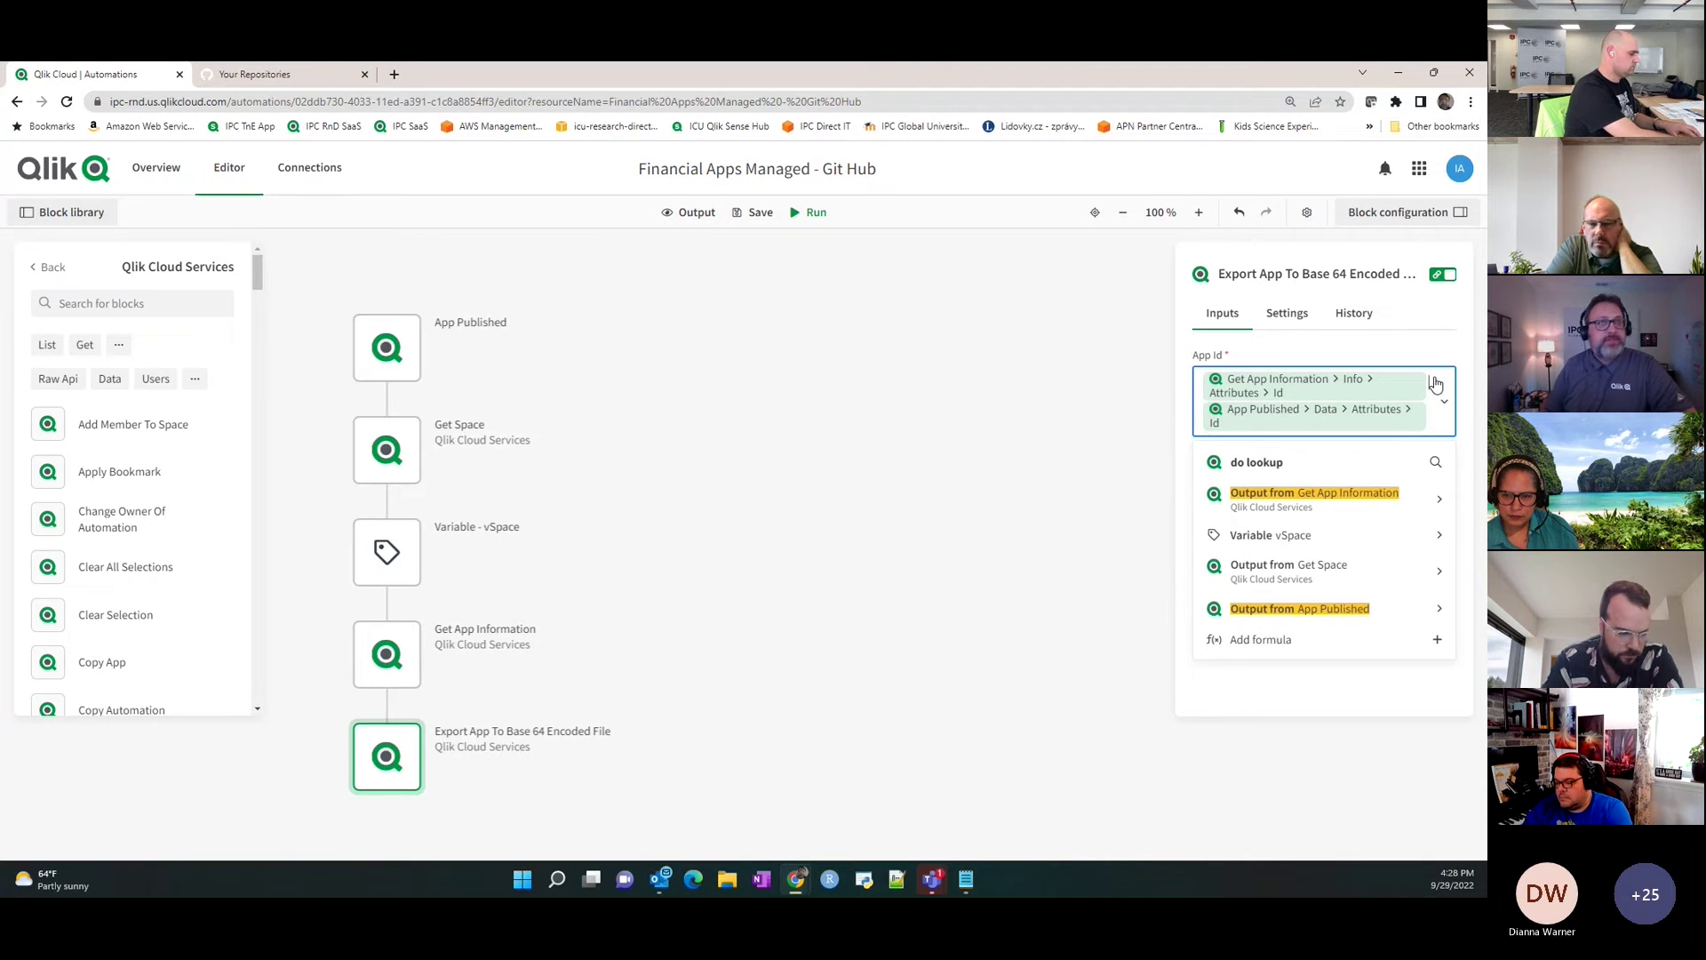
{"action": "left_click", "coordinate": [1437, 384]}
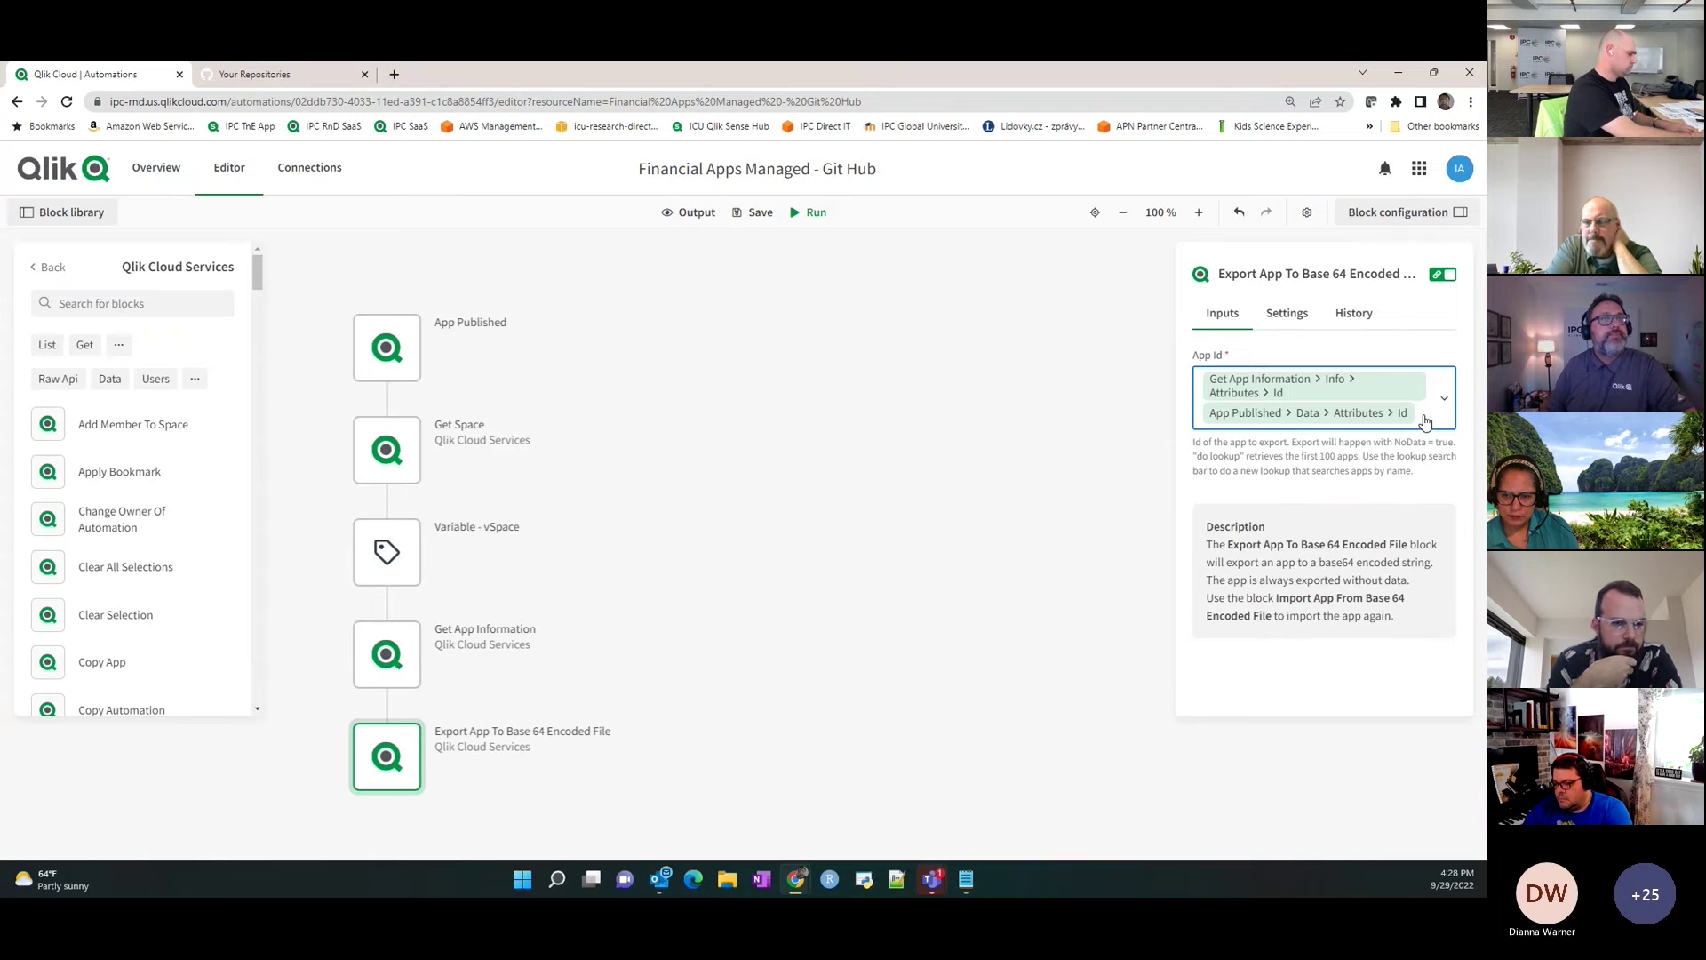
{"action": "key", "text": "BackSpace"}
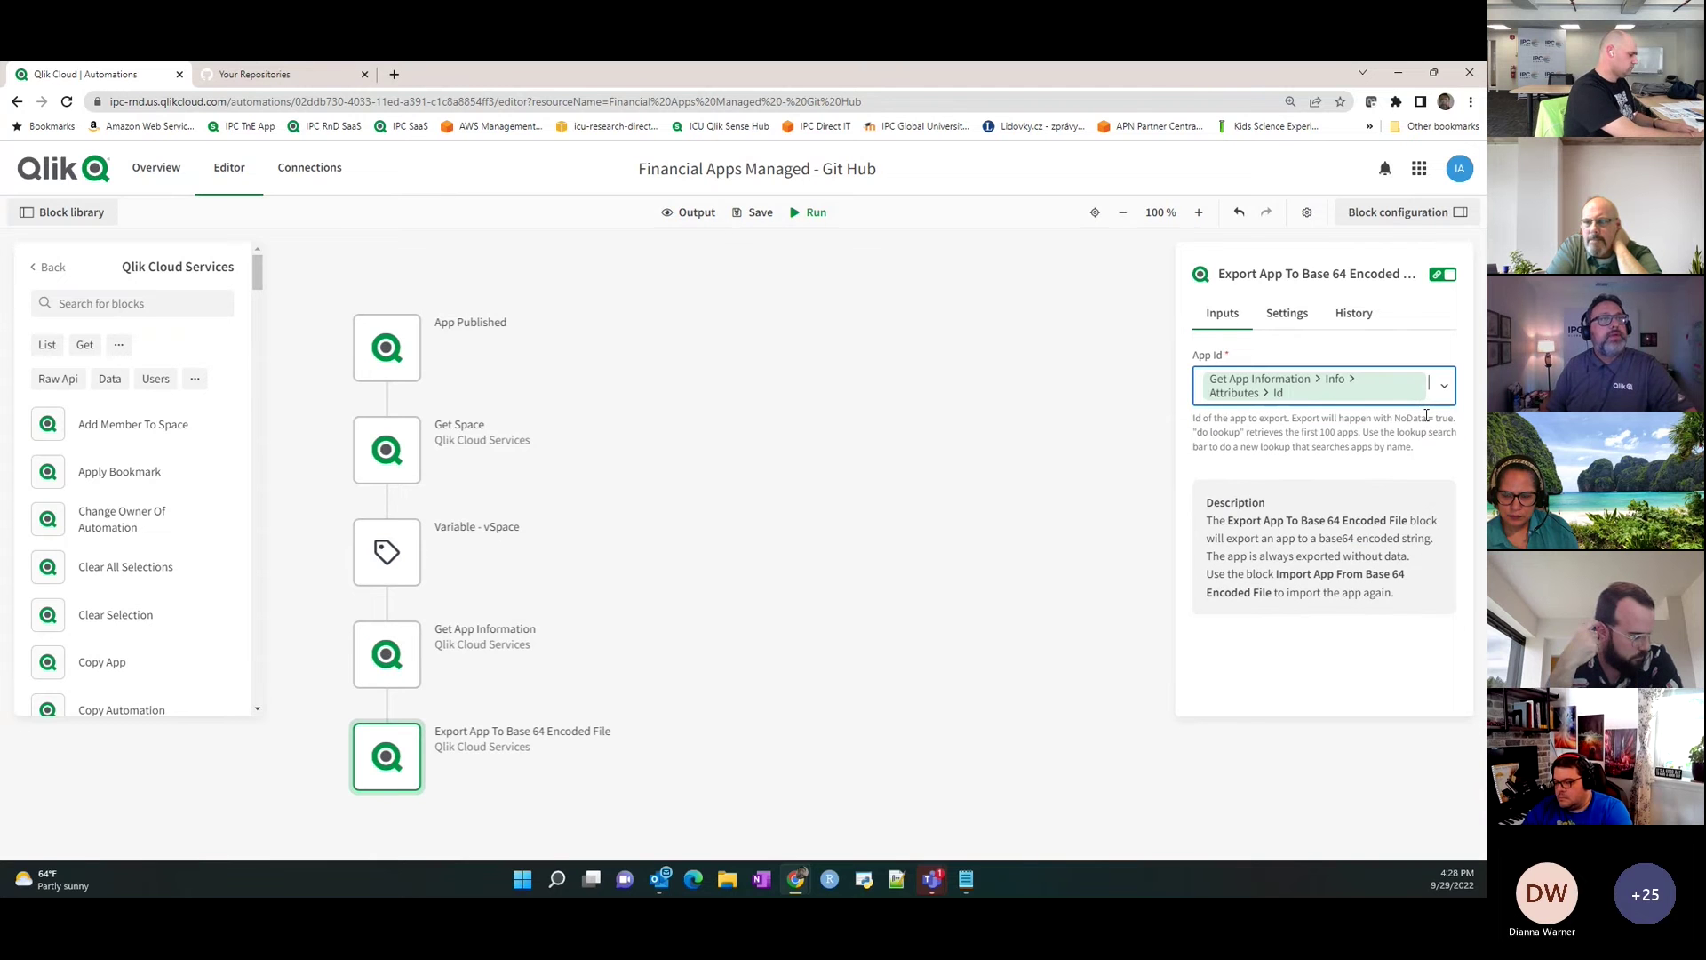
{"action": "key", "text": "BackSpace"}
Set the export block's App Id to the id under data attributes in the App Published output.
{"action": "left_click", "coordinate": [1431, 384]}
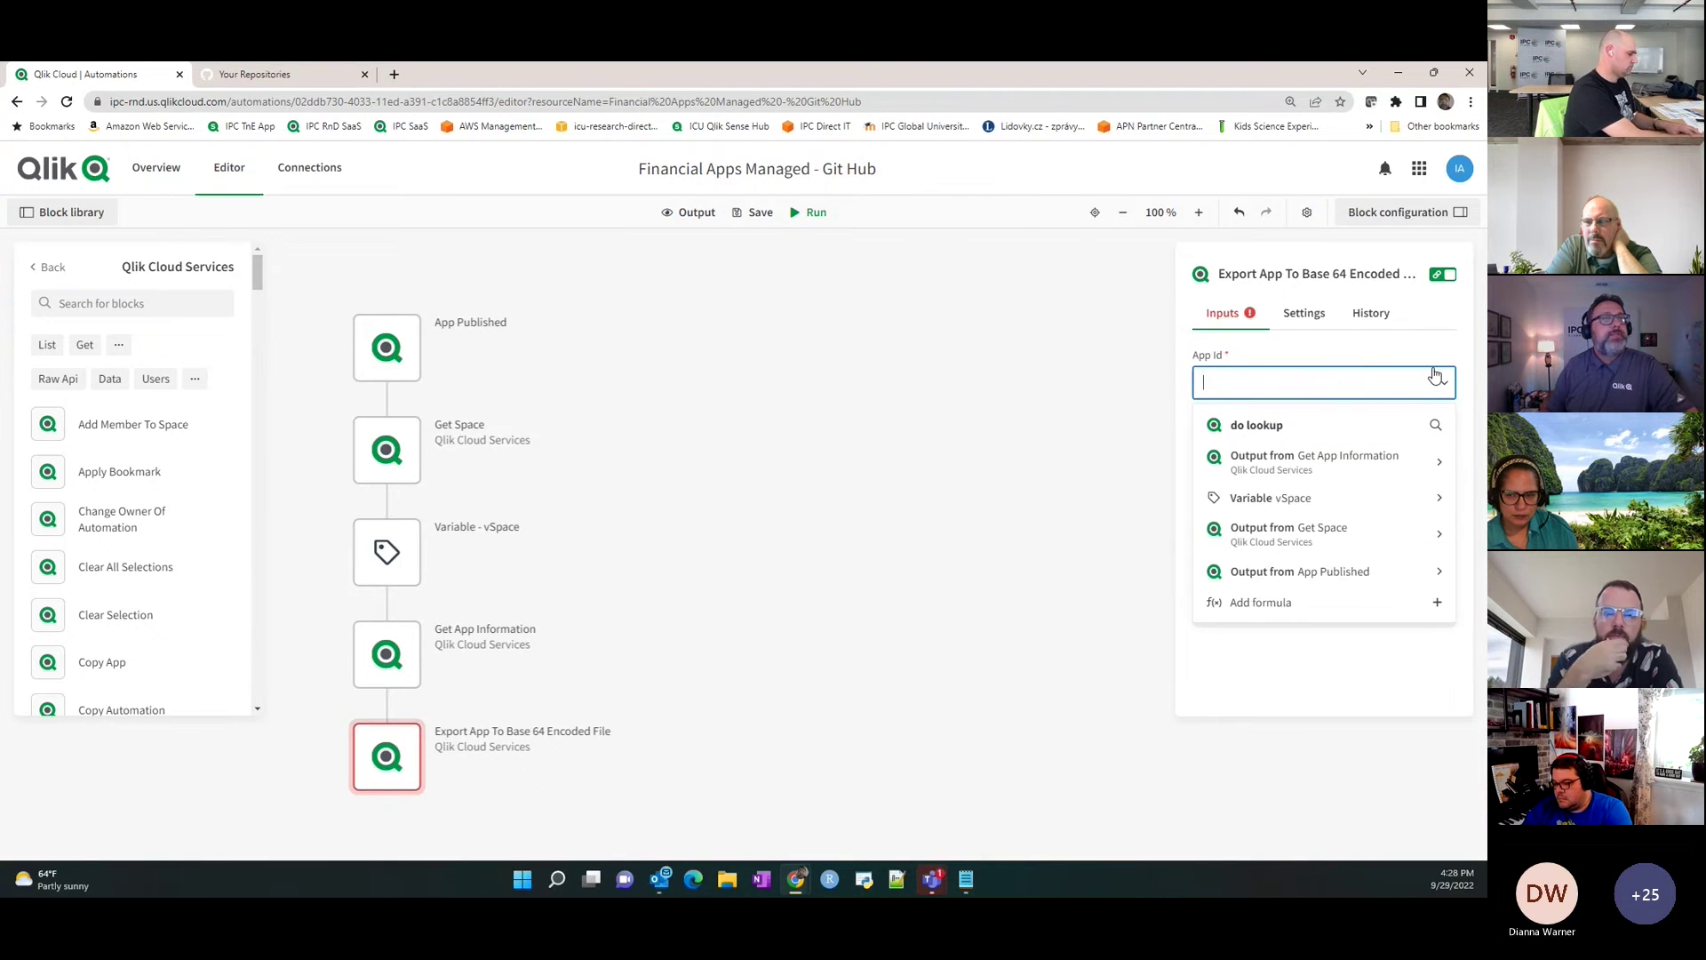
{"action": "left_click", "coordinate": [1359, 571]}
{"action": "scroll", "coordinate": [1304, 600], "scroll_direction": "down", "scroll_amount": 3}
{"action": "scroll", "coordinate": [1304, 601], "scroll_direction": "down", "scroll_amount": 1}
{"action": "left_click", "coordinate": [1255, 526]}
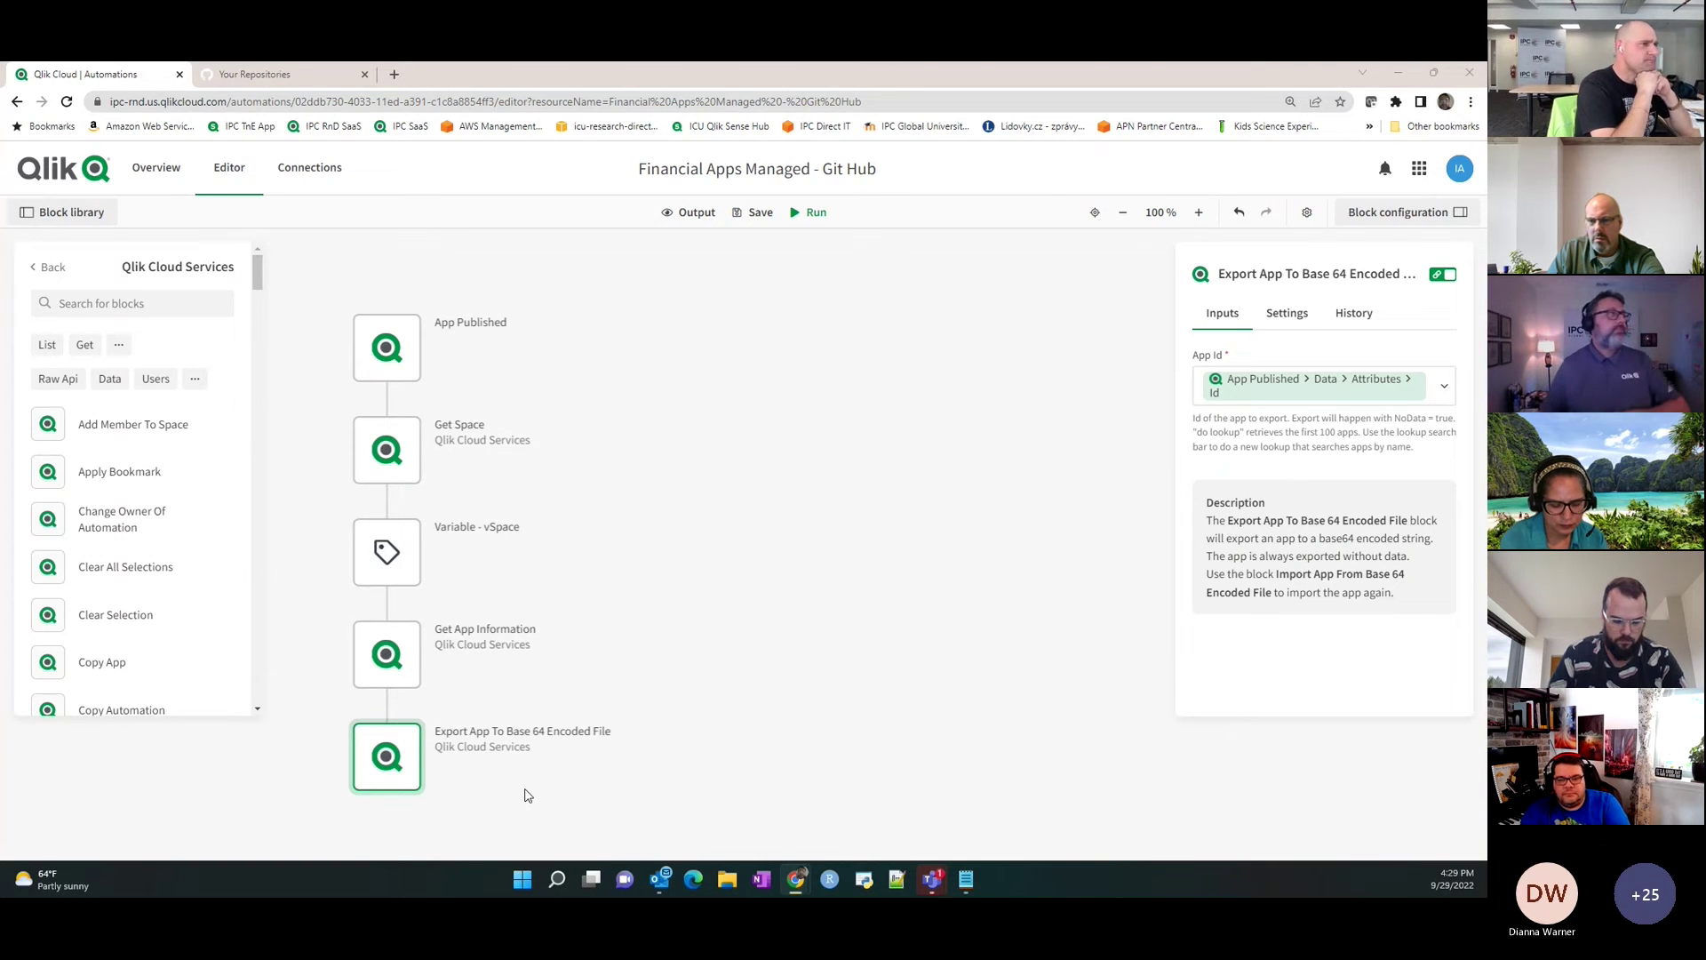
Add a Get Repository block from the GitHub connector below the Export App To Base 64 Encoded File block.
{"action": "left_click", "coordinate": [50, 269]}
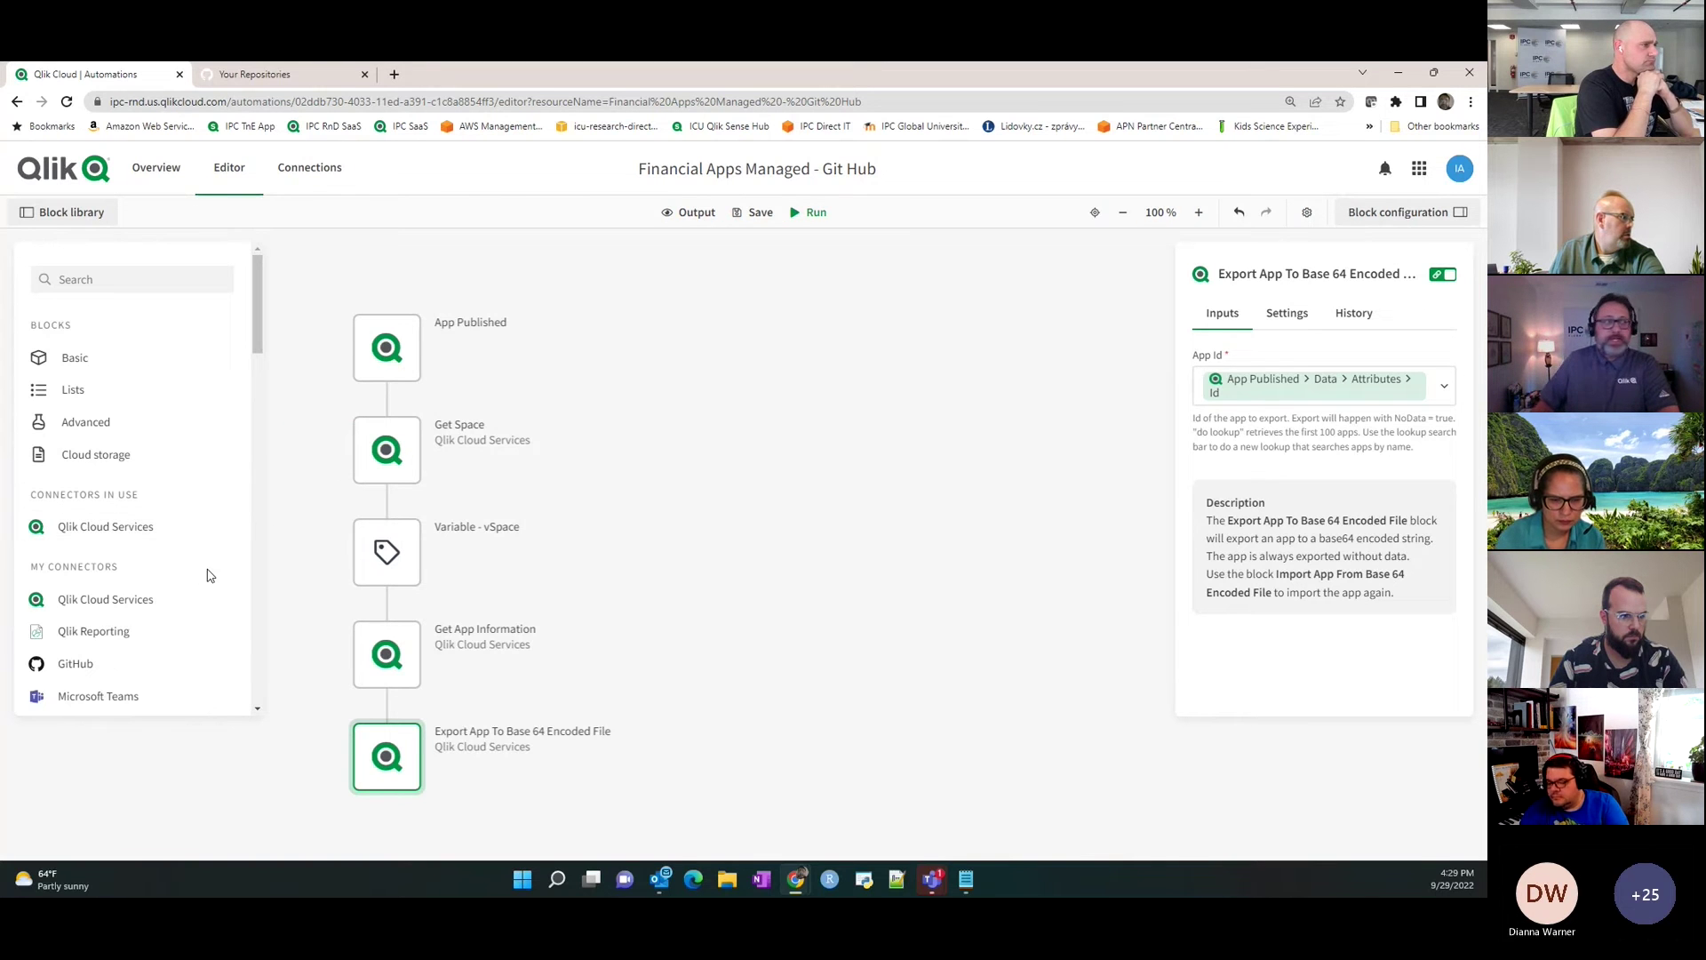
{"action": "scroll", "coordinate": [185, 480], "scroll_direction": "down", "scroll_amount": 1}
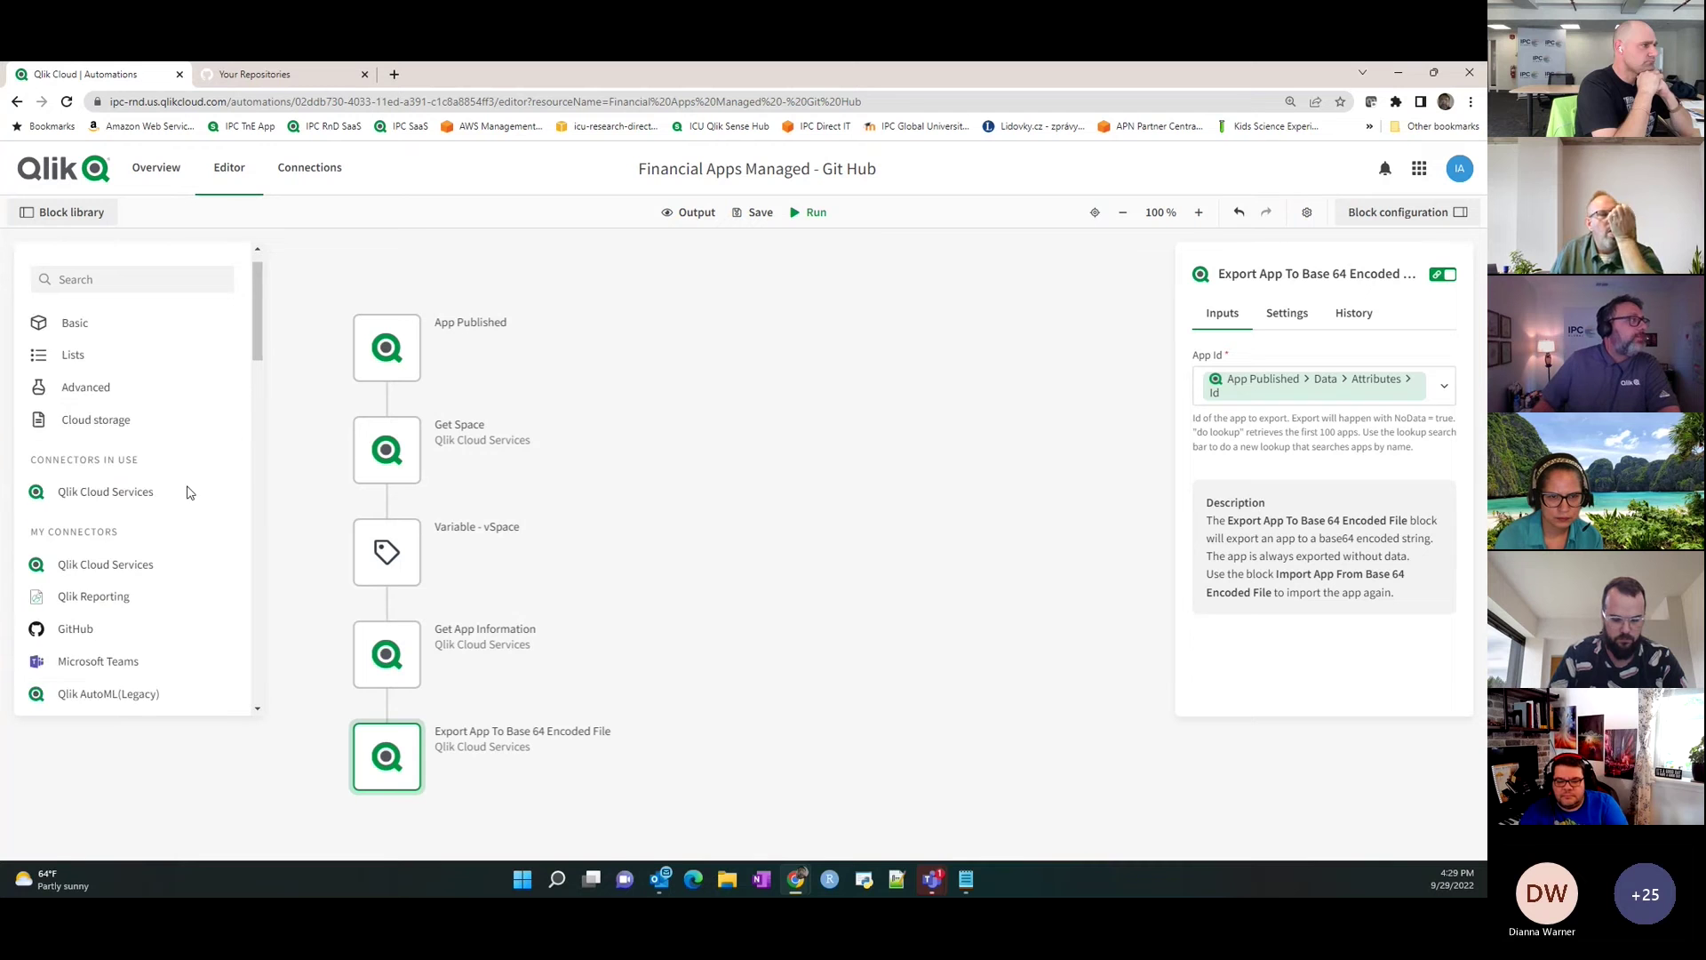
{"action": "scroll", "coordinate": [186, 491], "scroll_direction": "down", "scroll_amount": 3}
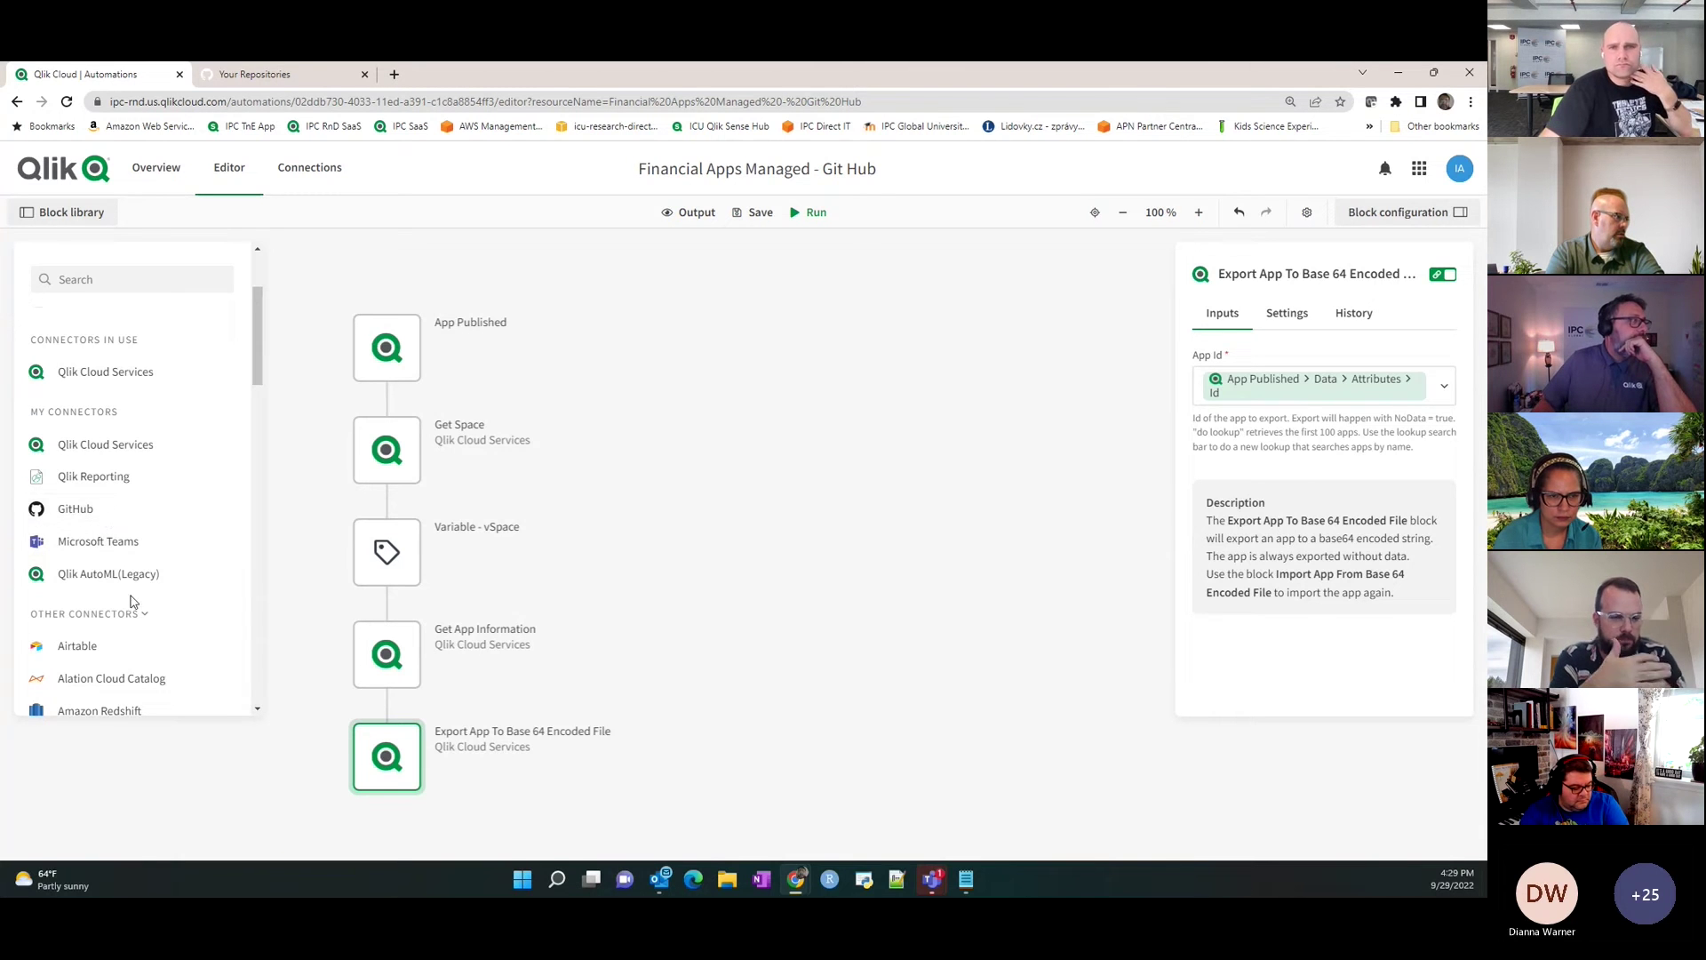
{"action": "scroll", "coordinate": [162, 585], "scroll_direction": "down", "scroll_amount": 4}
{"action": "scroll", "coordinate": [162, 585], "scroll_direction": "down", "scroll_amount": 12}
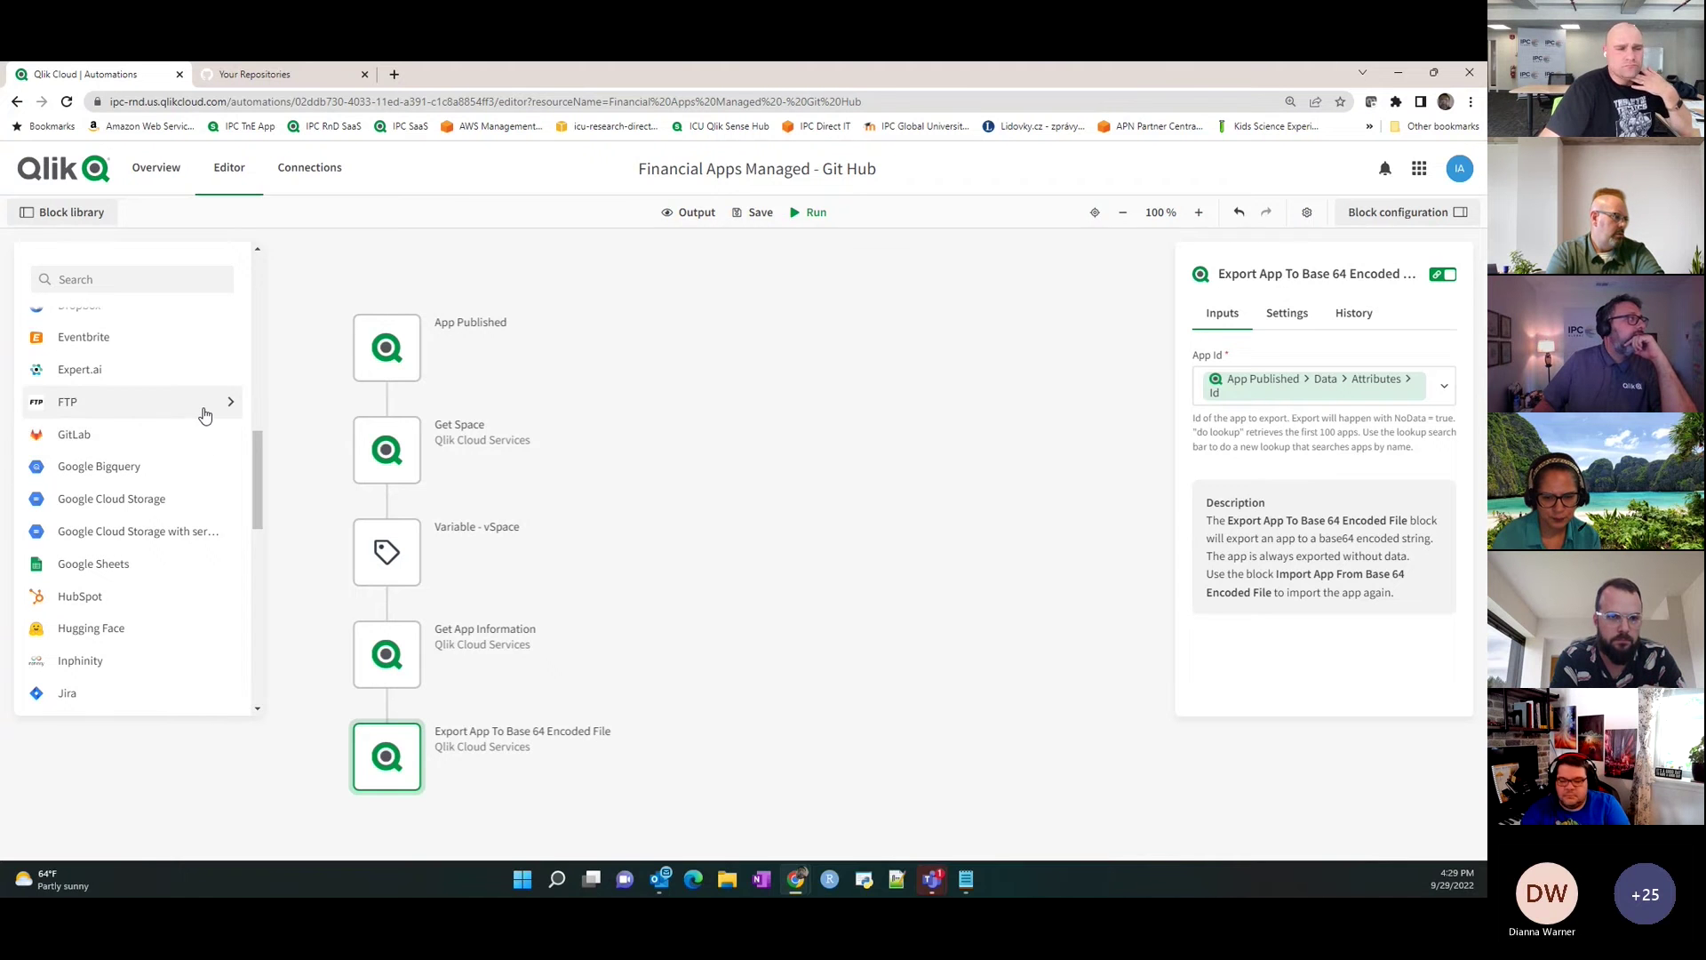
{"action": "scroll", "coordinate": [204, 415], "scroll_direction": "up", "scroll_amount": 8}
{"action": "scroll", "coordinate": [205, 415], "scroll_direction": "up", "scroll_amount": 8}
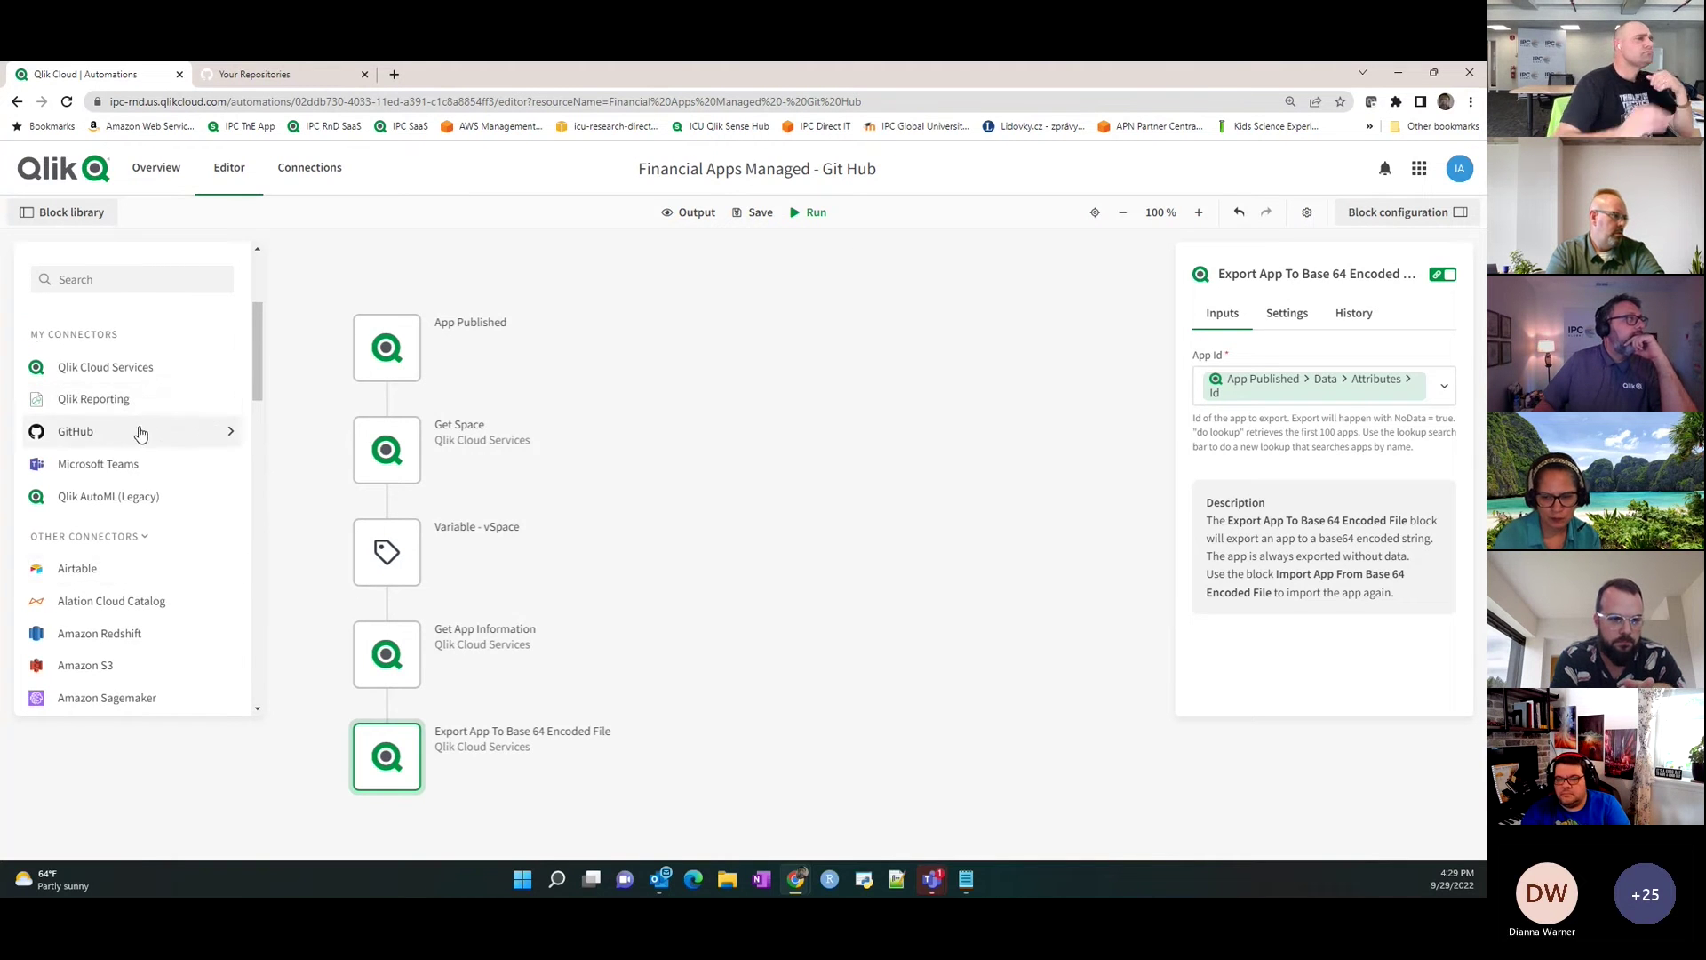
{"action": "left_click", "coordinate": [140, 432]}
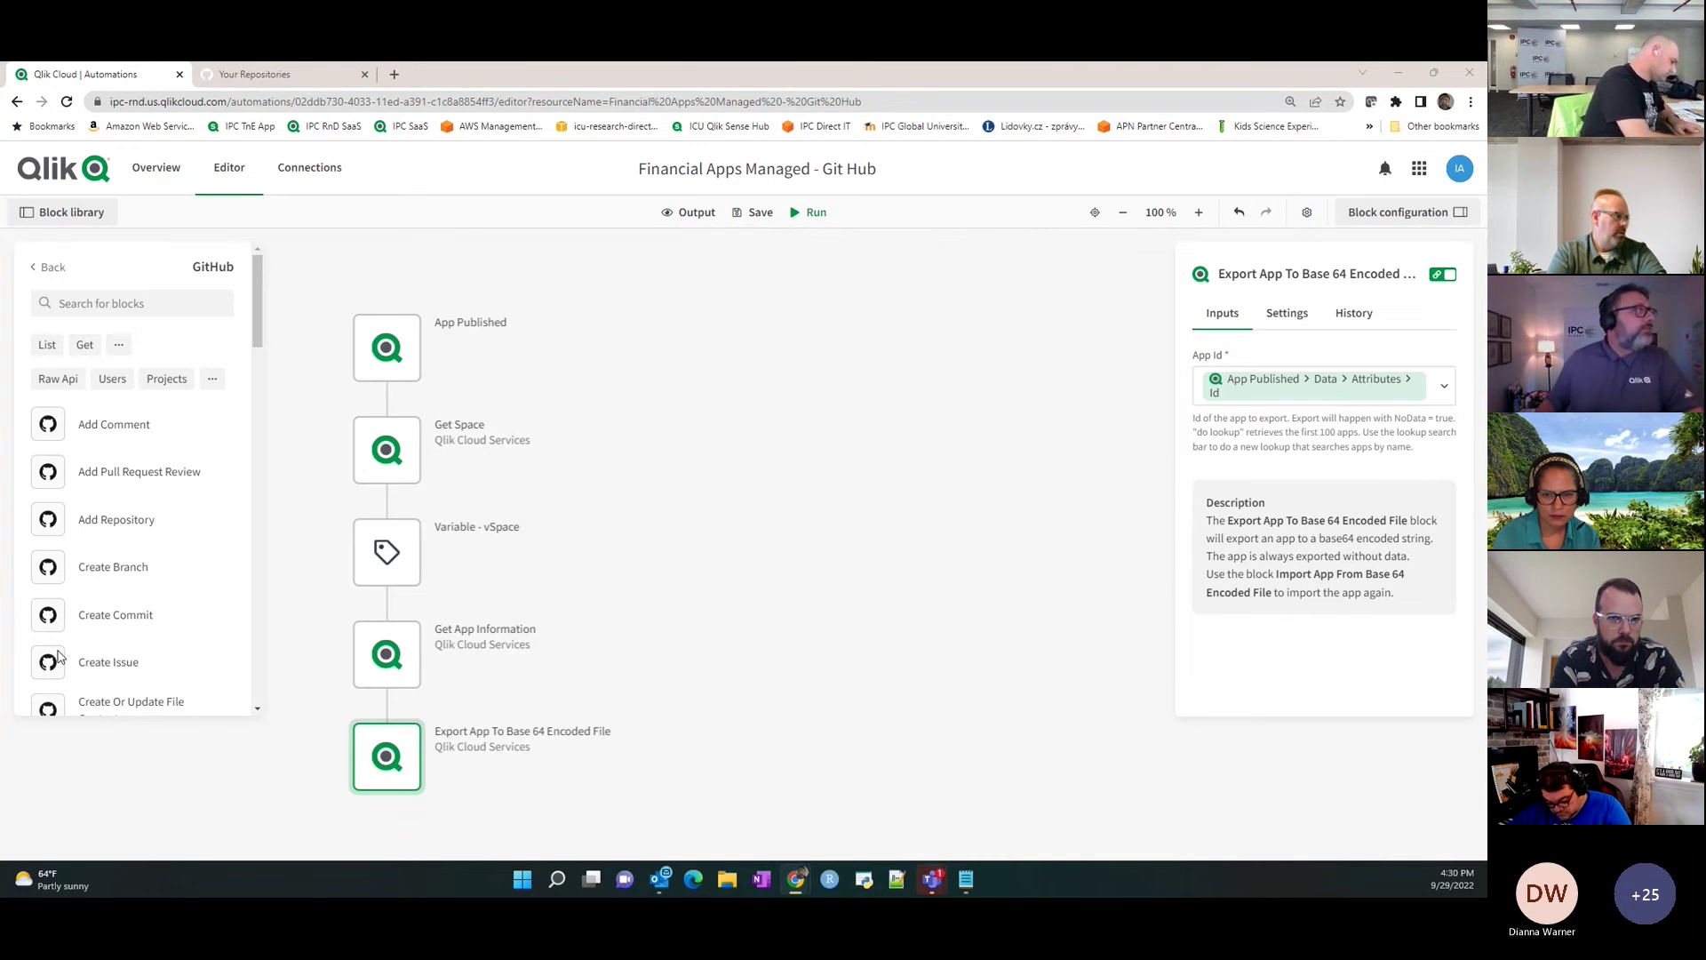
{"action": "scroll", "coordinate": [221, 557], "scroll_direction": "down", "scroll_amount": 4}
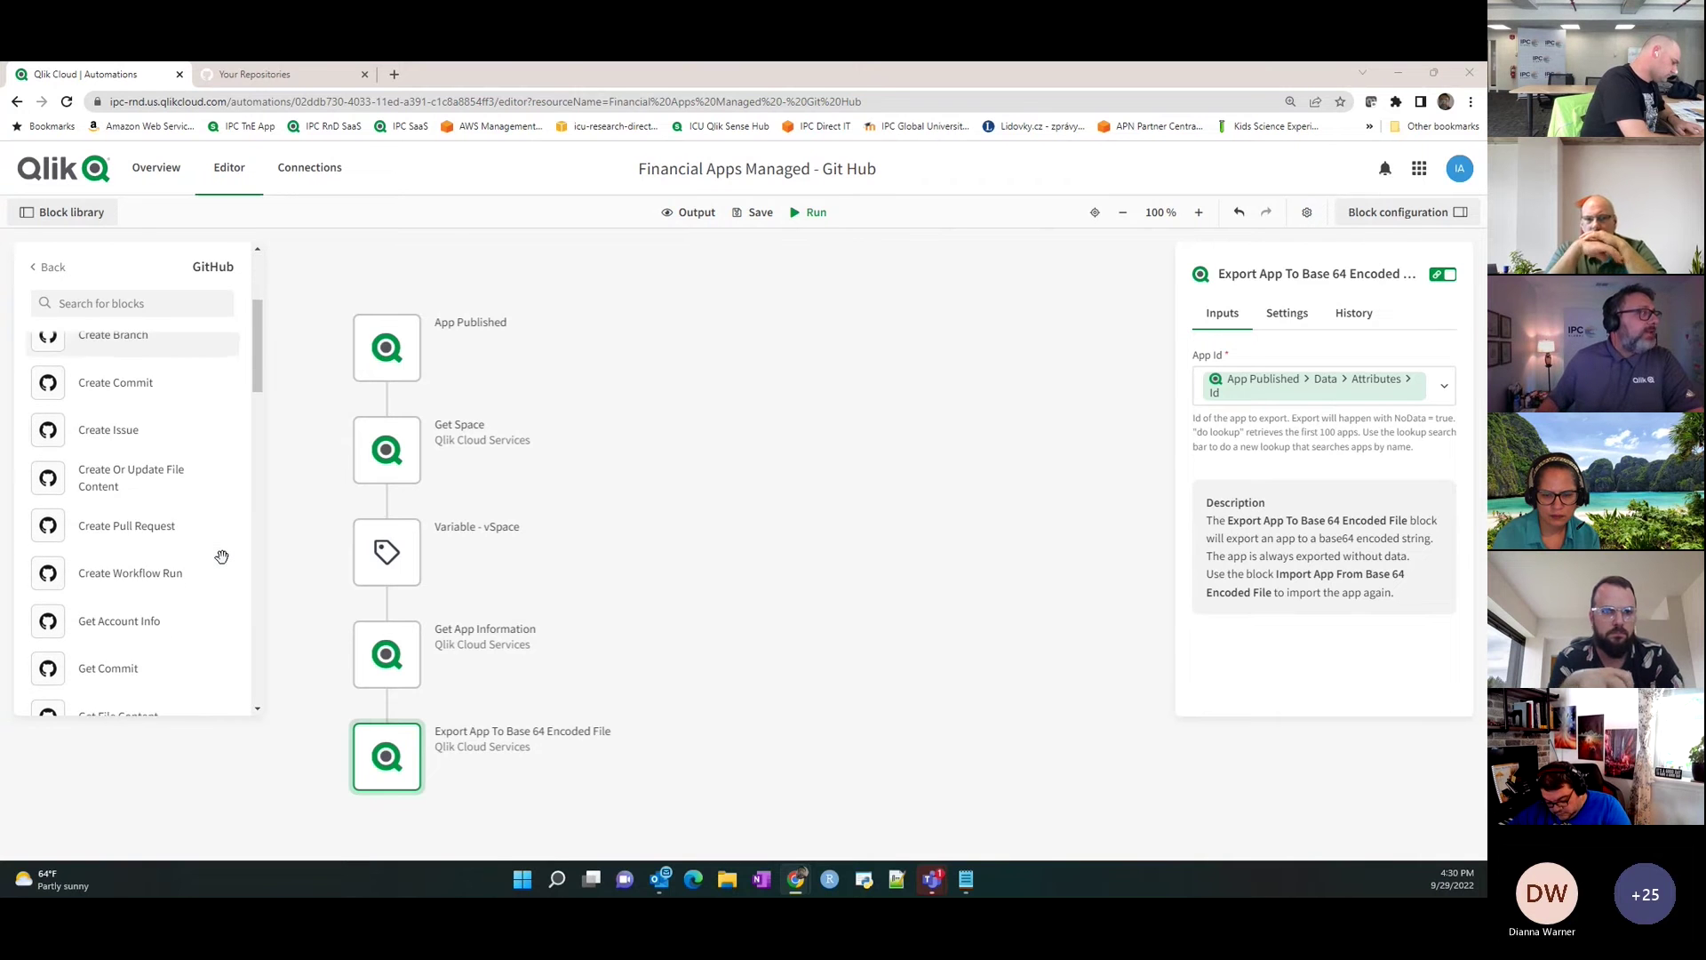
{"action": "scroll", "coordinate": [221, 557], "scroll_direction": "down", "scroll_amount": 1}
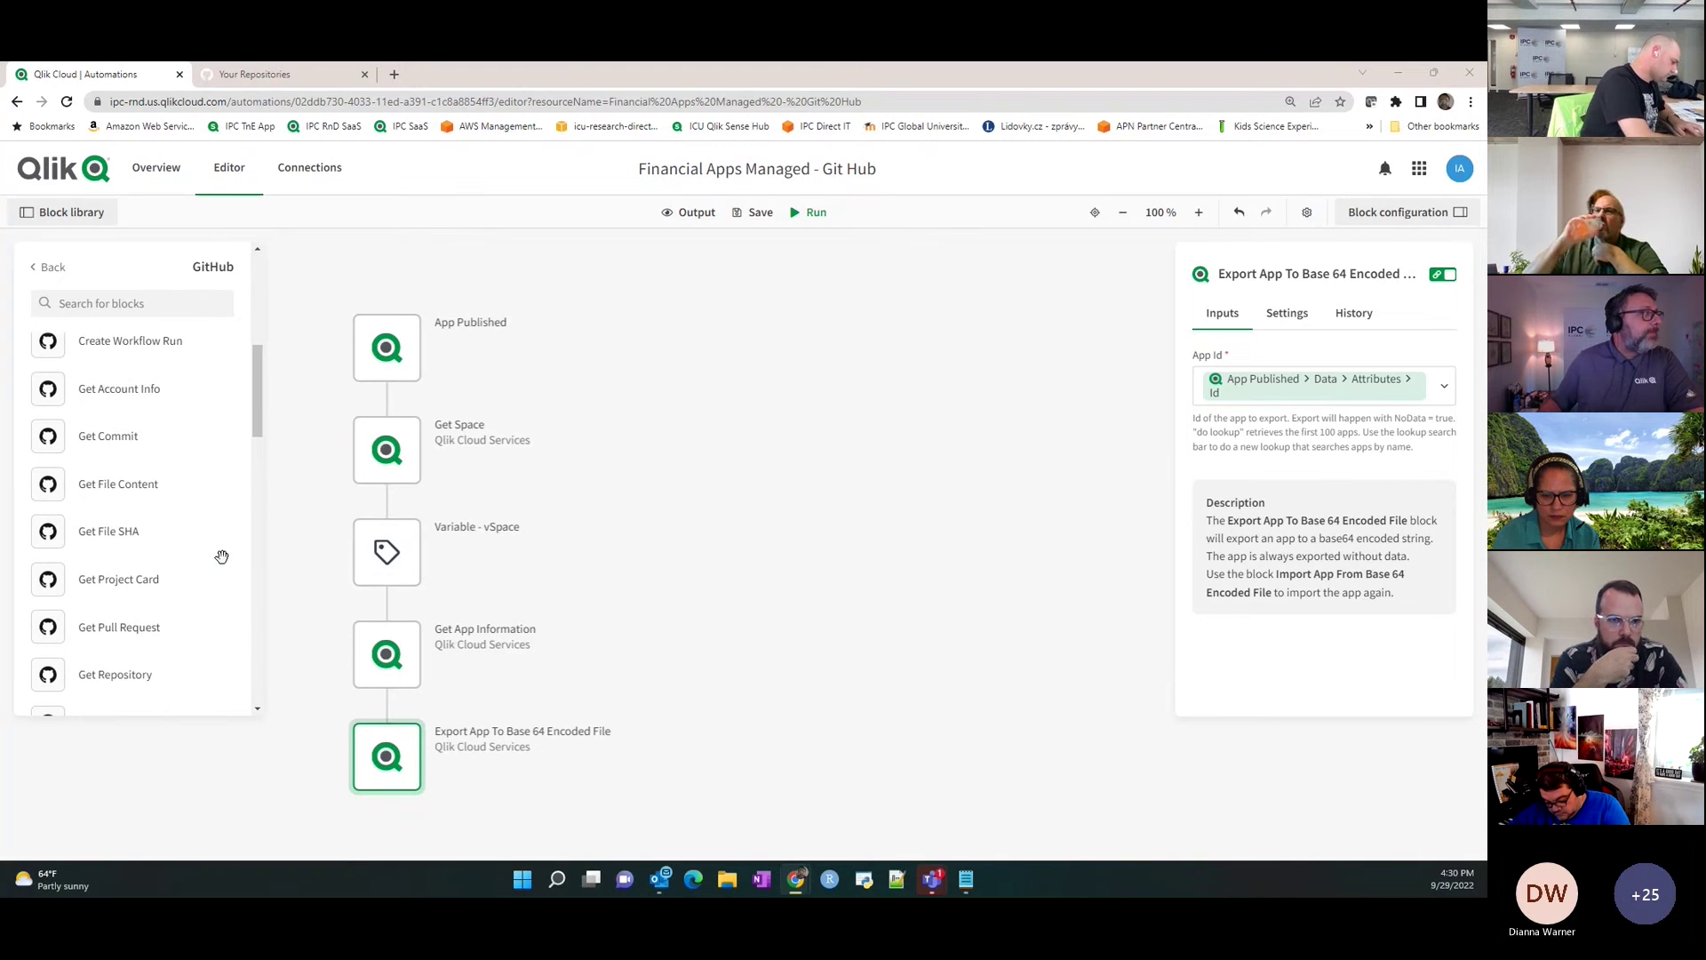
{"action": "left_click_drag", "start_coordinate": [171, 672], "coordinate": [438, 860]}
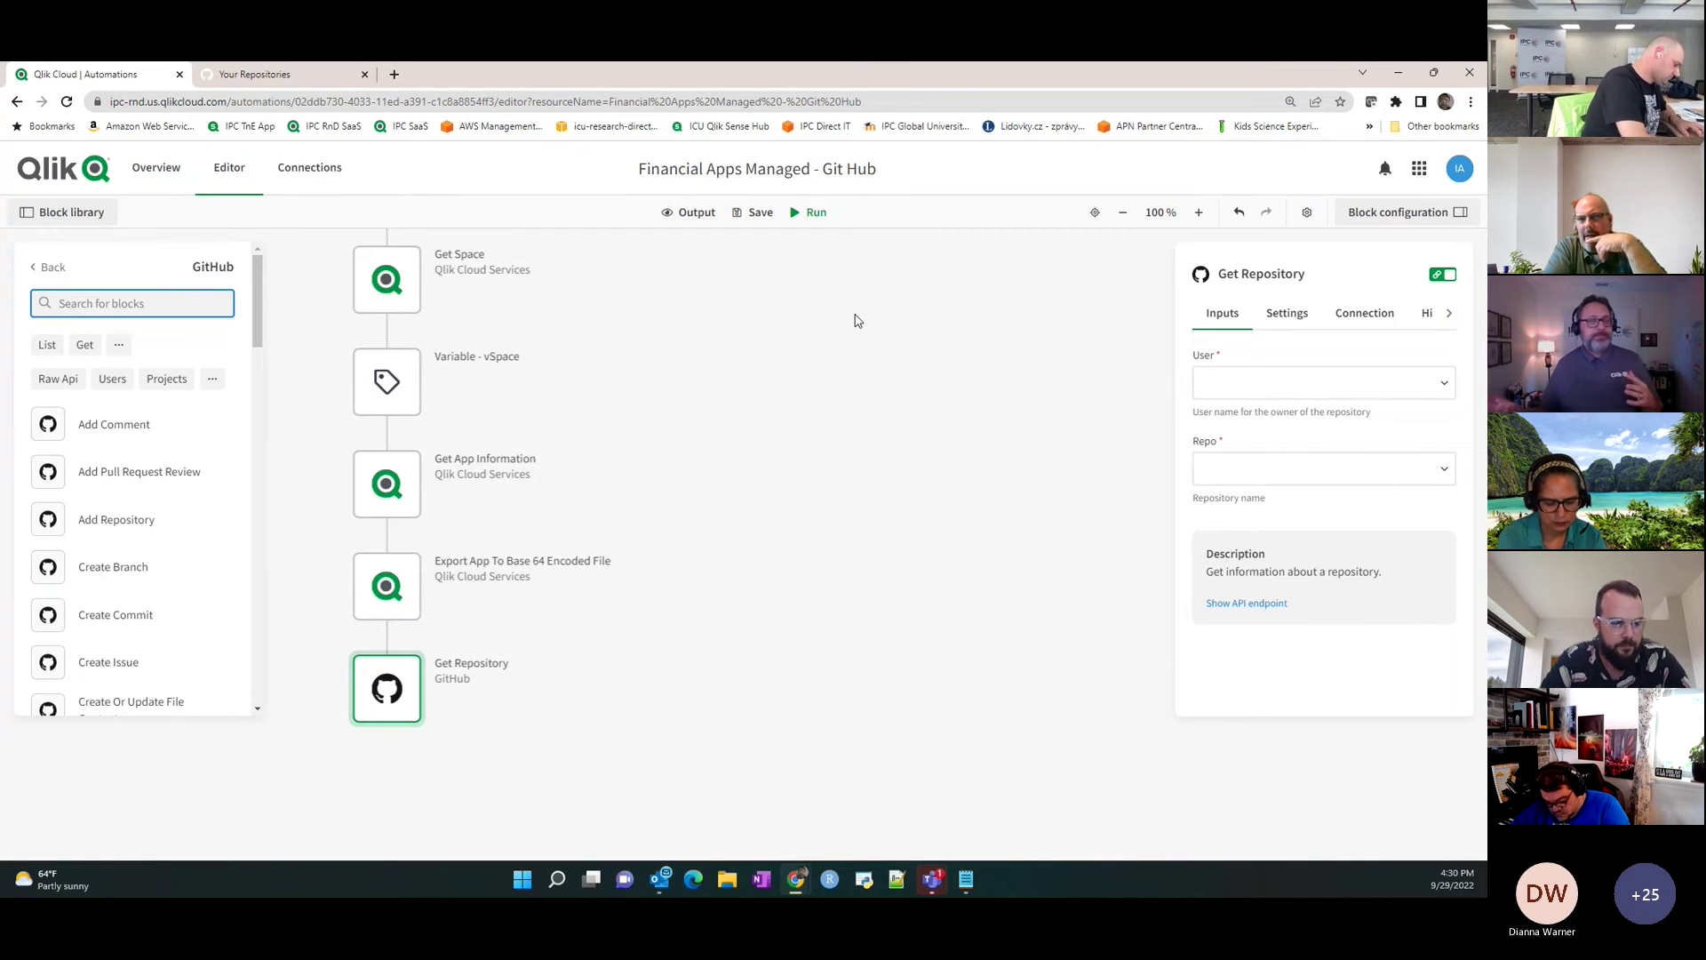
Check the value assigned in the vSpace Variable block and return to the Get Repository block.
{"action": "key", "text": "ctrl+Tab"}
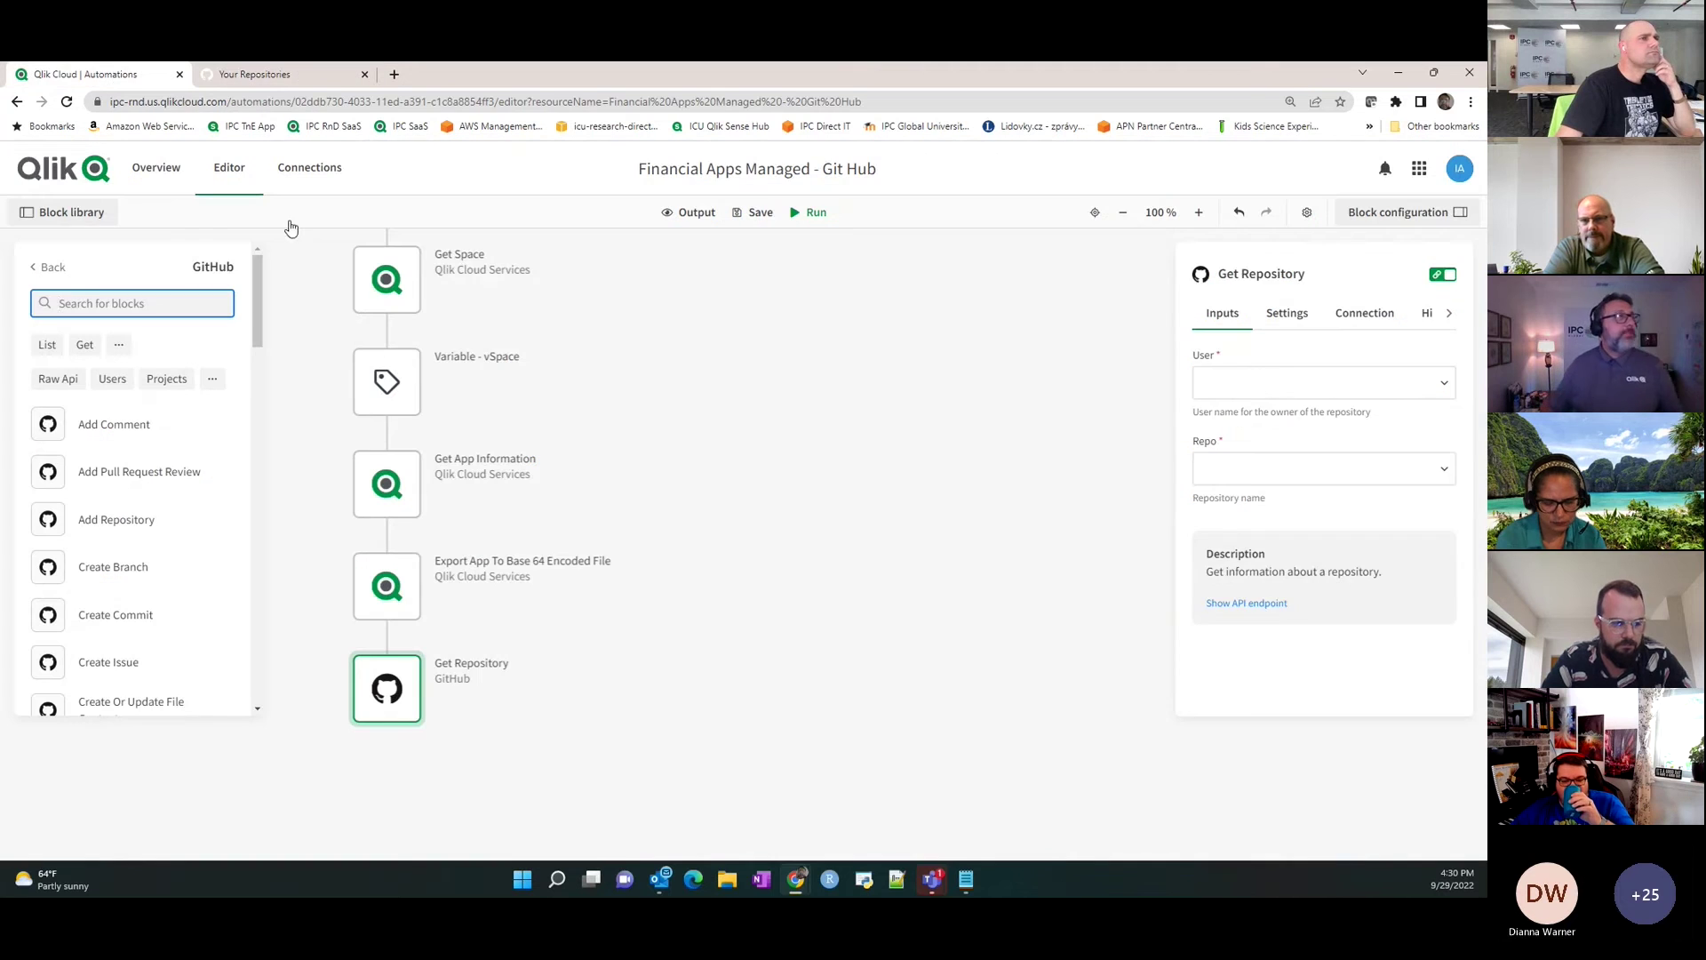
{"action": "left_click", "coordinate": [133, 74]}
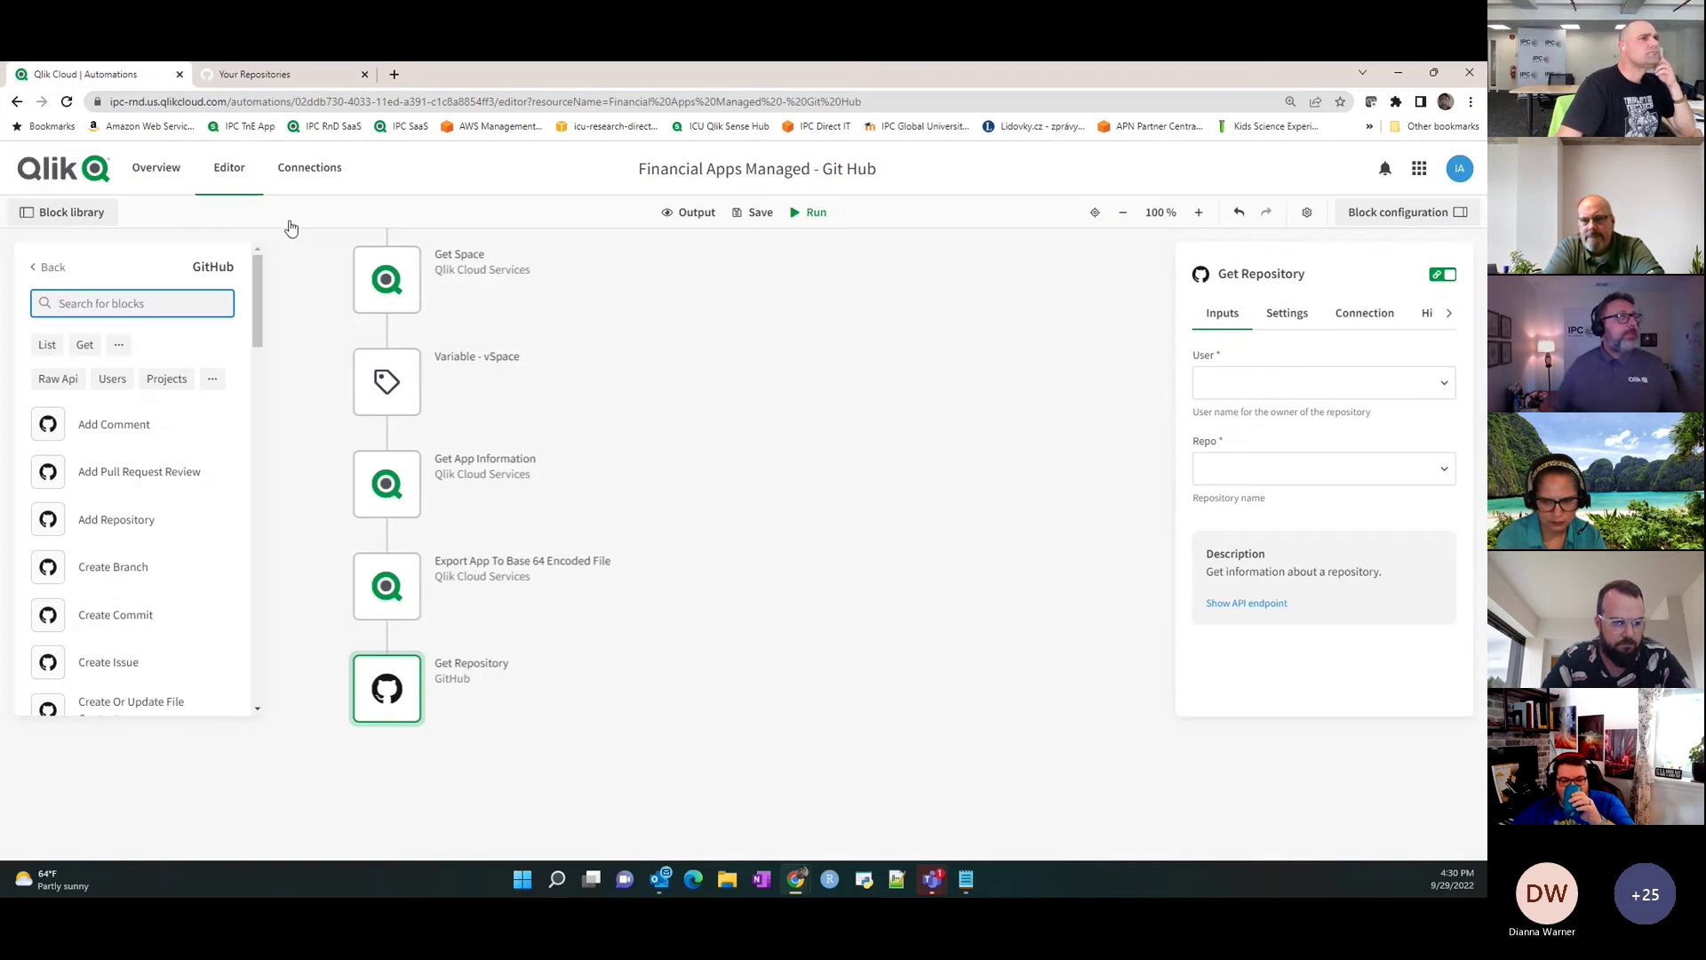
{"action": "left_click", "coordinate": [398, 395]}
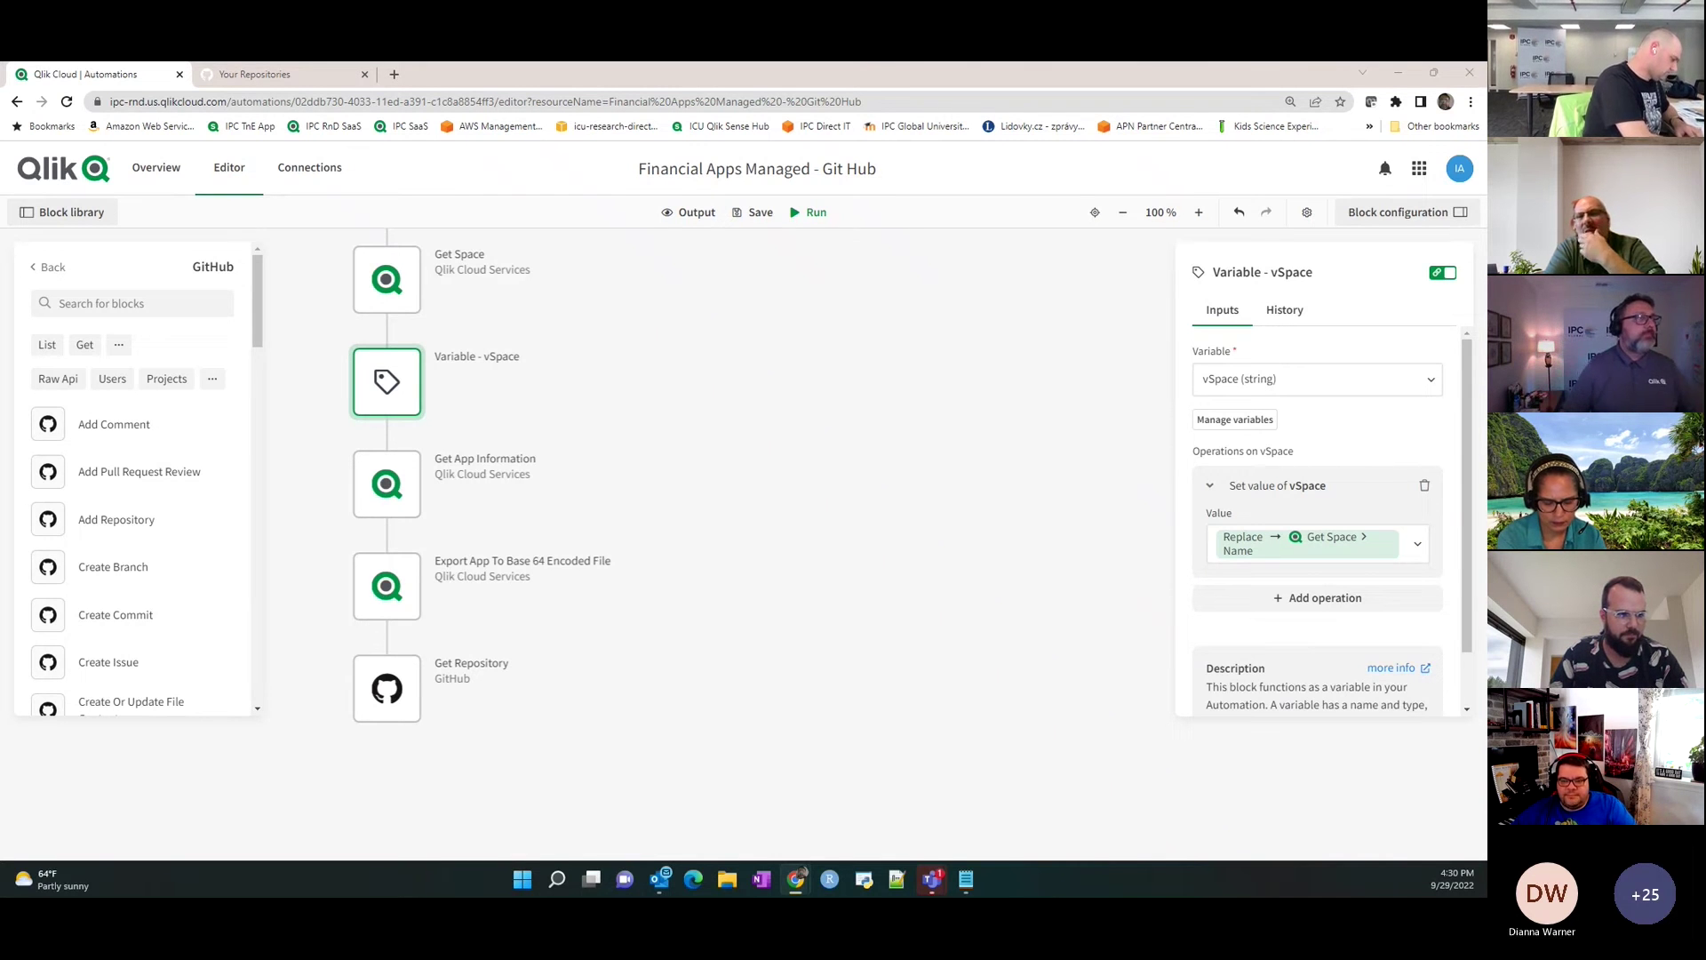
{"action": "left_click", "coordinate": [391, 715]}
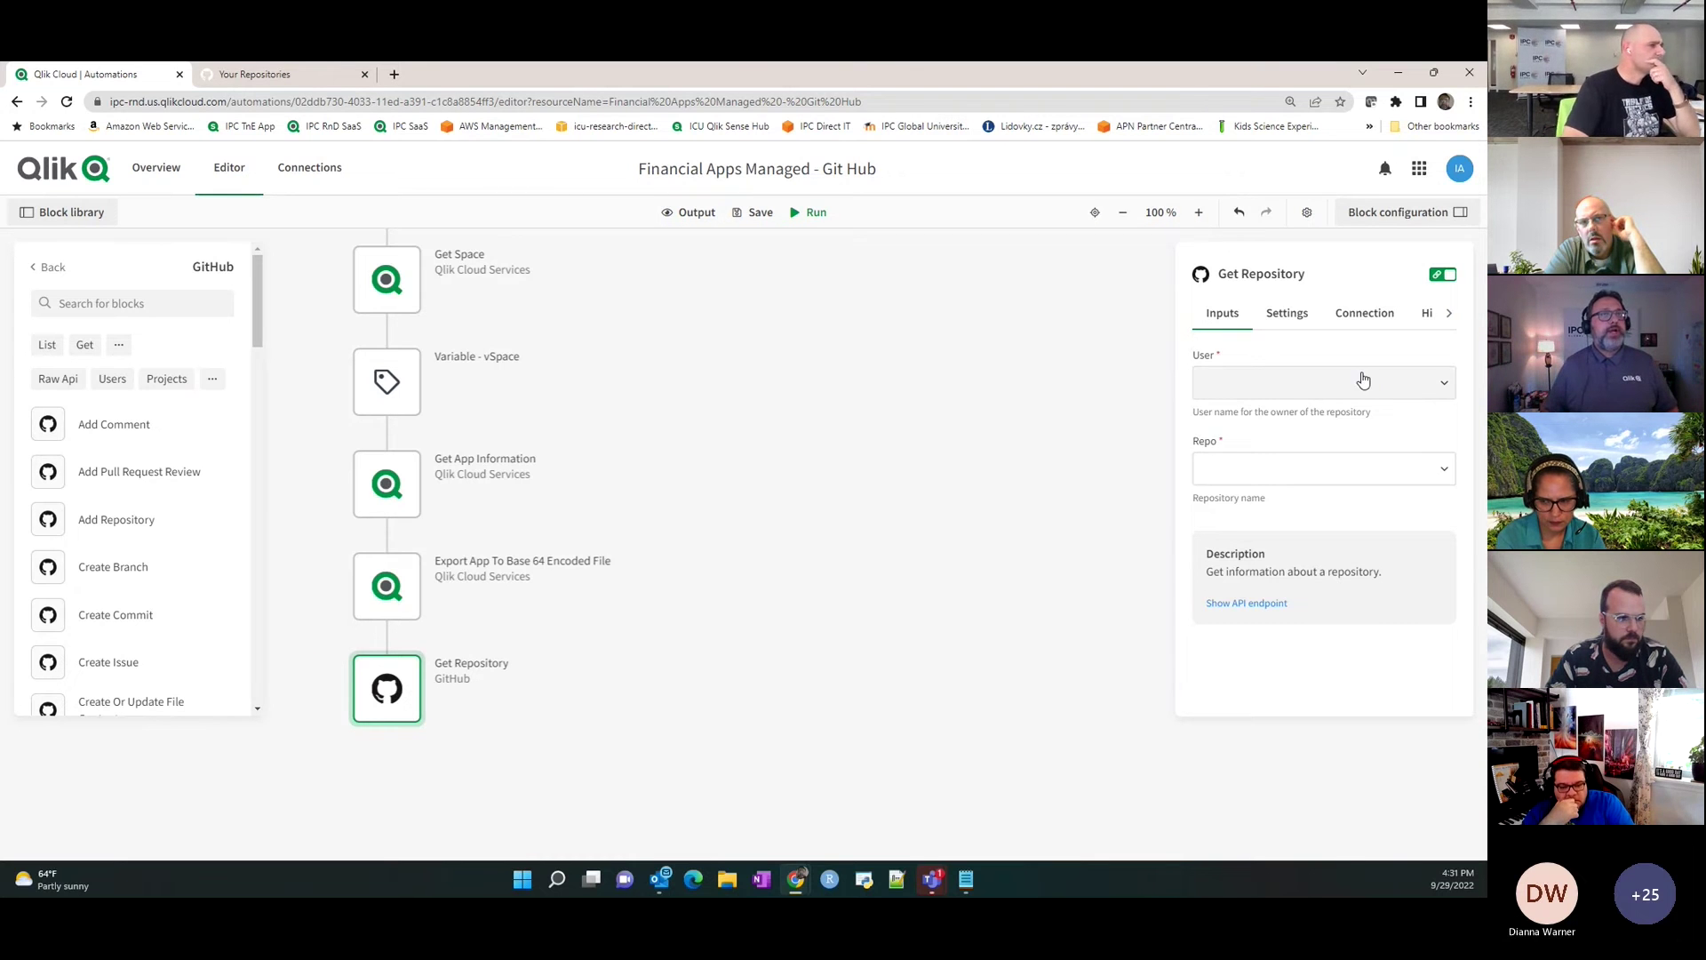
Add another GitHub connection for the Get Repository block and select the new GitHub - ipc-data-science connection.
{"action": "left_click", "coordinate": [1364, 314]}
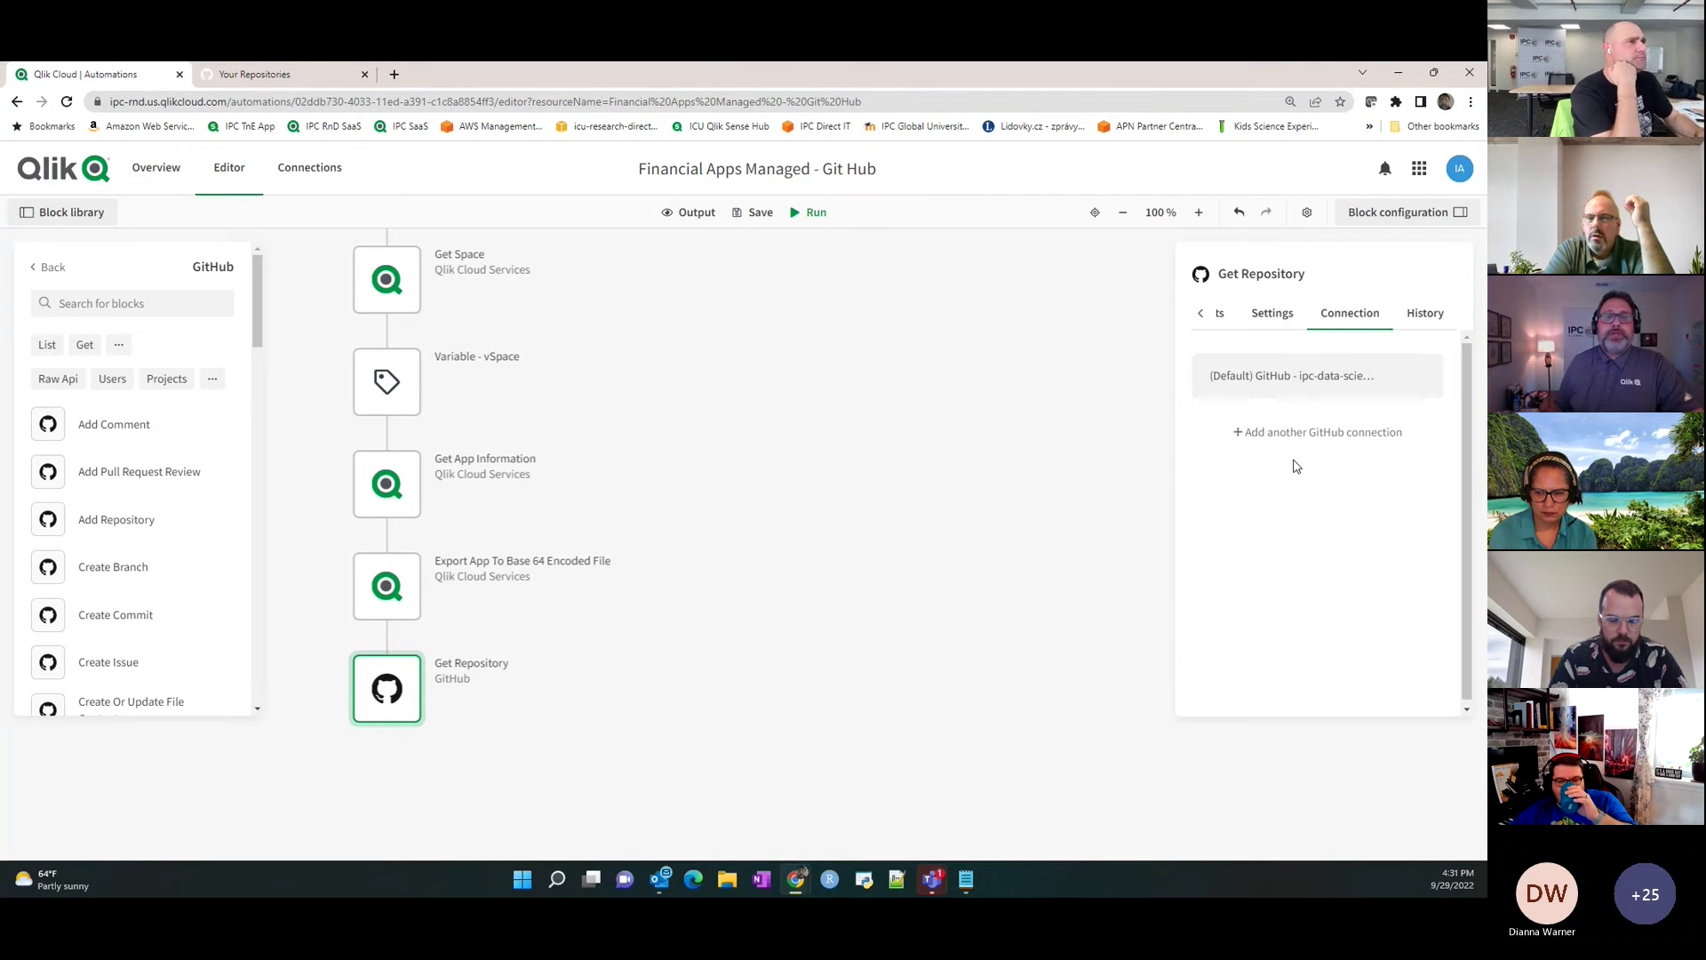
{"action": "left_click", "coordinate": [1294, 435]}
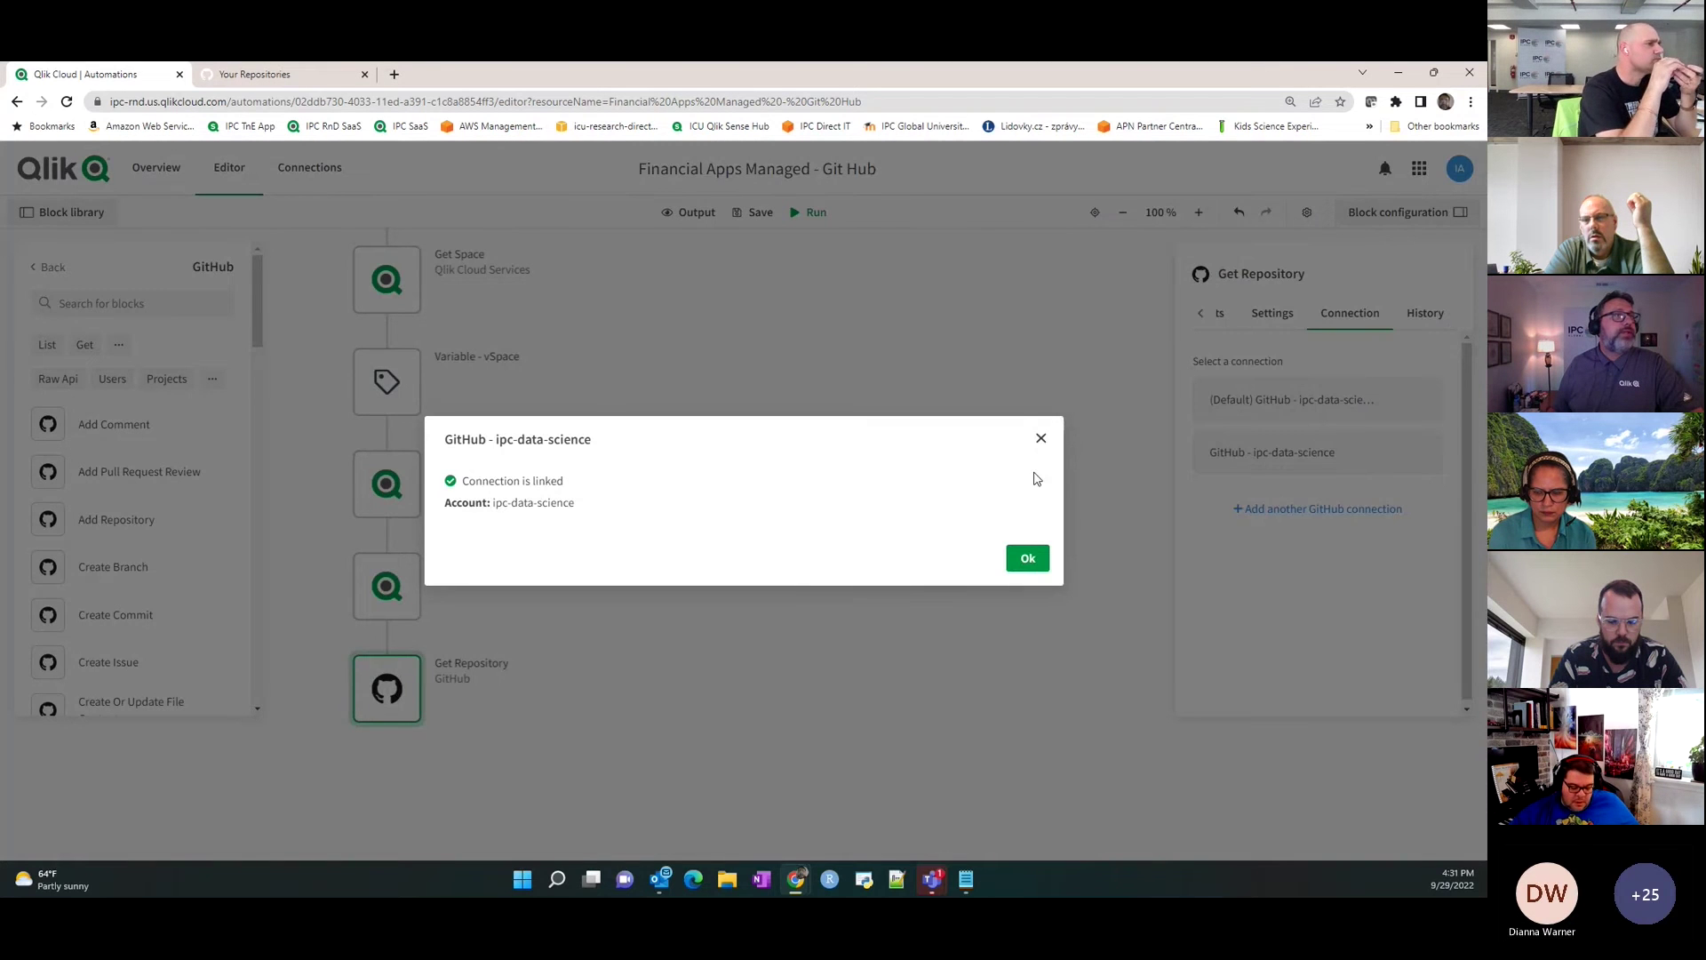
{"action": "left_click", "coordinate": [1041, 444]}
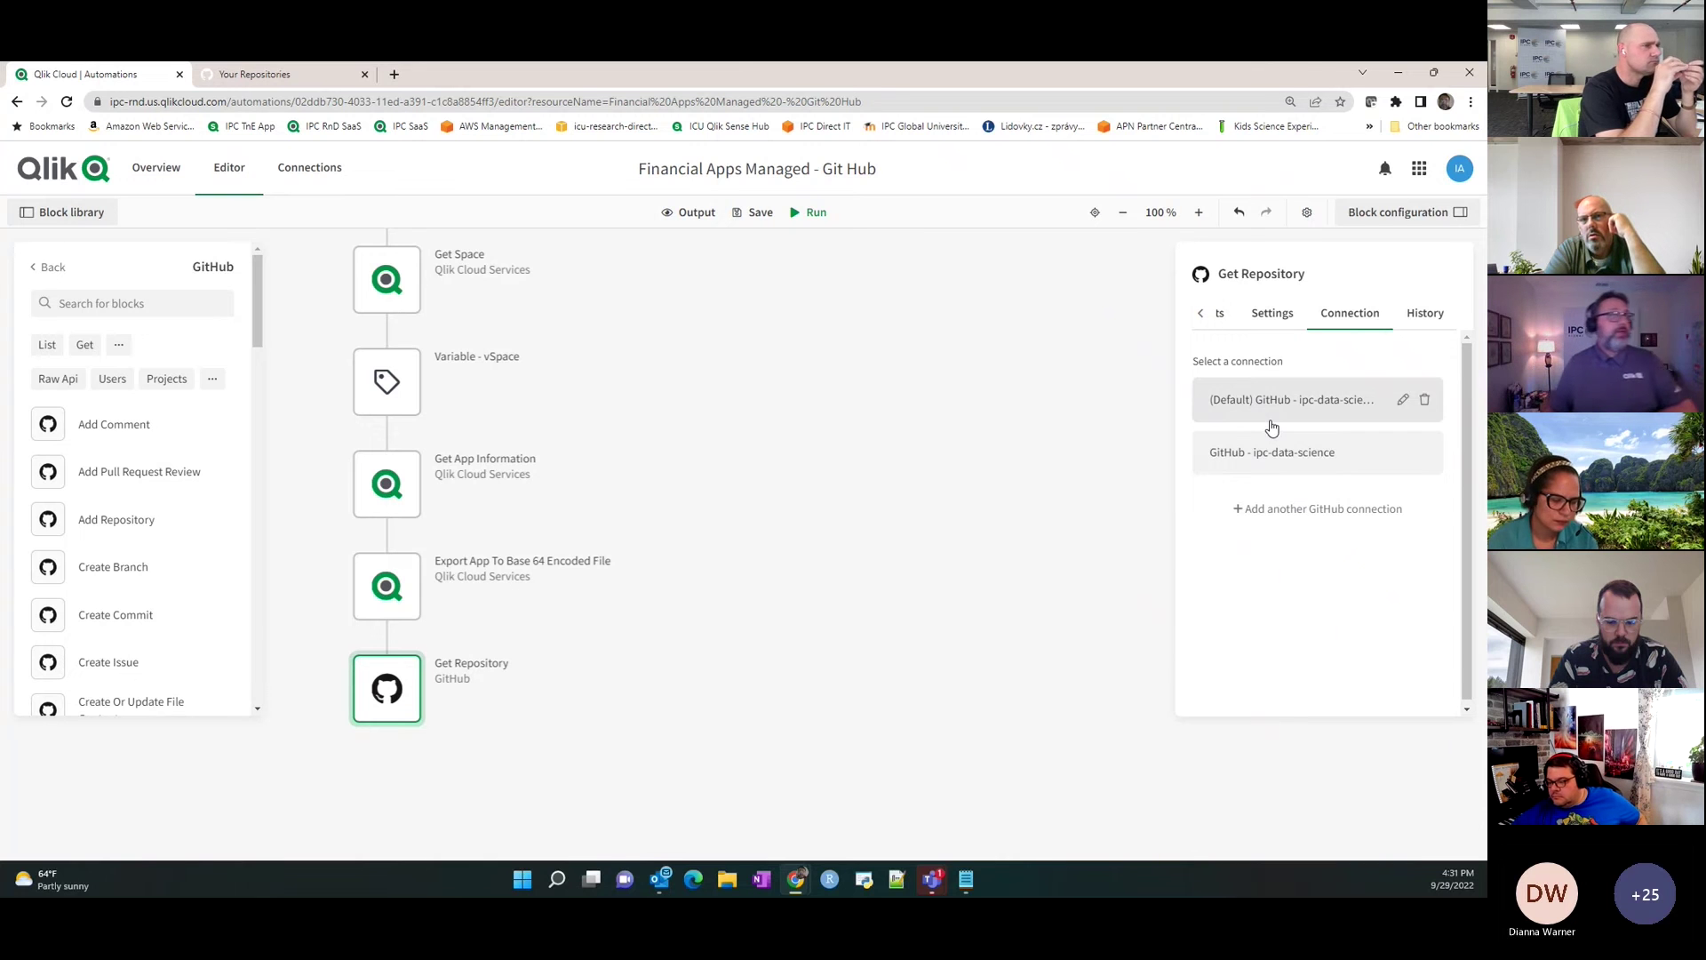
{"action": "left_click", "coordinate": [267, 71]}
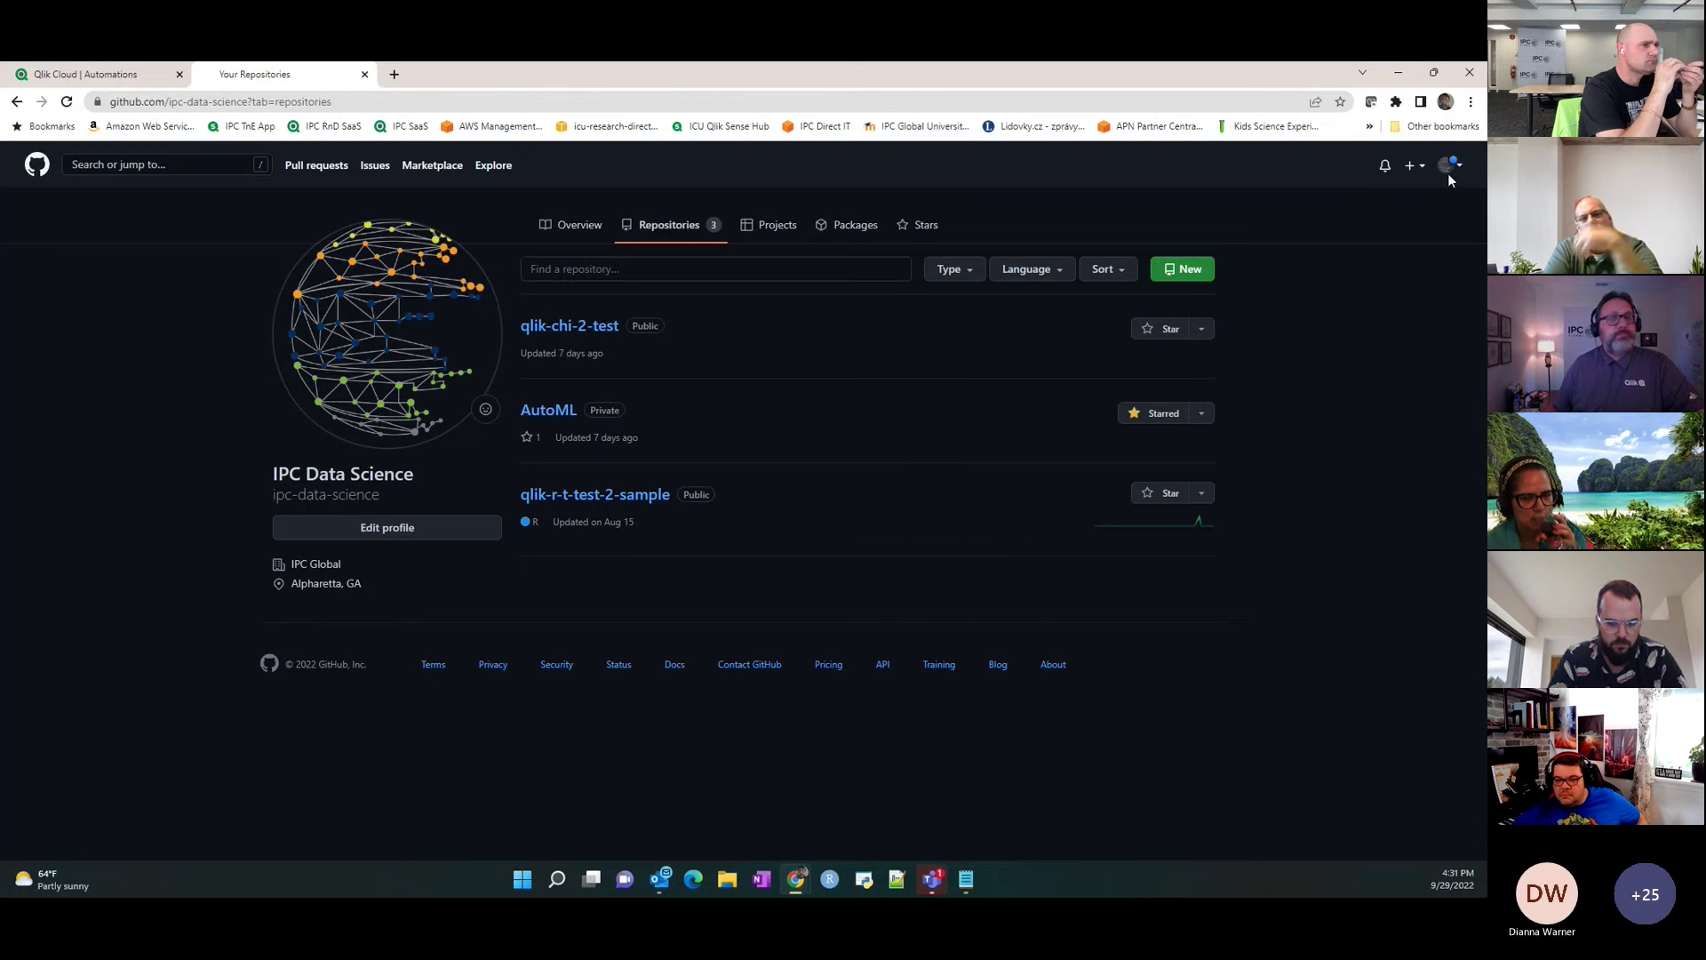
{"action": "left_click", "coordinate": [102, 79]}
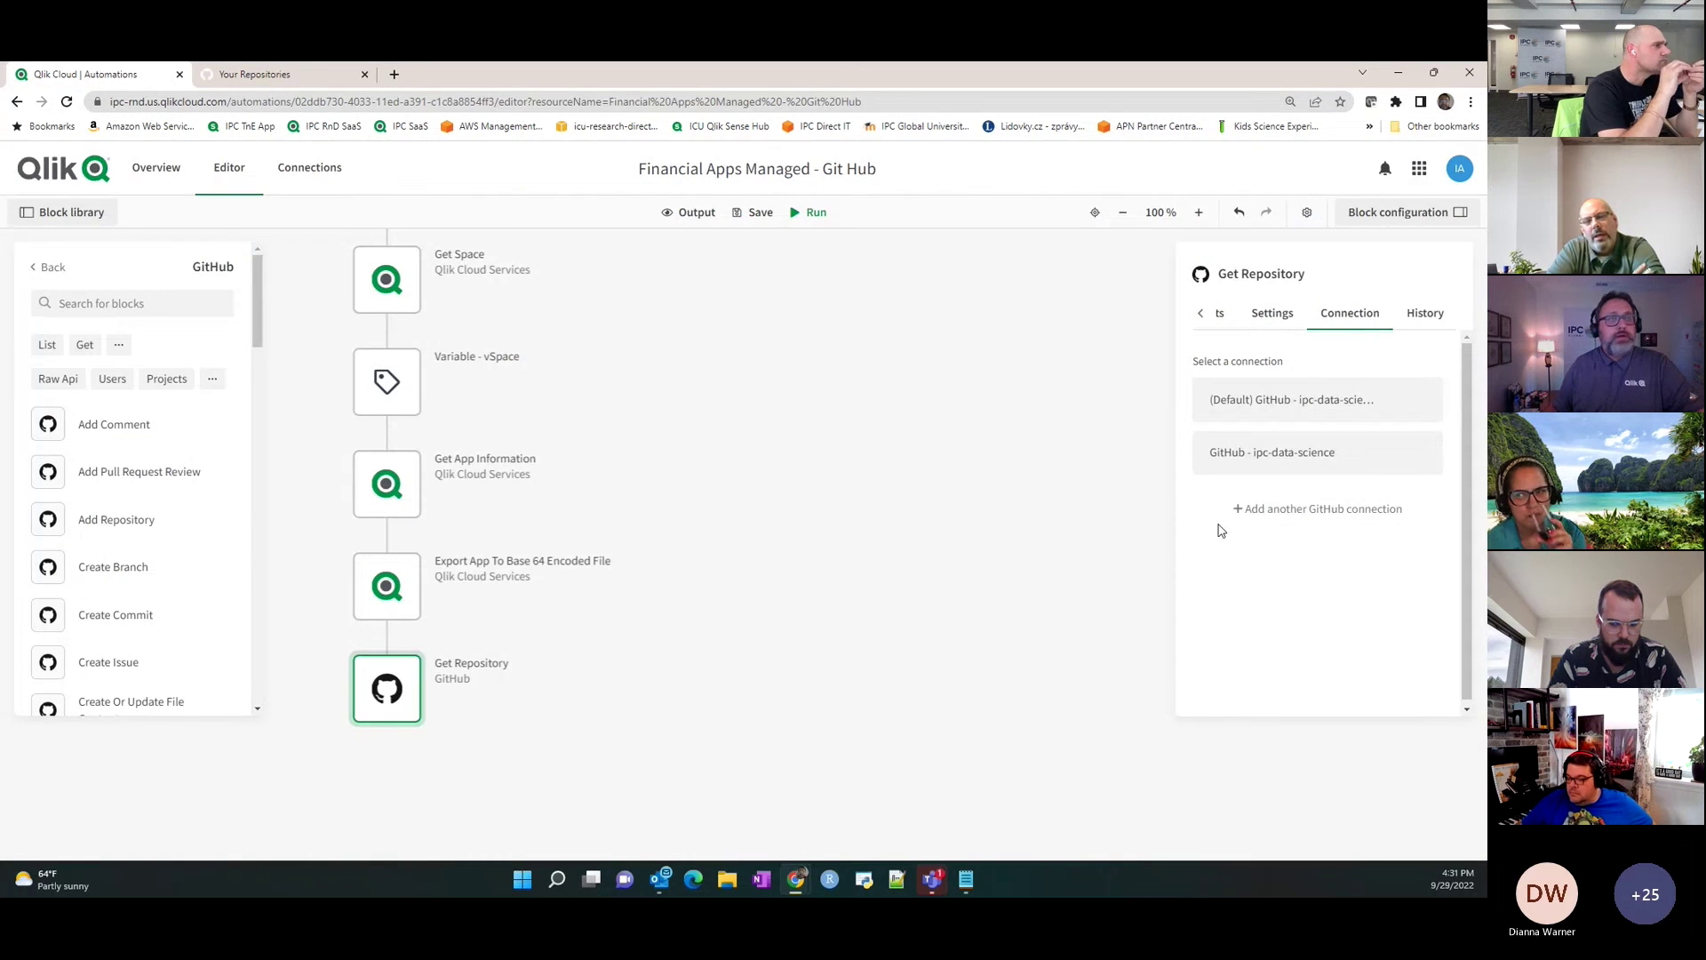
{"action": "left_click", "coordinate": [1317, 448]}
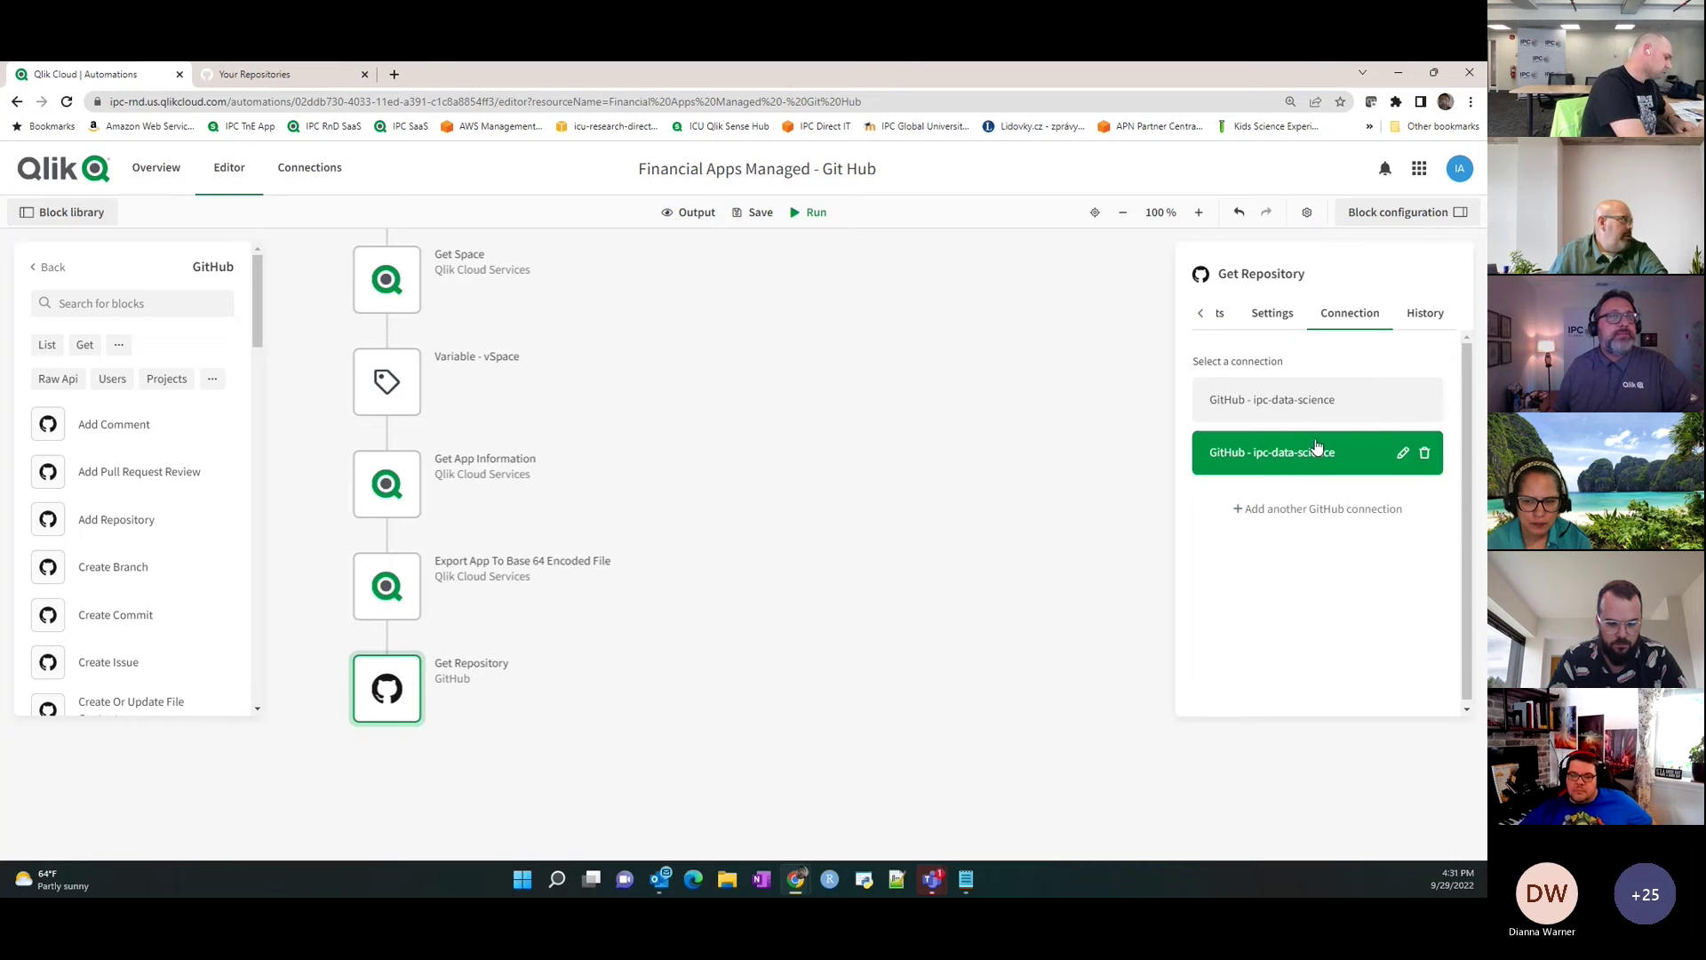
Set the Get Repository block's User to ipc-data-science.
{"action": "left_click", "coordinate": [1202, 315]}
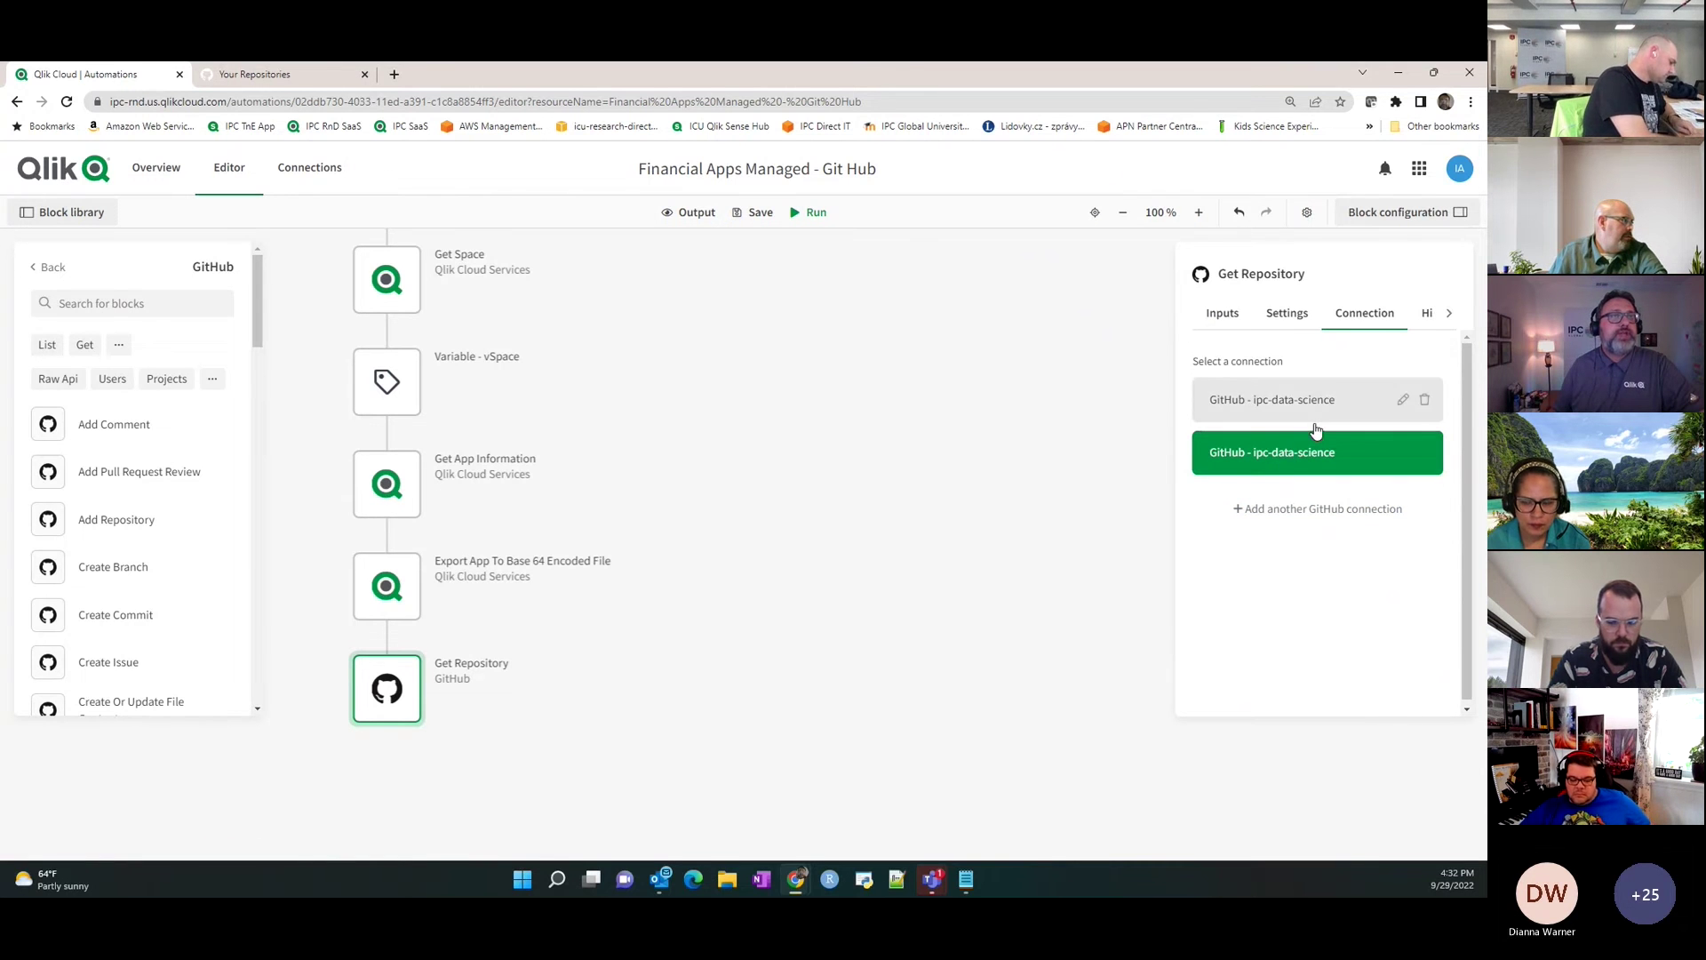
{"action": "left_click", "coordinate": [1231, 321]}
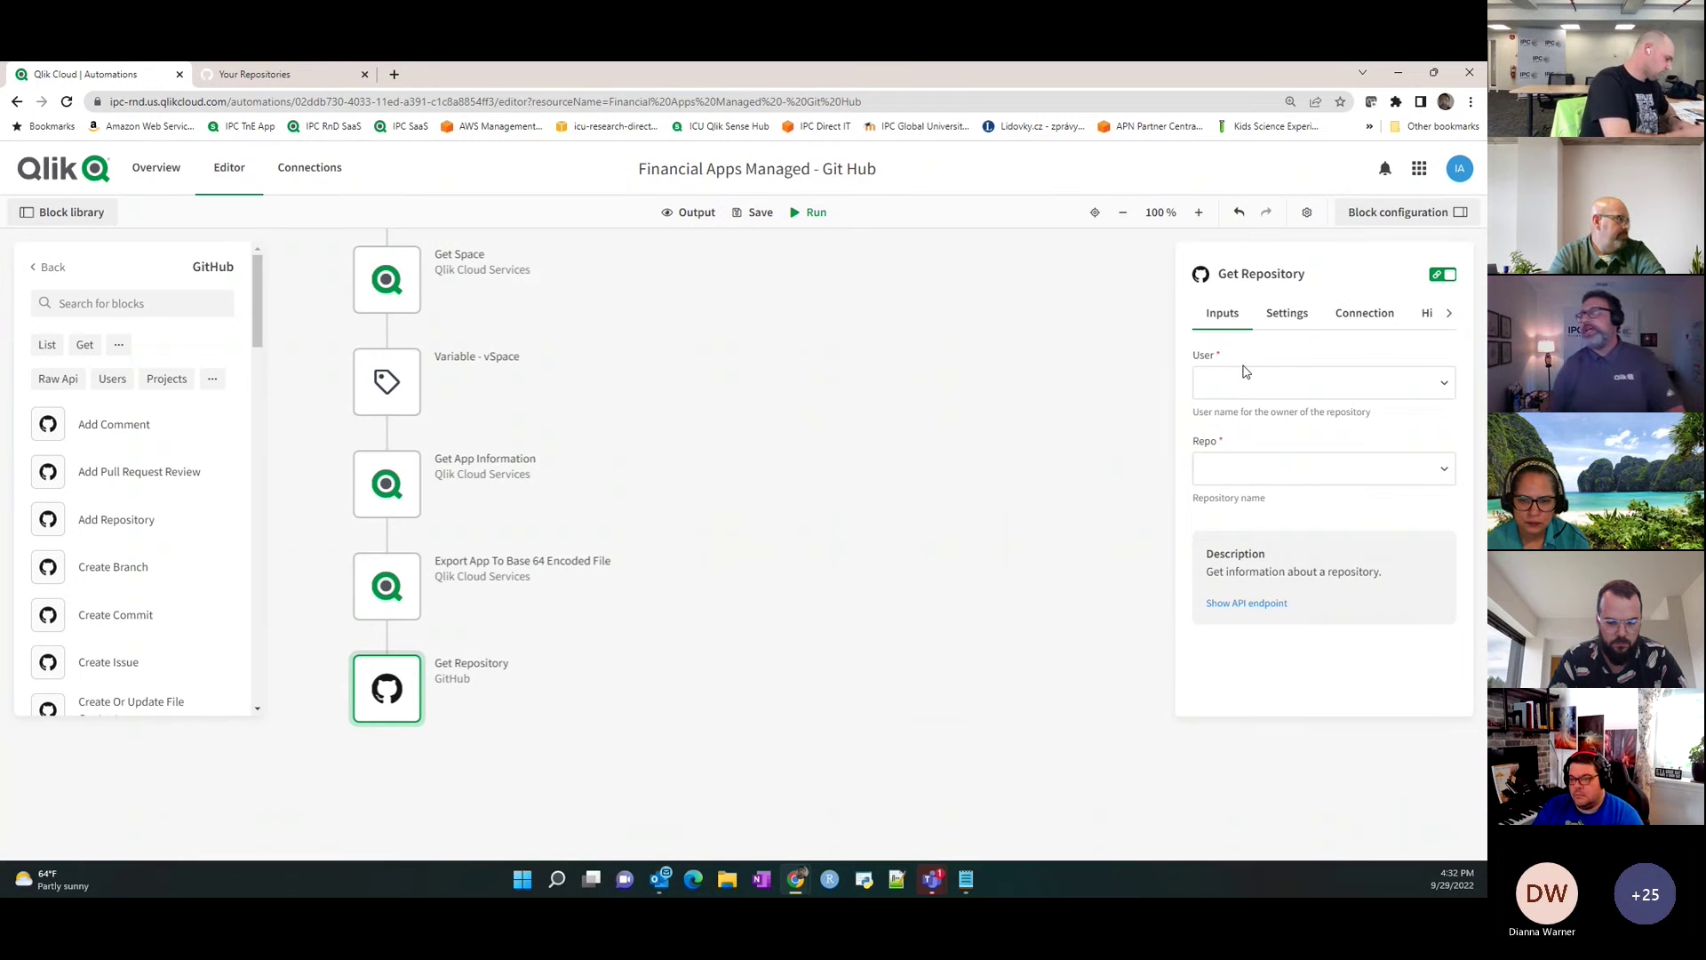
{"action": "left_click", "coordinate": [1278, 385]}
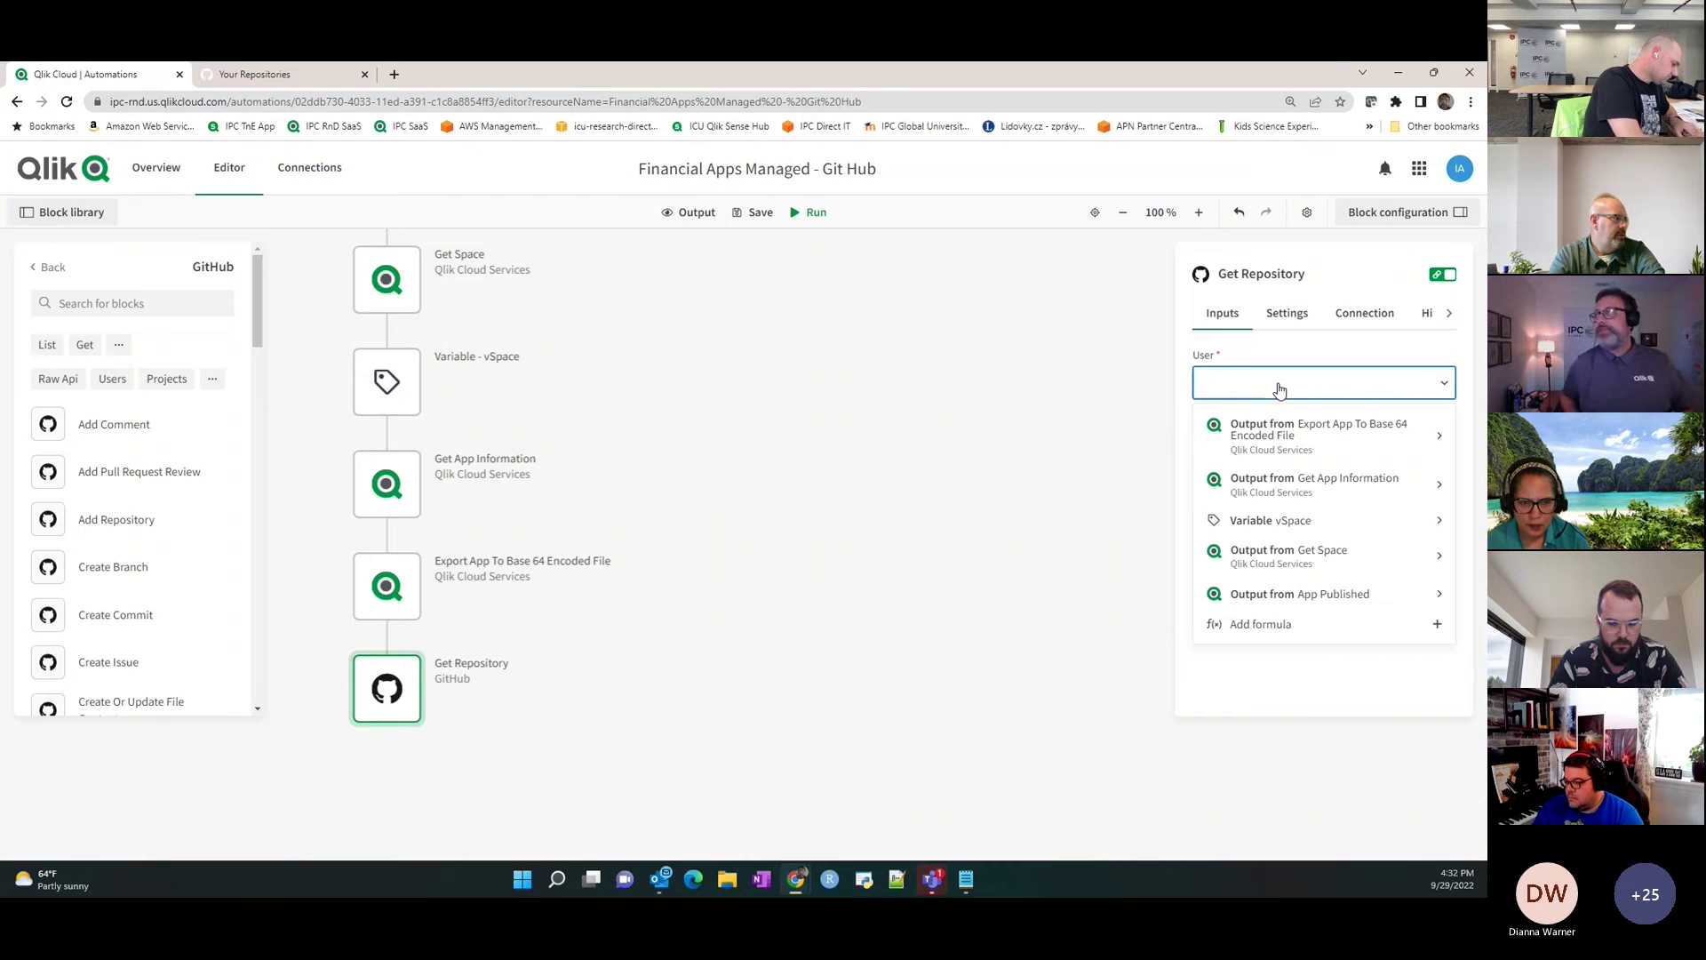
{"action": "type", "text": "ipc"}
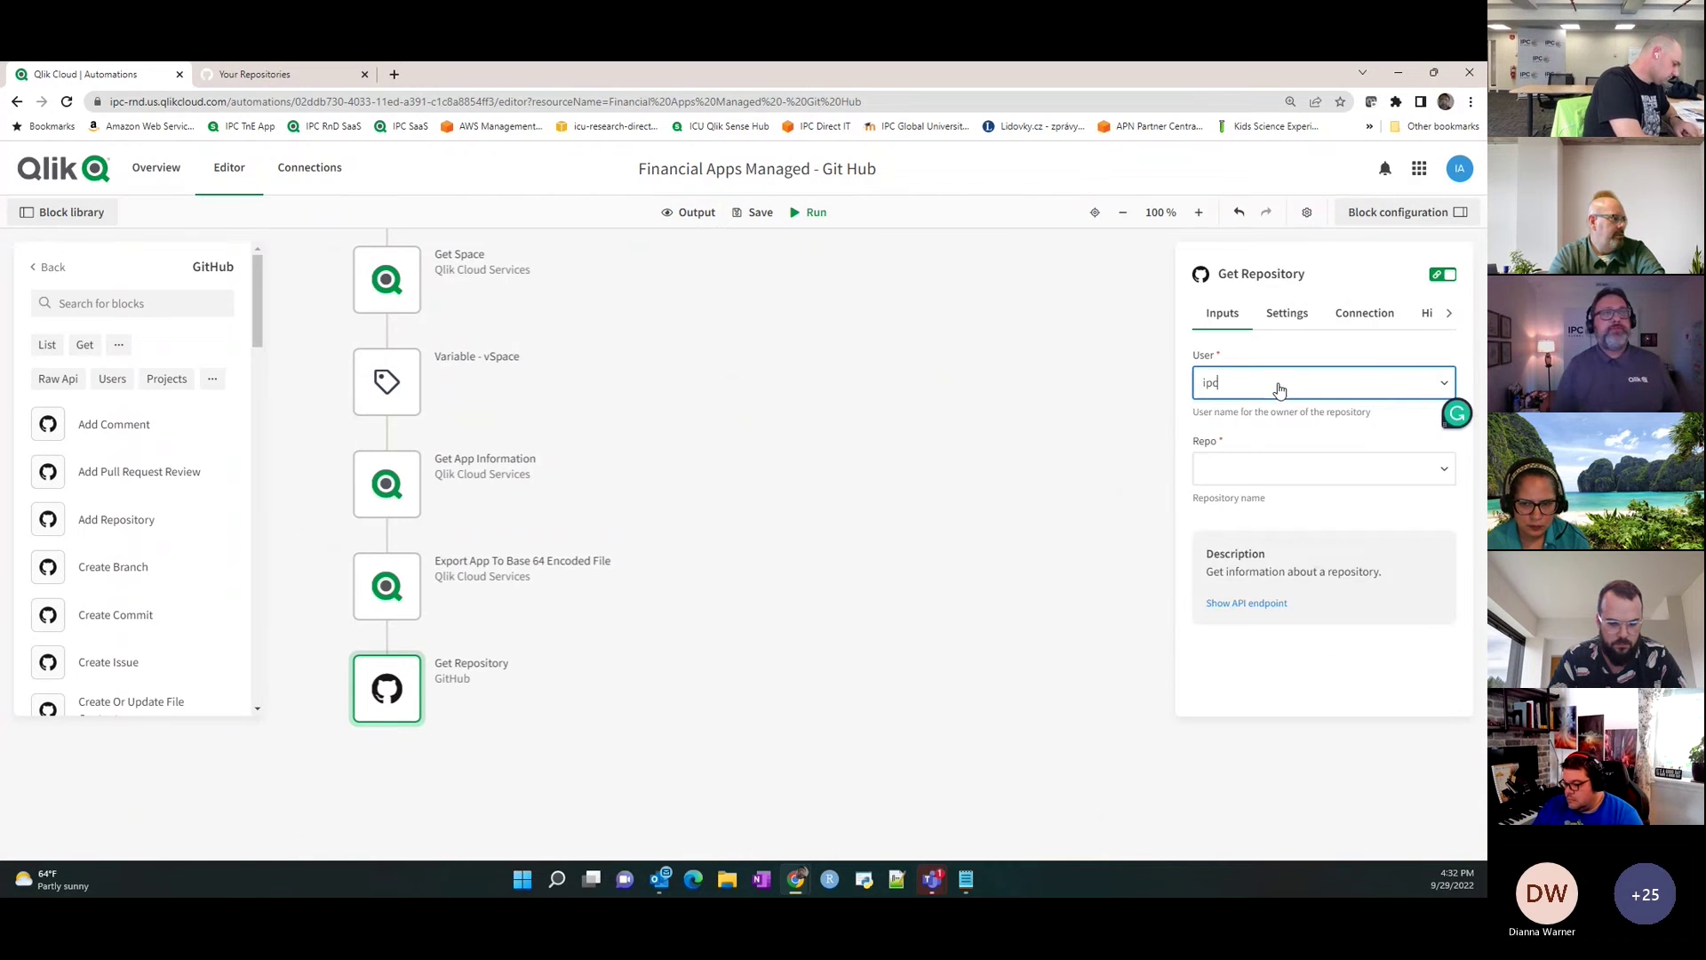
{"action": "type", "text": "-data-science"}
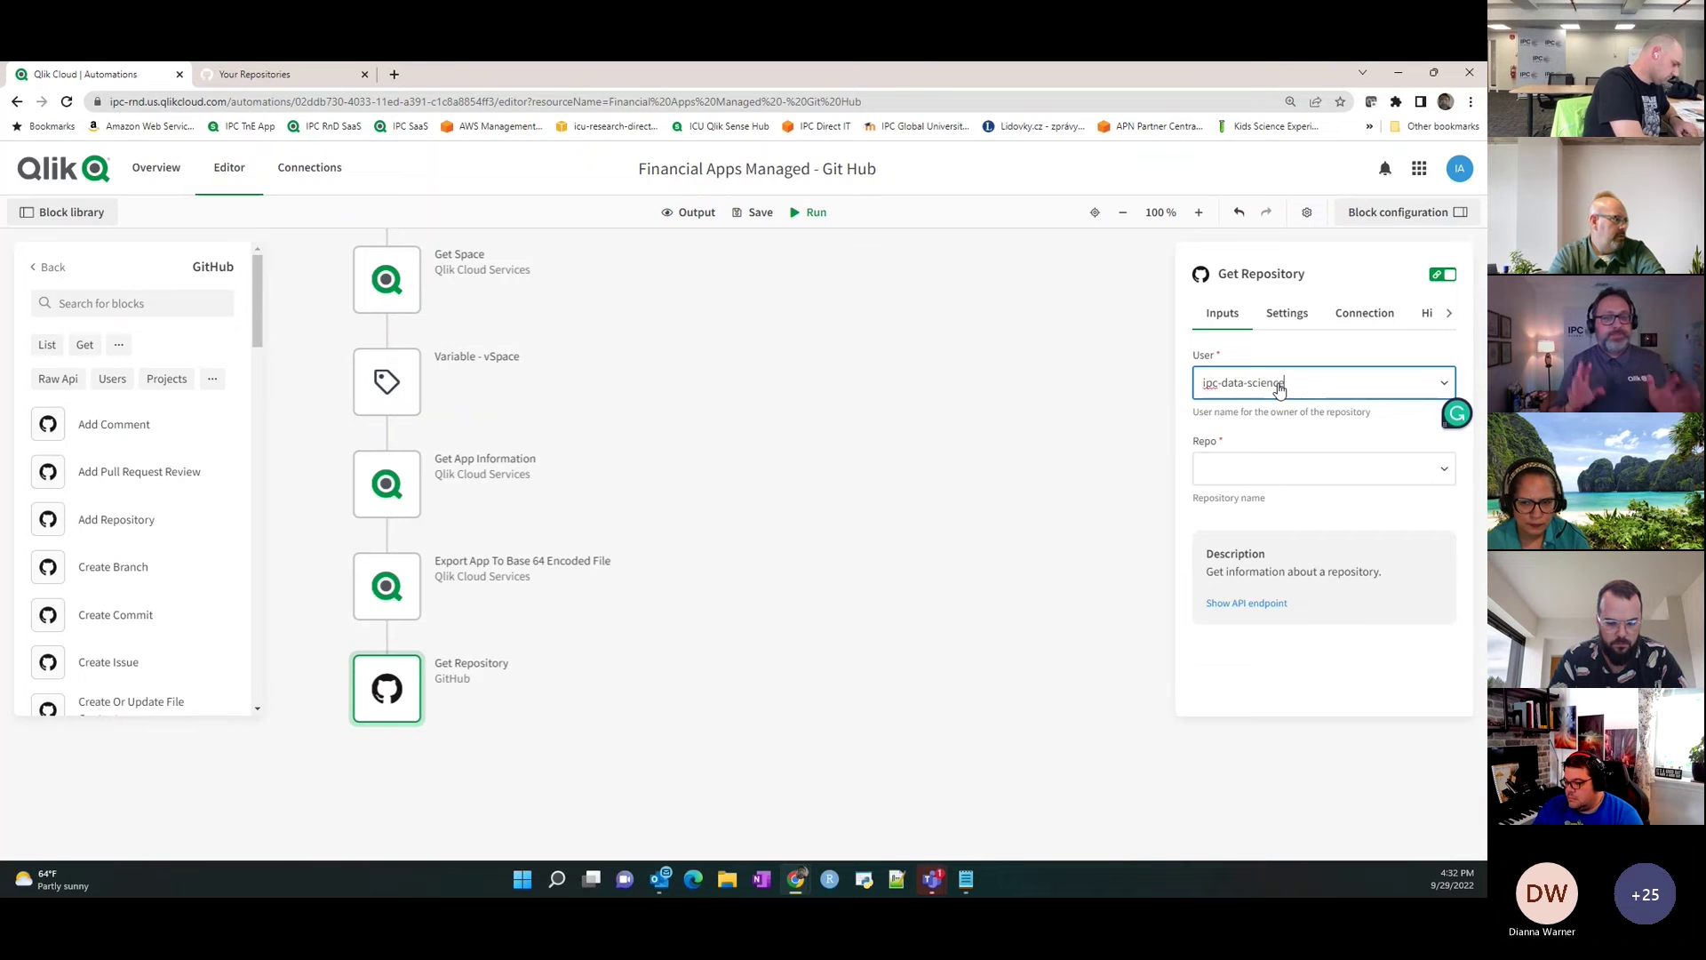
{"action": "left_click", "coordinate": [1306, 442]}
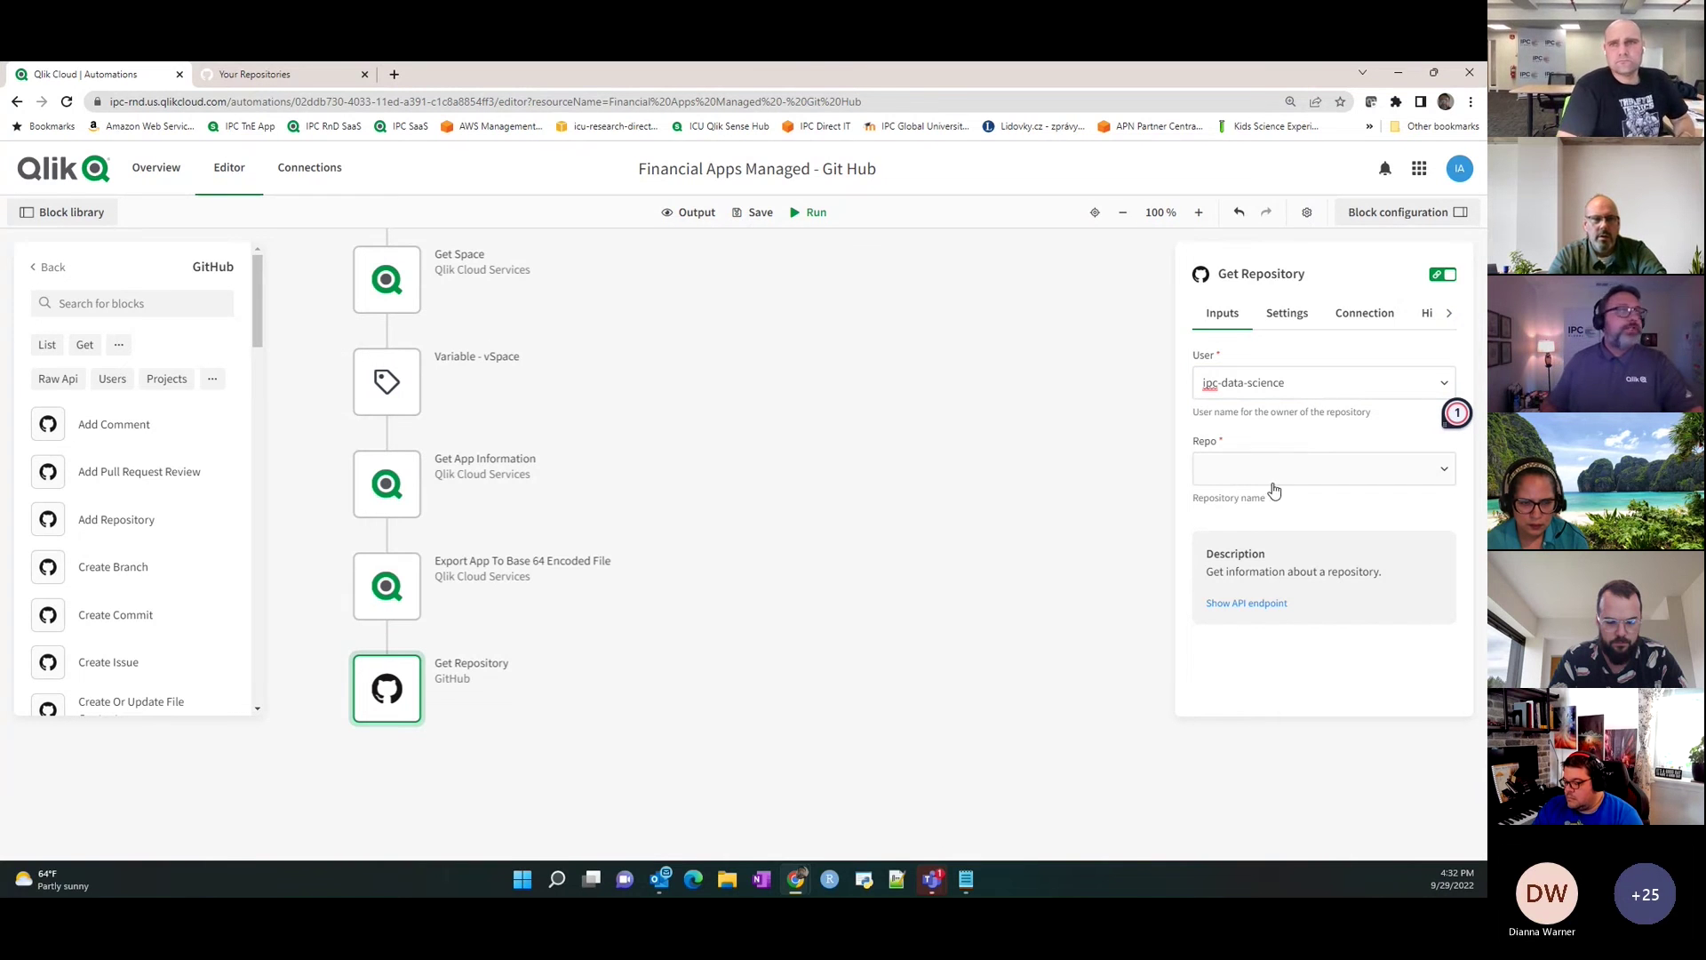
Review the names of the existing repositories in the IPC Data Science GitHub account.
{"action": "left_click", "coordinate": [282, 75]}
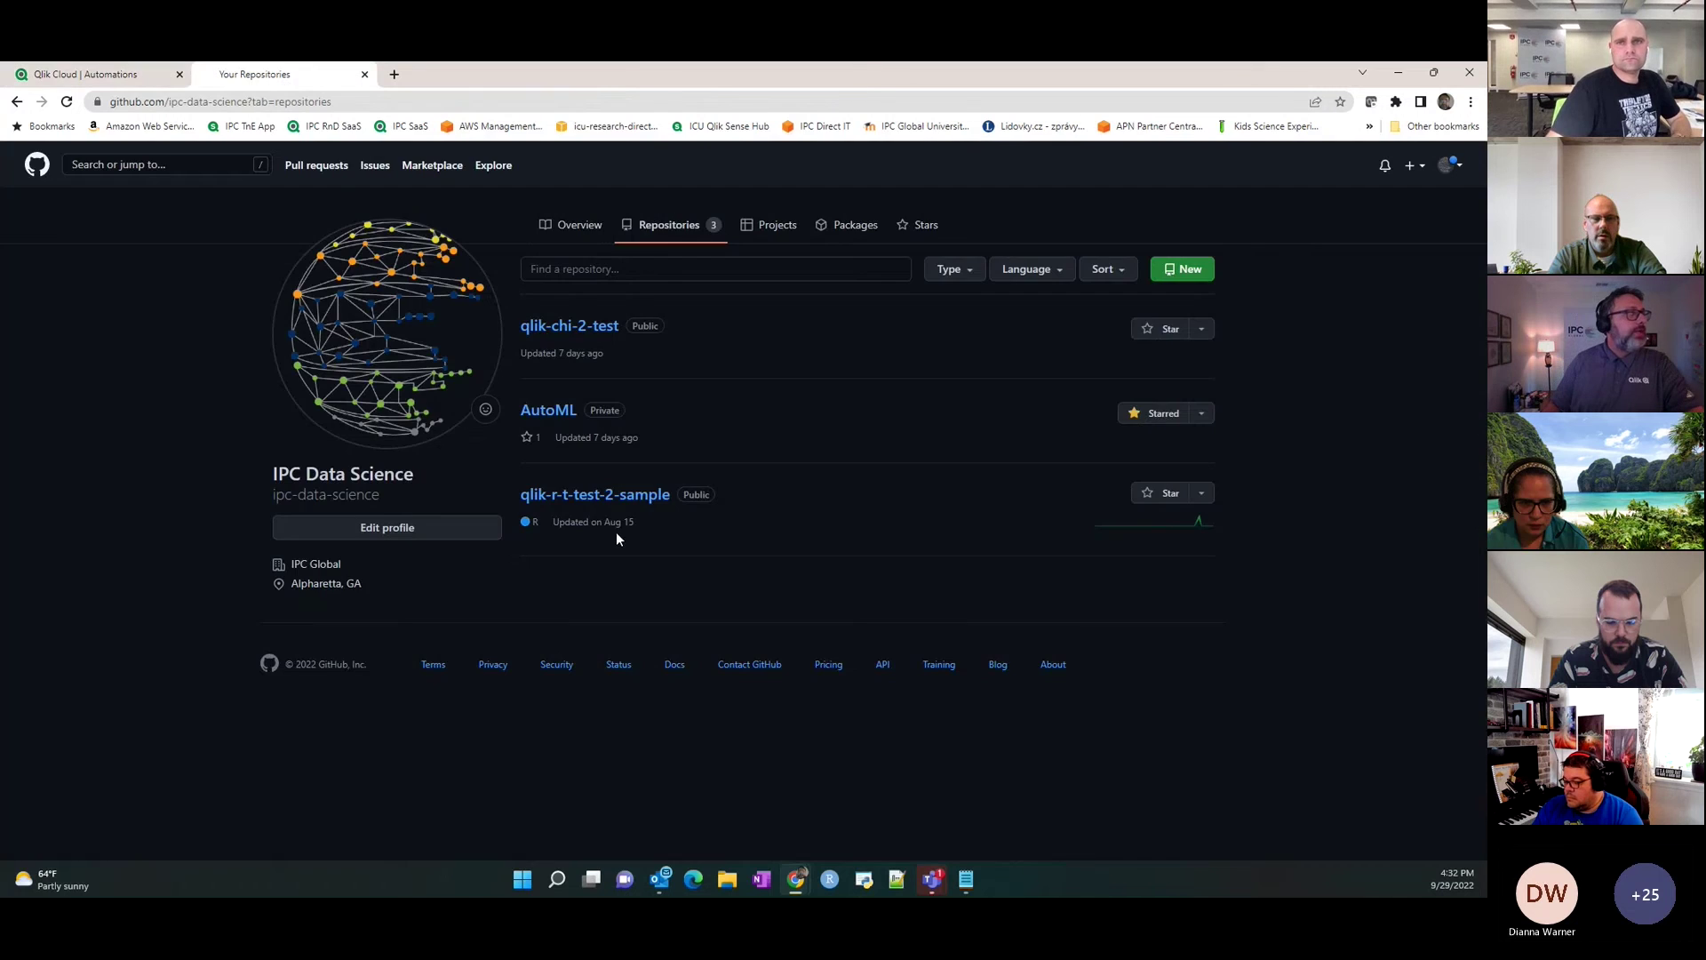
{"action": "key", "text": "ctrl+shift+Tab"}
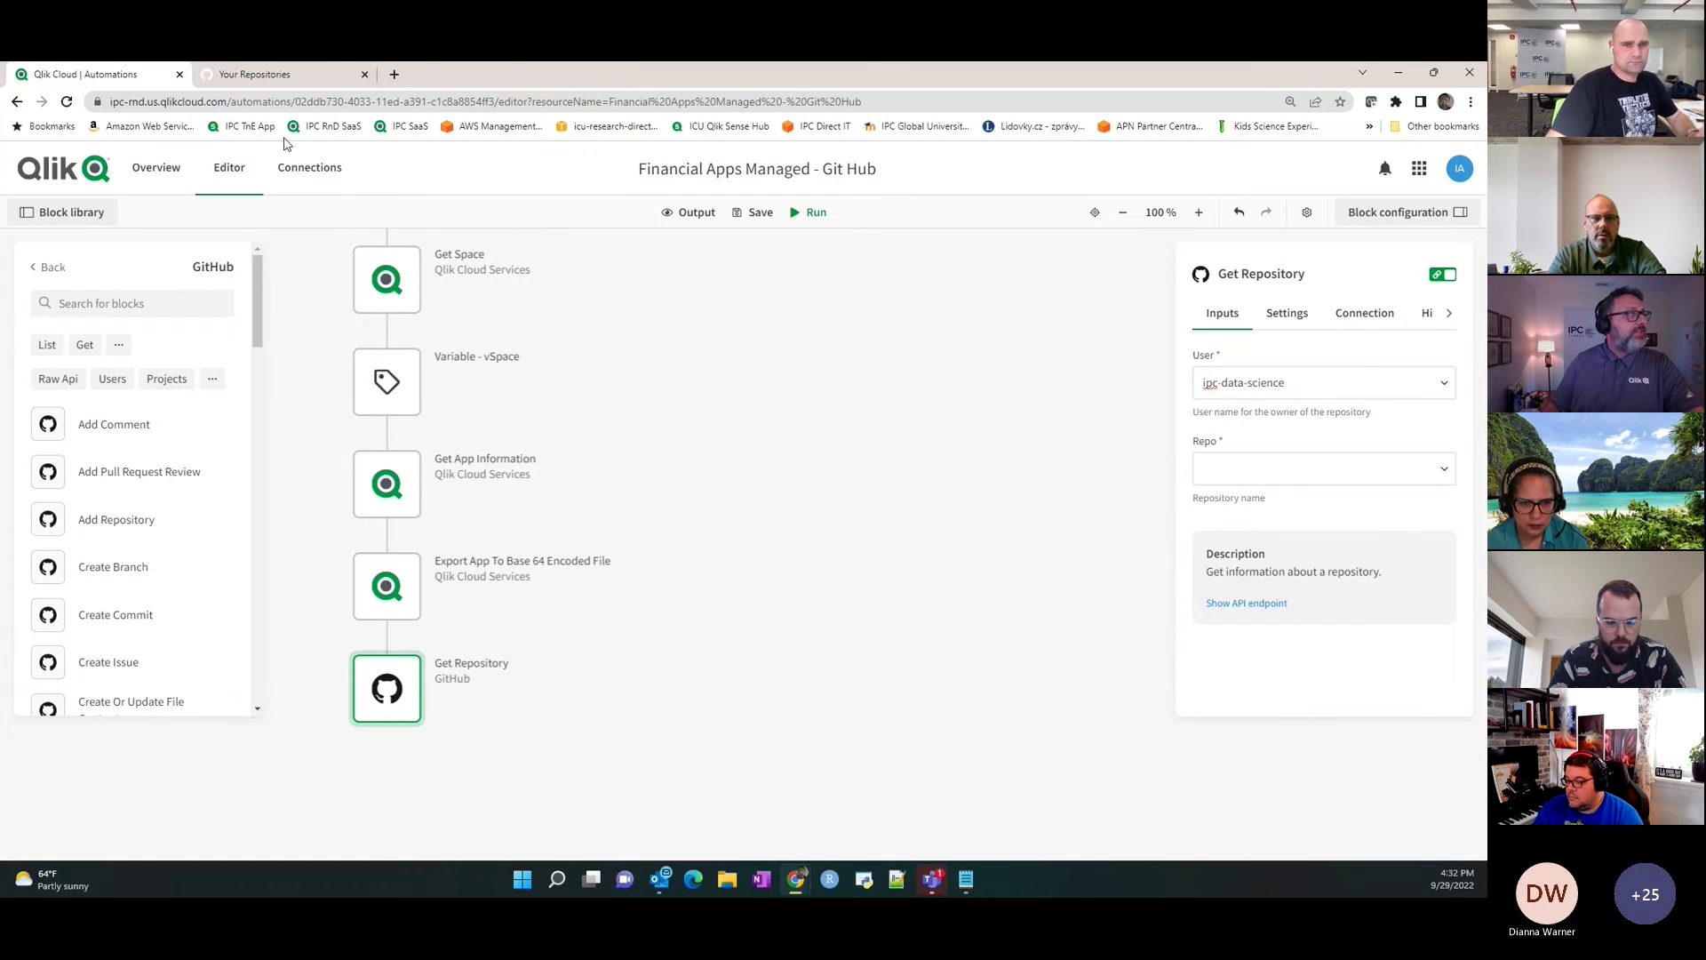
{"action": "left_click", "coordinate": [282, 74]}
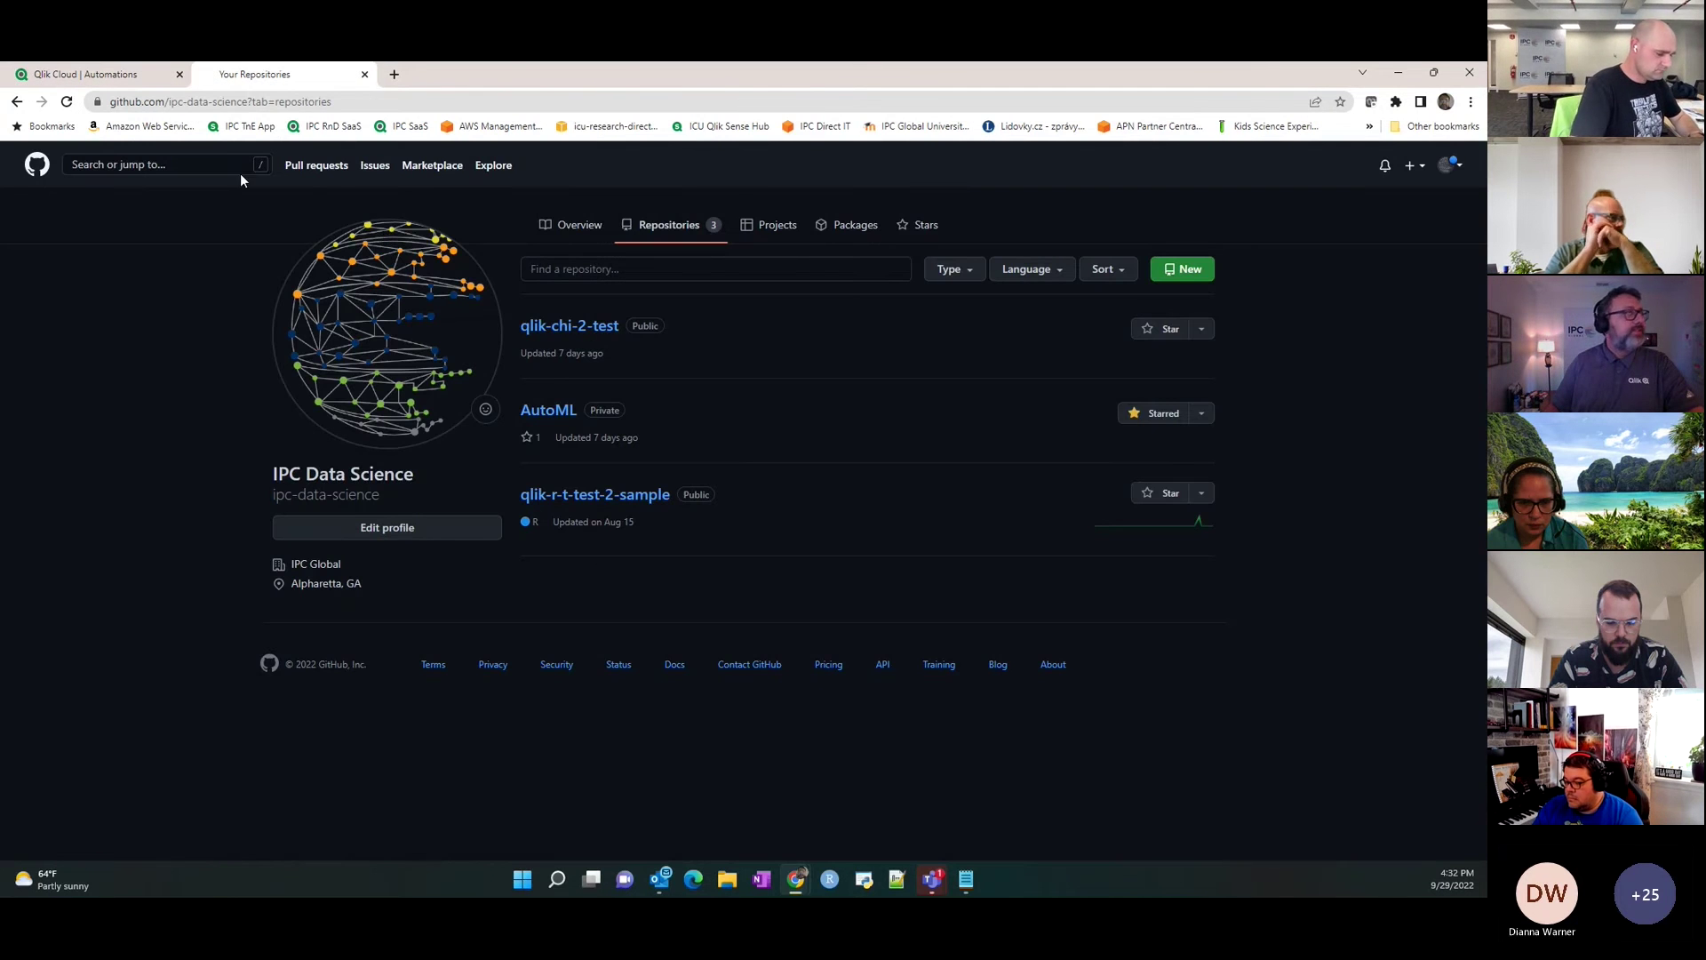
{"action": "left_click", "coordinate": [142, 75]}
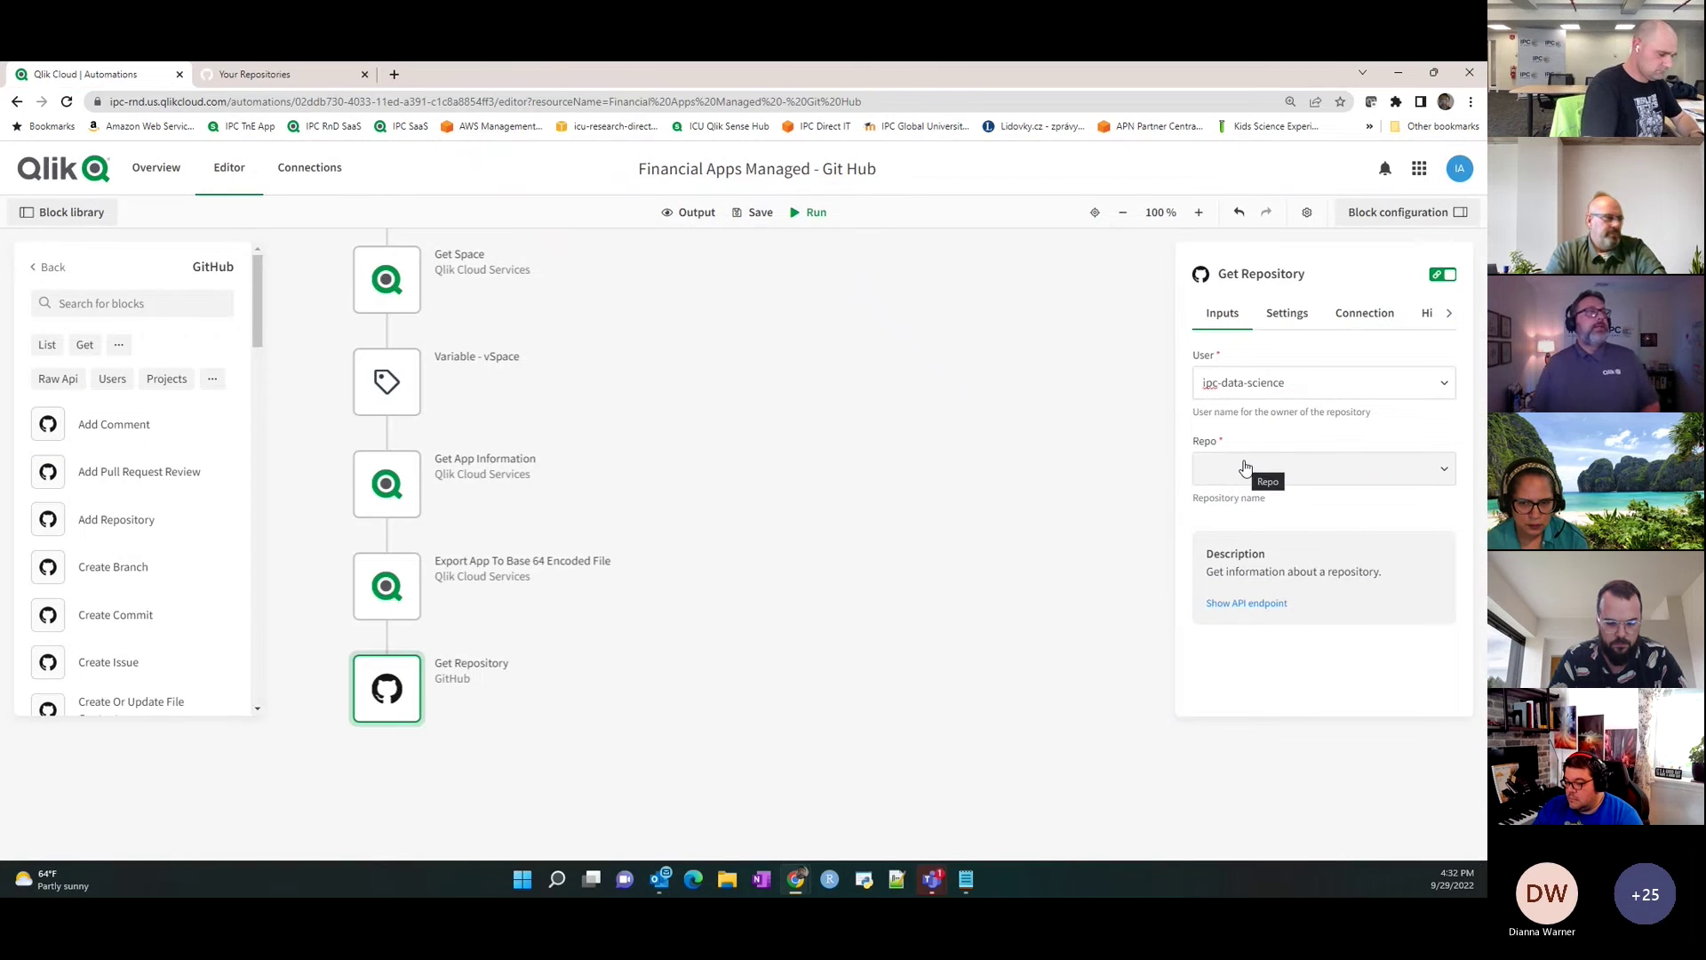
Set the Get Repository block's Repo to the vSpace variable.
{"action": "left_click", "coordinate": [1325, 477]}
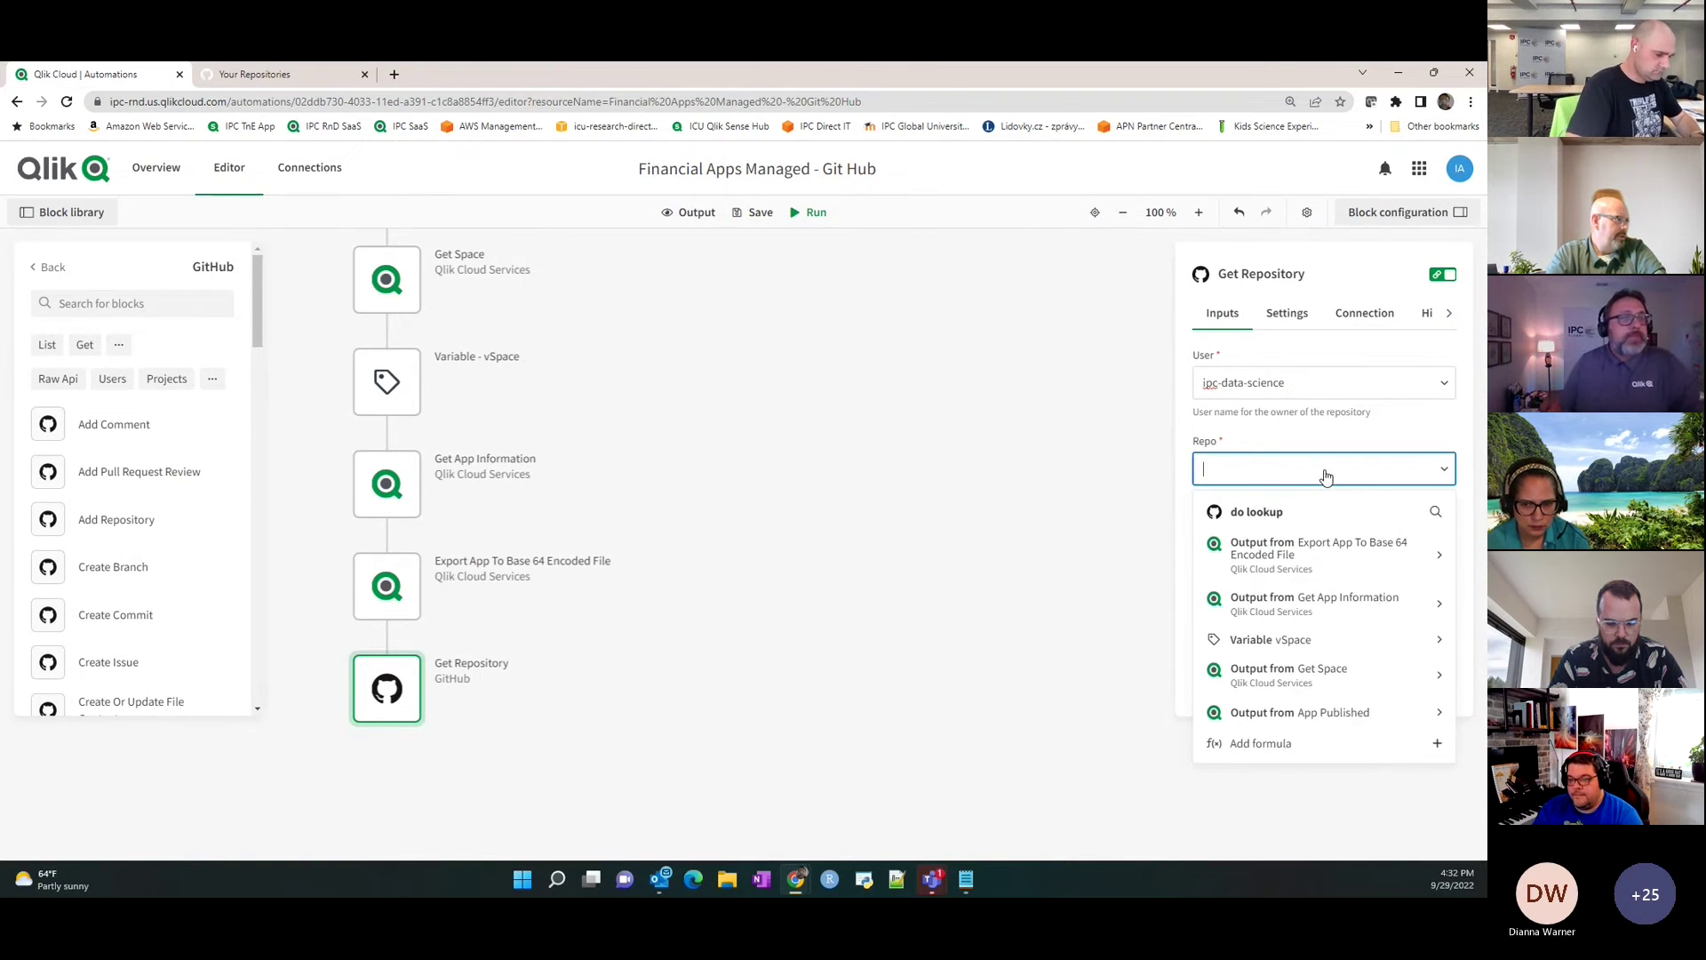
{"action": "left_click", "coordinate": [1288, 640]}
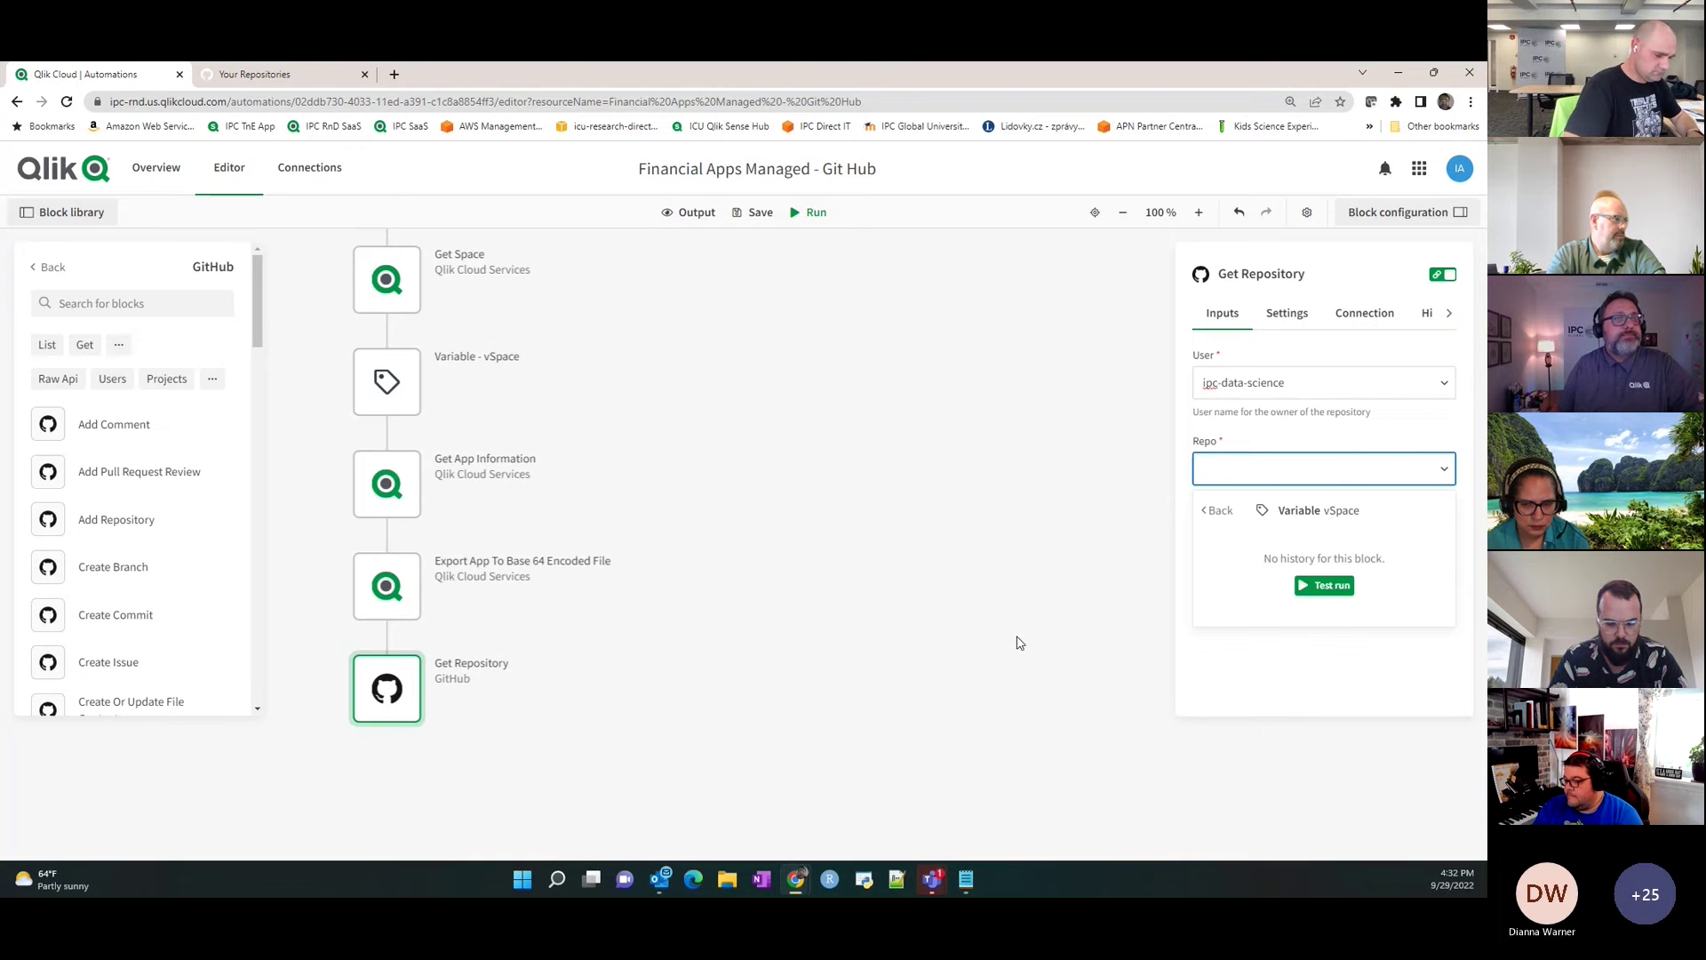
{"action": "left_click", "coordinate": [1326, 510]}
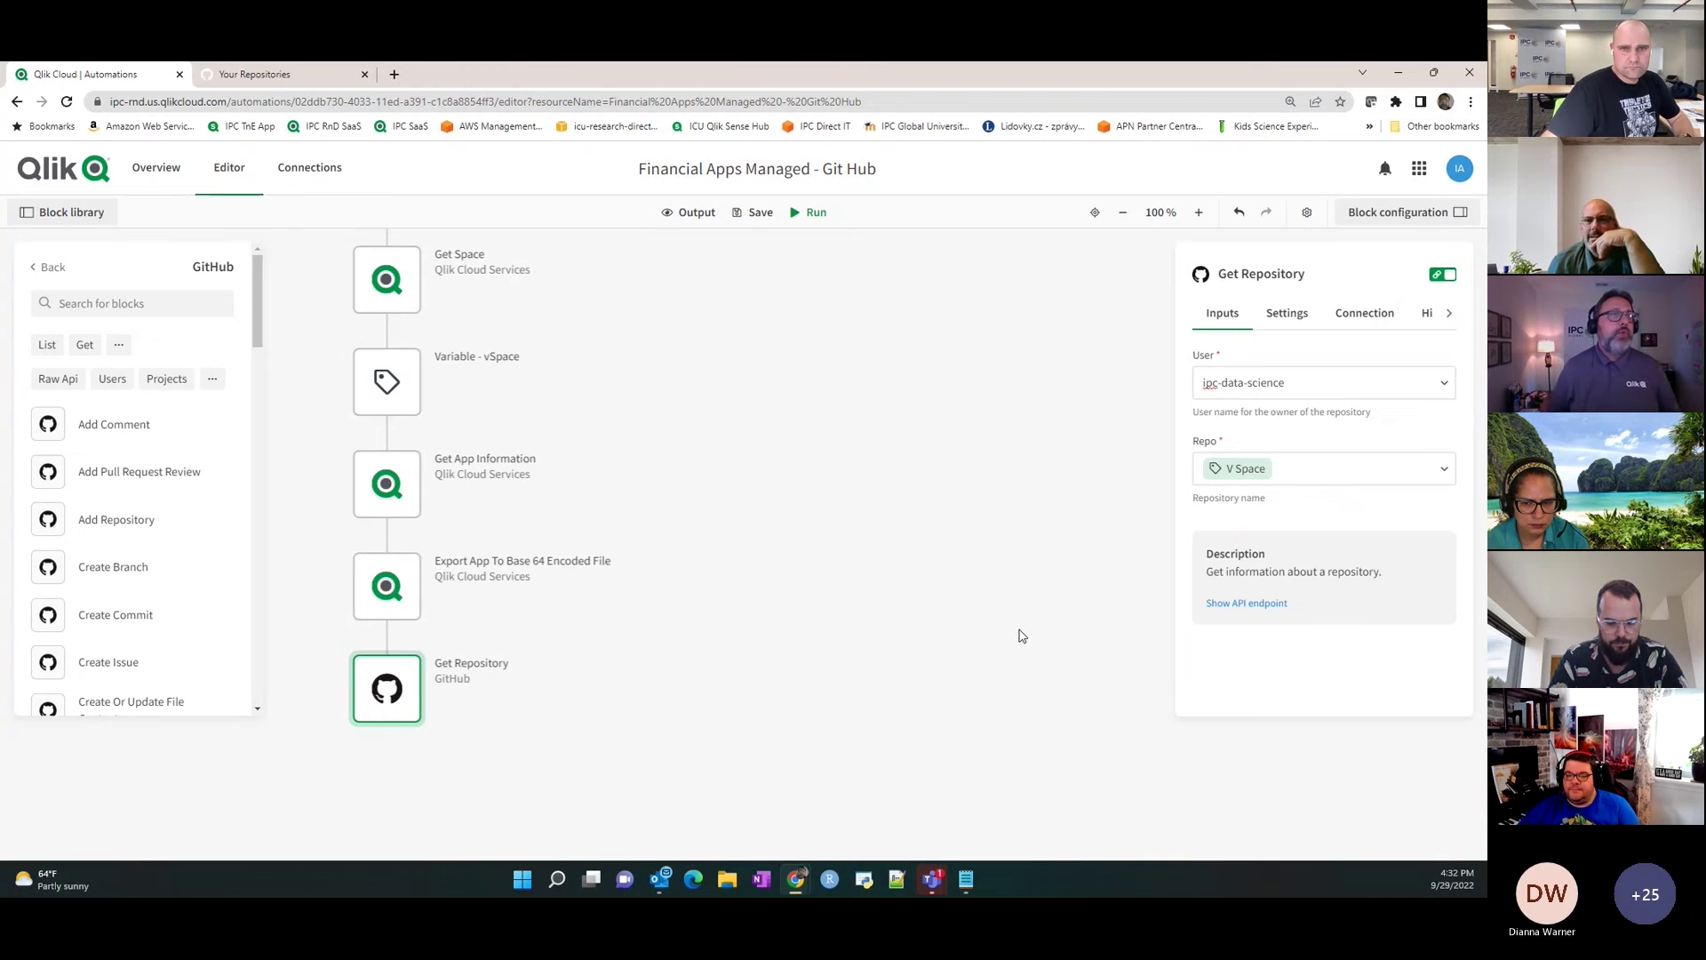
{"action": "left_click", "coordinate": [255, 74]}
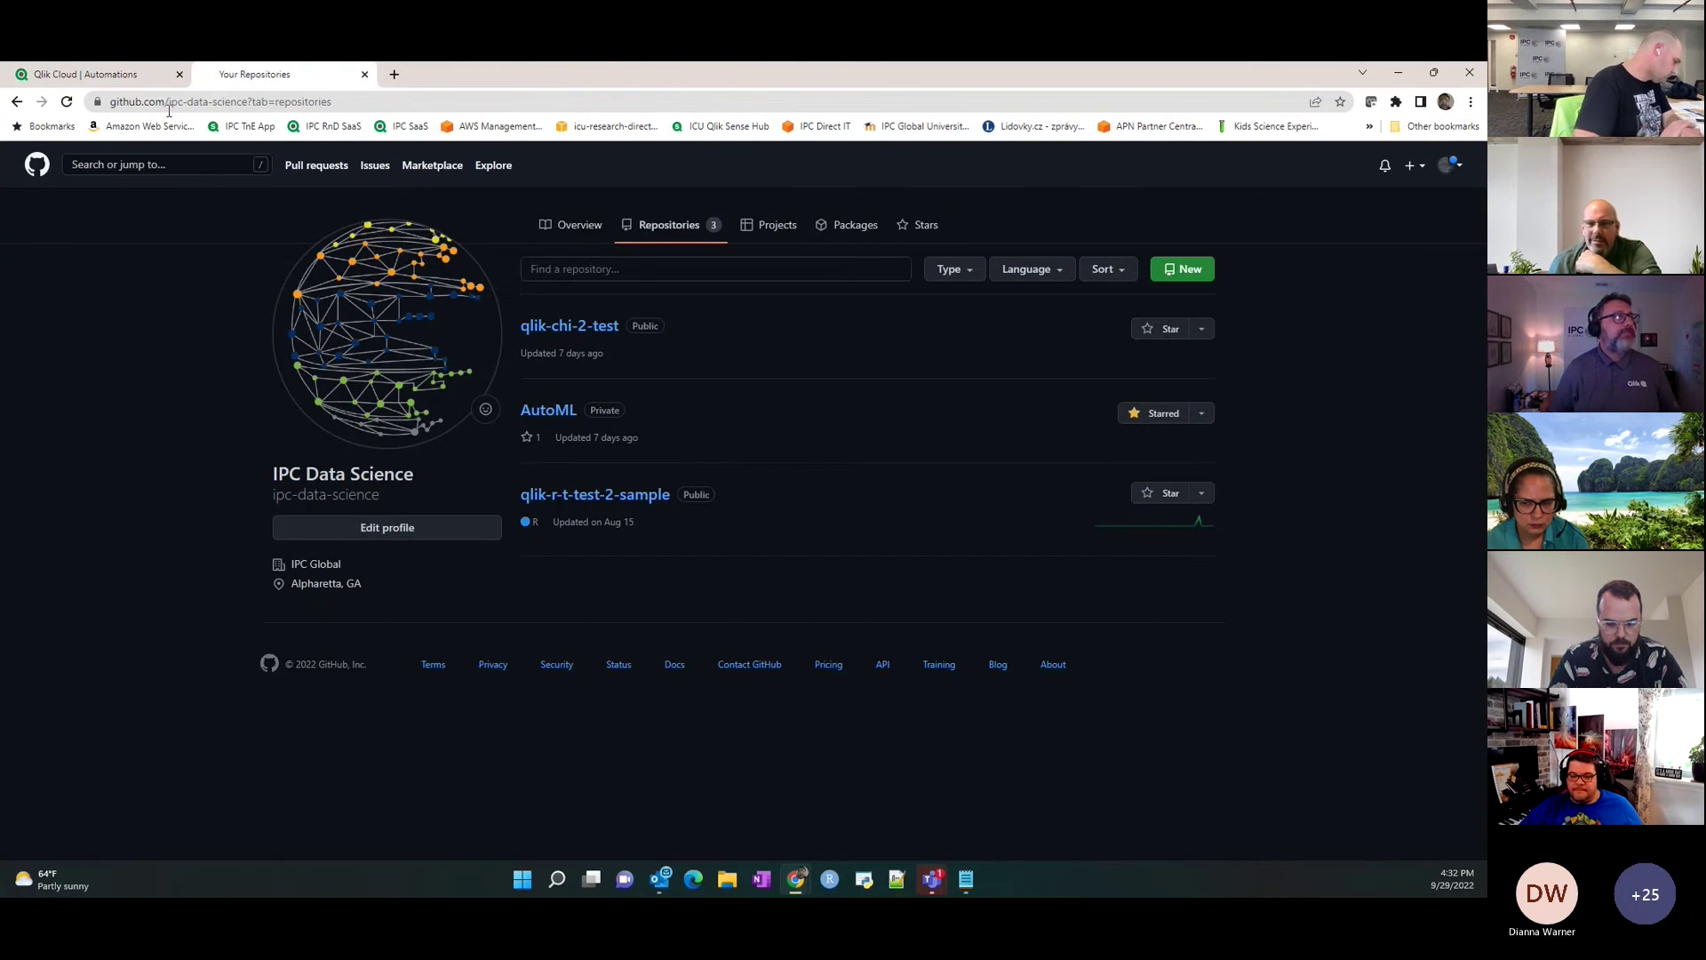
{"action": "left_click", "coordinate": [142, 78]}
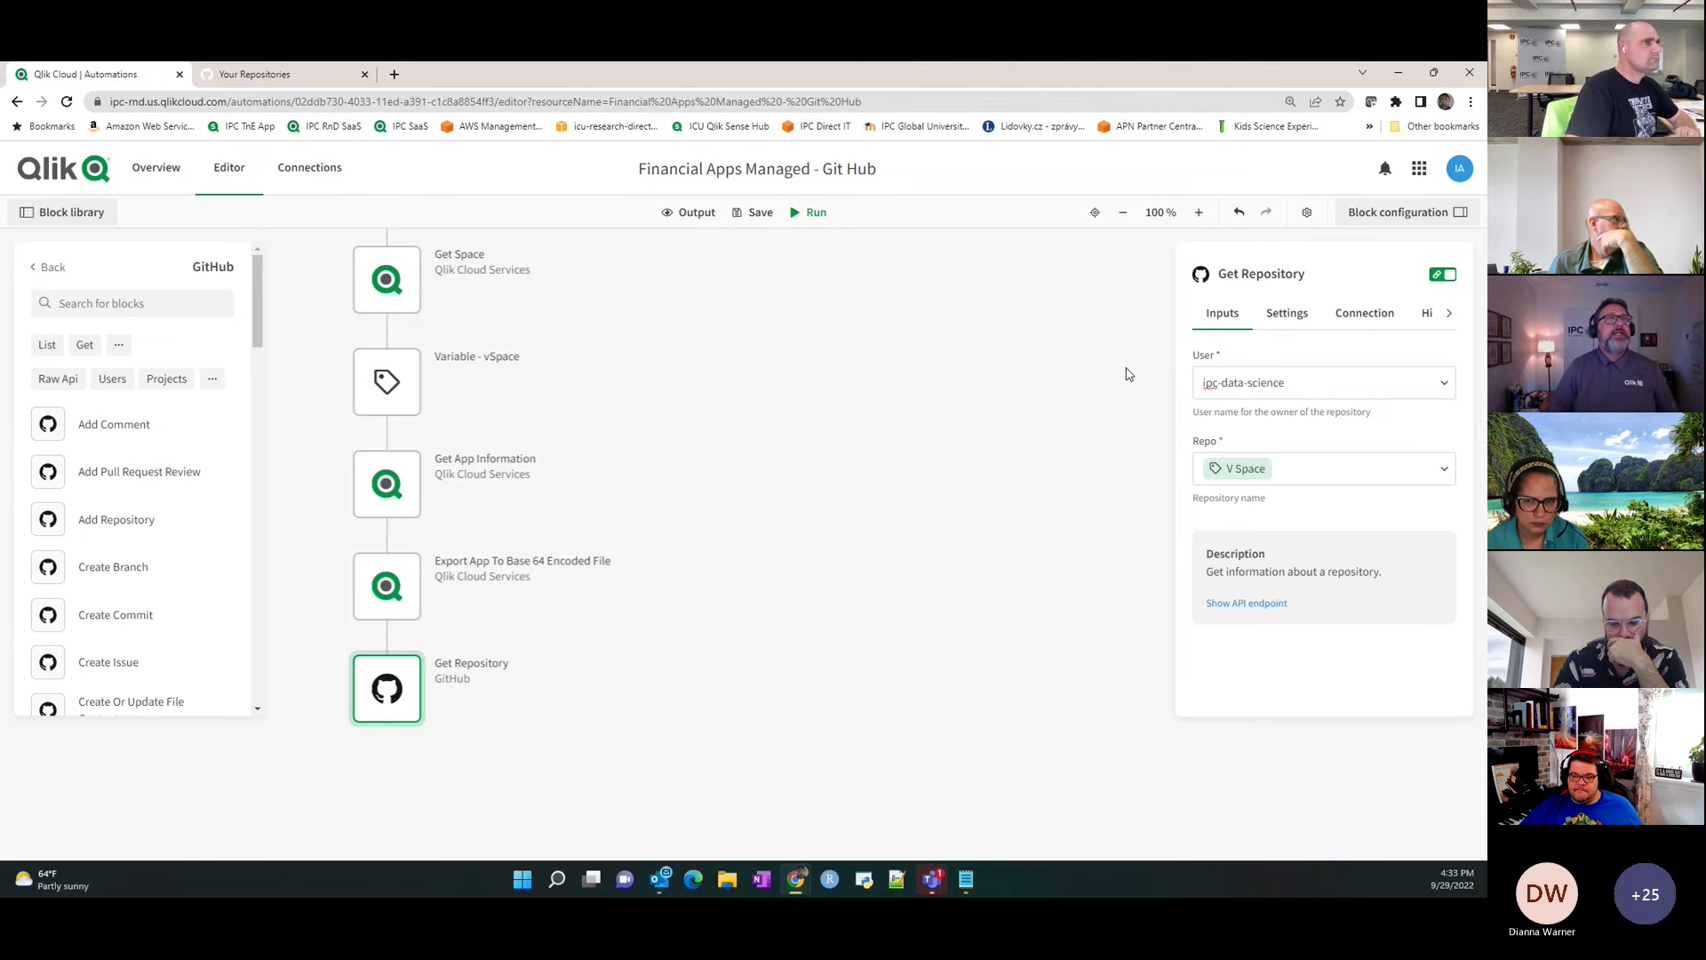
Set the Get Repository block's On Error behaviour to Ignore - Continue Automation and ignore errors.
{"action": "left_click", "coordinate": [1290, 316]}
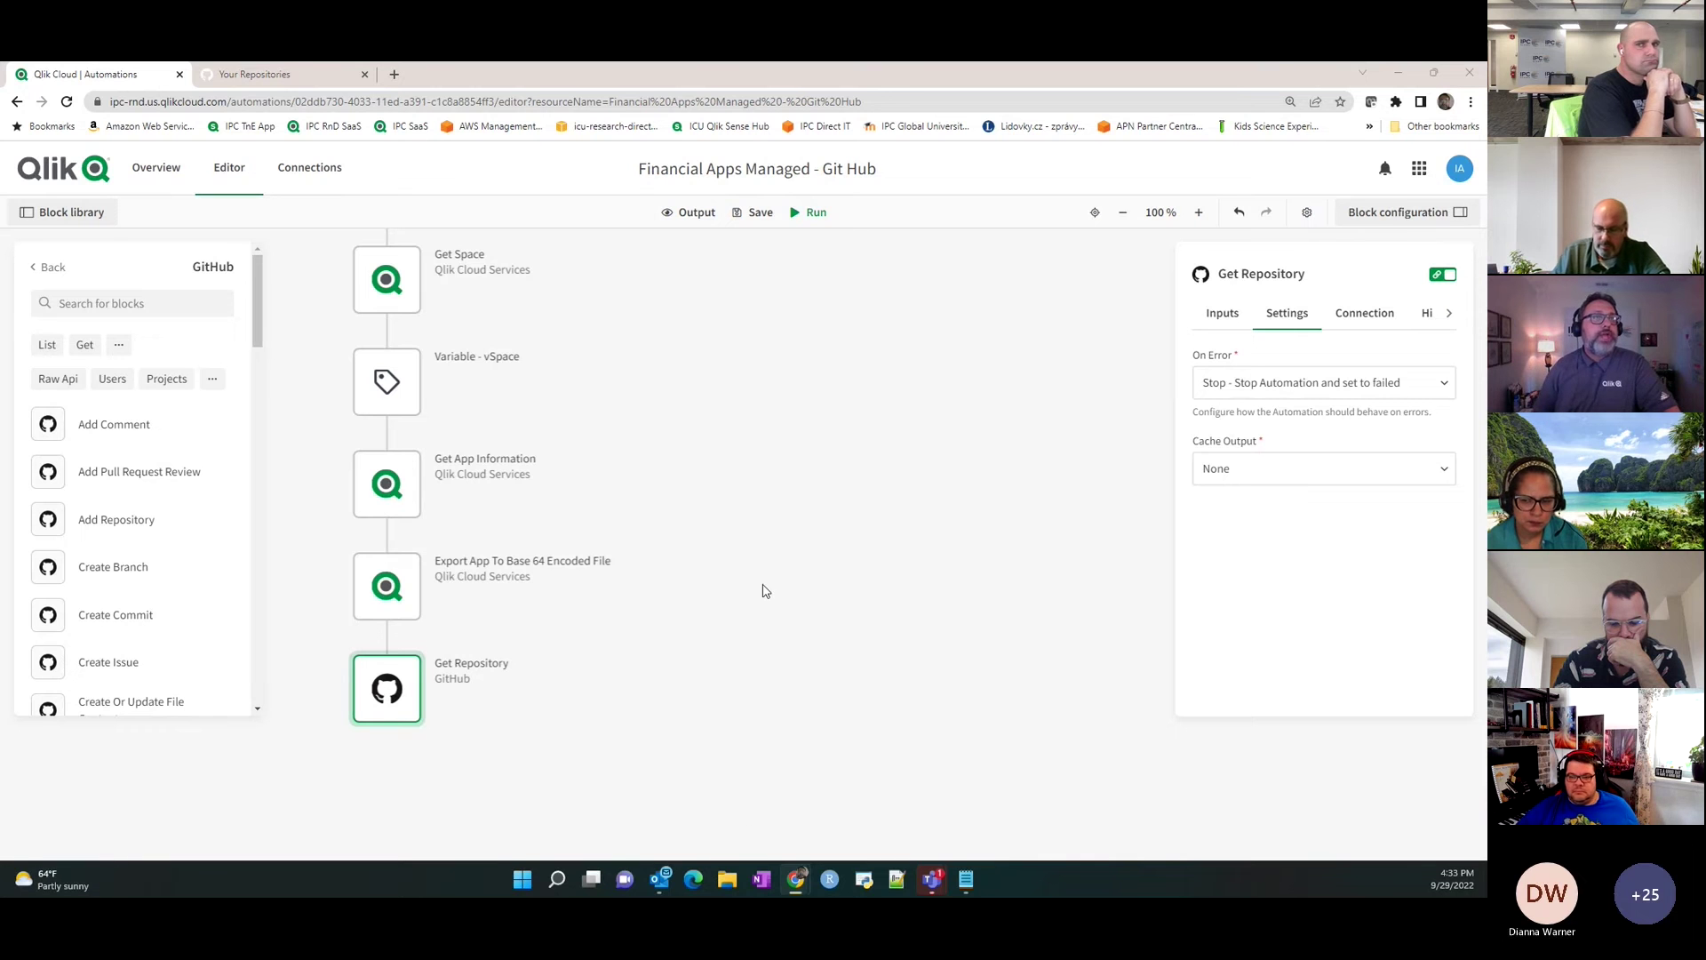
{"action": "left_click", "coordinate": [1244, 398]}
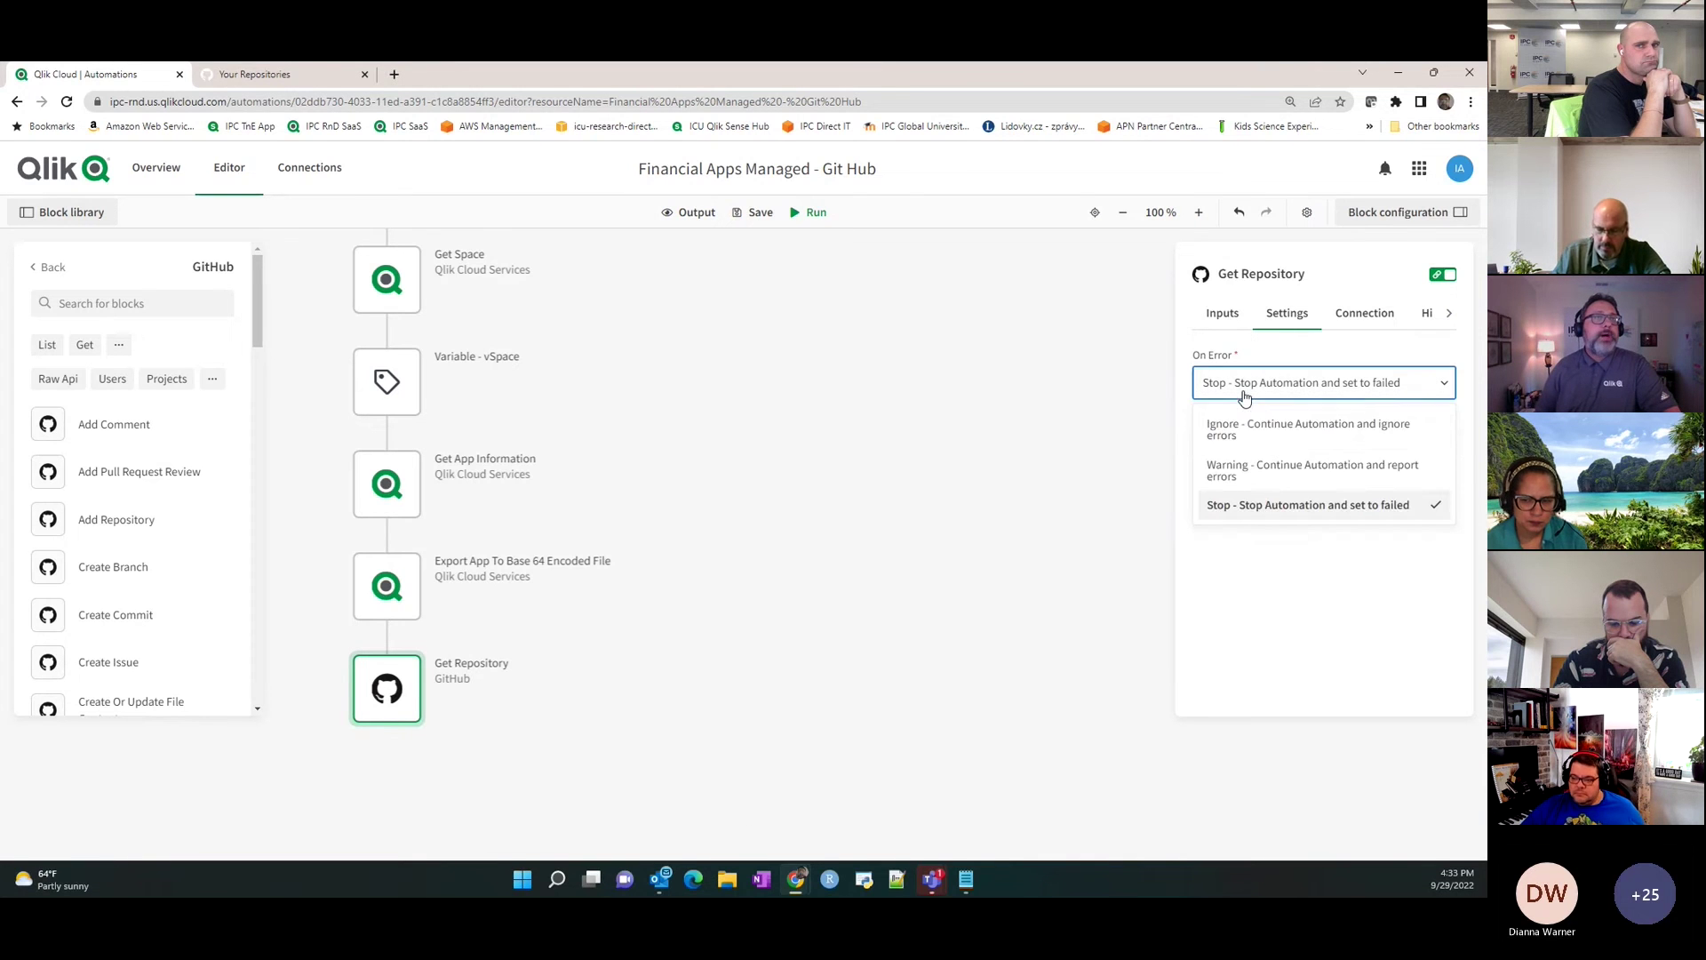
{"action": "left_click", "coordinate": [1278, 431]}
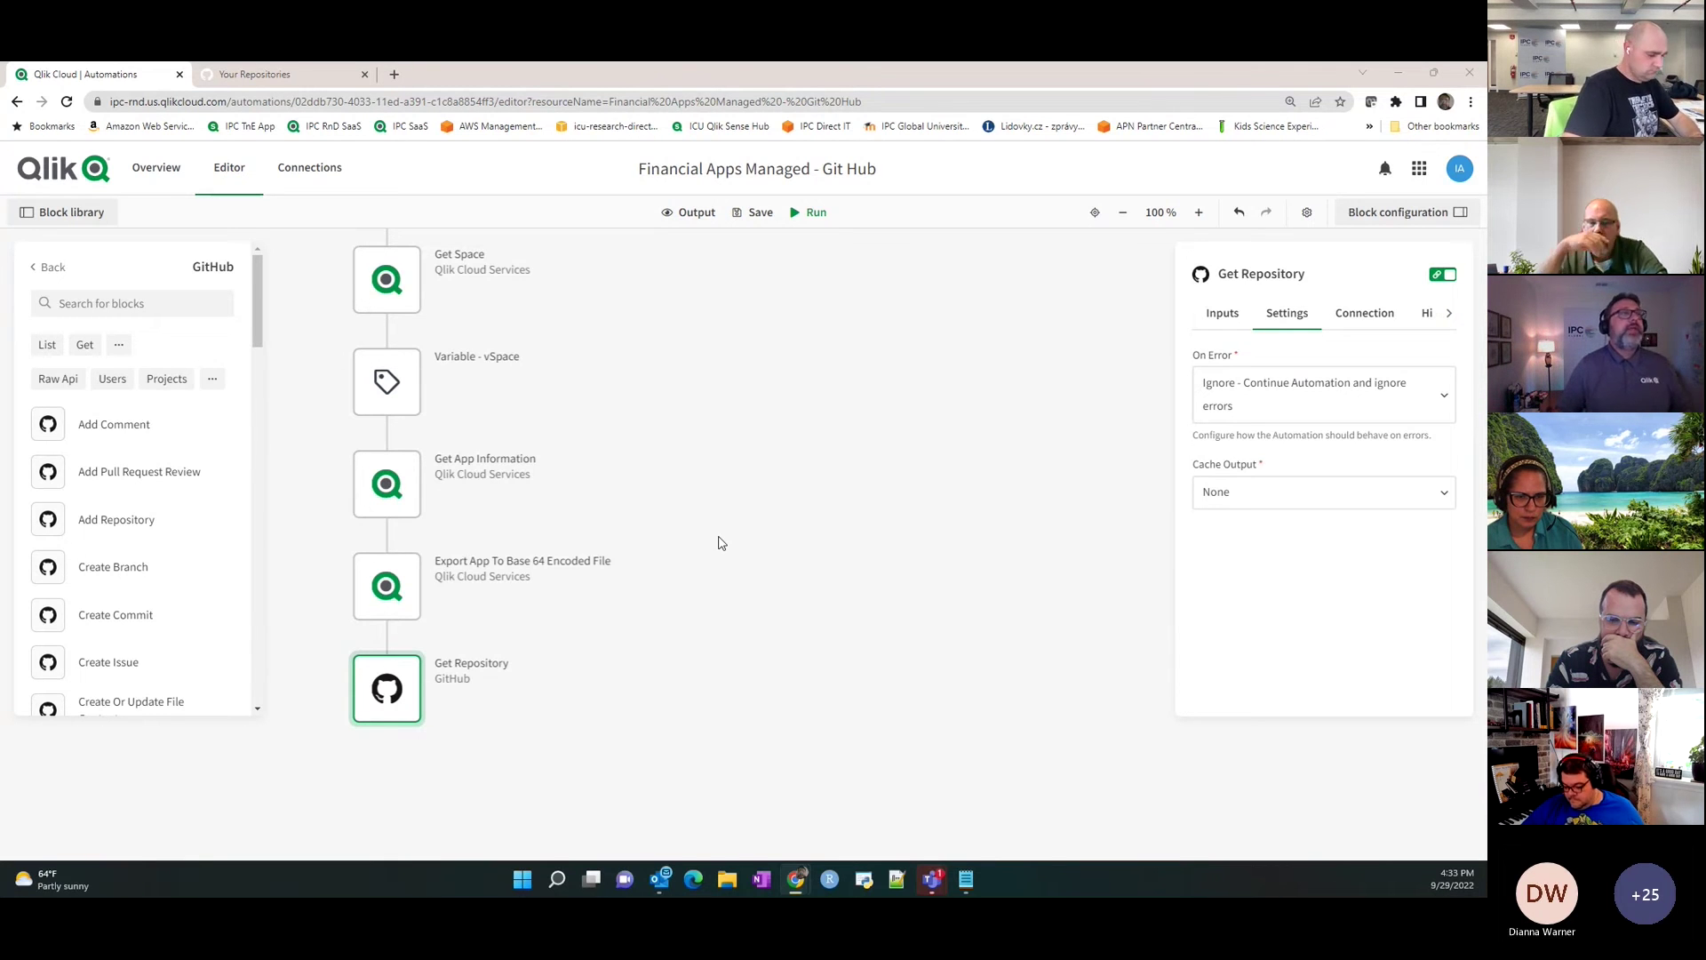
Add a Condition block directly after the Get Repository block.
{"action": "scroll", "coordinate": [722, 543], "scroll_direction": "down", "scroll_amount": 1}
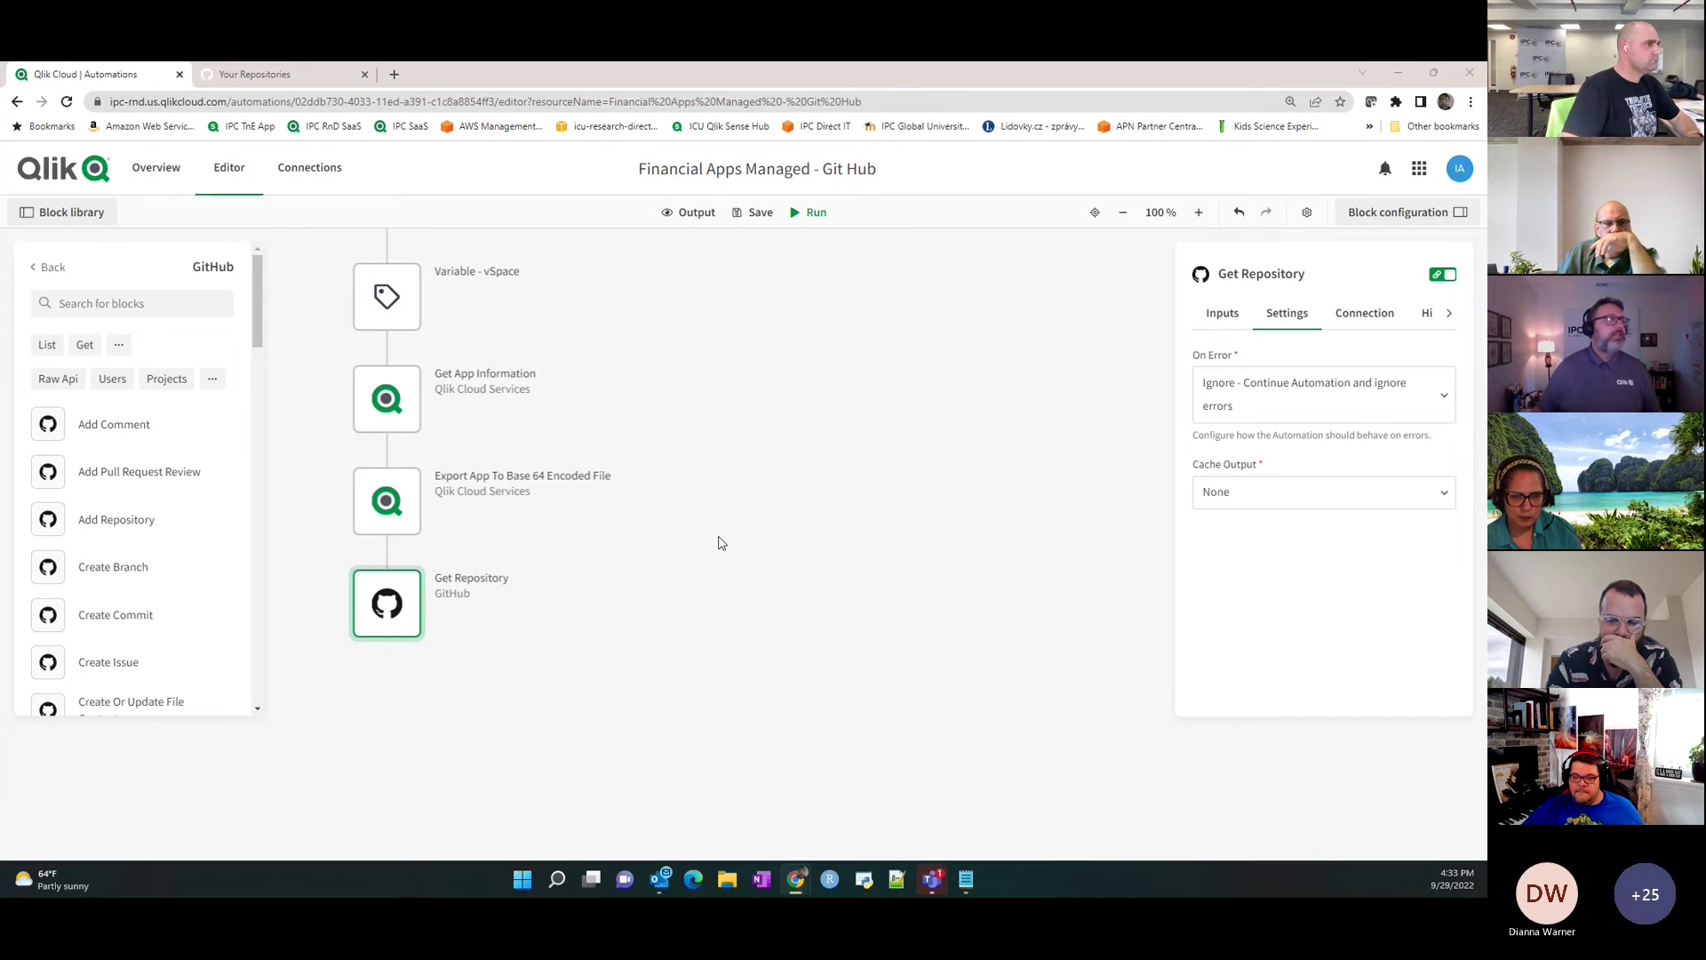
{"action": "left_click", "coordinate": [48, 267]}
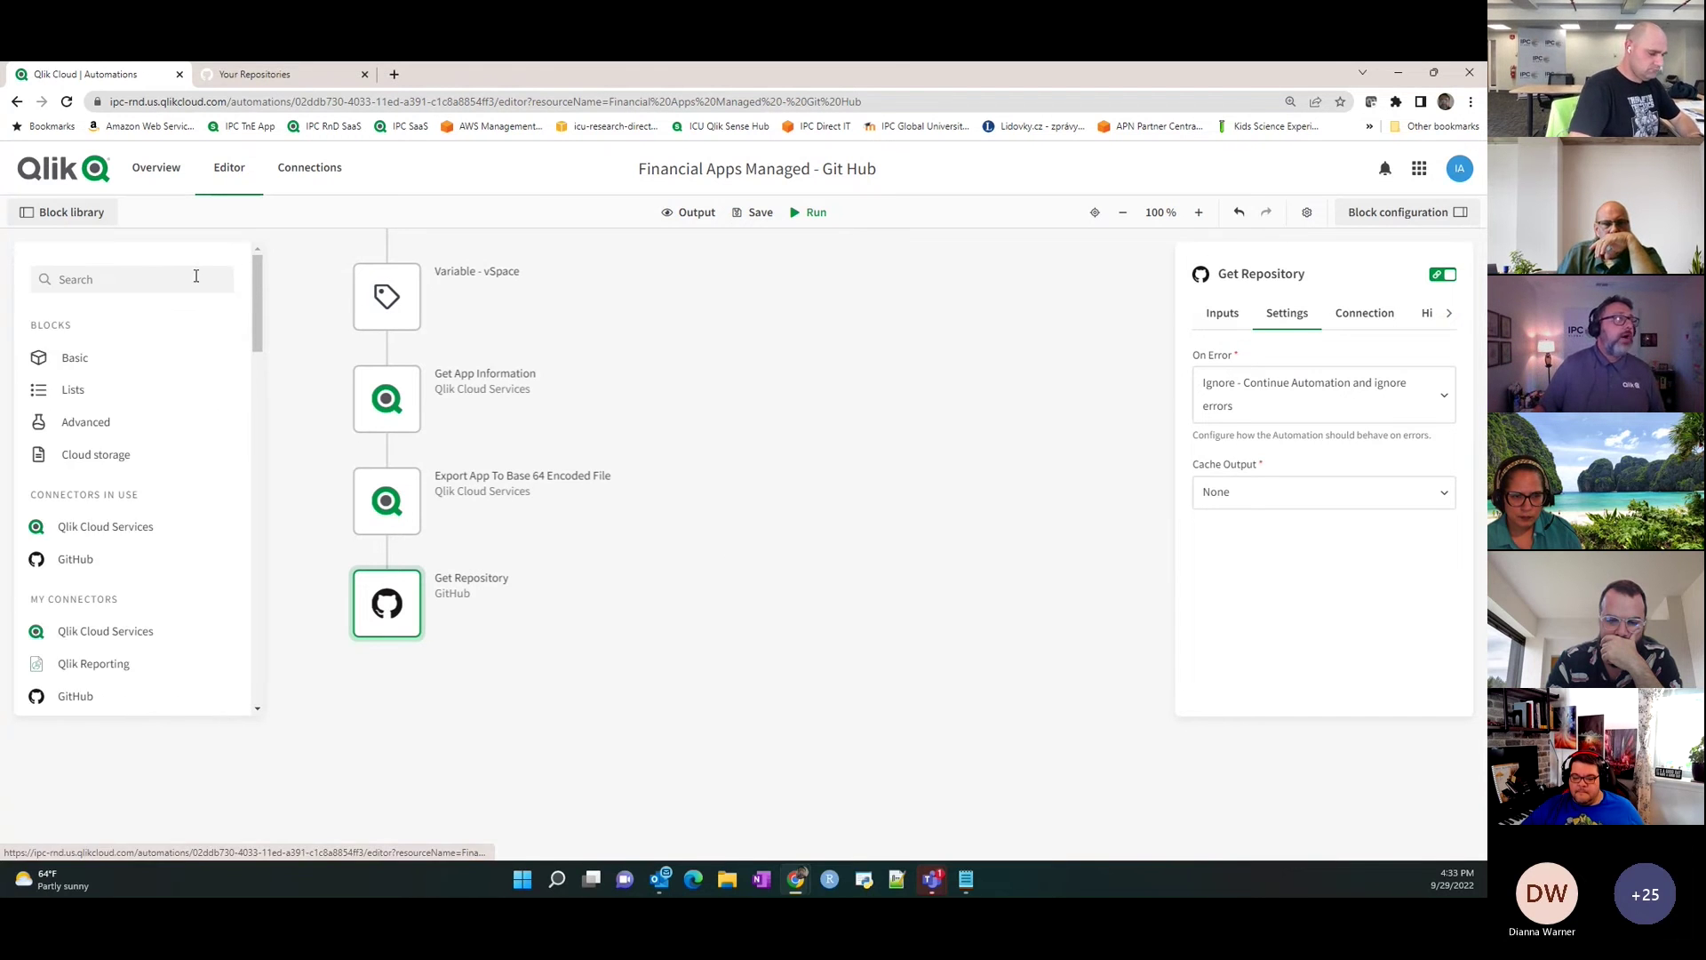
{"action": "left_click", "coordinate": [168, 372]}
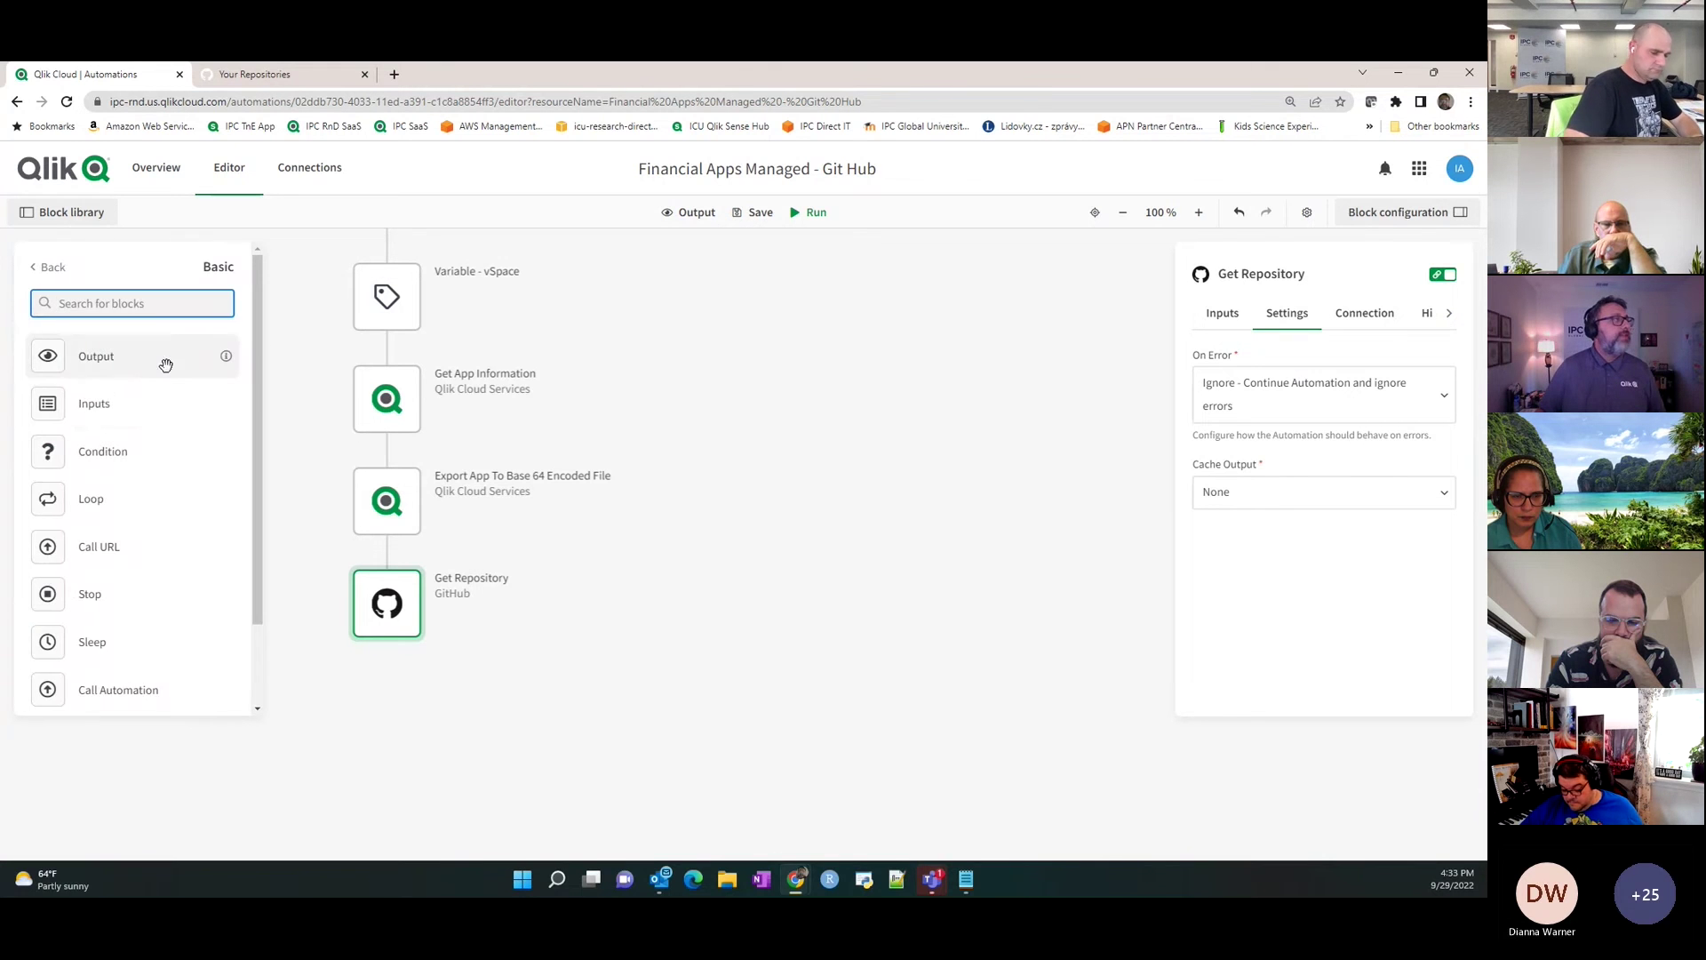
{"action": "left_click_drag", "start_coordinate": [115, 452], "coordinate": [499, 704]}
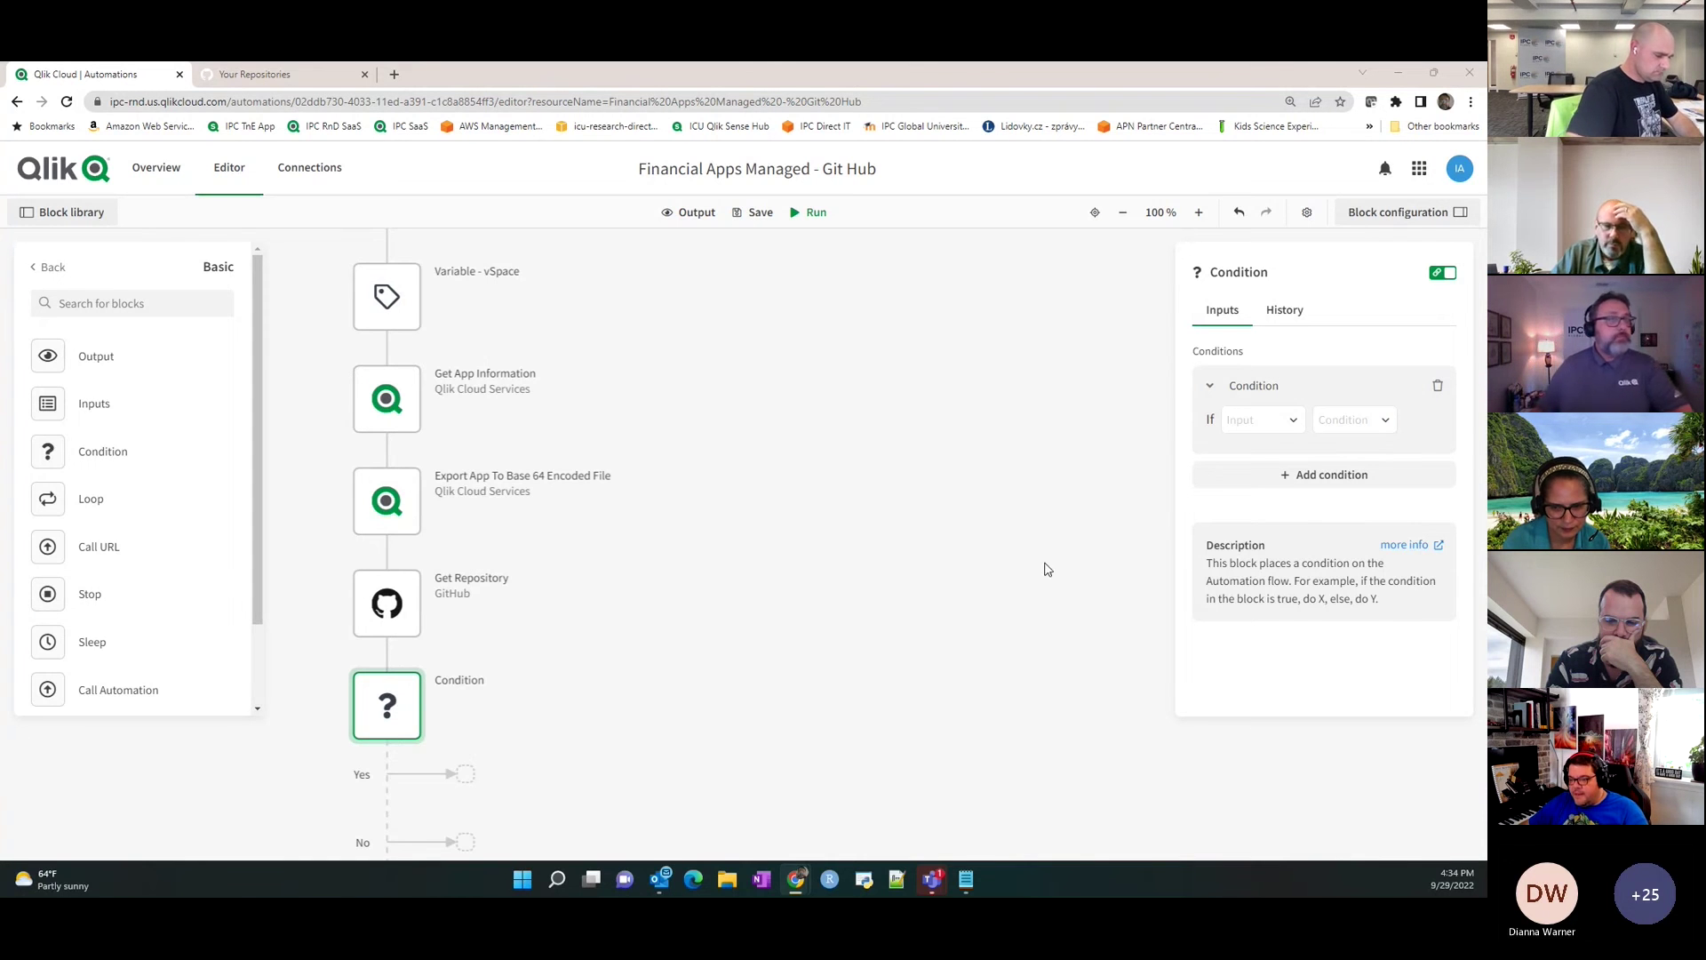
Define the condition so that it checks whether the Name output from Get Repository is empty.
{"action": "left_click", "coordinate": [1271, 425]}
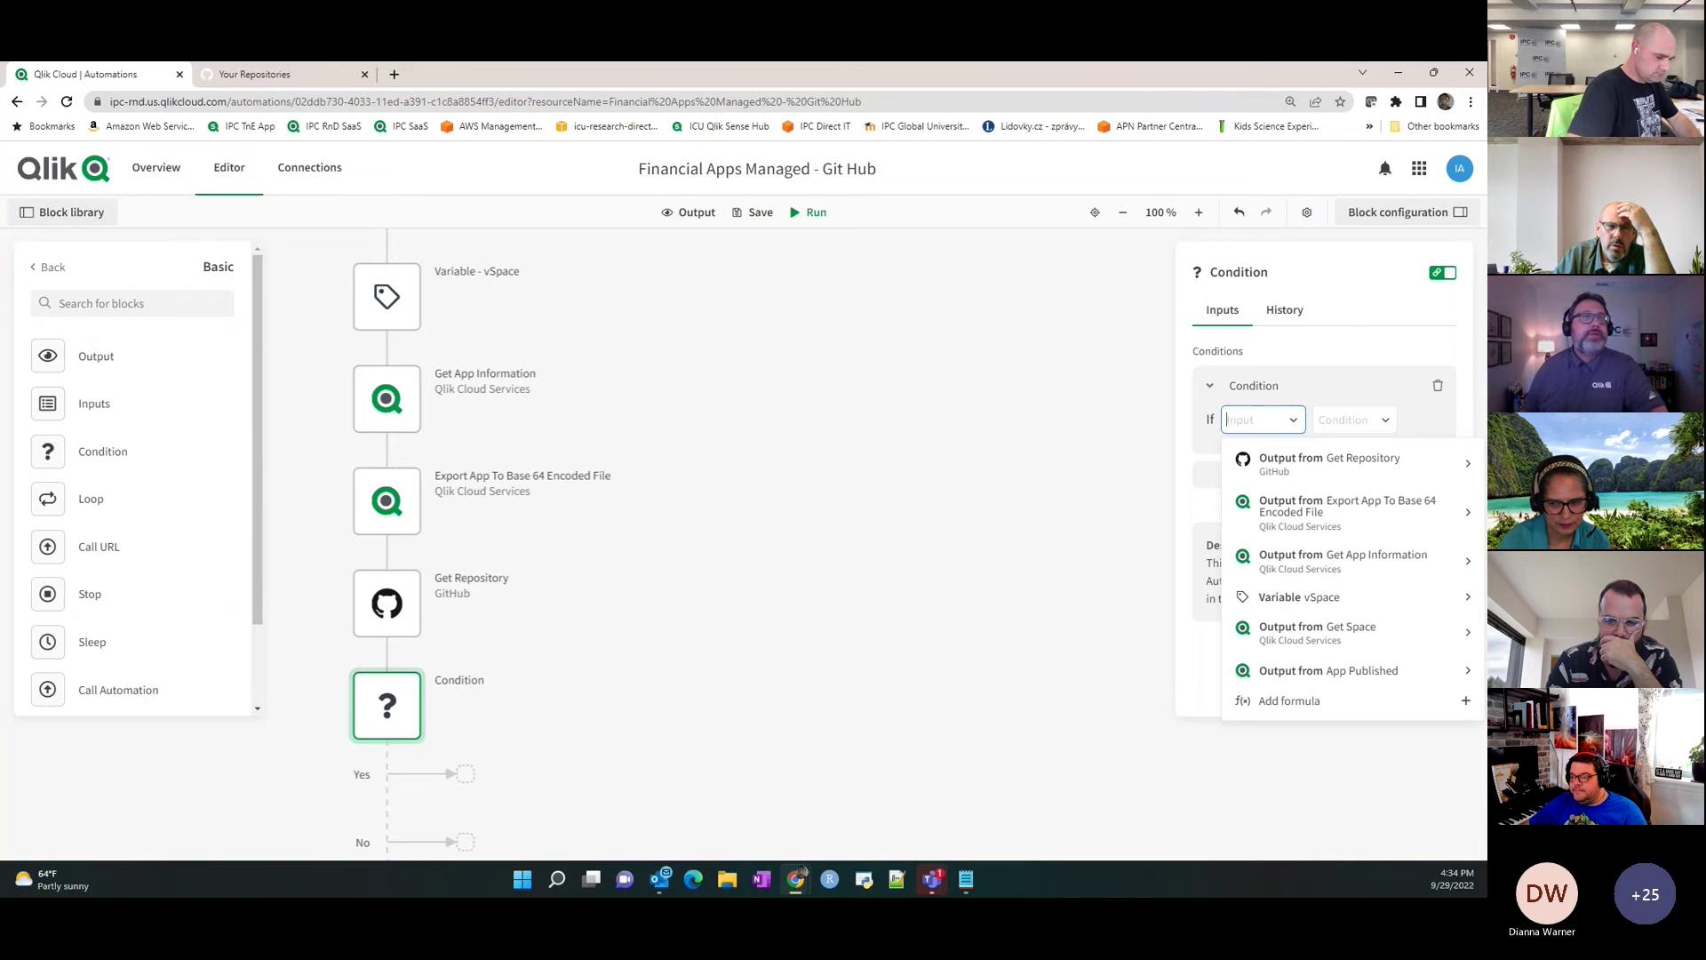
{"action": "left_click", "coordinate": [1306, 459]}
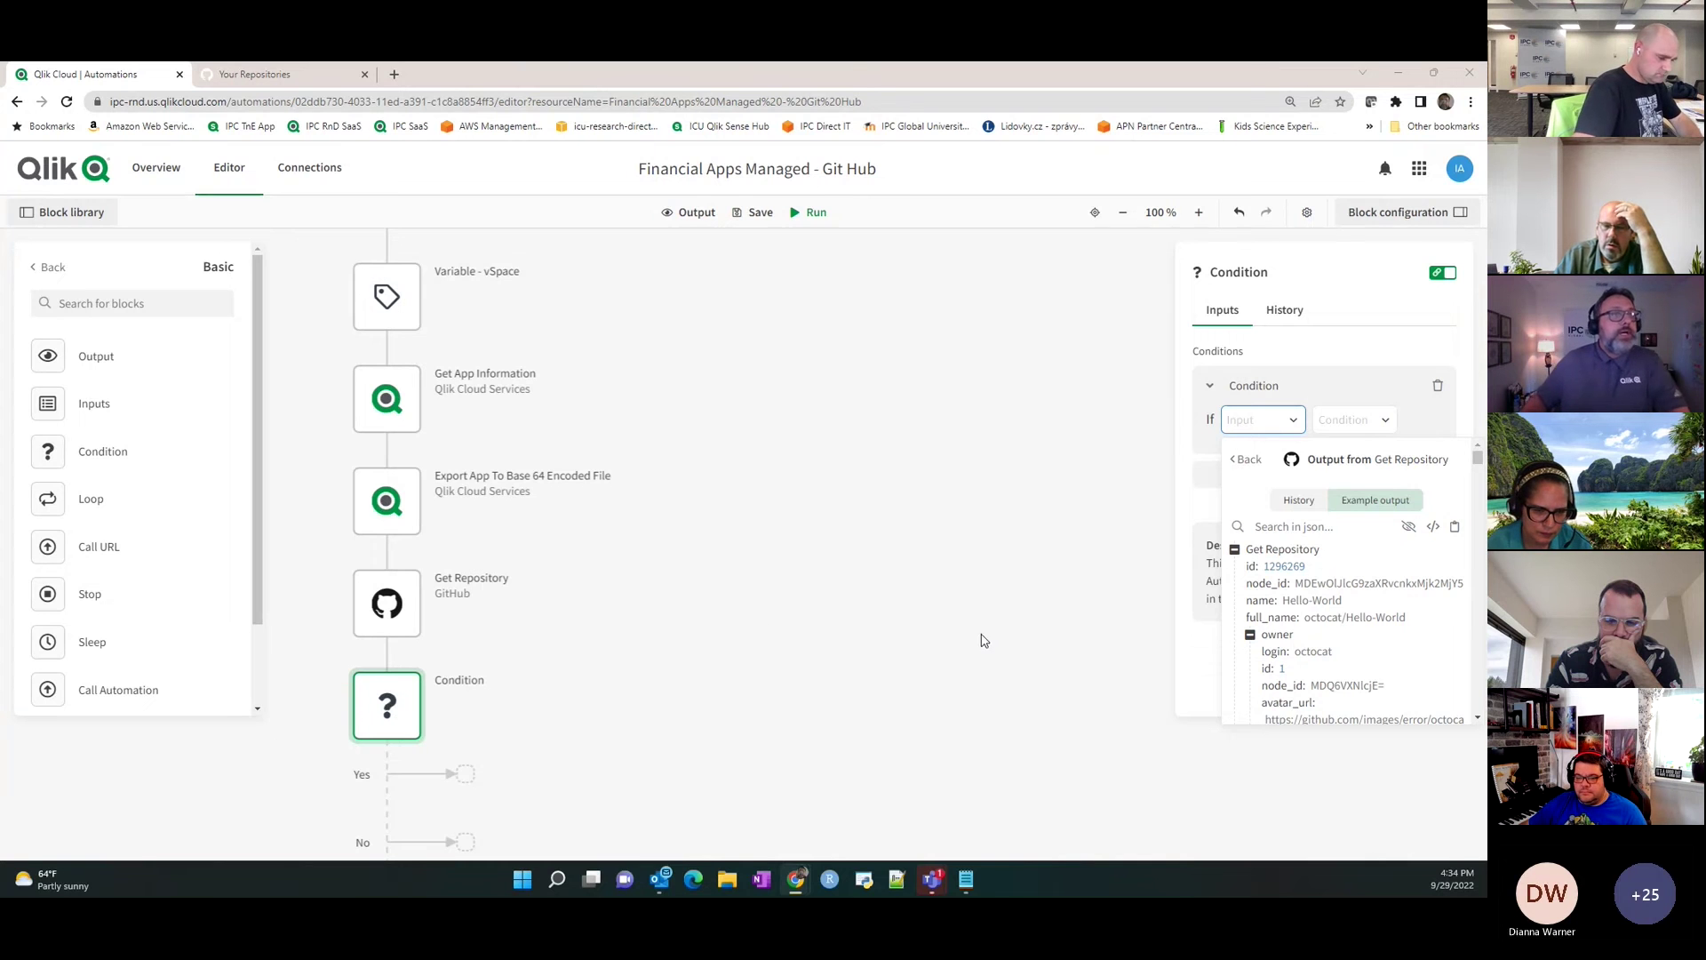
{"action": "left_click", "coordinate": [1260, 603]}
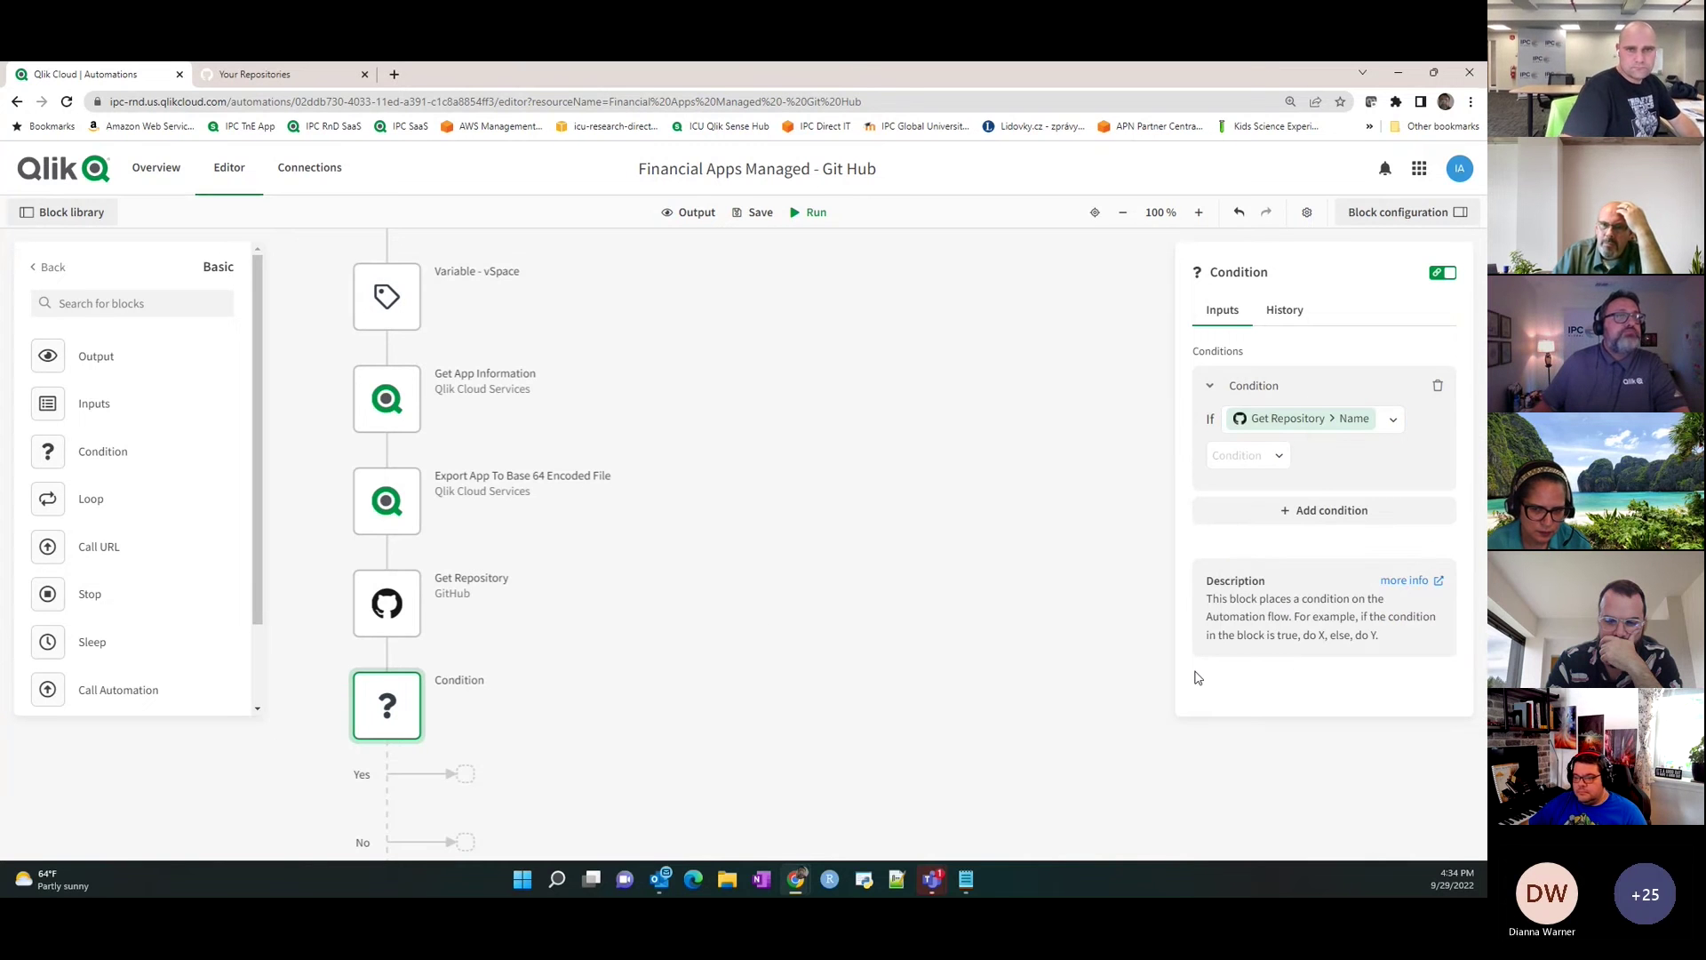
{"action": "left_click", "coordinate": [1281, 456]}
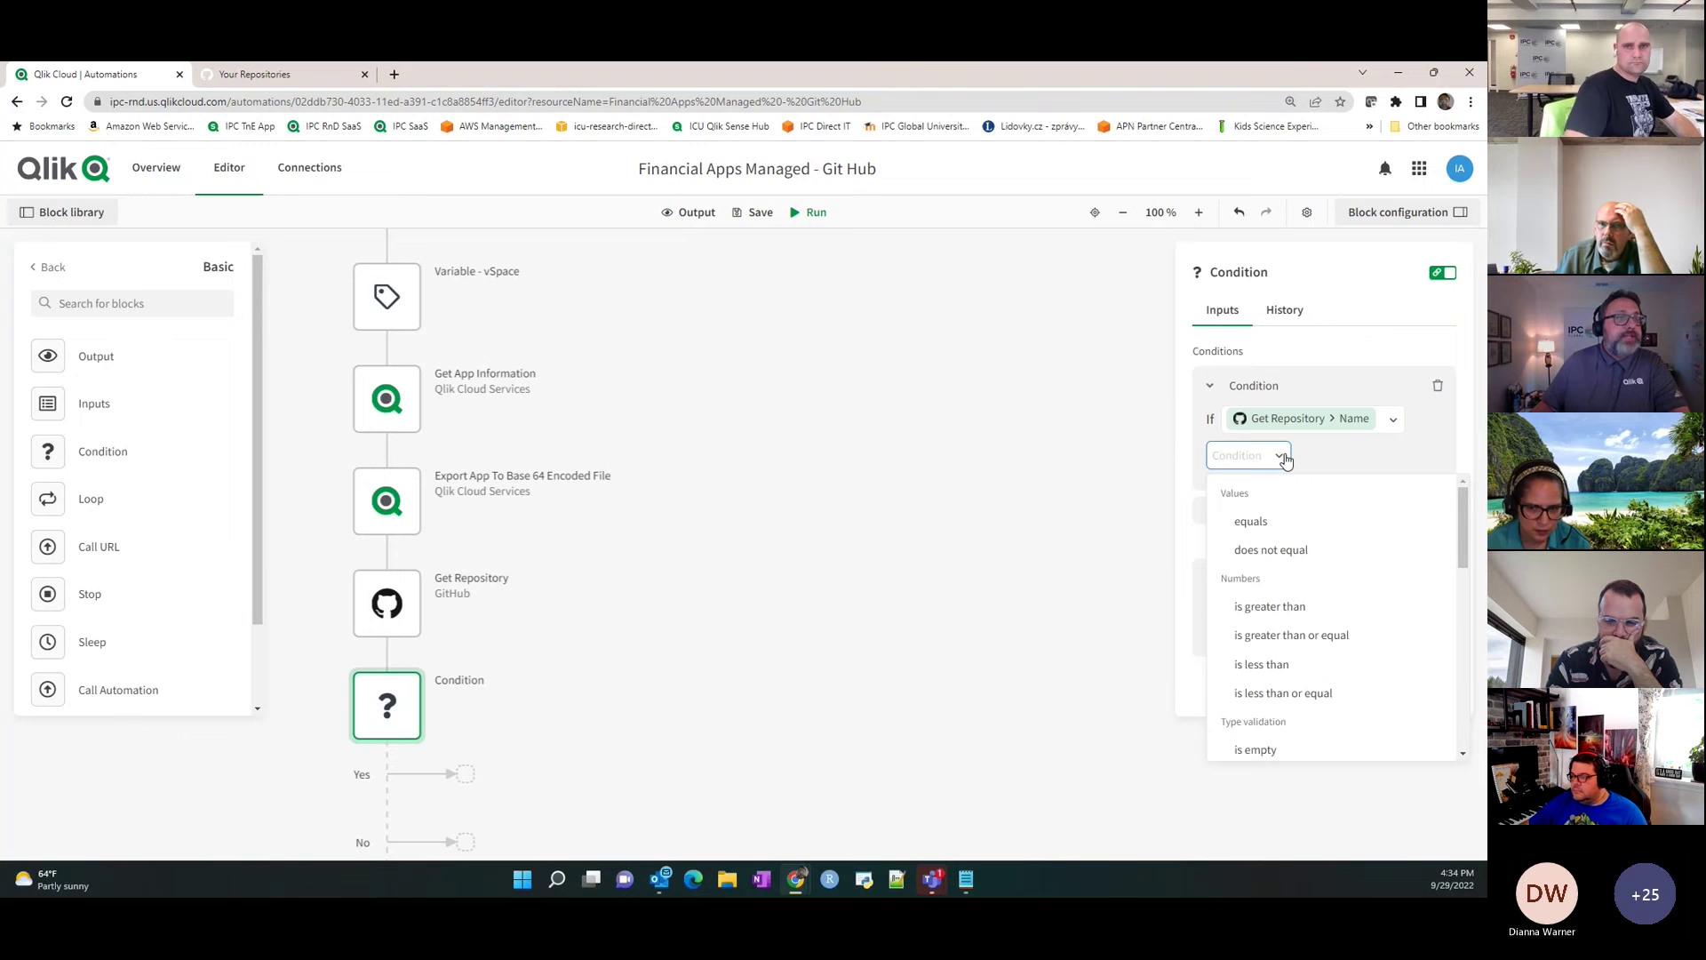
{"action": "scroll", "coordinate": [1366, 588], "scroll_direction": "down", "scroll_amount": 1}
{"action": "left_click", "coordinate": [1280, 673]}
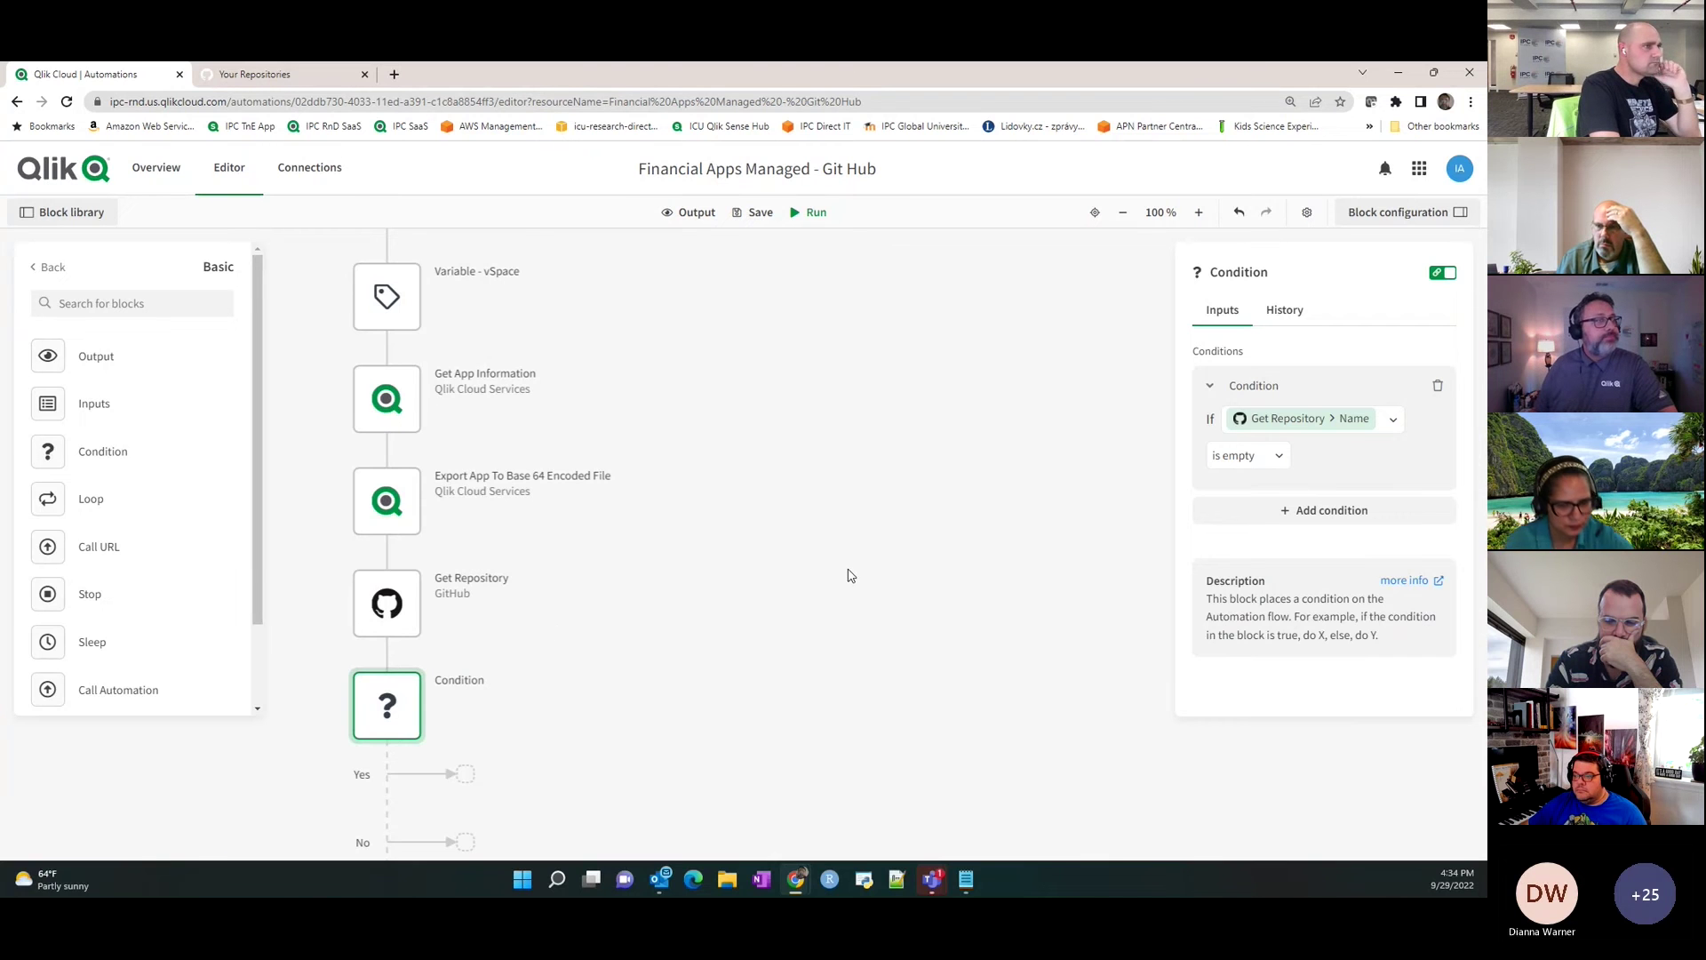
Add a GitHub Add Repository block to the Yes branch of the Condition block.
{"action": "scroll", "coordinate": [849, 574], "scroll_direction": "down", "scroll_amount": 2}
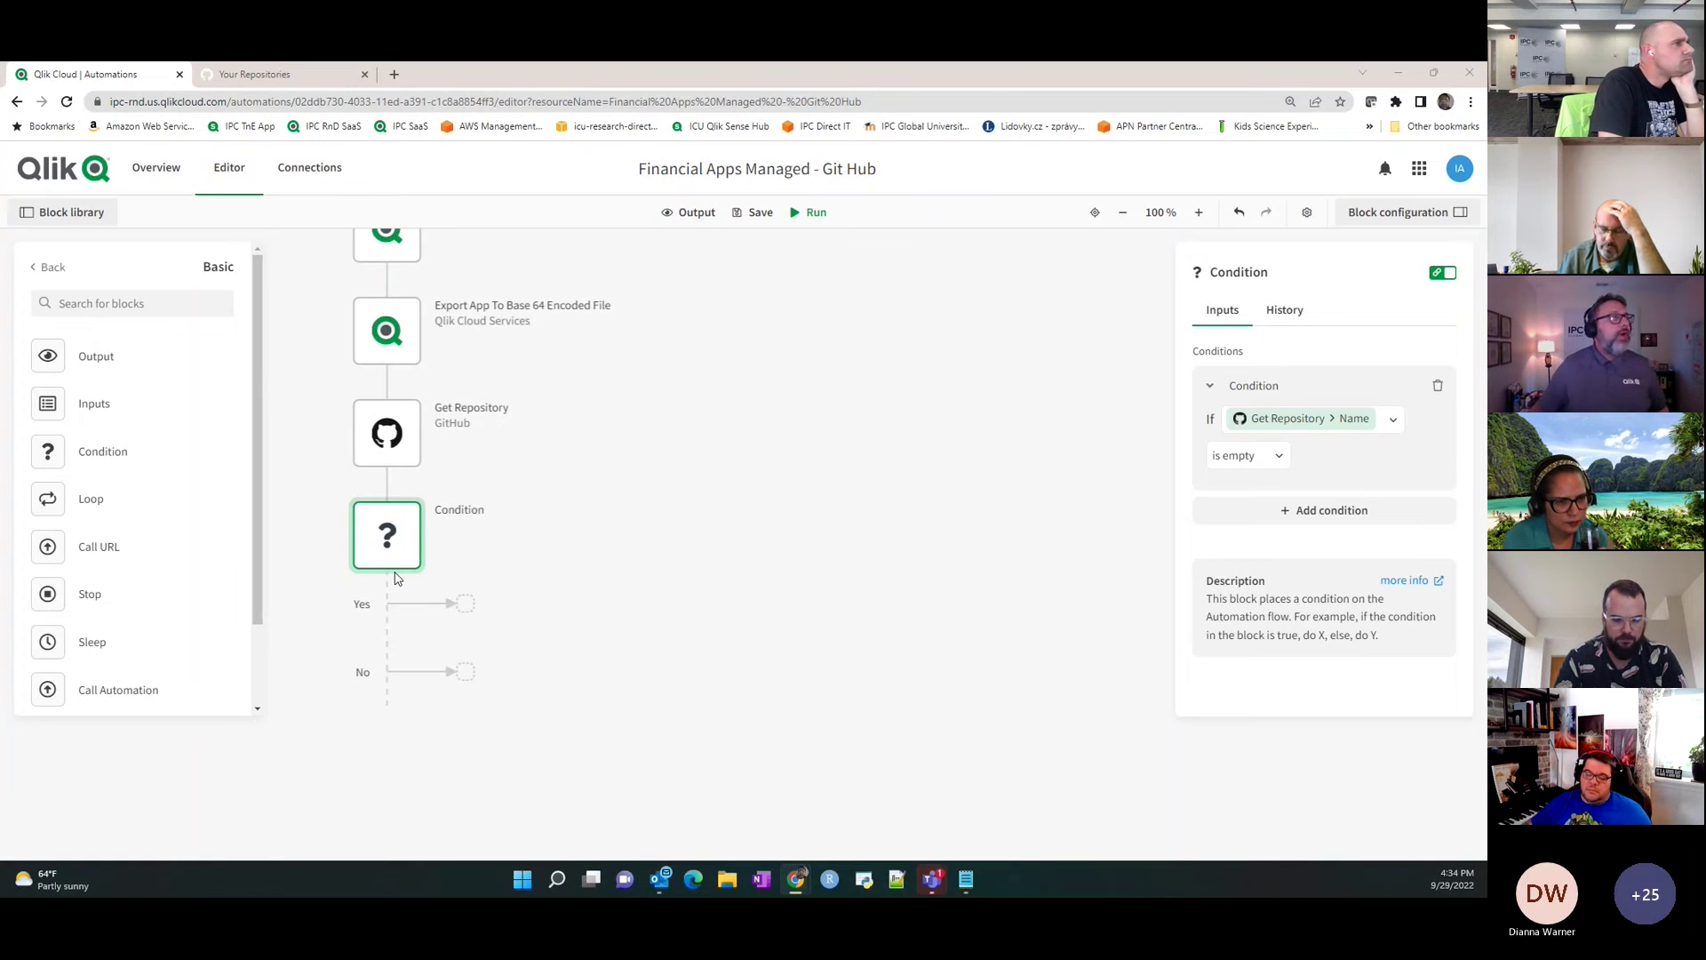
{"action": "left_click", "coordinate": [398, 433]}
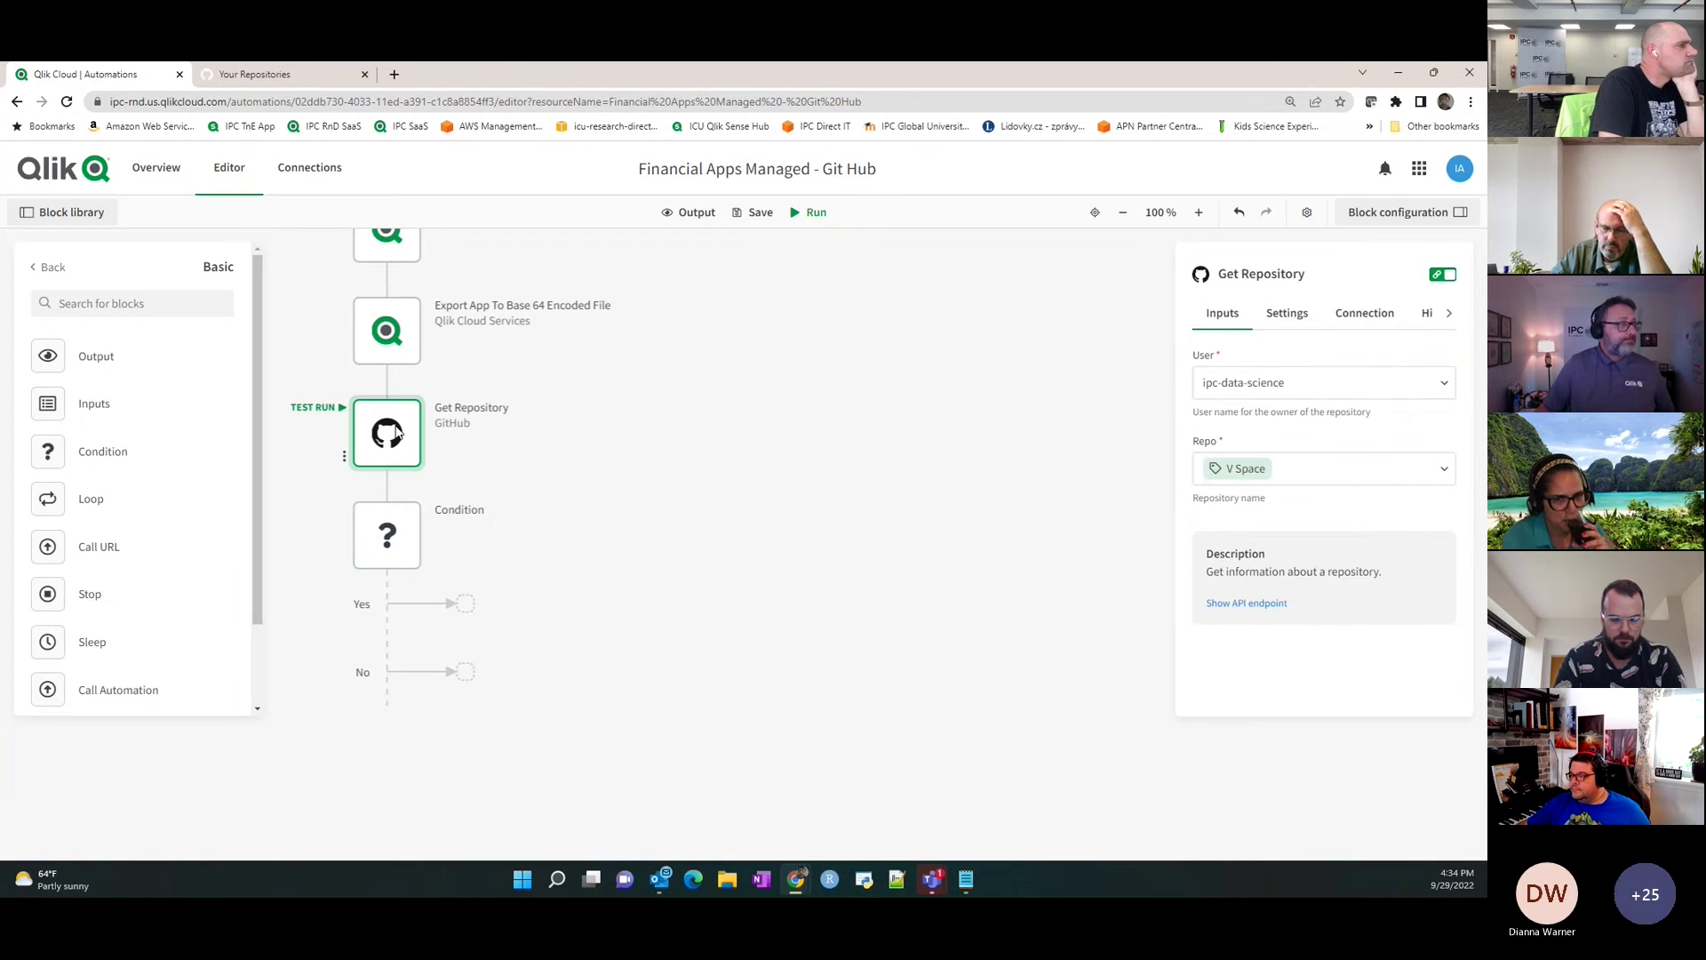
{"action": "left_click", "coordinate": [398, 515]}
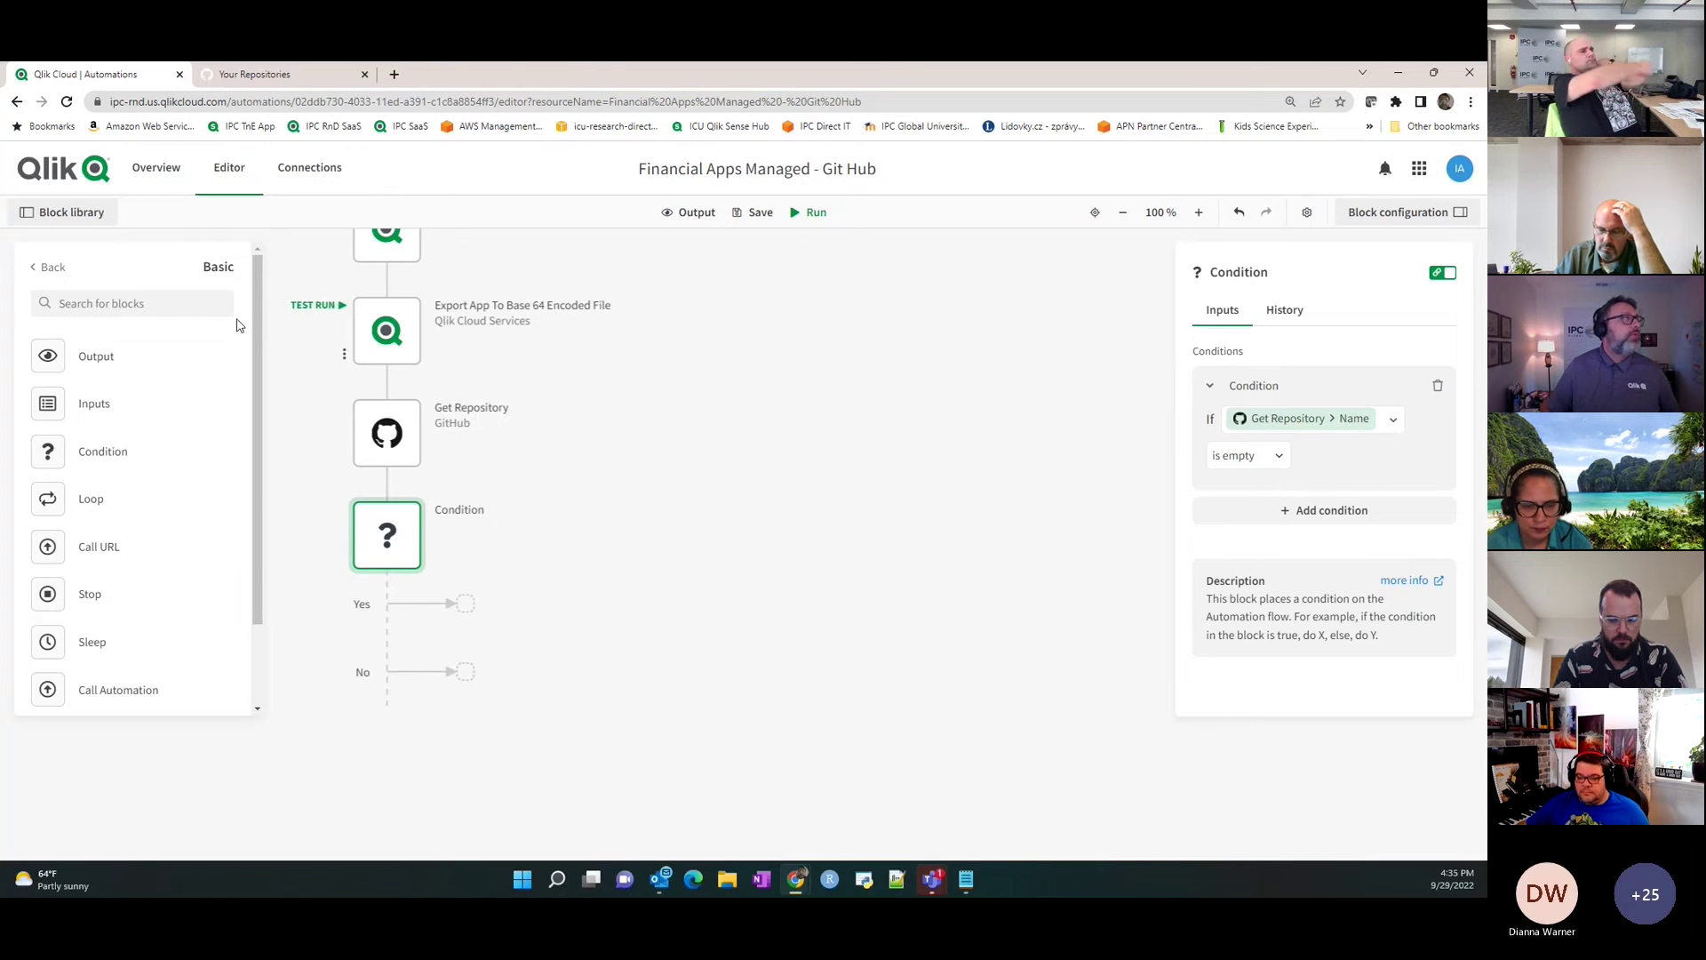
{"action": "left_click", "coordinate": [37, 266]}
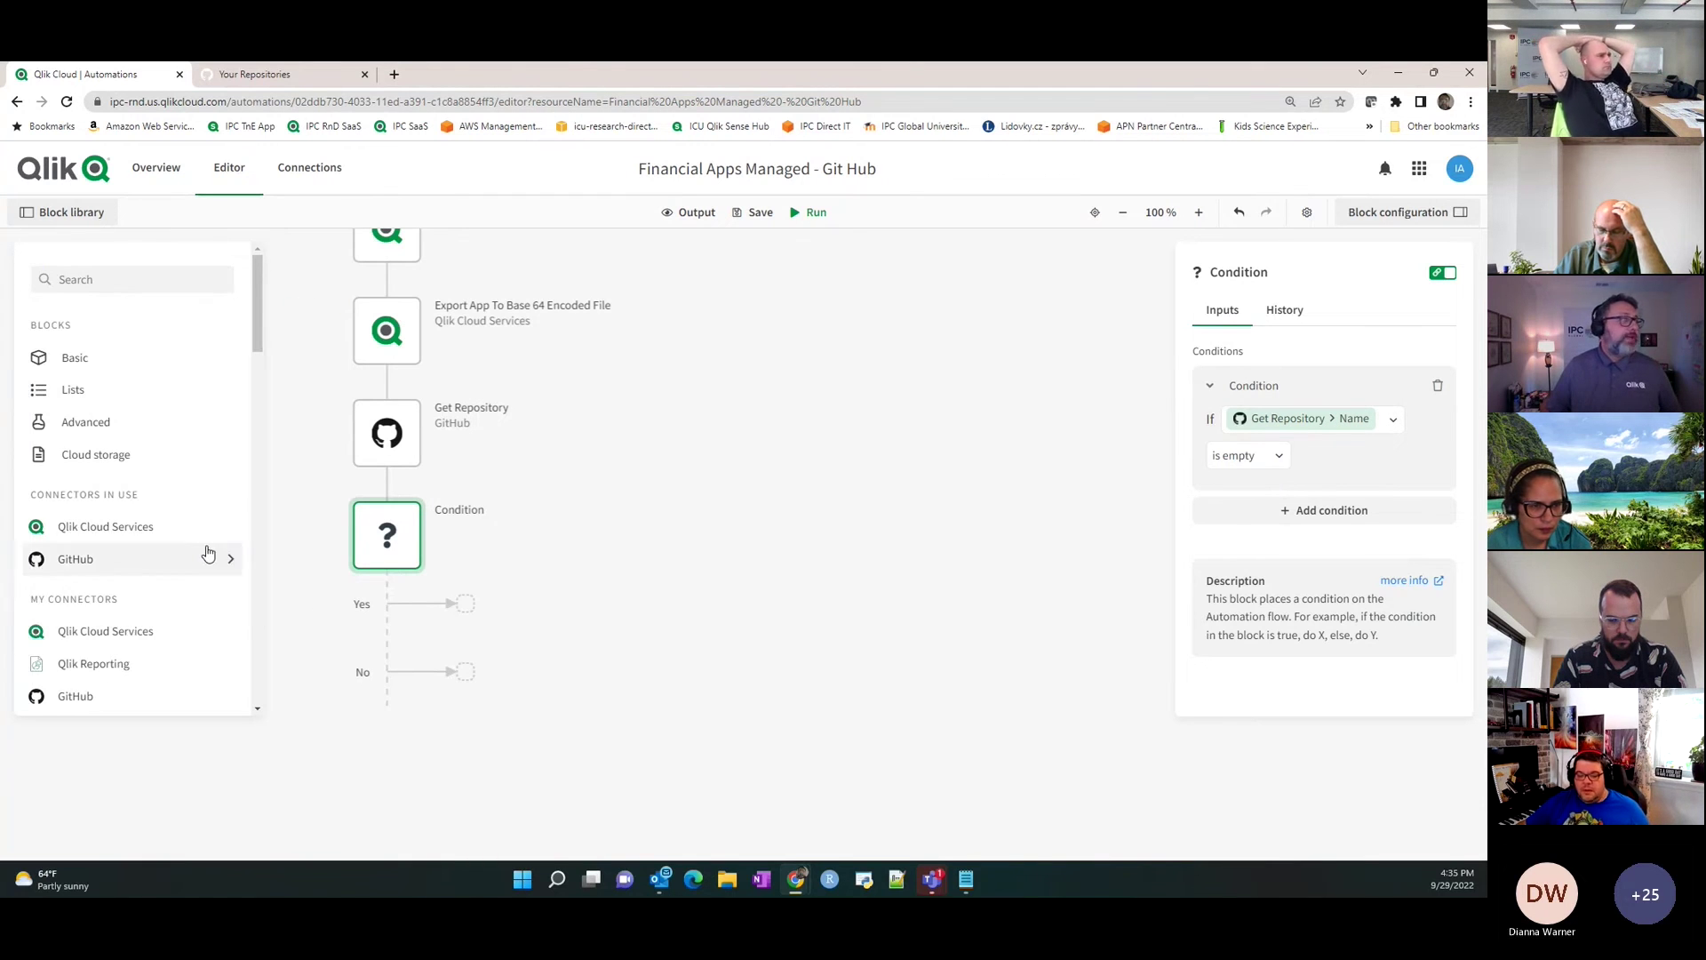
{"action": "scroll", "coordinate": [196, 529], "scroll_direction": "down", "scroll_amount": 2}
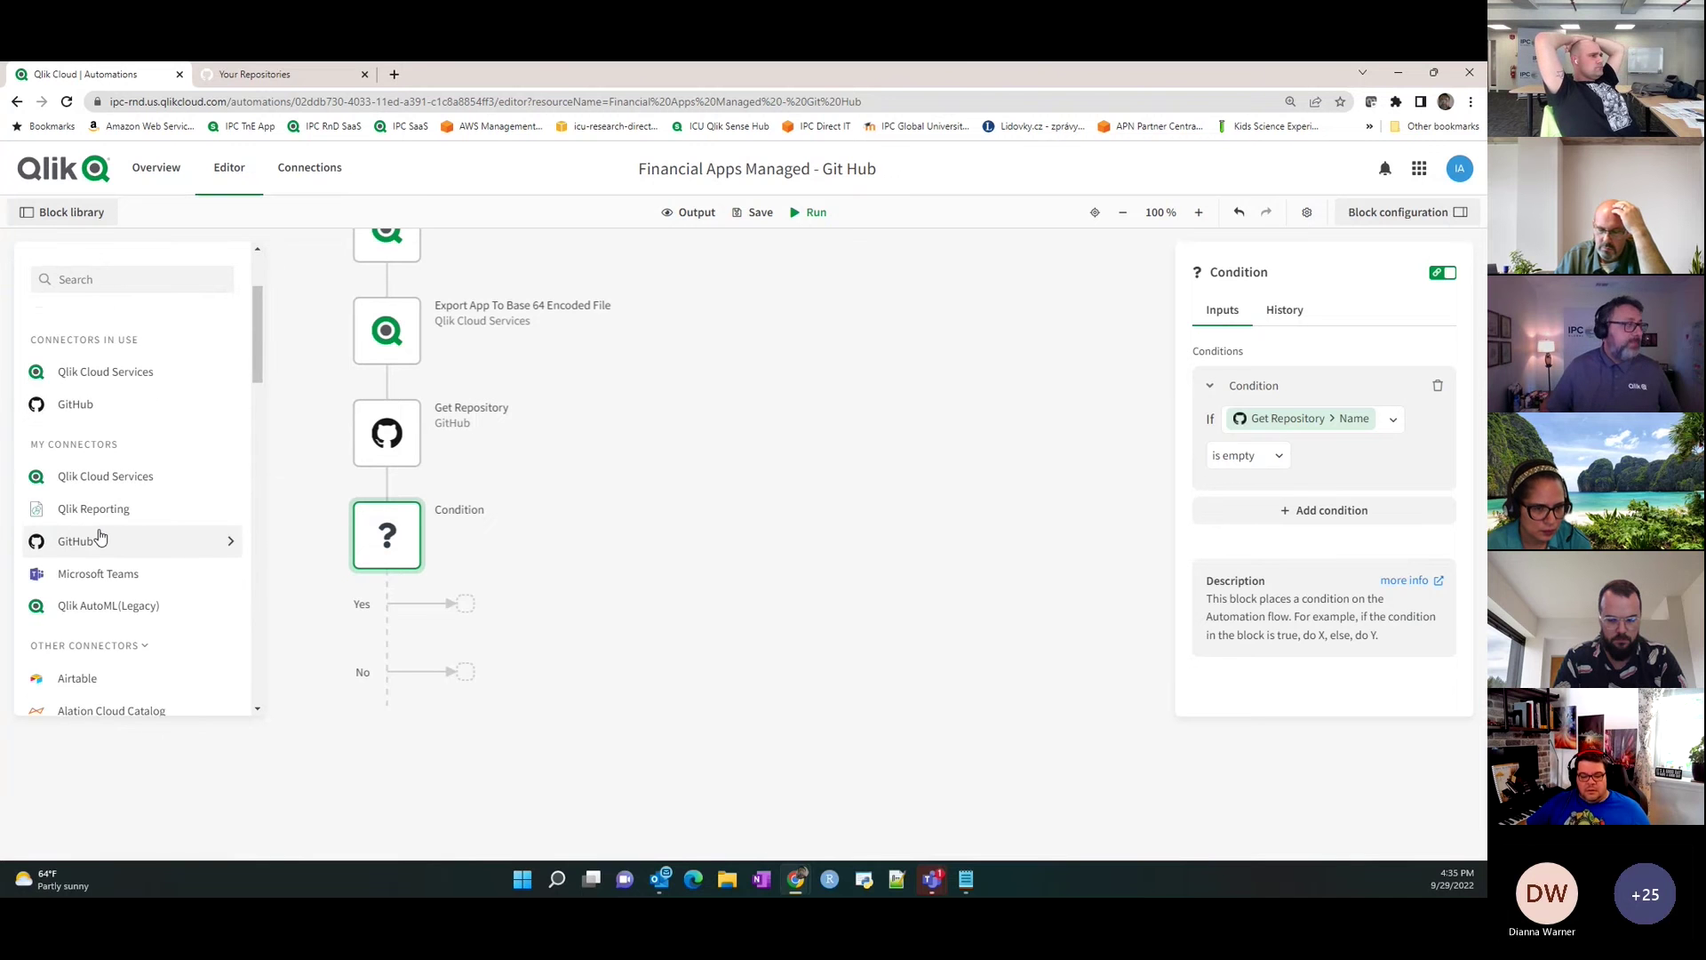
{"action": "left_click", "coordinate": [100, 539]}
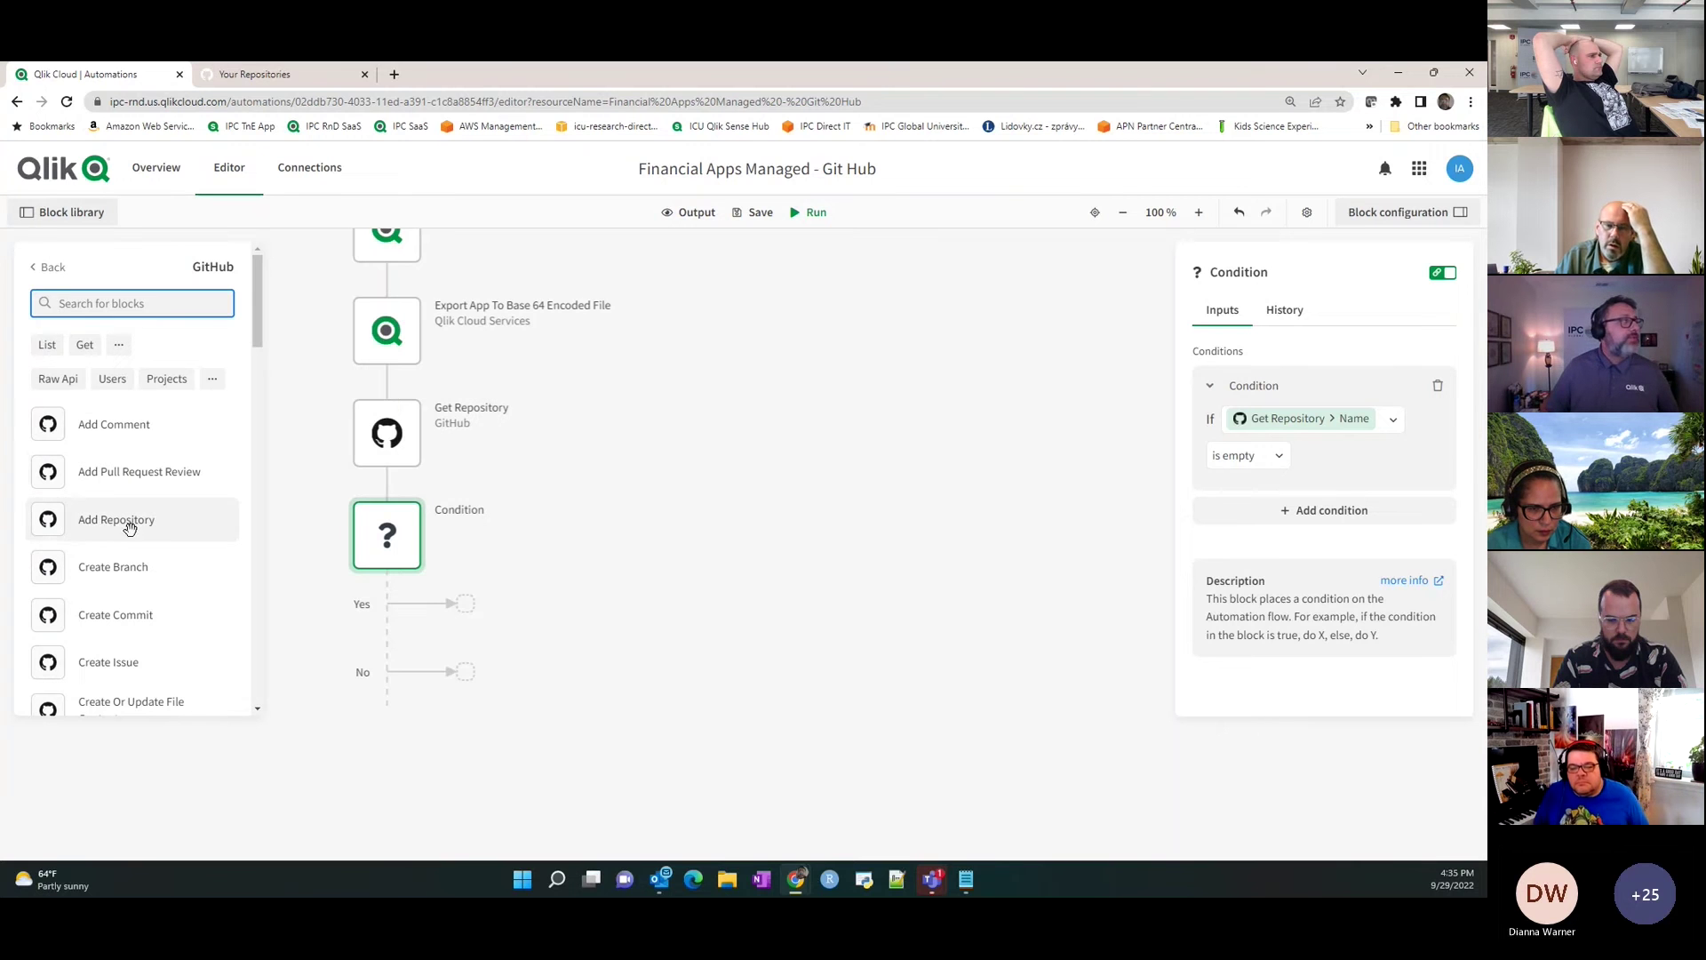
{"action": "left_click_drag", "start_coordinate": [135, 519], "coordinate": [548, 643]}
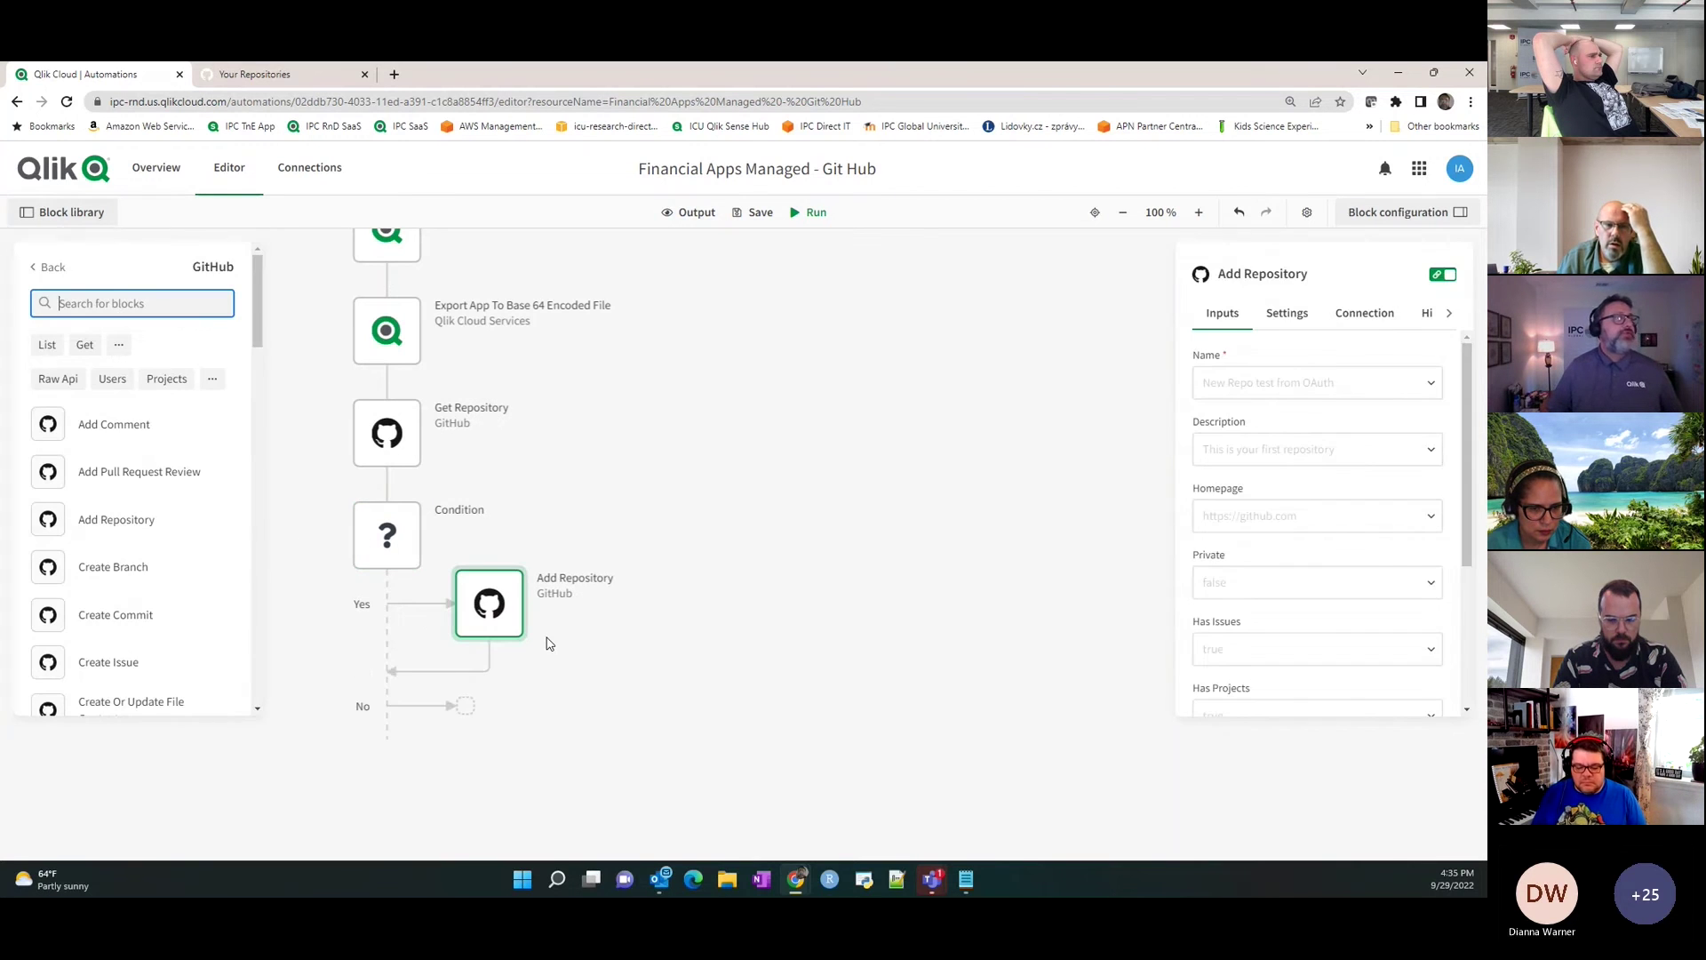
Set the Add Repository block's Name to the vSpace variable and its Description to "Repository created while almost drunk".
{"action": "mouse_move", "coordinate": [538, 622]}
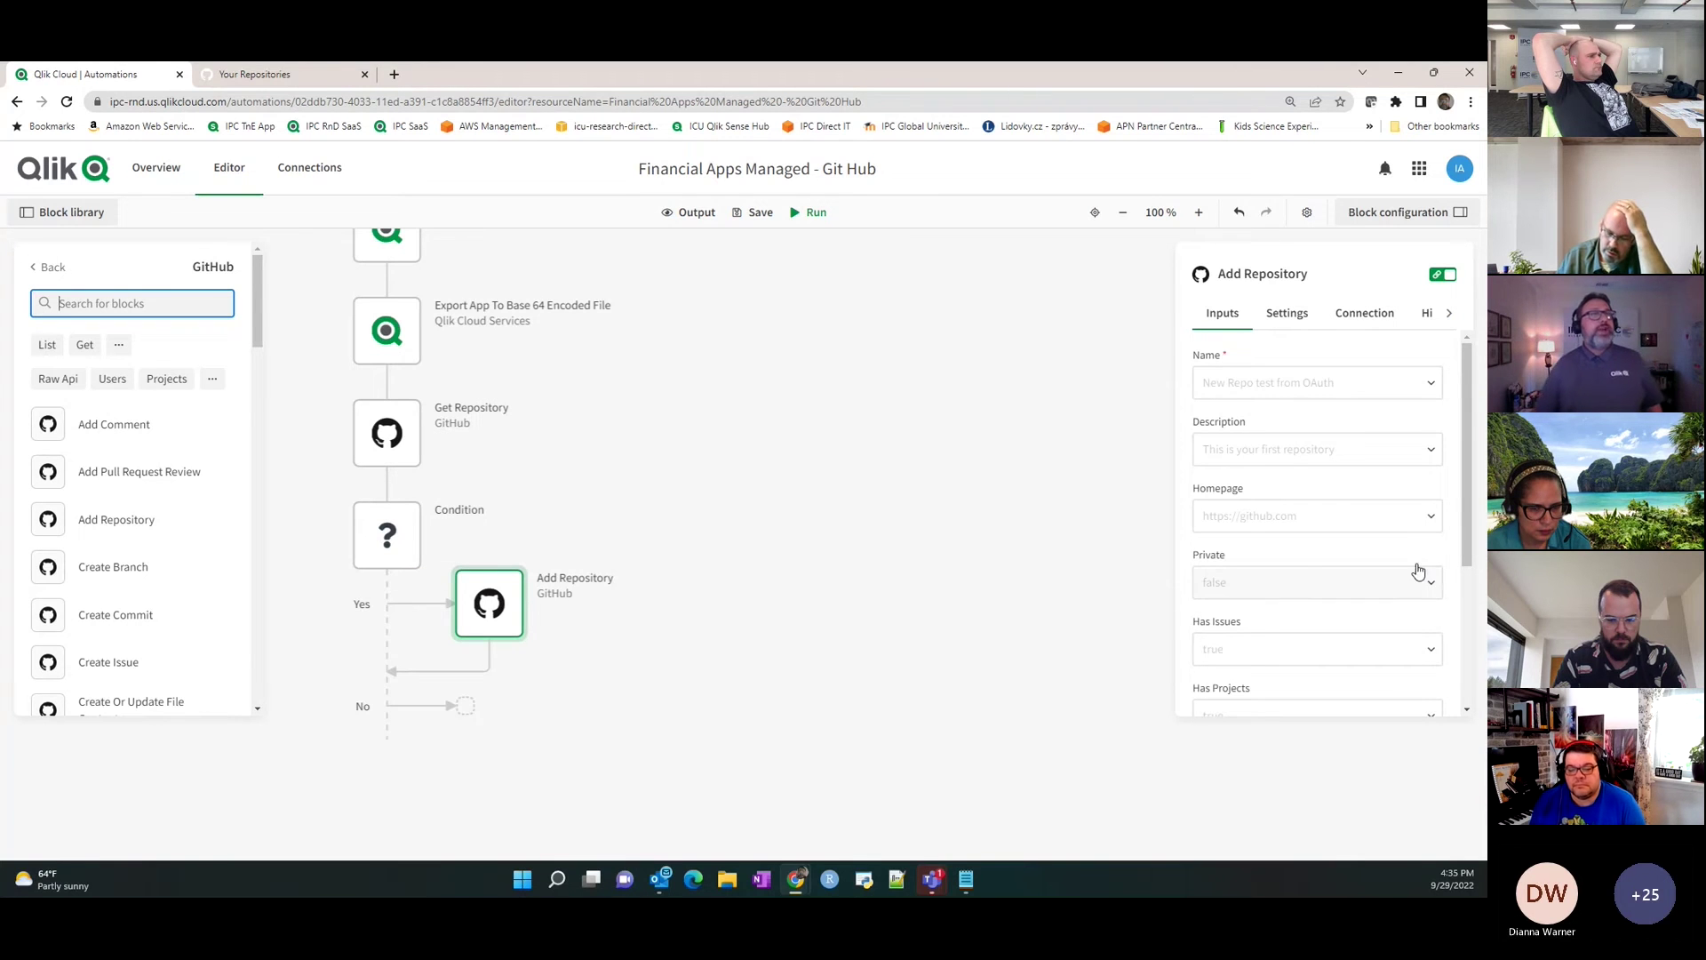
{"action": "left_click", "coordinate": [1440, 389]}
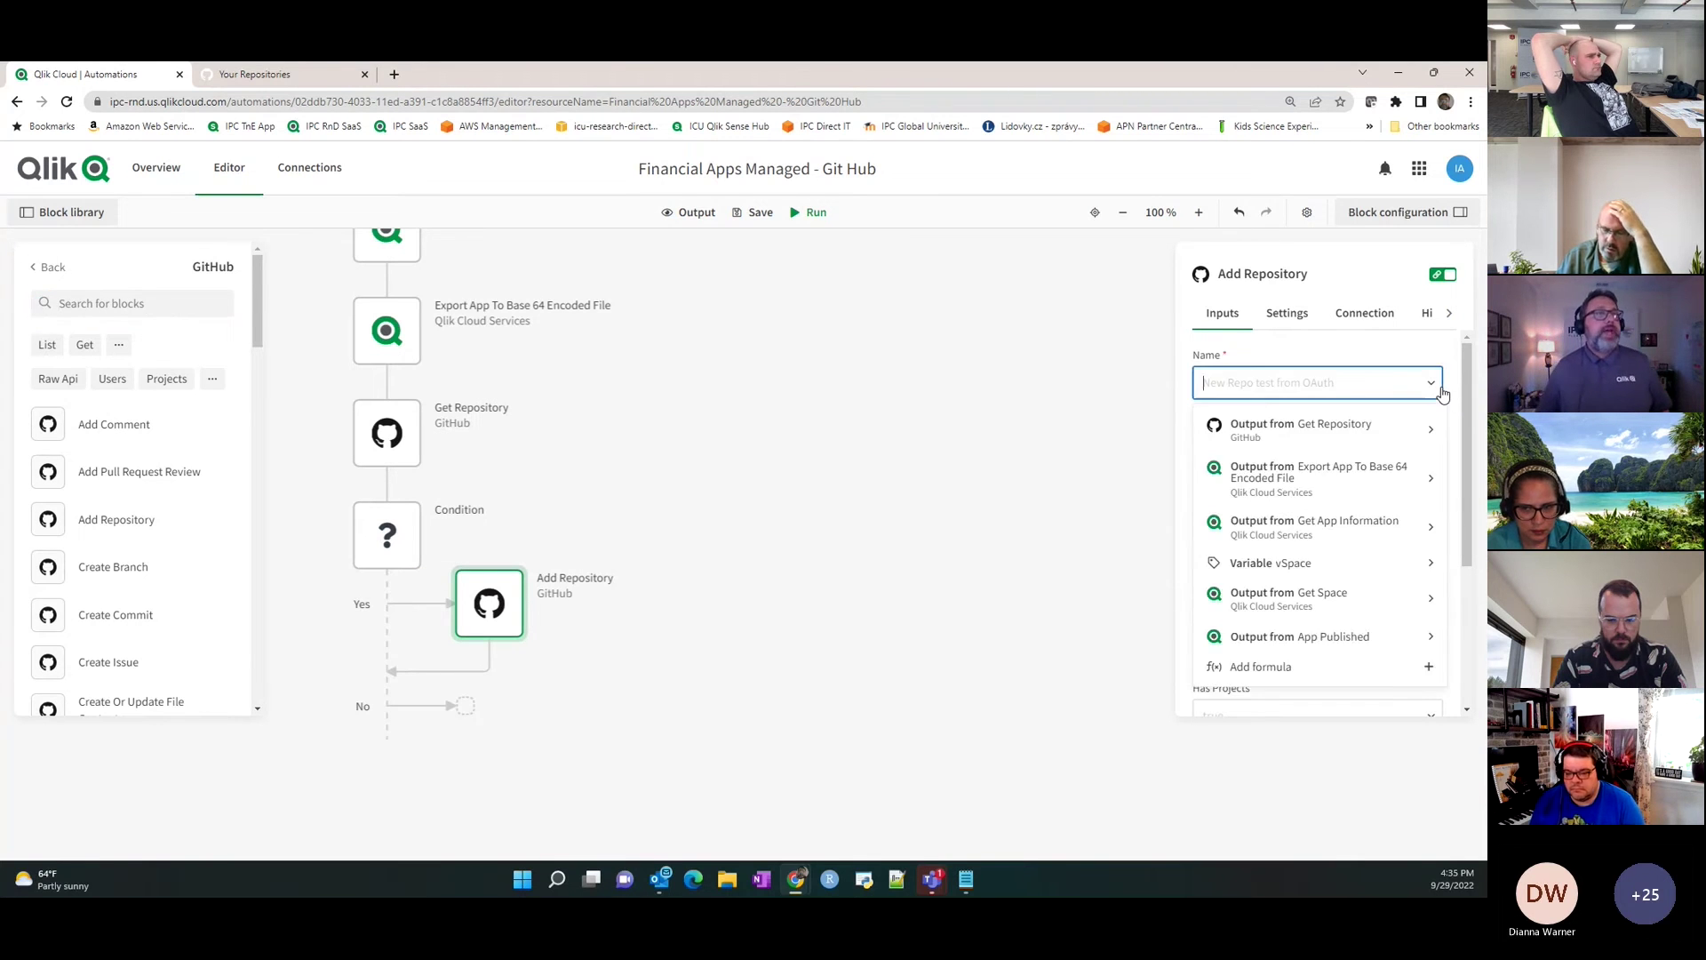
{"action": "left_click", "coordinate": [1282, 564]}
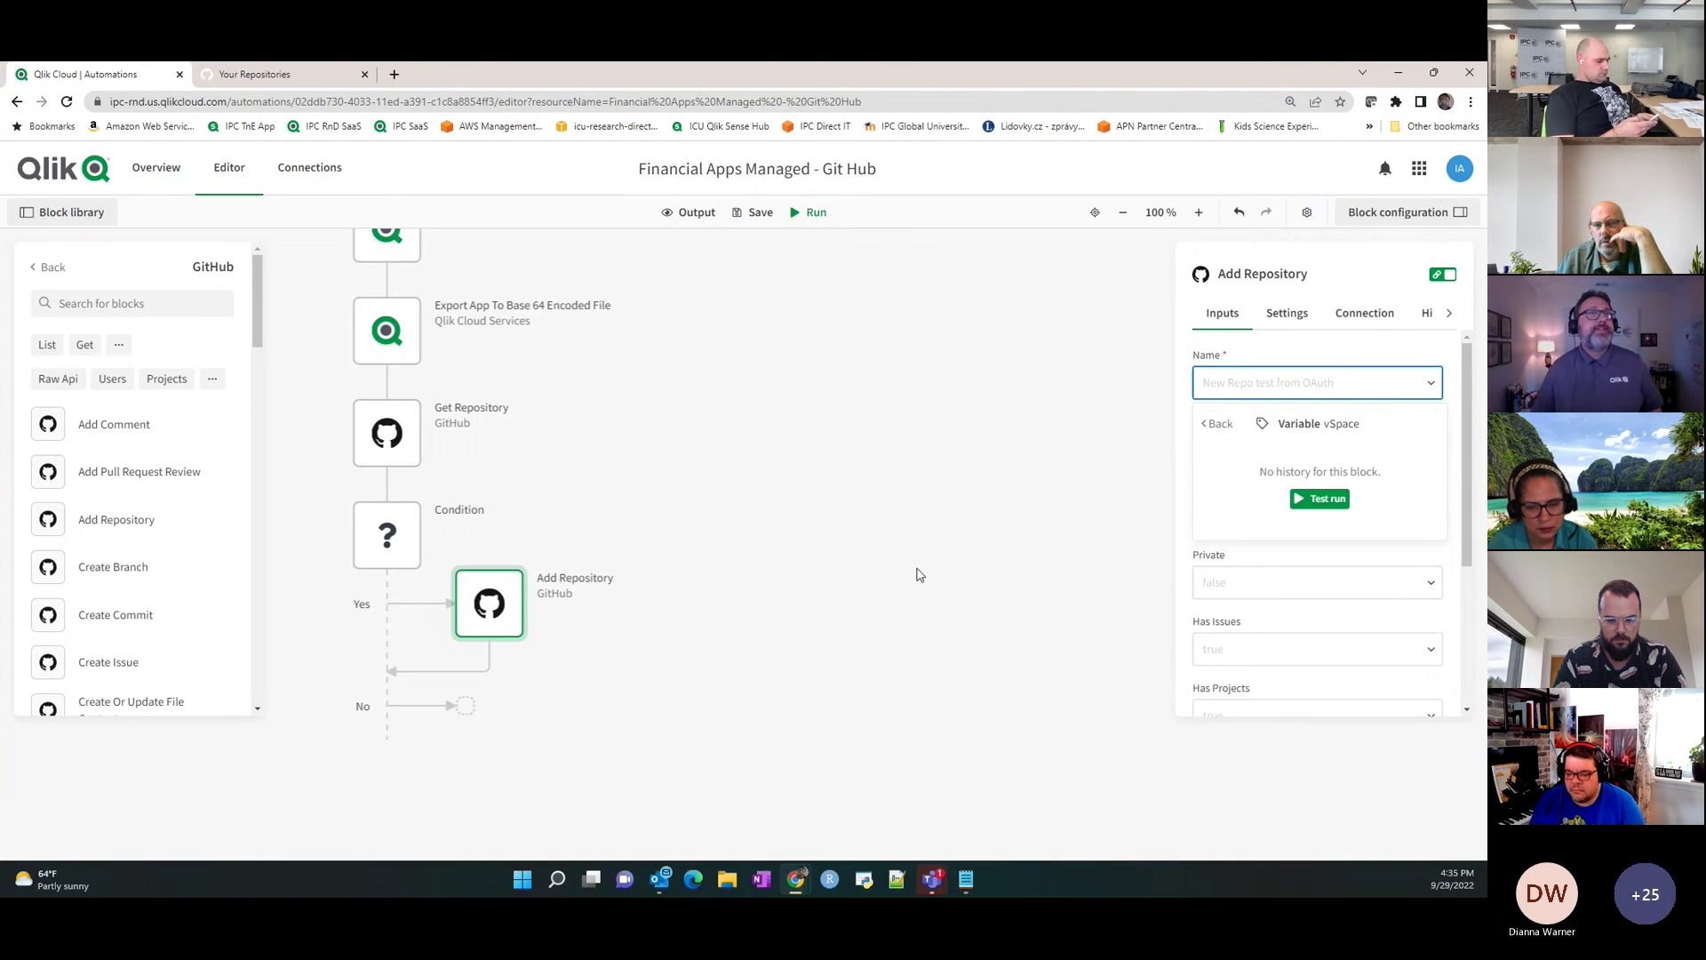
{"action": "left_click", "coordinate": [1279, 431]}
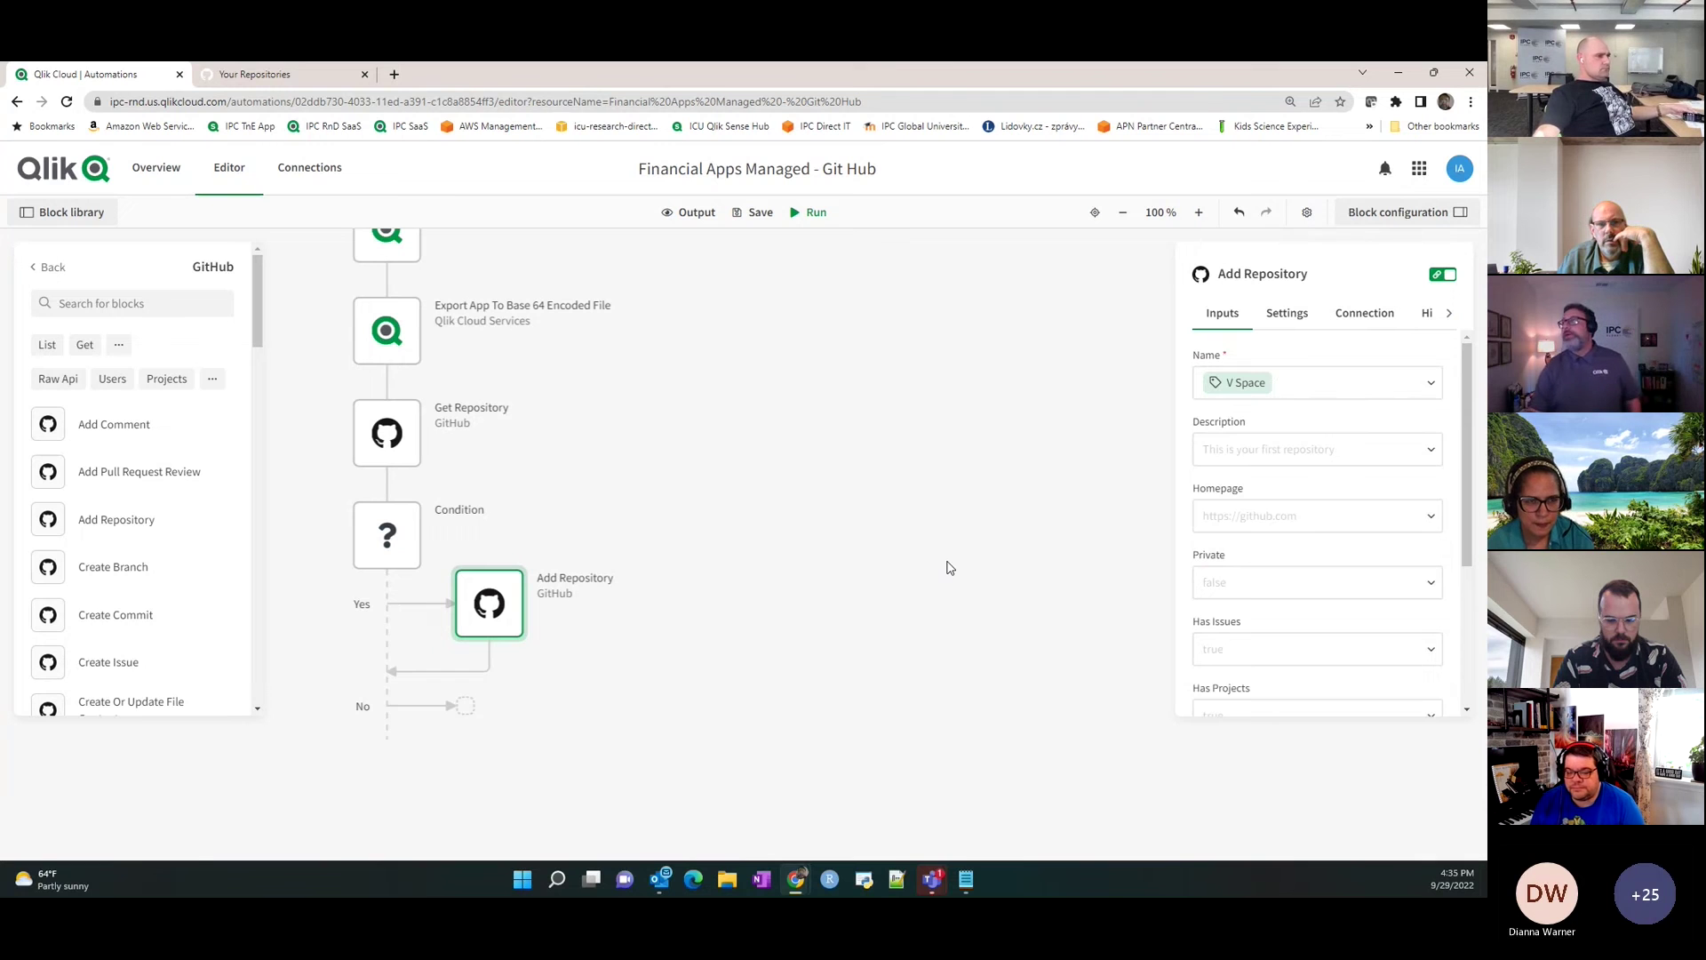
{"action": "left_click", "coordinate": [1325, 449]}
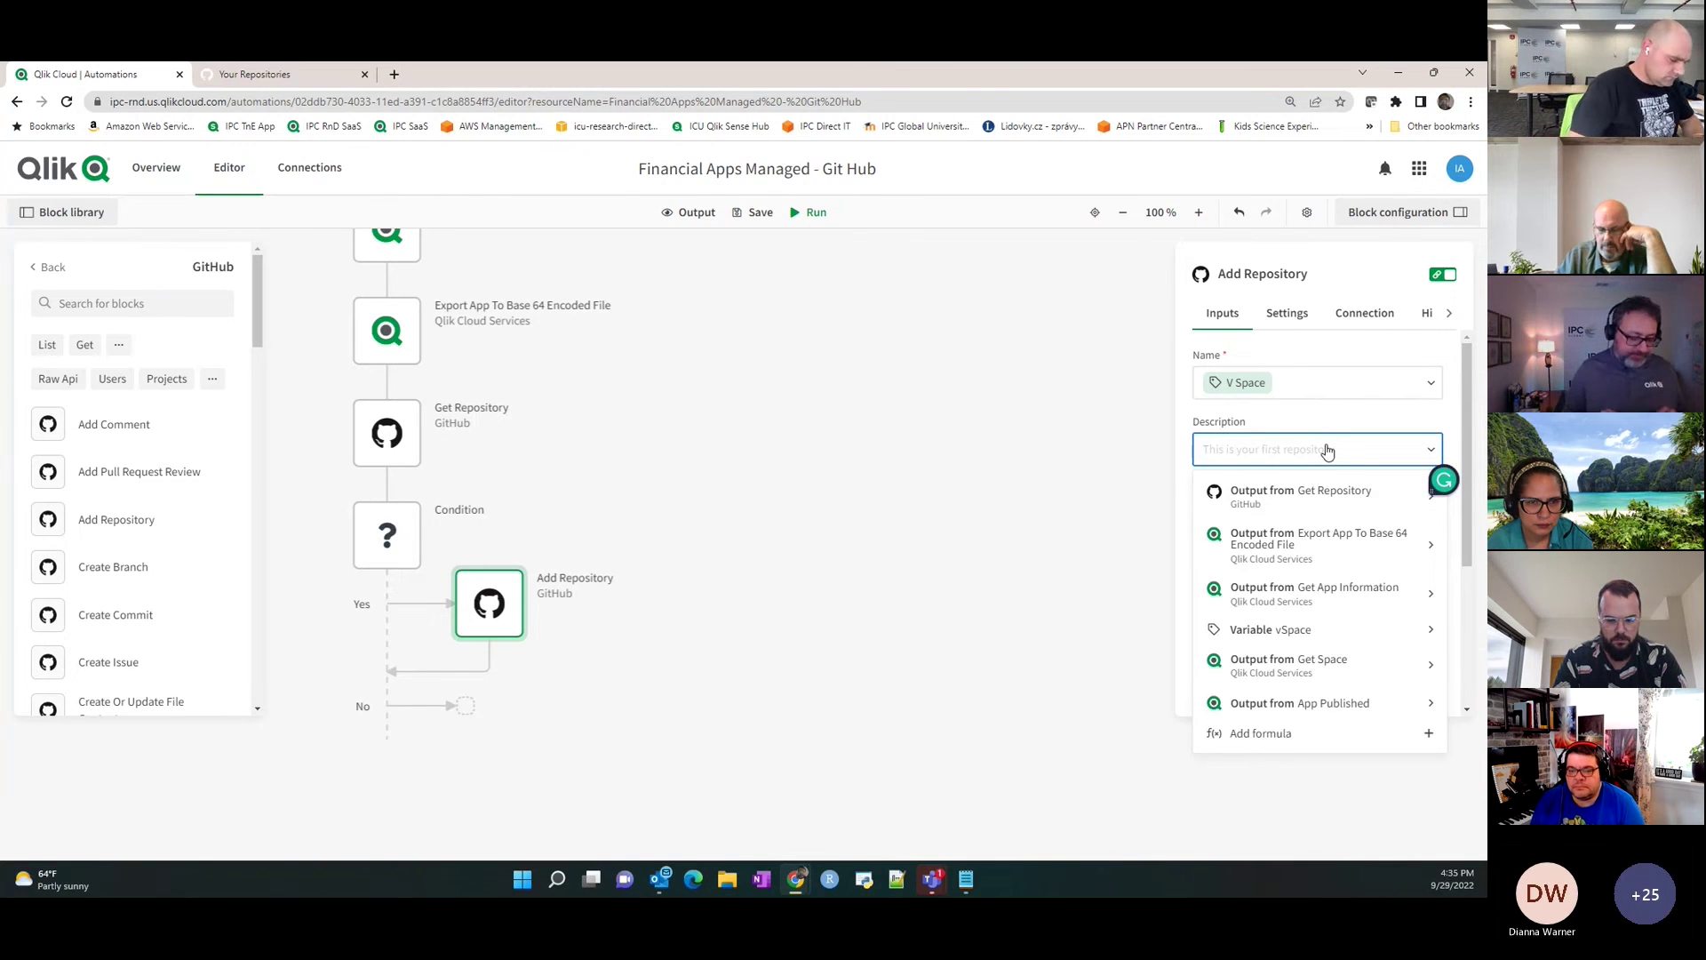
{"action": "type", "text": "Repos"}
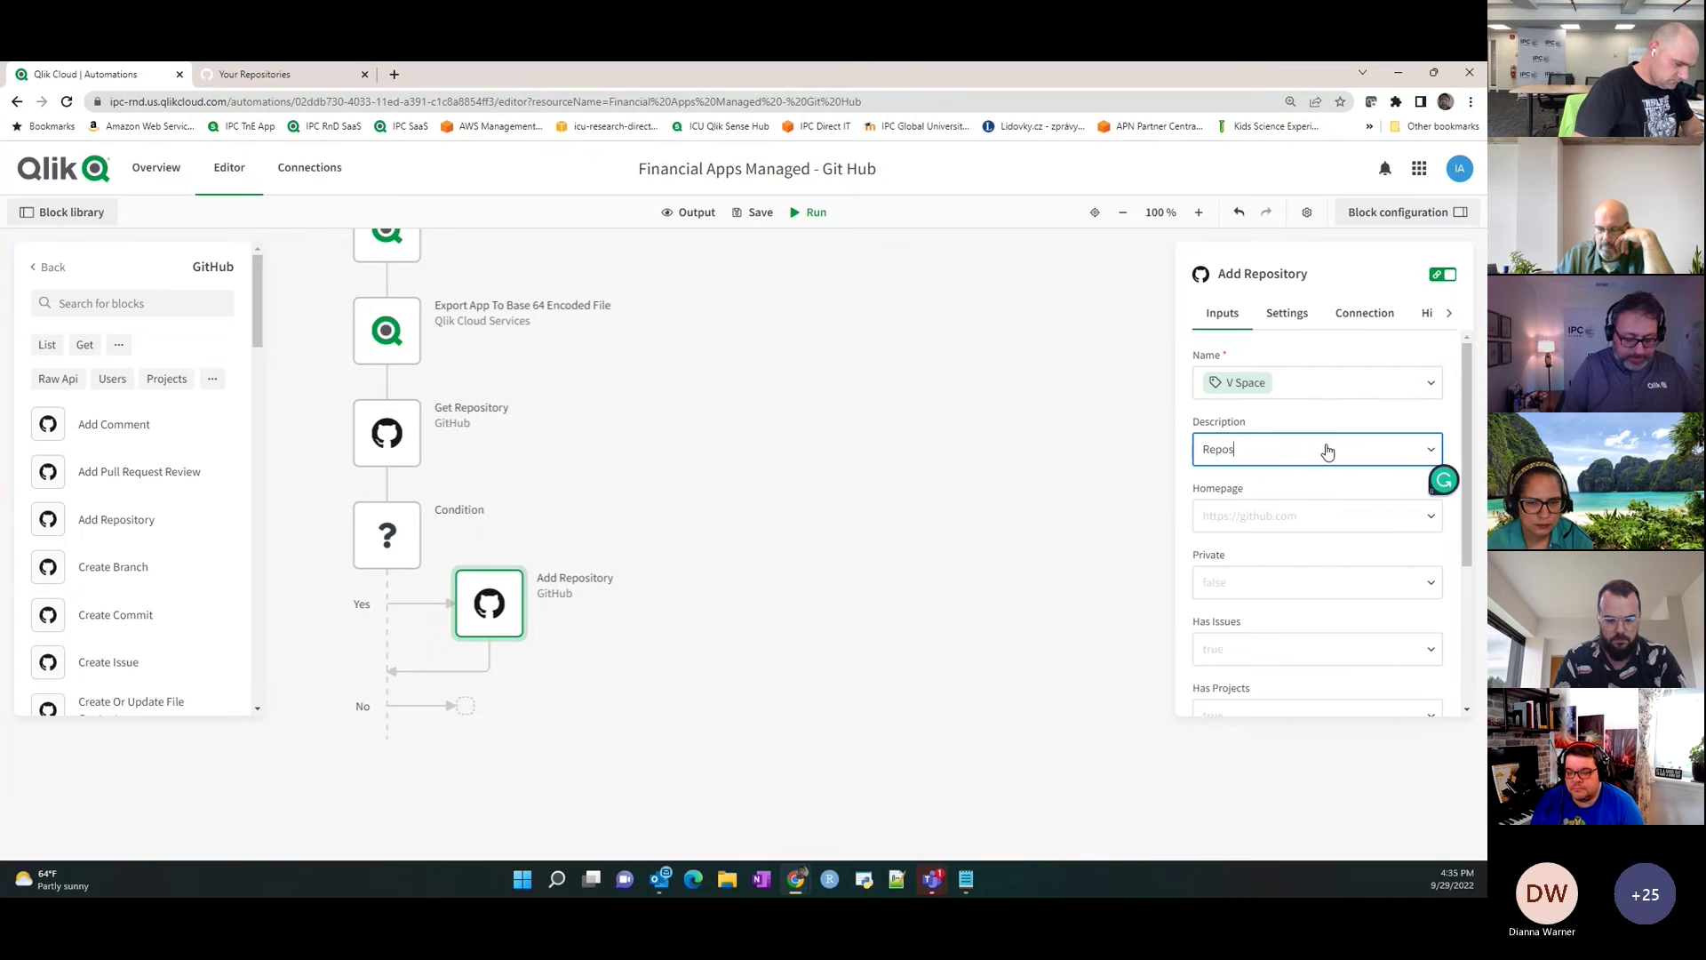
{"action": "type", "text": "itory created while almost drunk"}
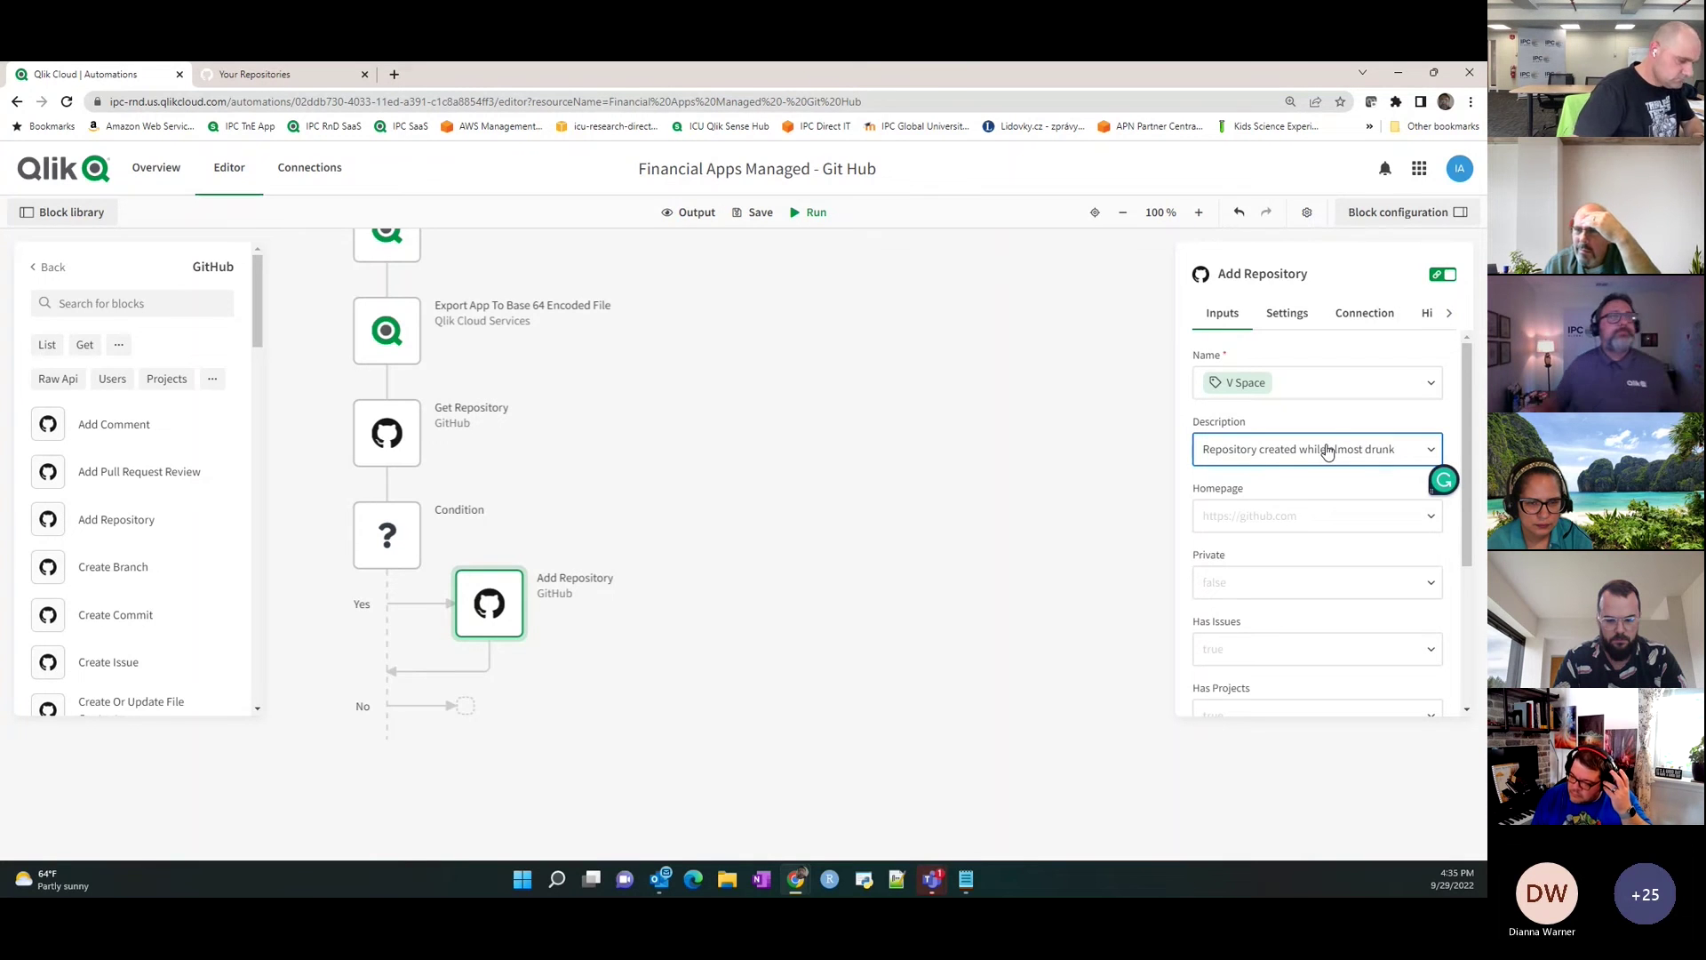
{"action": "left_click", "coordinate": [1317, 491]}
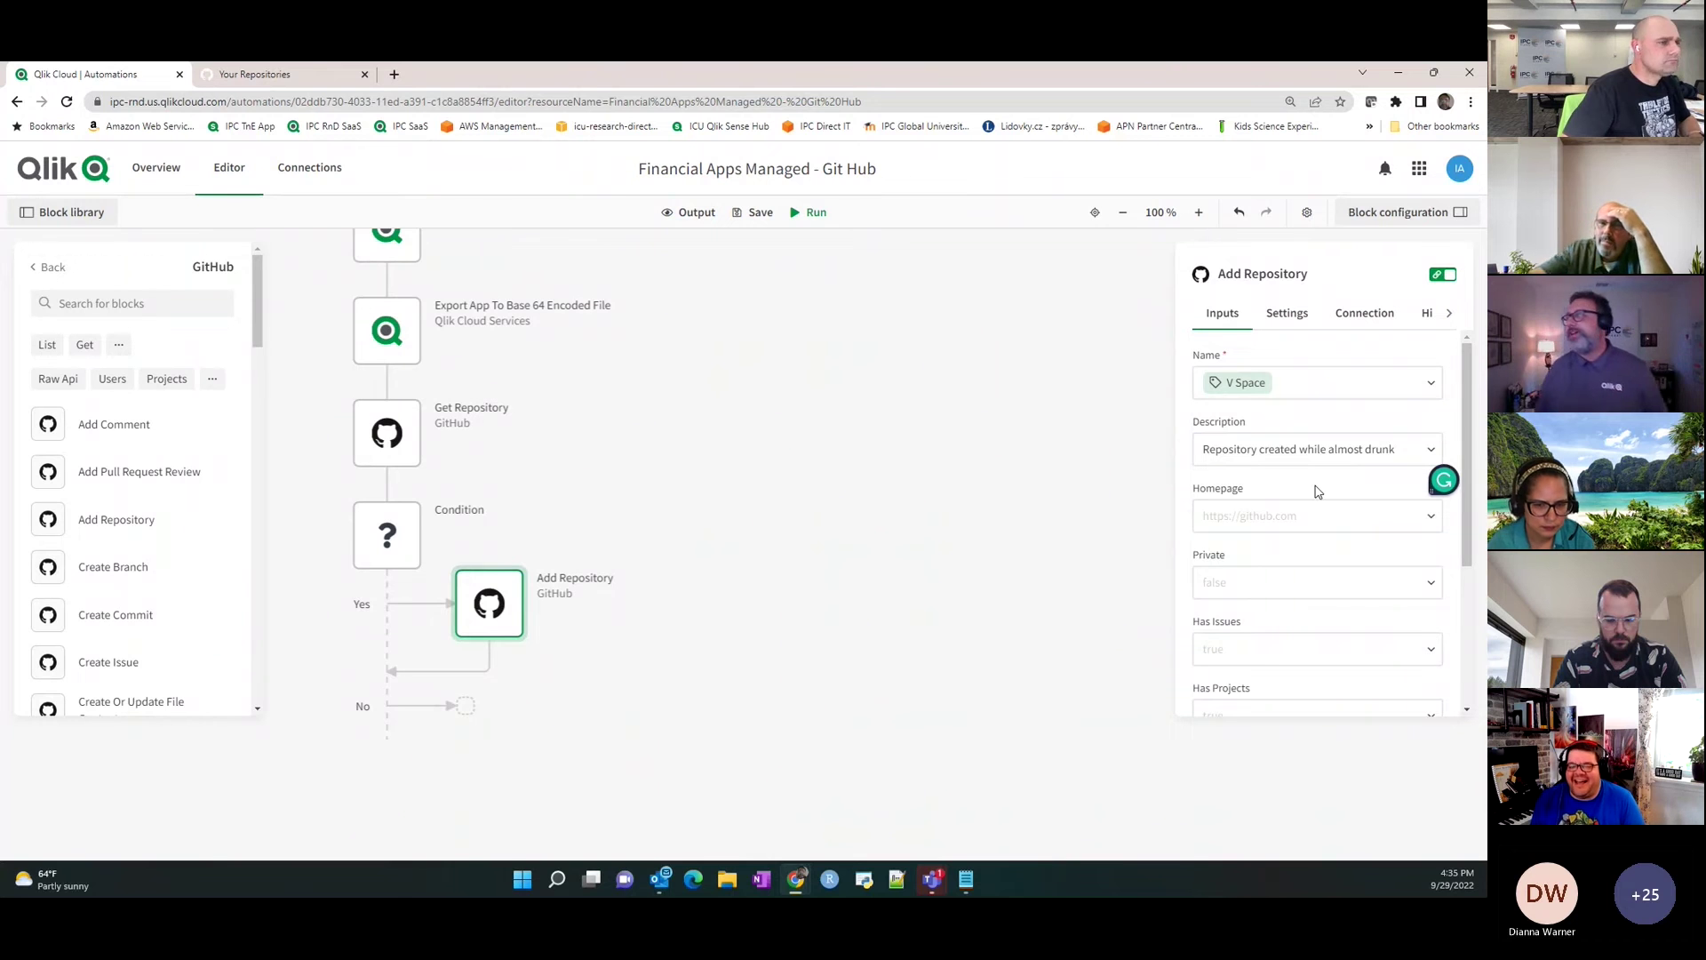
{"action": "left_click", "coordinate": [1320, 517]}
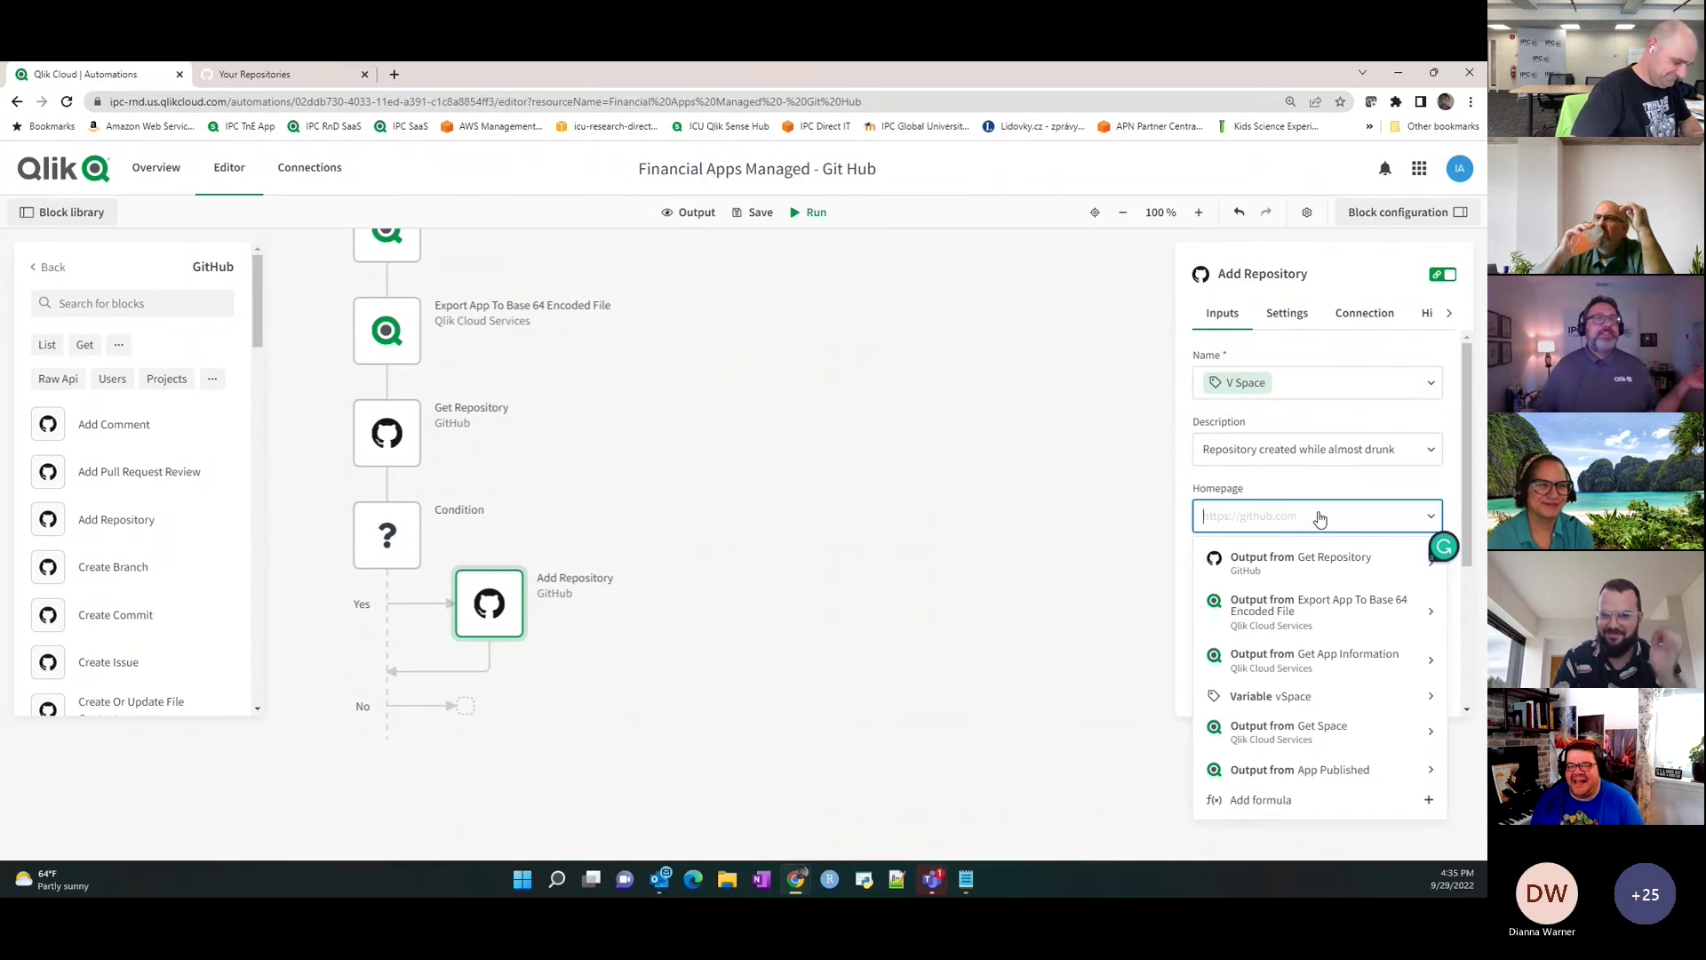
{"action": "left_click", "coordinate": [1330, 493]}
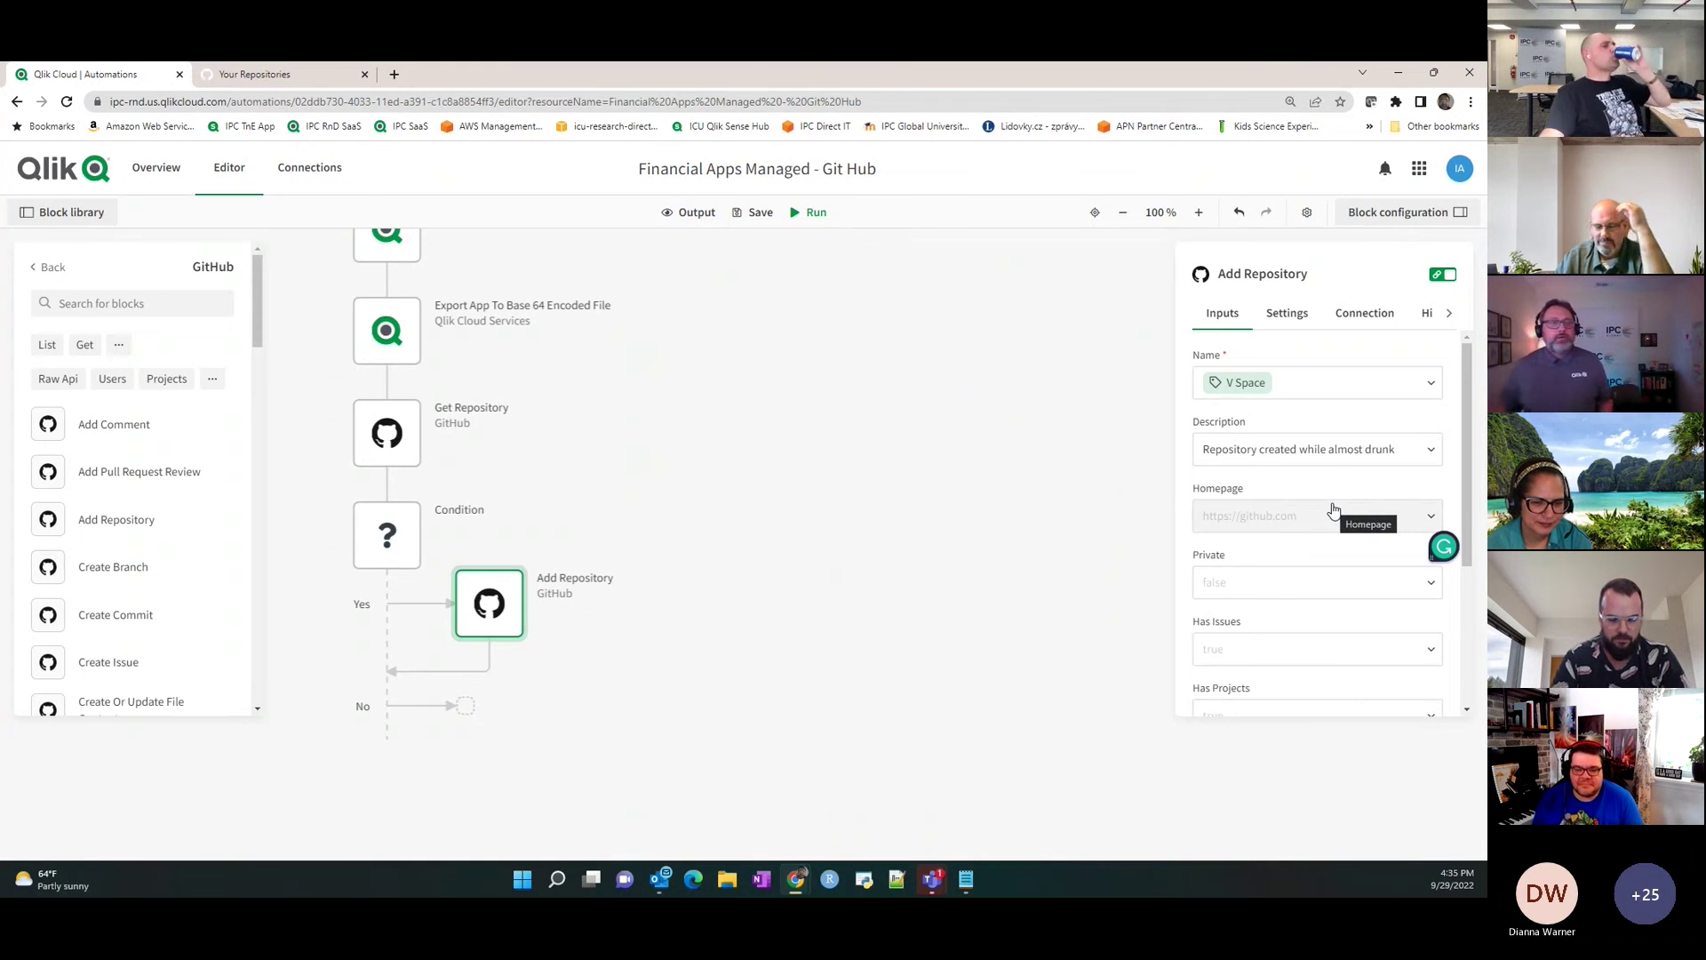
Set the Add Repository block's Private, Has Issues, Has Projects and Has Wiki options to false.
{"action": "left_click", "coordinate": [1302, 597]}
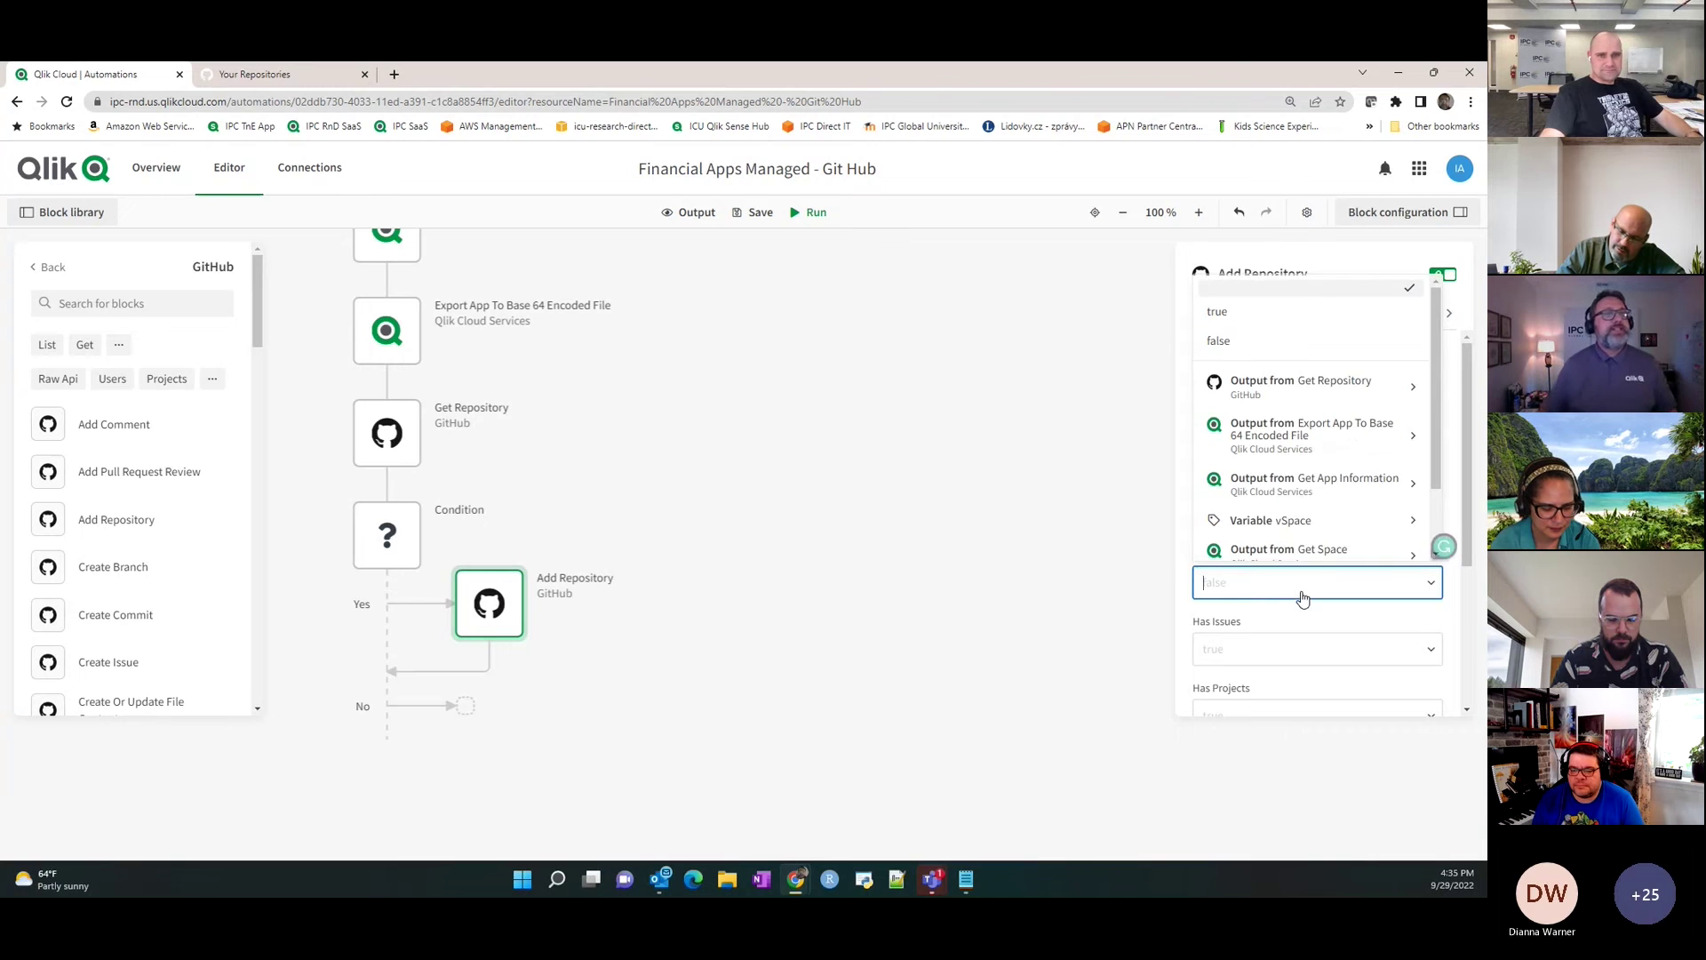
{"action": "left_click", "coordinate": [1269, 346]}
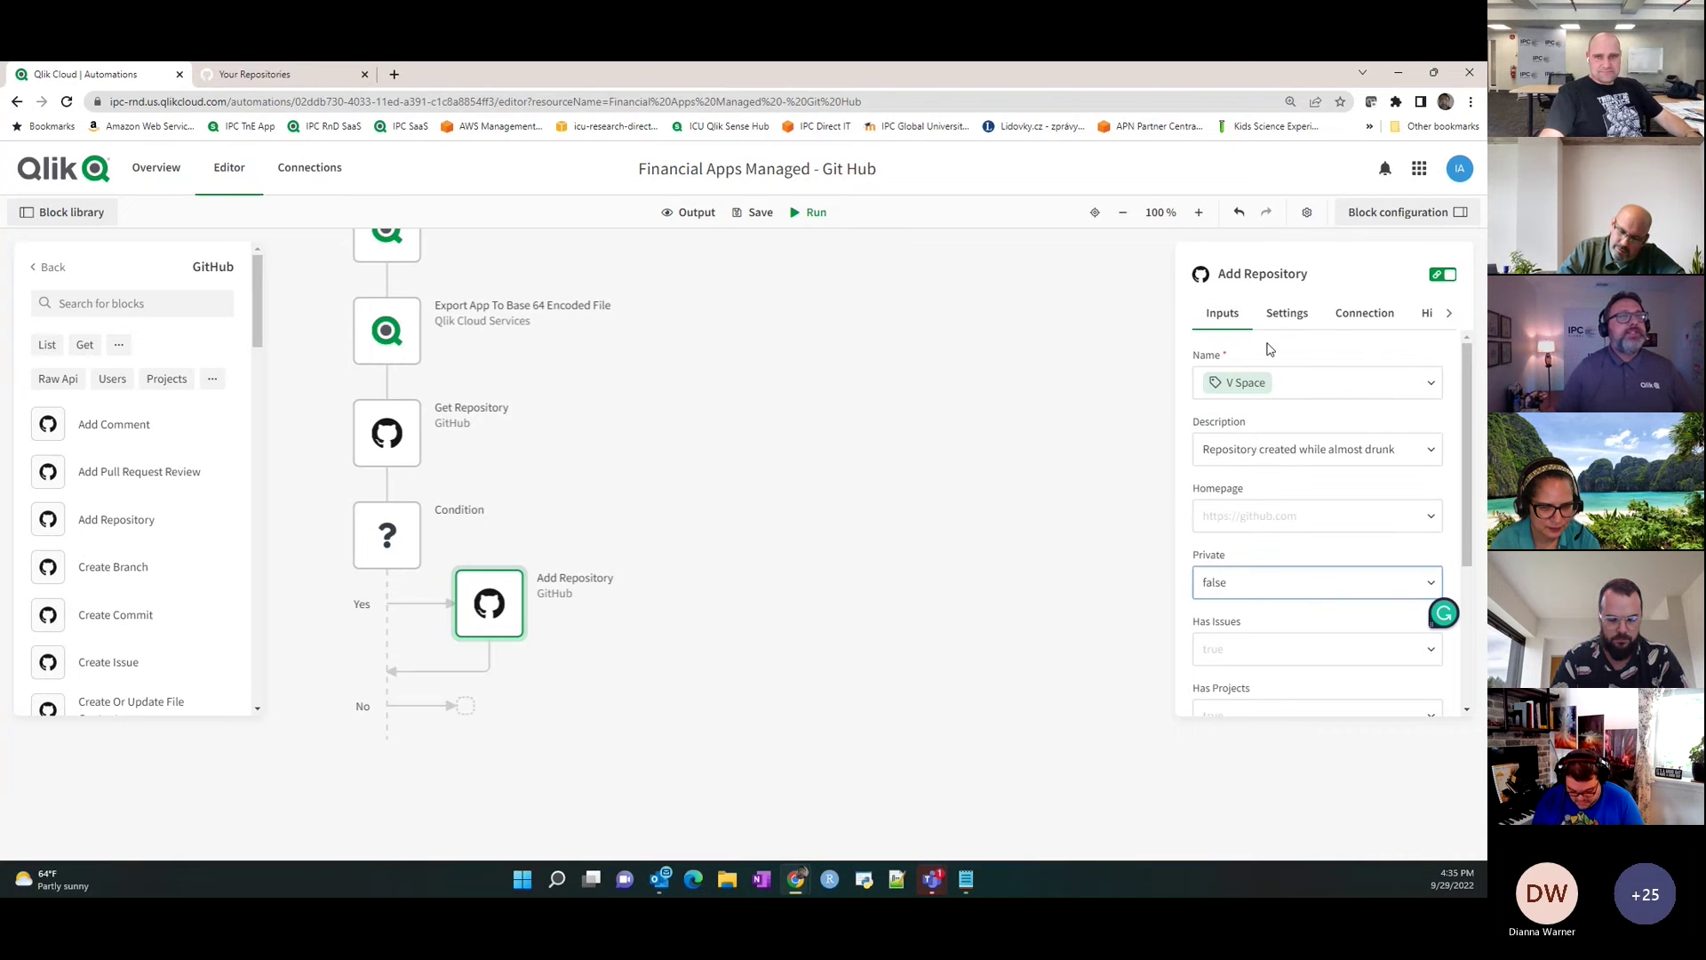
{"action": "left_click", "coordinate": [1291, 658]}
{"action": "left_click", "coordinate": [1244, 406]}
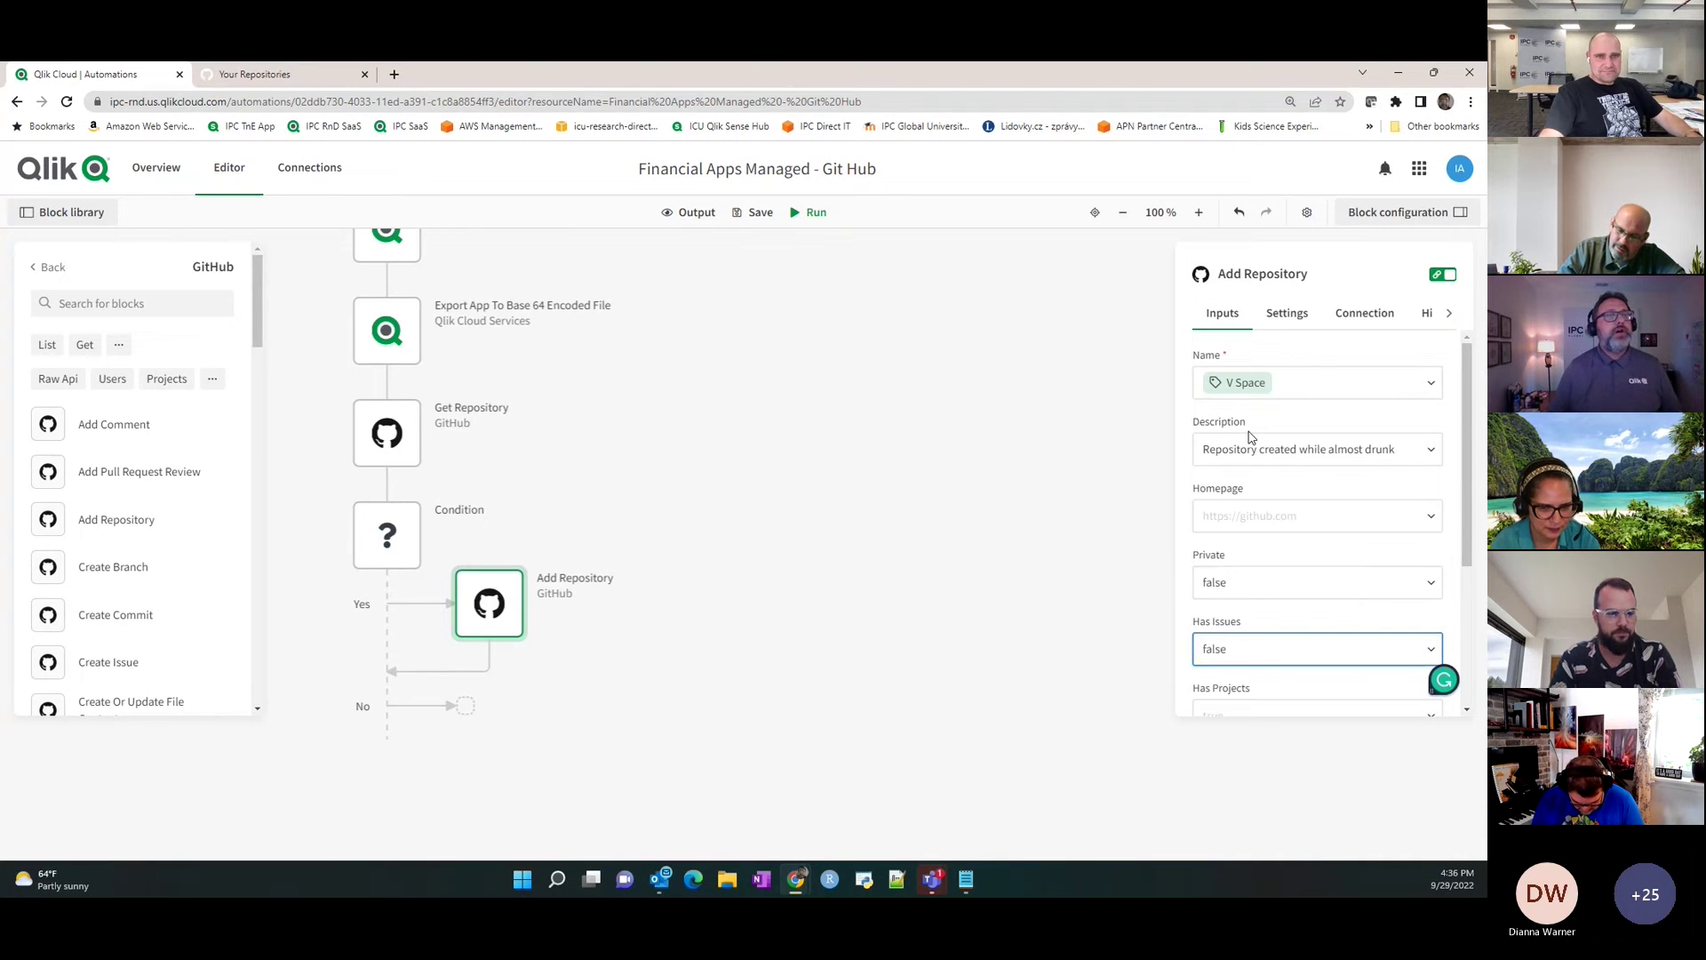
{"action": "scroll", "coordinate": [1462, 546], "scroll_direction": "down", "scroll_amount": 2}
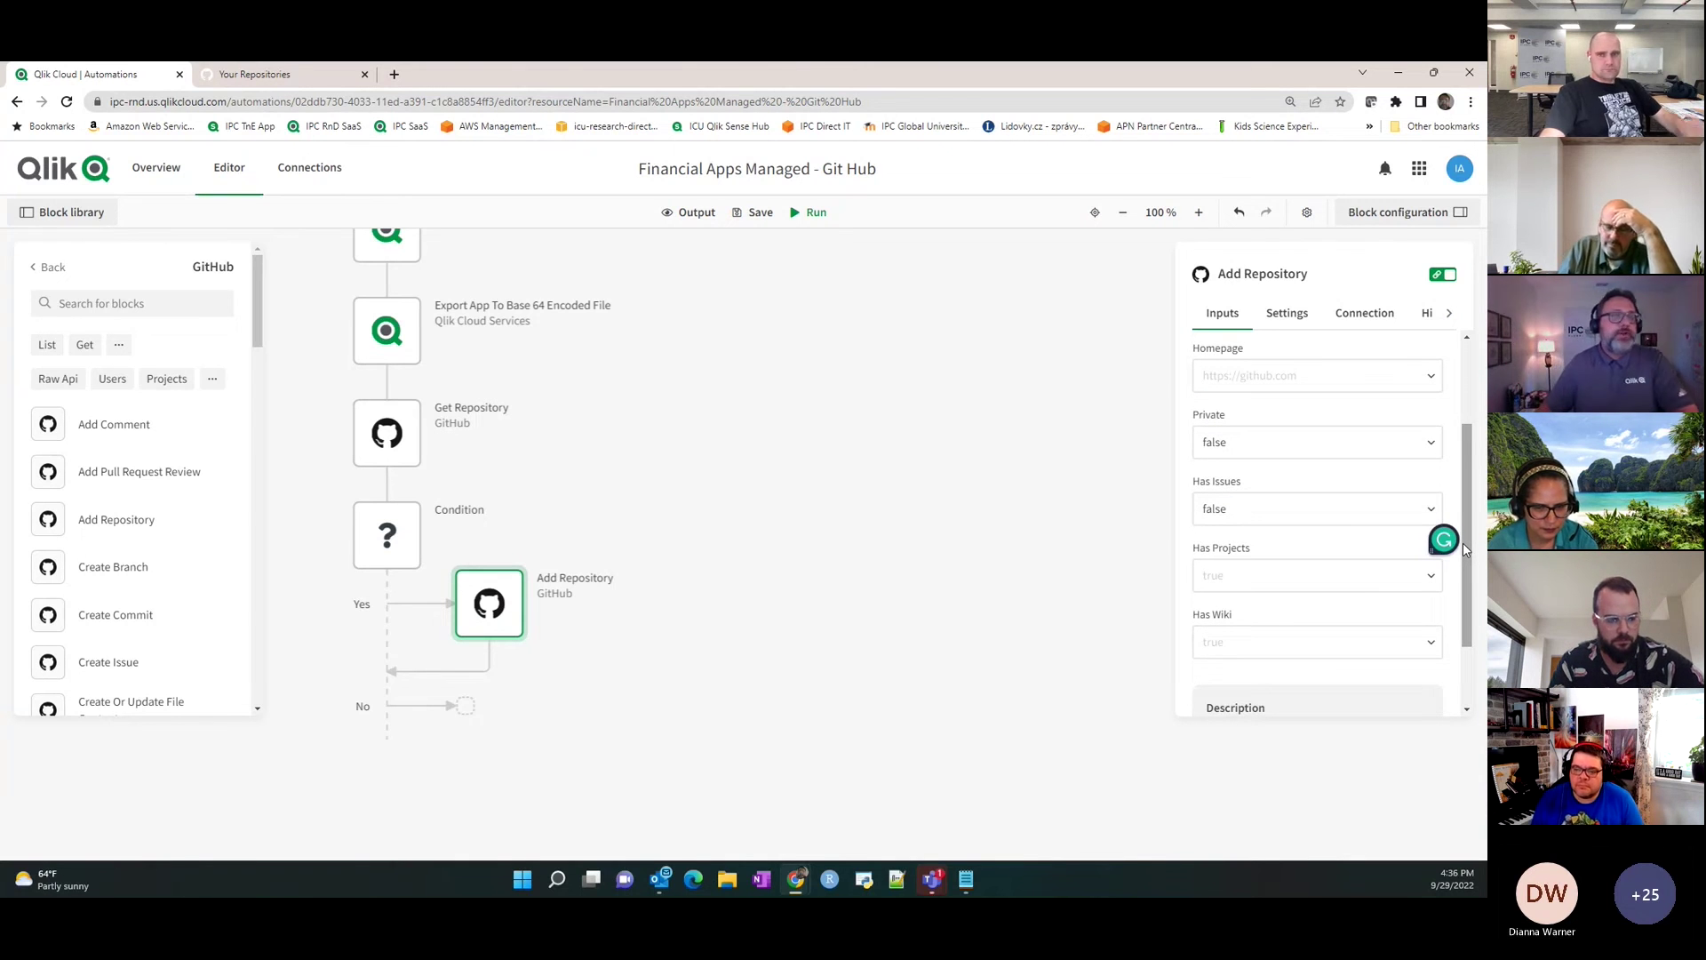
{"action": "left_click", "coordinate": [1221, 589]}
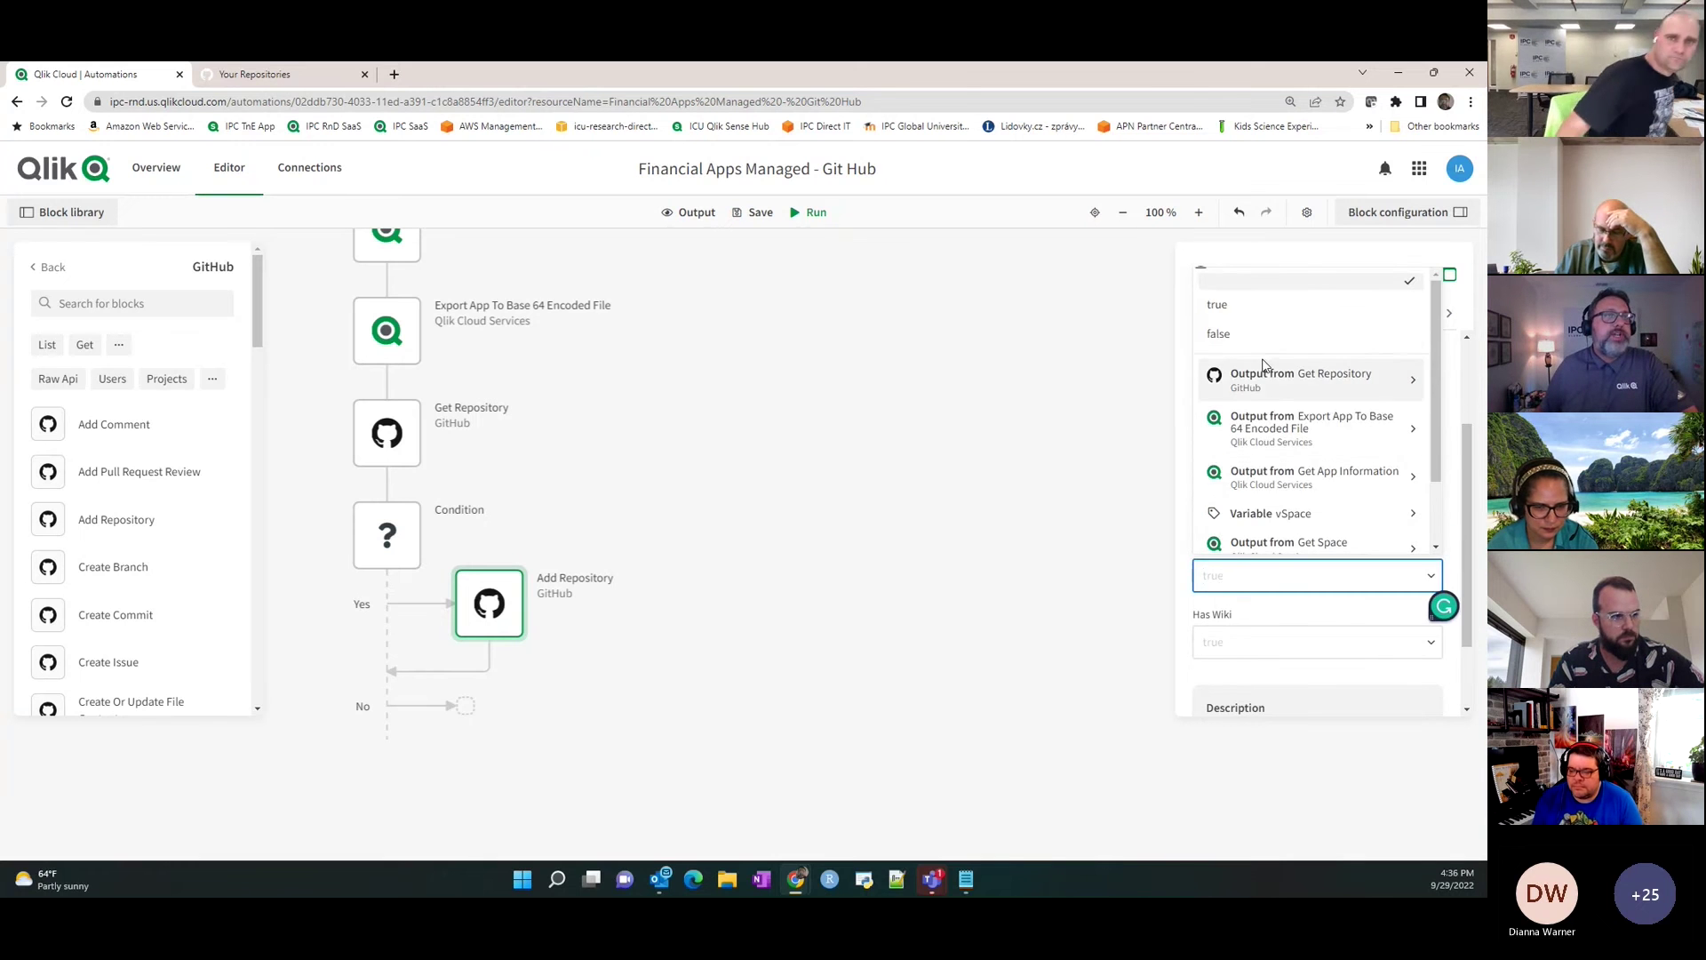
{"action": "left_click", "coordinate": [1244, 334]}
{"action": "scroll", "coordinate": [1293, 621], "scroll_direction": "down", "scroll_amount": 1}
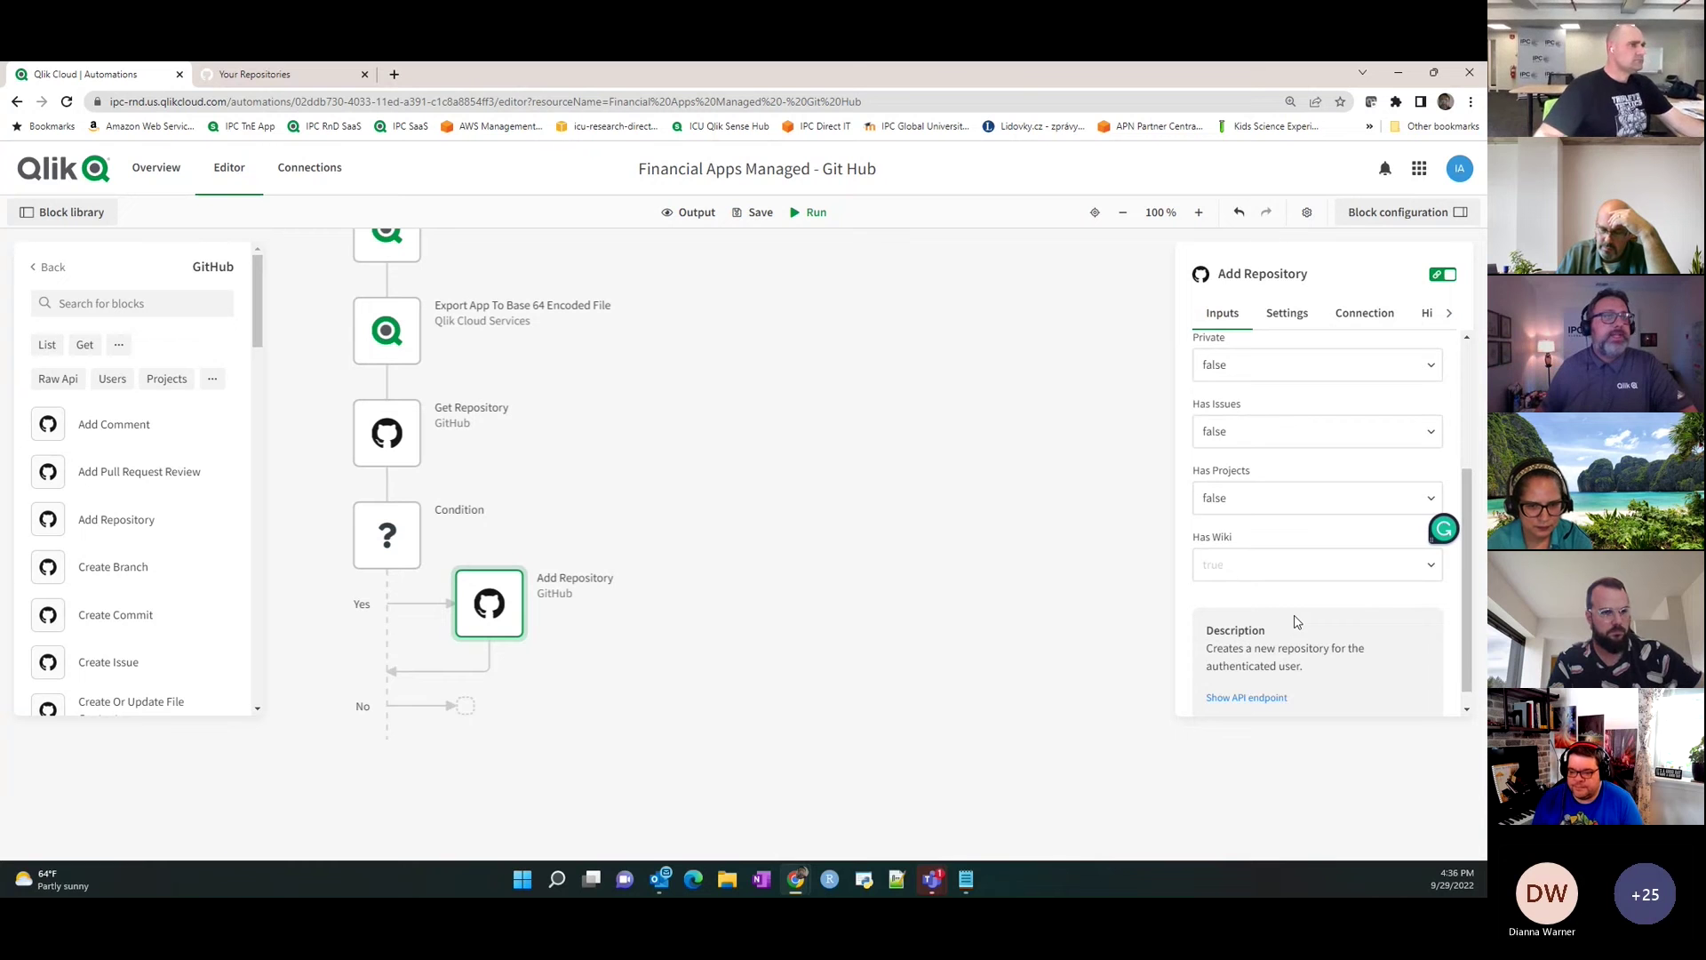
{"action": "left_click", "coordinate": [1248, 570]}
{"action": "left_click", "coordinate": [1248, 325]}
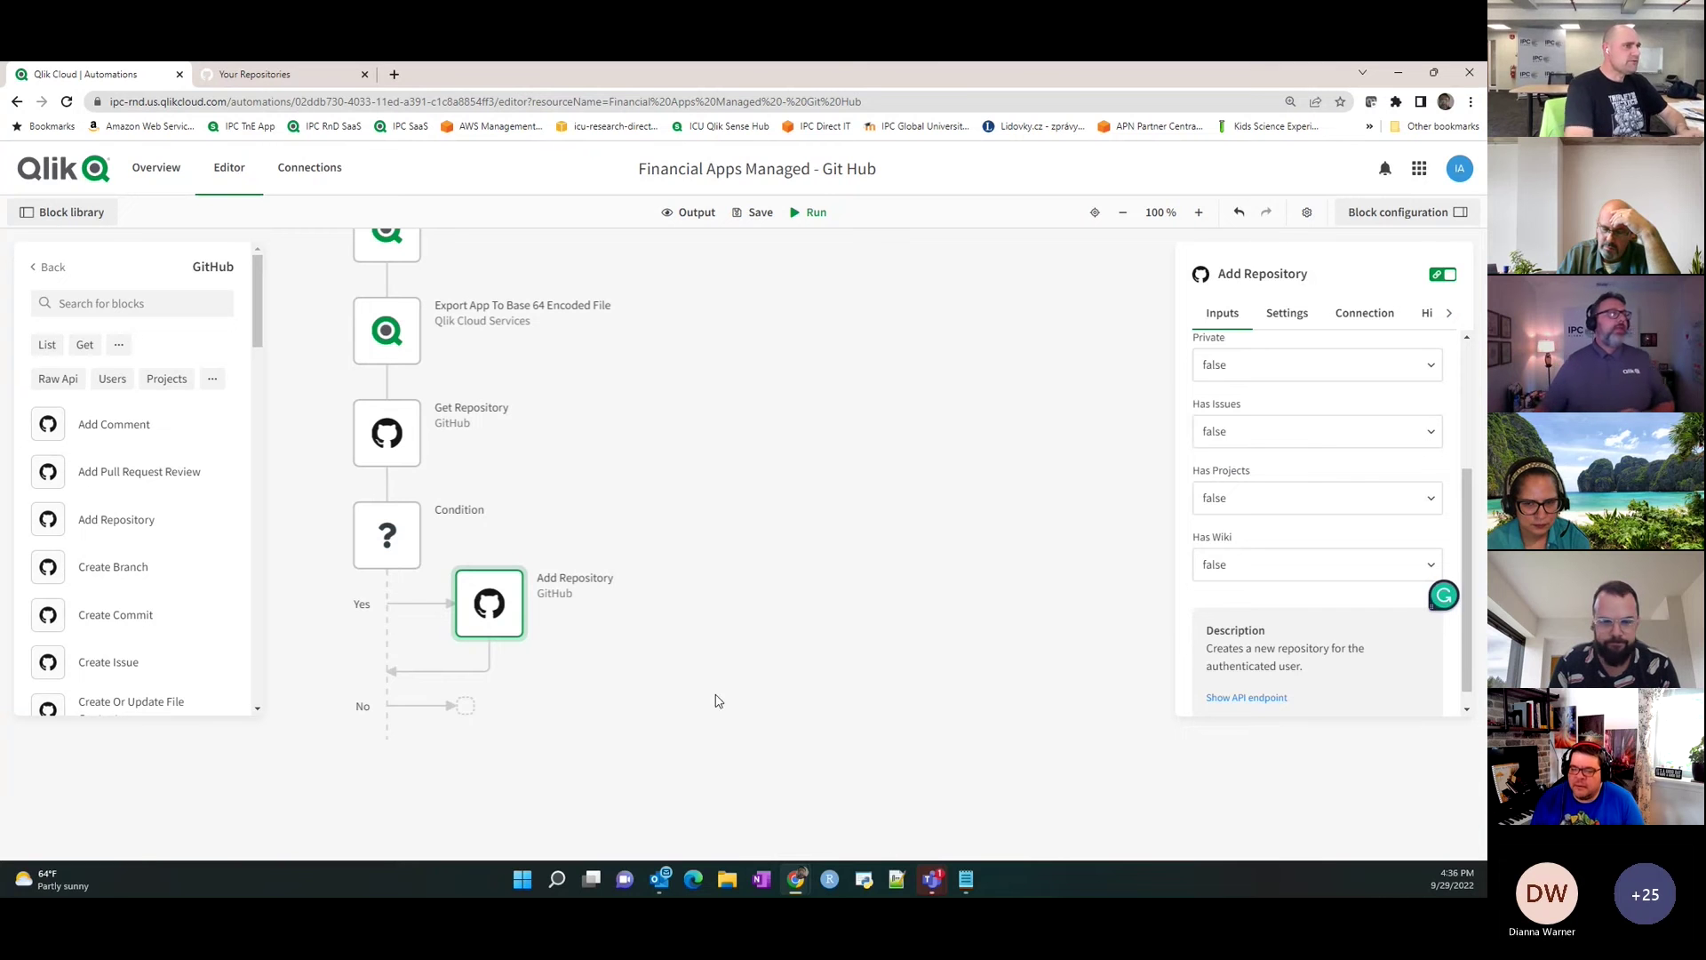
Add a GitHub Create Or Update File Content block after the Condition, outside its Yes and No branches.
{"action": "left_click", "coordinate": [387, 540]}
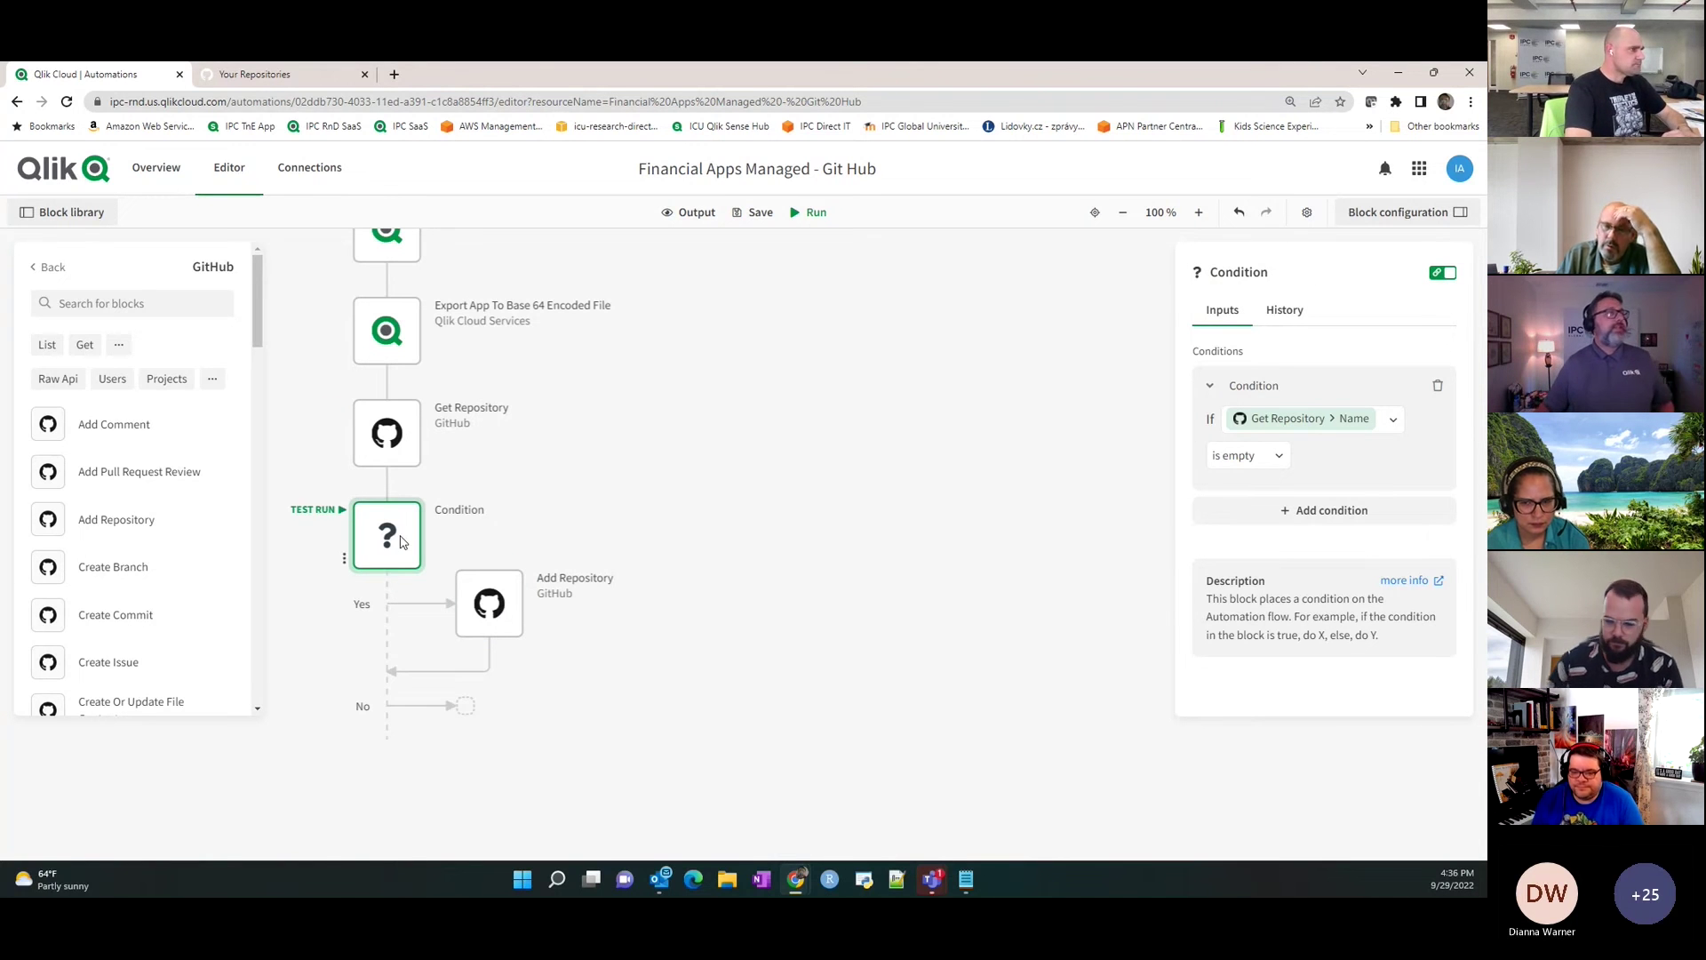
{"action": "left_click", "coordinate": [471, 613]}
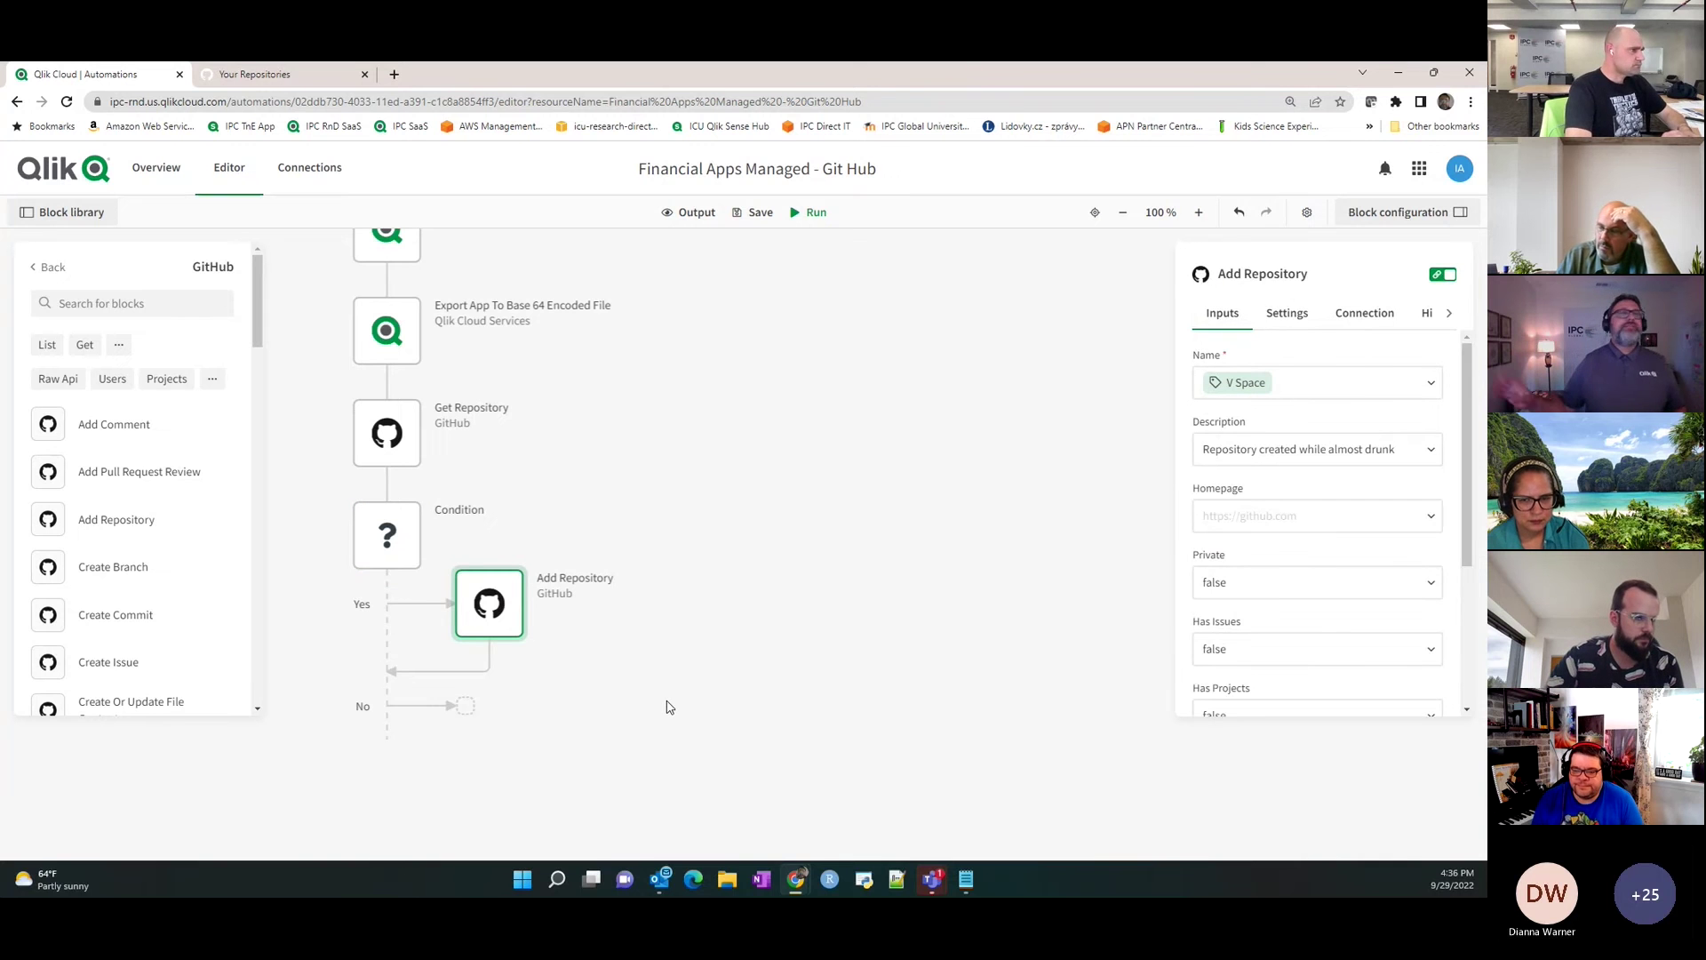
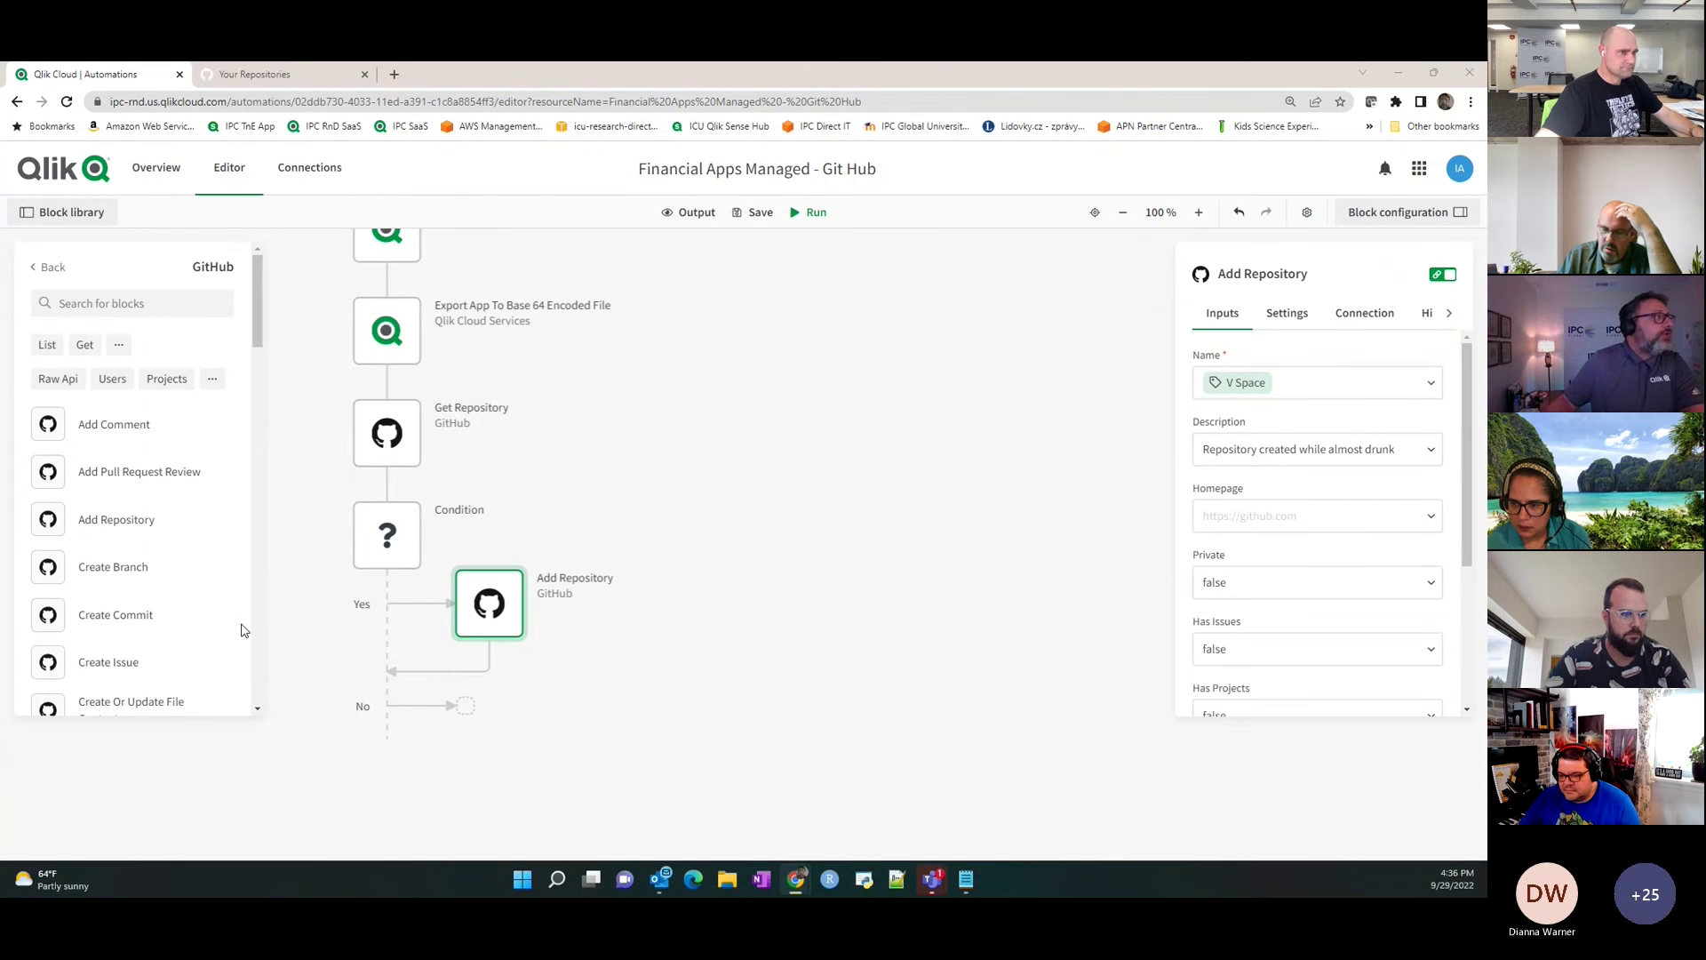
{"action": "scroll", "coordinate": [214, 598], "scroll_direction": "down", "scroll_amount": 1}
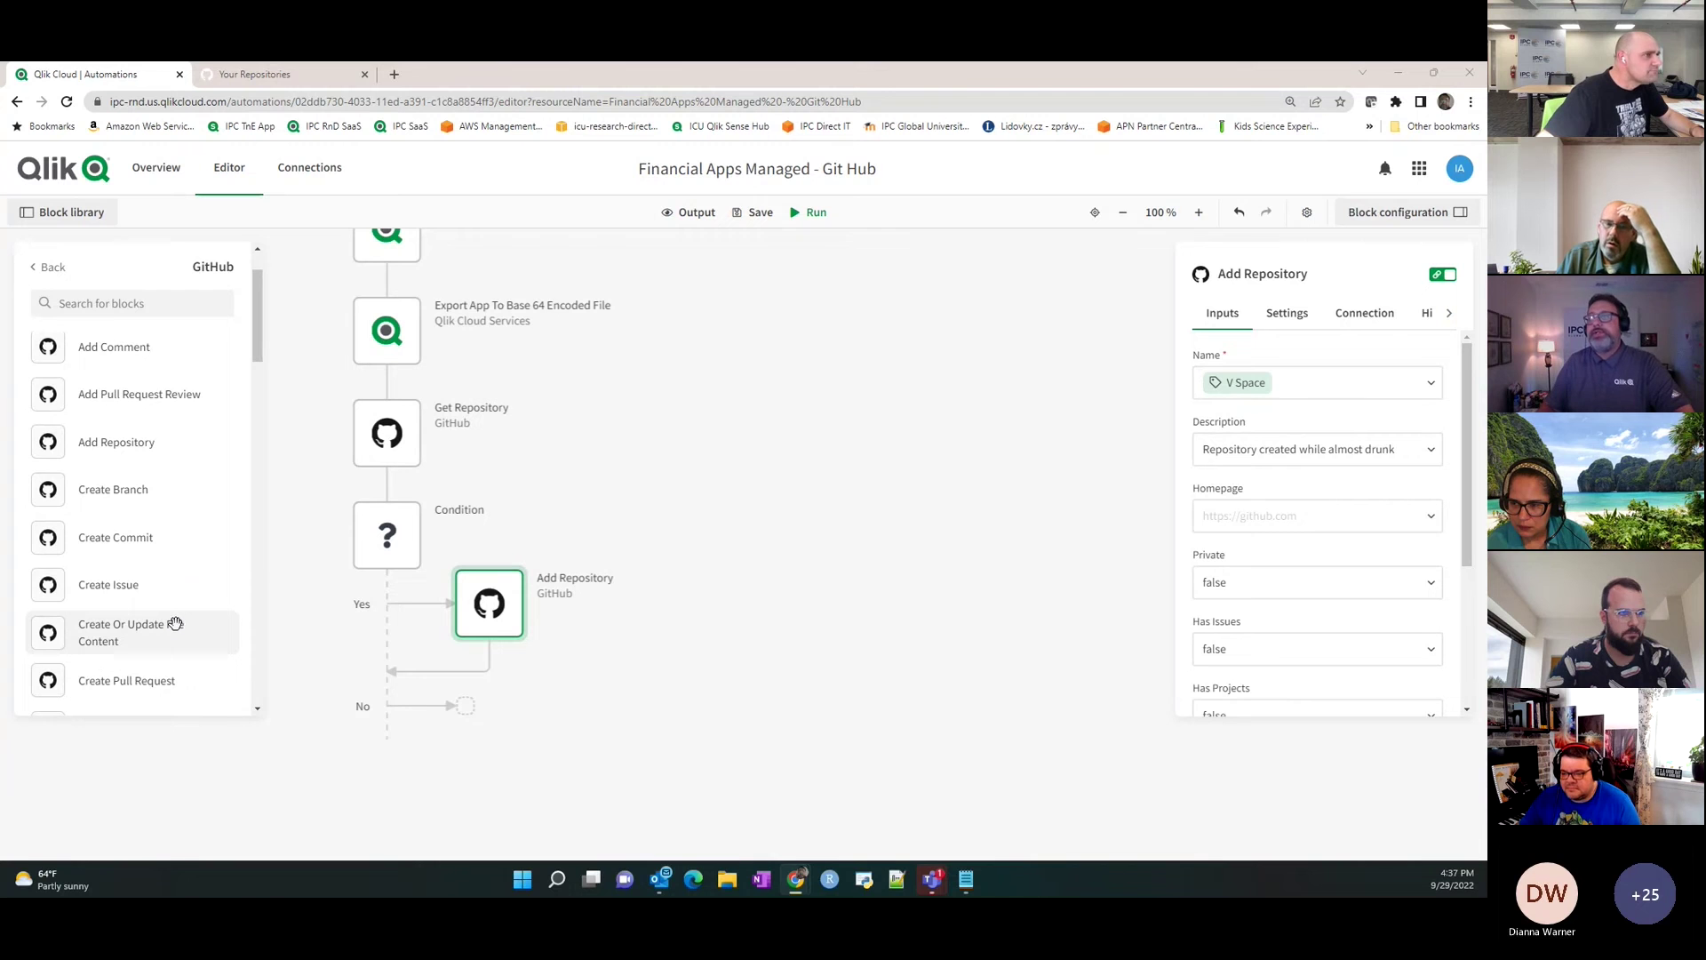
{"action": "left_click_drag", "start_coordinate": [175, 624], "coordinate": [411, 782]}
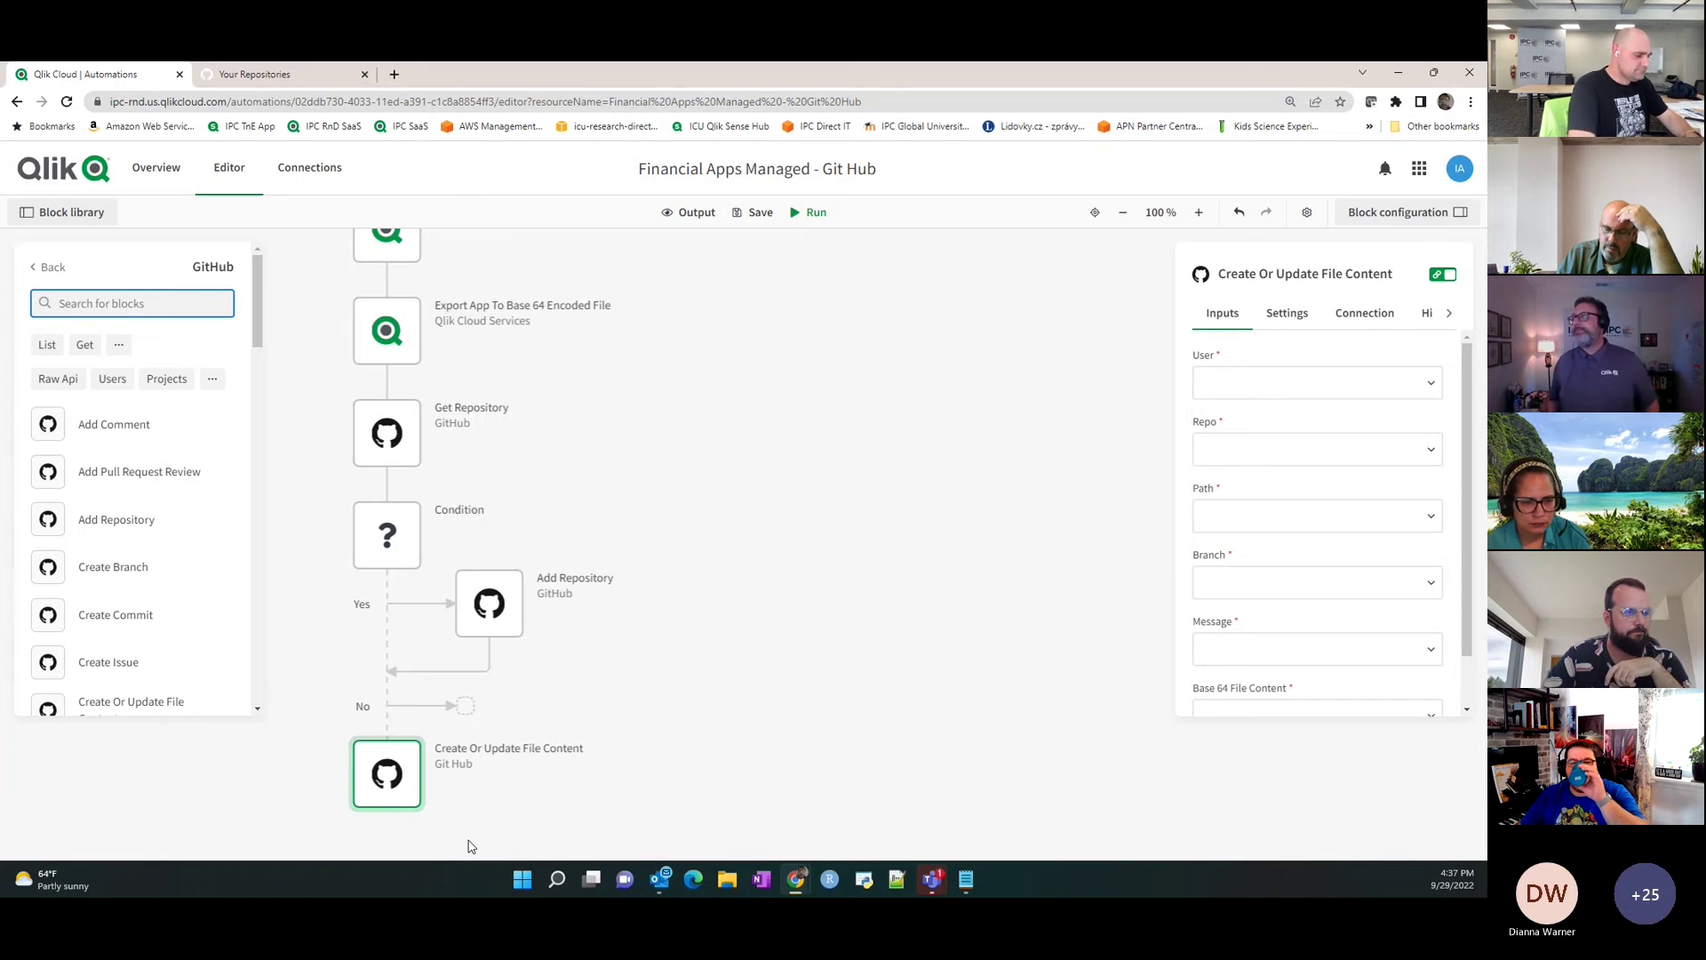
Set the Create Or Update File Content block's User to ipc-data-science and its Repo to the vSpace variable.
{"action": "left_click", "coordinate": [1363, 386]}
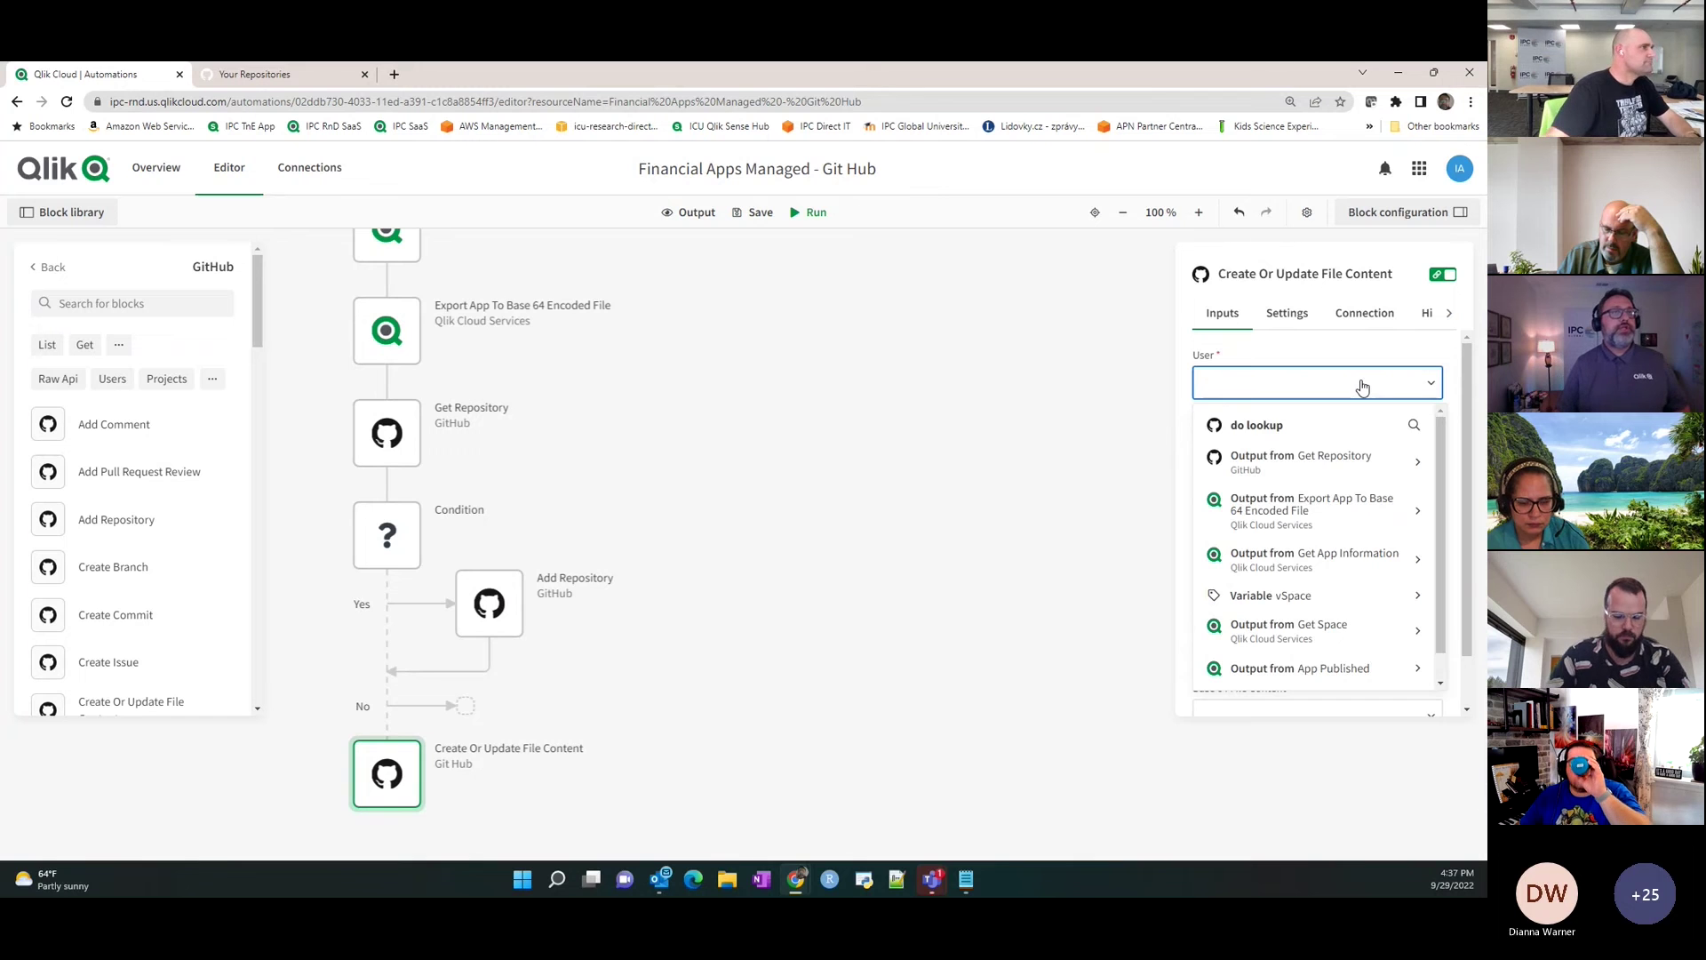
{"action": "left_click", "coordinate": [1330, 459]}
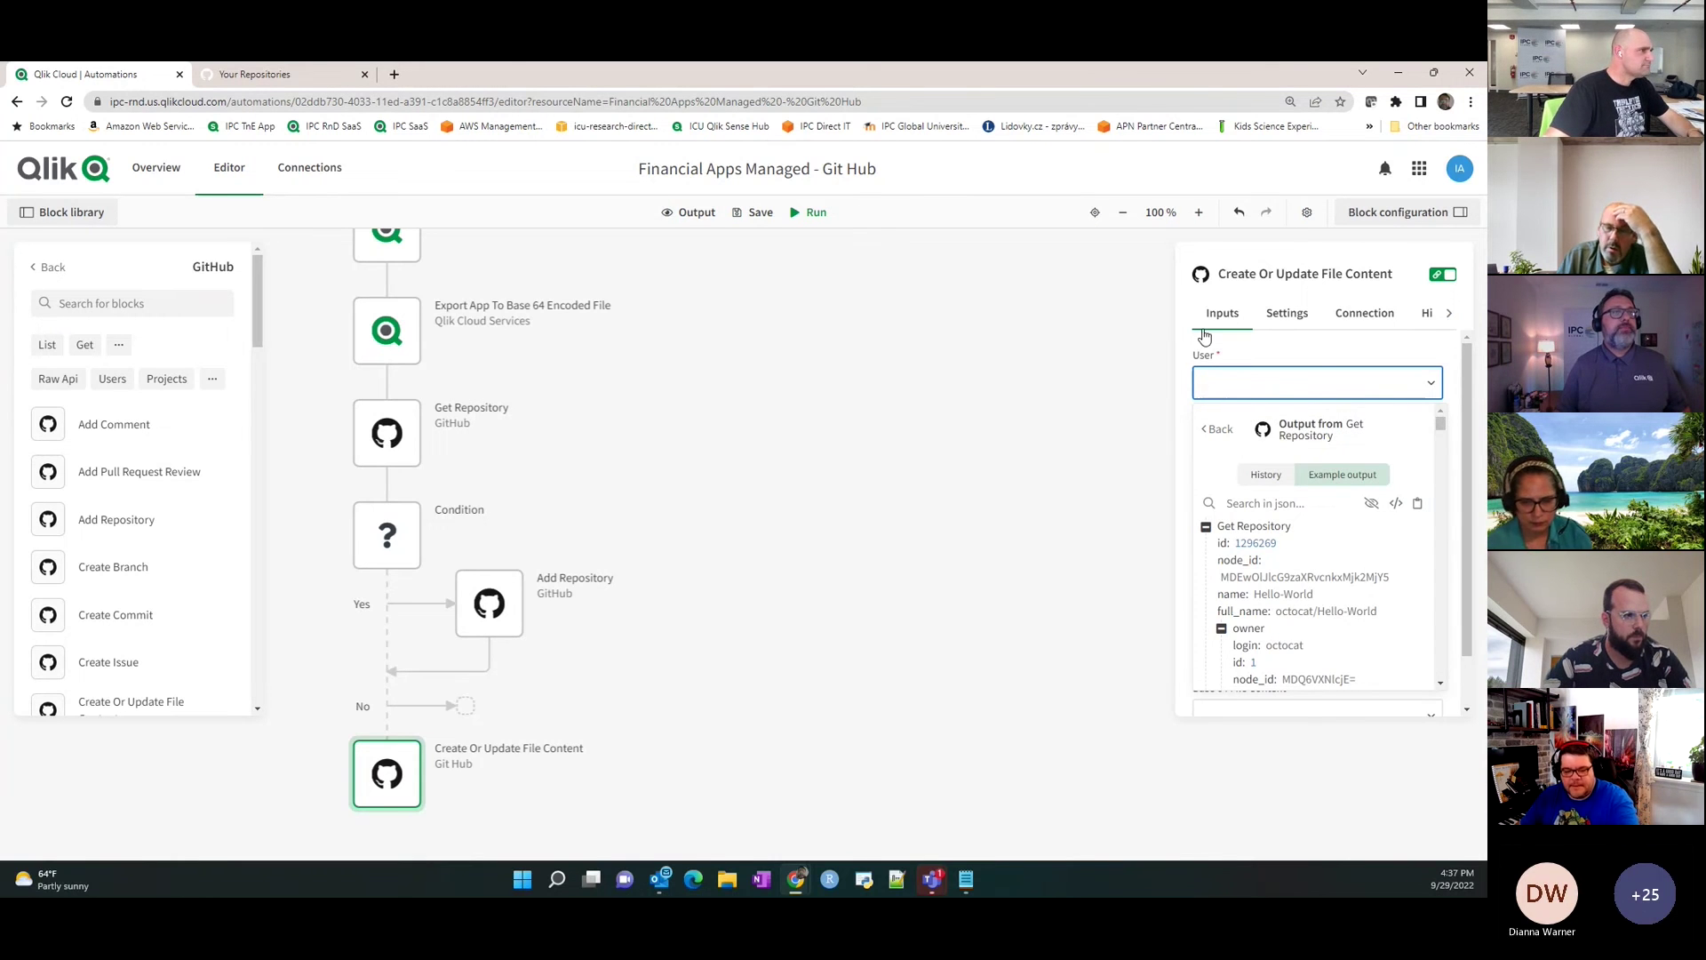
{"action": "left_click", "coordinate": [1288, 388]}
{"action": "type", "text": "ipc-da"}
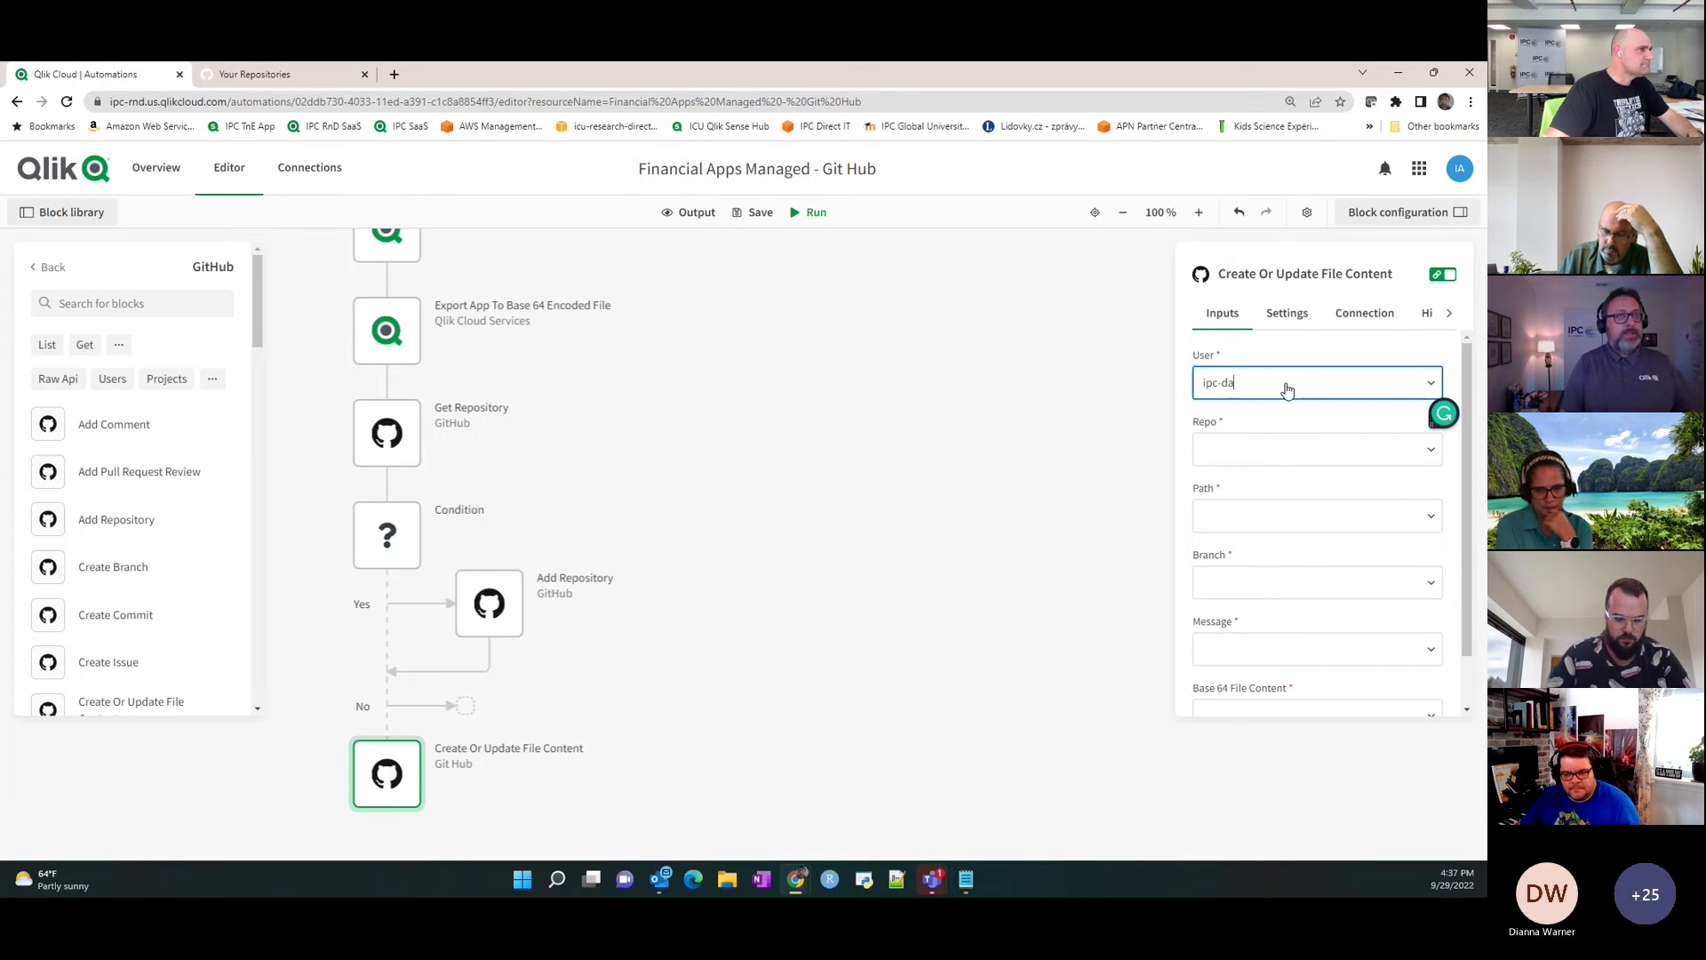
{"action": "type", "text": "ta-scien"}
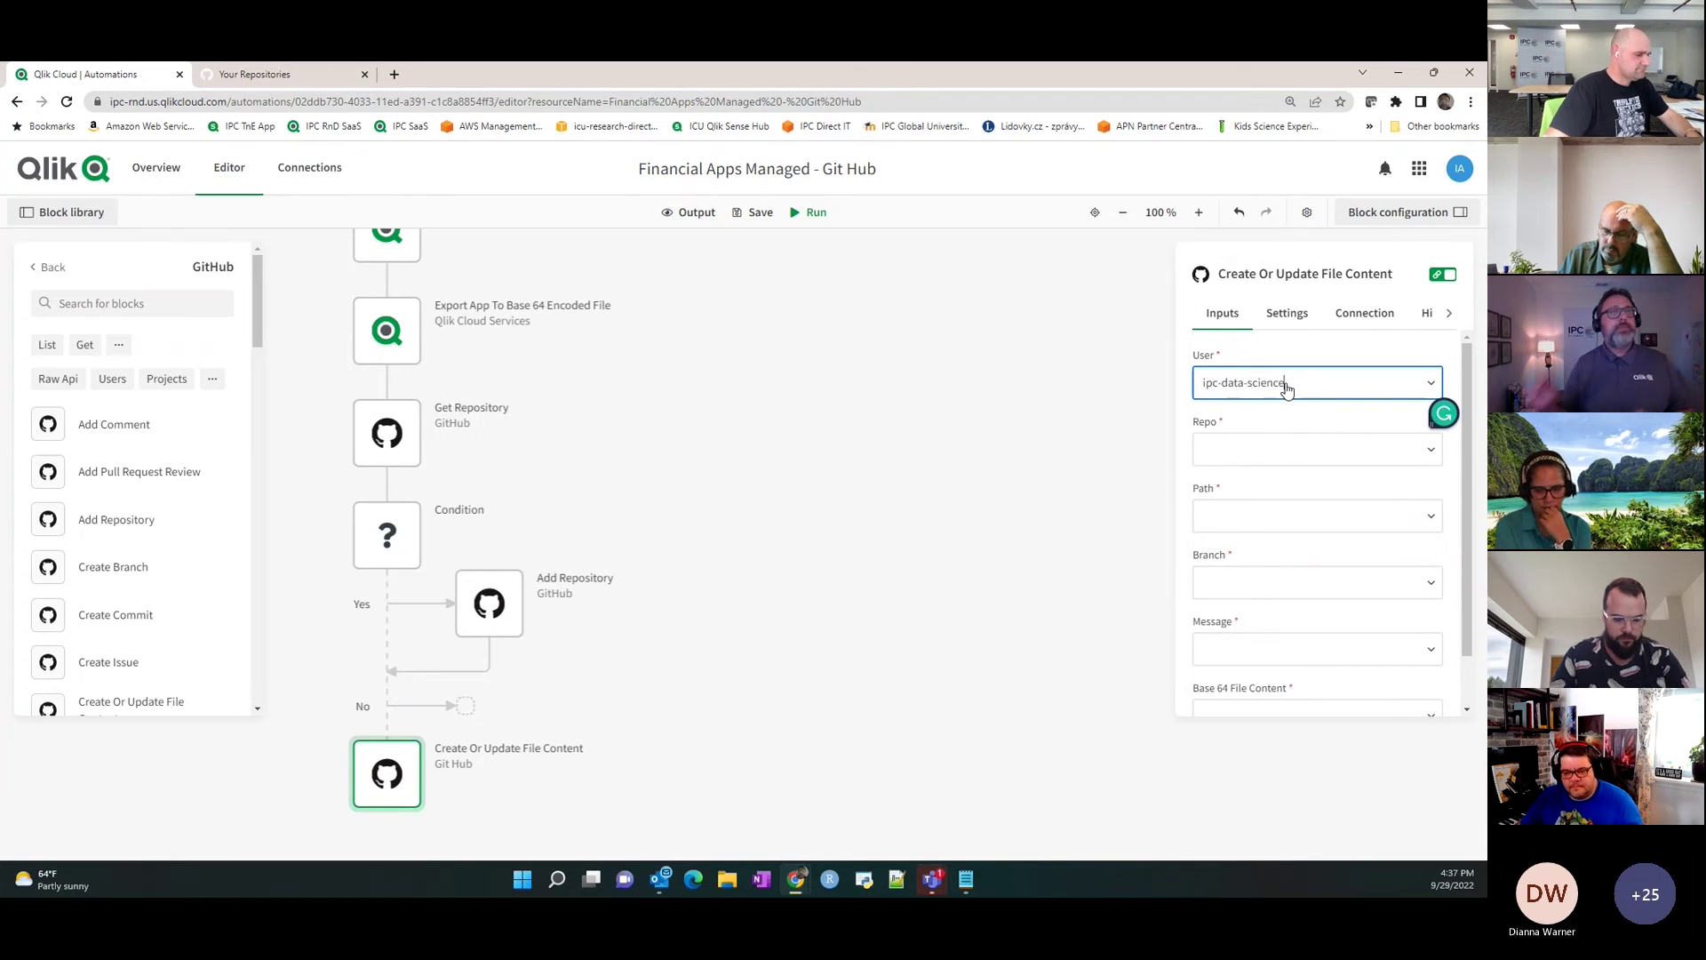
{"action": "type", "text": "ce"}
{"action": "left_click", "coordinate": [1297, 458]}
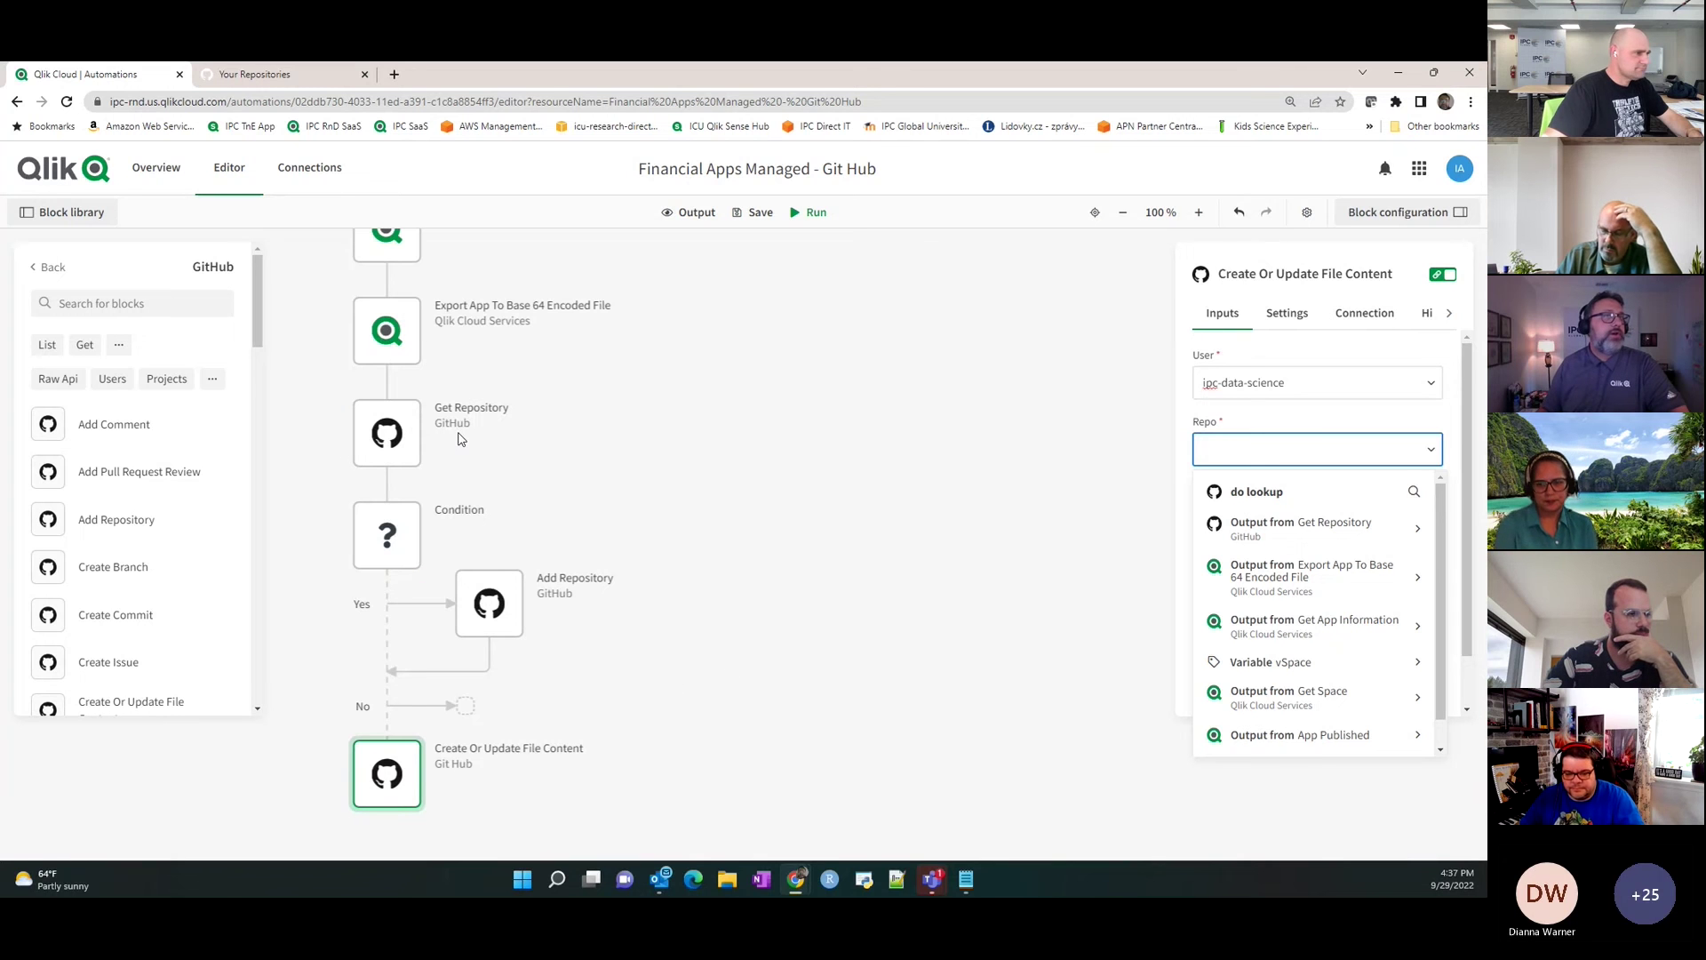
{"action": "mouse_move", "coordinate": [425, 446]}
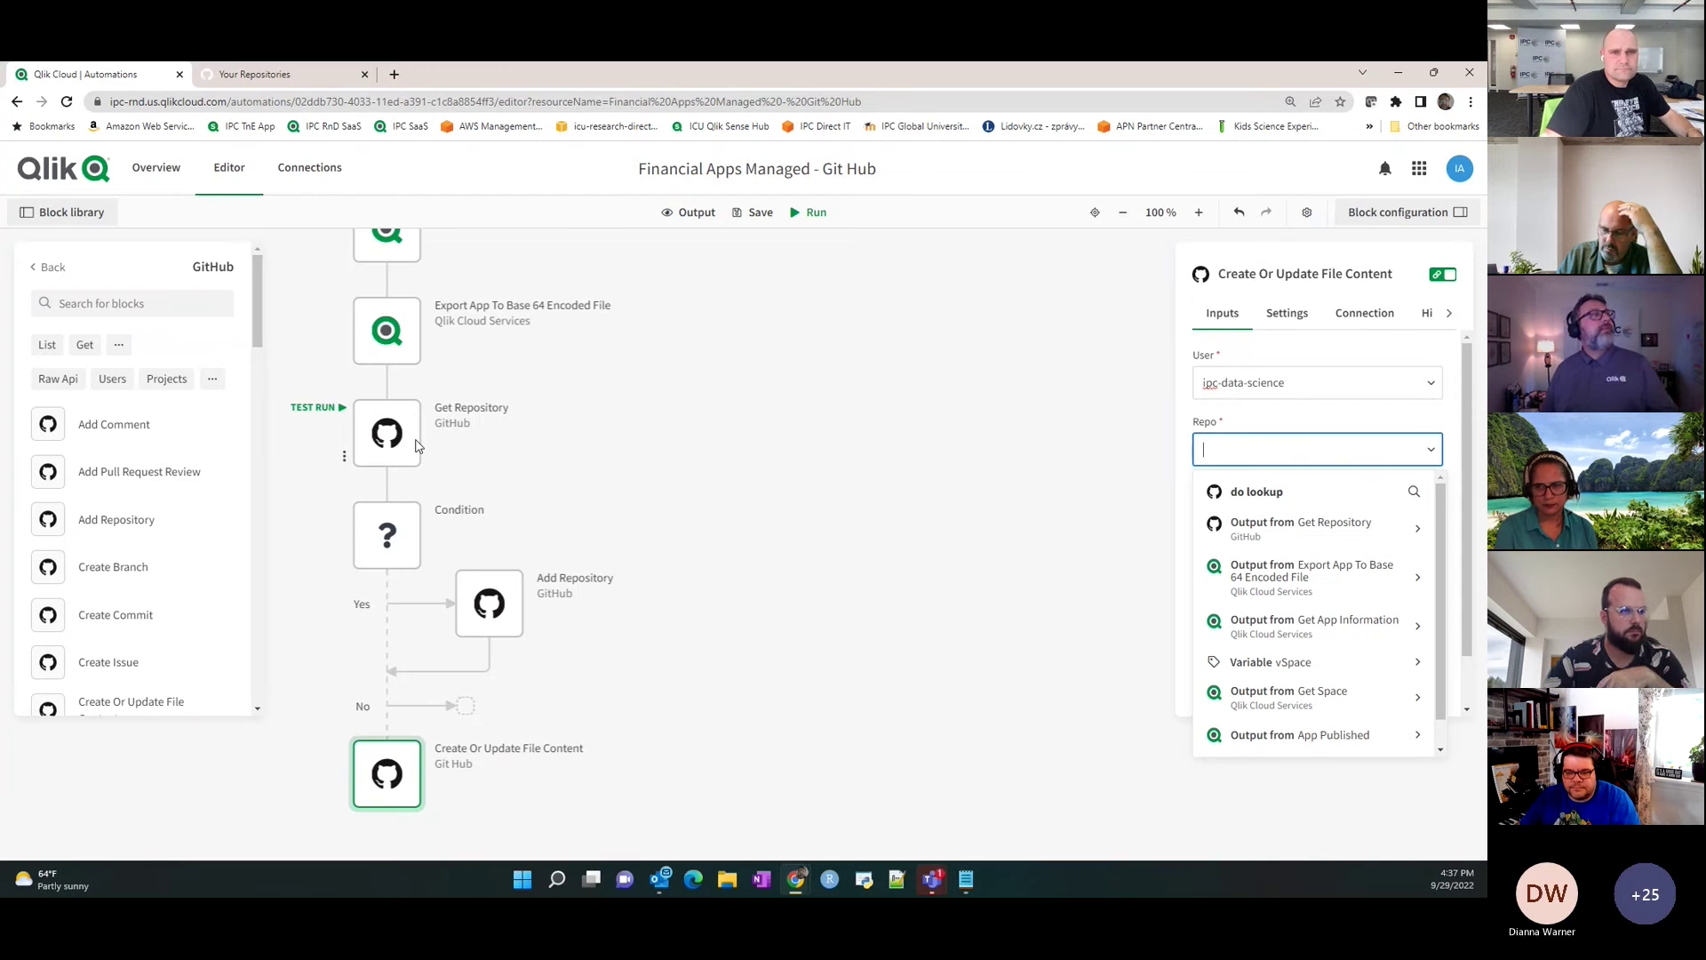
{"action": "left_click", "coordinate": [1288, 664]}
{"action": "left_click", "coordinate": [1297, 489]}
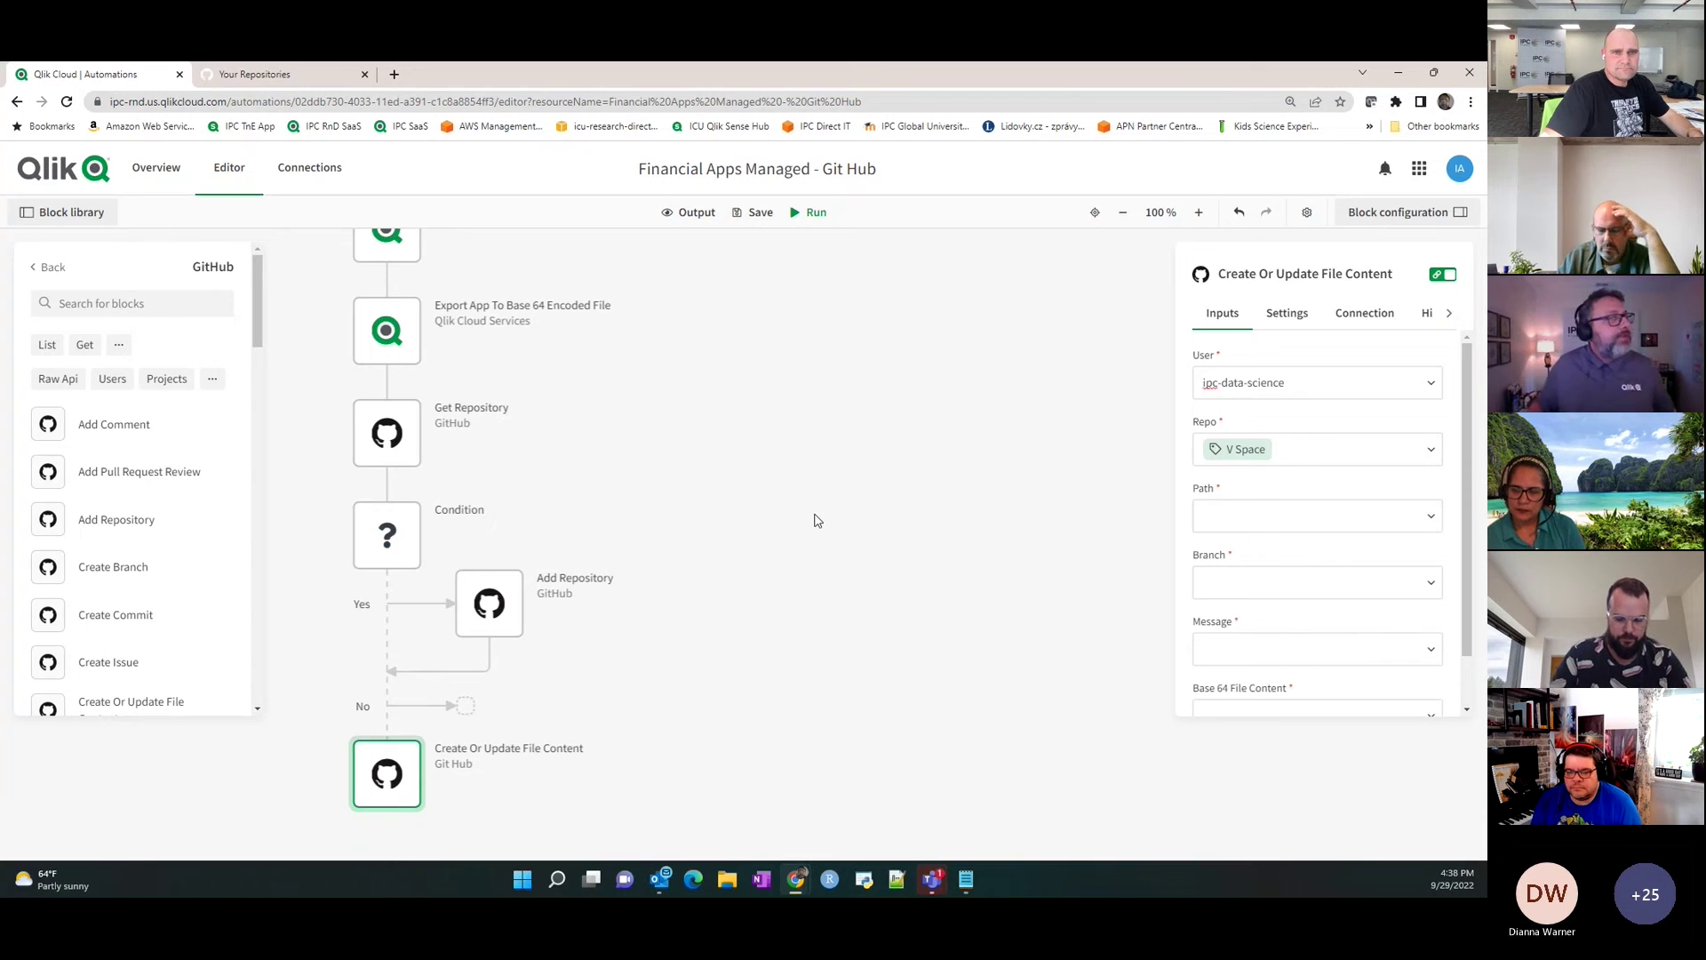
Set the file Path to the app name from the Get App Information output, followed by the extension .qvf.
{"action": "scroll", "coordinate": [813, 519], "scroll_direction": "up", "scroll_amount": 1}
{"action": "scroll", "coordinate": [815, 515], "scroll_direction": "down", "scroll_amount": 1}
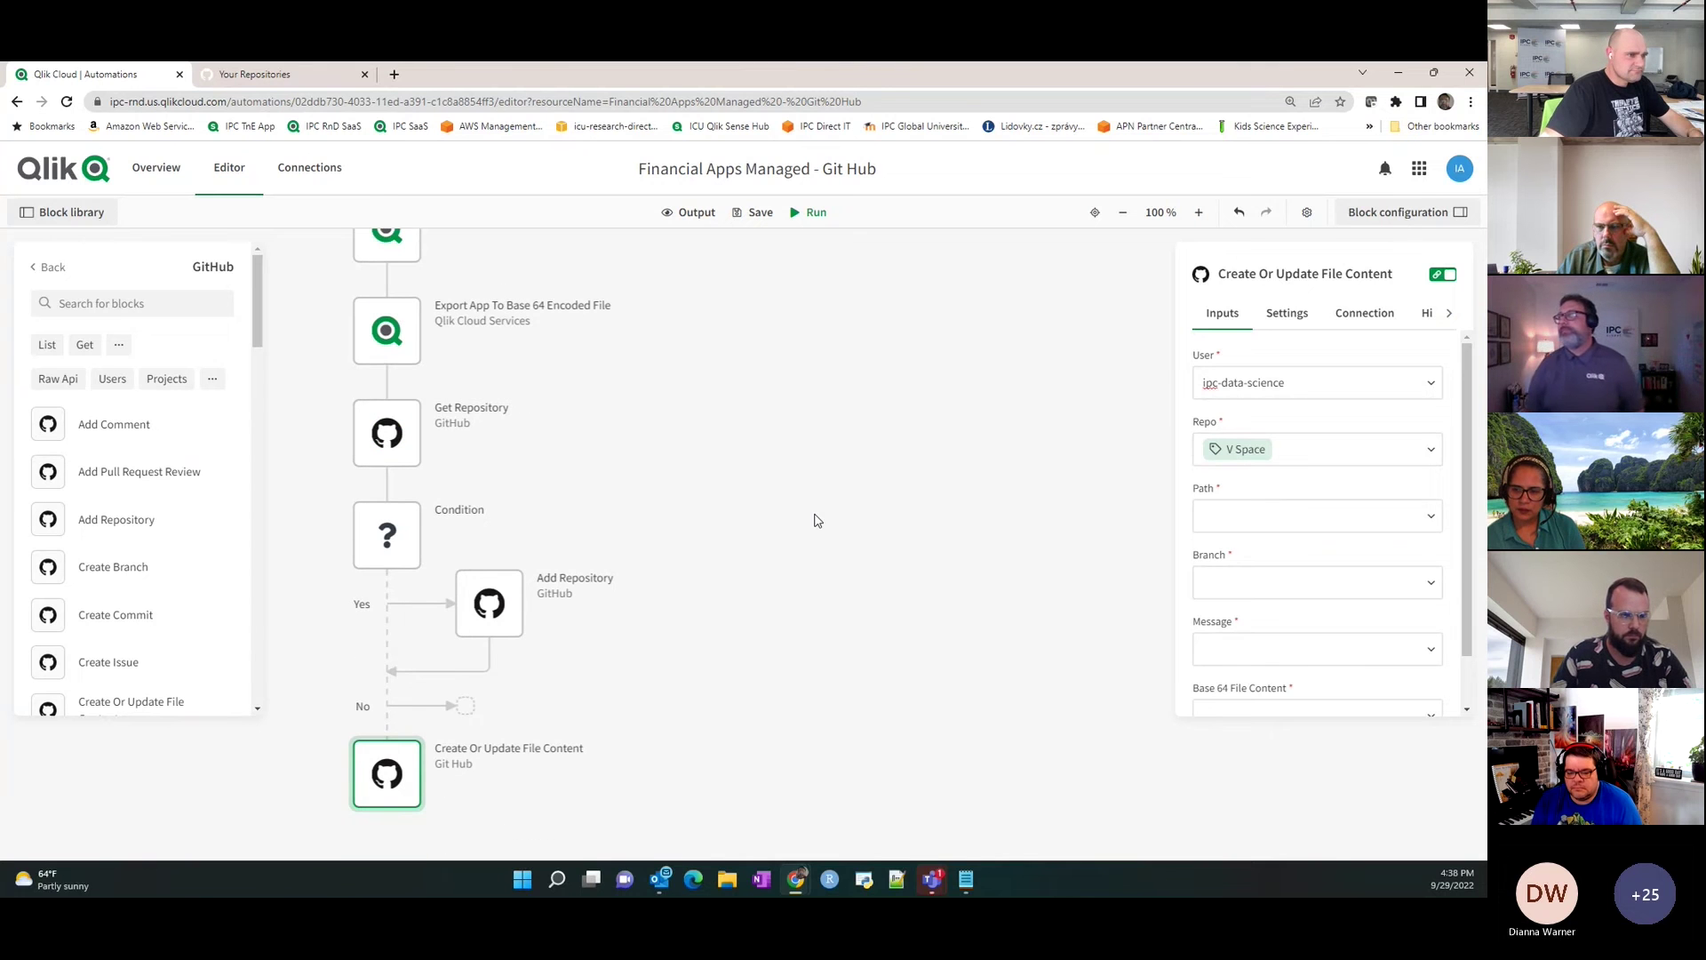
{"action": "left_click", "coordinate": [1255, 519]}
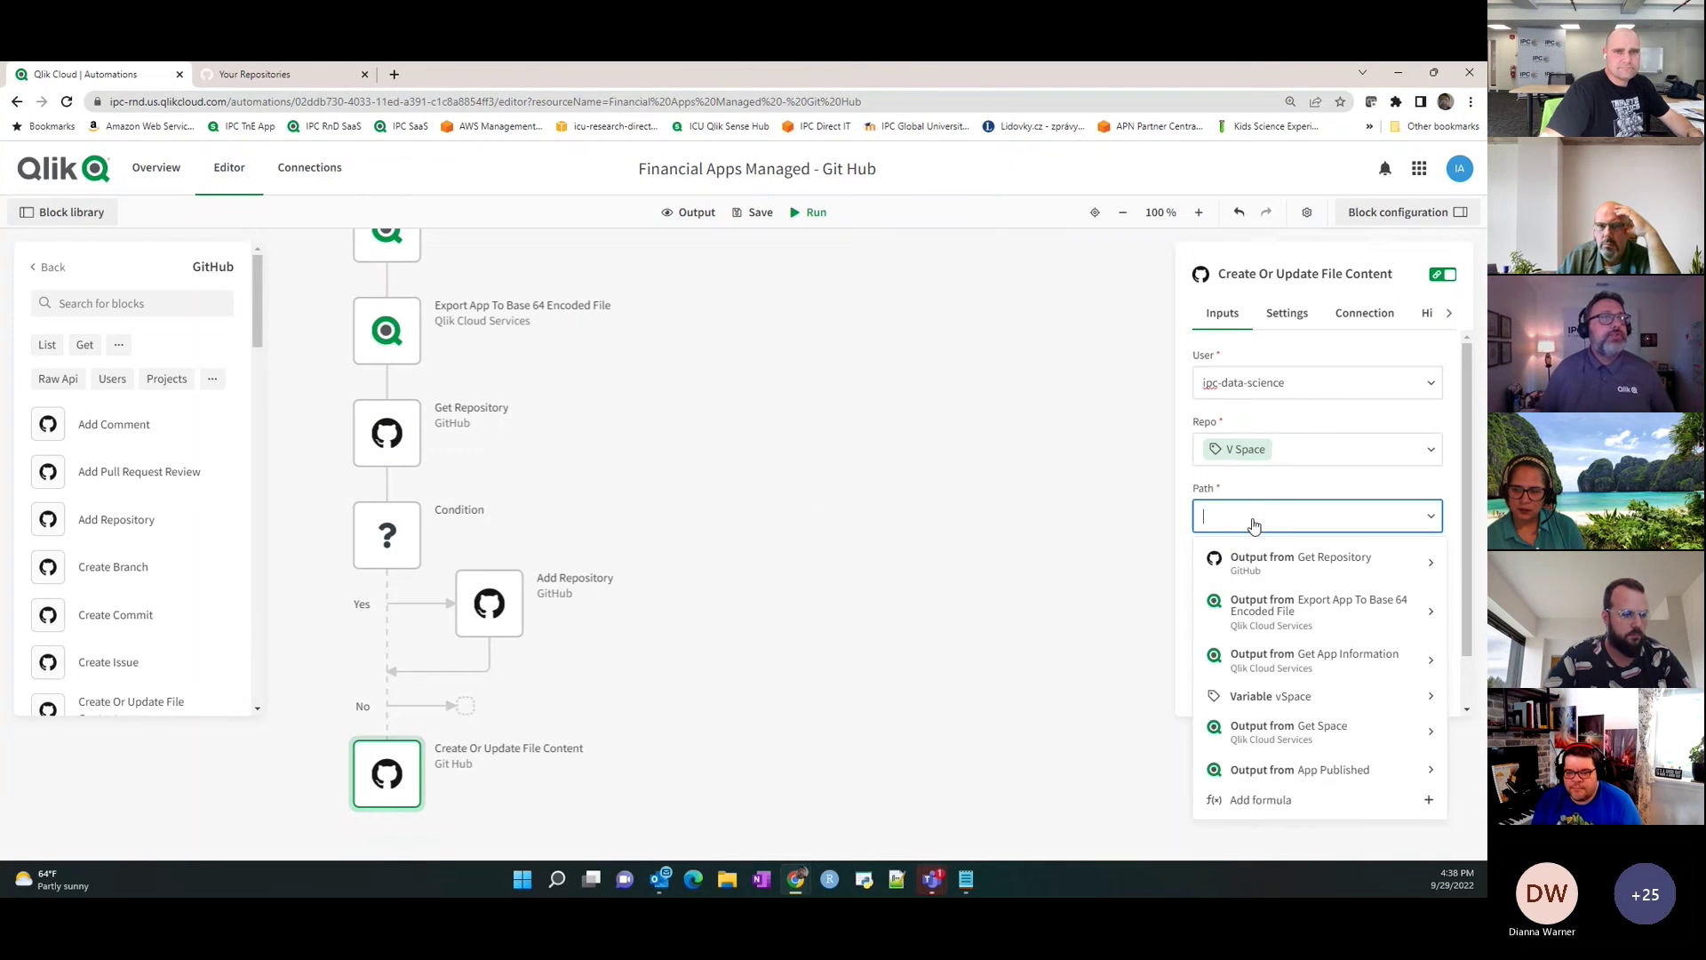
{"action": "left_click", "coordinate": [1288, 658]}
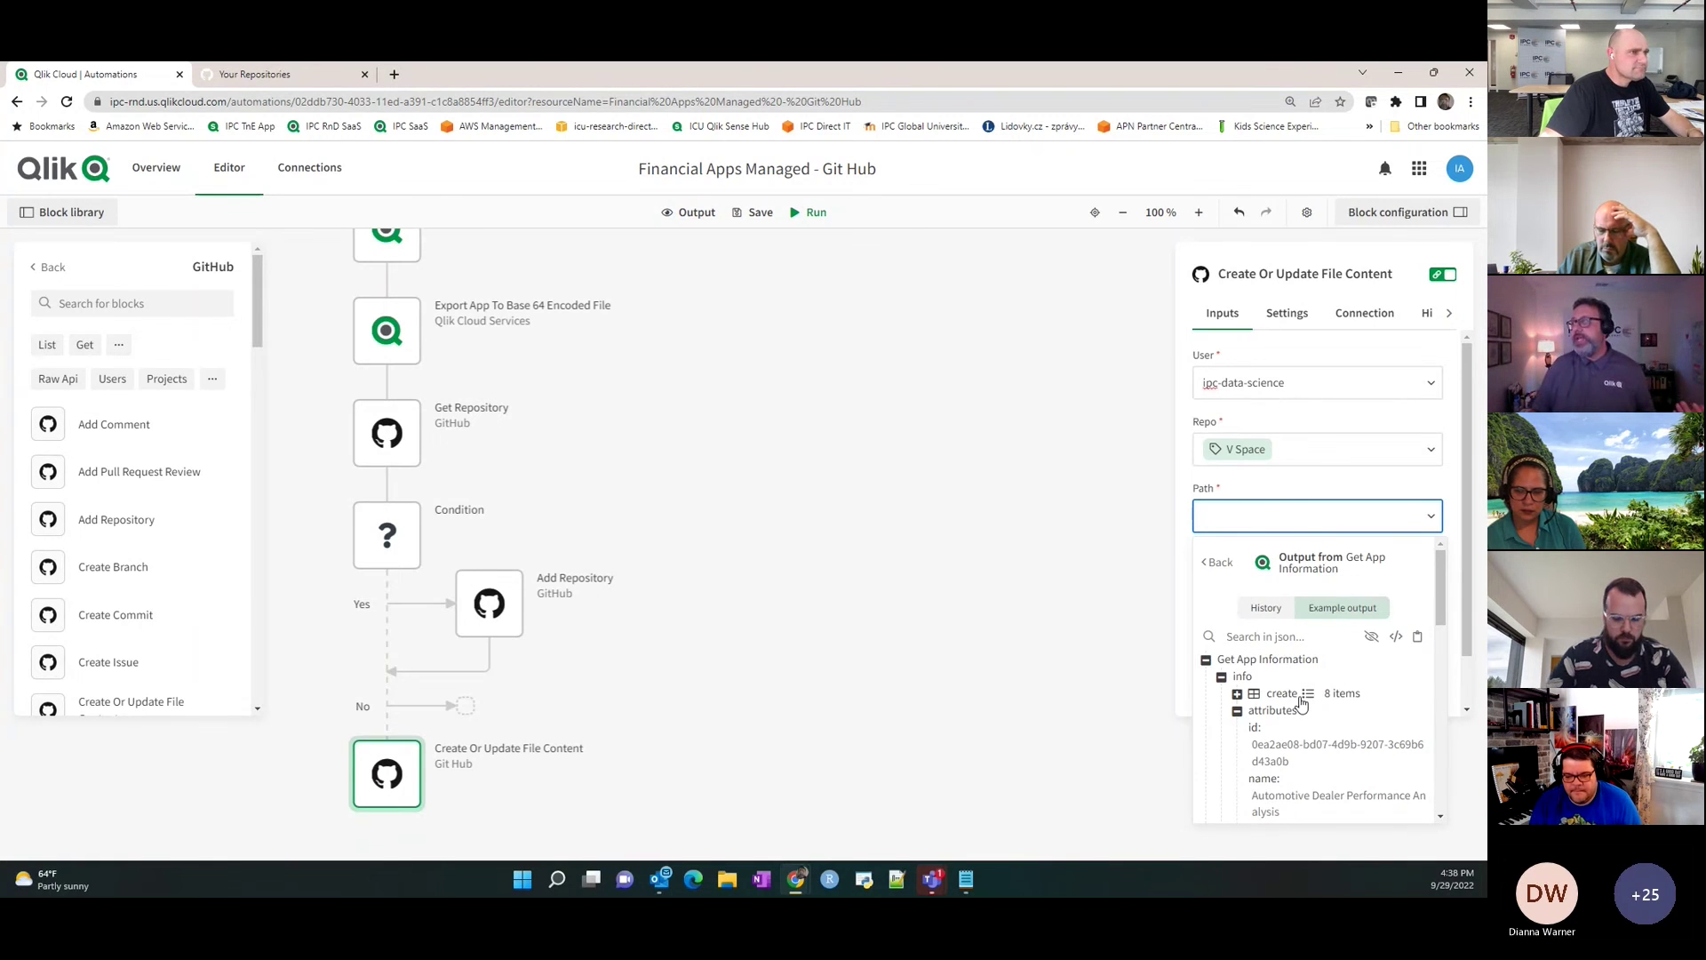
{"action": "scroll", "coordinate": [1297, 698], "scroll_direction": "down", "scroll_amount": 1}
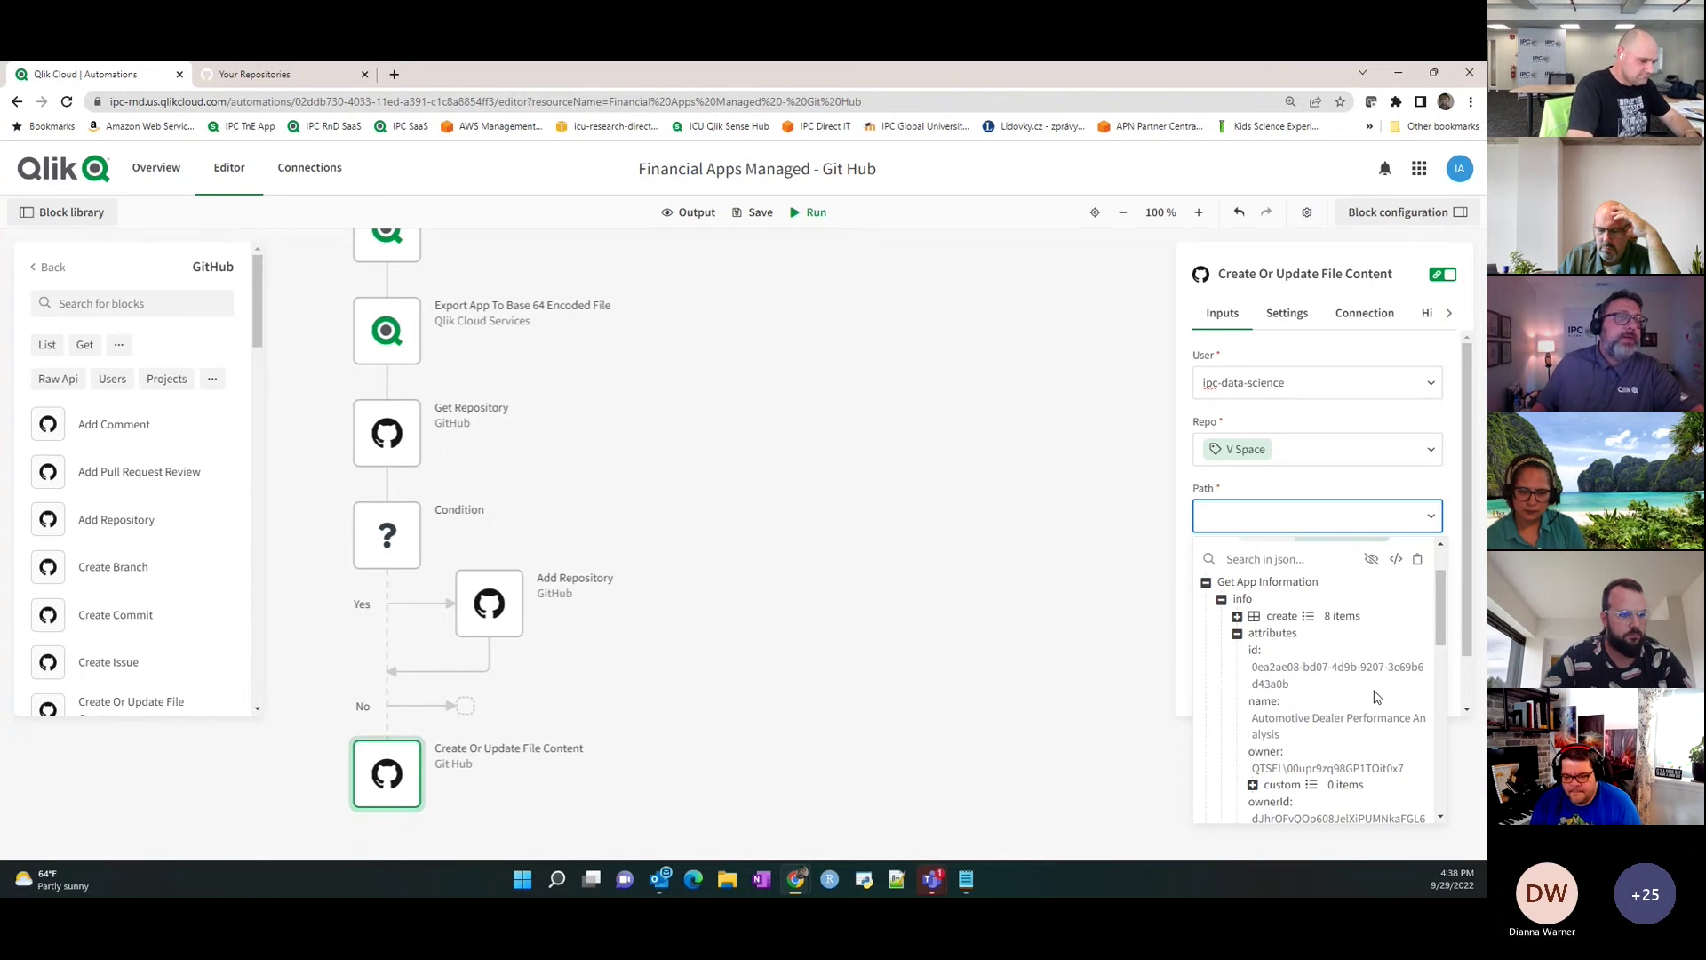
{"action": "left_click", "coordinate": [1263, 703]}
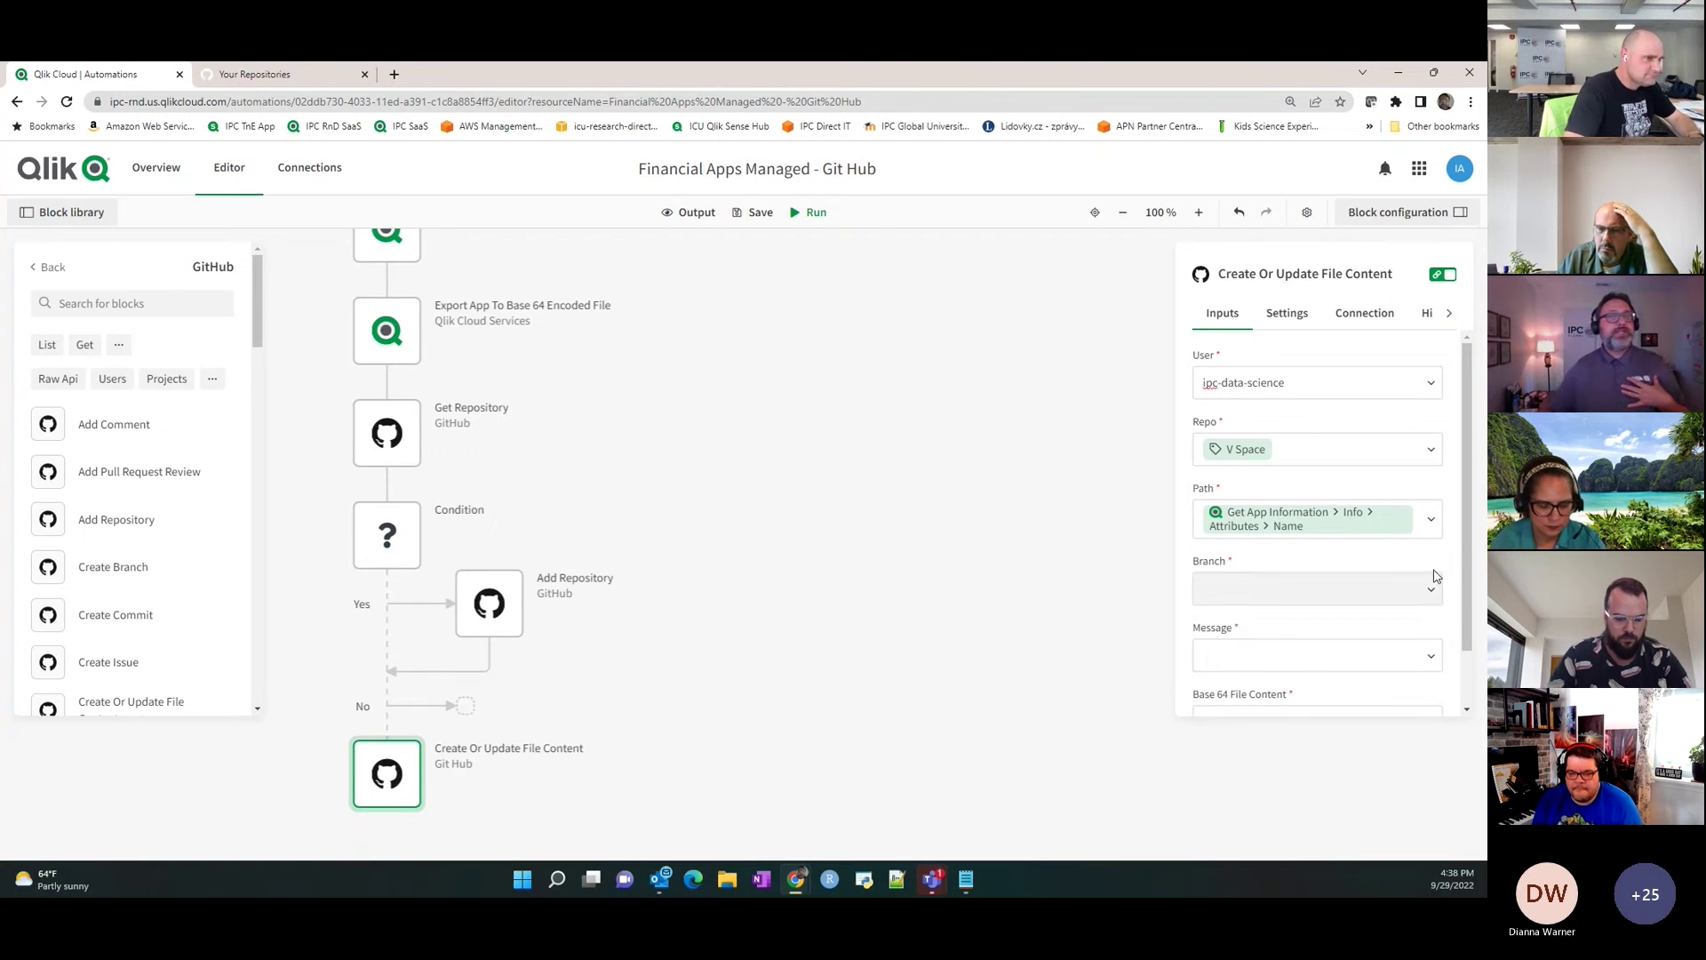
{"action": "left_click", "coordinate": [1425, 524]}
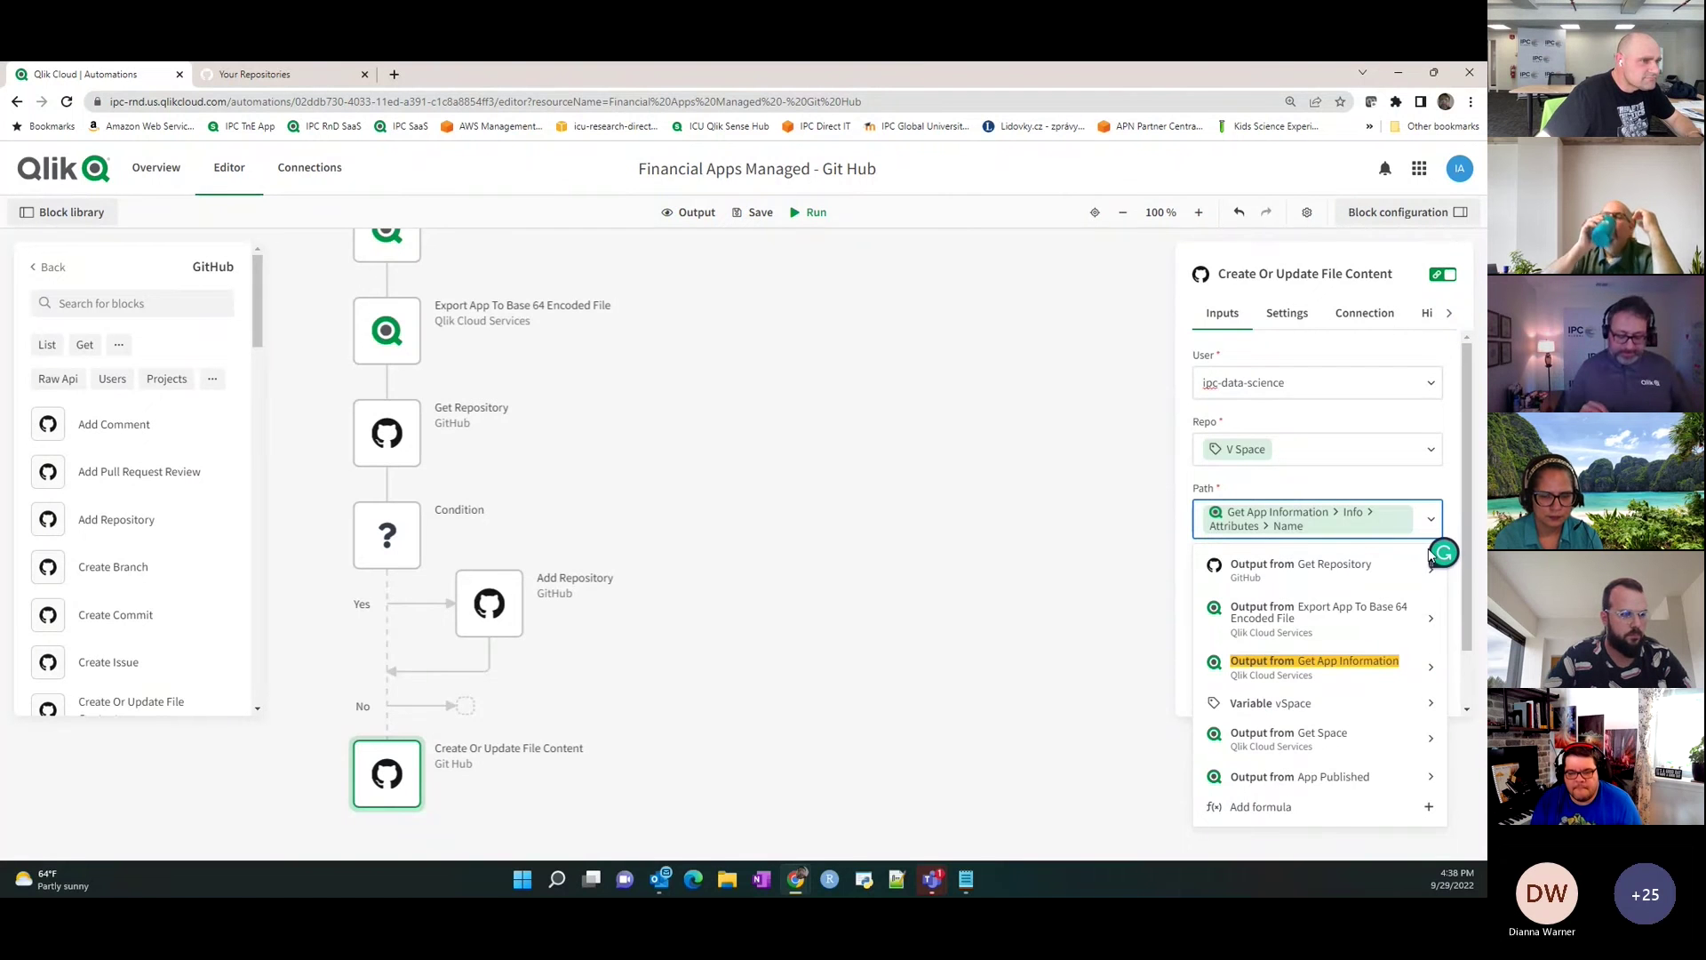
{"action": "type", "text": ".qvf"}
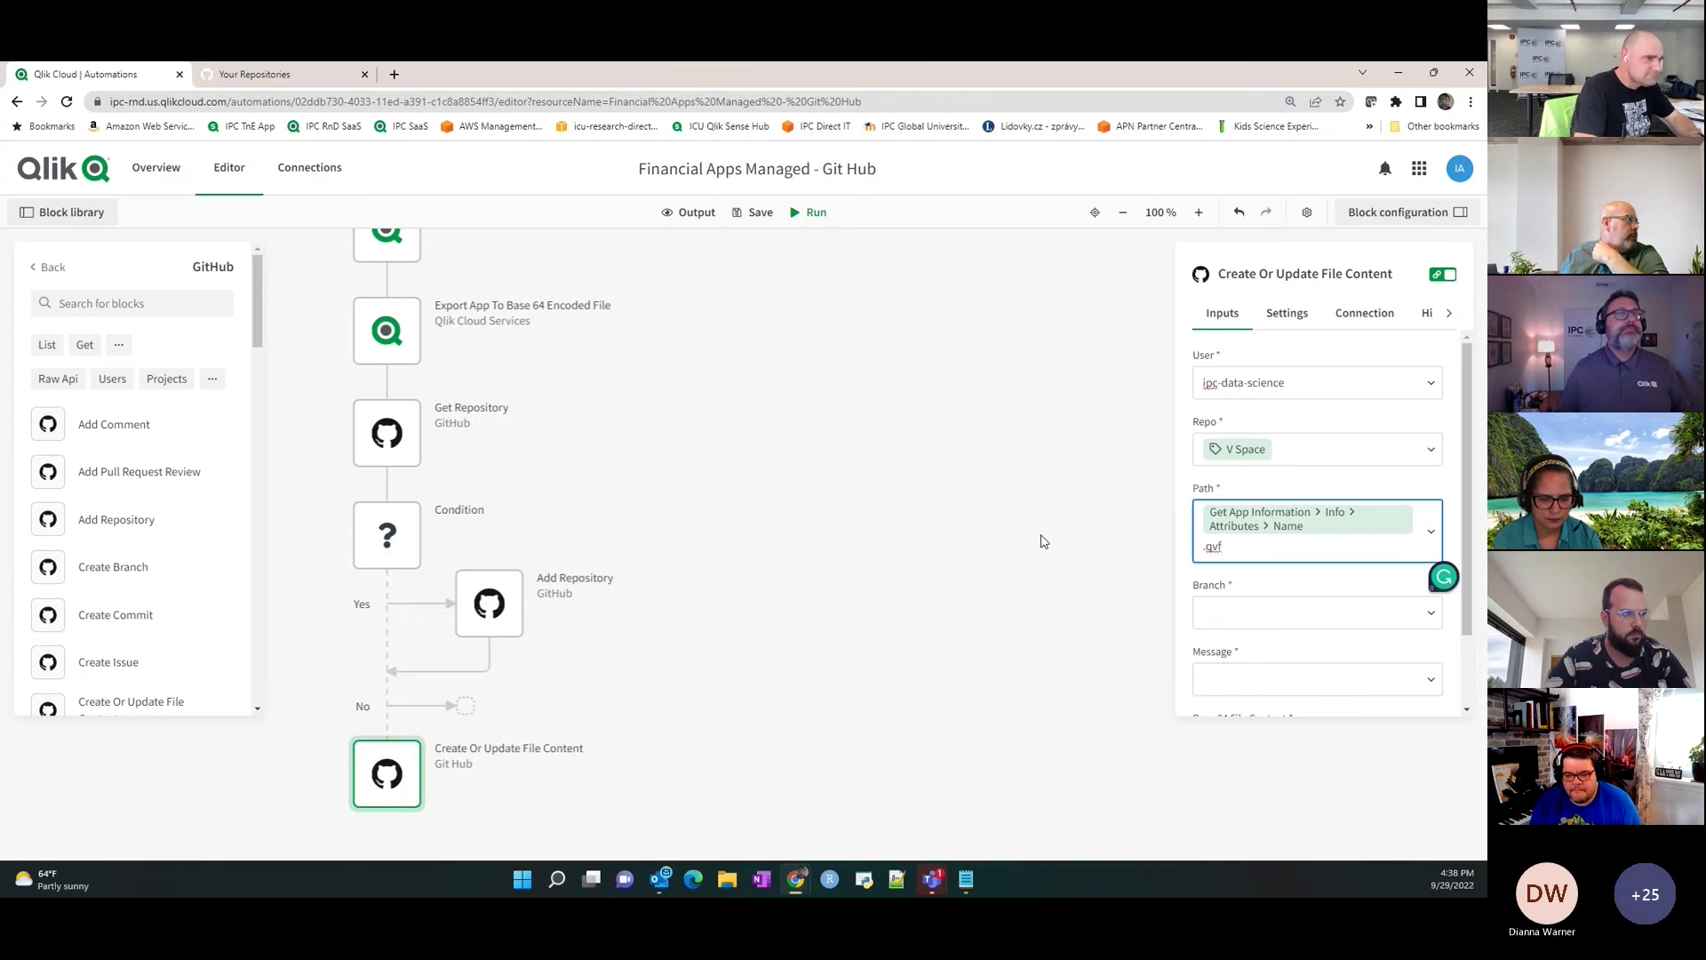
Set the Create Or Update File Content block's Branch to main.
{"action": "left_click", "coordinate": [1231, 624]}
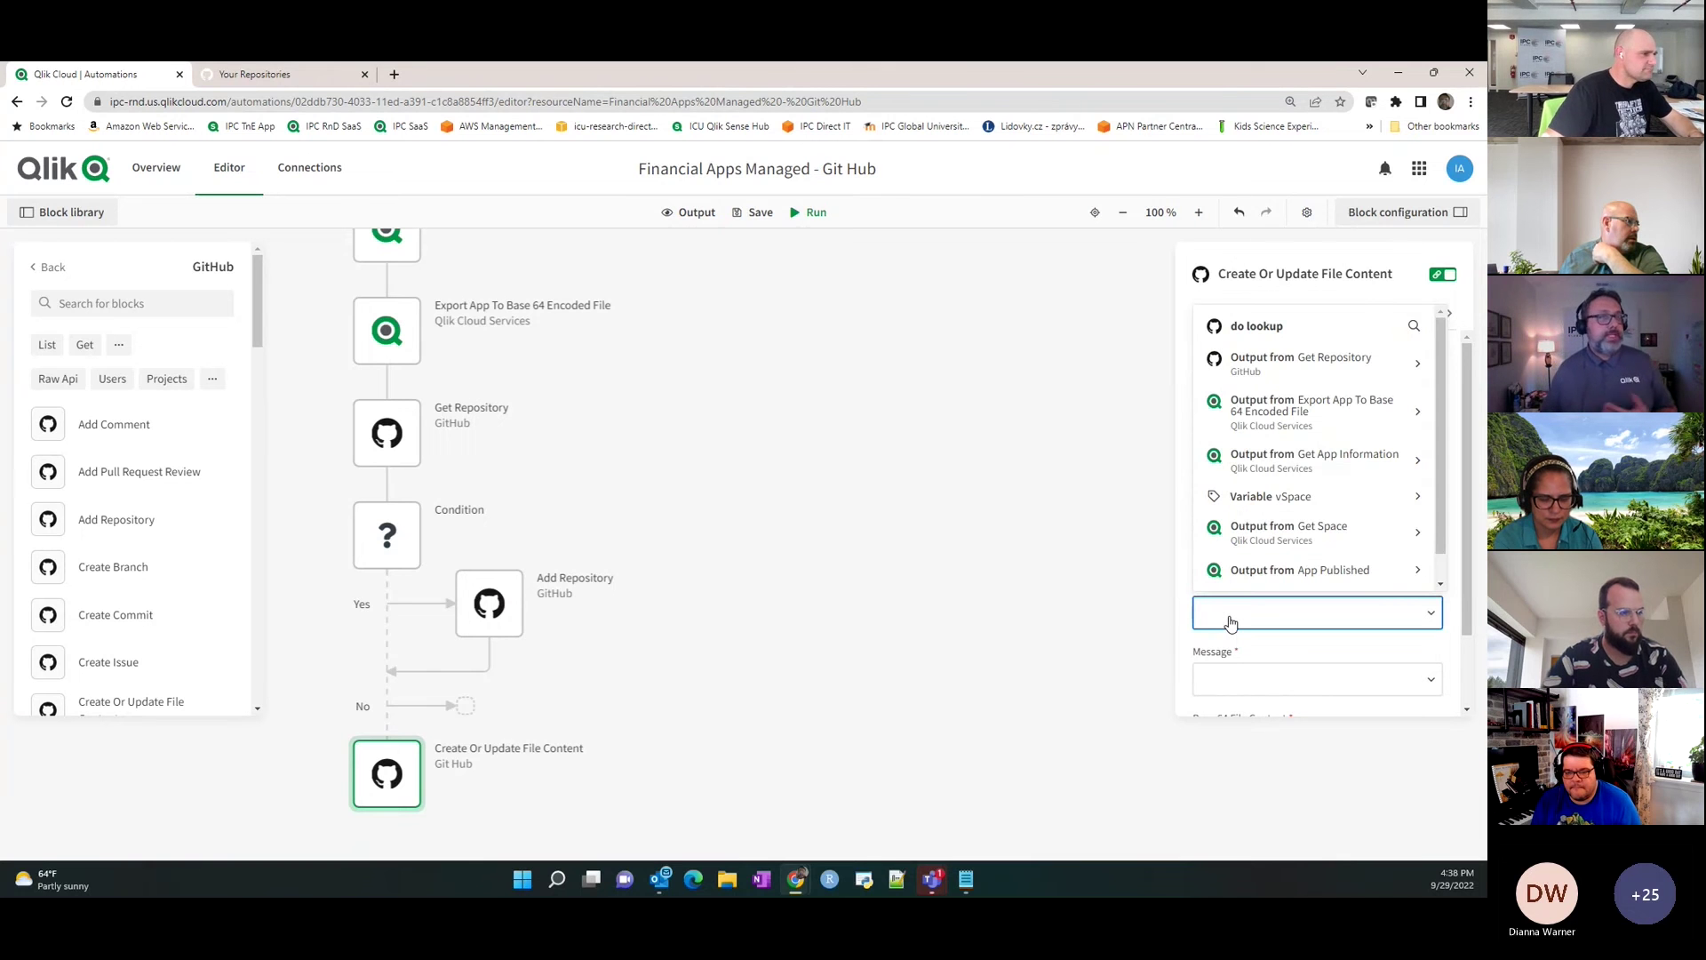
{"action": "type", "text": "main"}
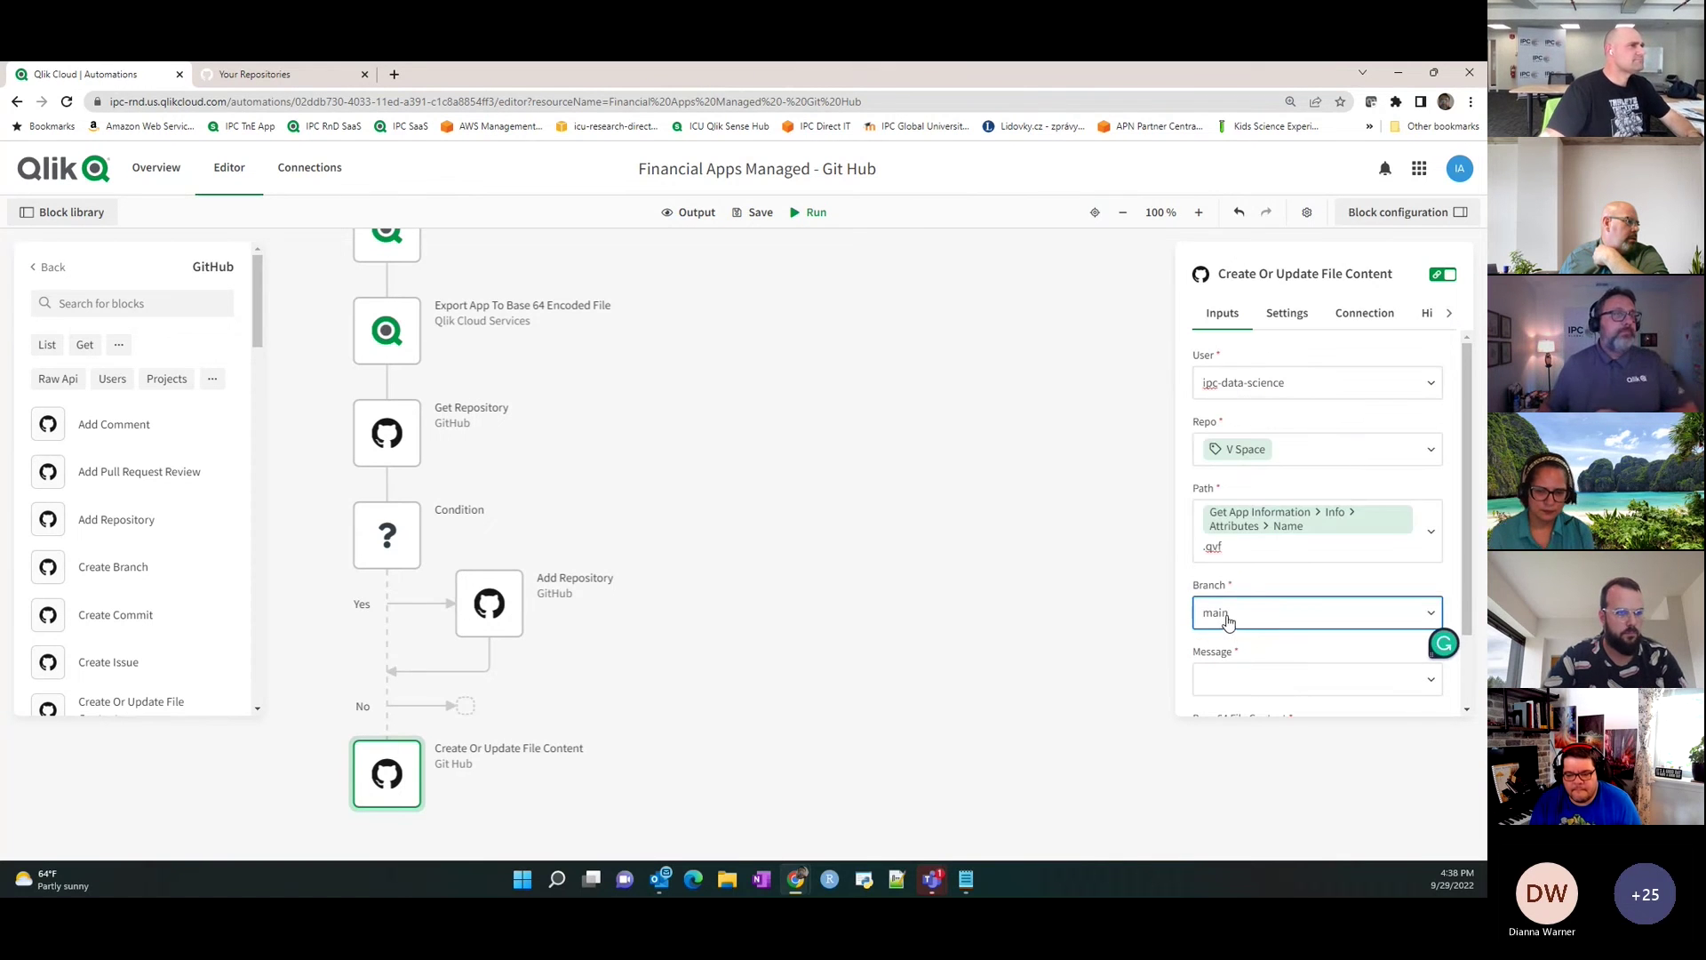
{"action": "left_click", "coordinate": [1085, 555]}
Switch to GitHub, check the branch name in the qlik-r-t-test-2-sample repository, and return to the Qlik automation.
{"action": "left_click", "coordinate": [293, 80]}
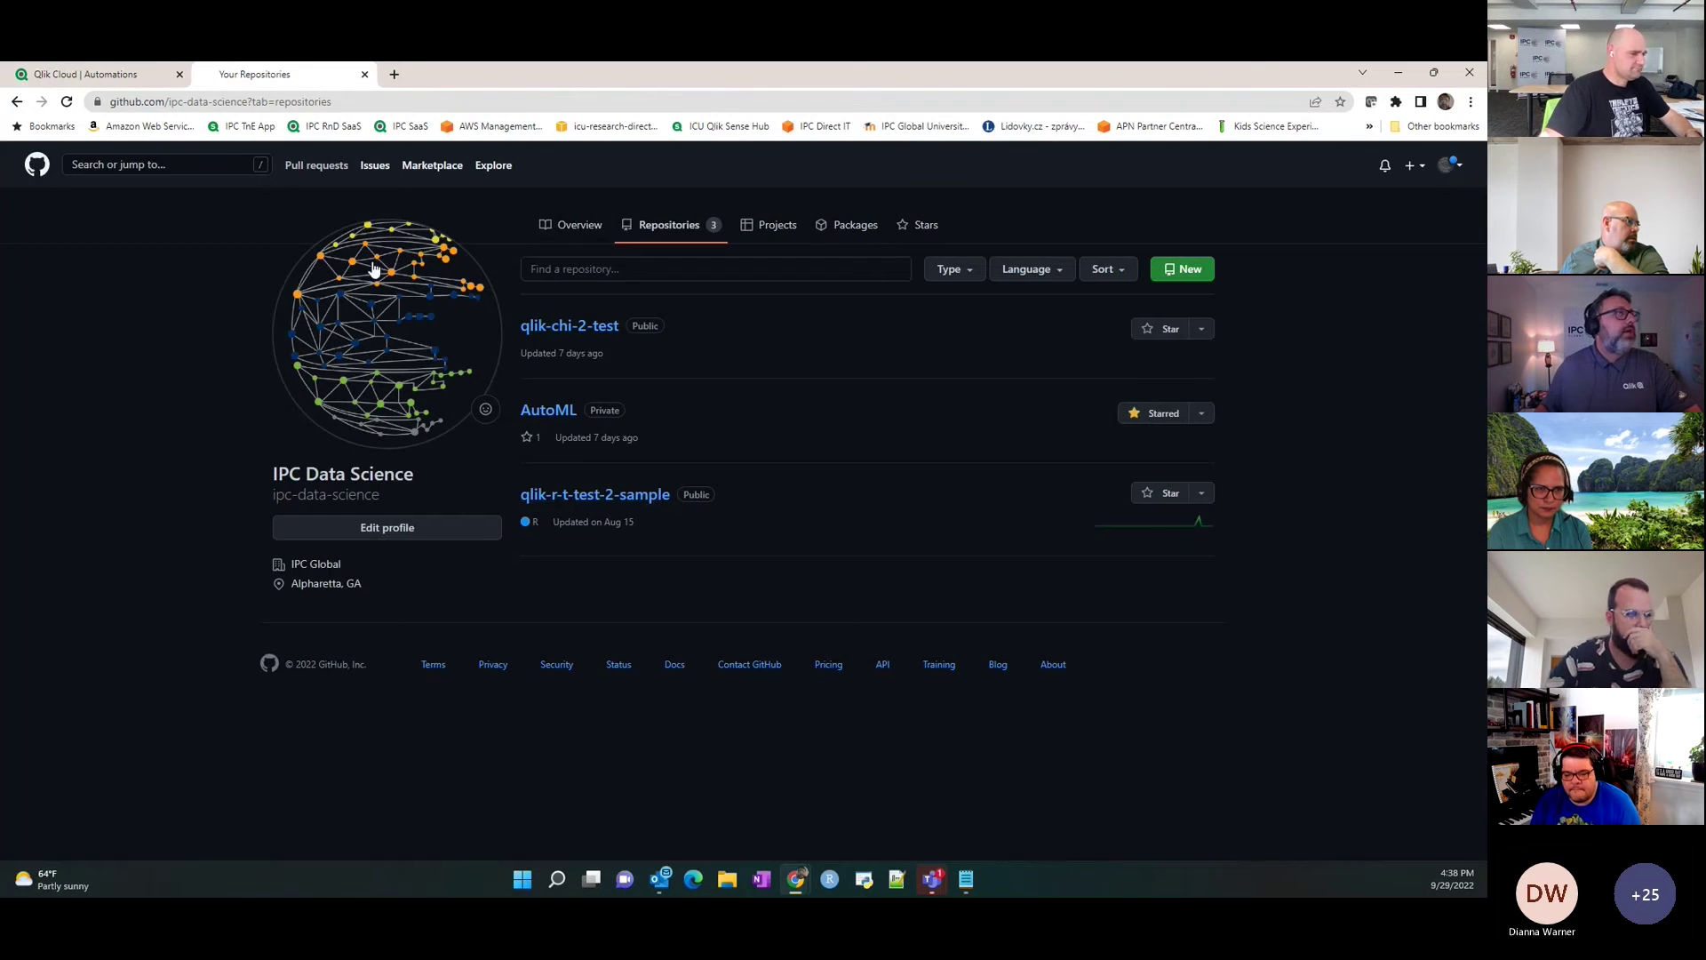
{"action": "left_click", "coordinate": [573, 494]}
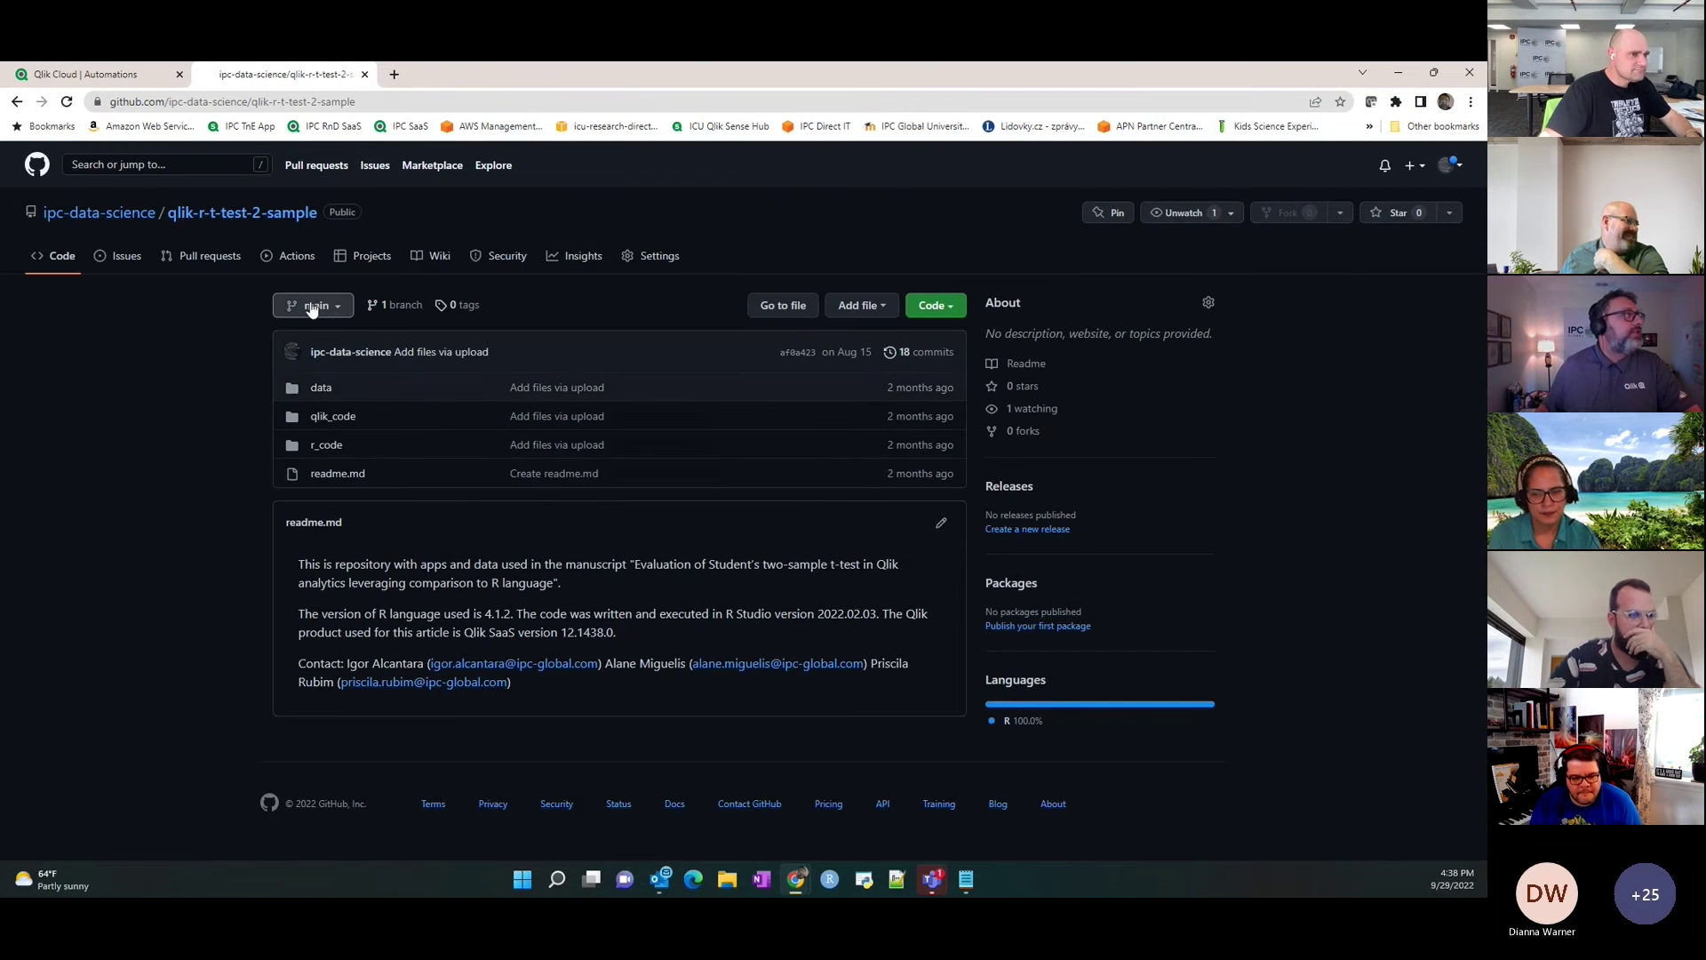
{"action": "left_click", "coordinate": [17, 101]}
{"action": "left_click", "coordinate": [89, 74]}
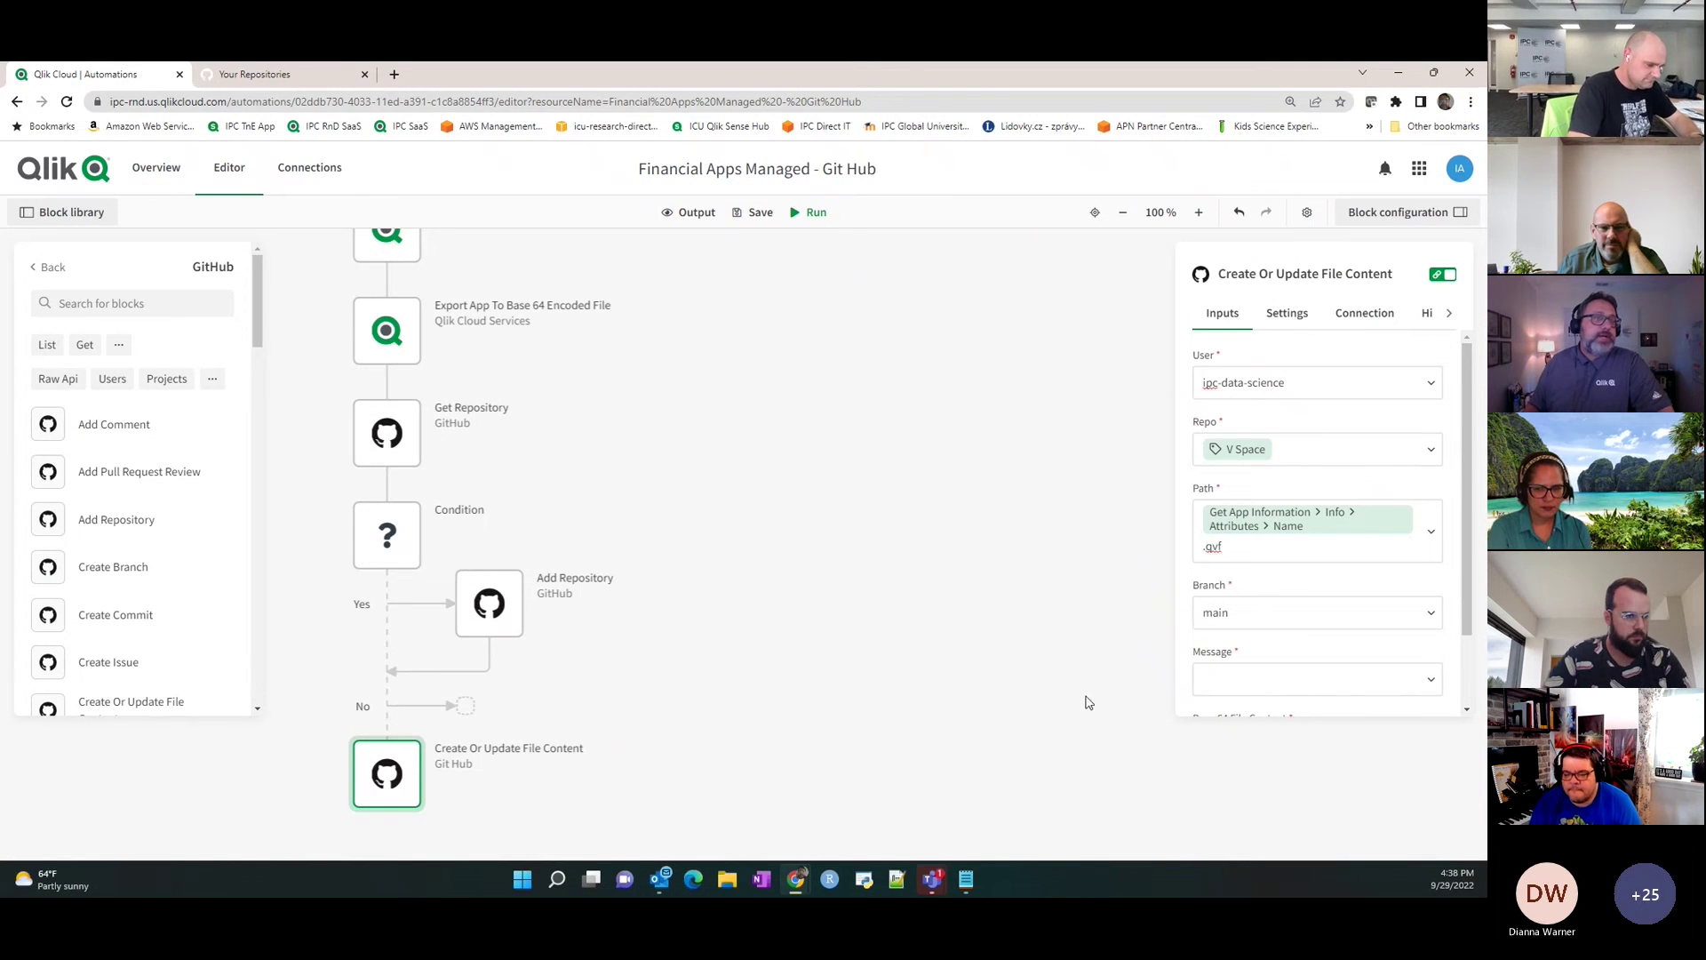
Set the Create Or Update File Content block's Message to "New app is now in GitHub".
{"action": "scroll", "coordinate": [1388, 553], "scroll_direction": "down", "scroll_amount": 2}
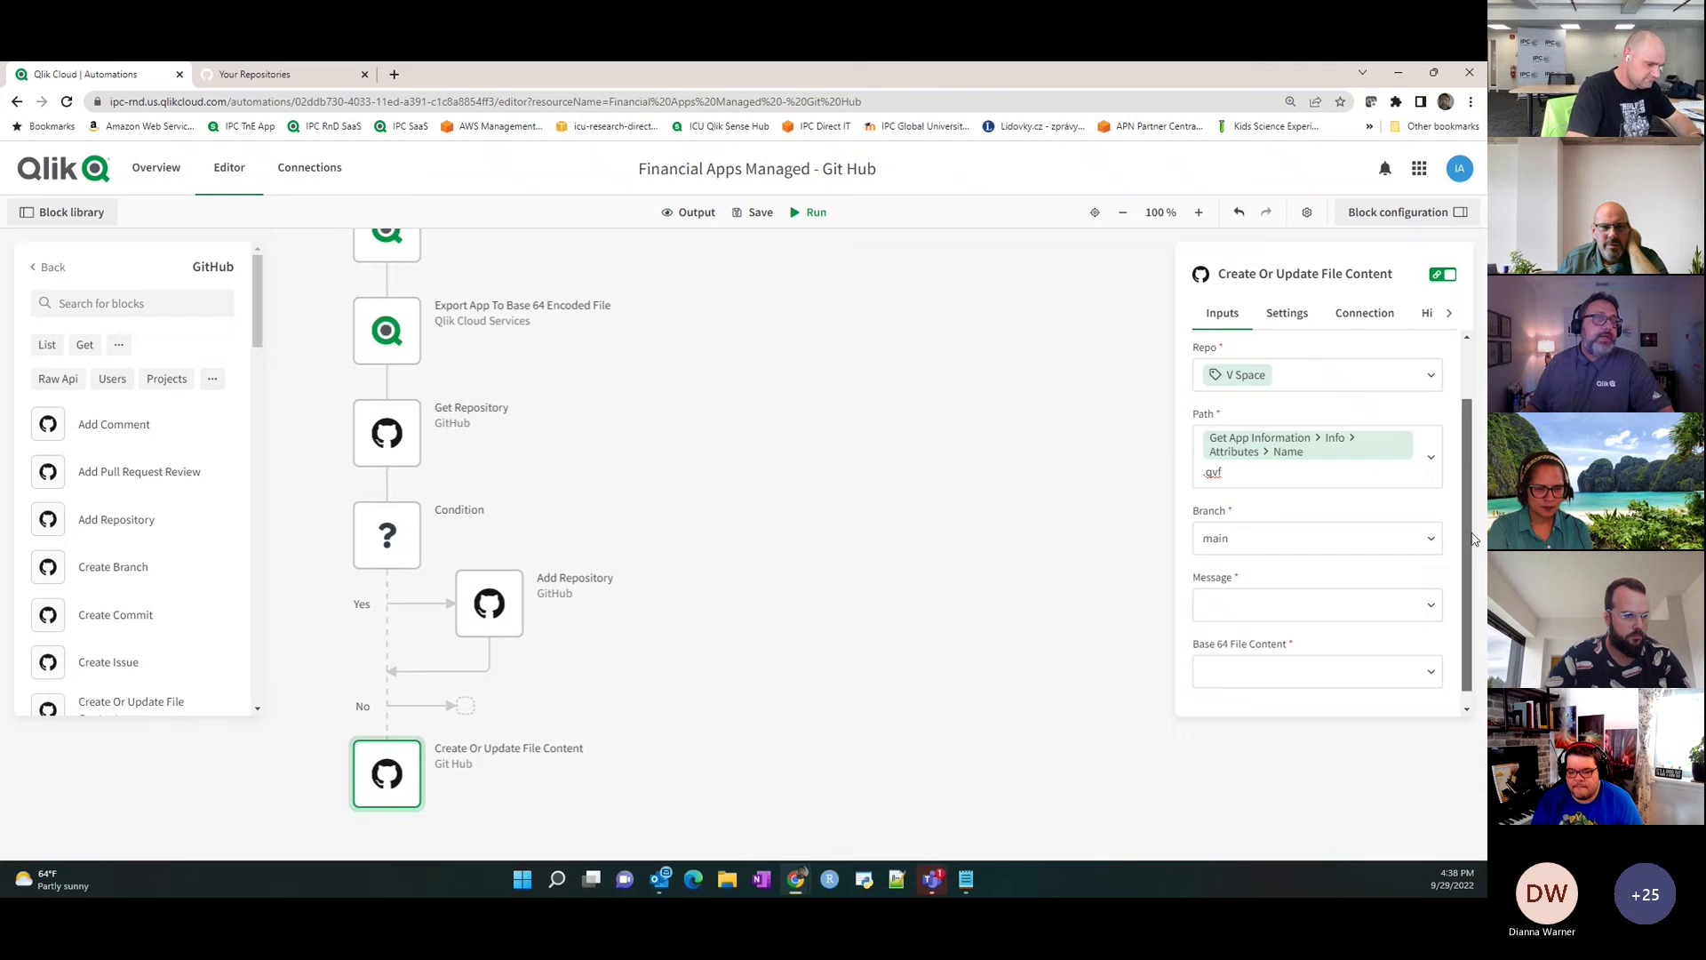
{"action": "left_click", "coordinate": [1339, 589]}
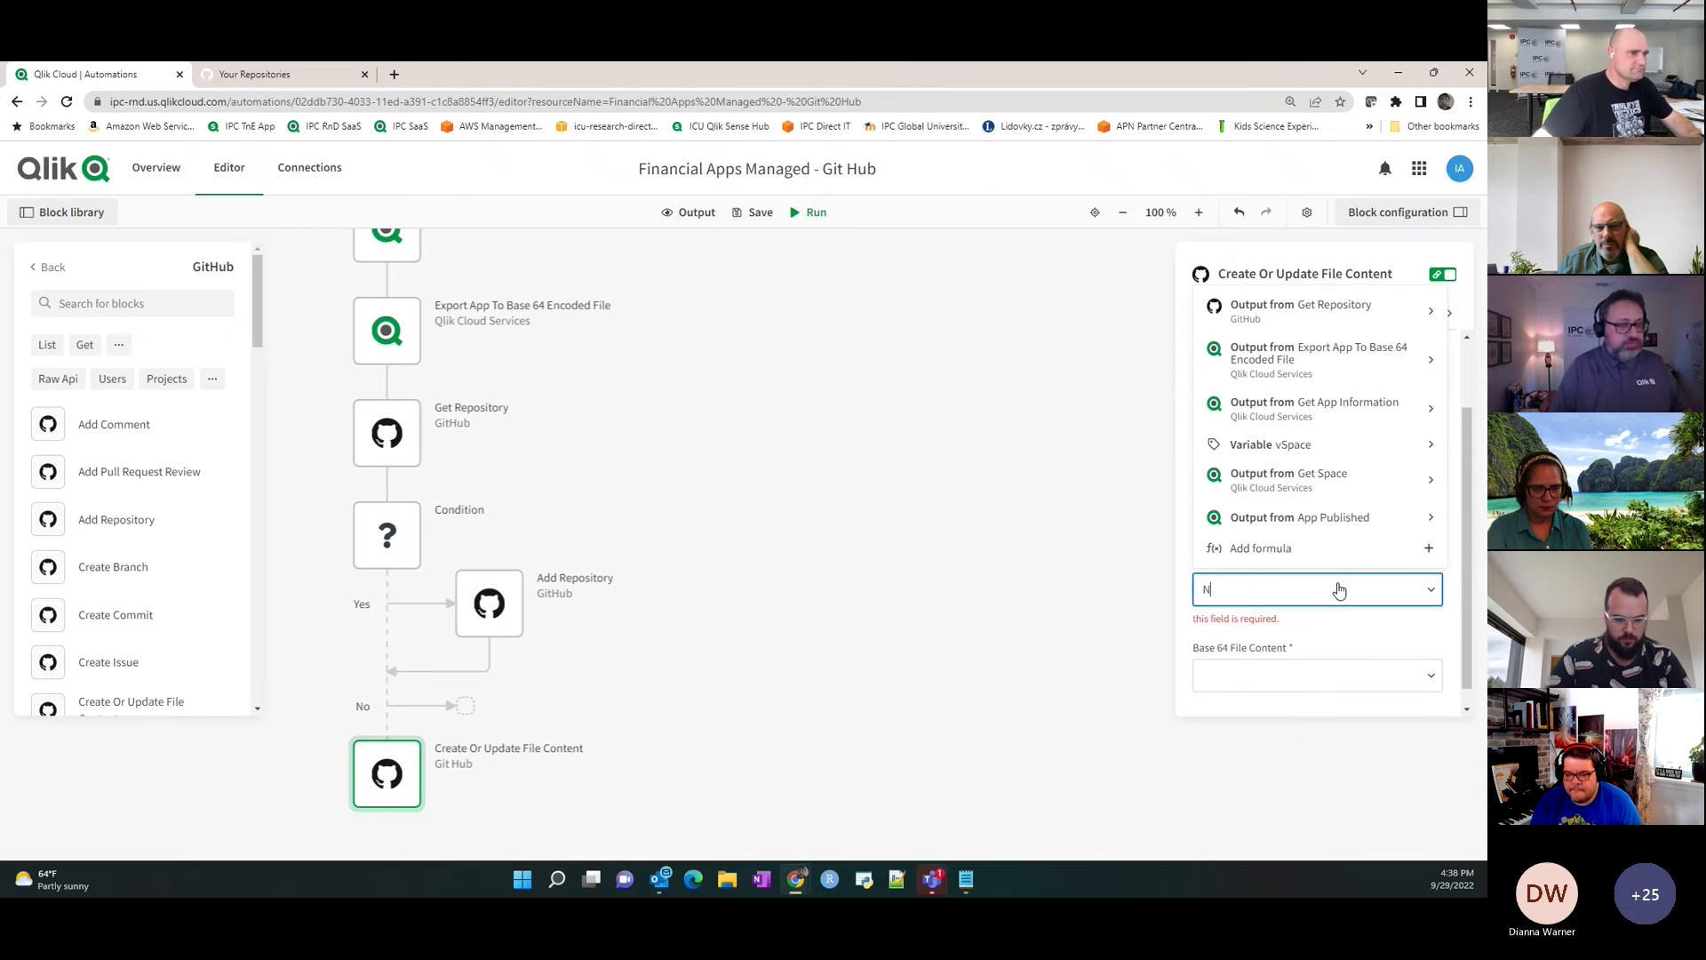
{"action": "type", "text": "New app is"}
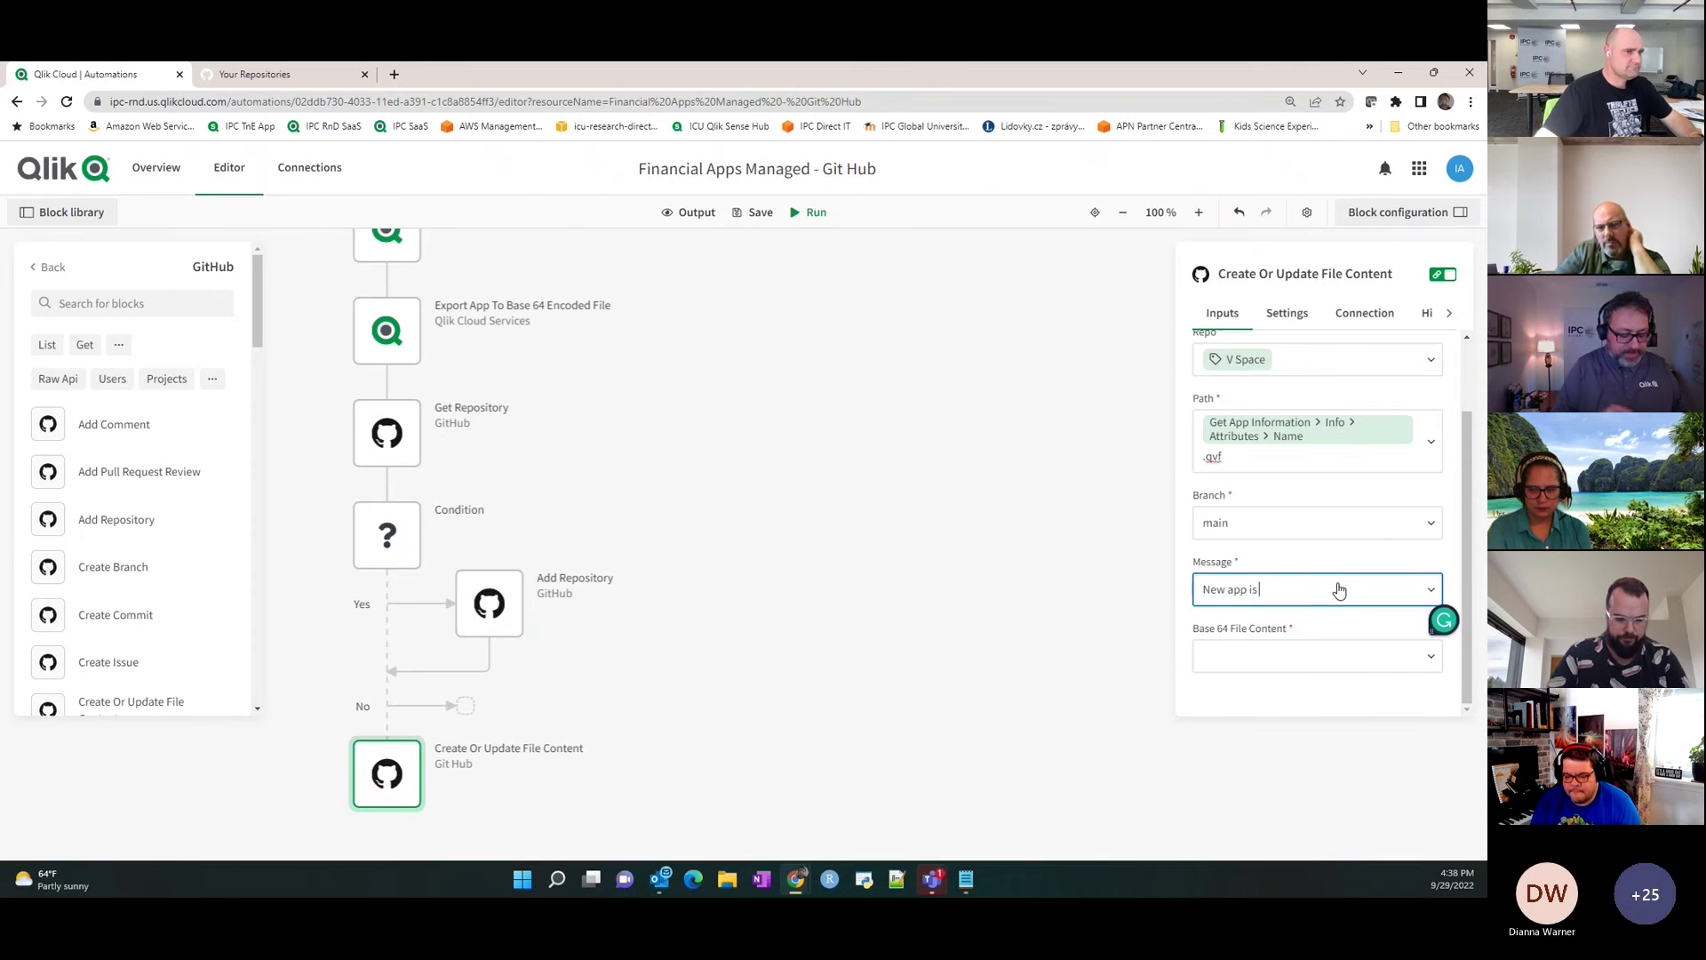
{"action": "type", "text": " now in GitHub"}
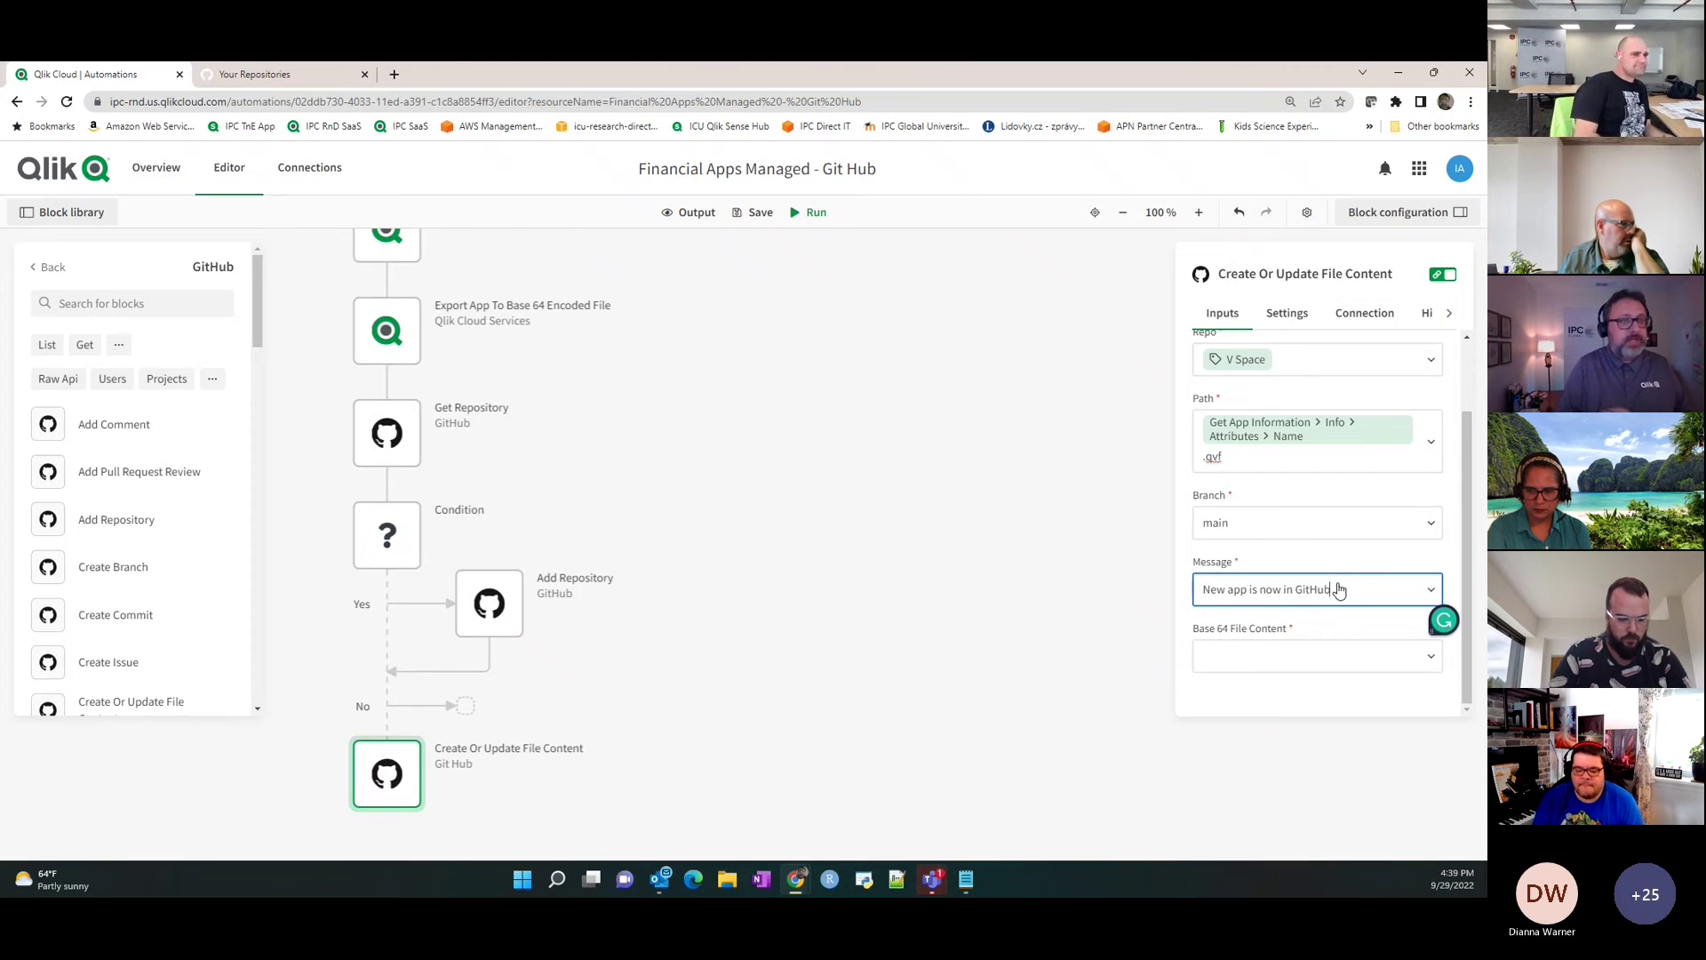
Set the Create Or Update File Content block's Base 64 File Content to the output from Export App To Base 64 Encoded File.
{"action": "left_click", "coordinate": [1243, 667]}
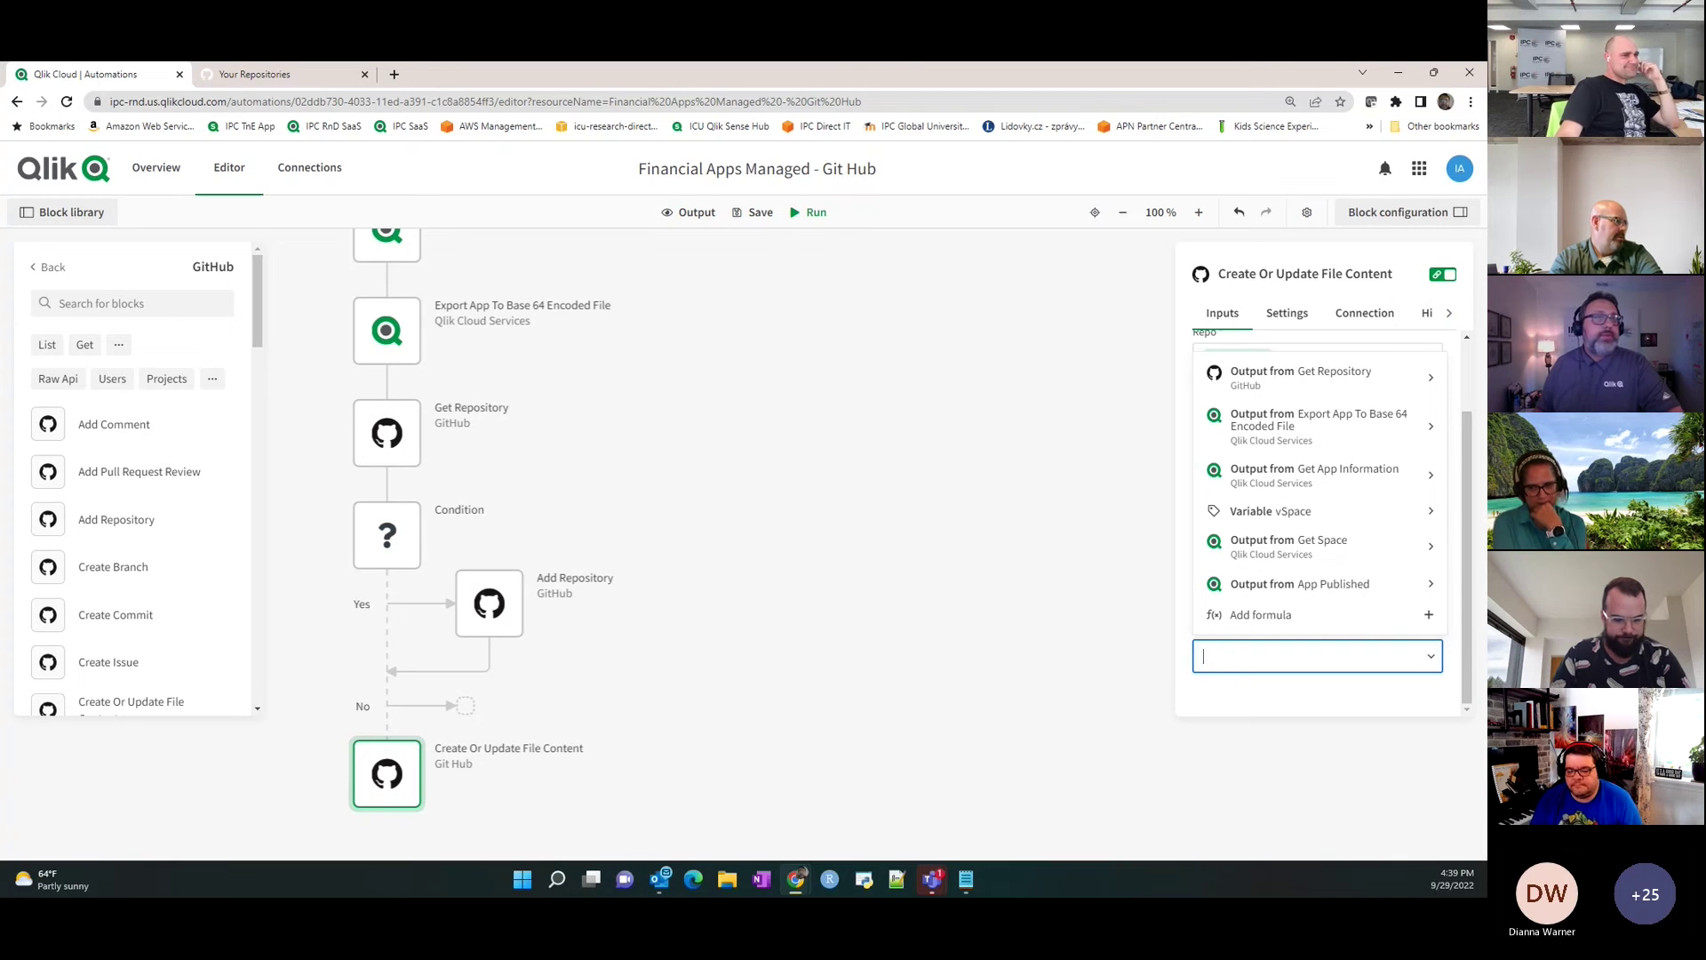
{"action": "left_click", "coordinate": [1277, 428]}
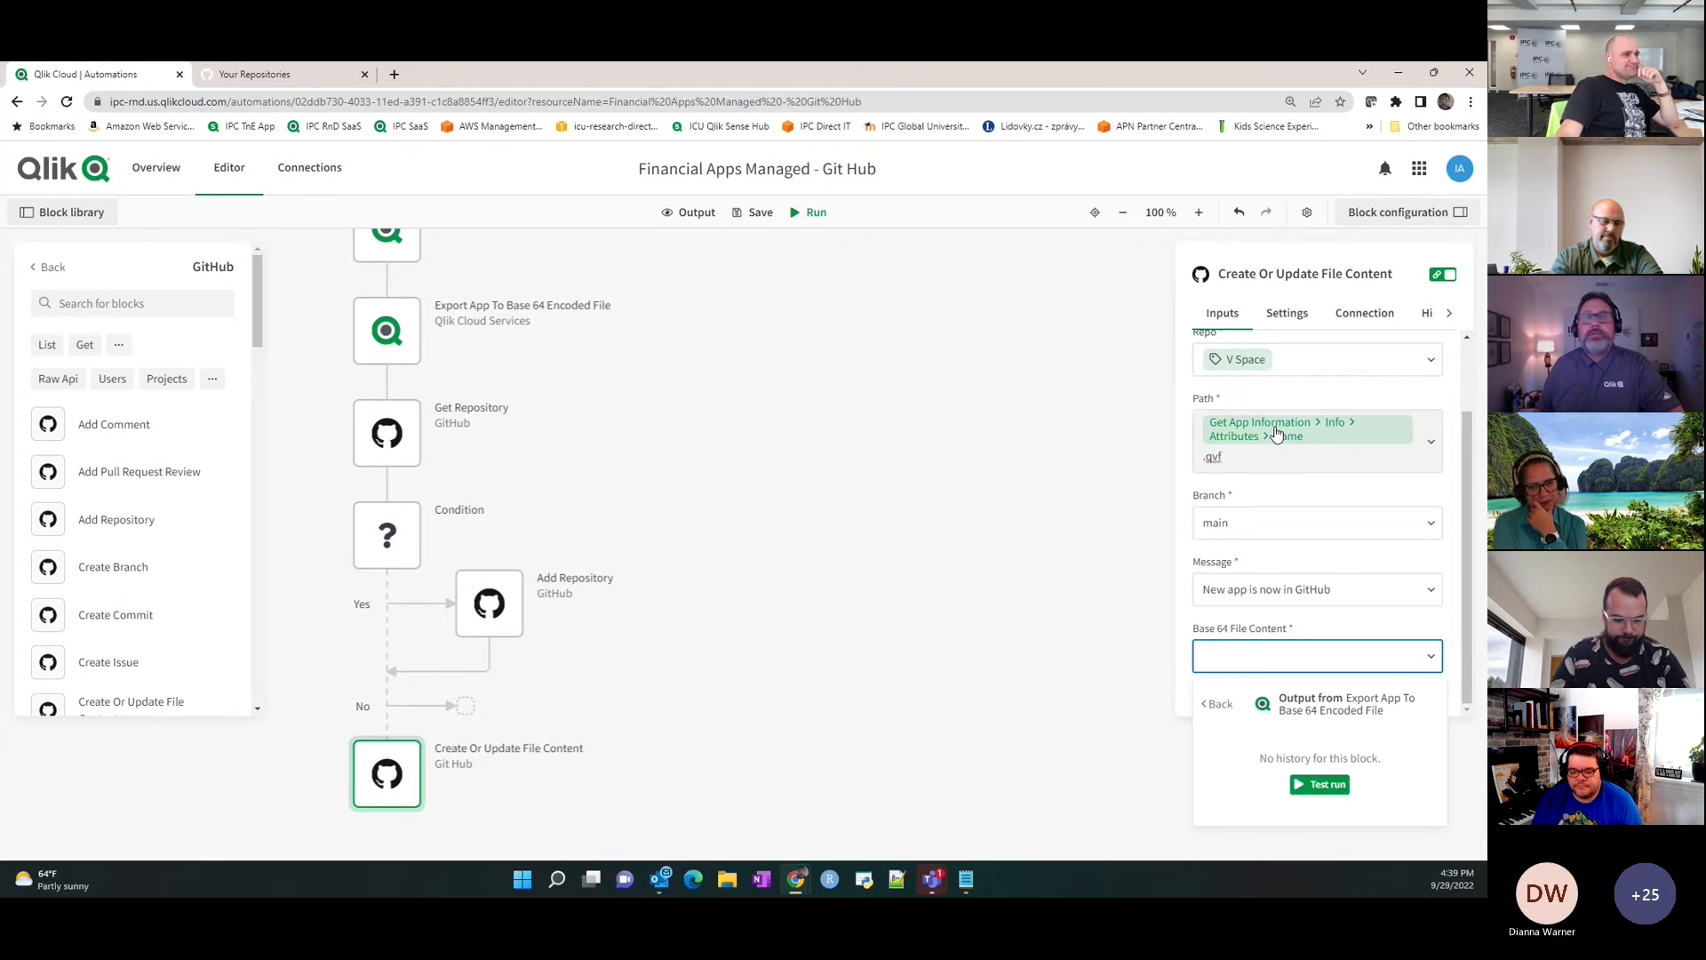
{"action": "left_click", "coordinate": [1319, 705]}
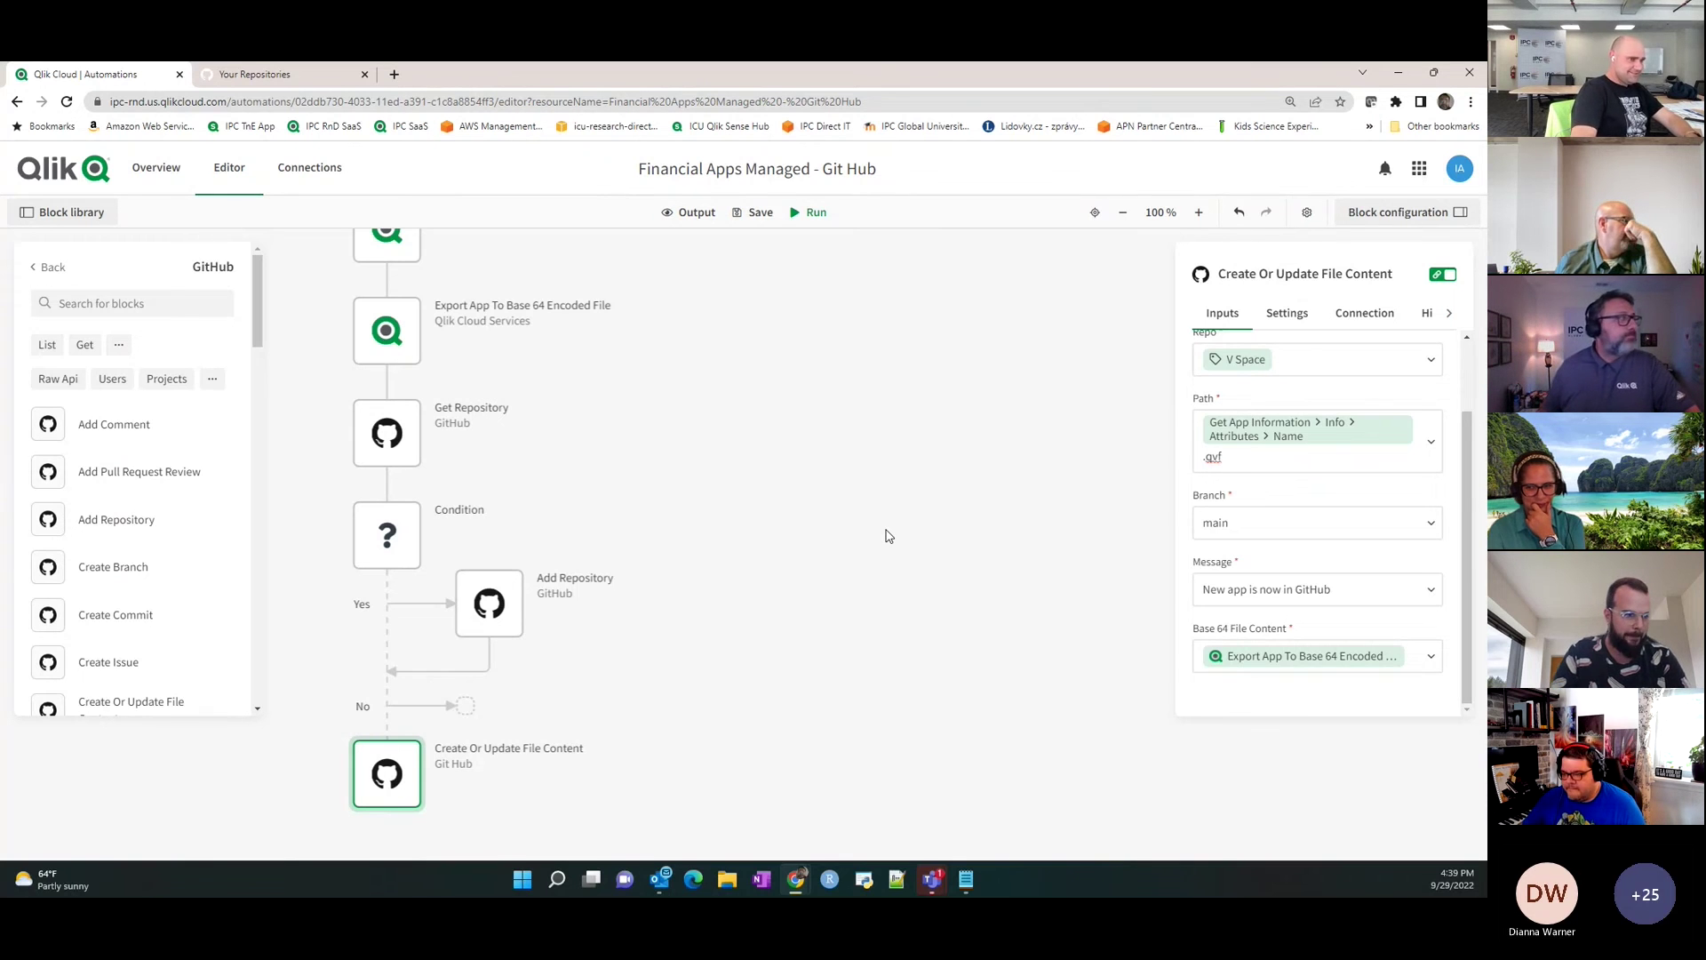
Add a Microsoft Teams Send Message block directly below the Create Or Update File Content block.
{"action": "left_click", "coordinate": [54, 266]}
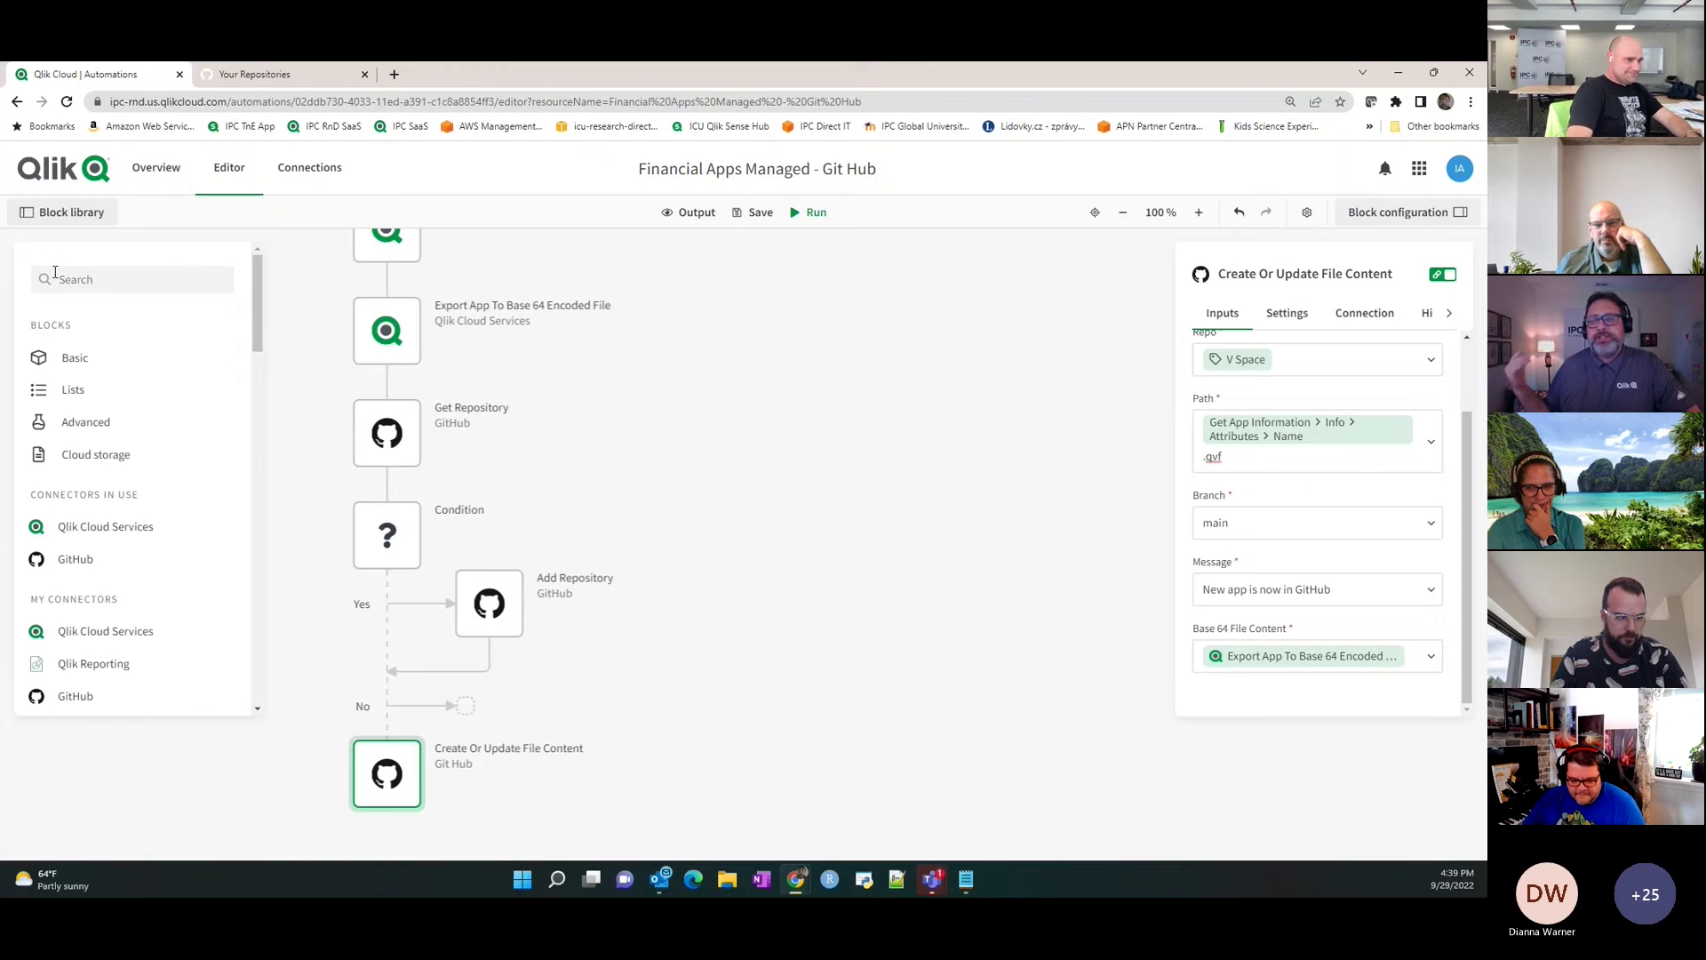
{"action": "scroll", "coordinate": [133, 560], "scroll_direction": "down", "scroll_amount": 3}
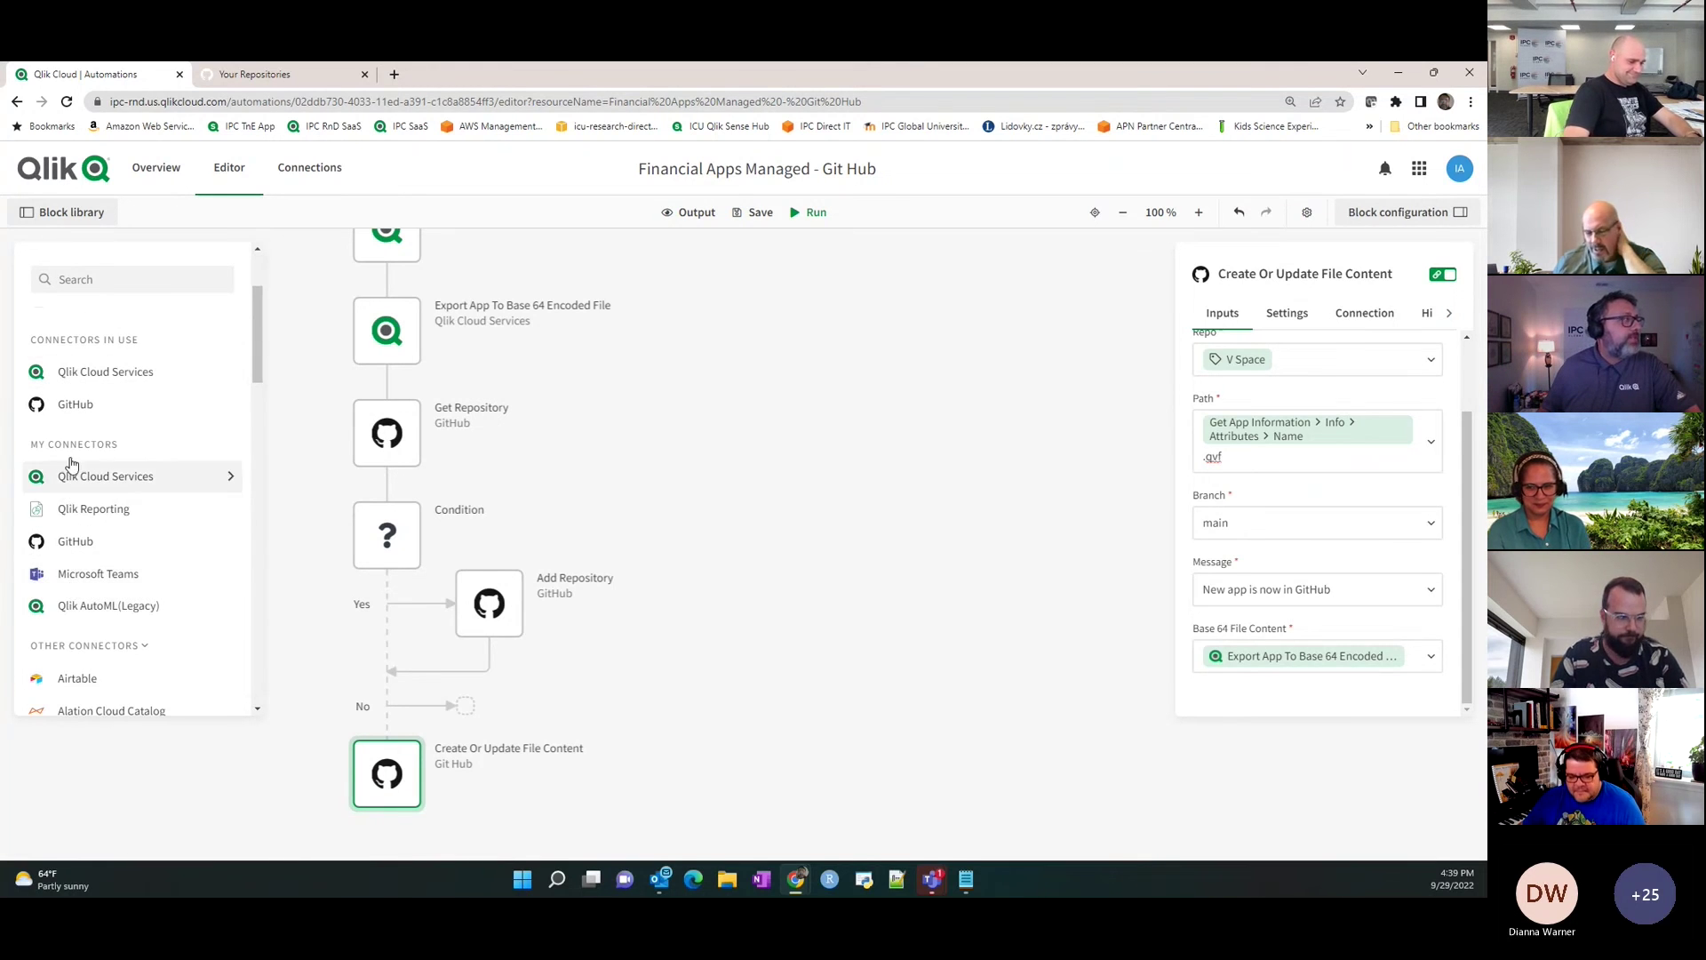
{"action": "left_click", "coordinate": [135, 576]}
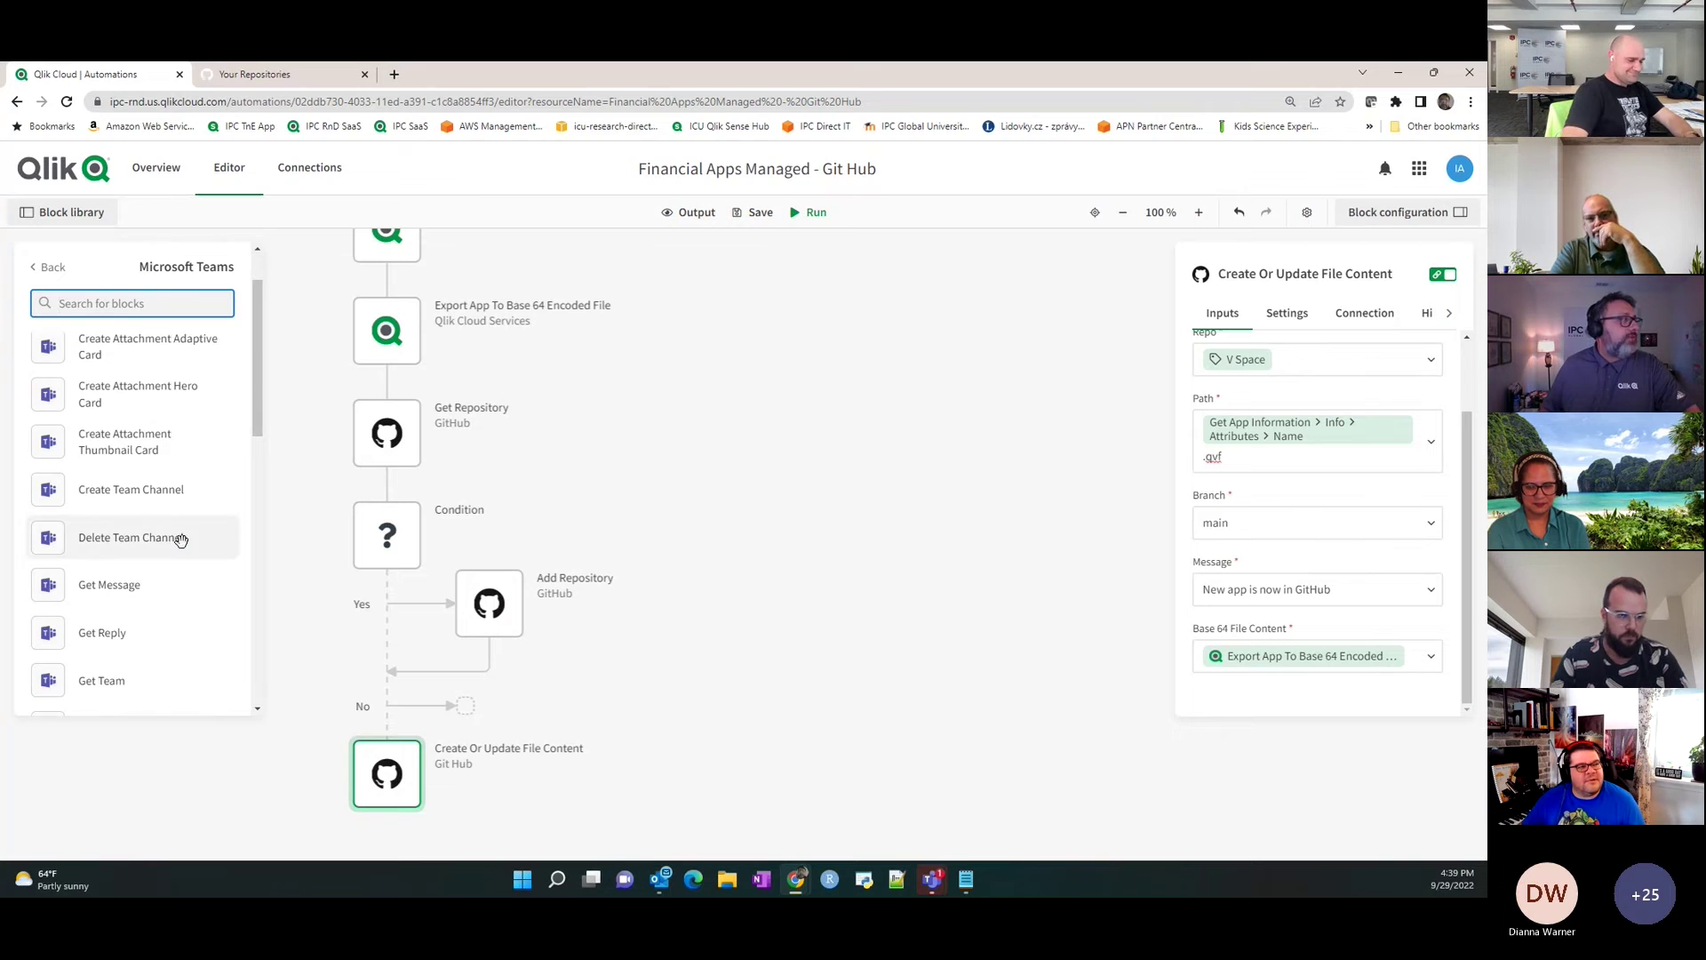
{"action": "scroll", "coordinate": [178, 560], "scroll_direction": "down", "scroll_amount": 2}
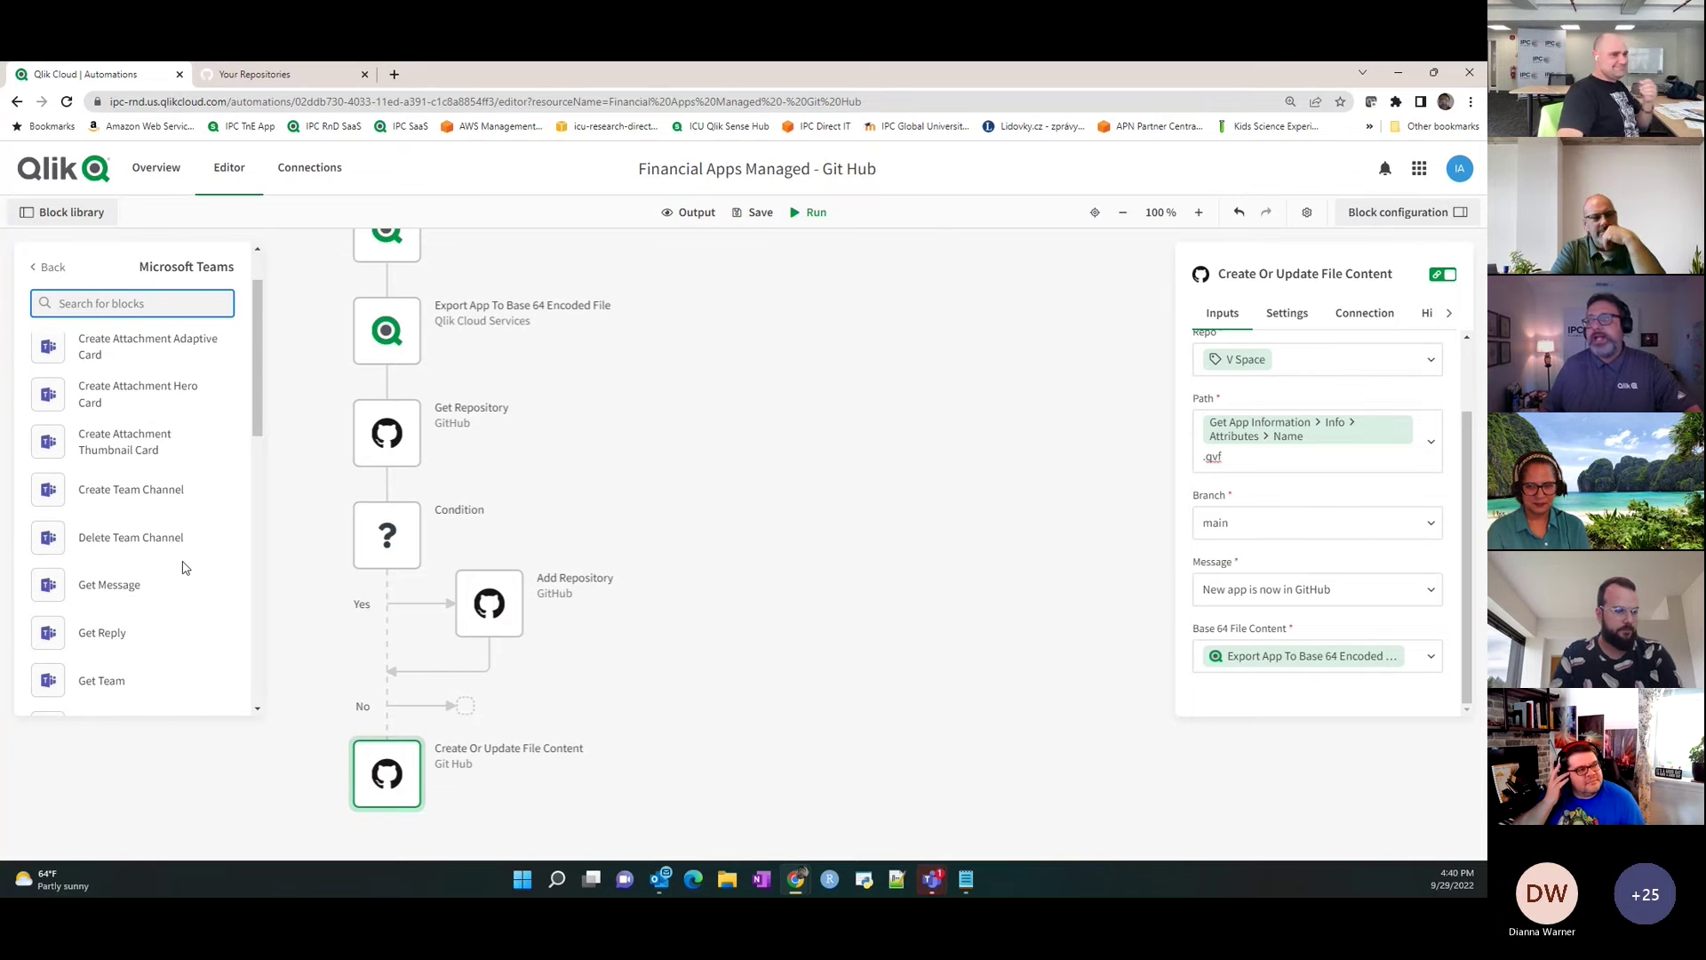
{"action": "scroll", "coordinate": [184, 567], "scroll_direction": "down", "scroll_amount": 15}
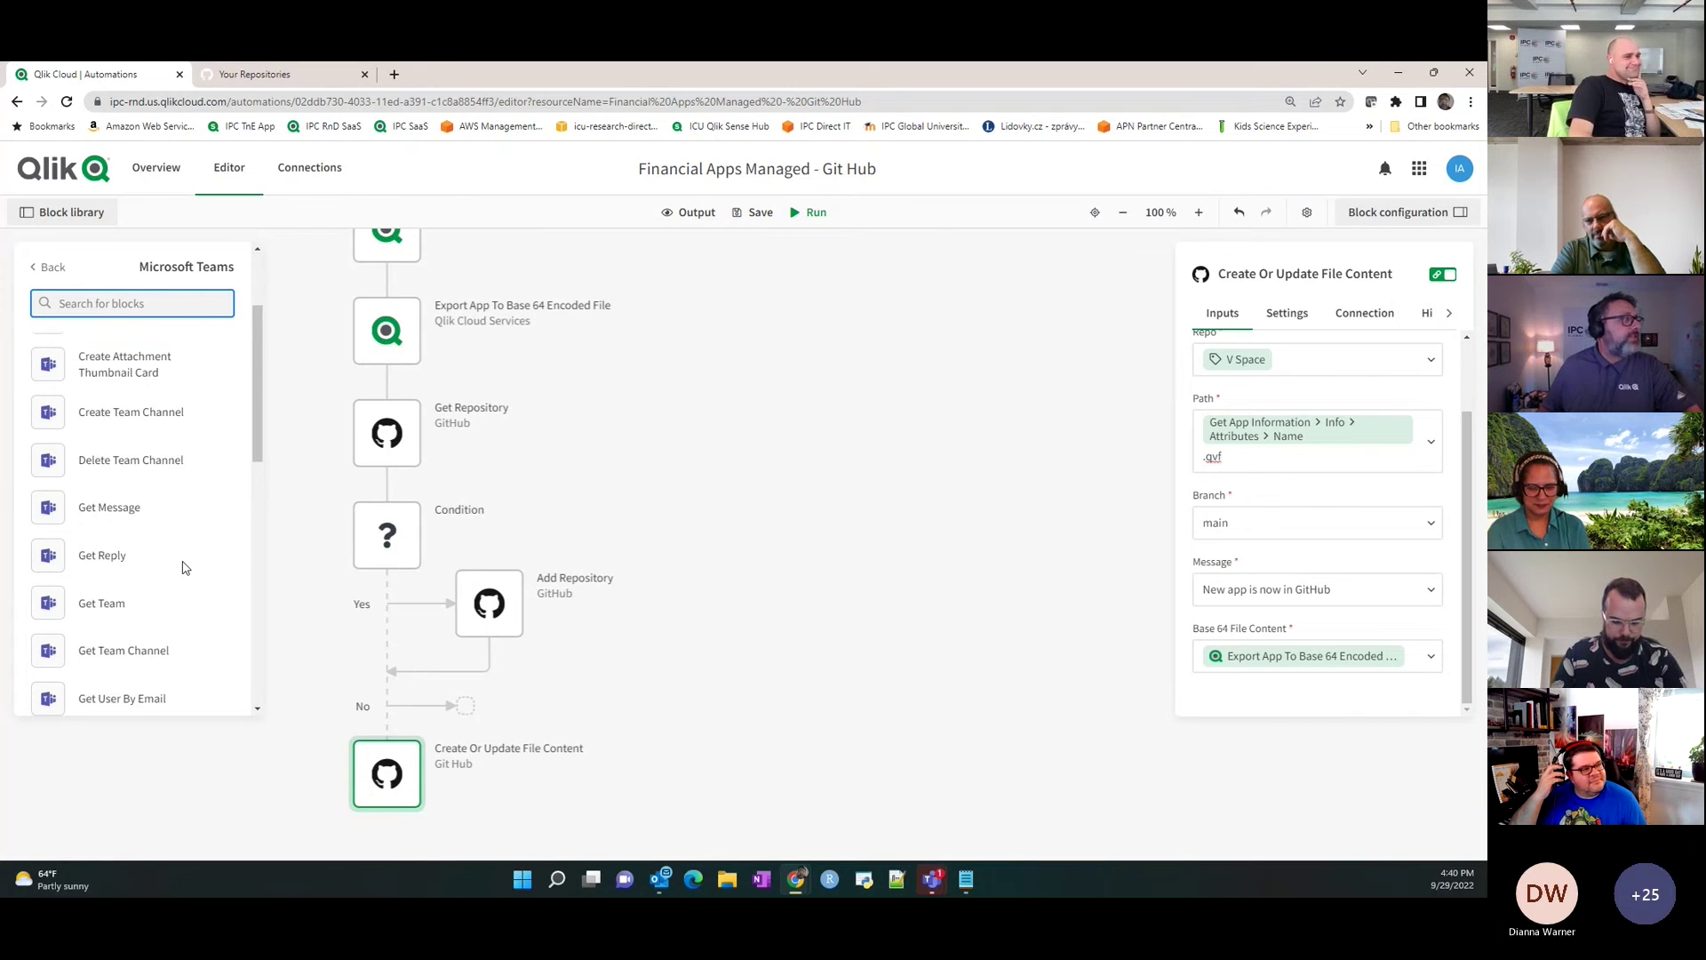
{"action": "scroll", "coordinate": [181, 560], "scroll_direction": "down", "scroll_amount": 4}
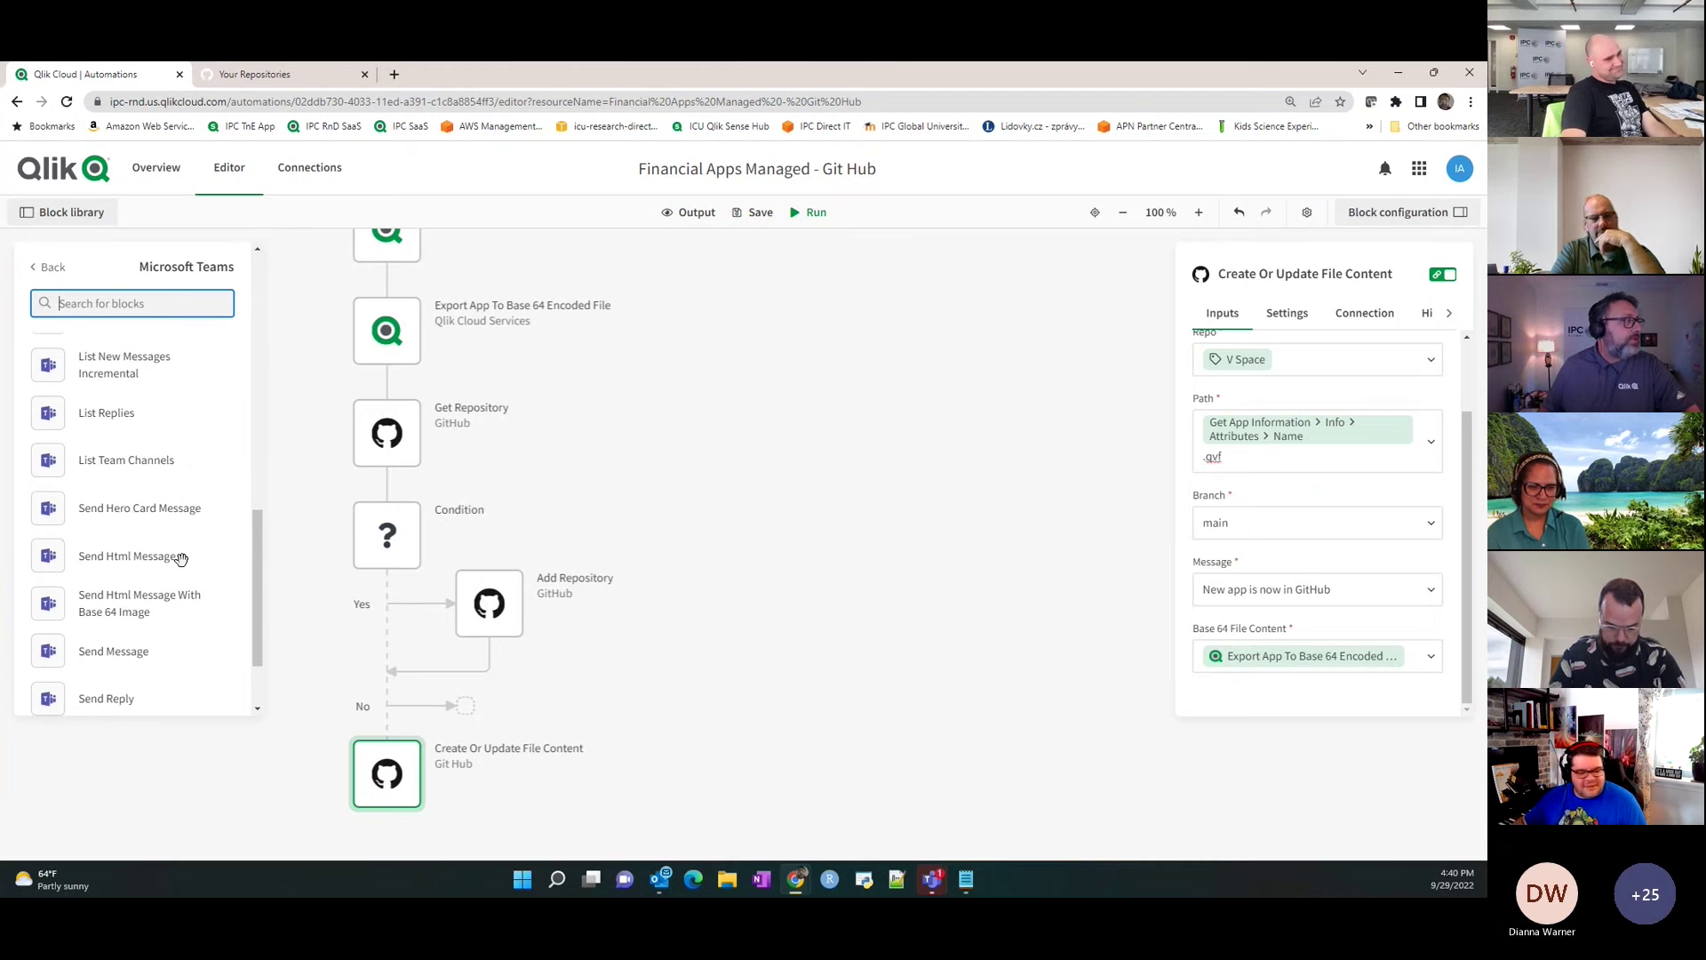
{"action": "left_click_drag", "start_coordinate": [149, 655], "coordinate": [434, 861]}
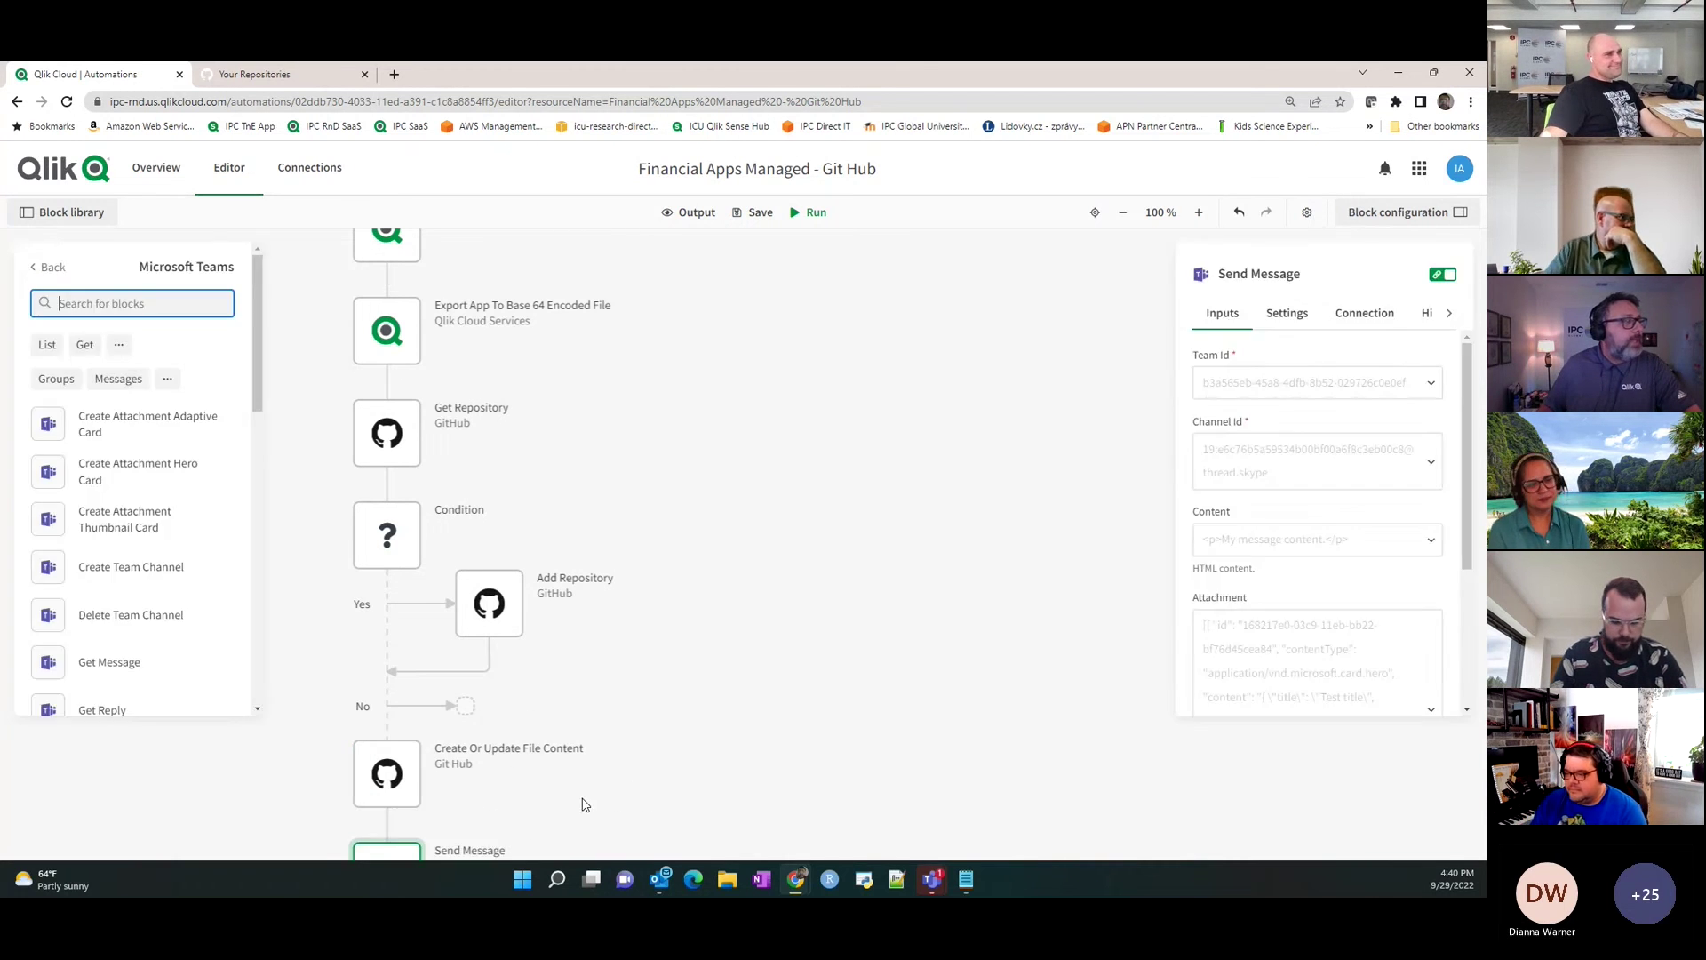
{"action": "scroll", "coordinate": [721, 681], "scroll_direction": "down", "scroll_amount": 2}
{"action": "mouse_move", "coordinate": [402, 728]}
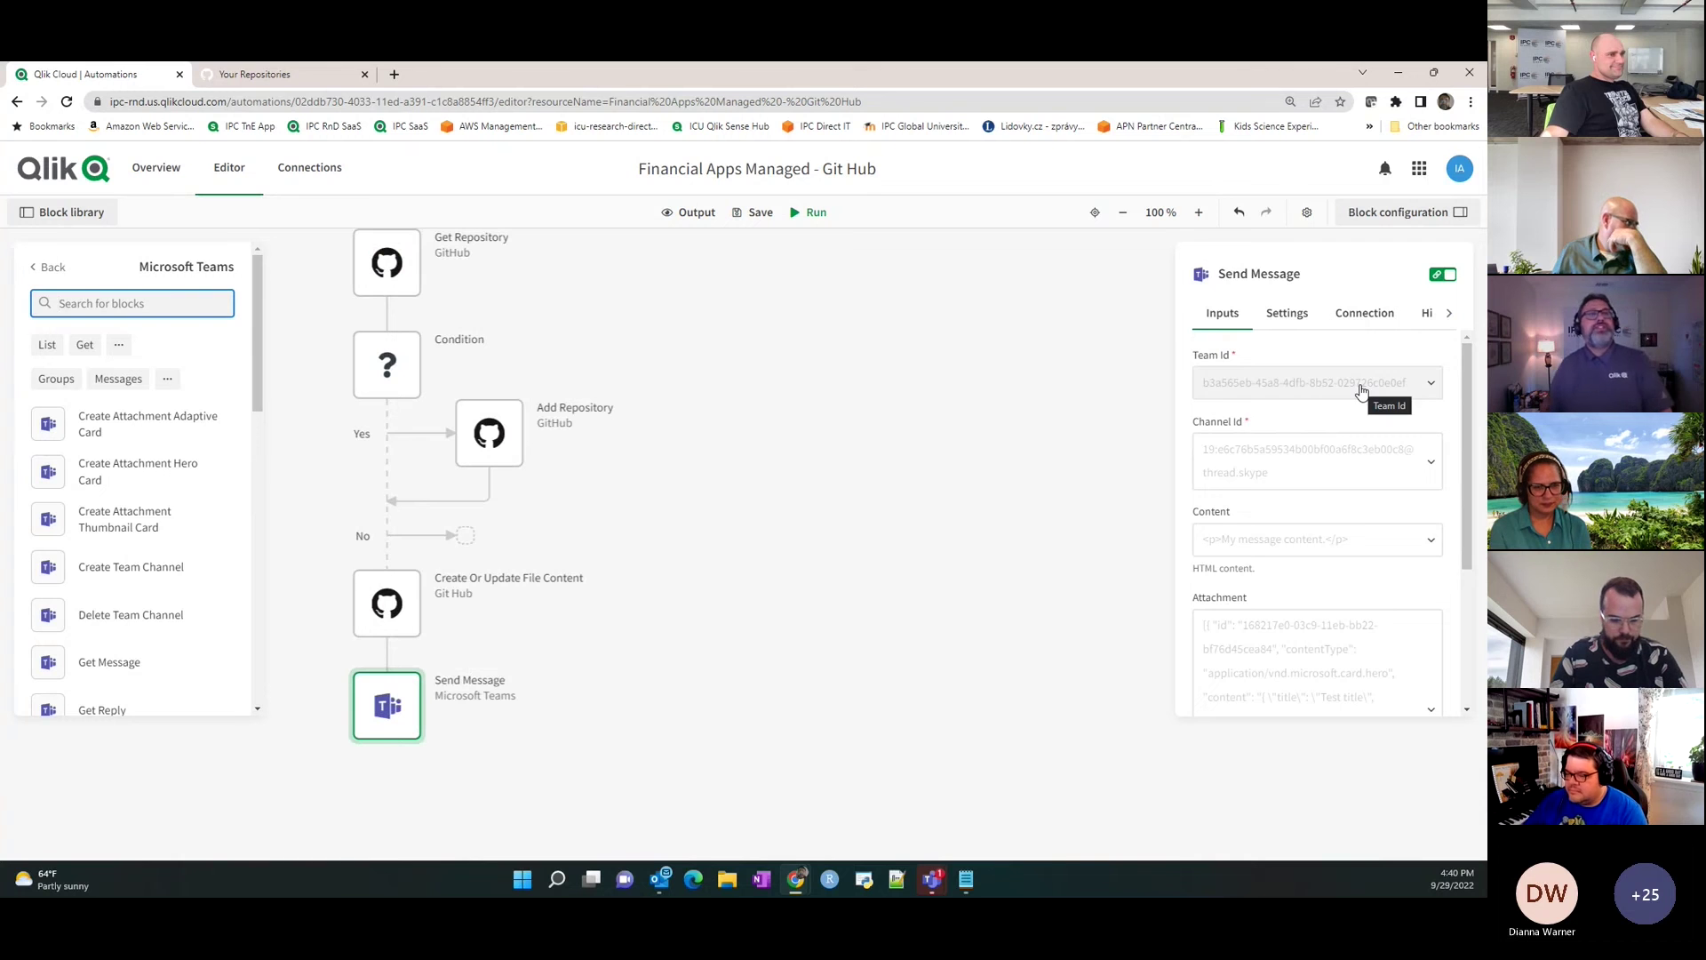
Assign the default Microsoft Teams connection to the Send Message block and return to its inputs.
{"action": "left_click", "coordinate": [1359, 315]}
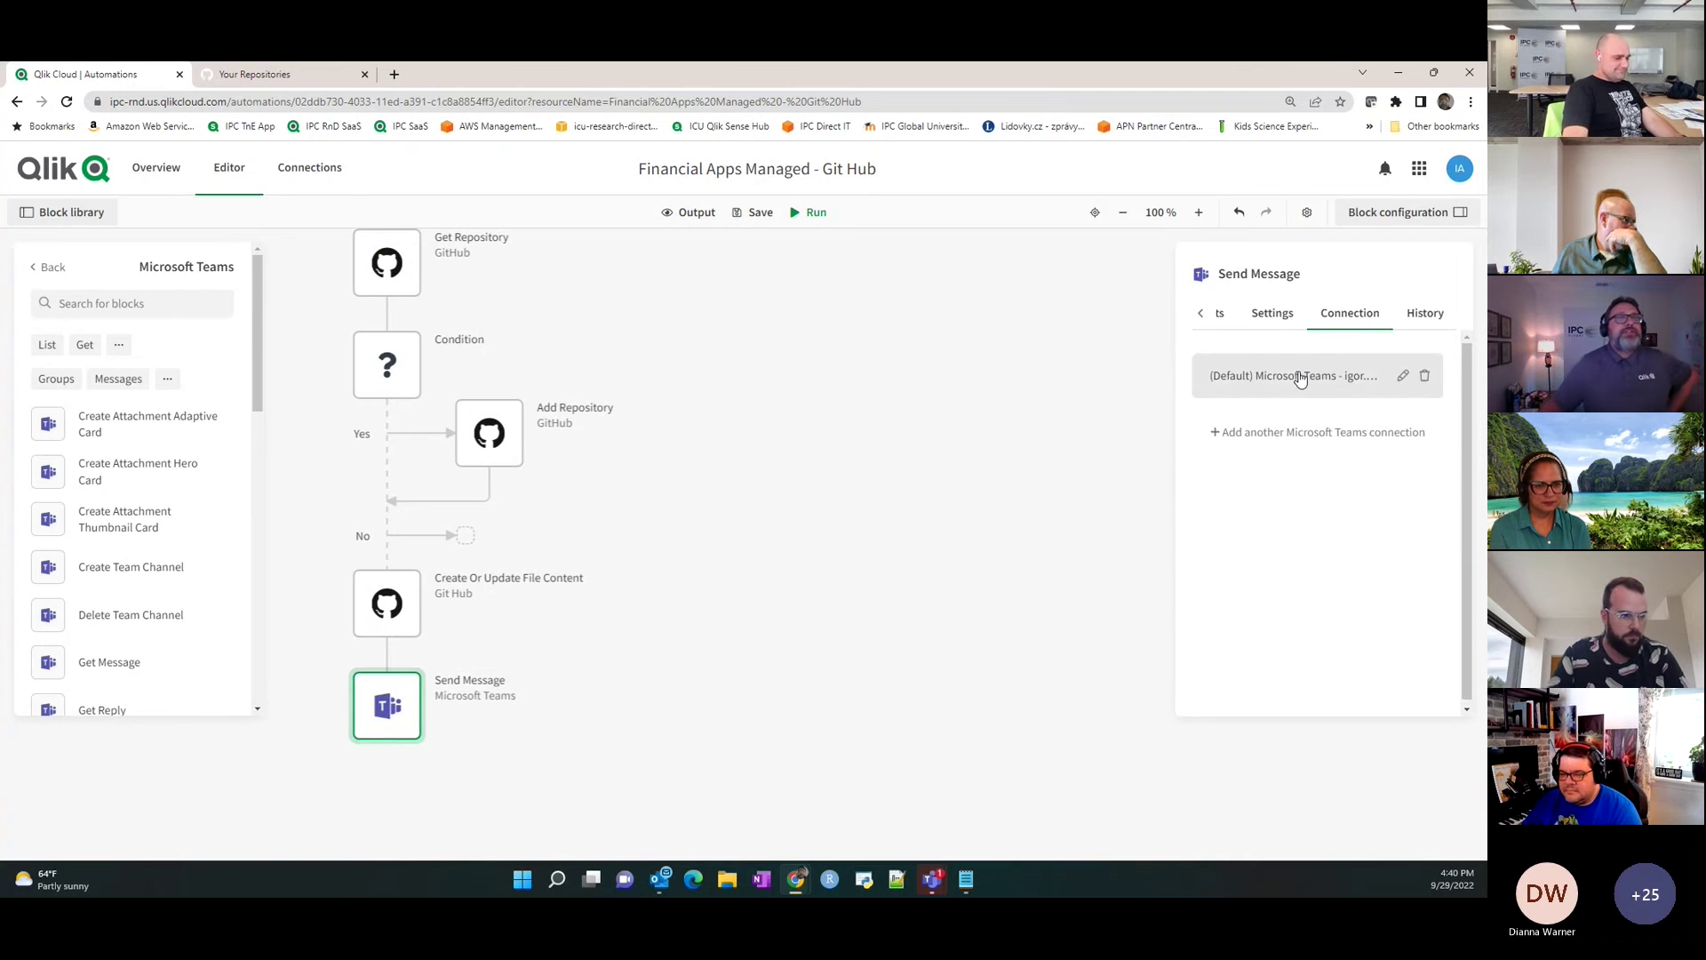
{"action": "left_click", "coordinate": [1200, 314]}
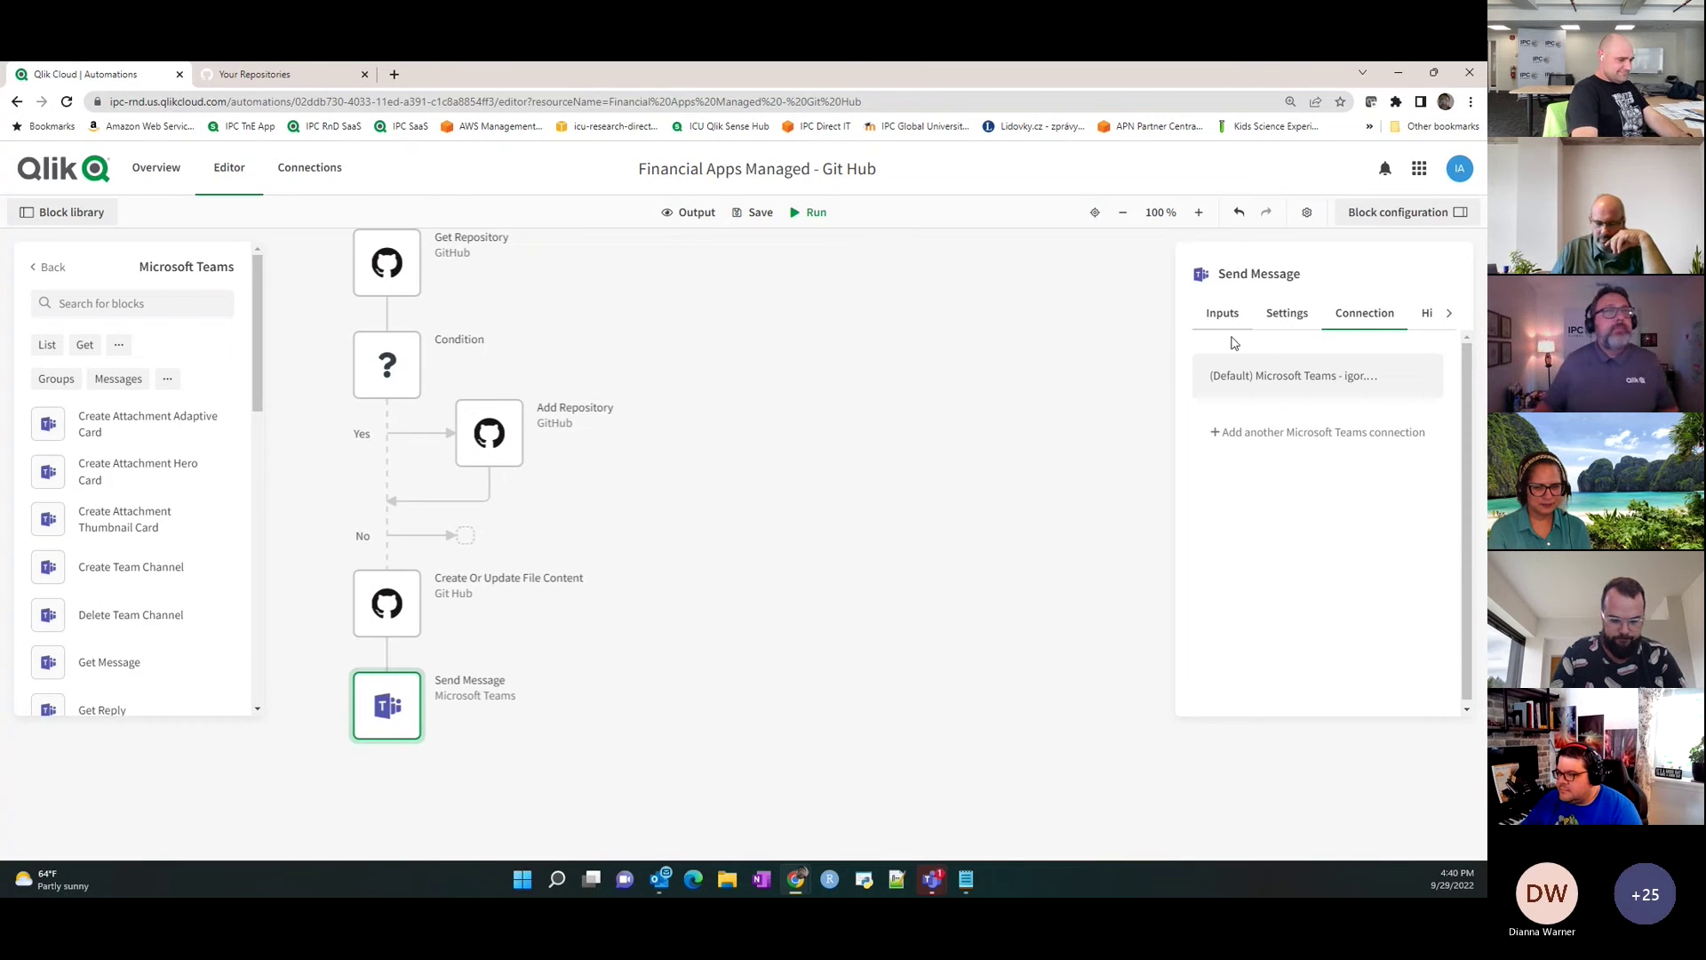
{"action": "left_click", "coordinate": [1330, 394]}
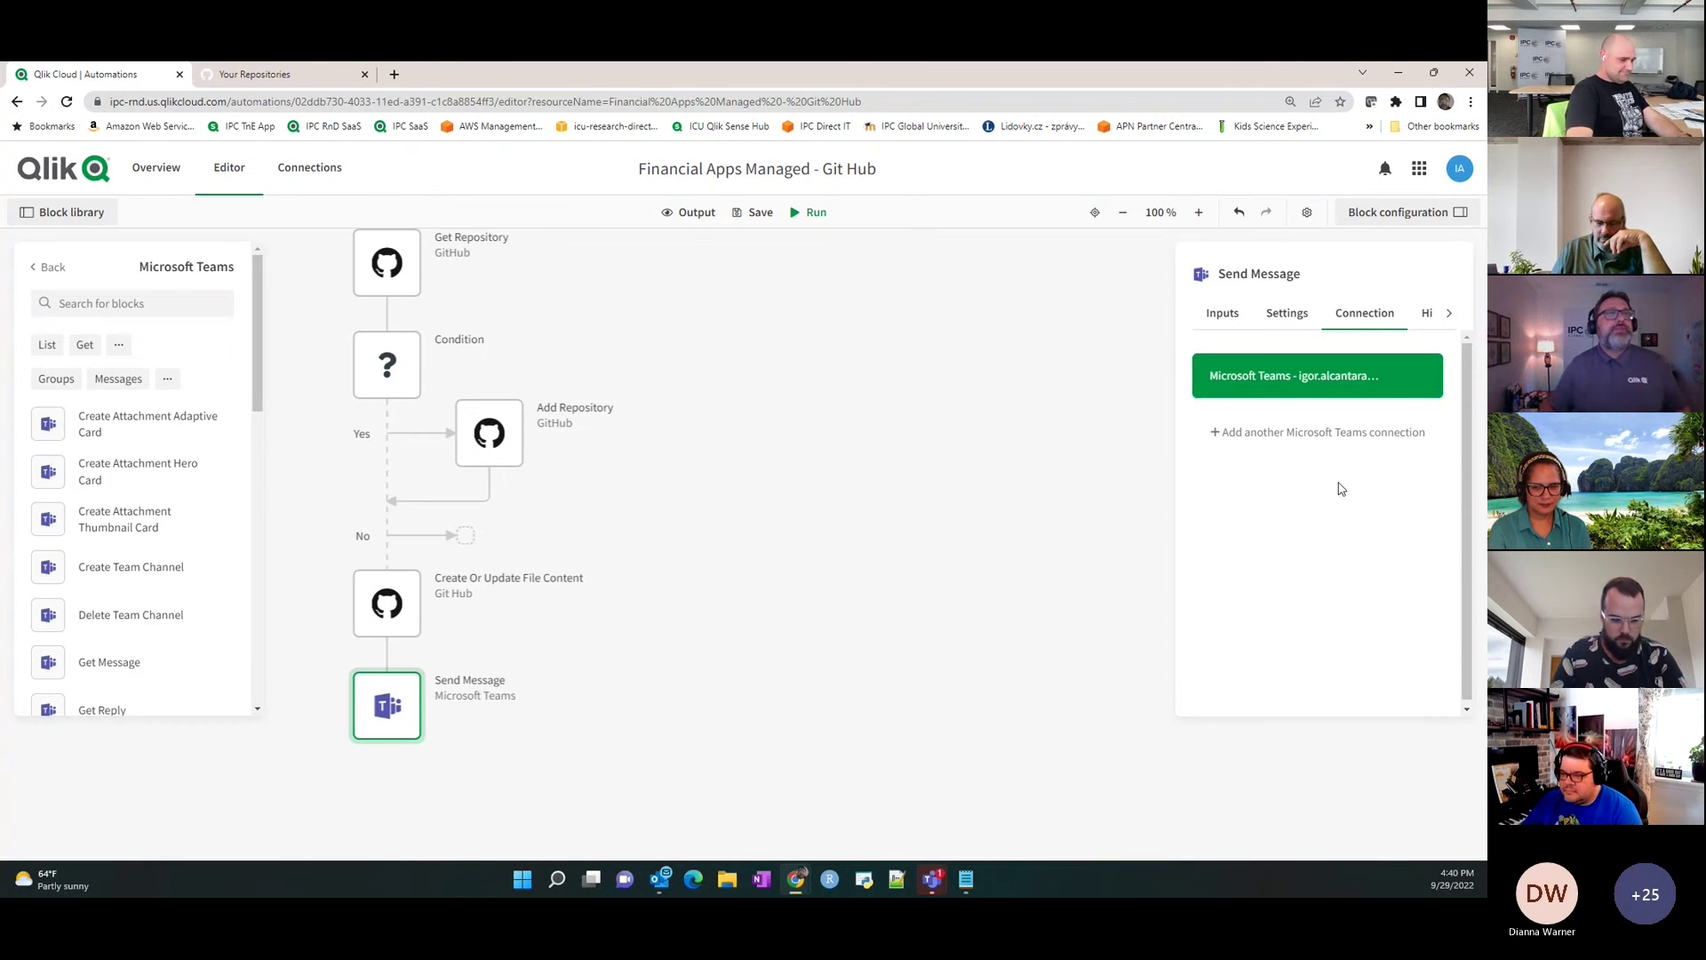
{"action": "left_click", "coordinate": [1217, 318]}
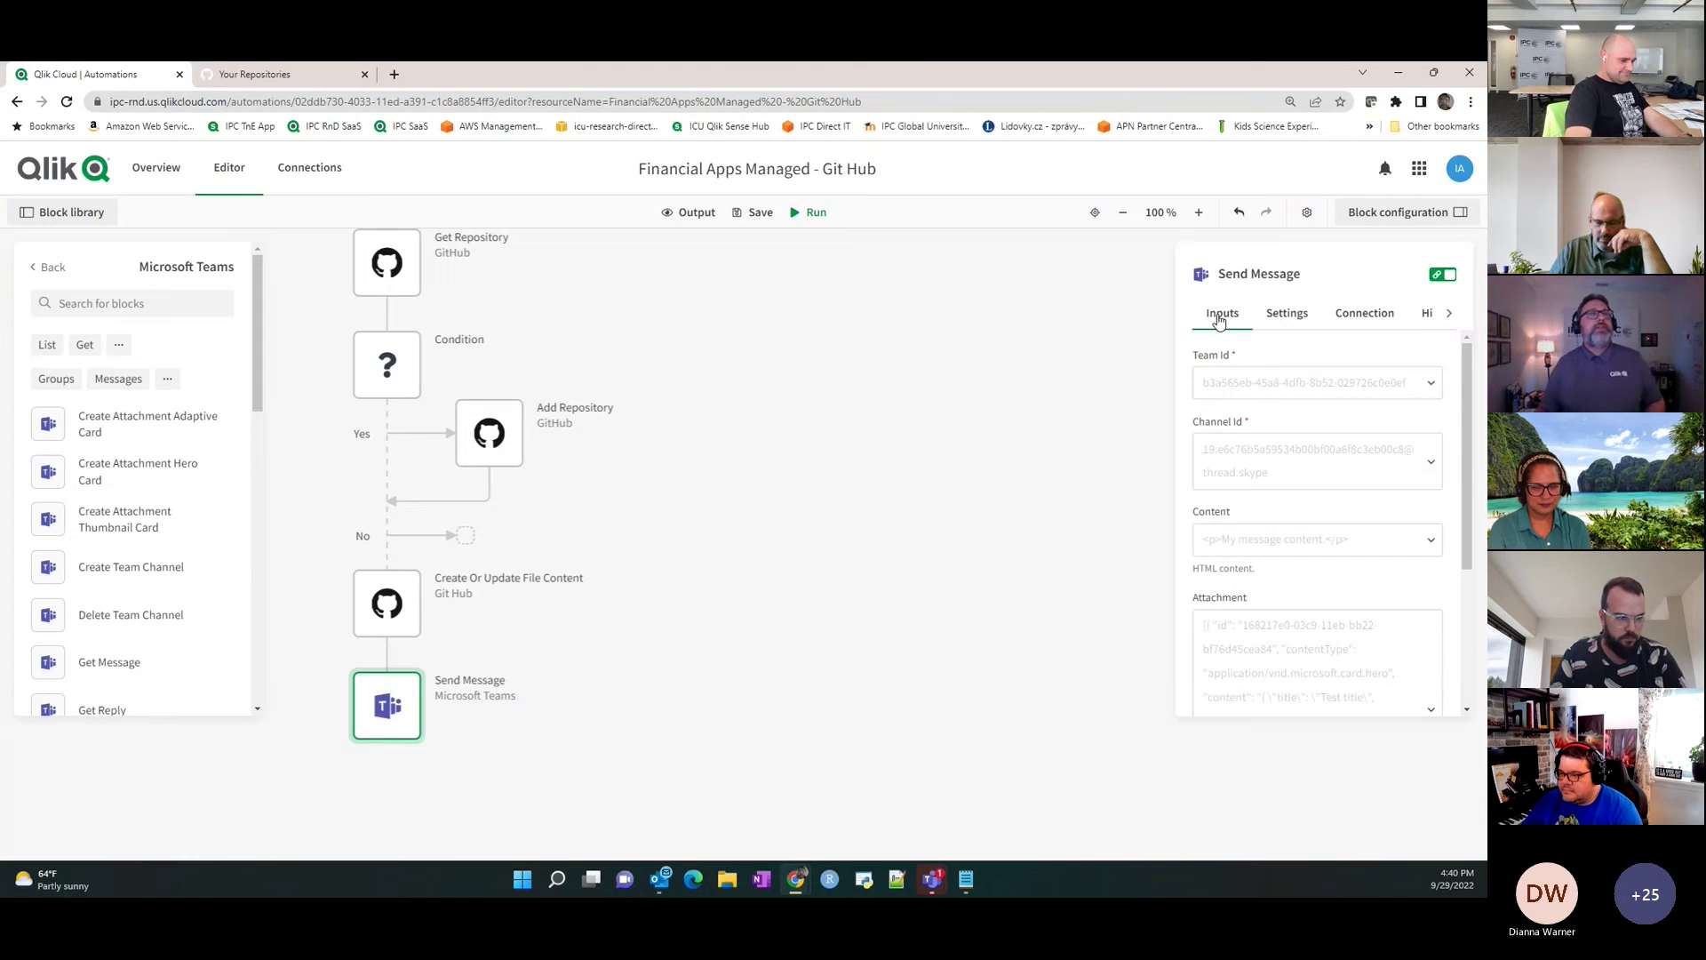
Look up the Send Message block's Team Id with "Qaa" and set it to QAA test.
{"action": "left_click", "coordinate": [1325, 388]}
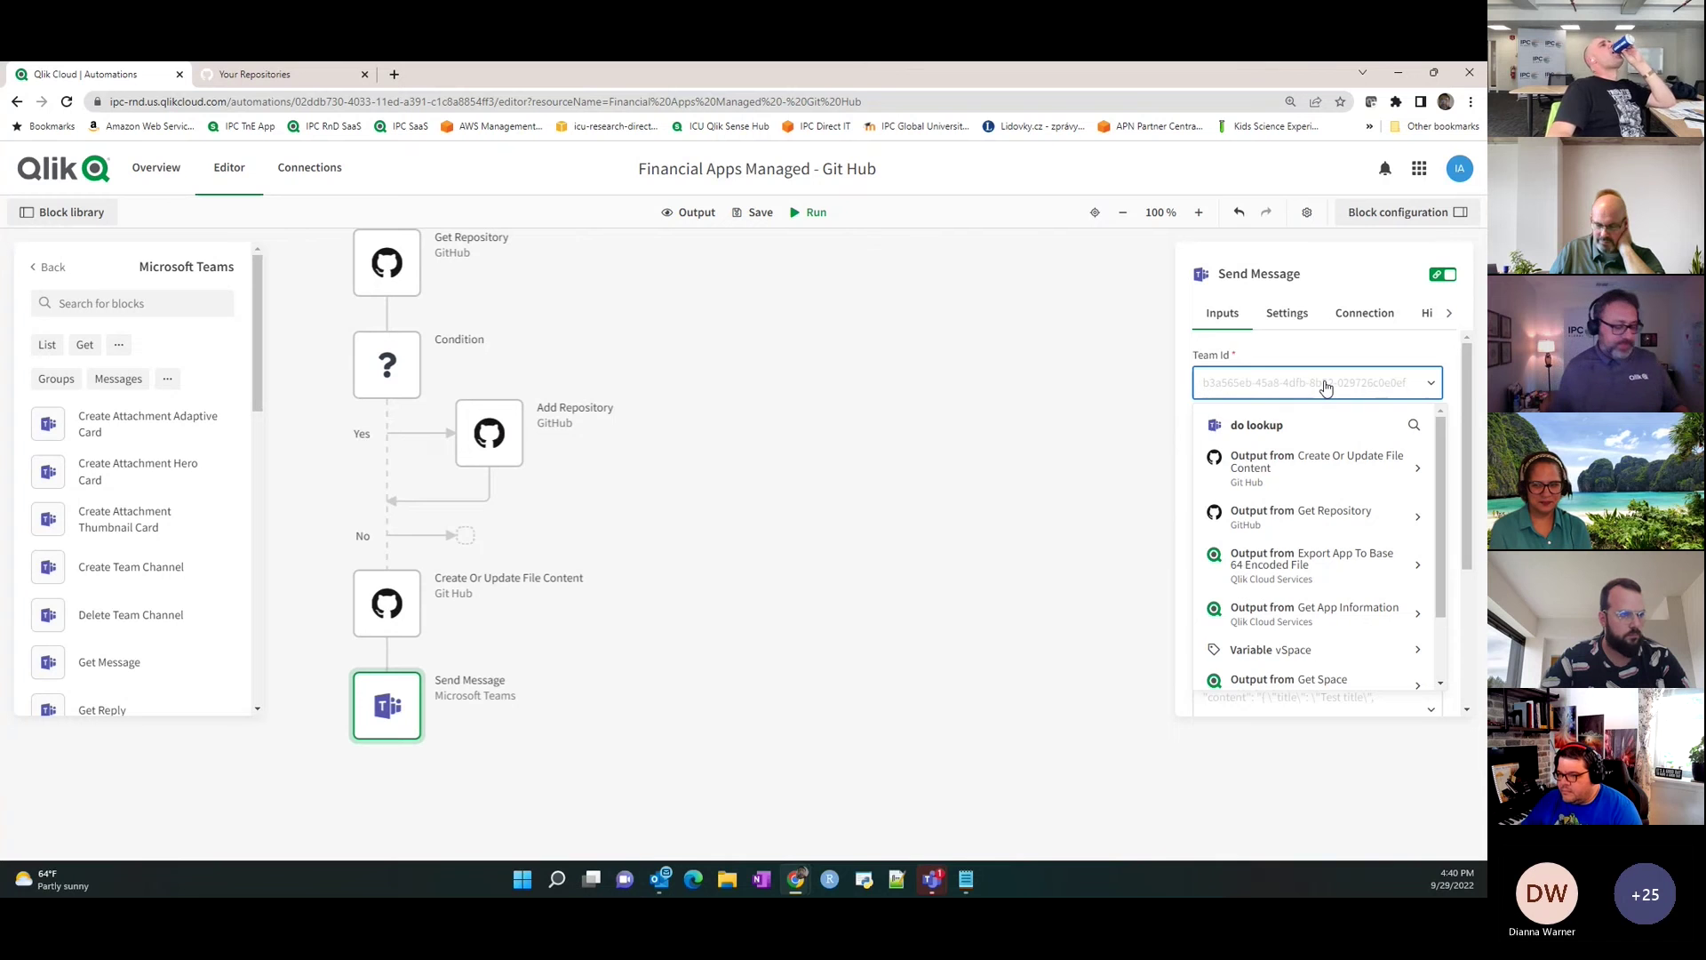
{"action": "type", "text": "QAA"}
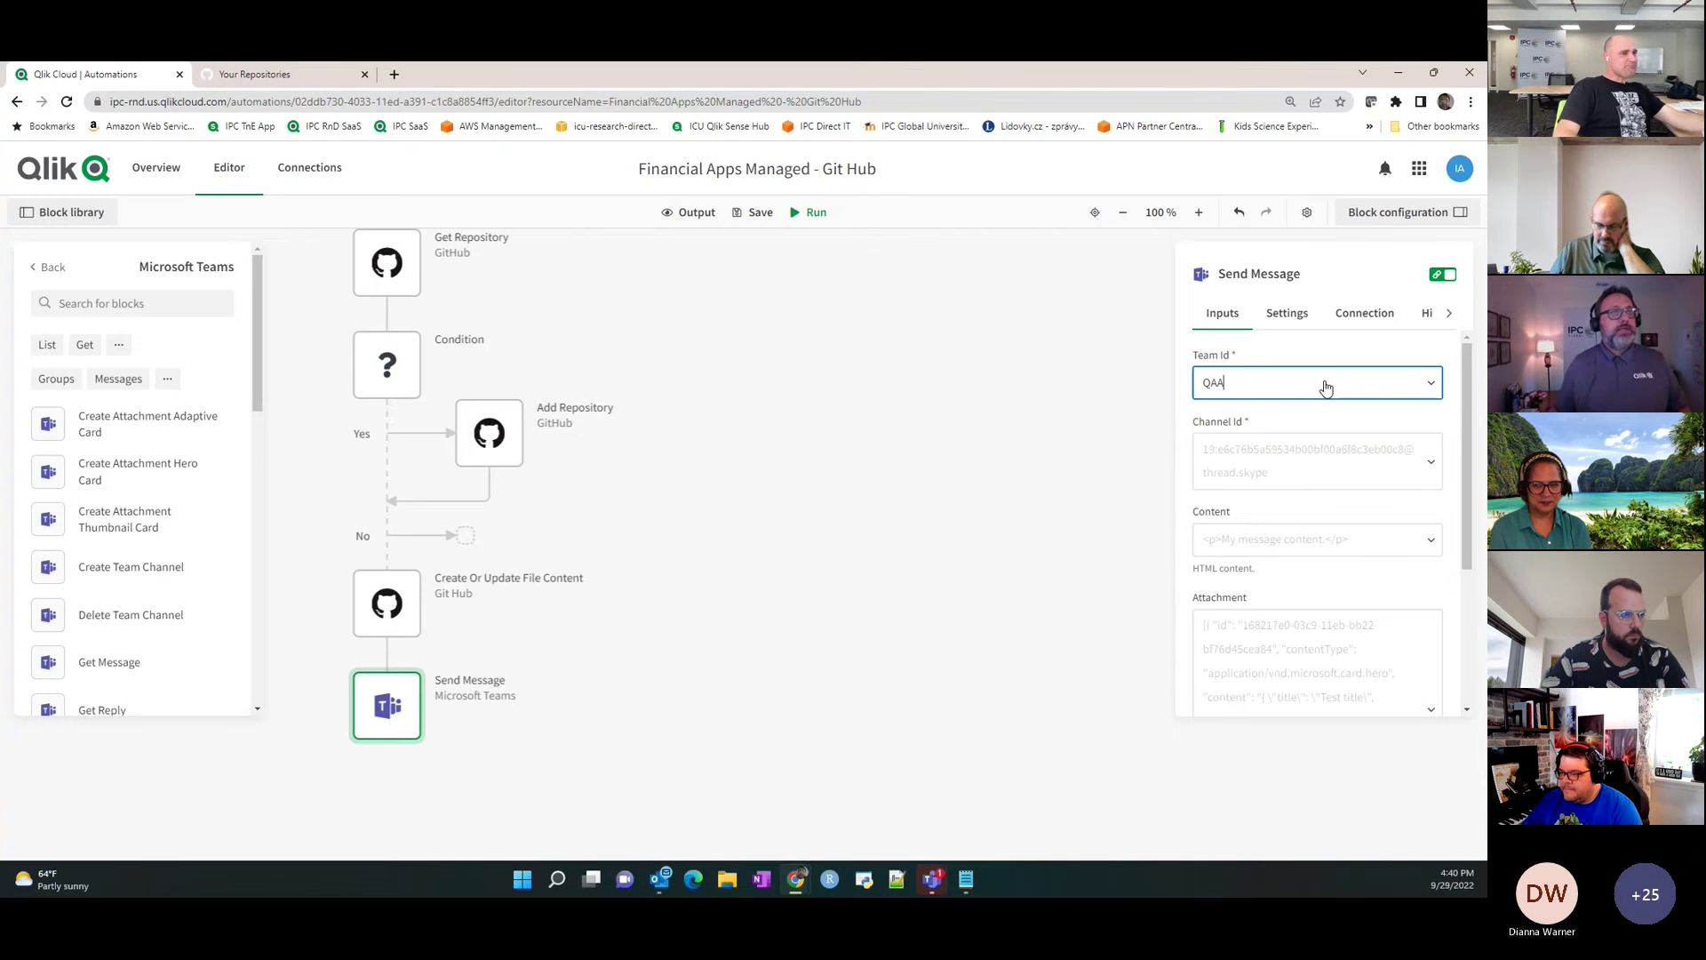
{"action": "left_click", "coordinate": [1324, 388]}
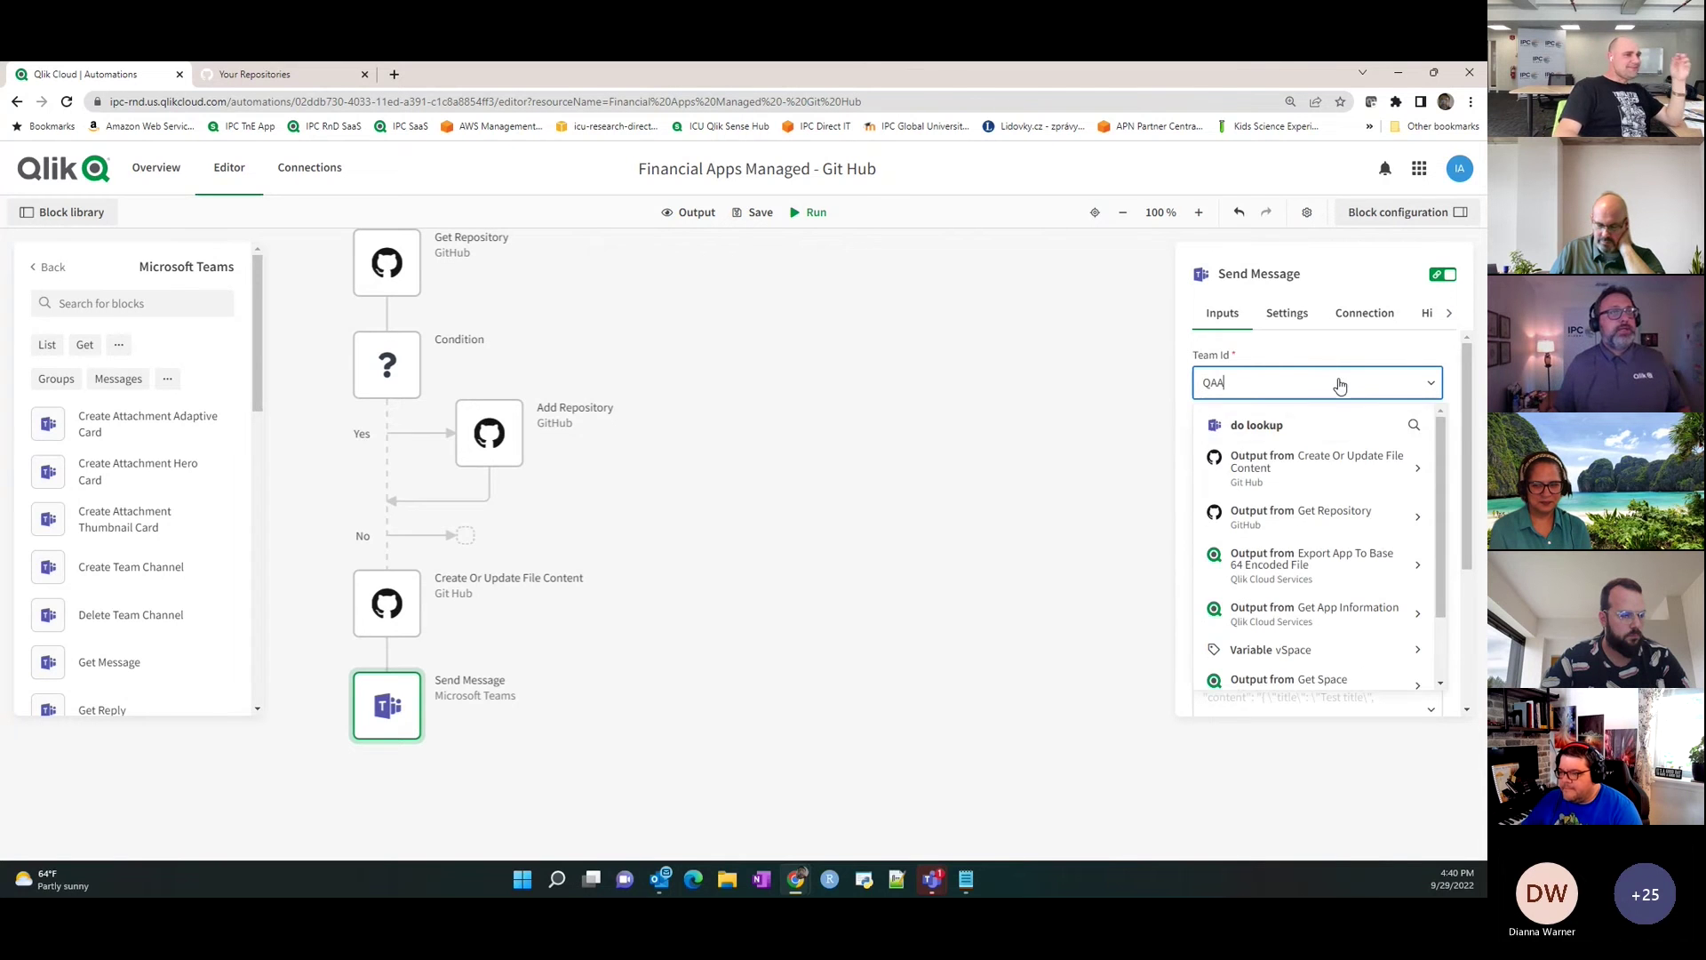
{"action": "left_click", "coordinate": [1314, 424]}
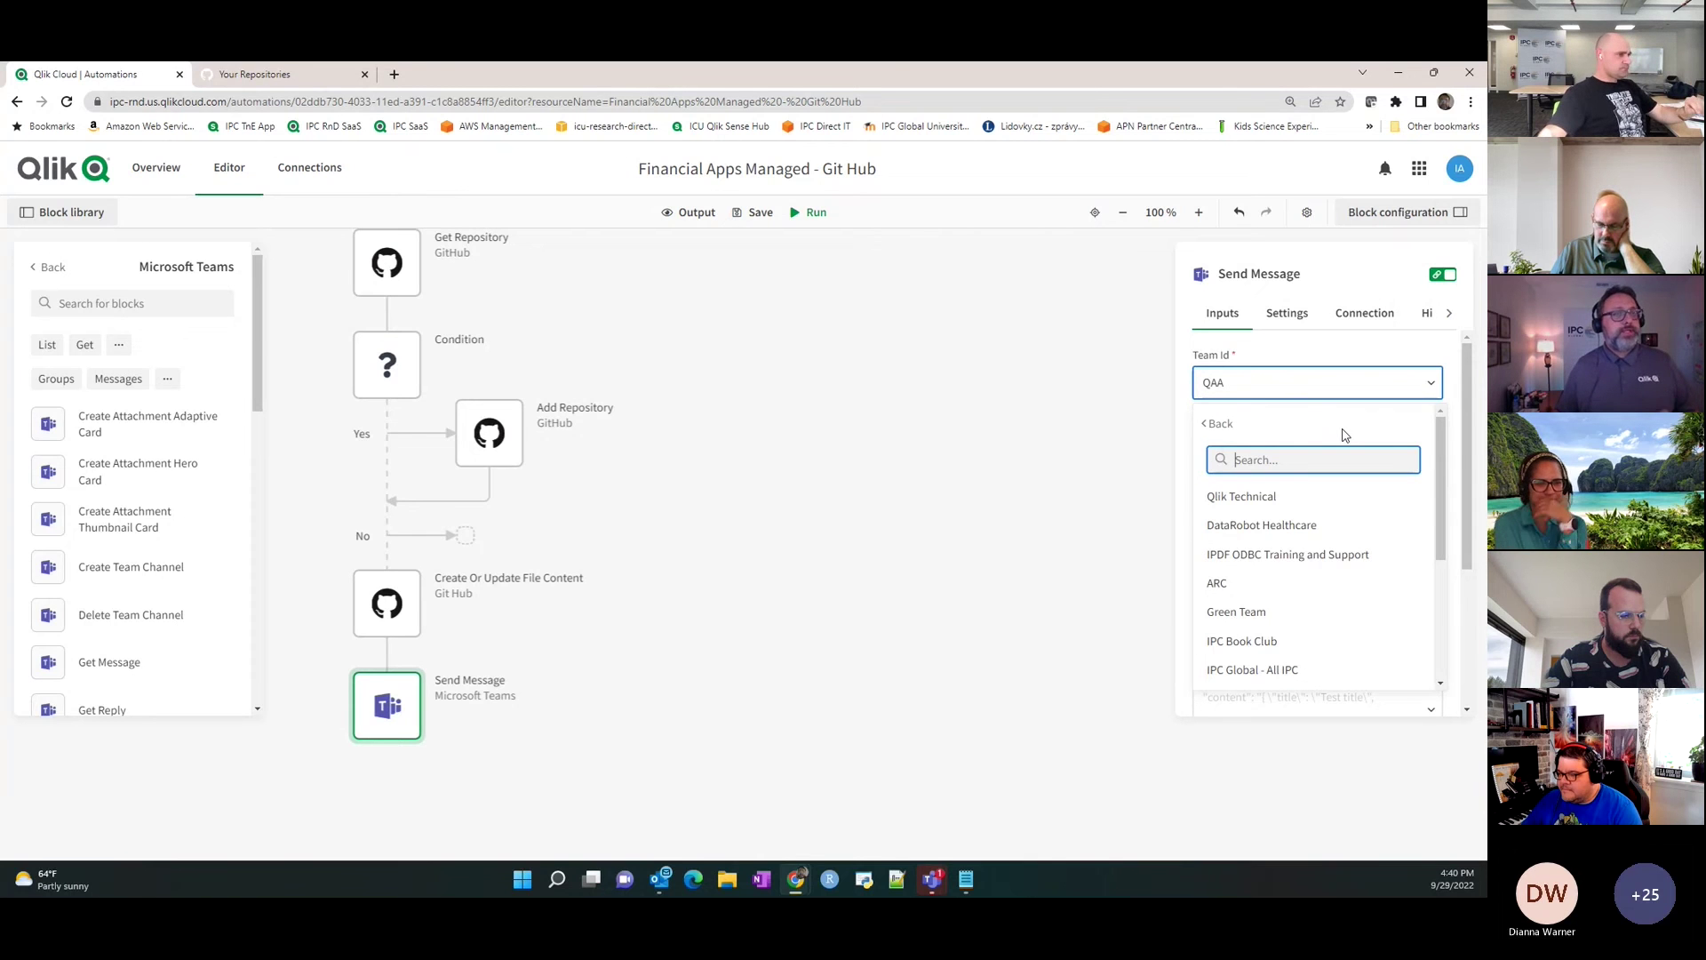
{"action": "type", "text": "Qaa"}
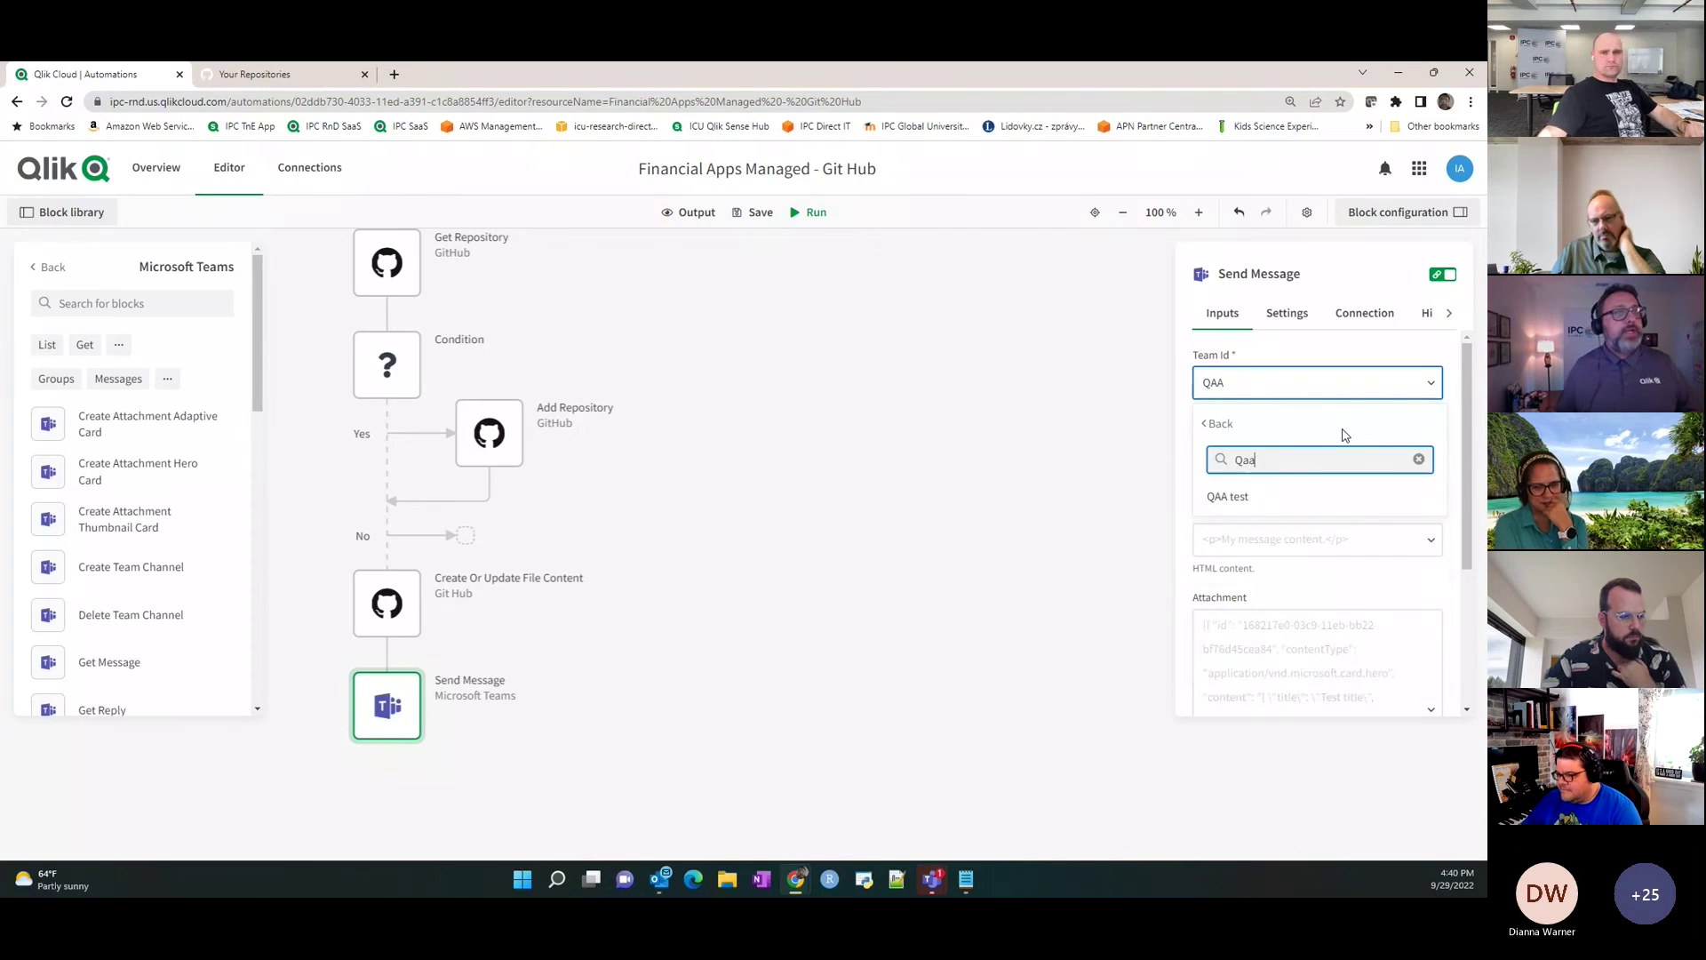
{"action": "left_click", "coordinate": [1225, 495]}
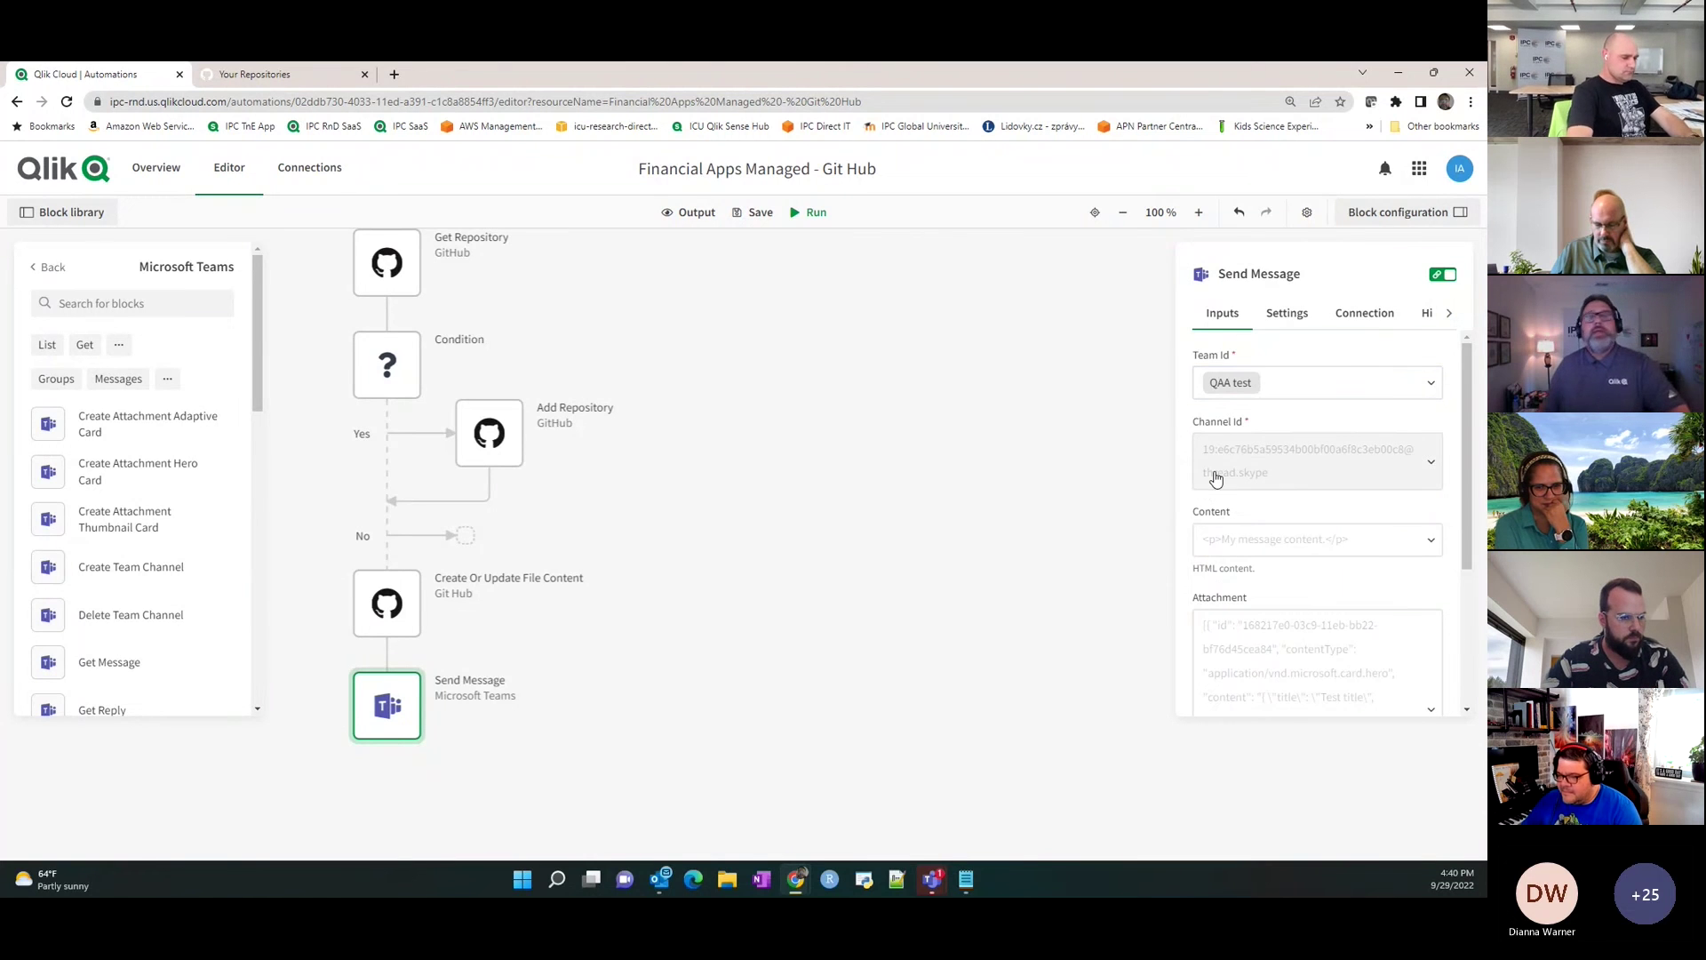
Look up the Send Message block's Channel Id and set it to General.
{"action": "left_click", "coordinate": [1216, 478]}
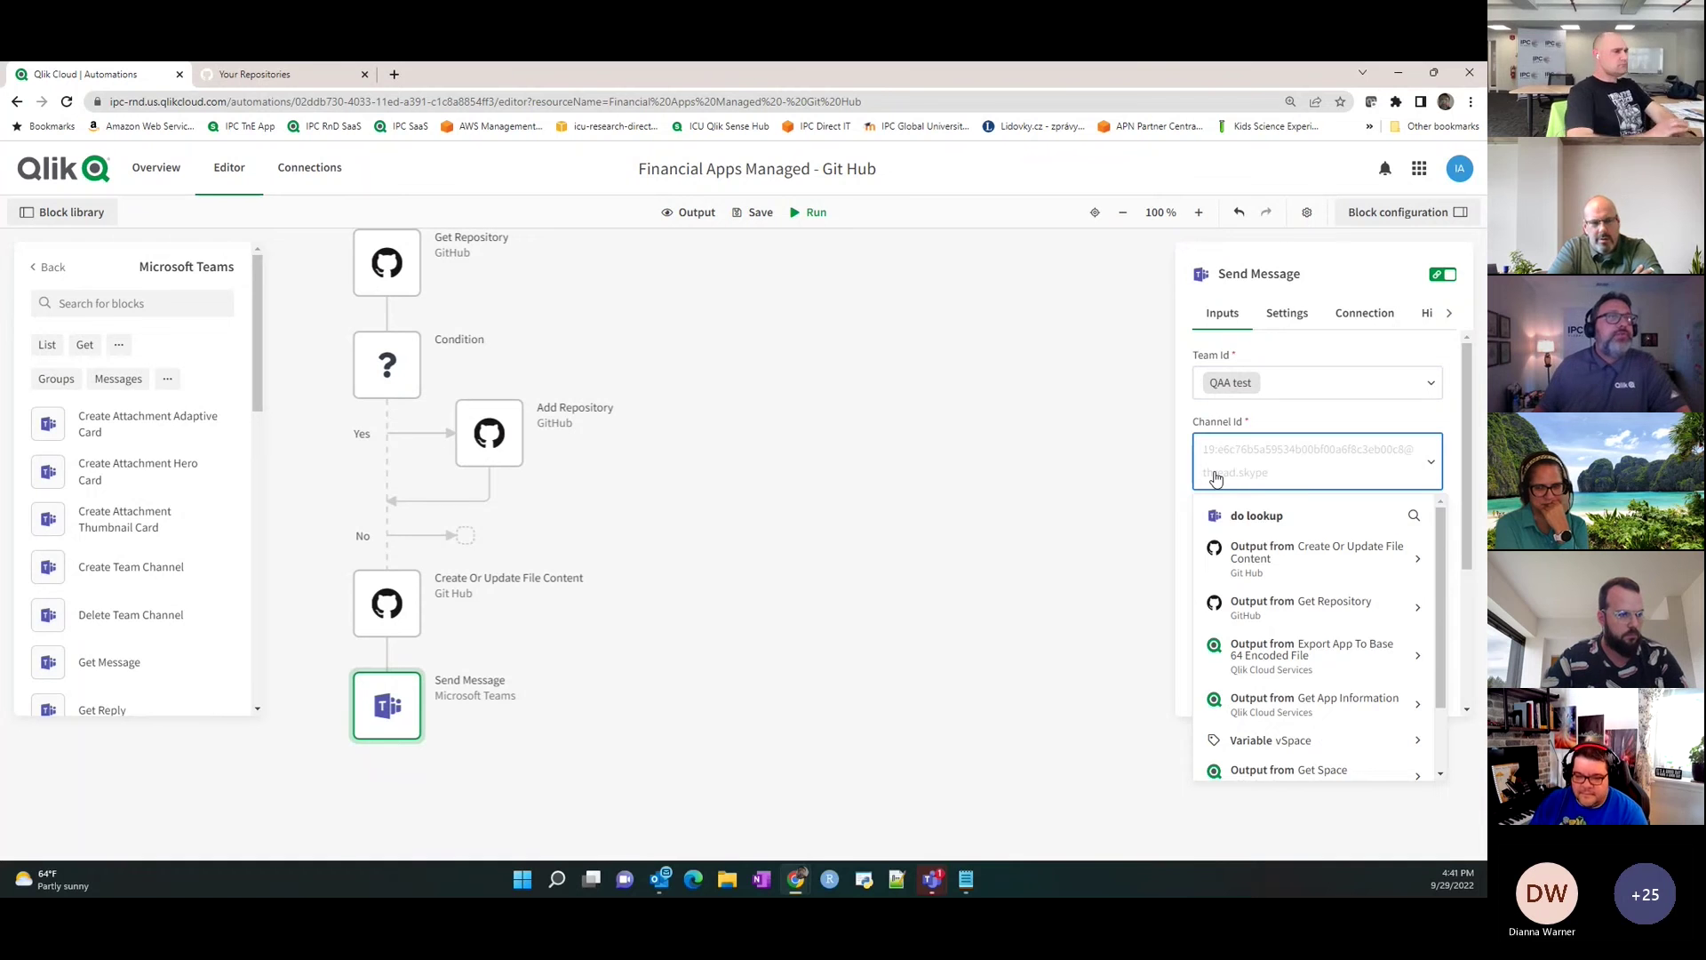
{"action": "left_click", "coordinate": [1171, 469]}
{"action": "left_click", "coordinate": [1271, 467]}
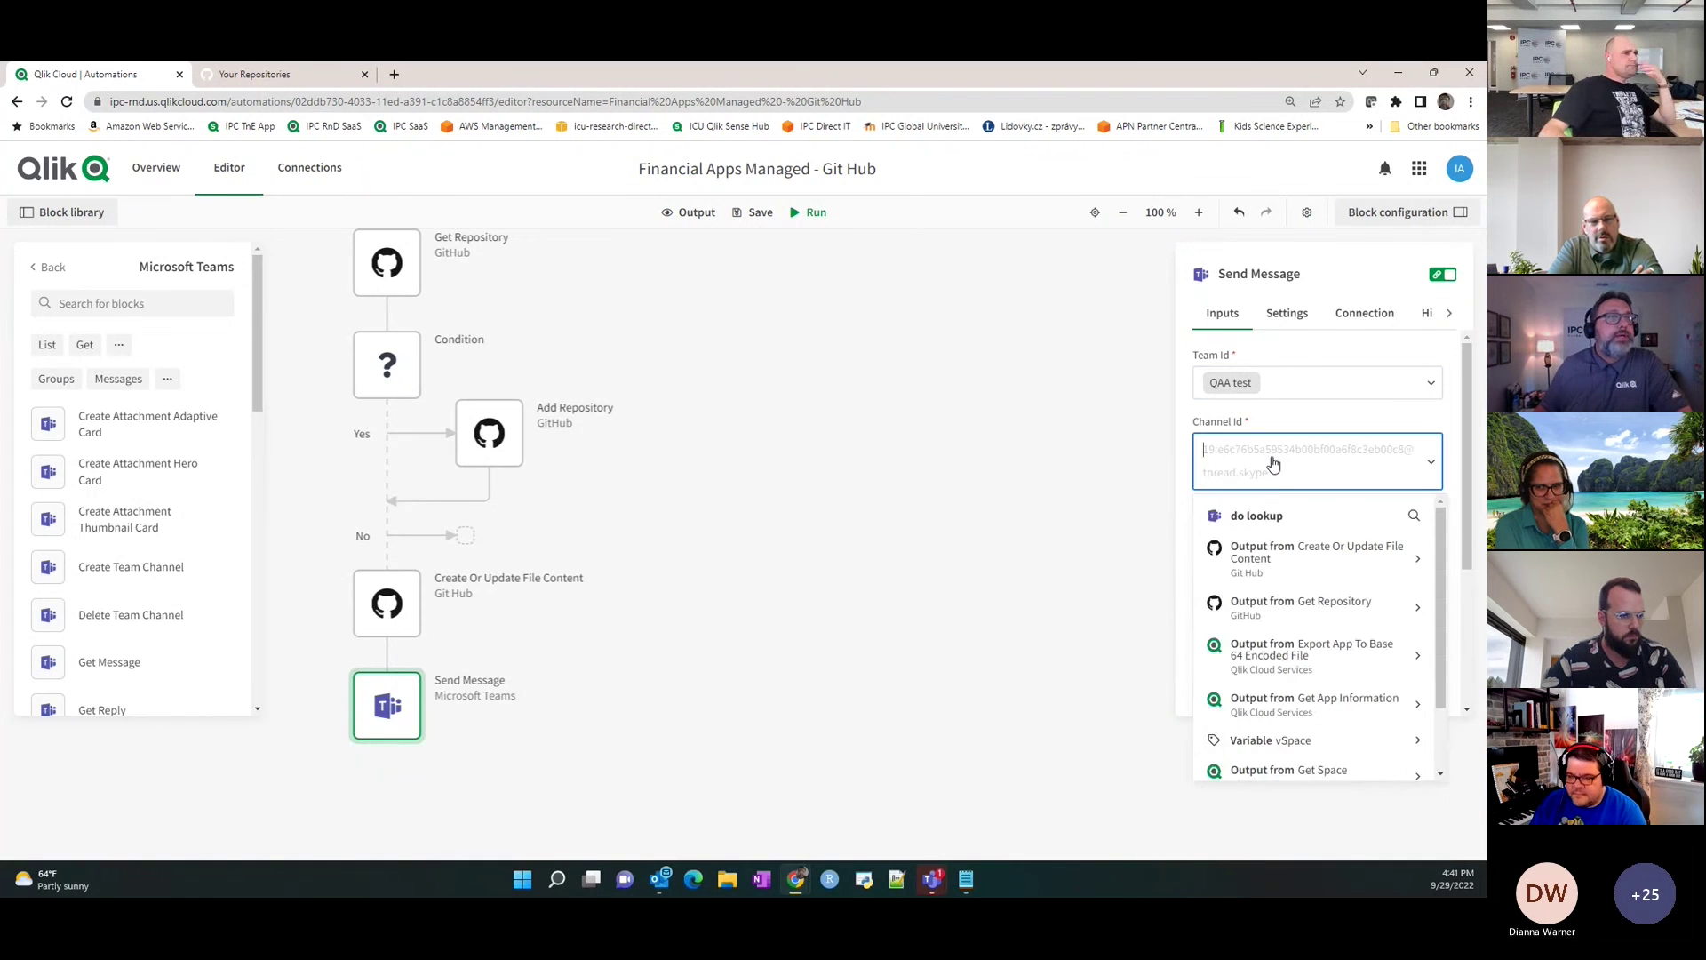
{"action": "left_click", "coordinate": [1279, 519]}
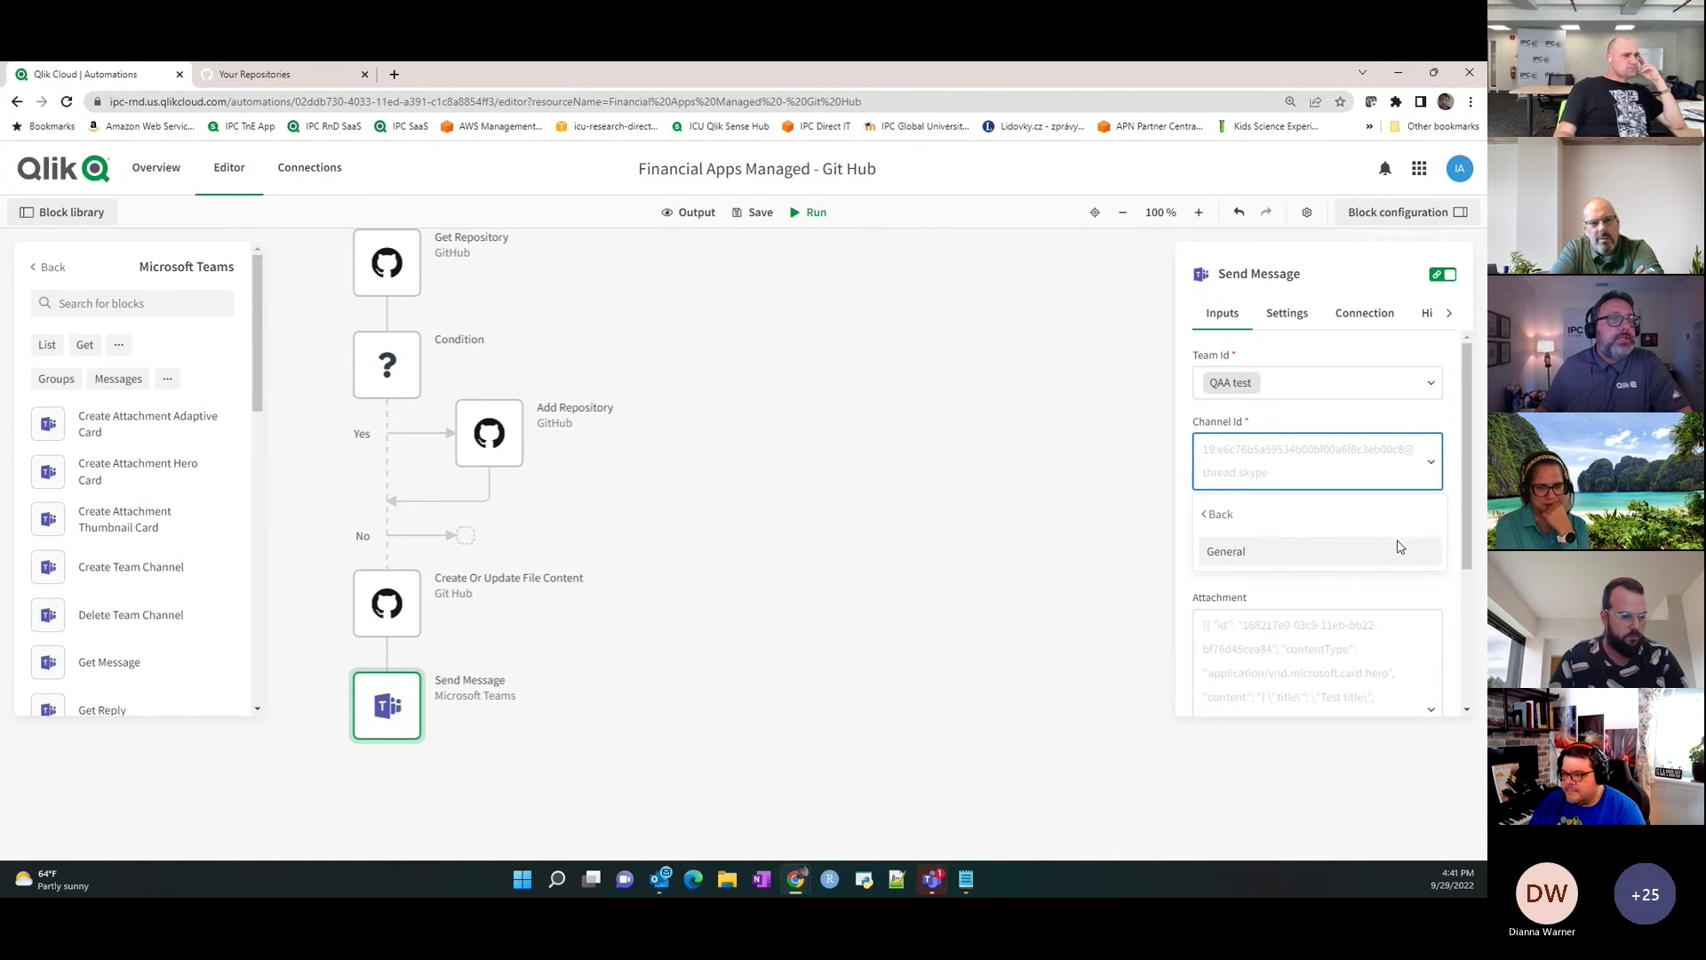
{"action": "left_click", "coordinate": [1258, 552]}
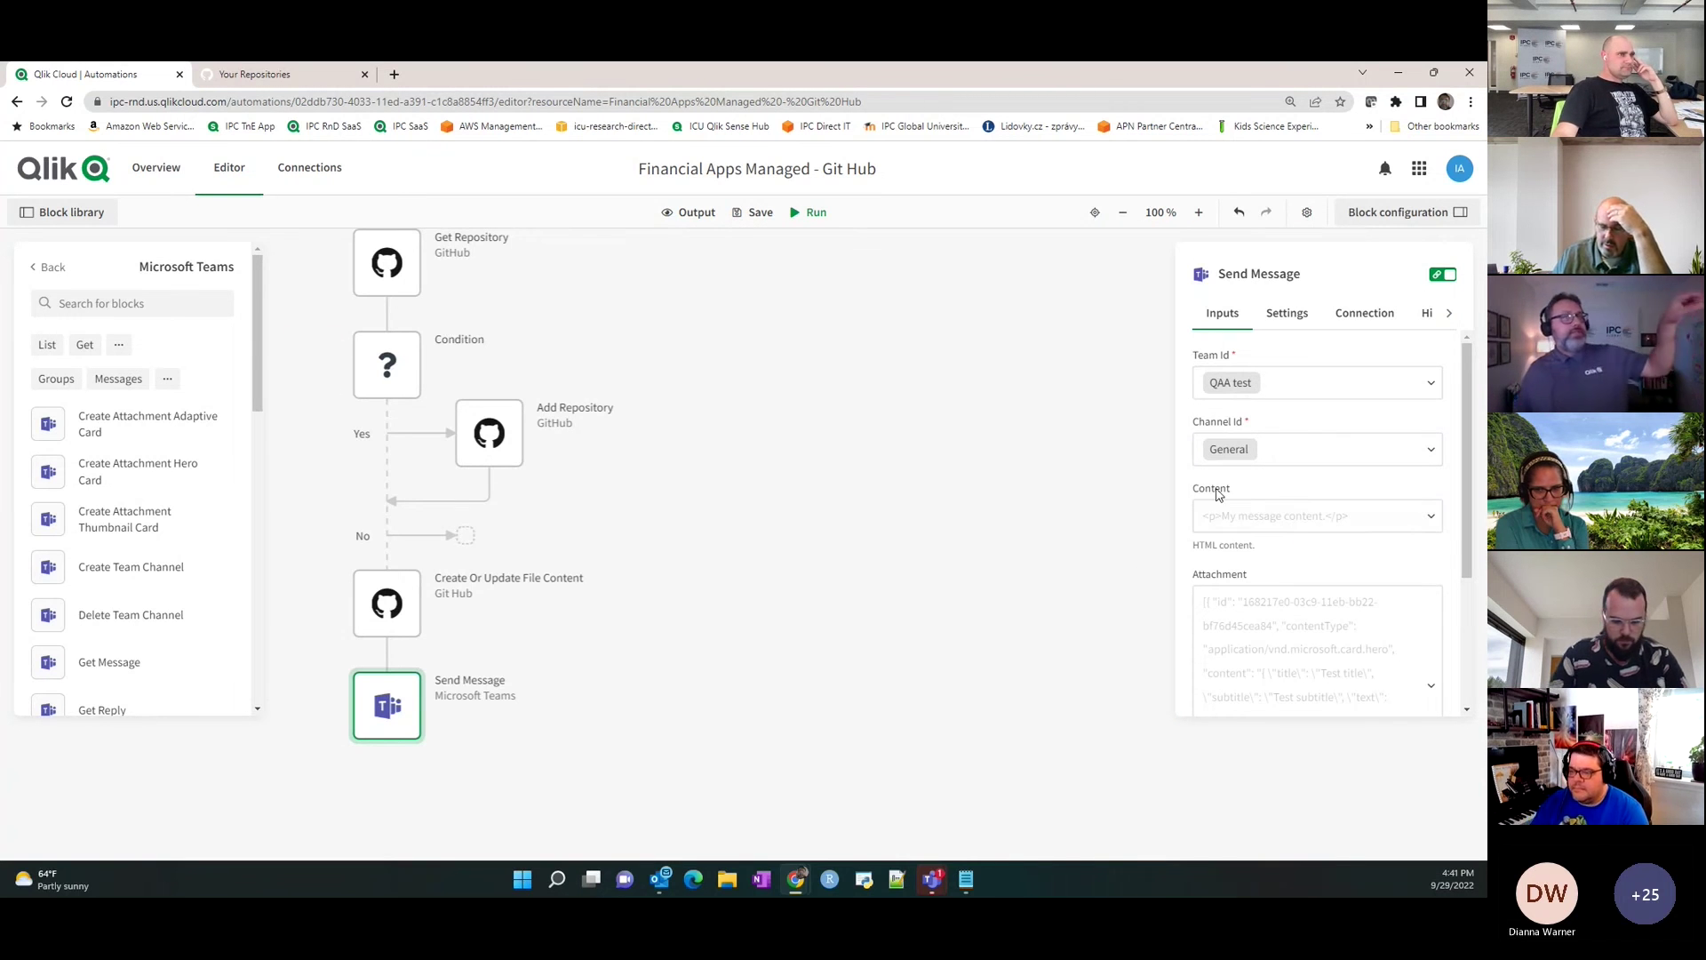
Fill Content with the h2 heading "App Published in production", a paragraph of app name, "published on" and space name, and the file commit's Sha.
{"action": "left_click", "coordinate": [1324, 530]}
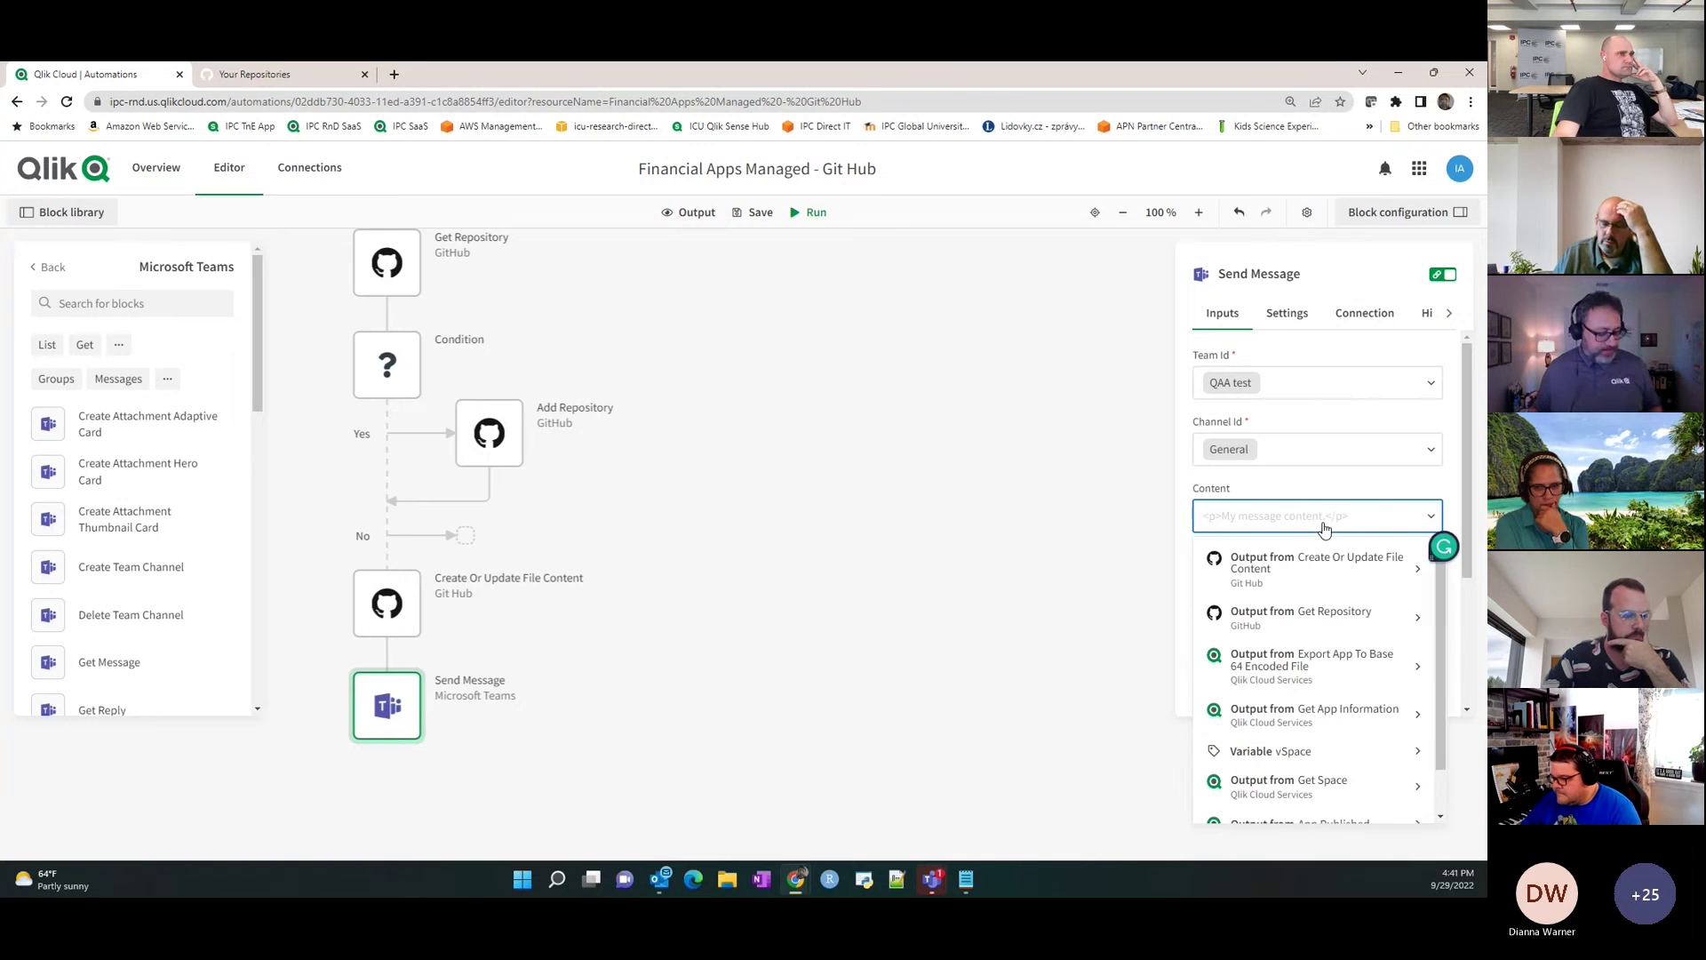
{"action": "type", "text": "<h2>App Published in production</h2> <p> App Published > Data > Attributes > Name published on Get Space > Name </p>  Create Or Update File Content > Commit > Sha"}
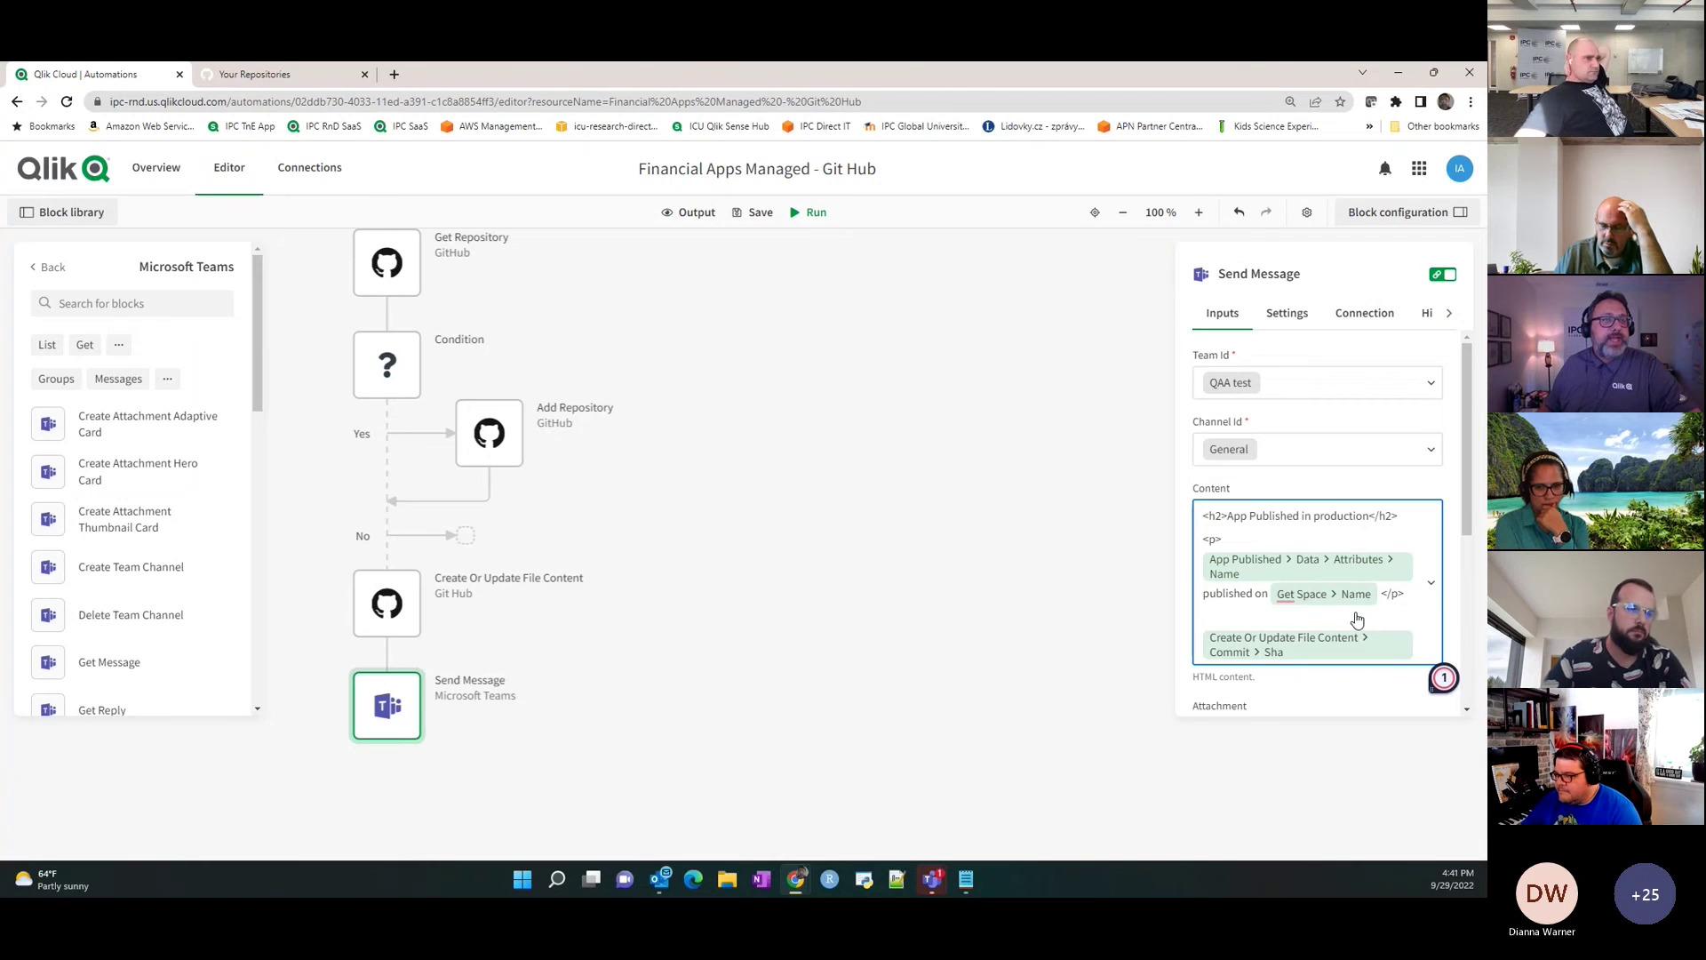
{"action": "scroll", "coordinate": [1357, 618], "scroll_direction": "down", "scroll_amount": 1}
{"action": "scroll", "coordinate": [1368, 569], "scroll_direction": "down", "scroll_amount": 2}
{"action": "scroll", "coordinate": [1307, 558], "scroll_direction": "up", "scroll_amount": 3}
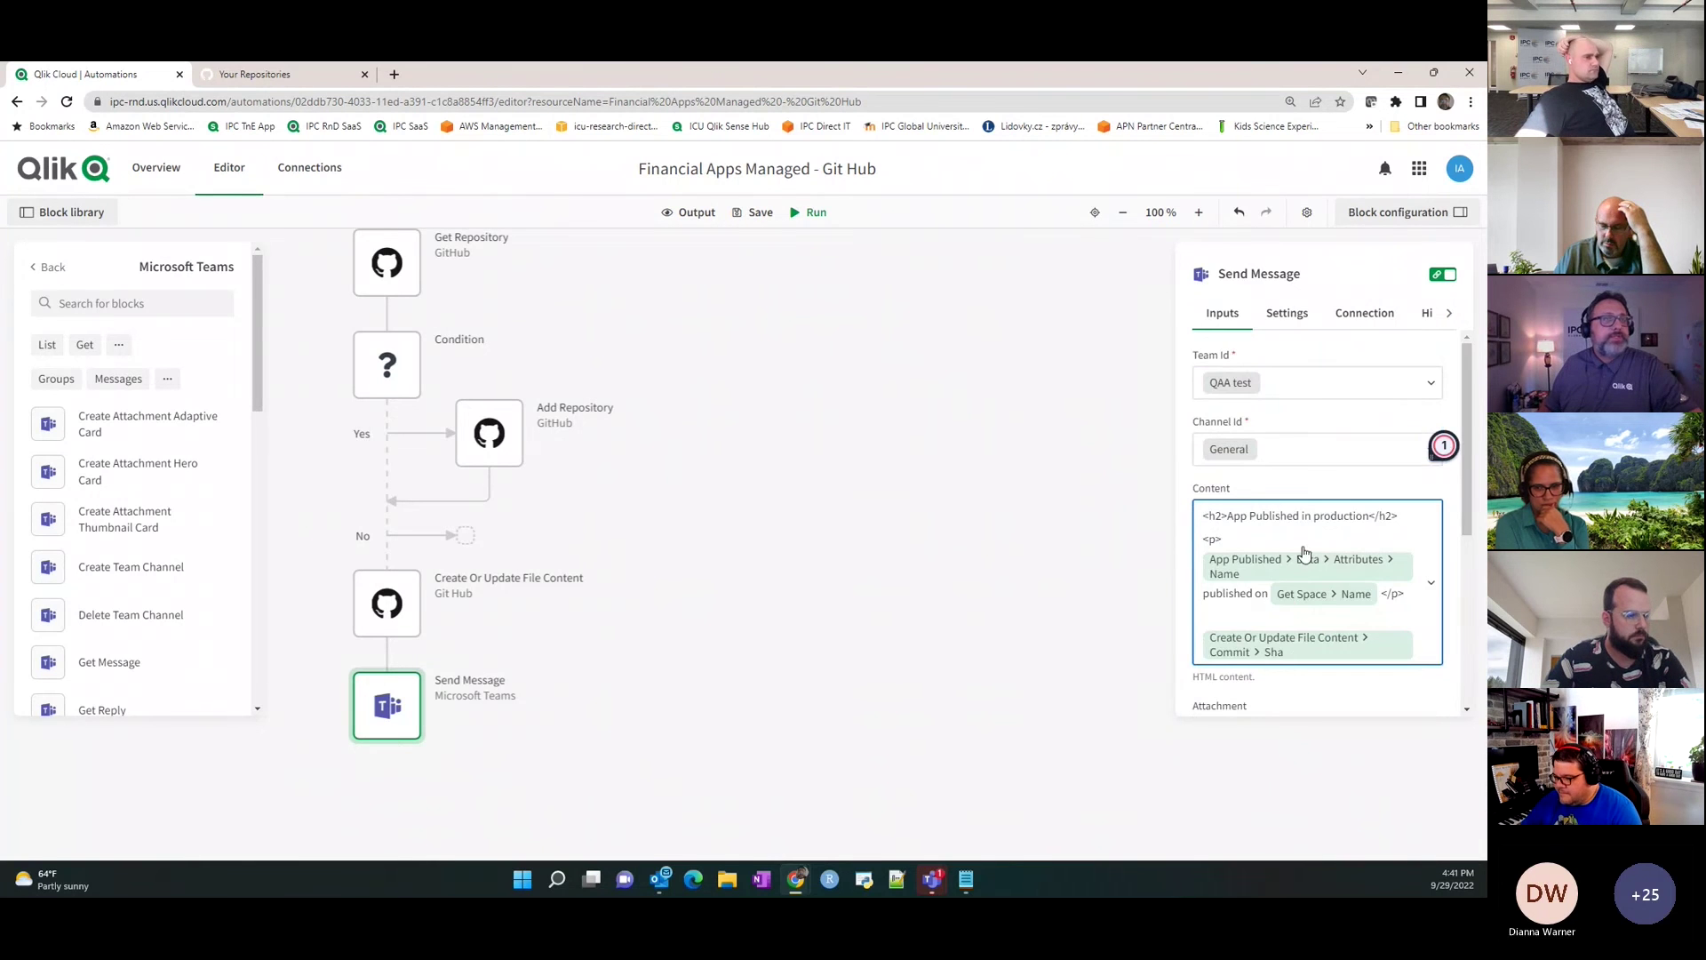
{"action": "left_click", "coordinate": [1042, 533]}
Review the automation's block sequence from App Published through the Teams Send Message block.
{"action": "scroll", "coordinate": [1041, 534], "scroll_direction": "up", "scroll_amount": 5}
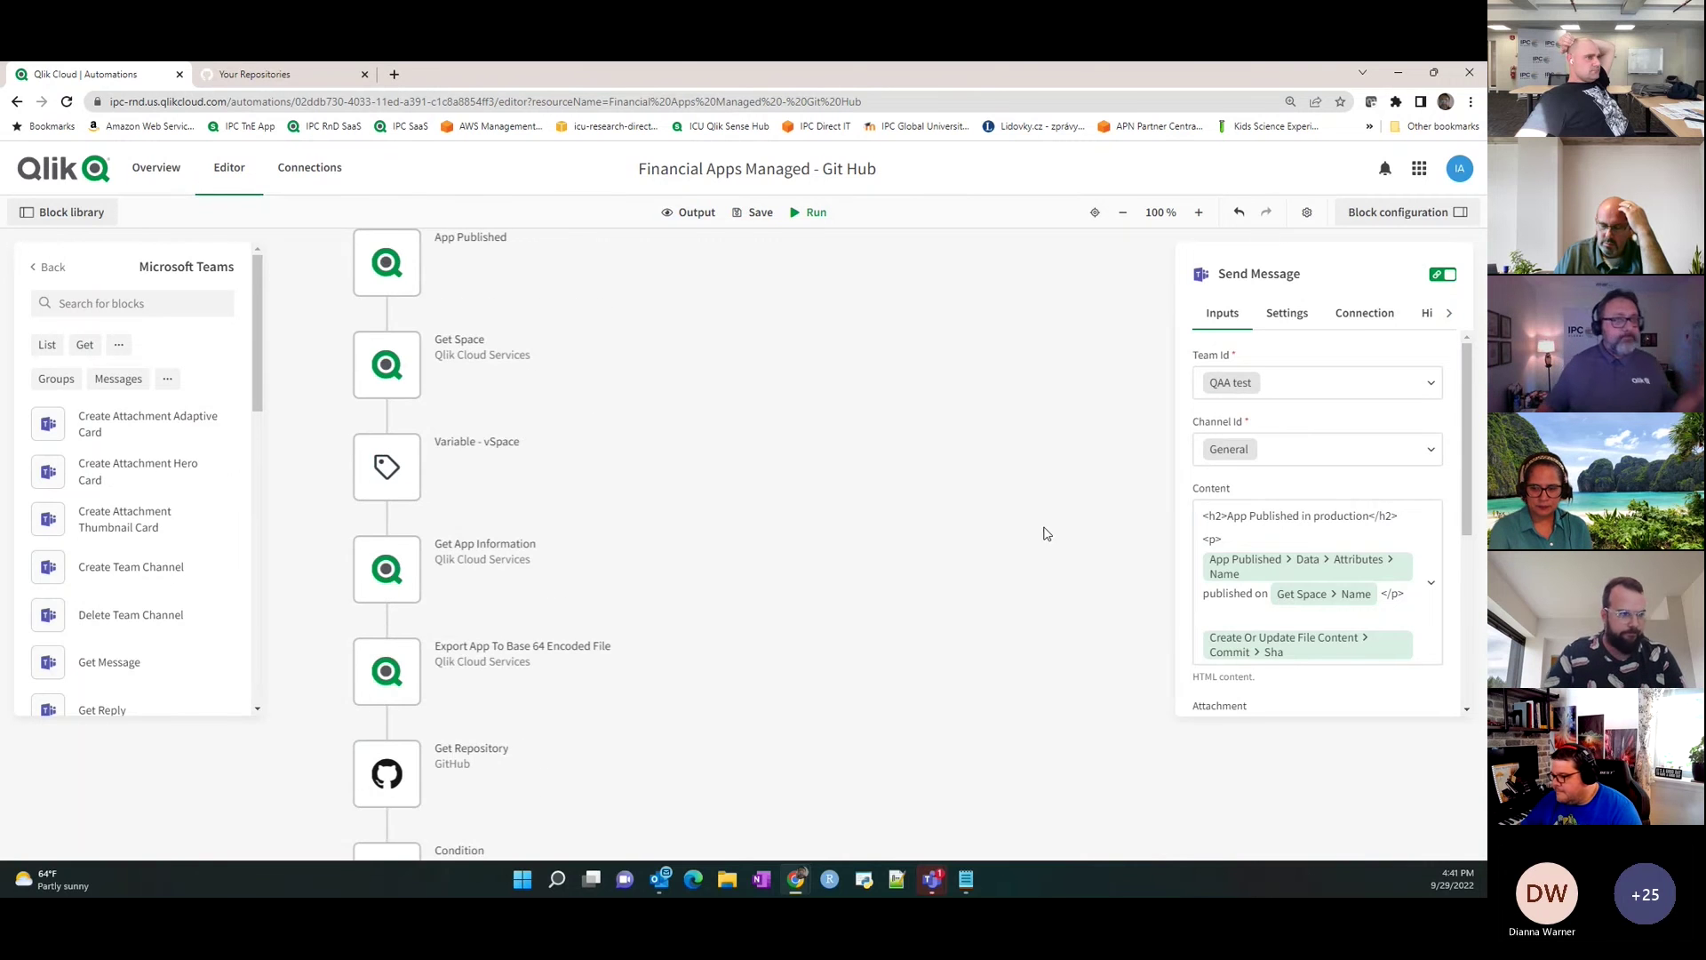
{"action": "scroll", "coordinate": [1047, 533], "scroll_direction": "up", "scroll_amount": 2}
{"action": "scroll", "coordinate": [1053, 530], "scroll_direction": "down", "scroll_amount": 6}
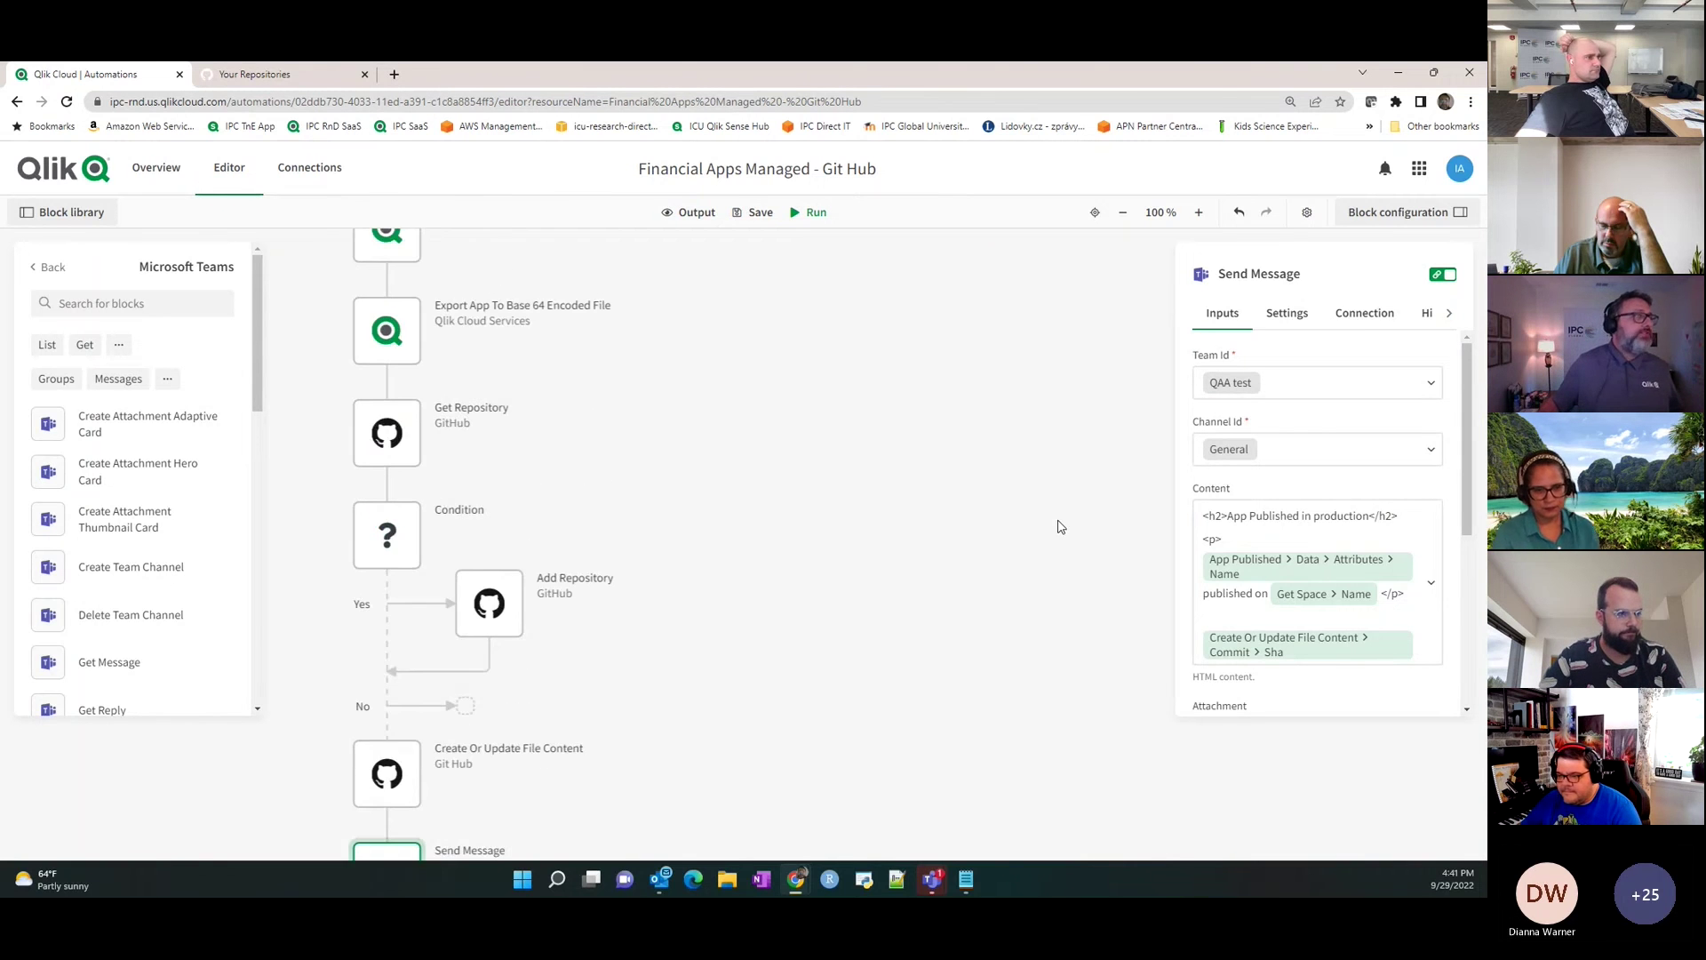
{"action": "scroll", "coordinate": [1057, 527], "scroll_direction": "down", "scroll_amount": 2}
{"action": "scroll", "coordinate": [1057, 527], "scroll_direction": "up", "scroll_amount": 4}
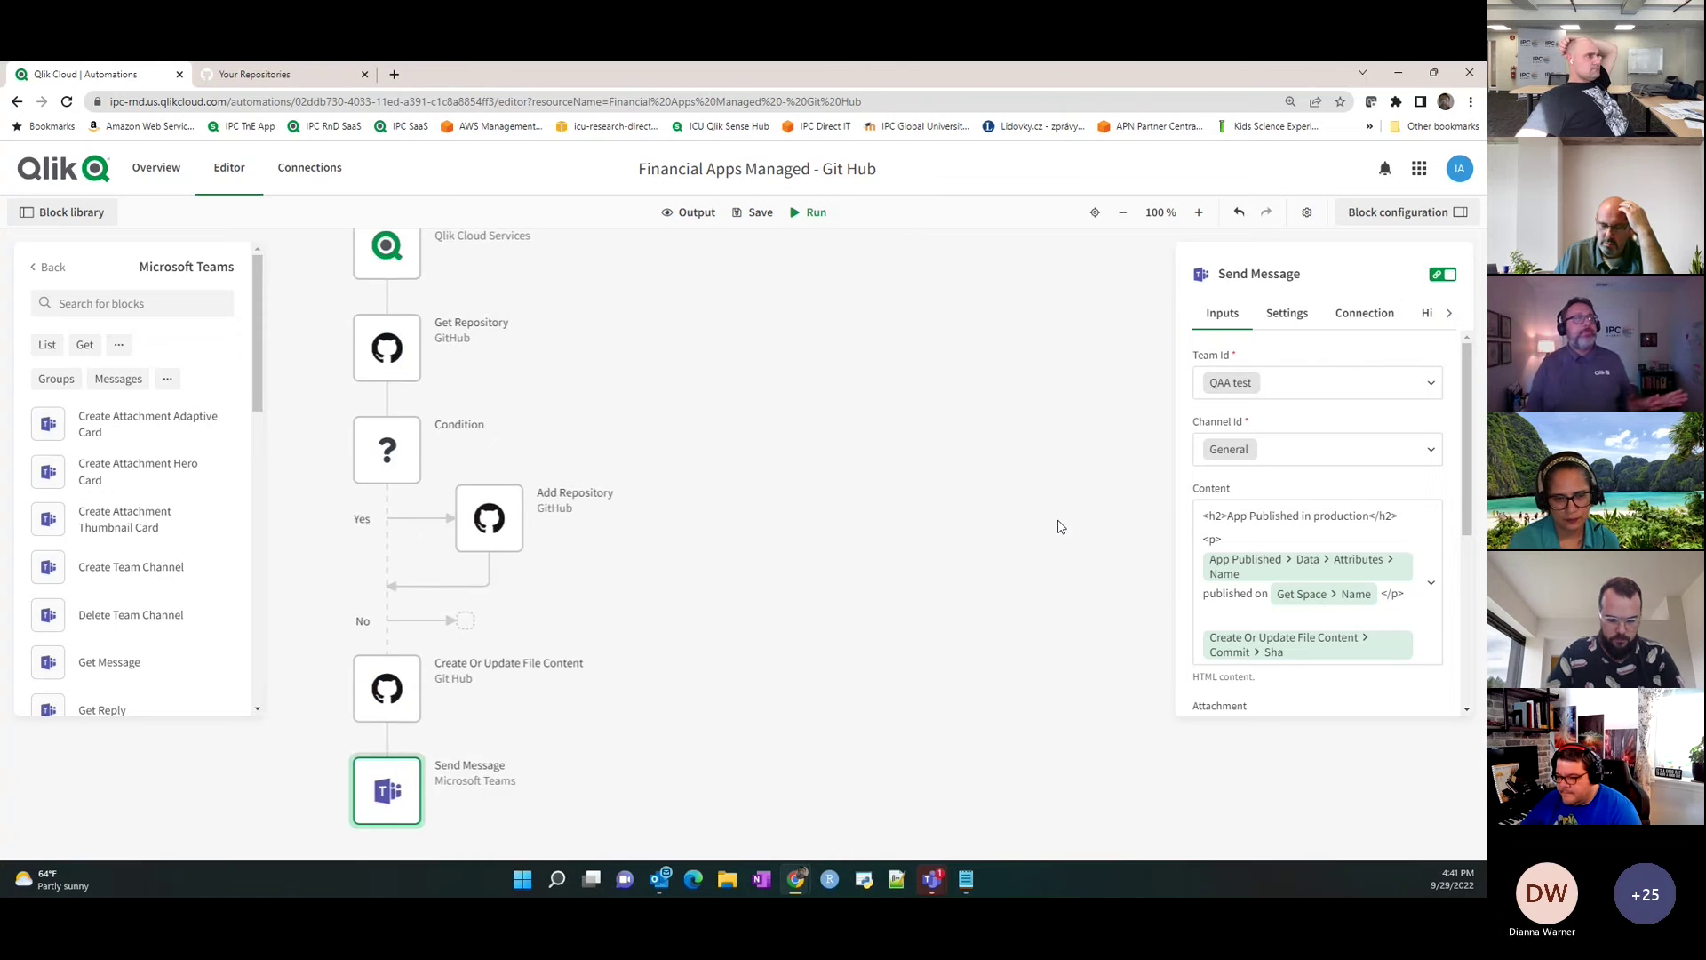
{"action": "scroll", "coordinate": [782, 495], "scroll_direction": "up", "scroll_amount": 2}
{"action": "scroll", "coordinate": [807, 514], "scroll_direction": "down", "scroll_amount": 3}
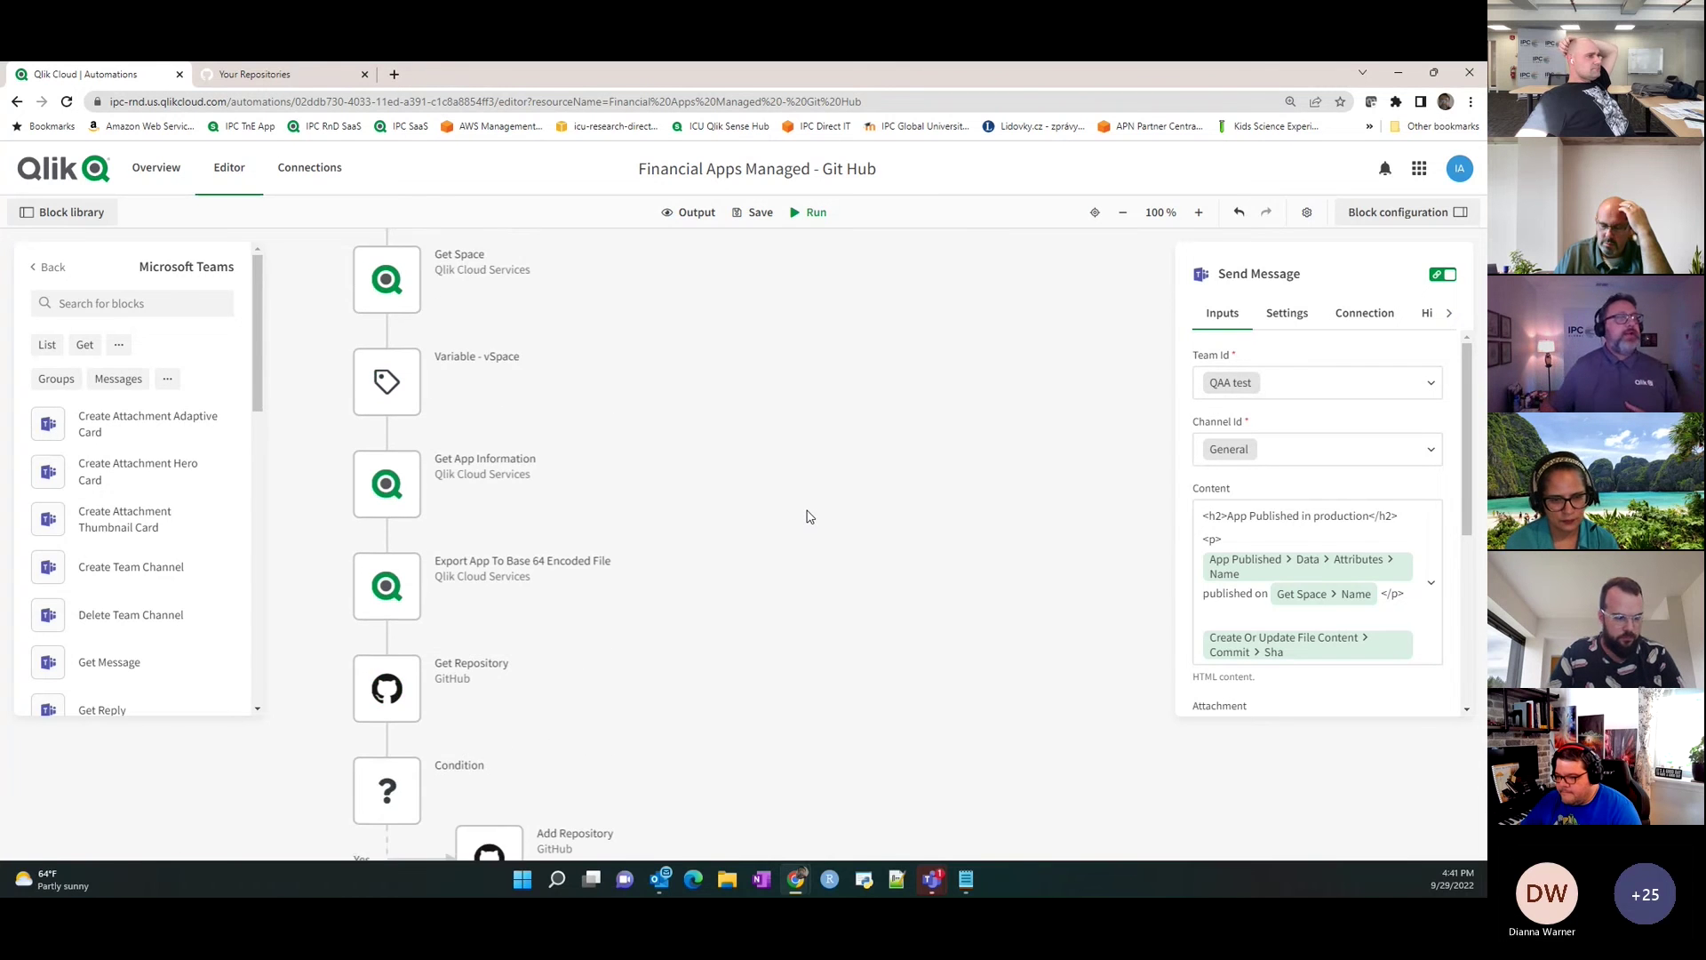
{"action": "scroll", "coordinate": [807, 516], "scroll_direction": "down", "scroll_amount": 2}
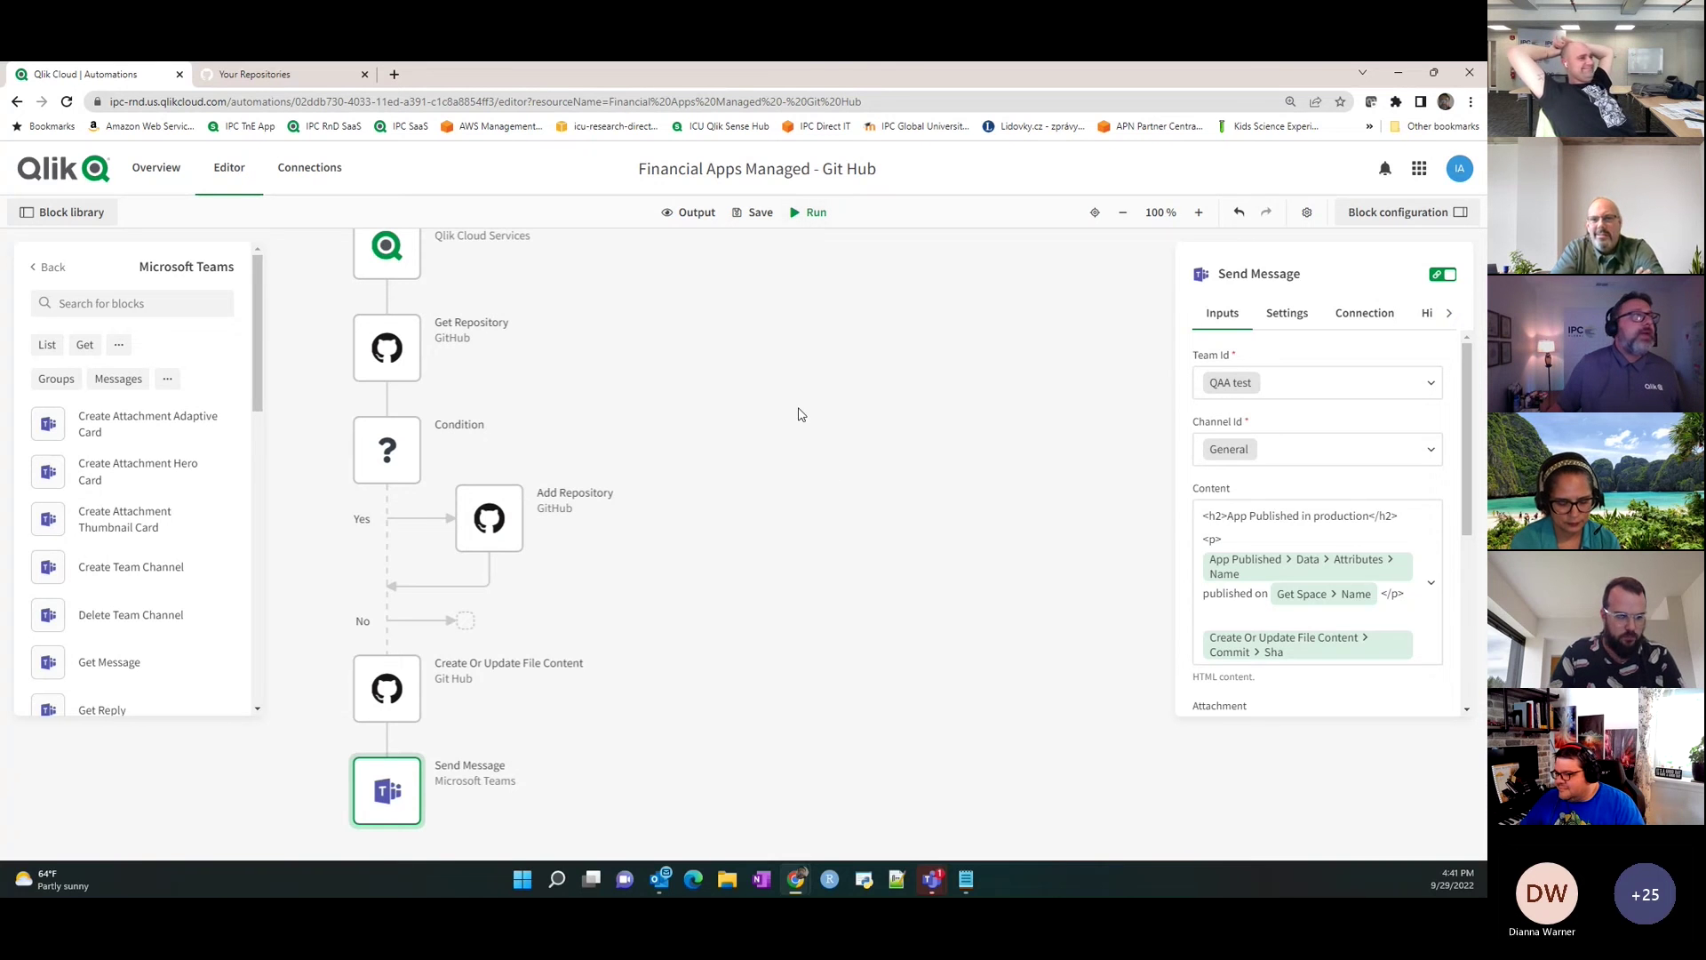
{"action": "scroll", "coordinate": [797, 414], "scroll_direction": "up", "scroll_amount": 2}
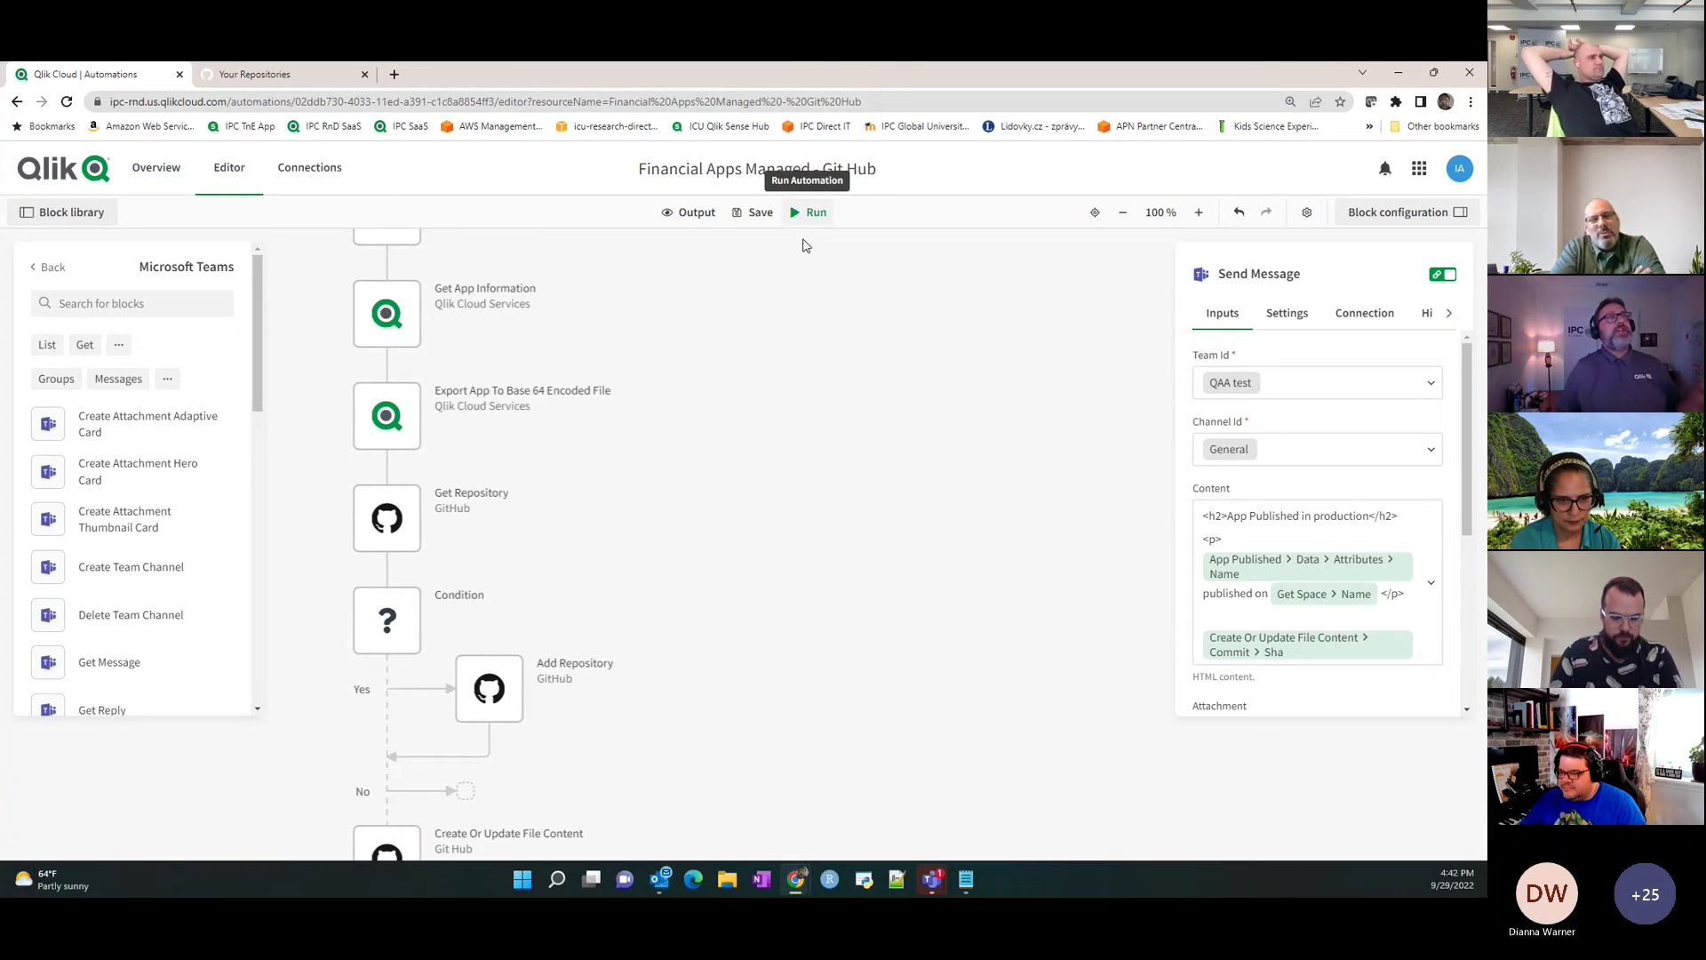
{"action": "scroll", "coordinate": [857, 444], "scroll_direction": "up", "scroll_amount": 2}
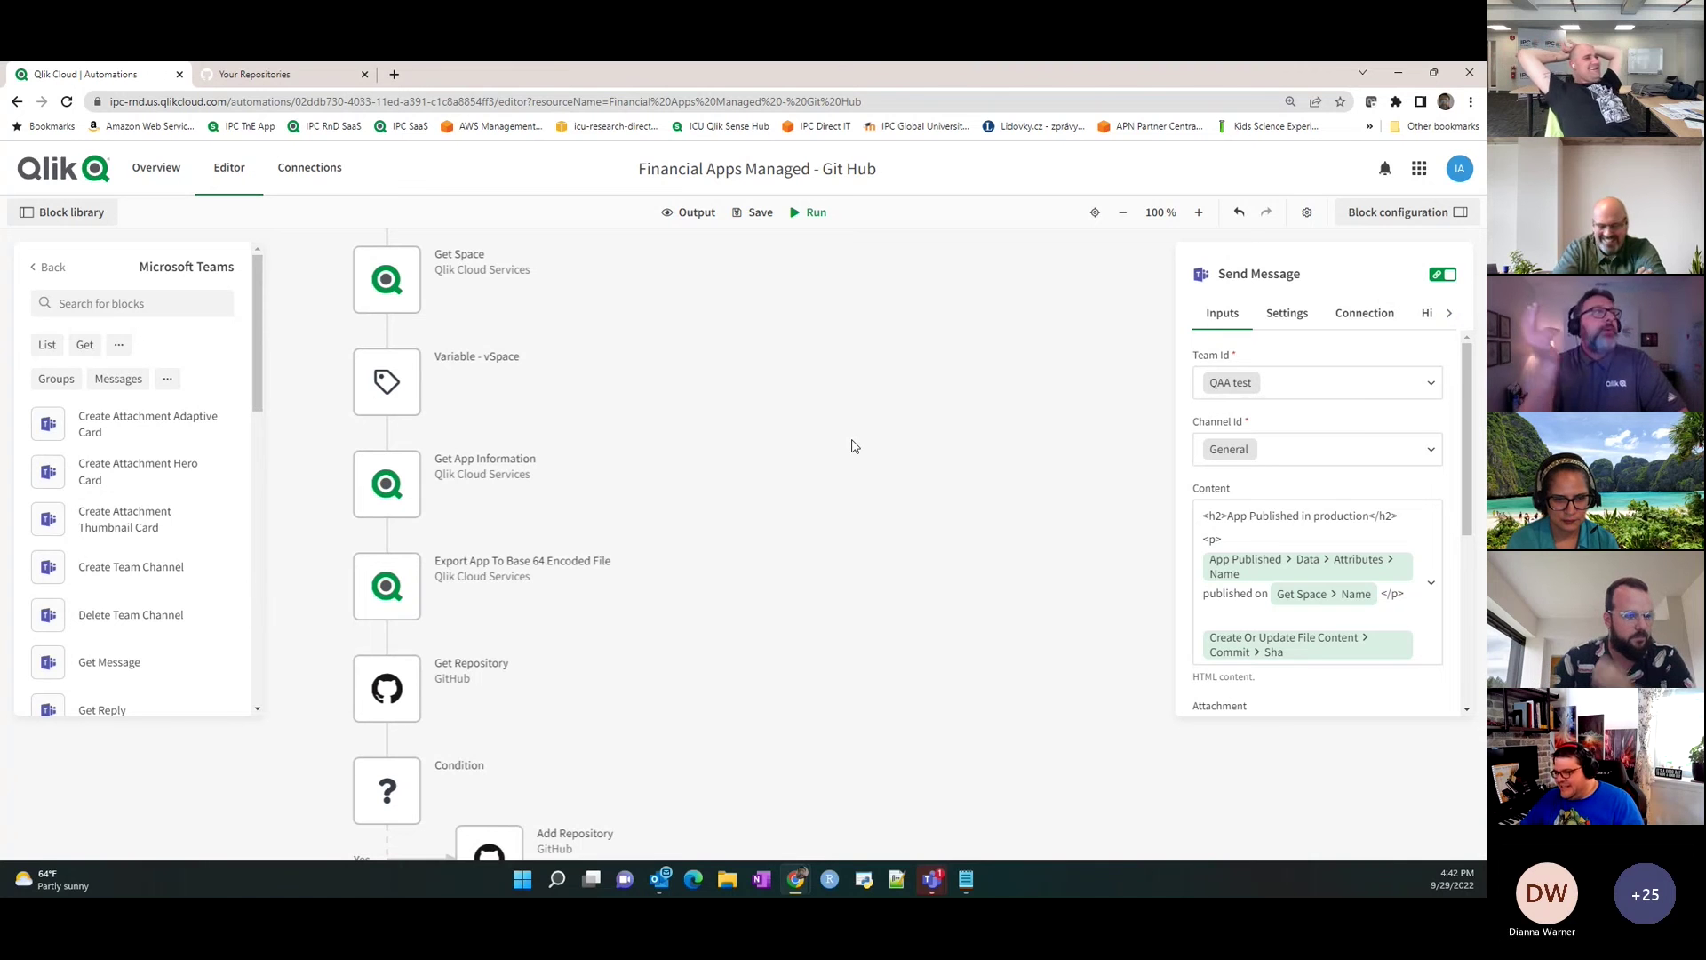
Save the Financial Apps Managed - Git Hub automation and run it.
{"action": "scroll", "coordinate": [851, 446], "scroll_direction": "up", "scroll_amount": 2}
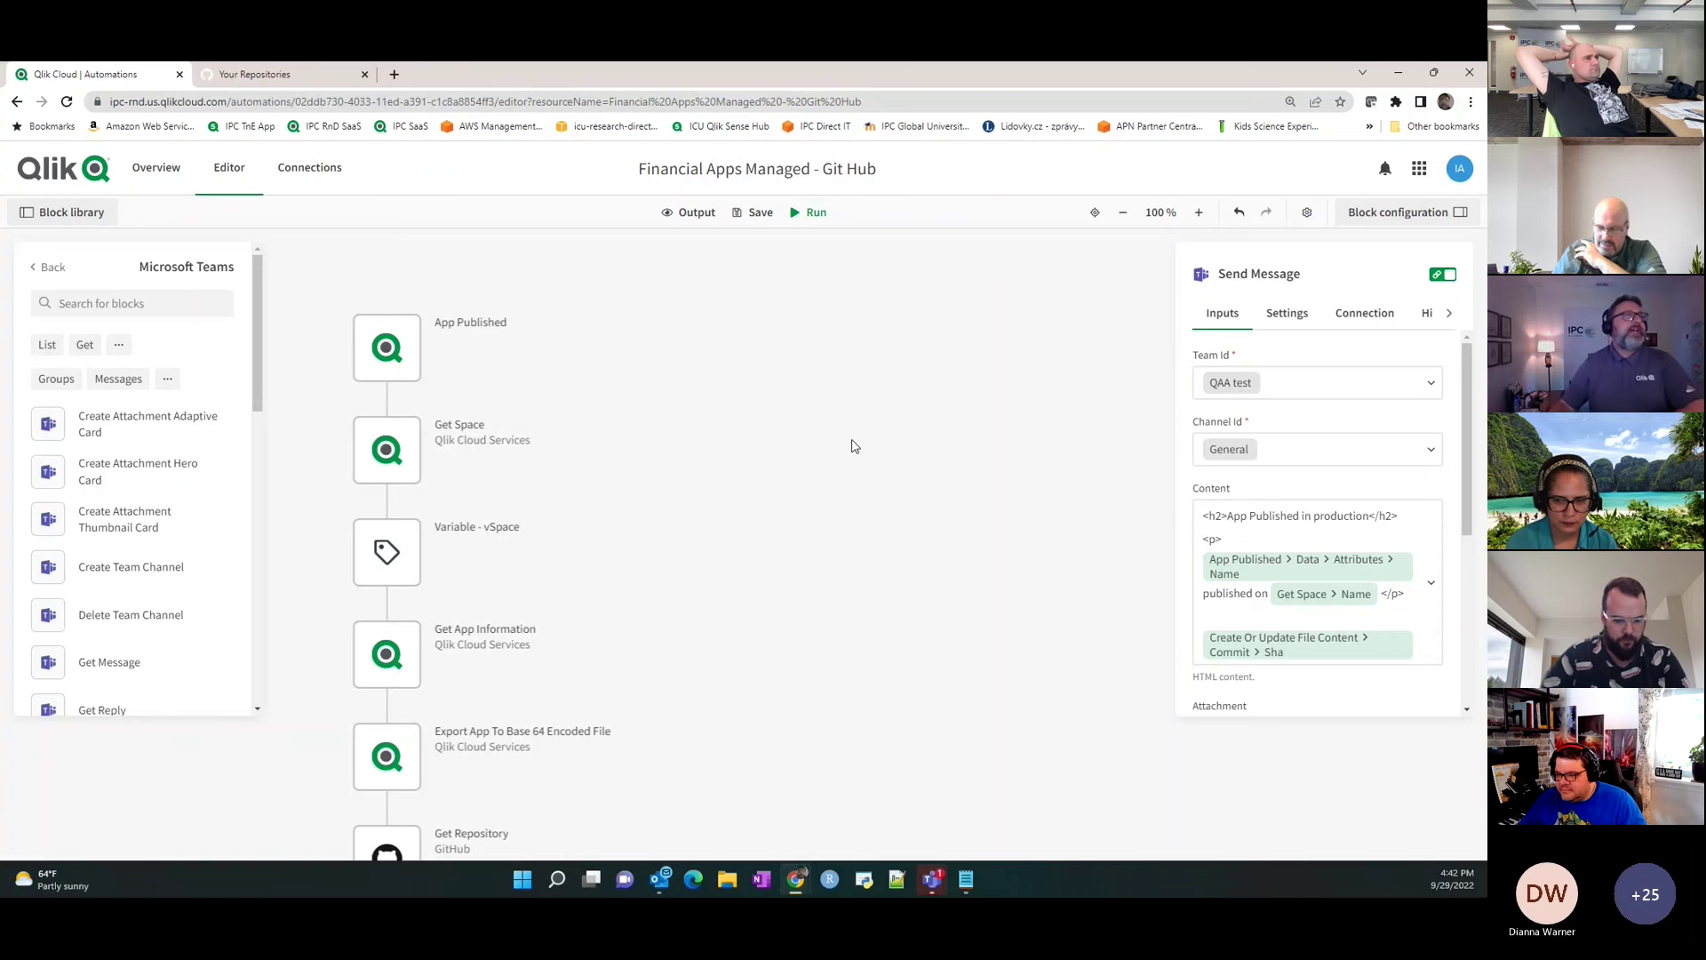
{"action": "left_click", "coordinate": [758, 213]}
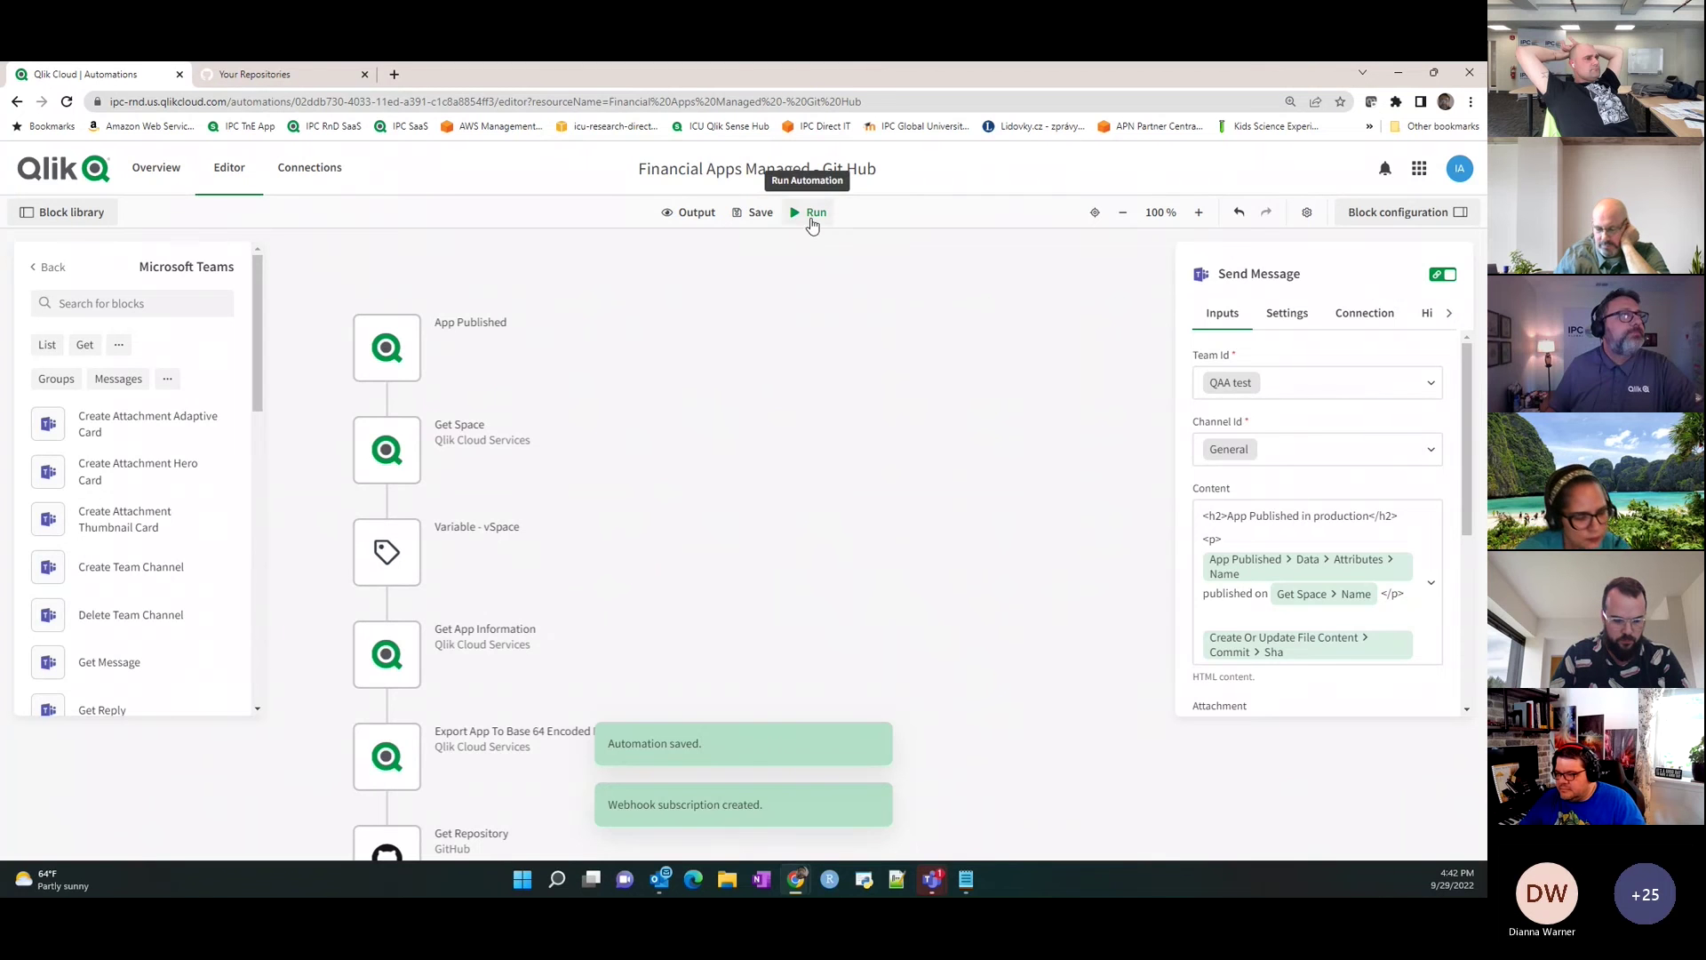
{"action": "left_click", "coordinate": [811, 217]}
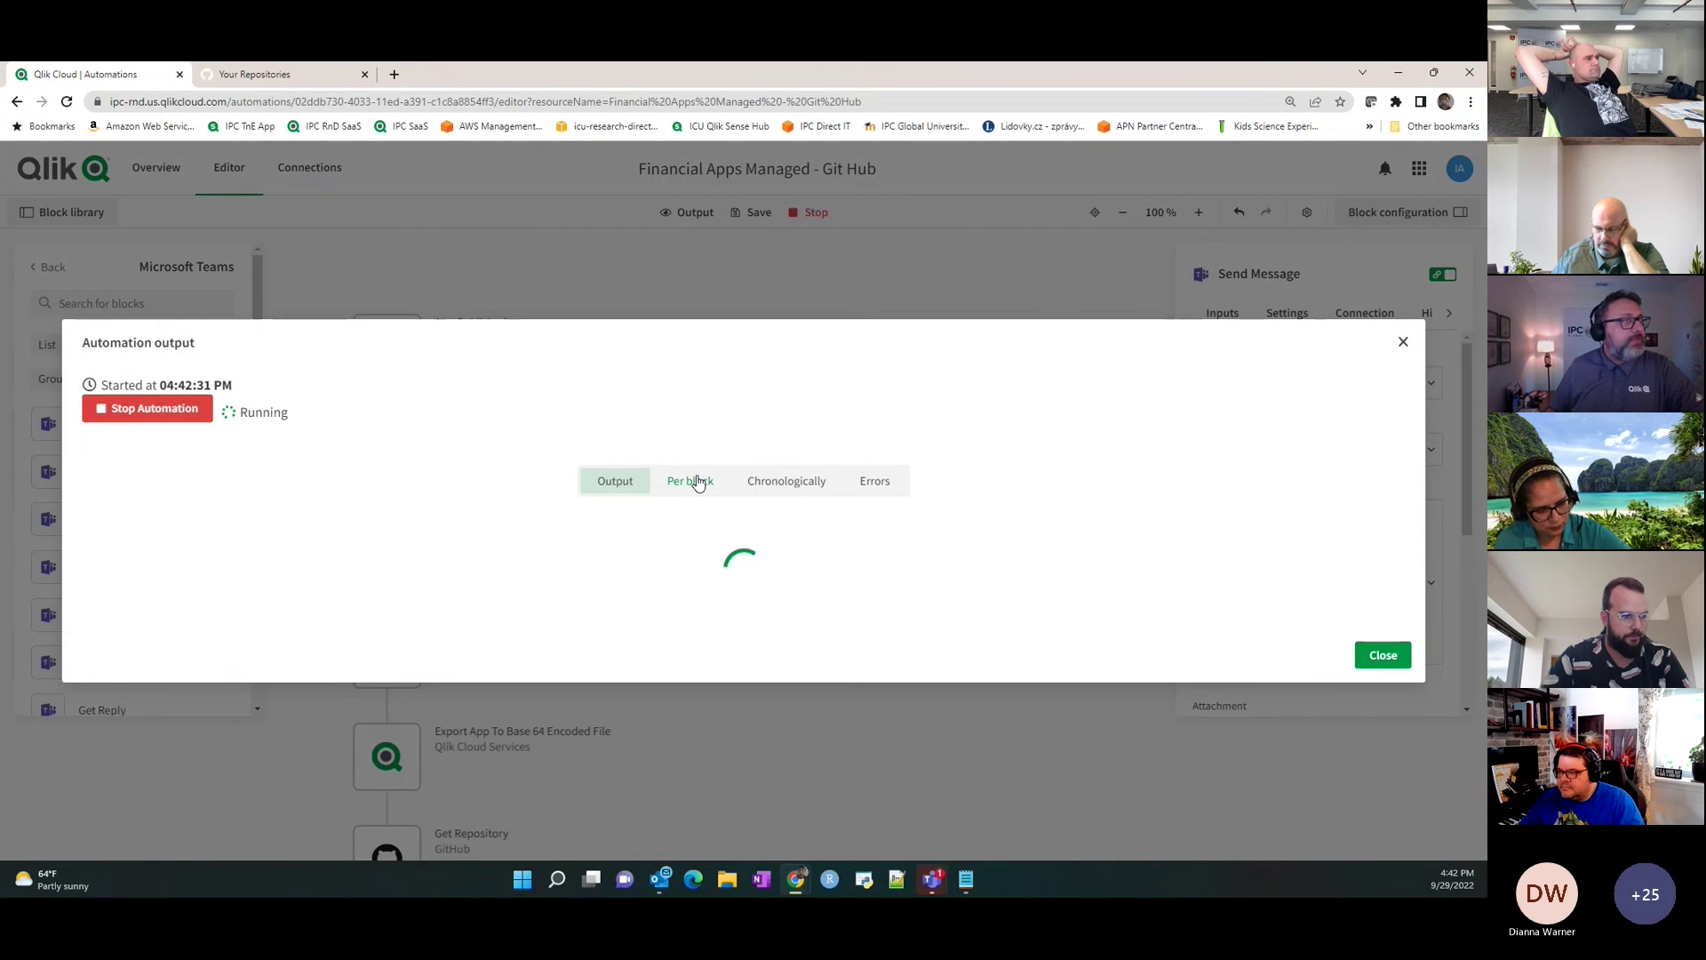
Review the run's per-block executions, expand the GitHub Get Repository execution to check its inputs, and close the output.
{"action": "left_click", "coordinate": [698, 482]}
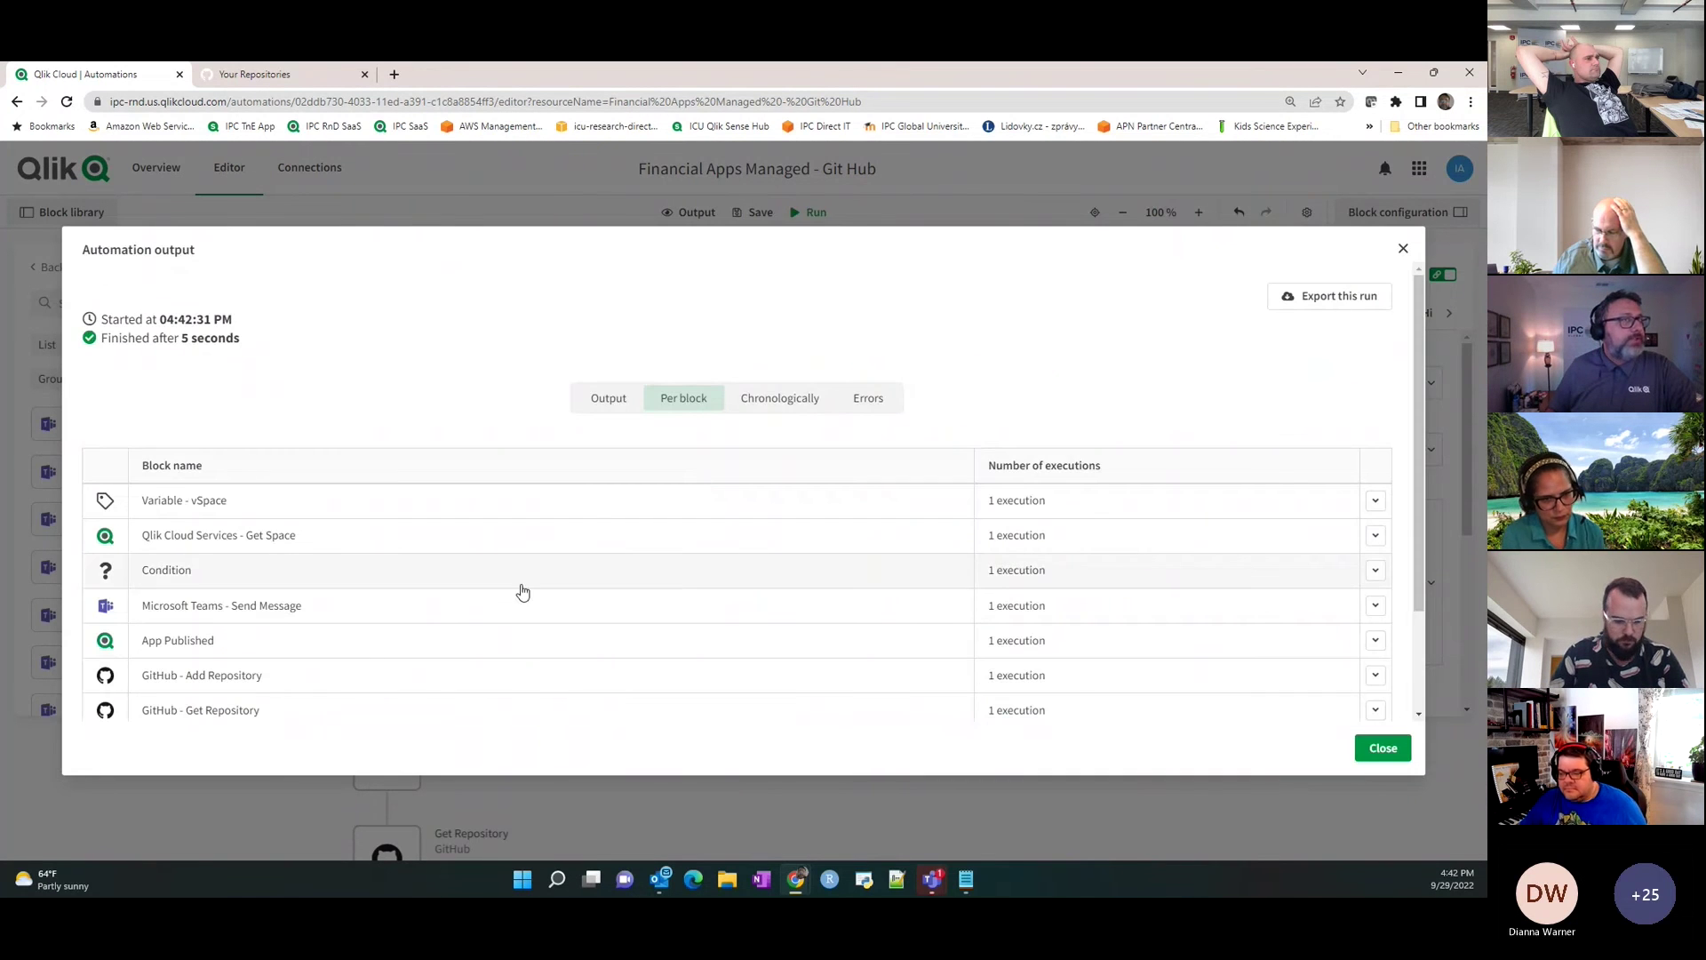
{"action": "scroll", "coordinate": [685, 586], "scroll_direction": "down", "scroll_amount": 3}
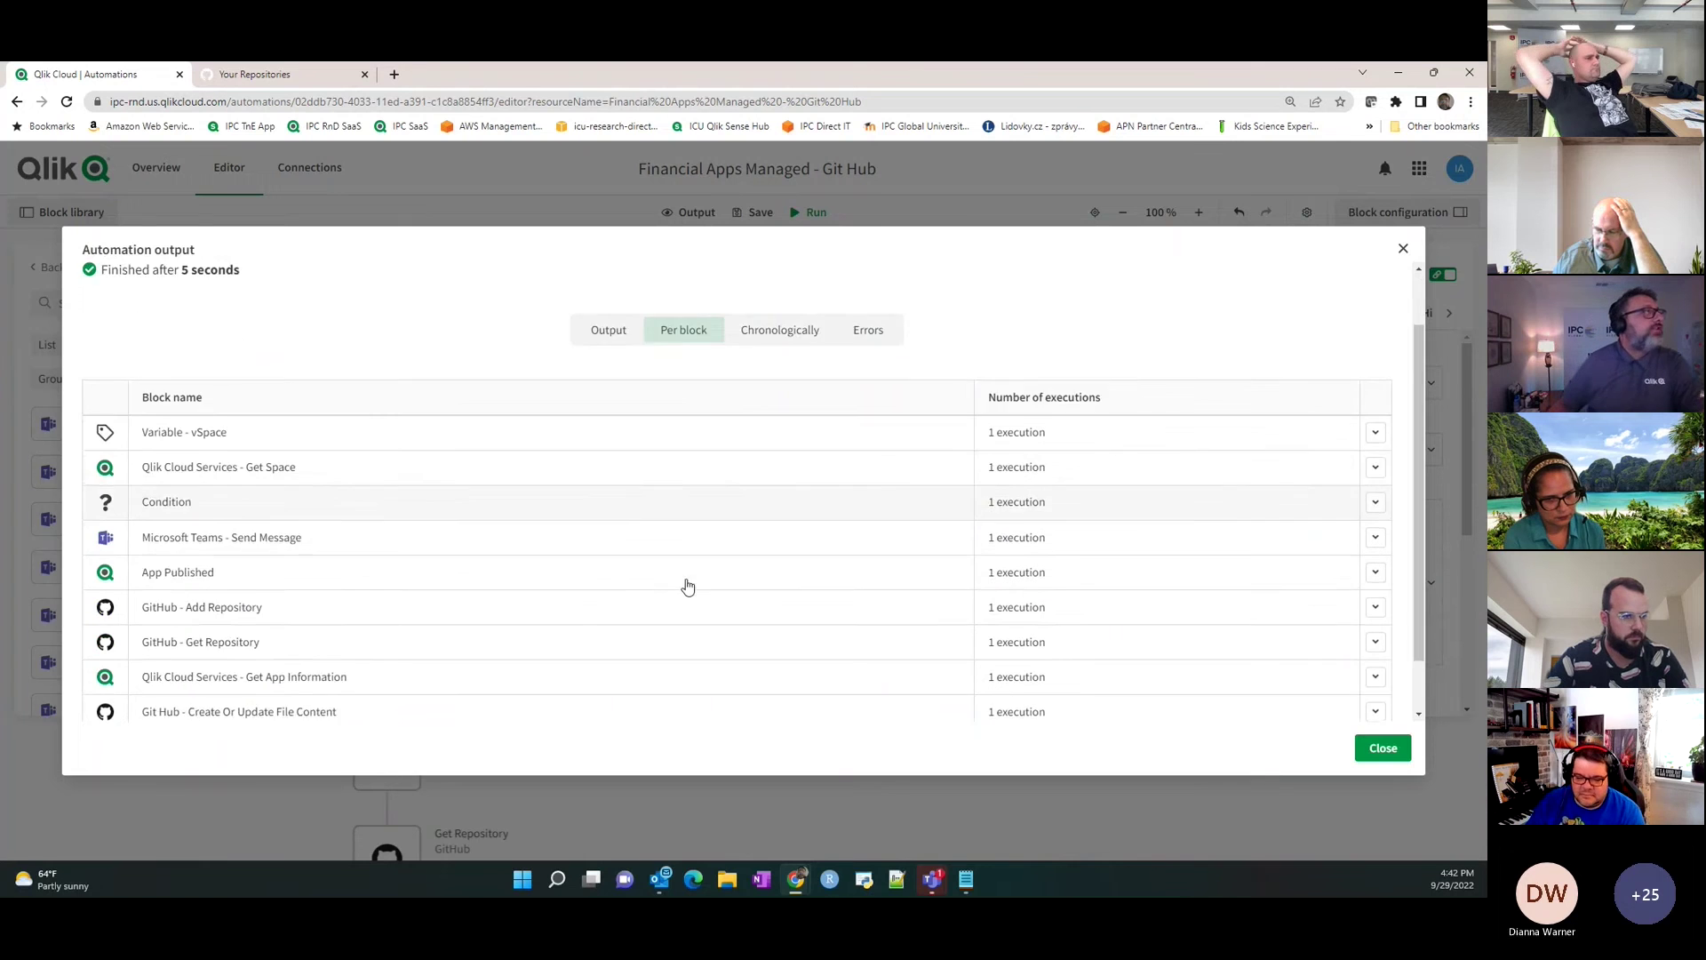
{"action": "scroll", "coordinate": [426, 382], "scroll_direction": "up", "scroll_amount": 3}
{"action": "scroll", "coordinate": [577, 462], "scroll_direction": "down", "scroll_amount": 3}
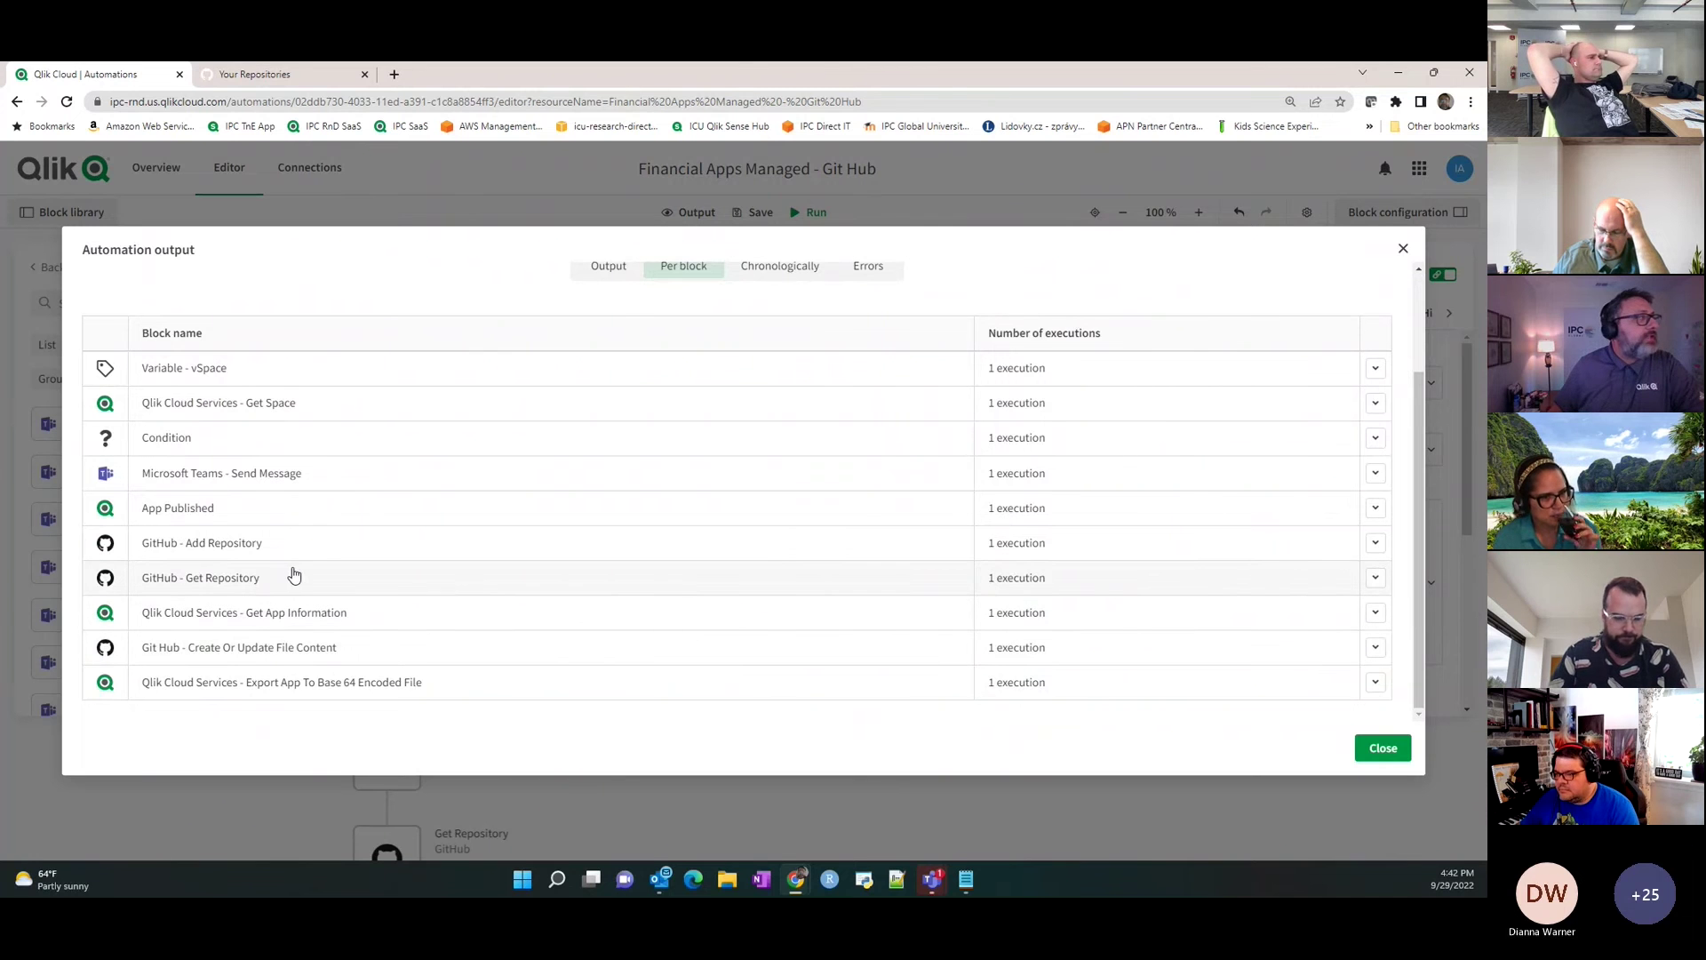
{"action": "left_click", "coordinate": [1375, 579]}
{"action": "scroll", "coordinate": [768, 671], "scroll_direction": "down", "scroll_amount": 2}
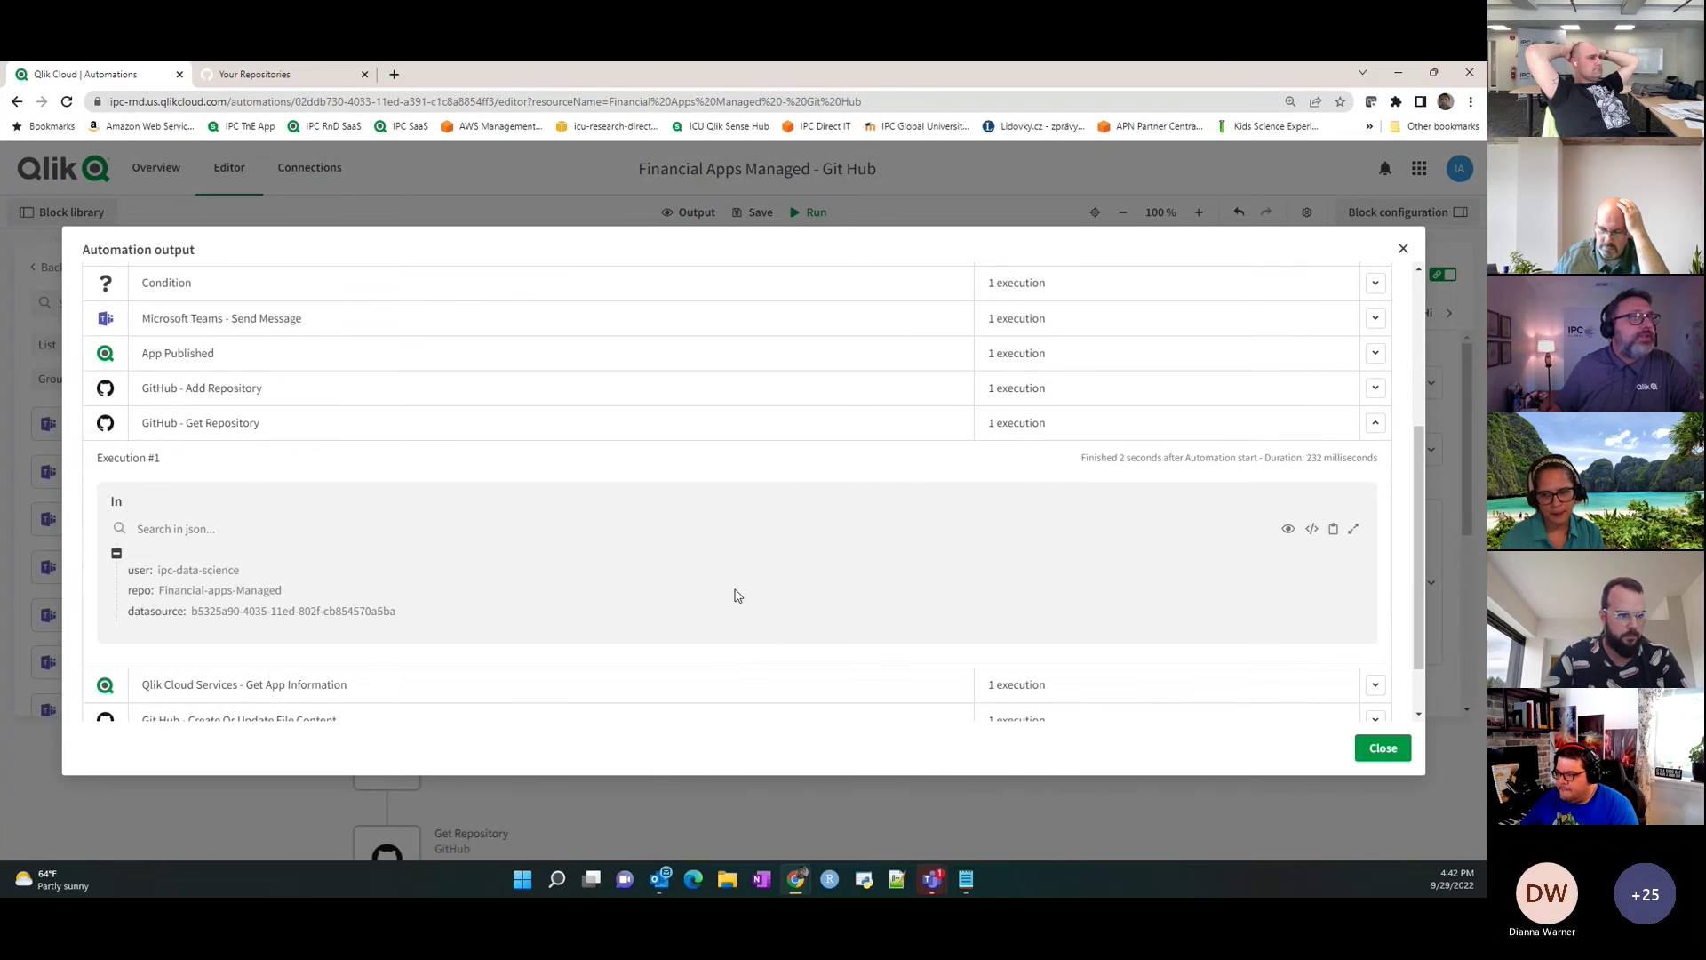
{"action": "scroll", "coordinate": [1218, 611], "scroll_direction": "up", "scroll_amount": 3}
{"action": "left_click", "coordinate": [1375, 655]}
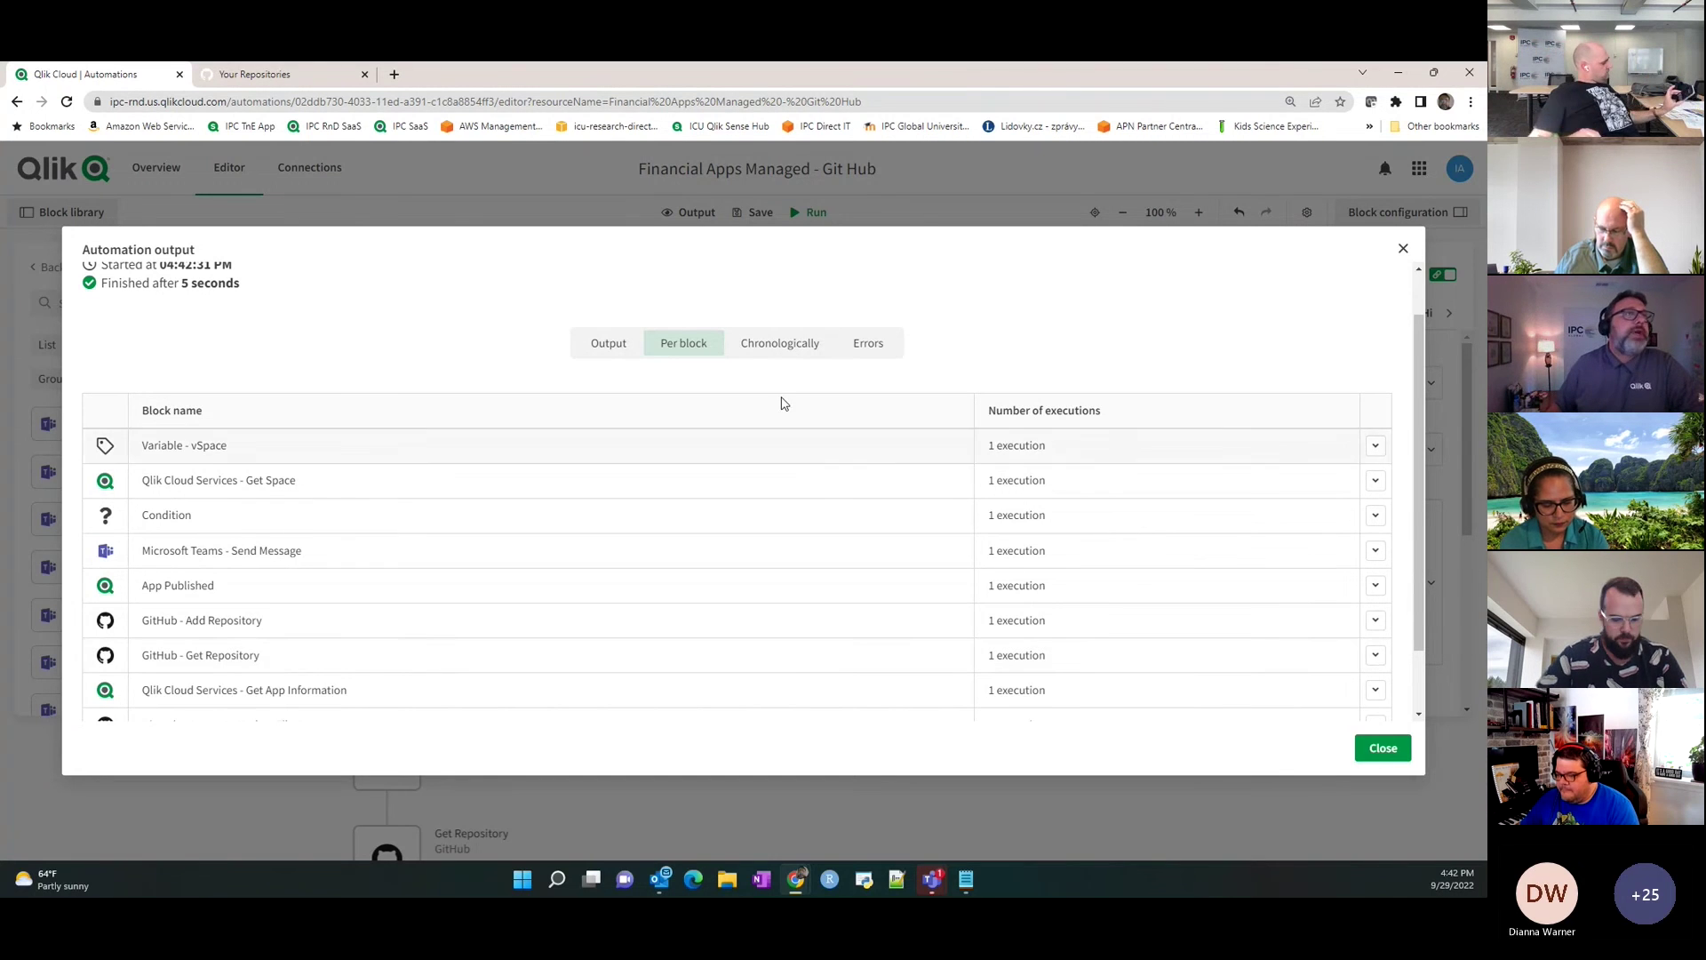
{"action": "left_click", "coordinate": [1403, 250]}
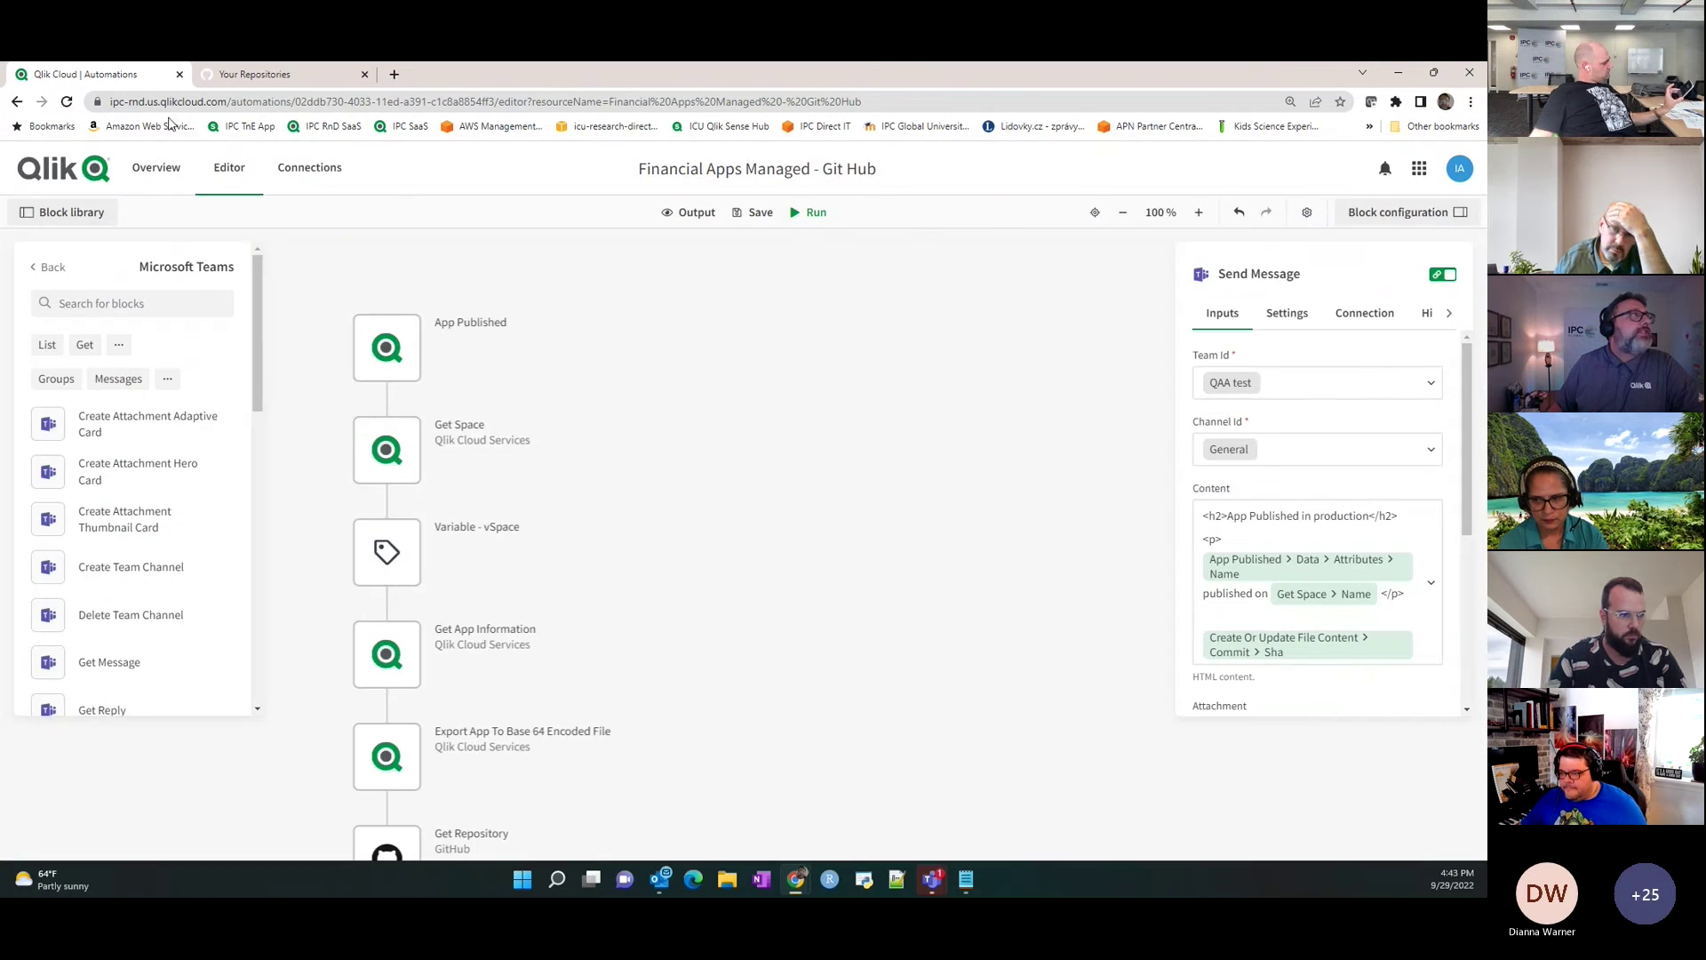
Switch to GitHub, refresh the repository list, and check the Financial-apps-Managed repository's contents and description.
{"action": "left_click", "coordinate": [258, 73]}
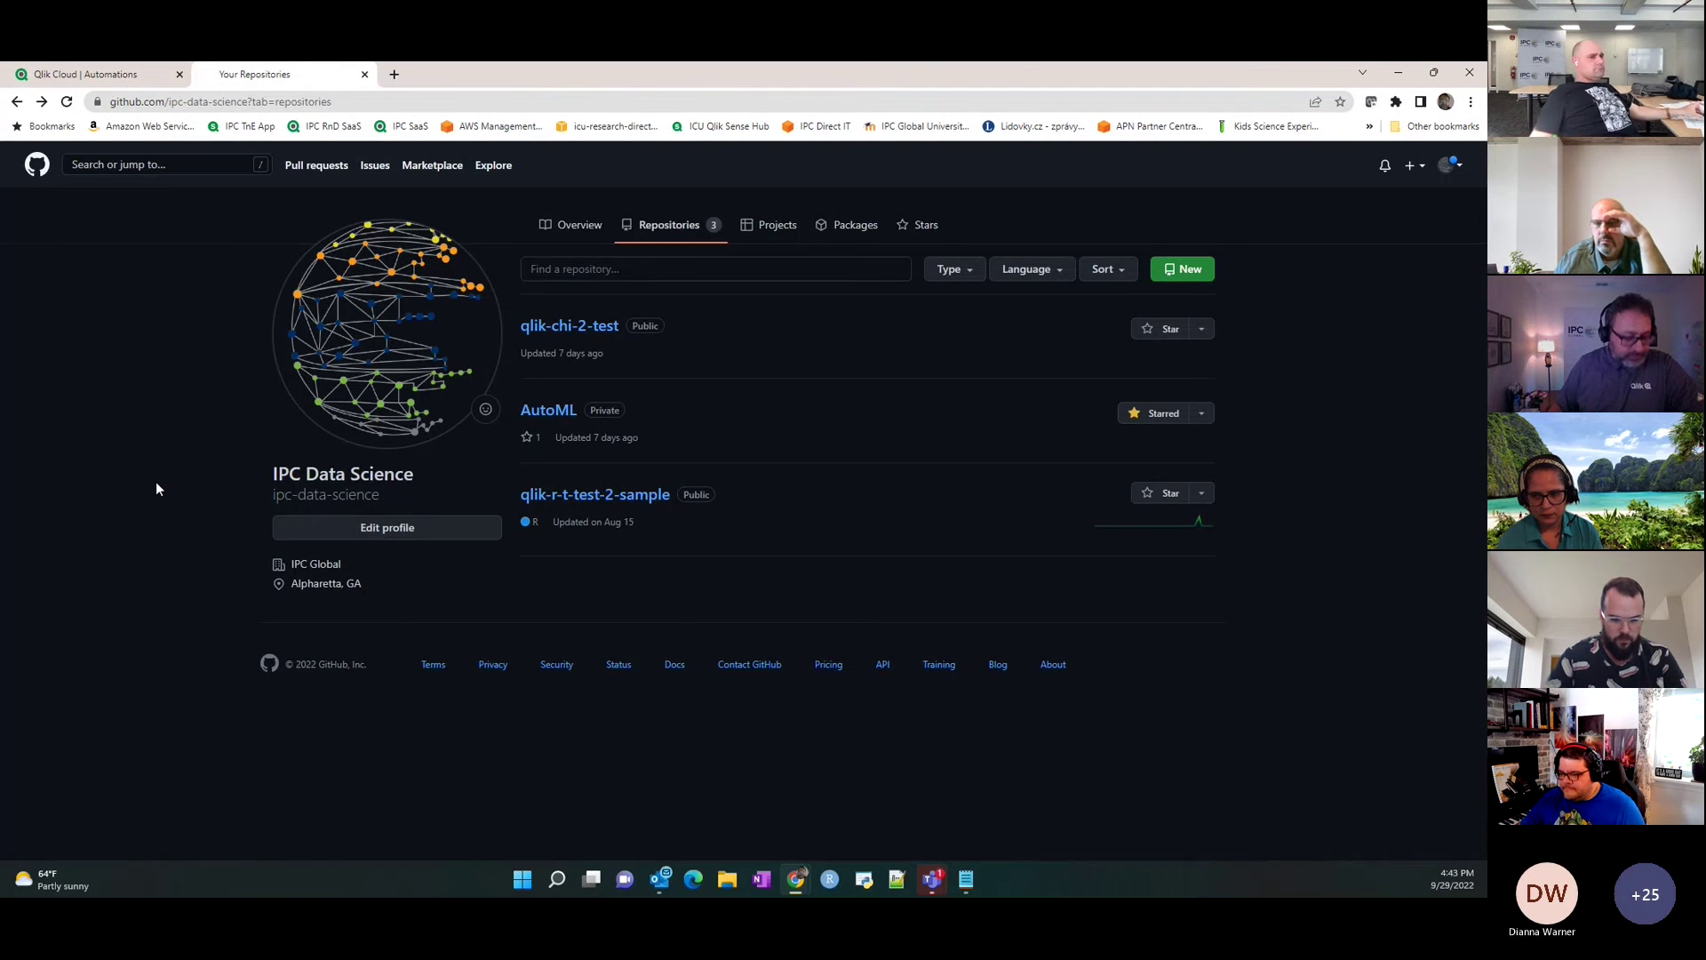
{"action": "key", "text": "F5"}
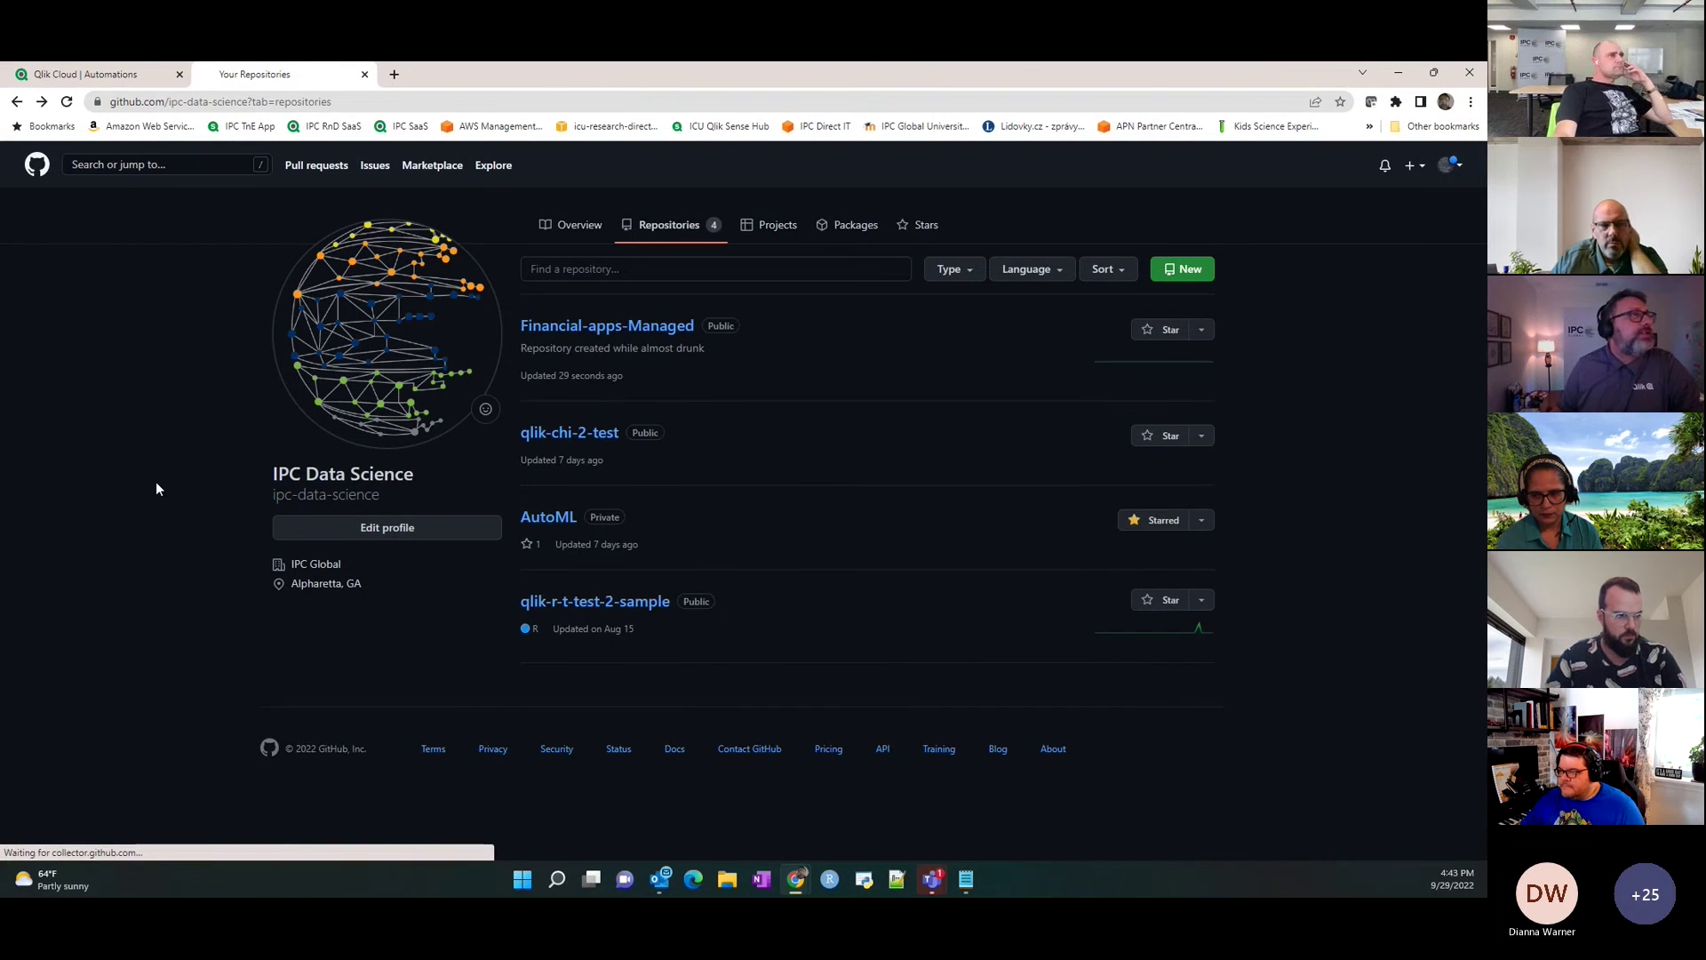
{"action": "left_click", "coordinate": [626, 331]}
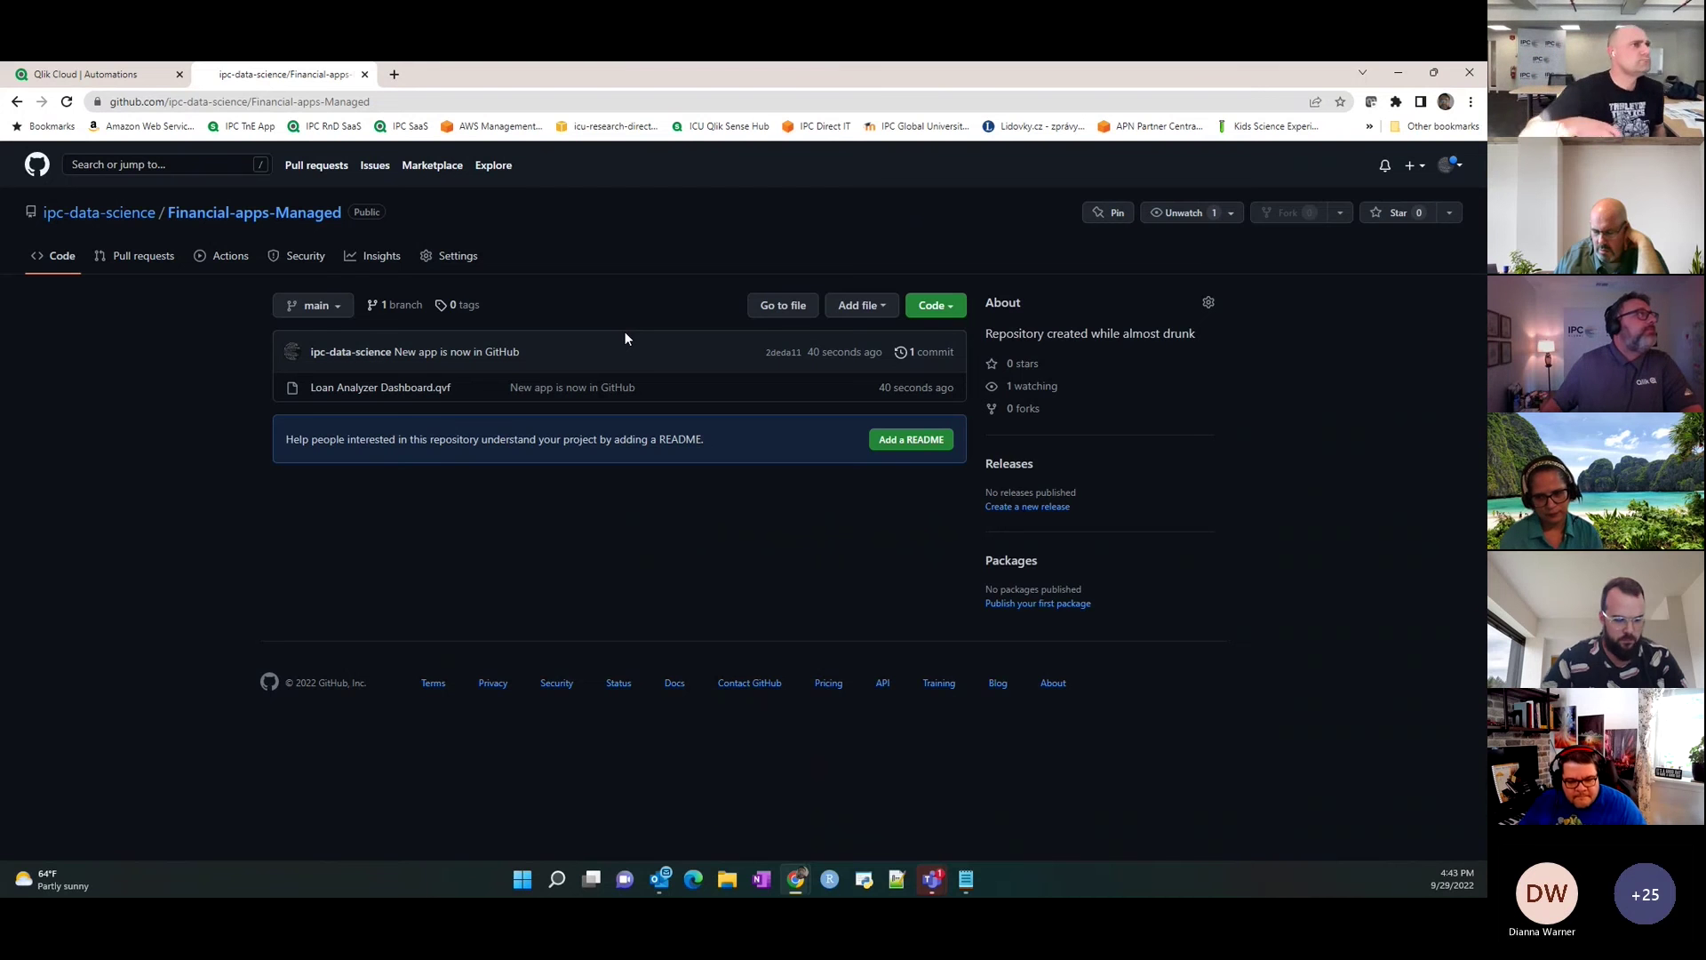
{"action": "left_click", "coordinate": [17, 102]}
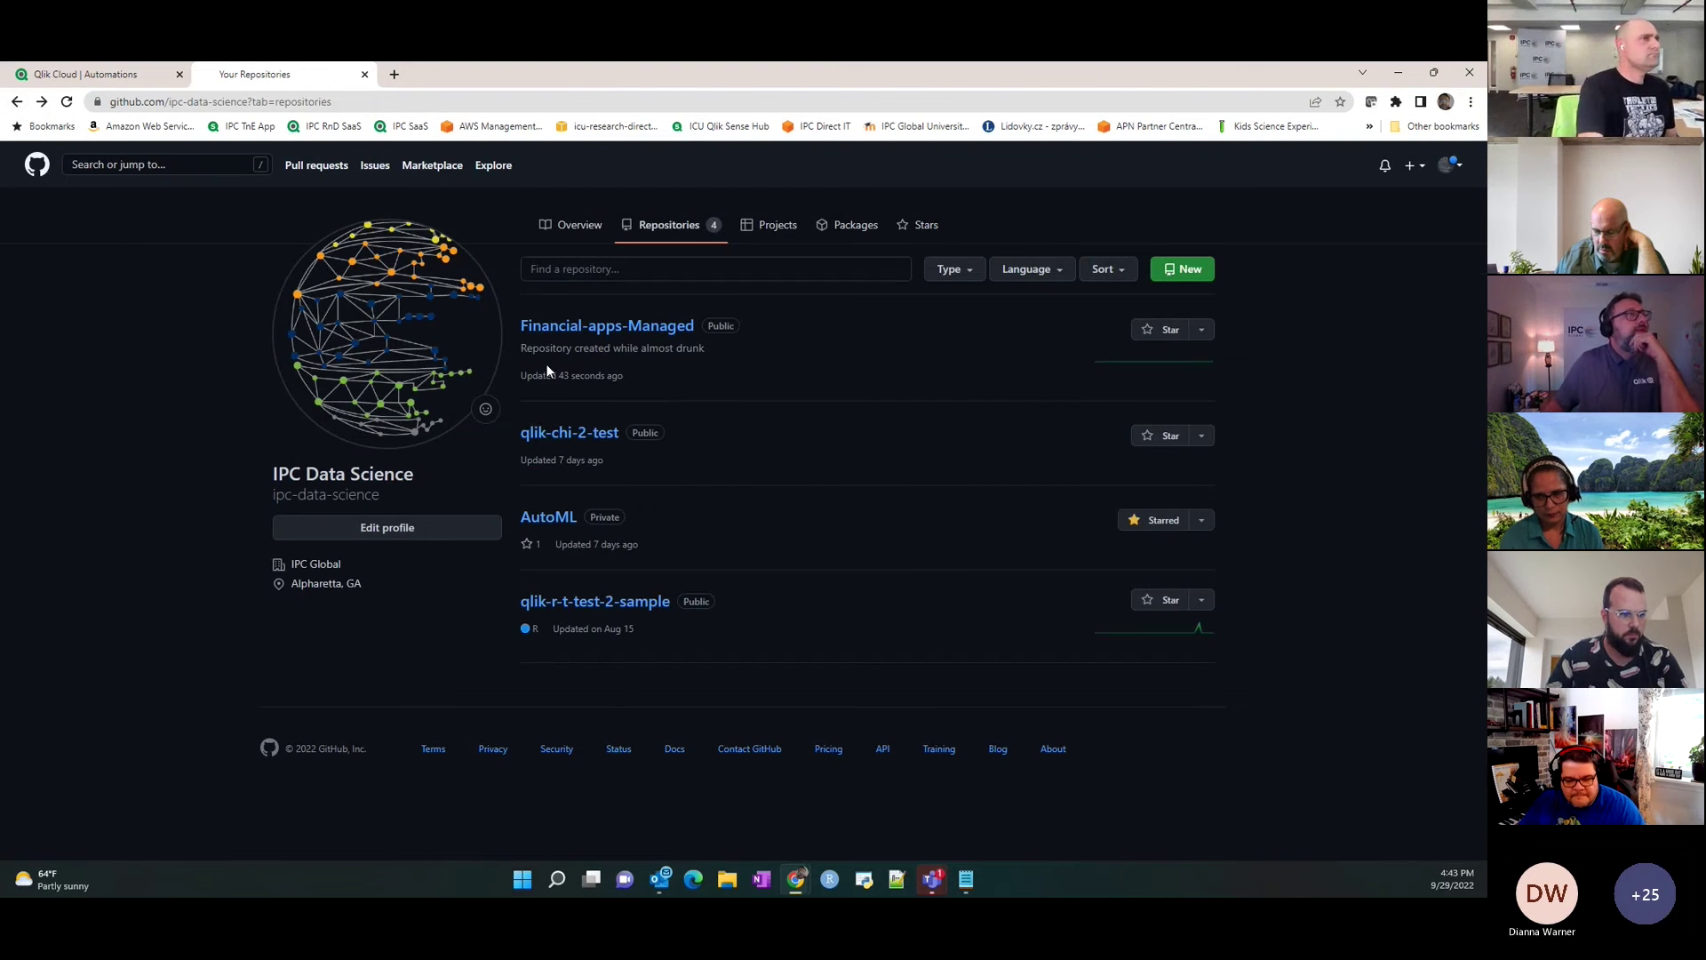
{"action": "left_click_drag", "start_coordinate": [520, 348], "coordinate": [718, 356]}
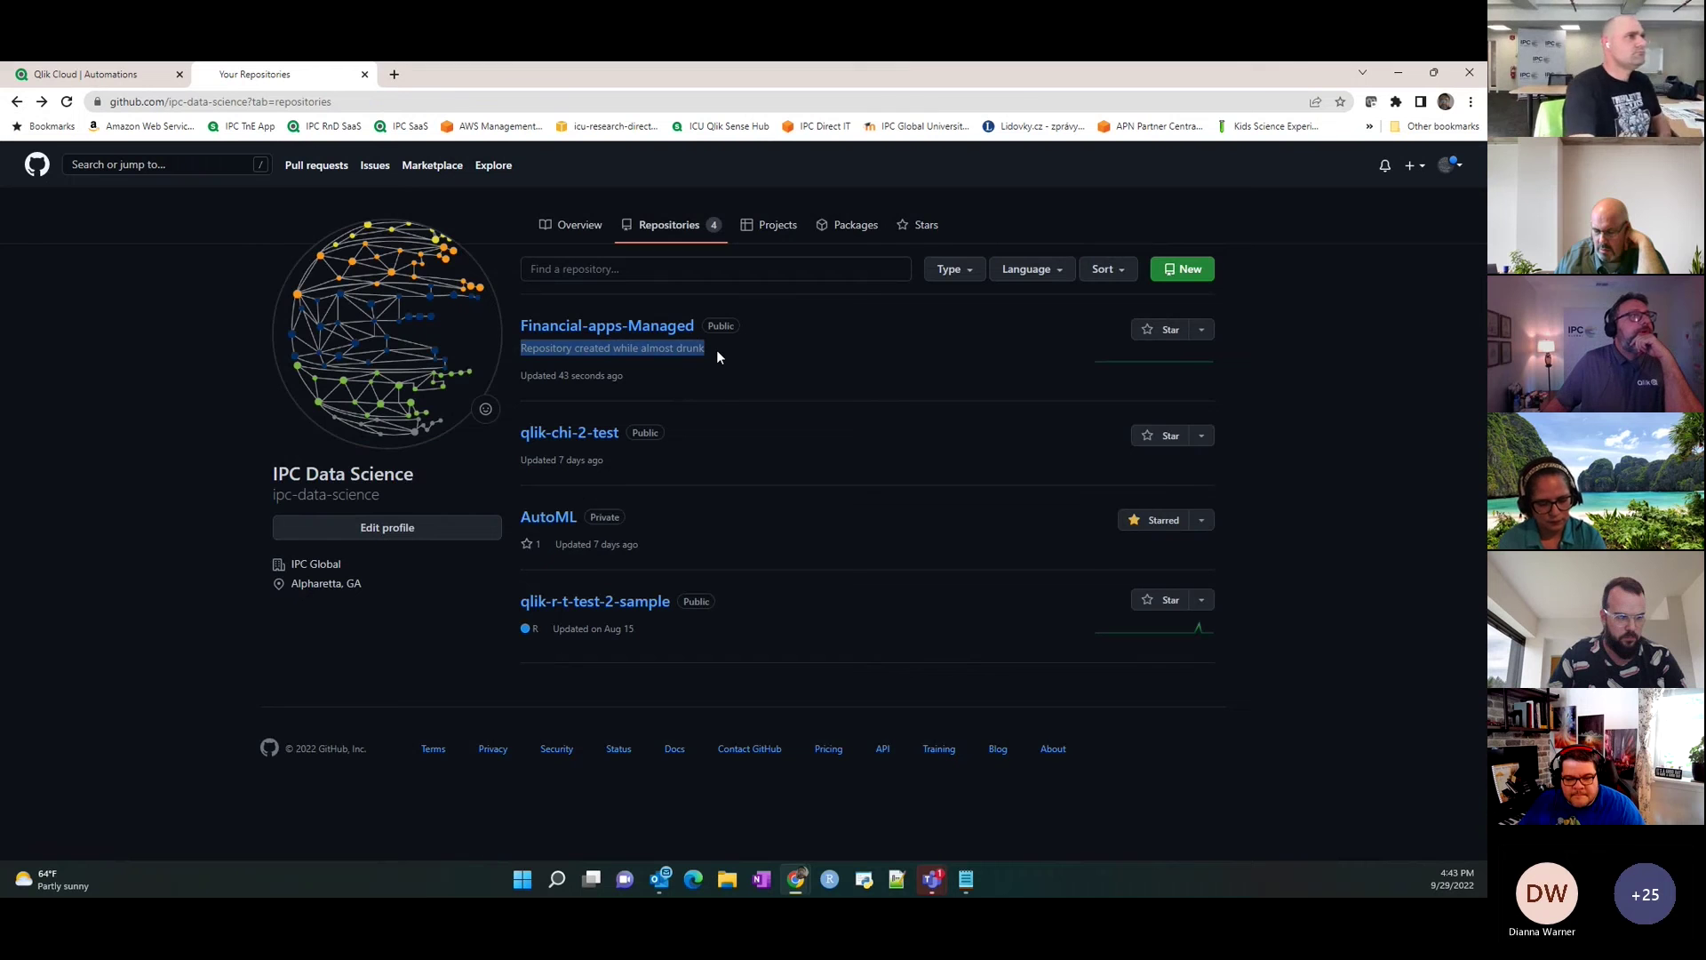
Inspect the Loan Analyzer Dashboard.qvf file page in the Financial-apps-Managed repository and return to the repository.
{"action": "left_click", "coordinate": [669, 330]}
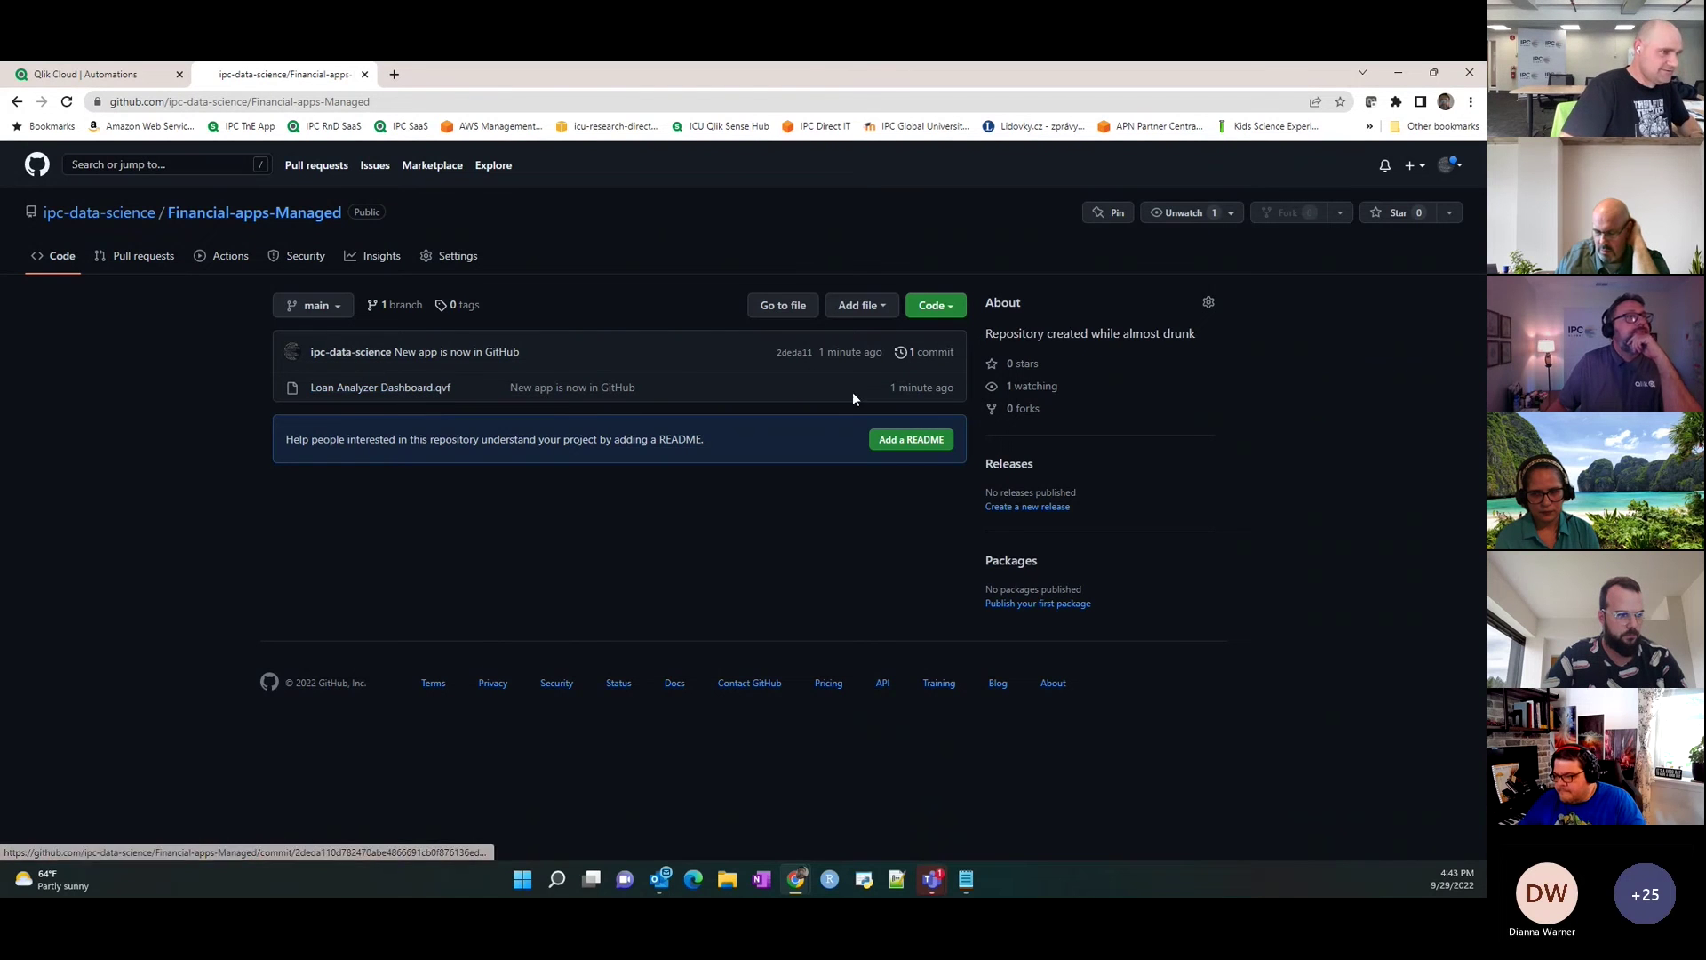
{"action": "left_click", "coordinate": [395, 388]}
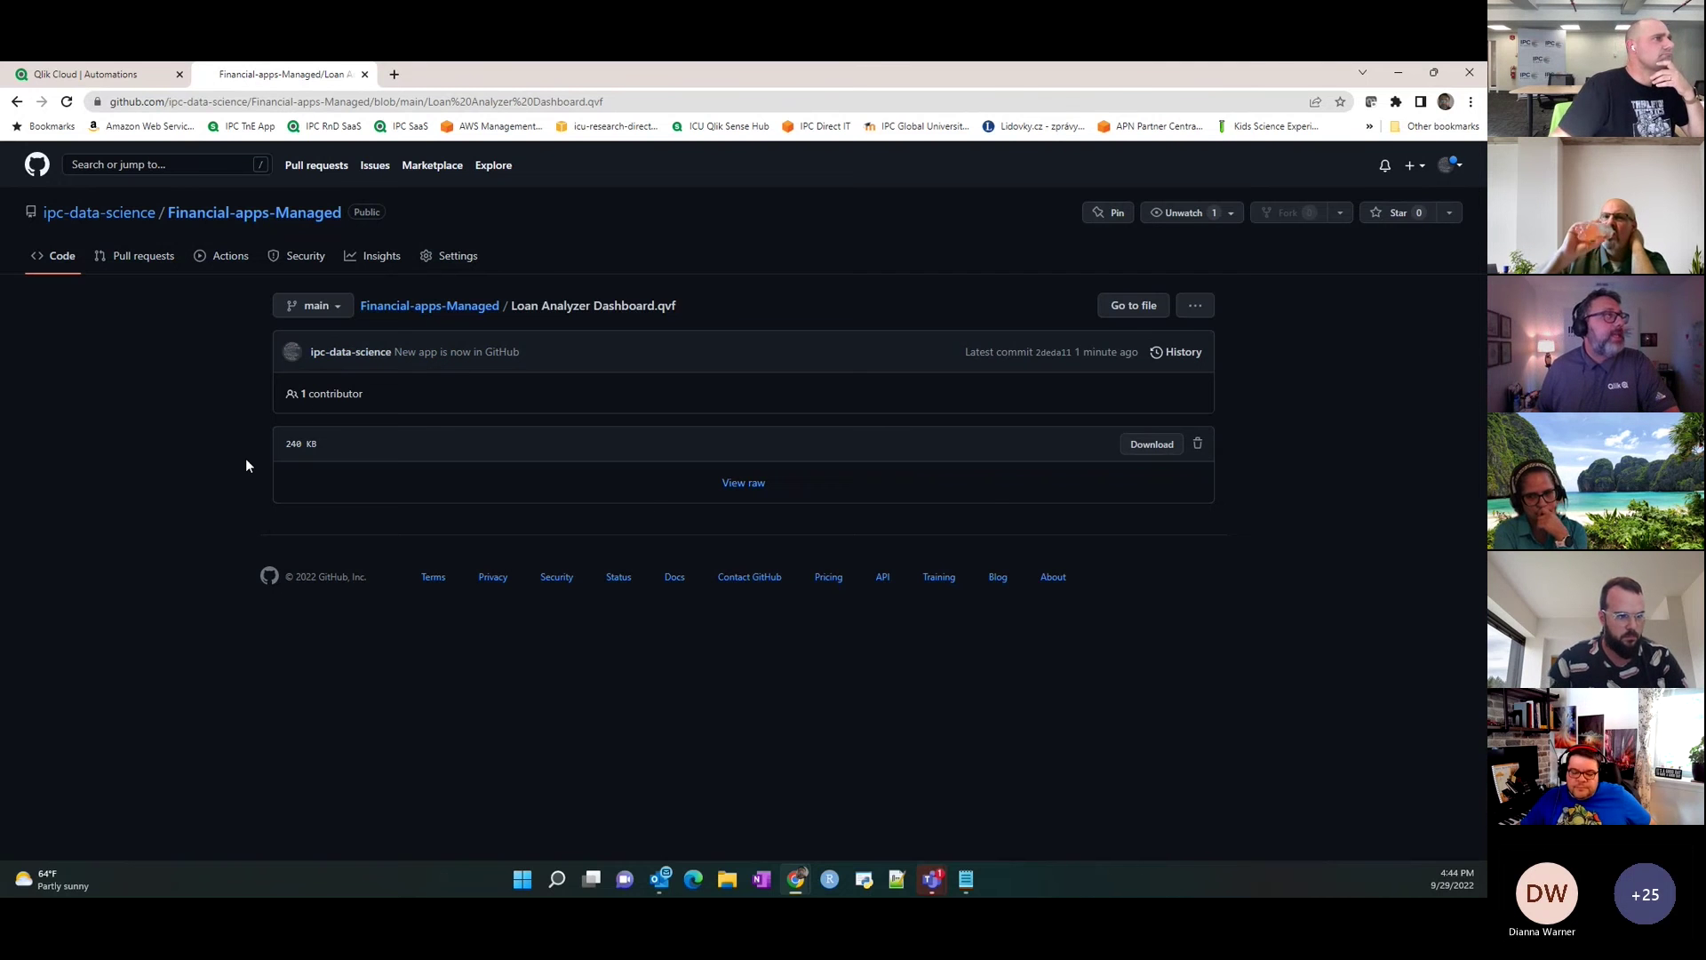
{"action": "left_click", "coordinate": [483, 306]}
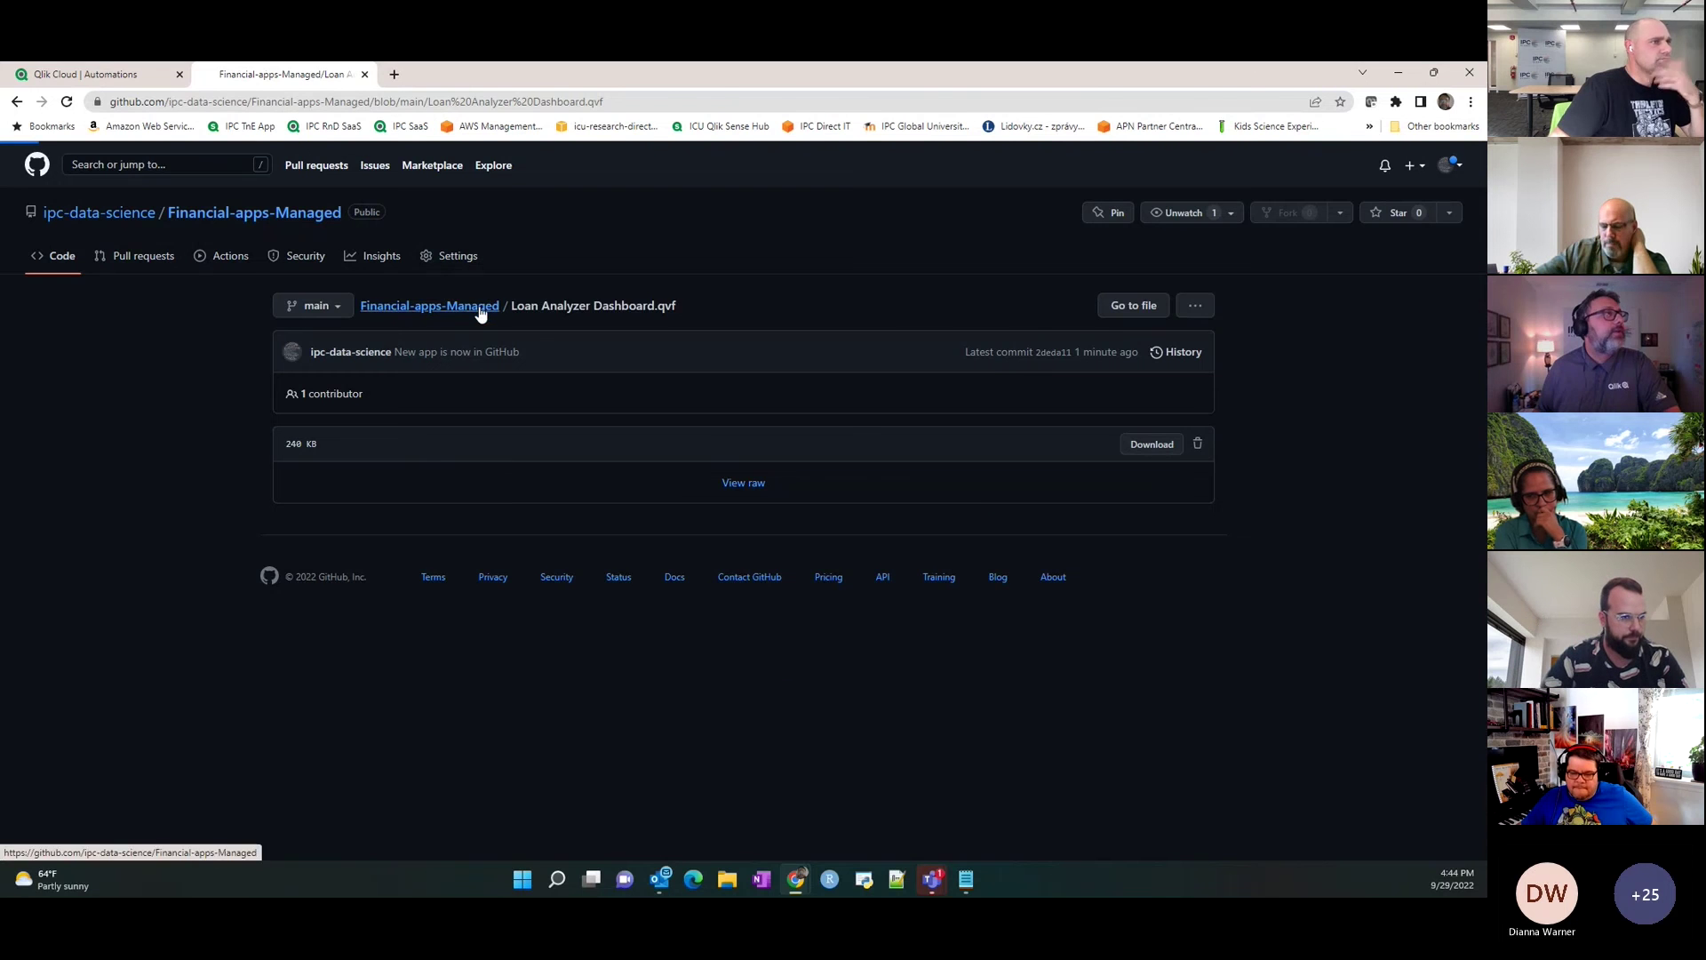
Switch back to the Qlik automation, run it again, and review the per-block executions.
{"action": "key", "text": "ctrl+1"}
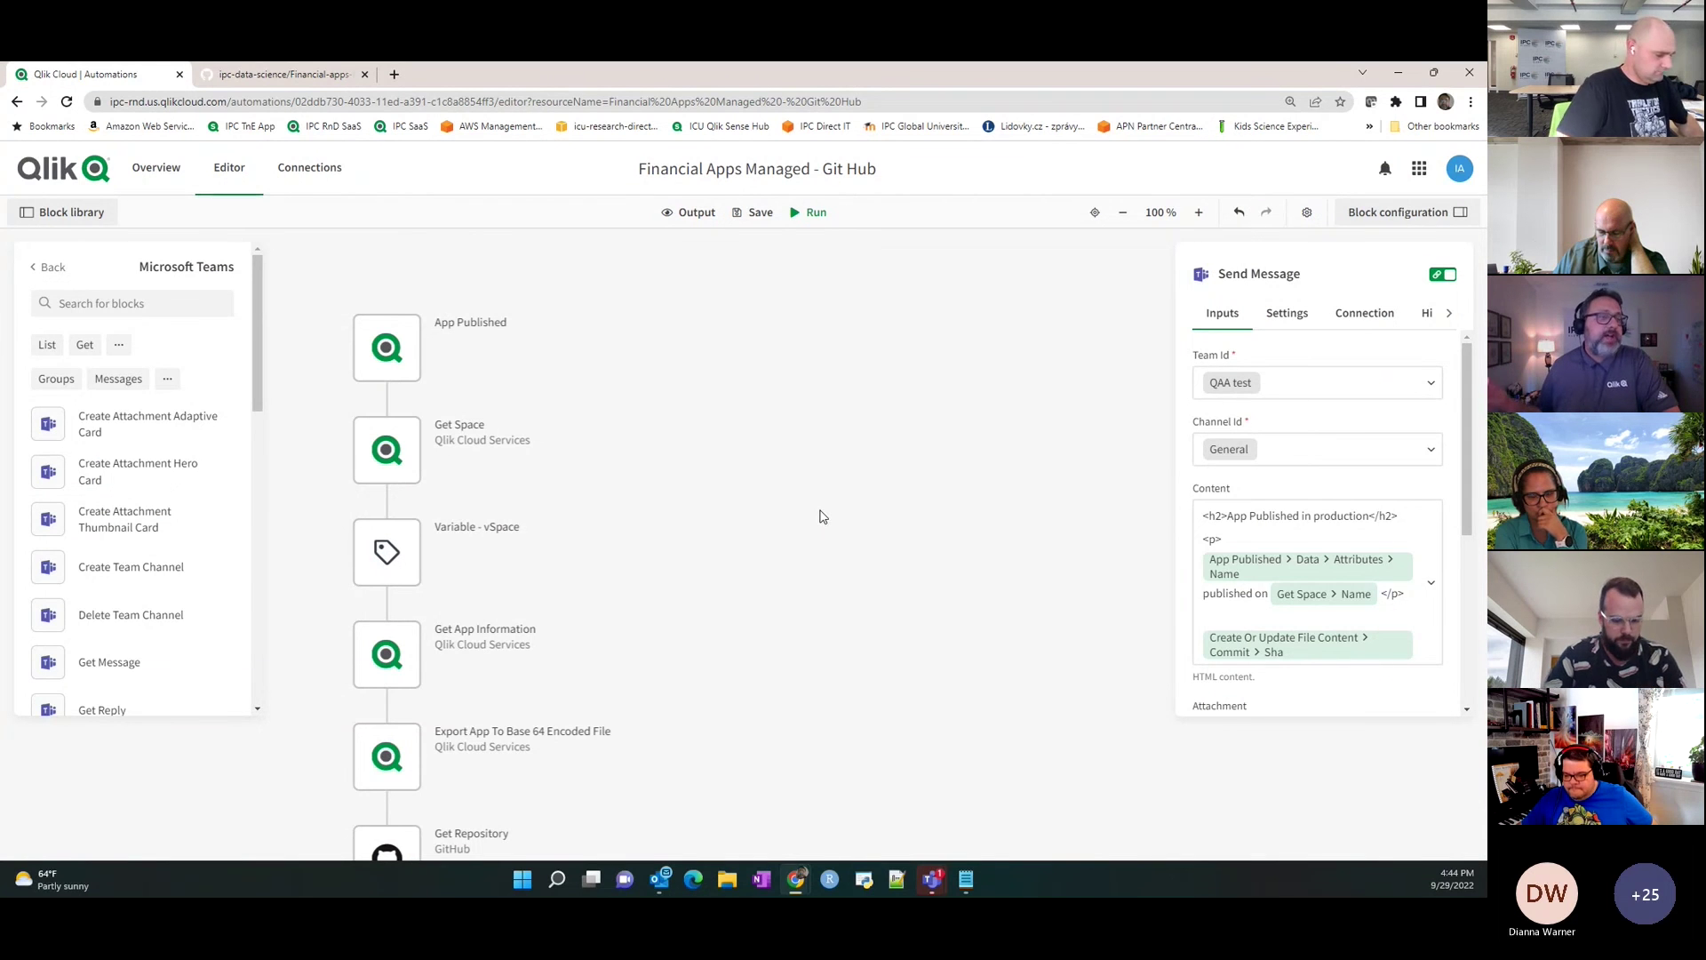
{"action": "left_click", "coordinate": [810, 213]}
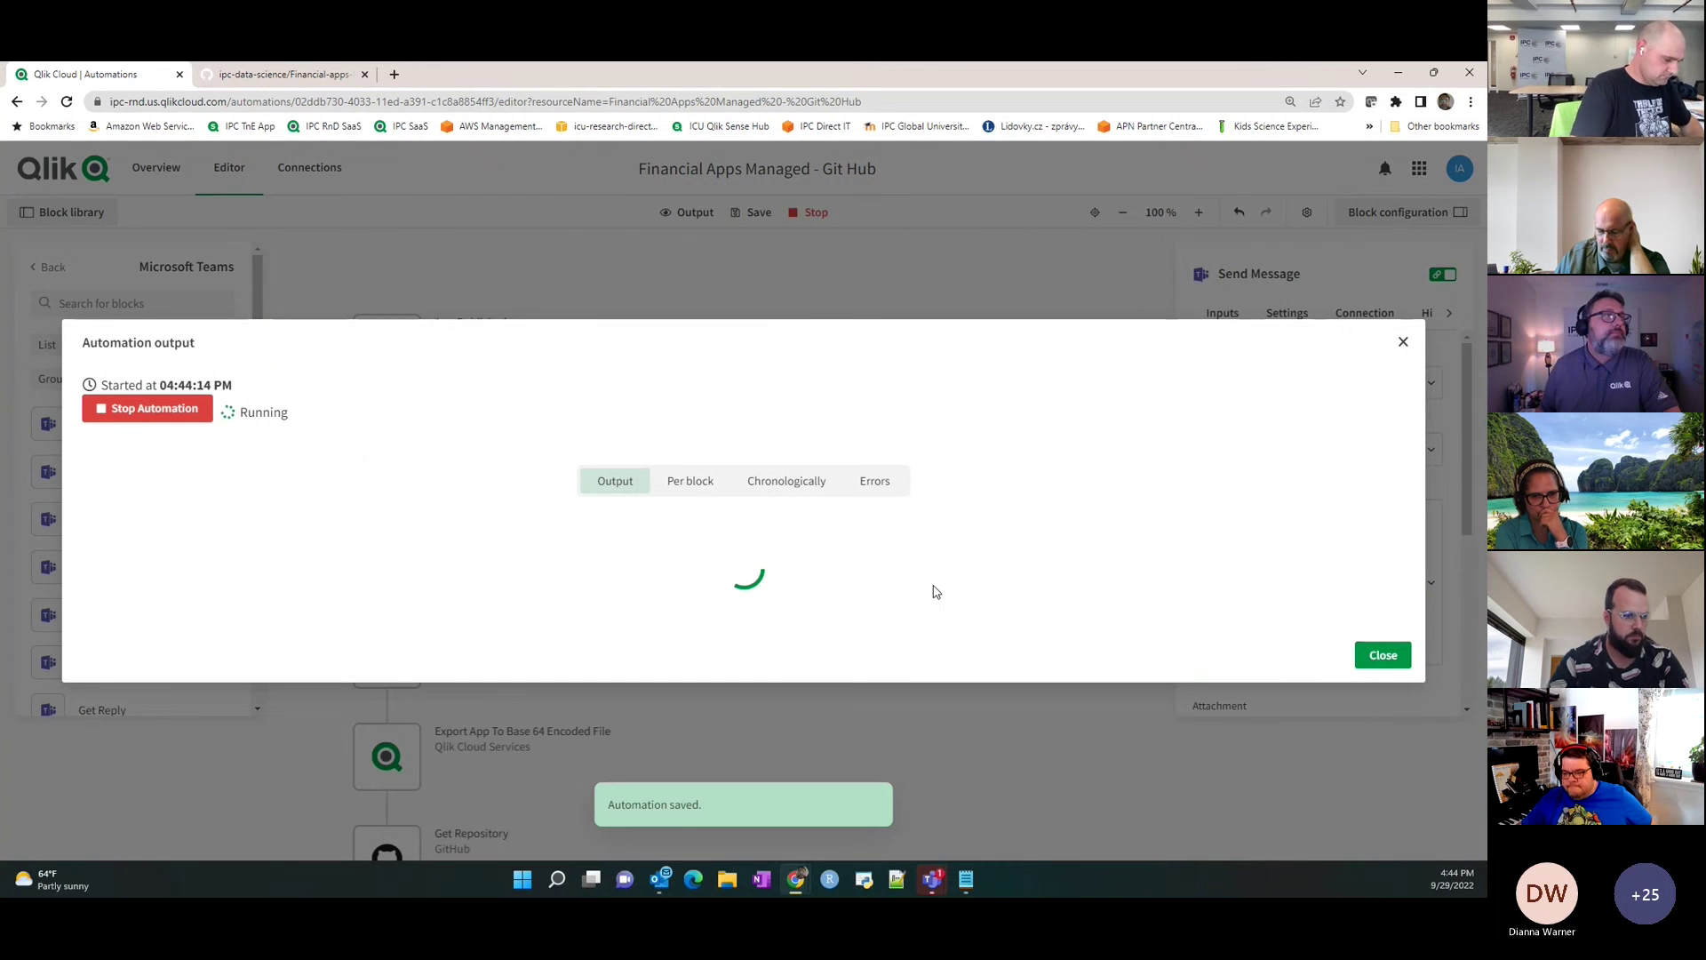
{"action": "scroll", "coordinate": [887, 580], "scroll_direction": "down", "scroll_amount": 2}
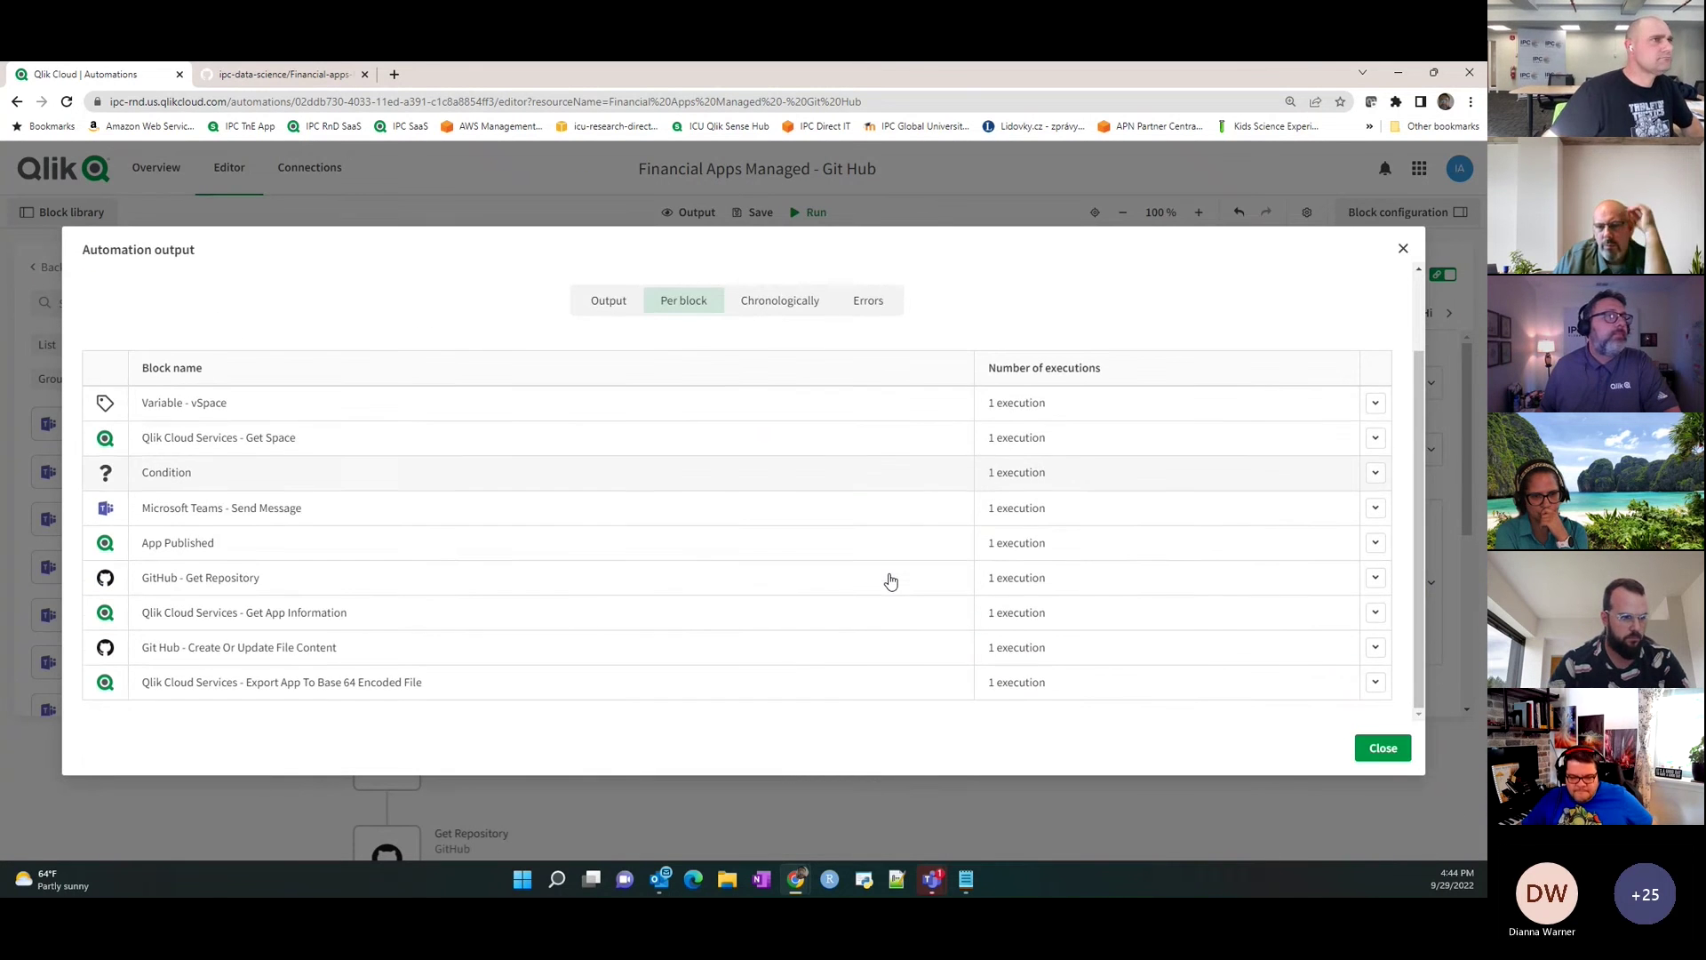
Switch to GitHub and view the commit history of Loan Analyzer Dashboard.qvf in Financial-apps-Managed.
{"action": "left_click", "coordinate": [292, 71]}
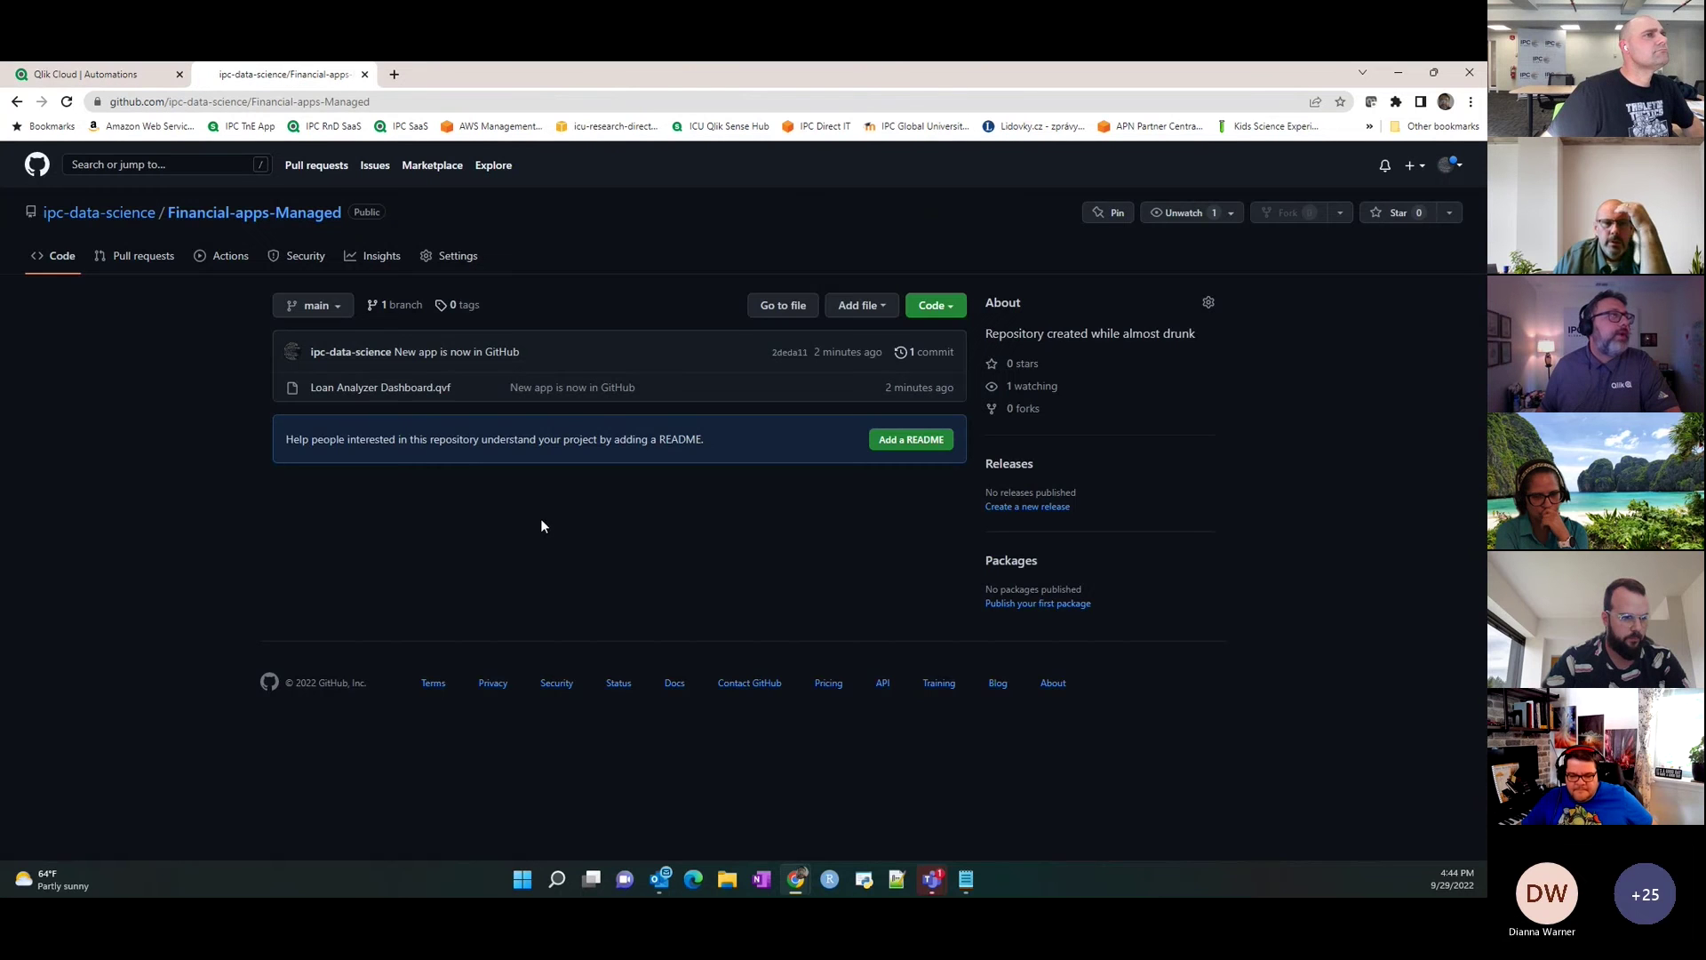
{"action": "left_click", "coordinate": [408, 391]}
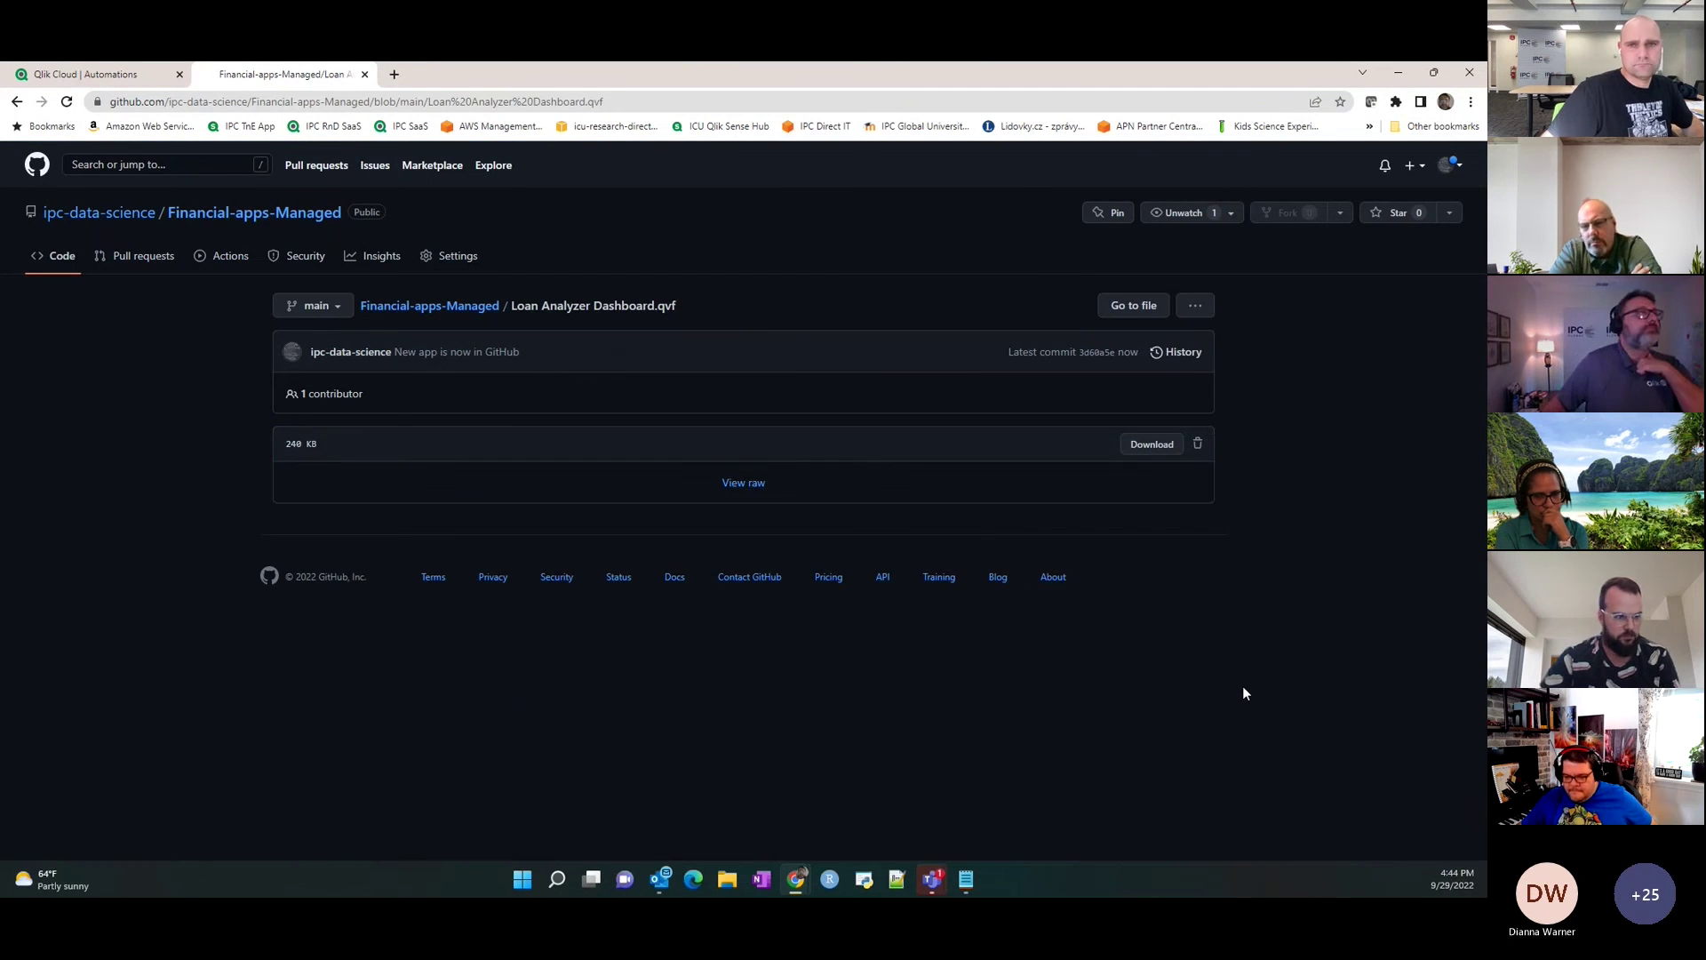
{"action": "left_click", "coordinate": [1184, 357]}
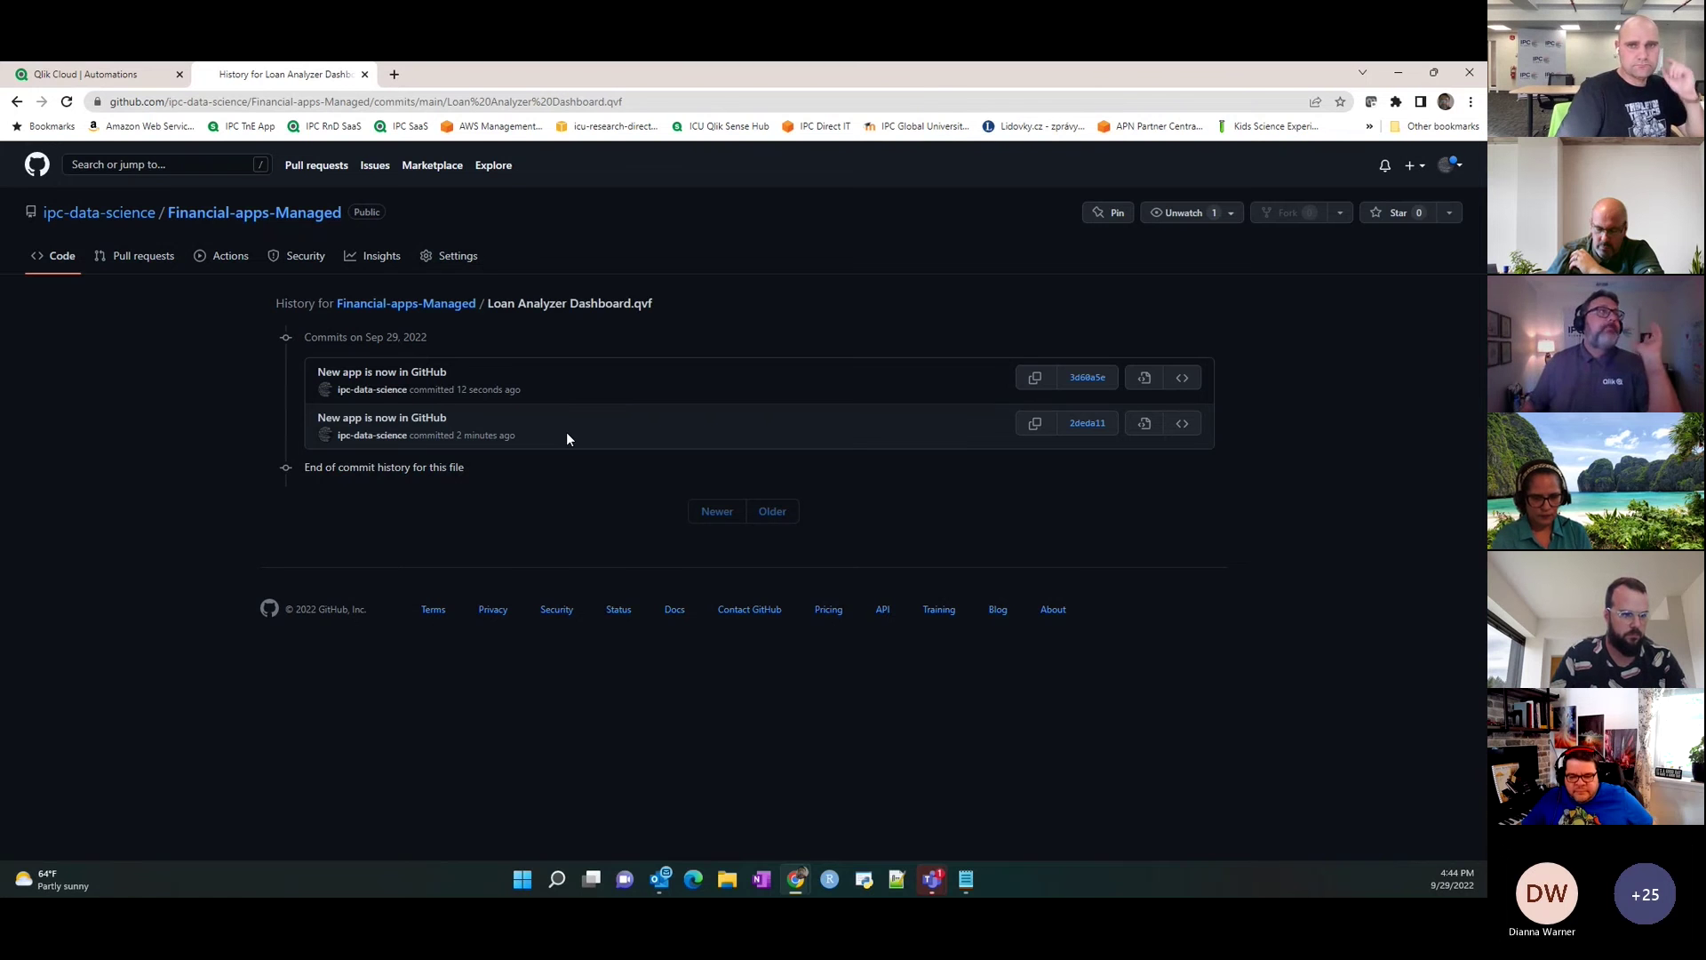
Return to the Qlik automation, close the run output, and inspect the App Published block's space filter and test payload.
{"action": "left_click", "coordinate": [85, 74]}
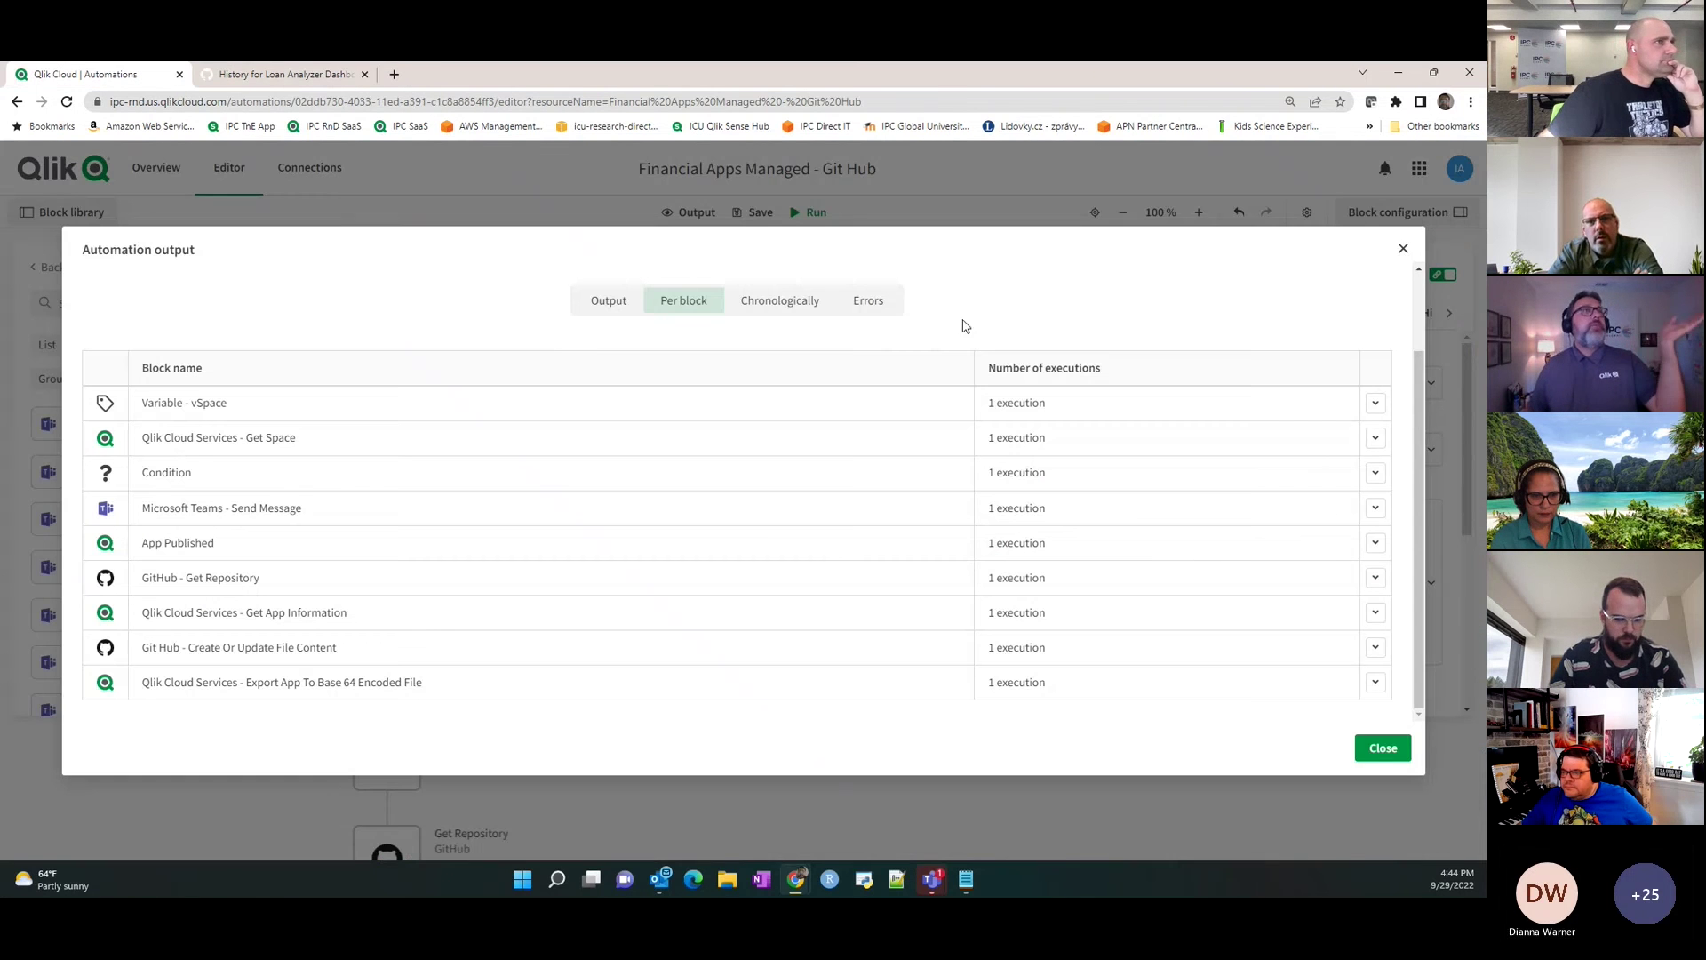
{"action": "left_click", "coordinate": [1403, 249]}
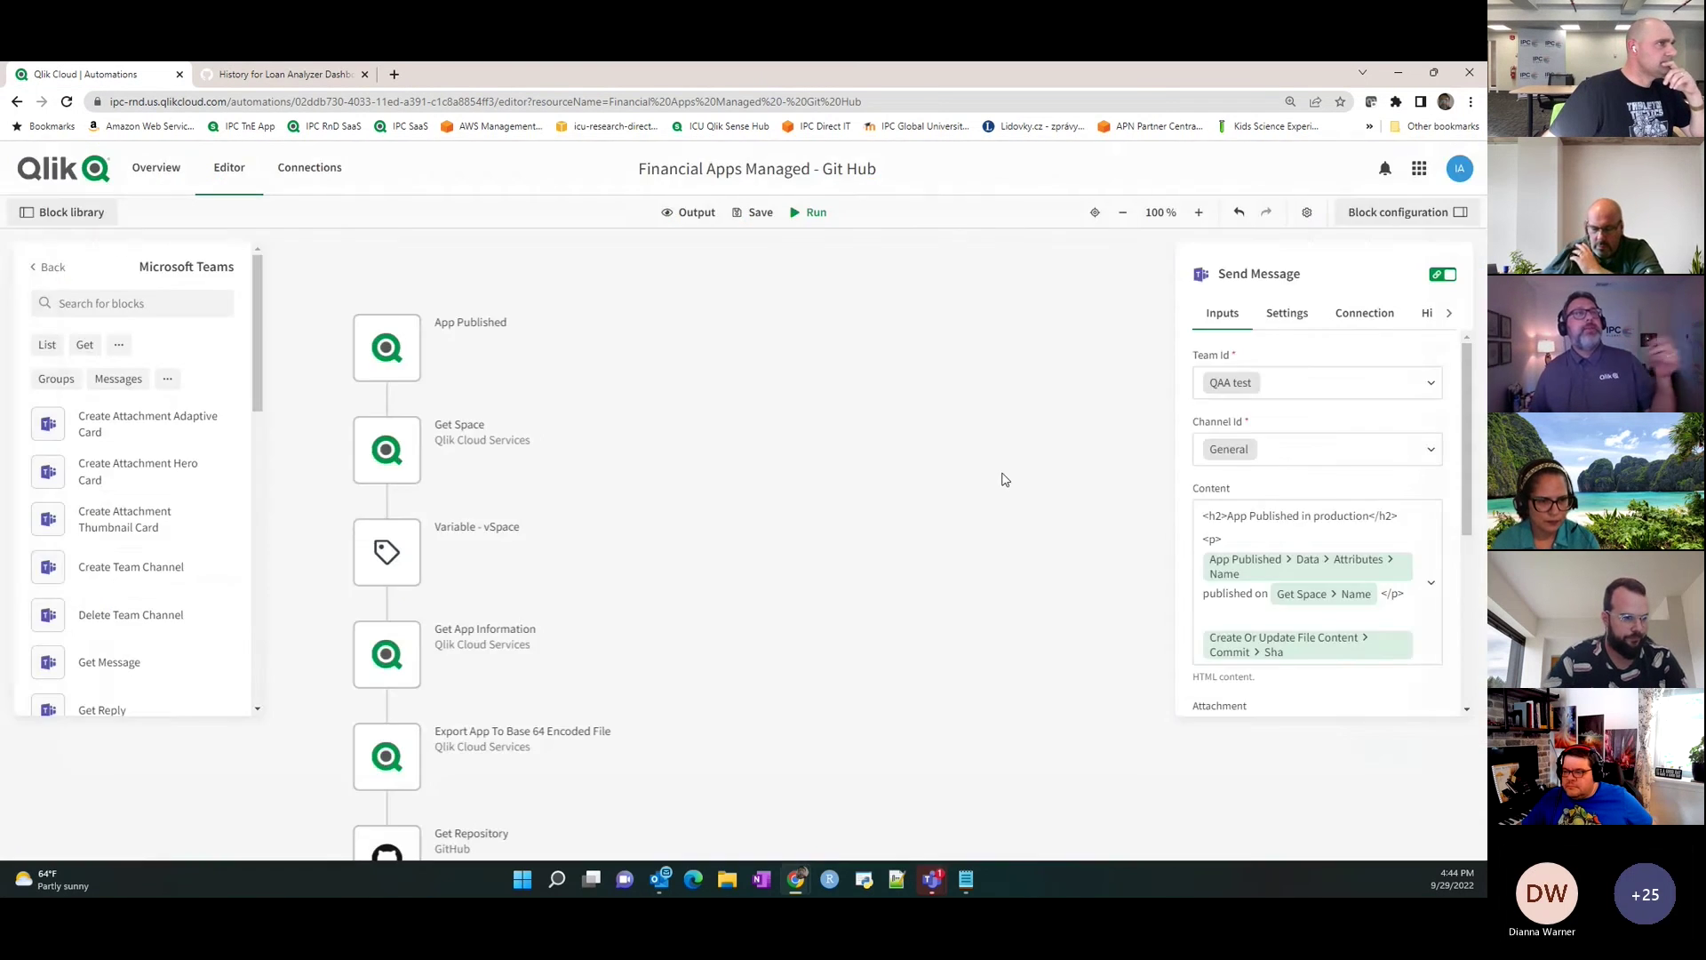
{"action": "left_click", "coordinate": [384, 342]}
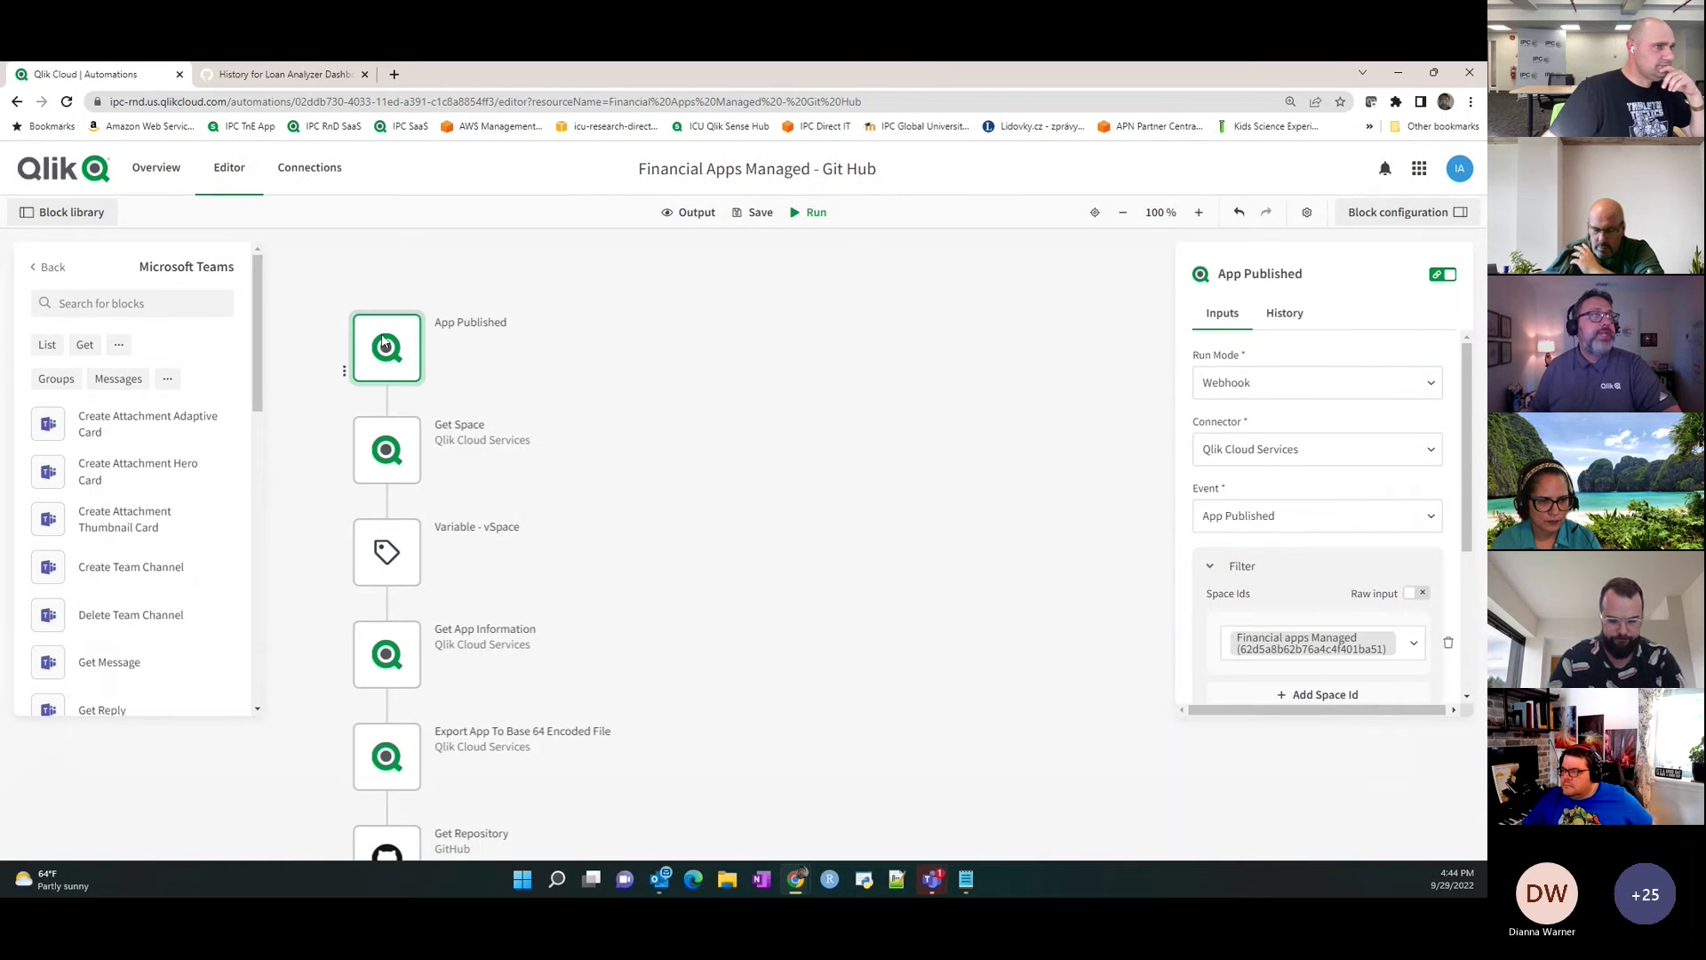
{"action": "left_click", "coordinate": [1214, 568]}
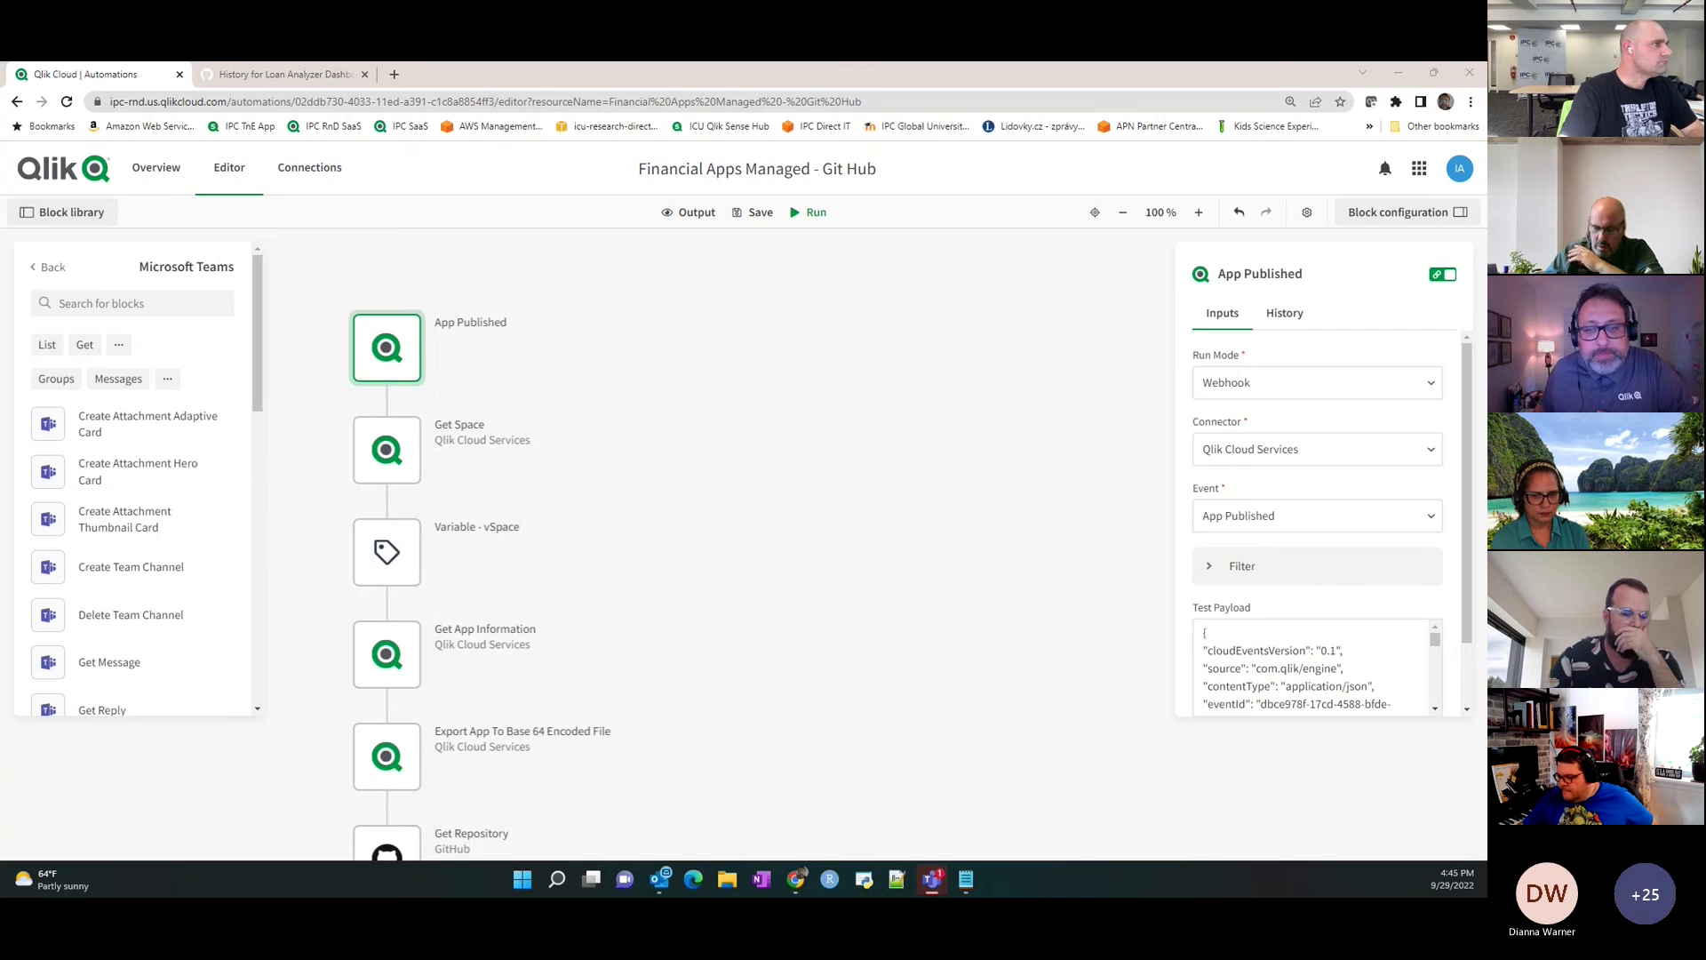
Switch to Microsoft Teams, check the latest "App Published in production" post in QAA test's General channel, and return to the automation.
{"action": "key", "text": "alt+Tab"}
{"action": "left_click_drag", "start_coordinate": [1552, 391], "coordinate": [894, 146]}
{"action": "double_click", "coordinate": [894, 145]}
{"action": "mouse_move", "coordinate": [684, 698]}
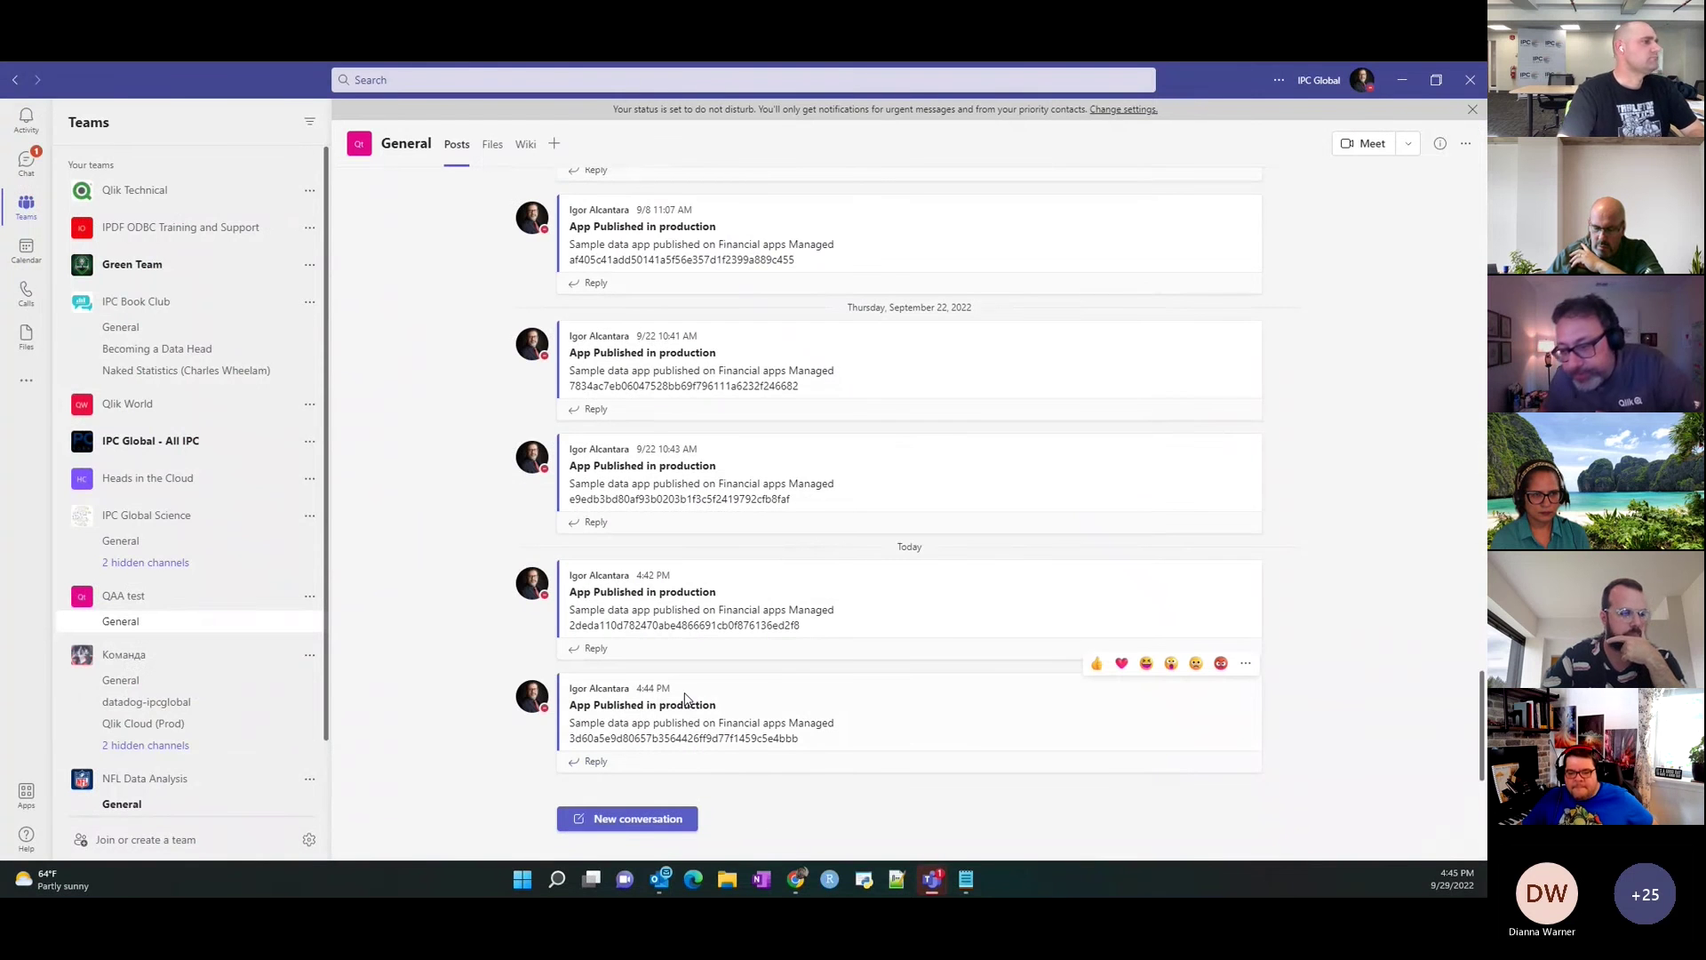
{"action": "left_click_drag", "start_coordinate": [686, 695], "coordinate": [614, 714]}
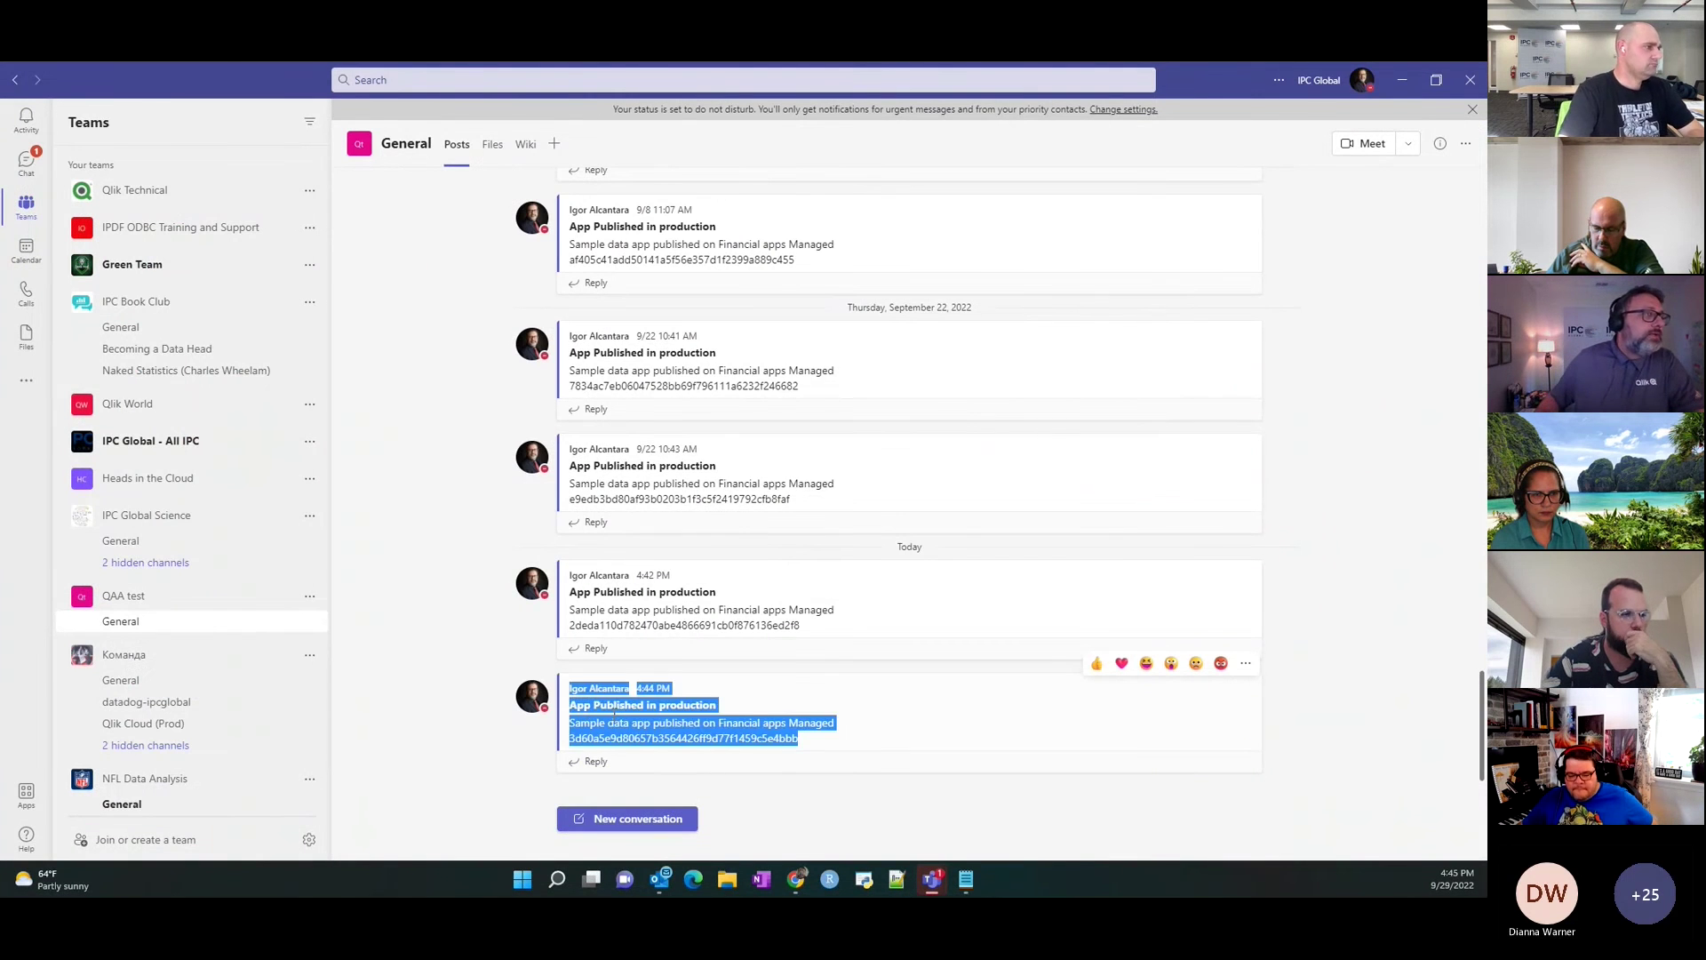
{"action": "left_click", "coordinate": [912, 719]}
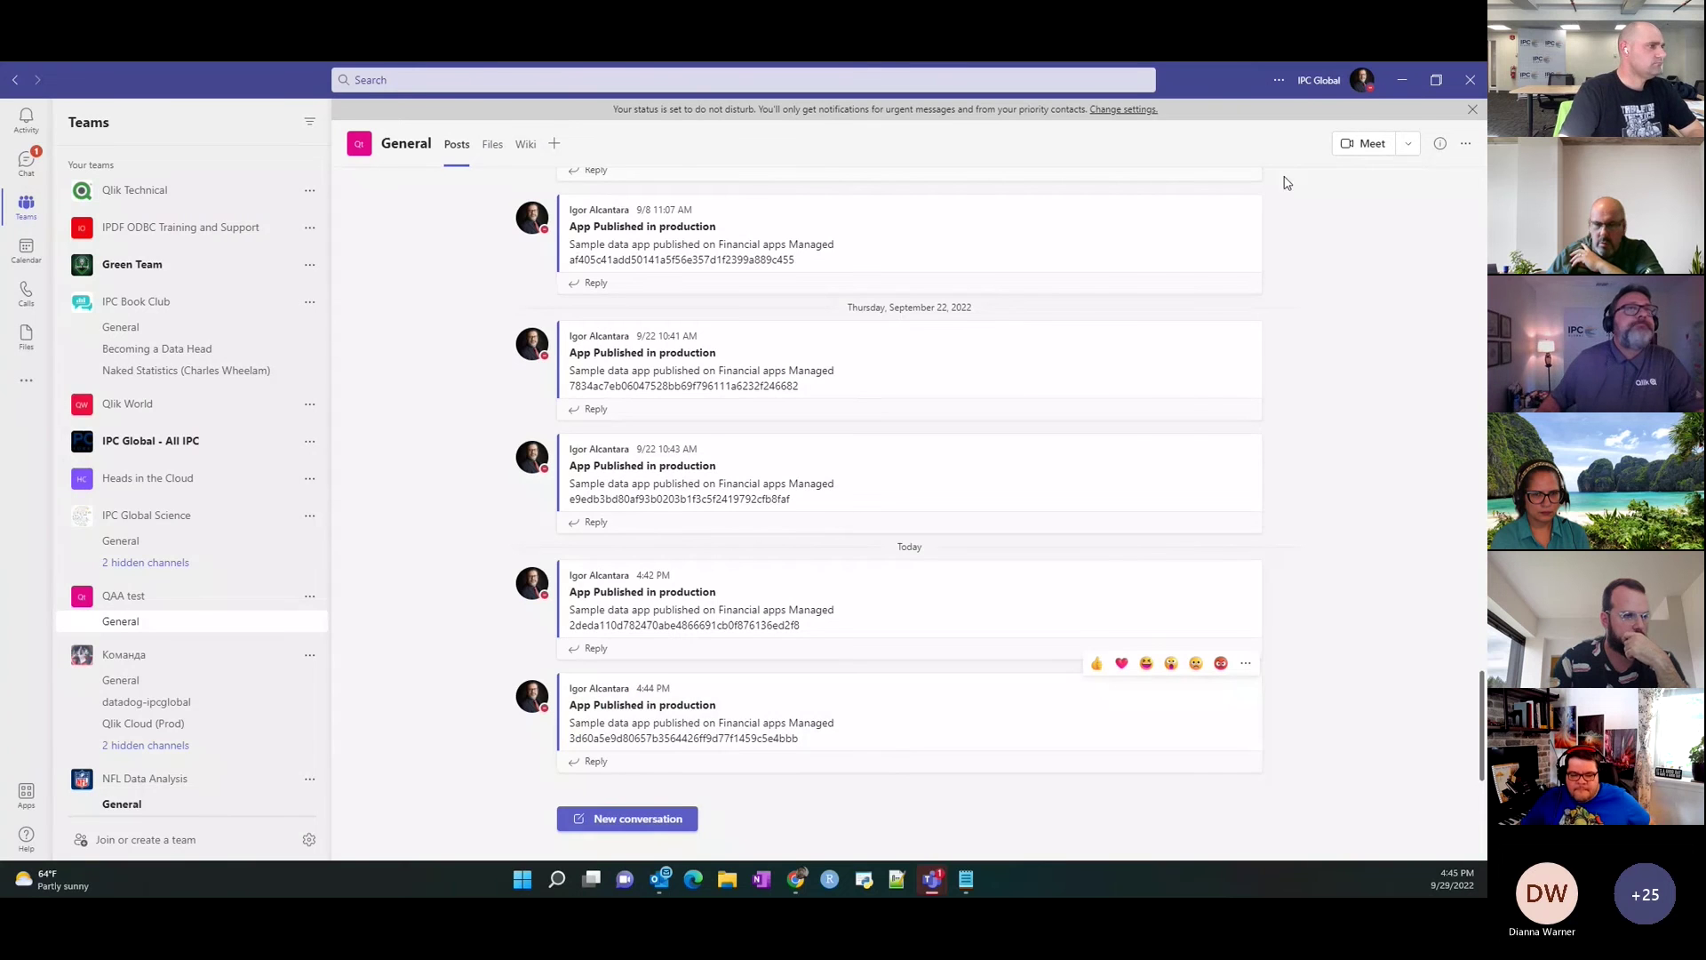
{"action": "key", "text": "alt+Tab"}
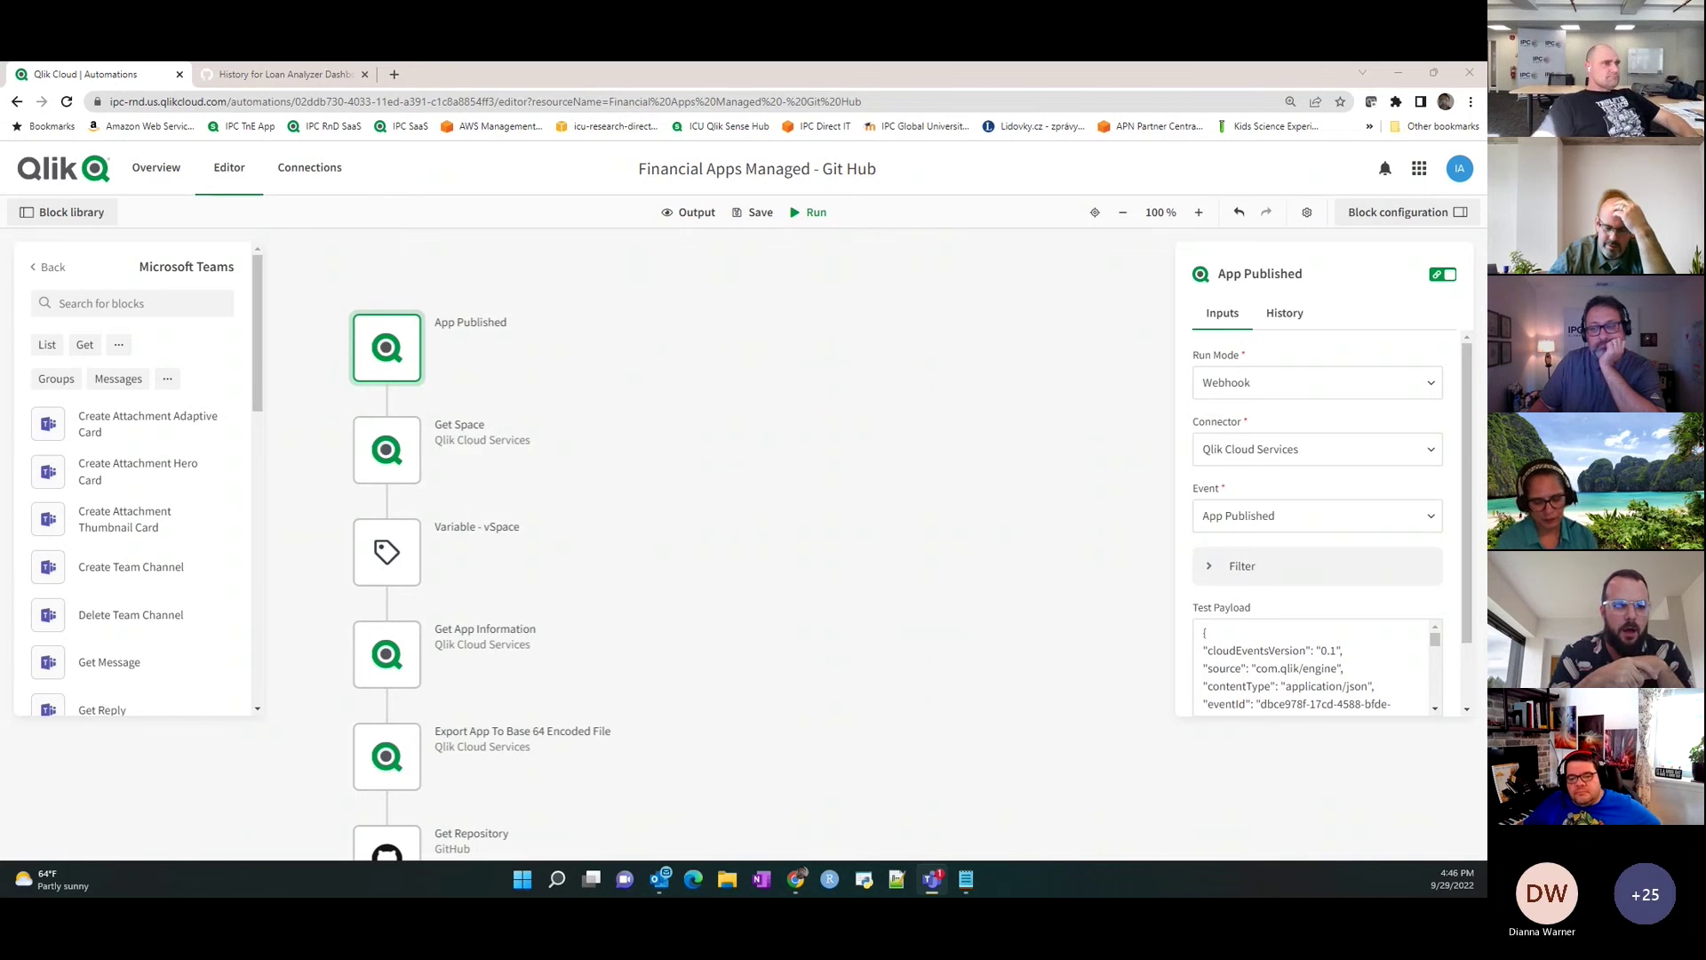
{"action": "key", "text": "alt+Tab"}
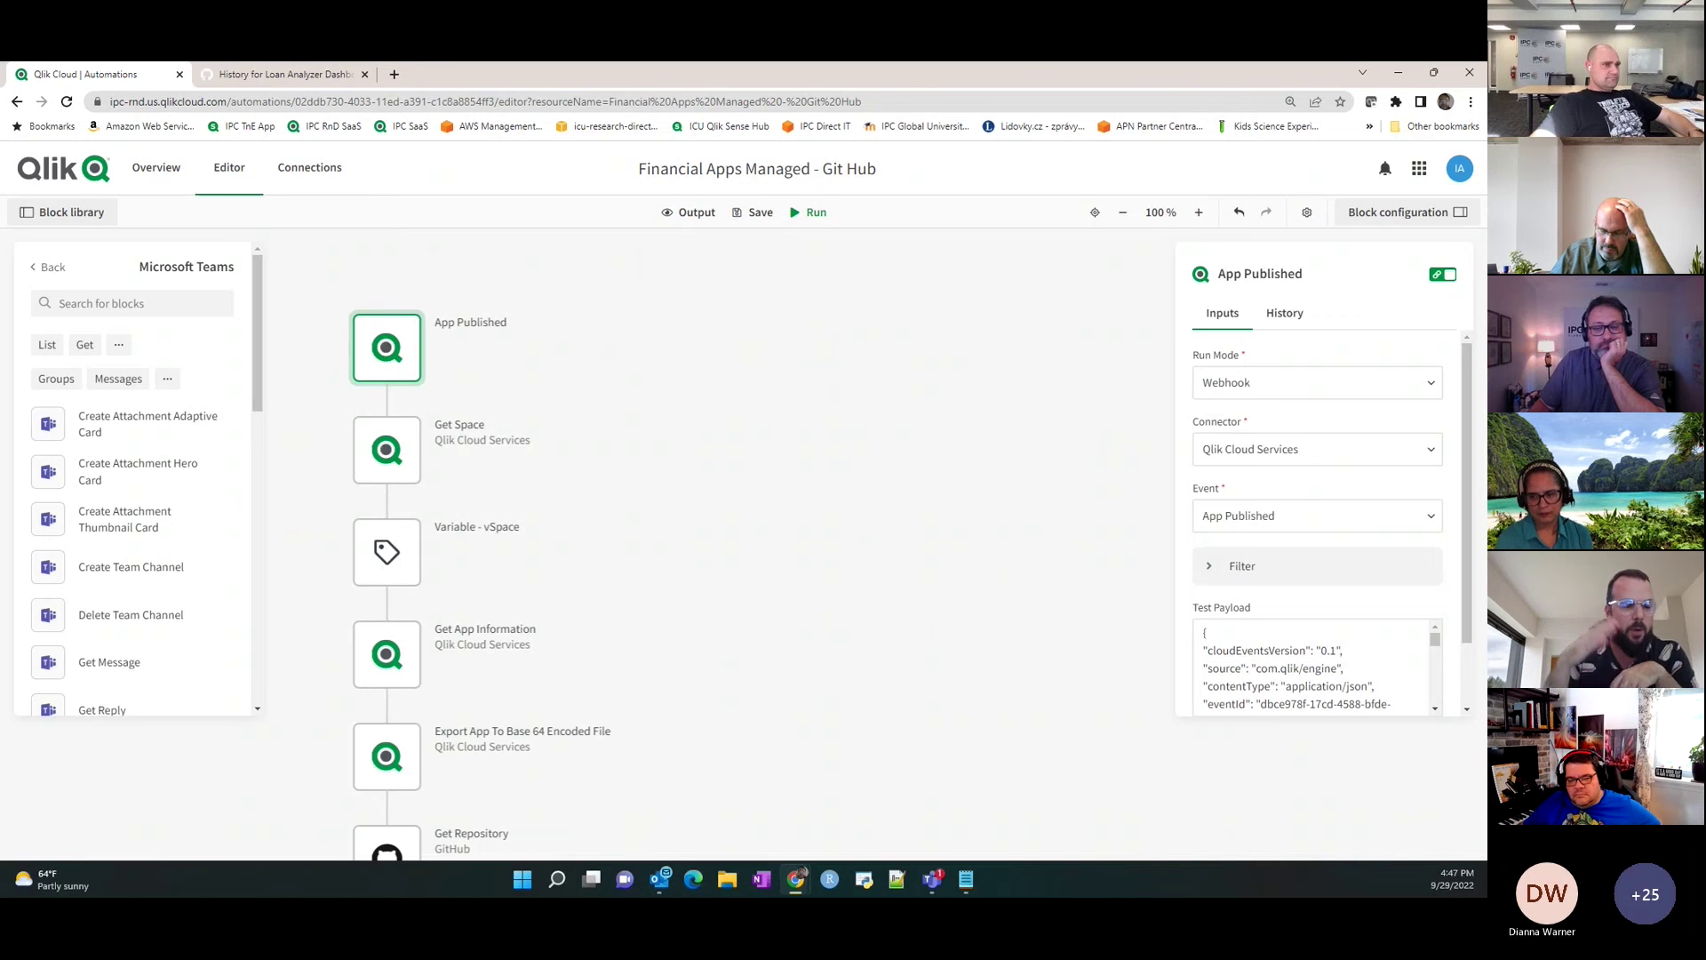
{"action": "key", "text": "super+d"}
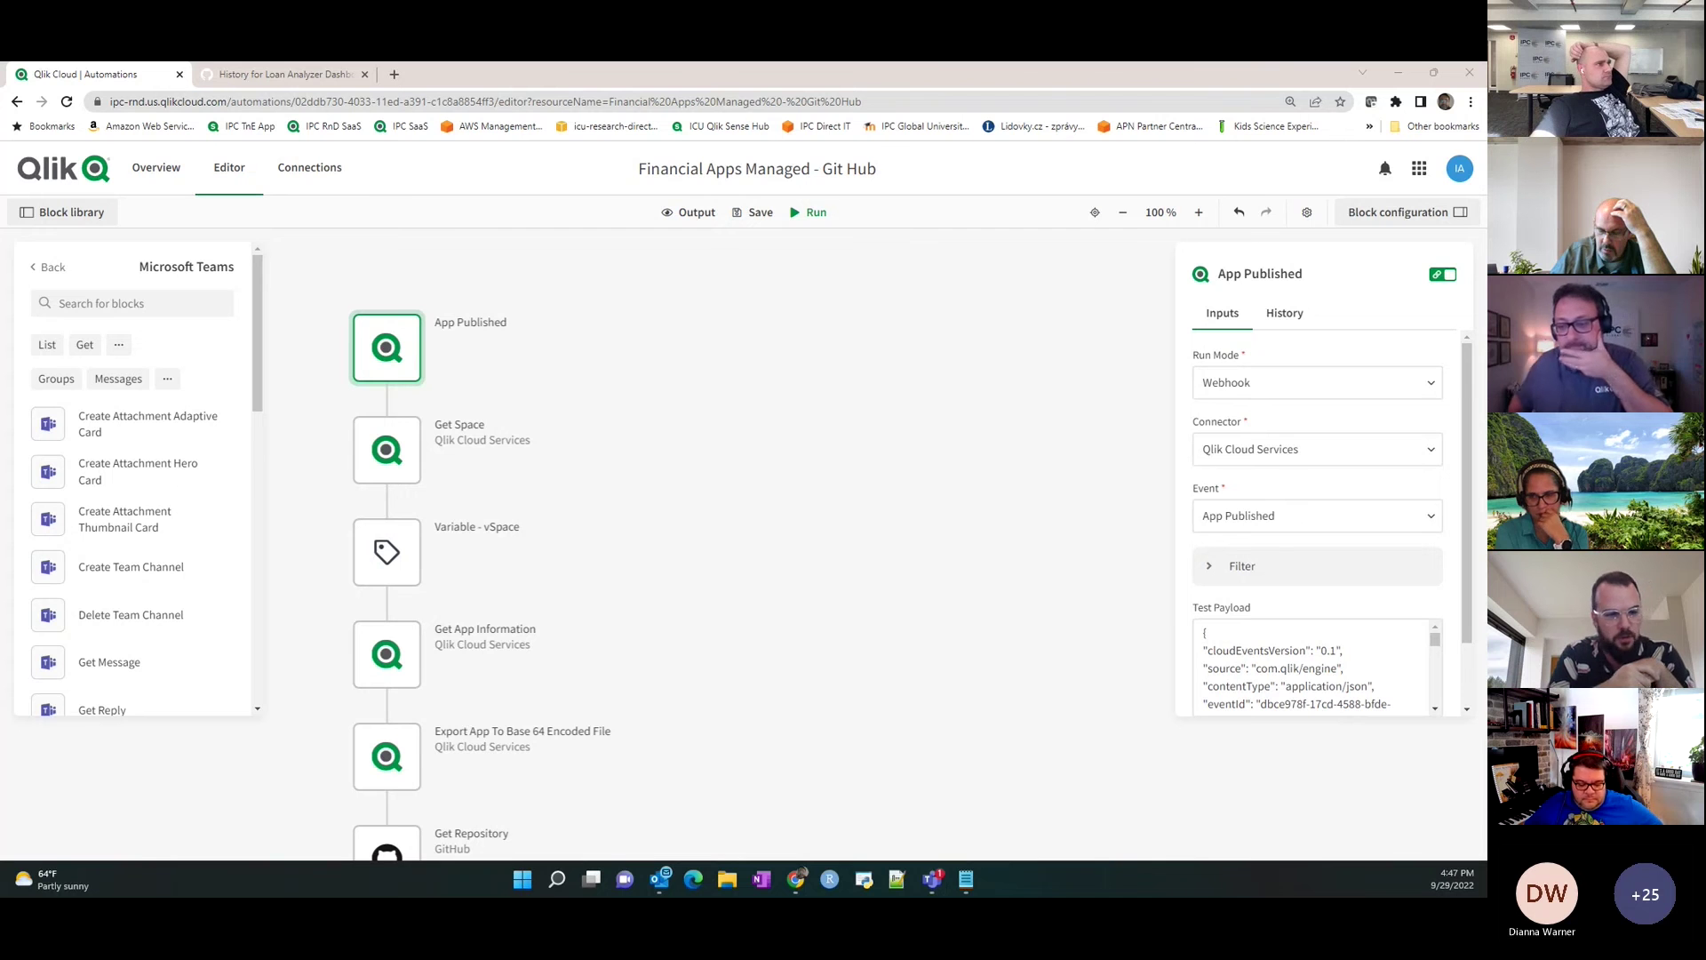
{"action": "key", "text": "alt+Tab"}
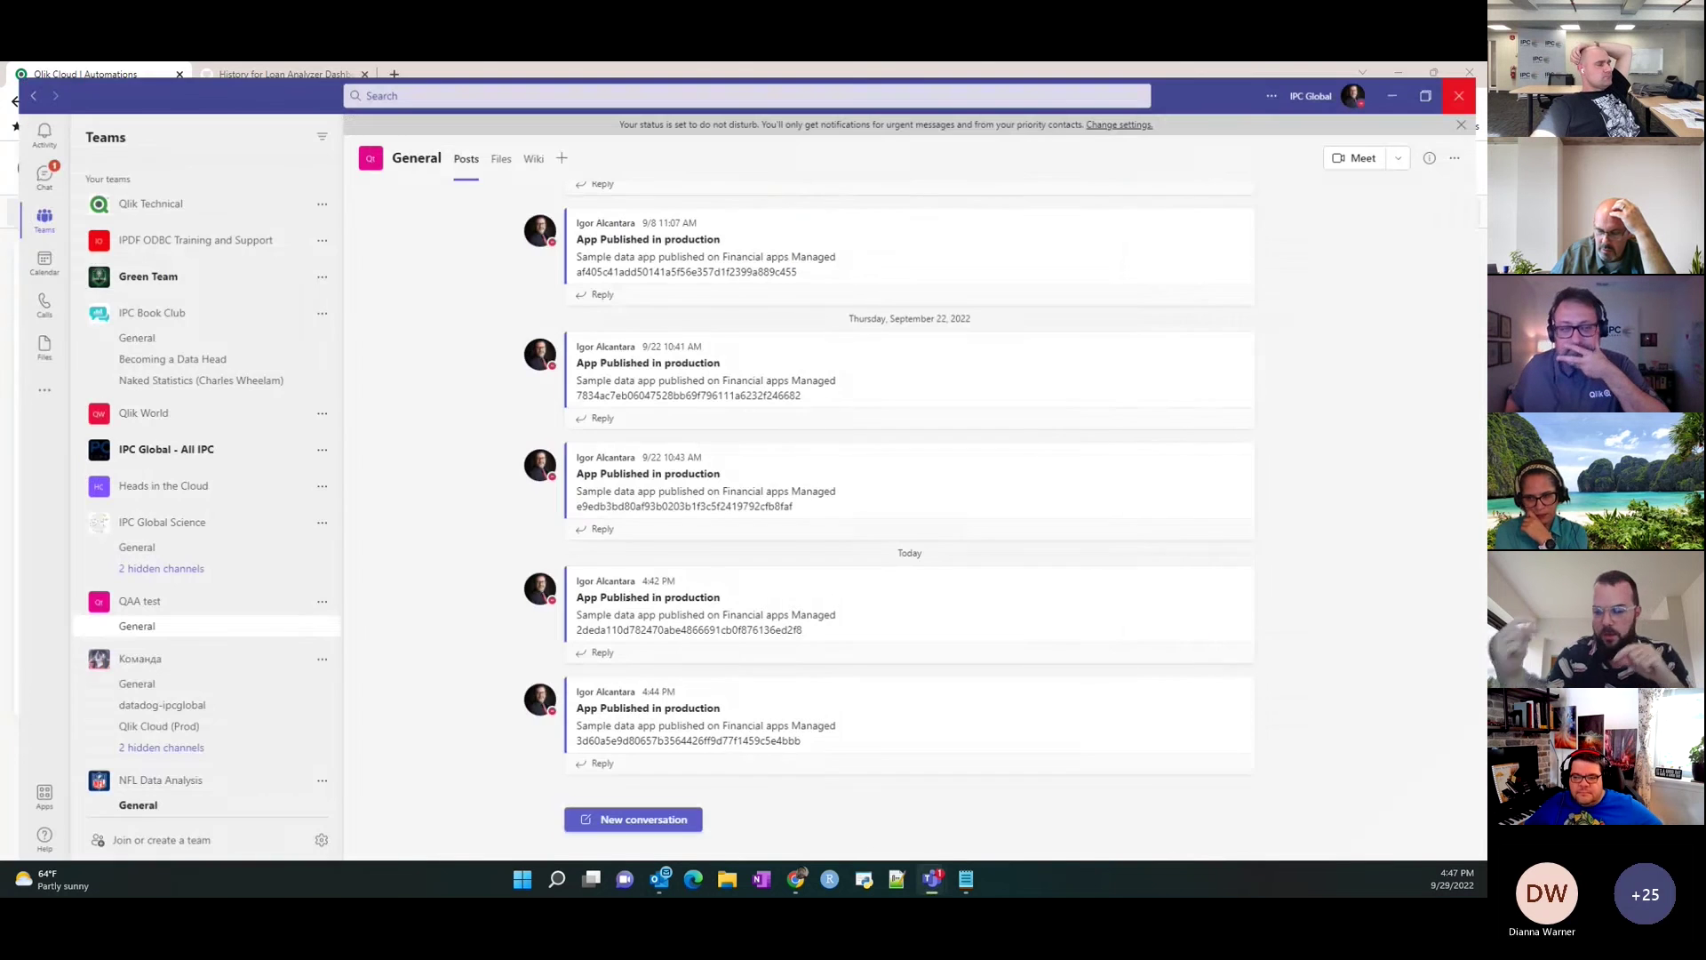
{"action": "key", "text": "alt+Tab"}
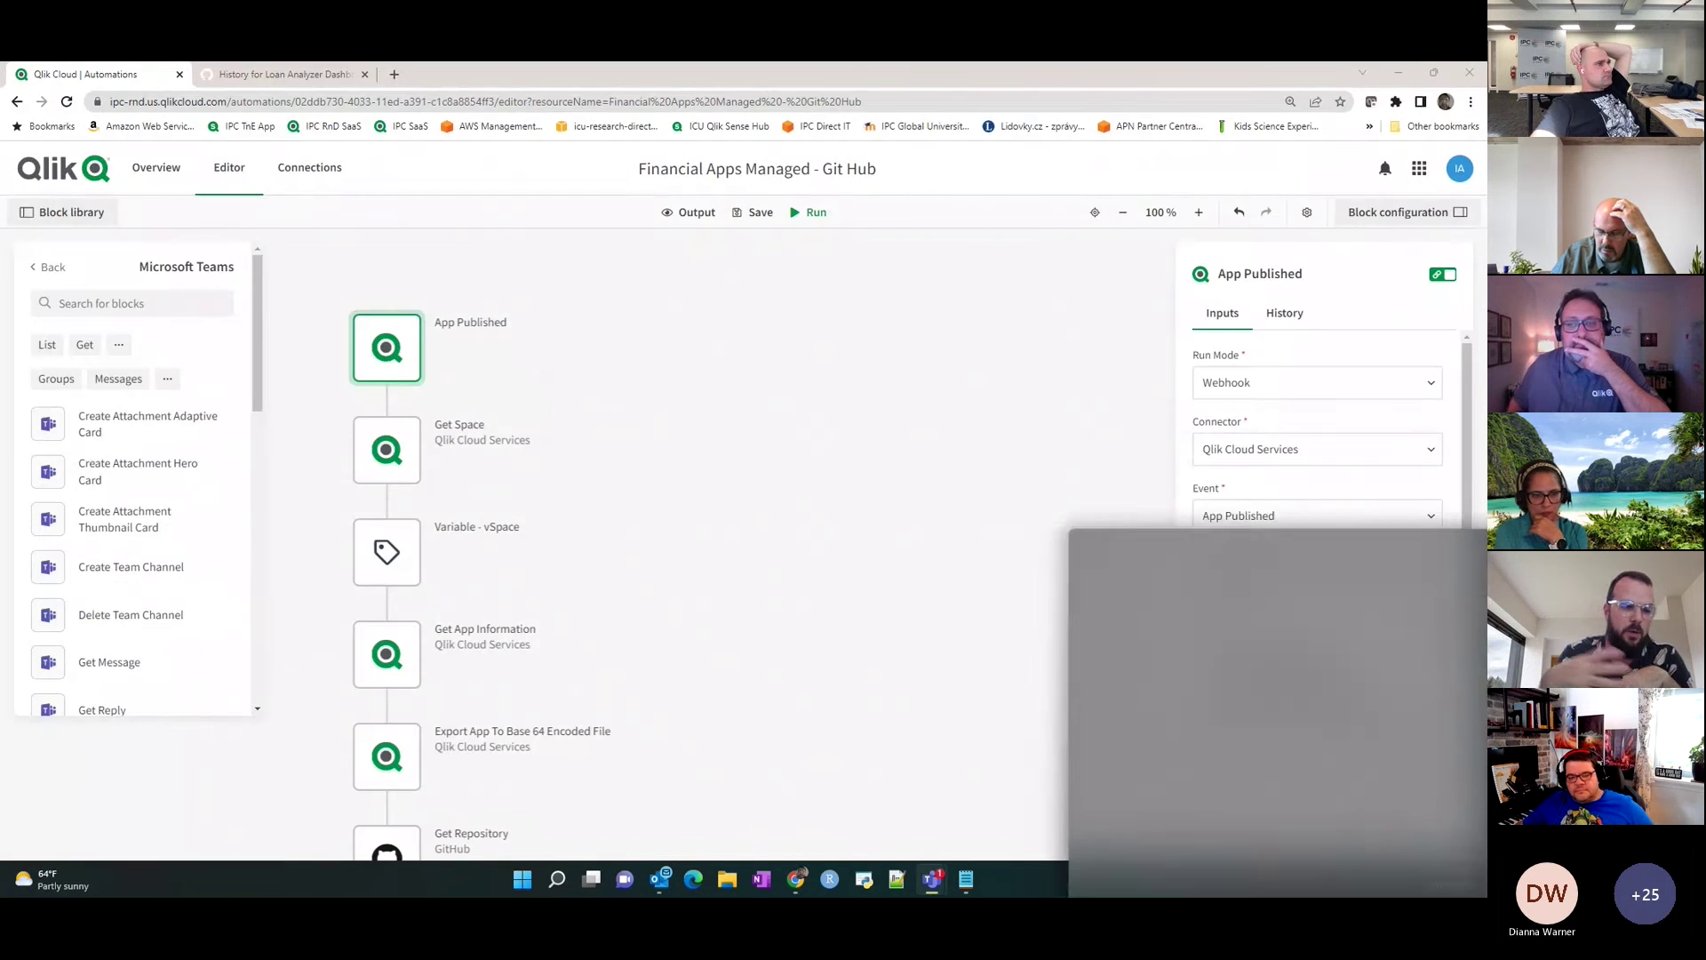